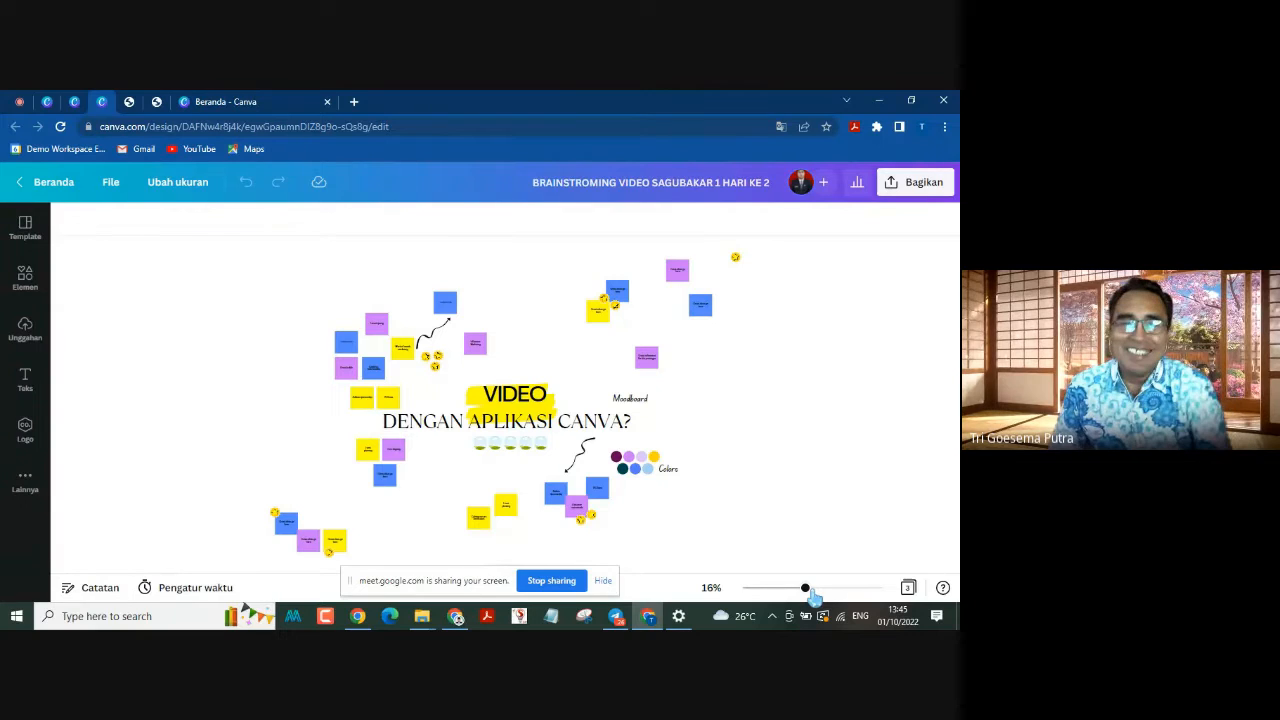
Step: Open page 3 of the brainstorming whiteboard from the grid overview of all pages
click(812, 591)
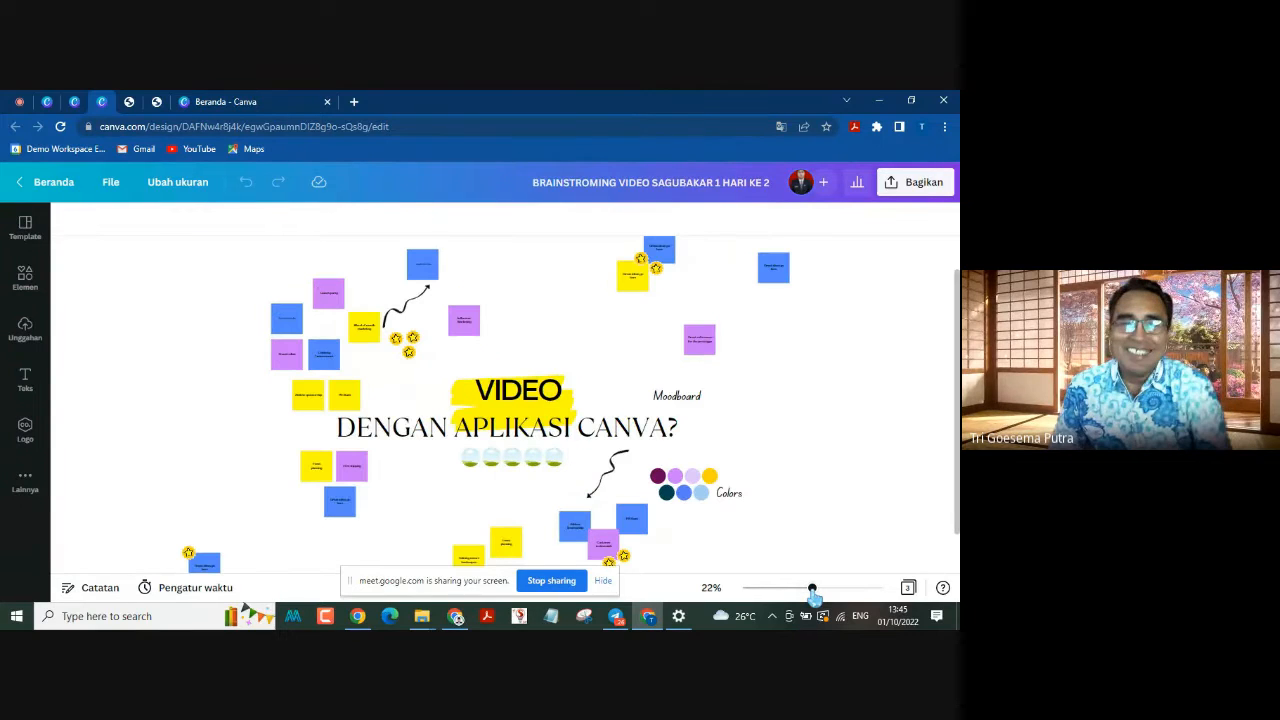
click(908, 587)
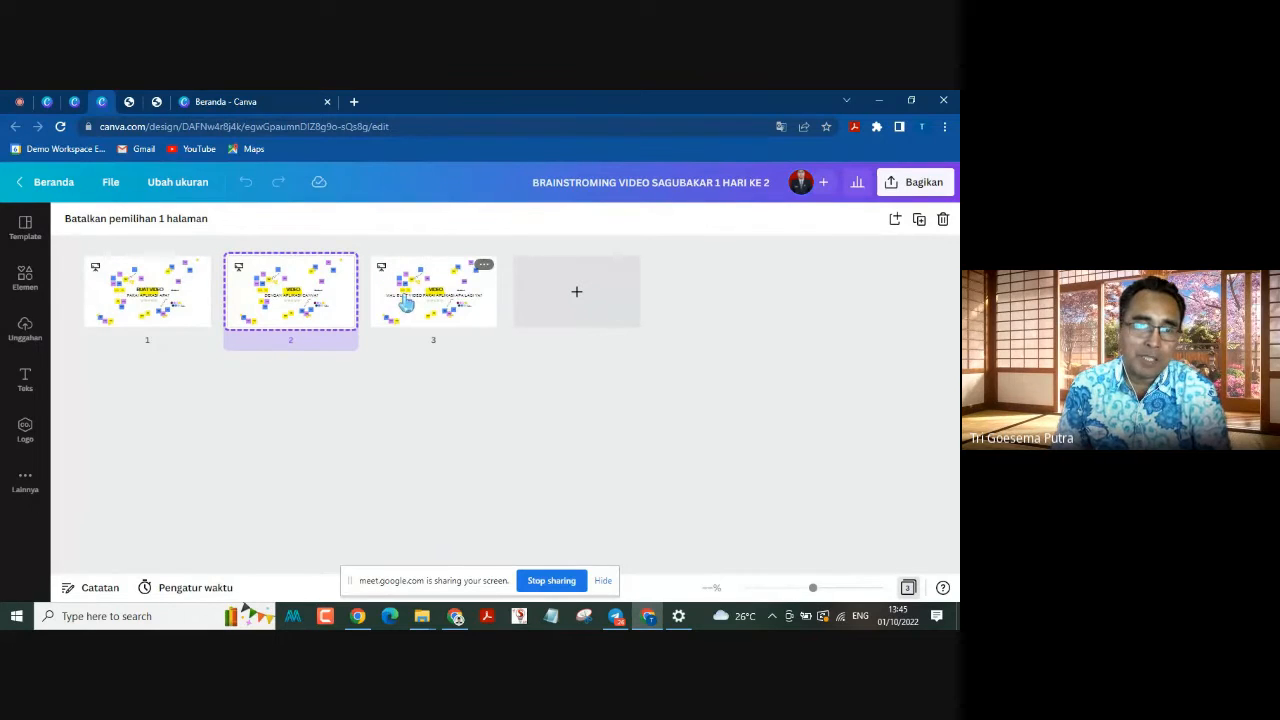
click(407, 305)
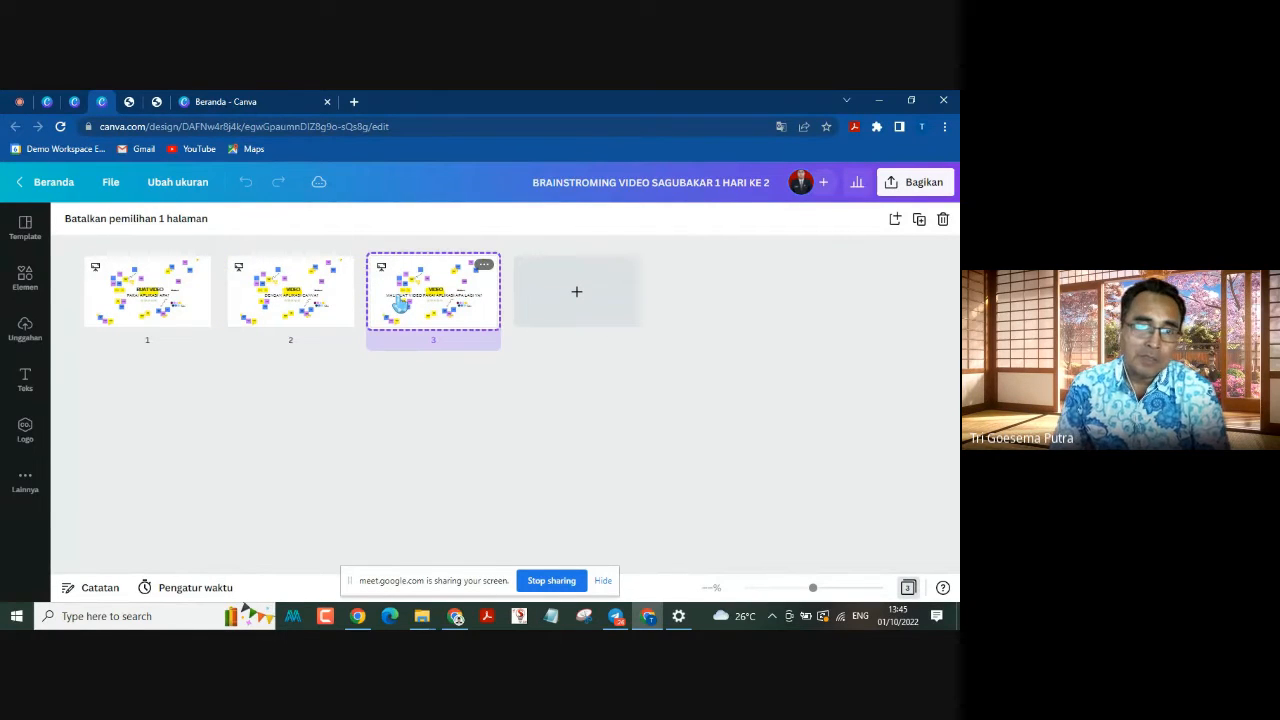
double_click(402, 304)
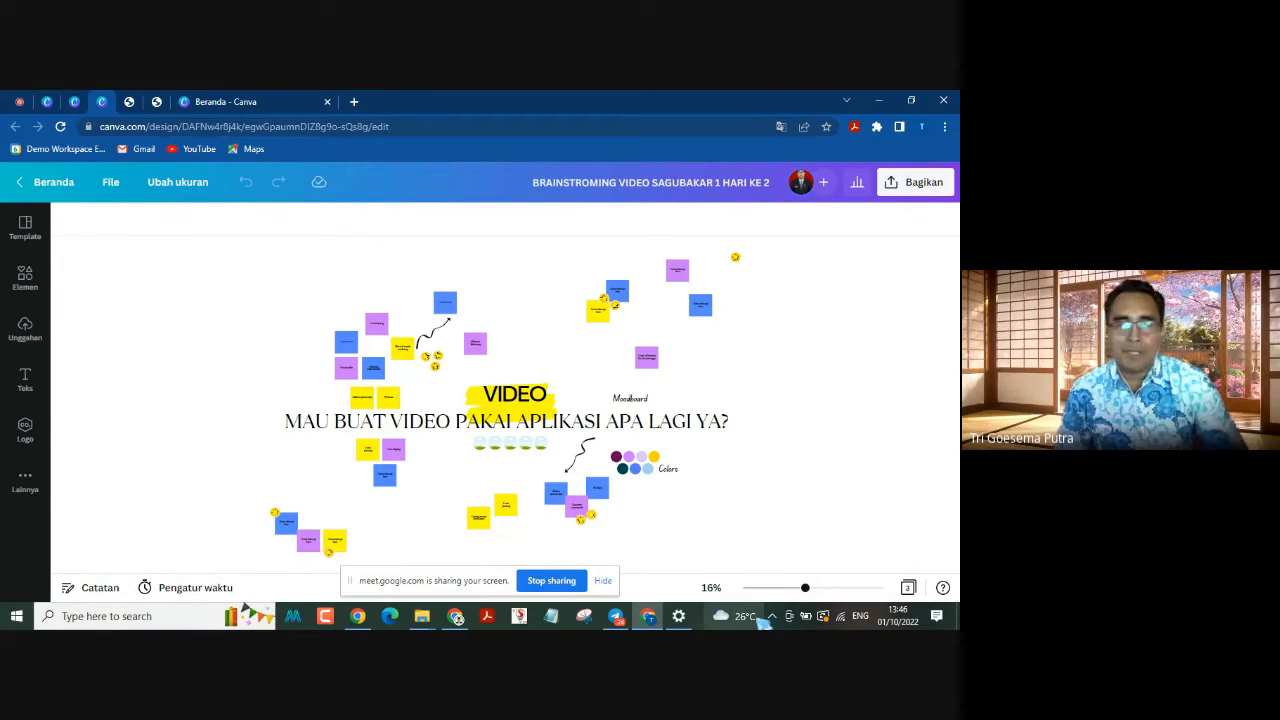
Step: Show the whiteboard's page grid again and switch to the SAGUBAKAR 1_MEMBUAT VIDEO DENGAN CANVA design
click(907, 589)
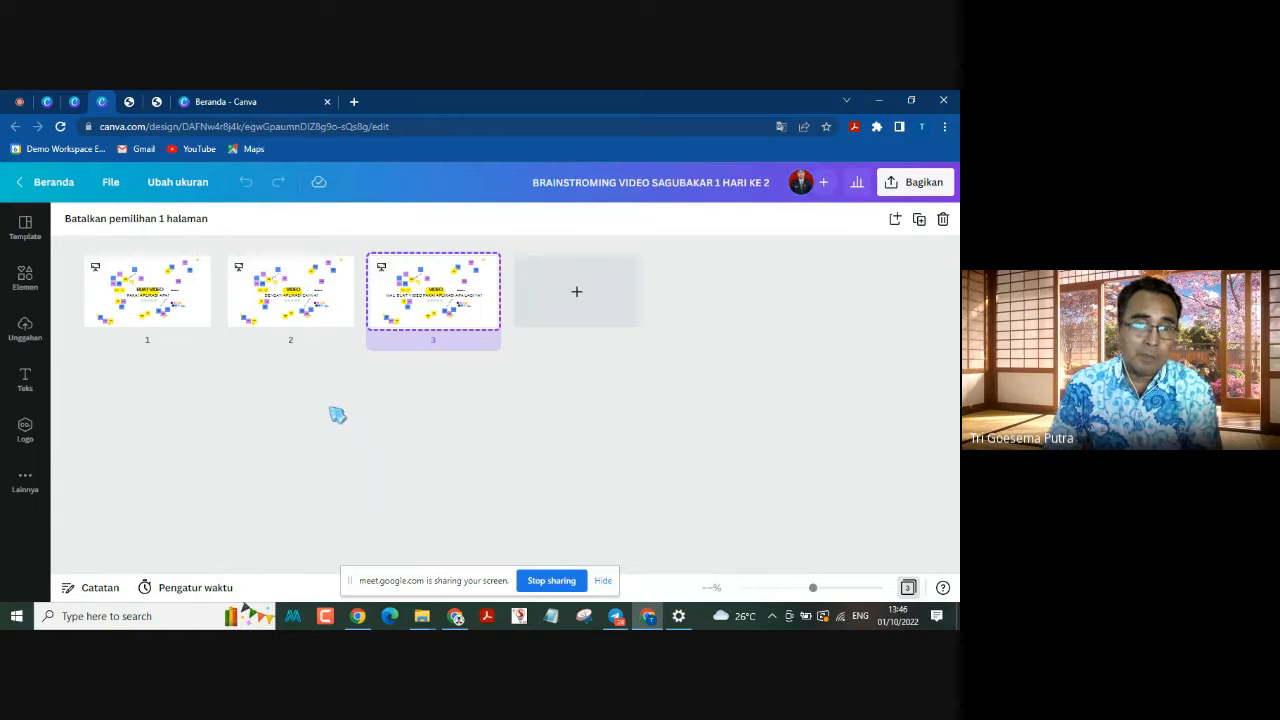
mouse_move(84, 298)
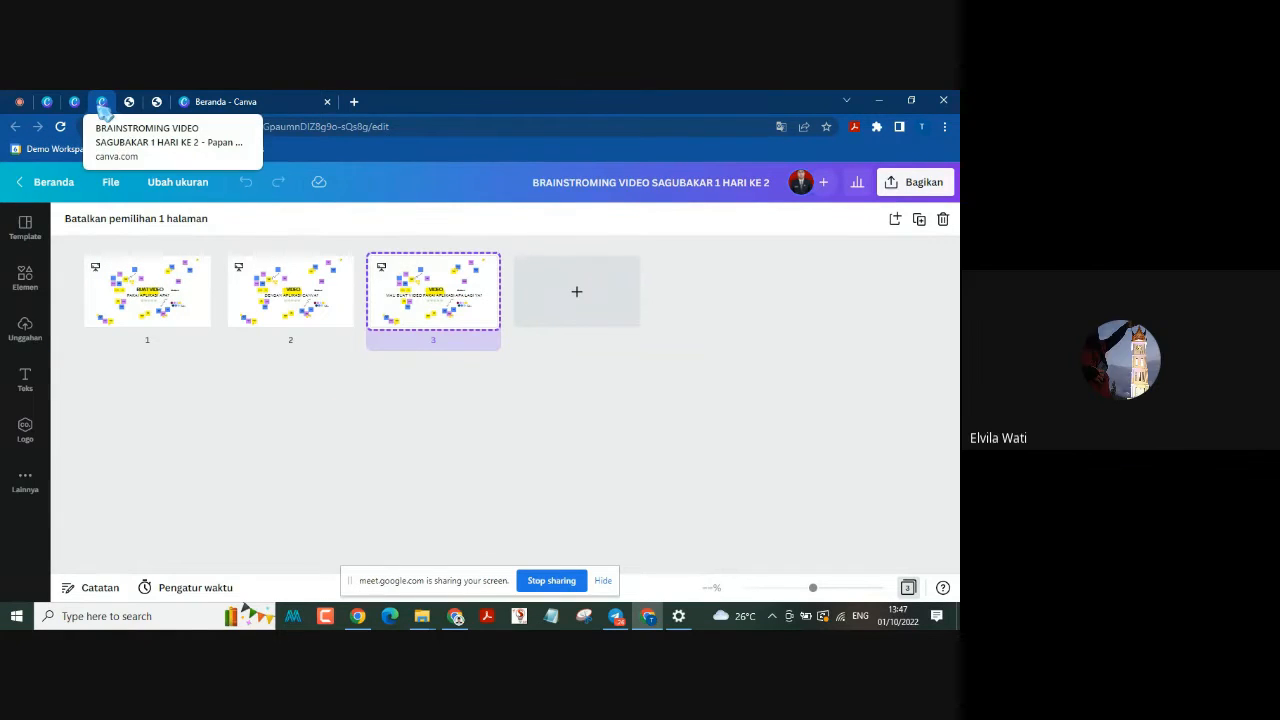
click(104, 110)
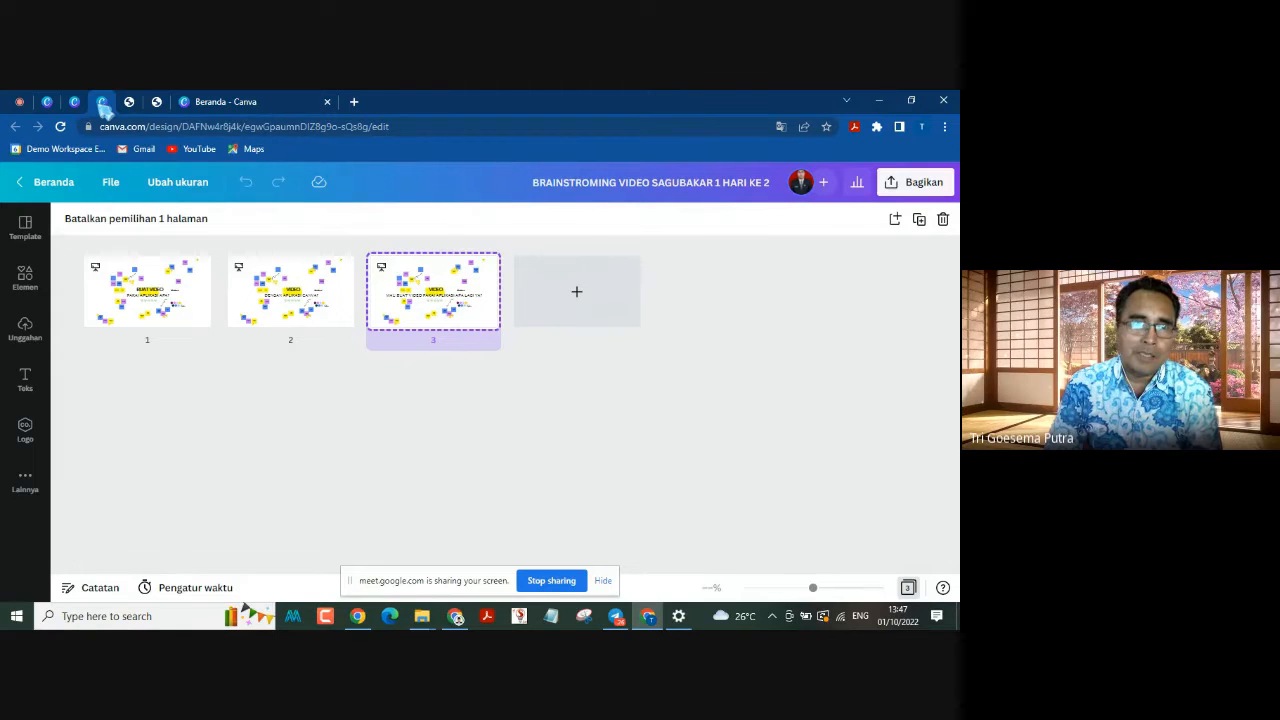
click(85, 106)
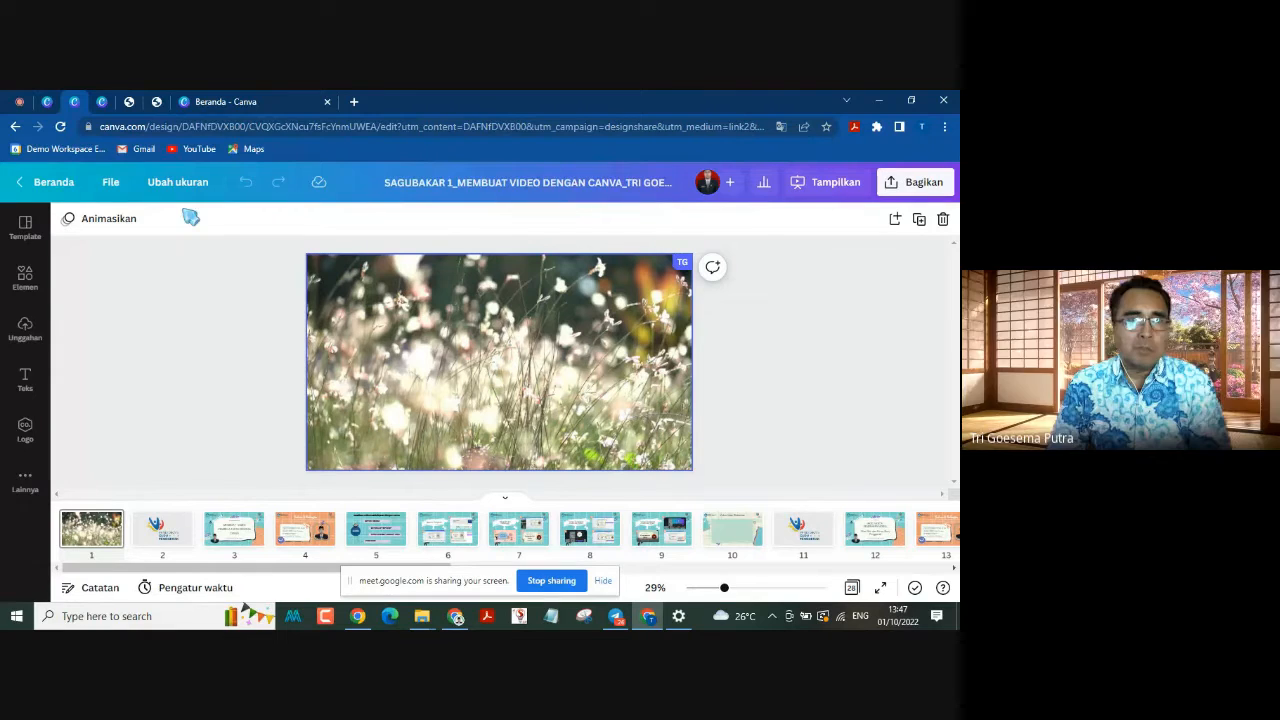
Step: Start presenting the design from page 1 with the presentation type set to Putar Otomatis
click(566, 362)
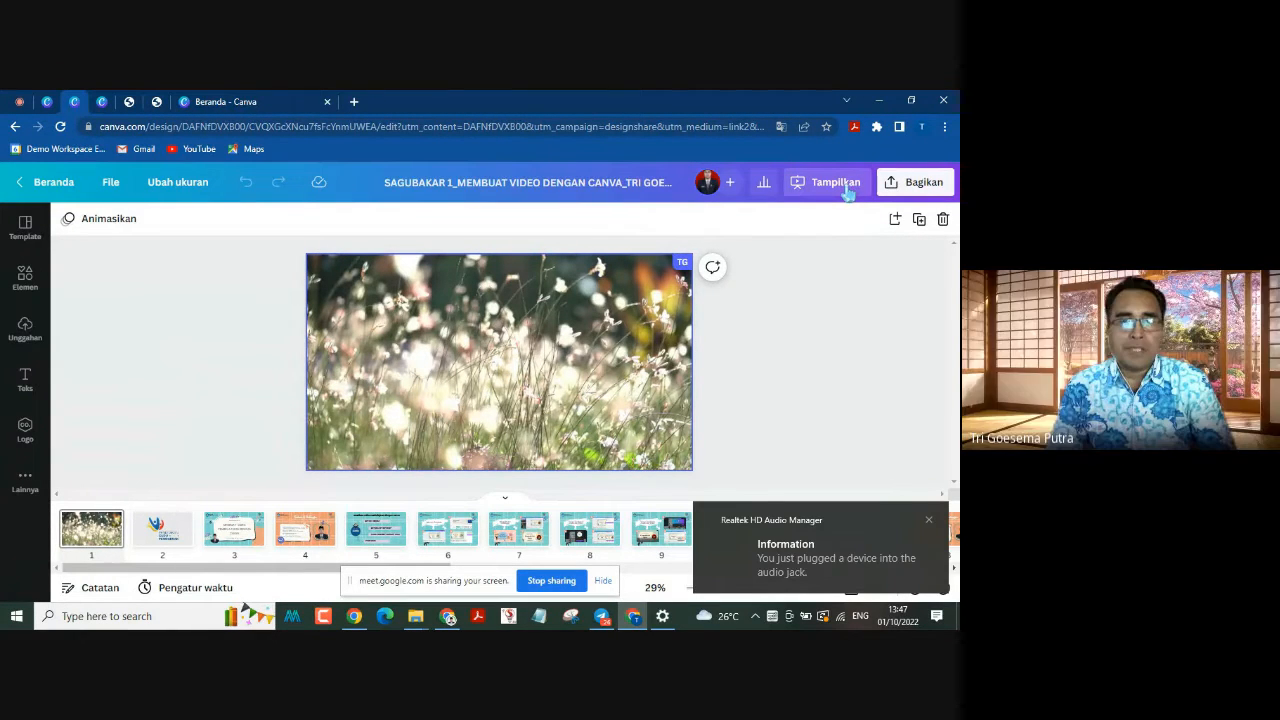
click(846, 190)
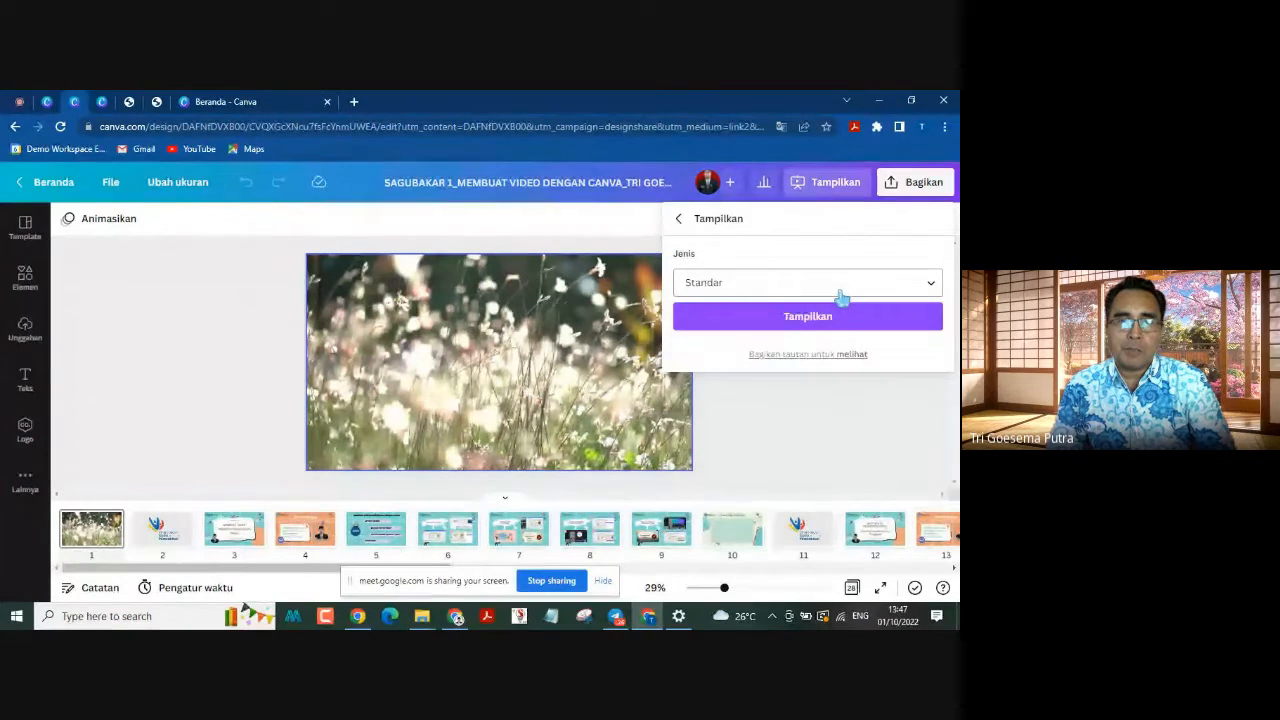
click(842, 290)
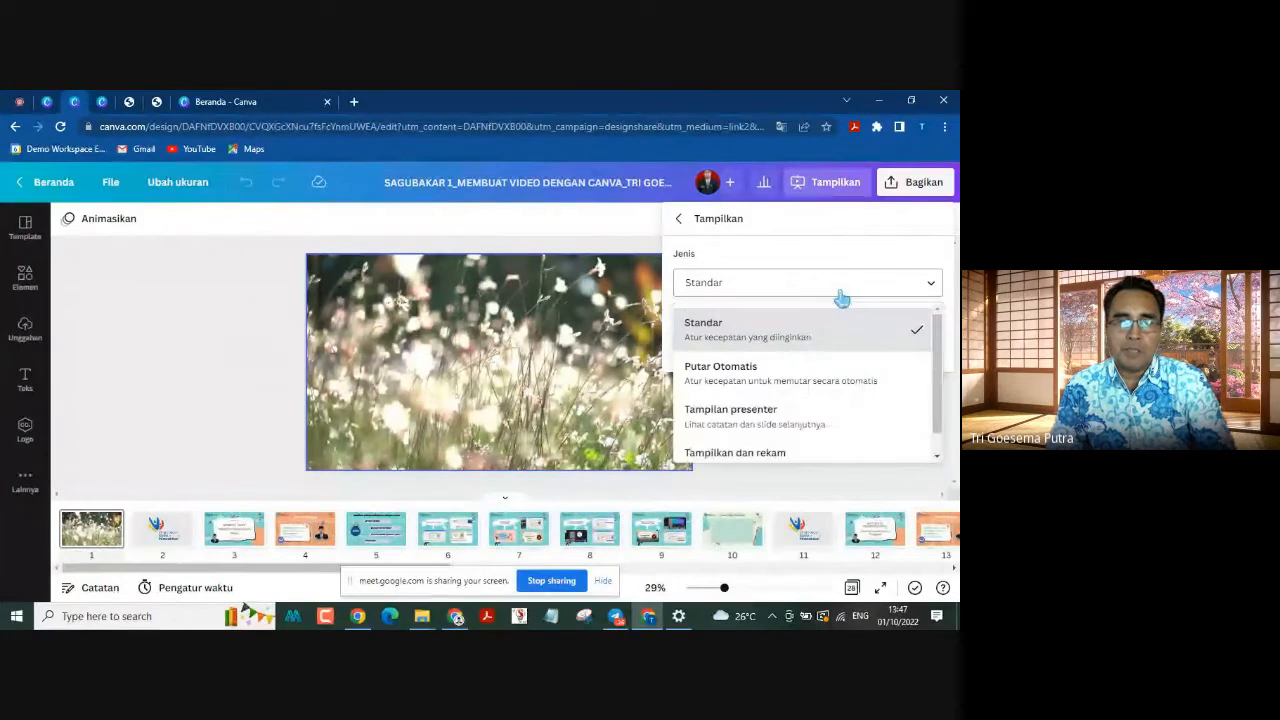
click(809, 372)
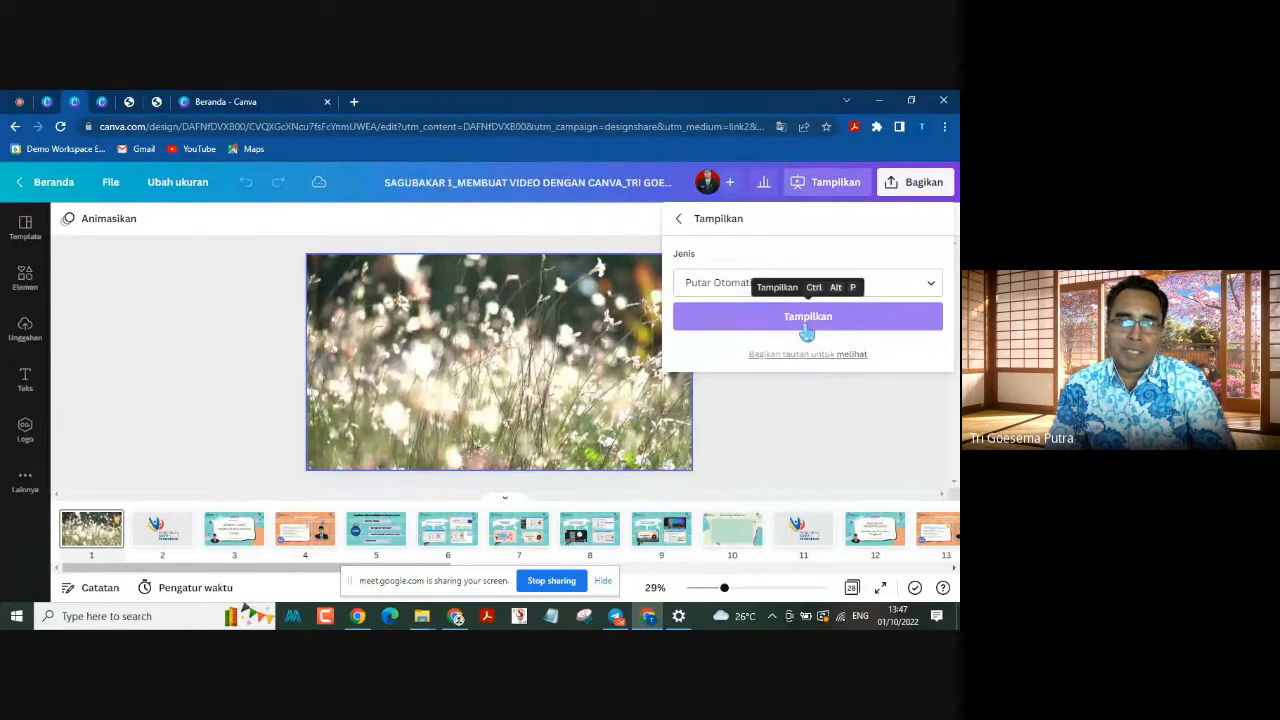
click(806, 331)
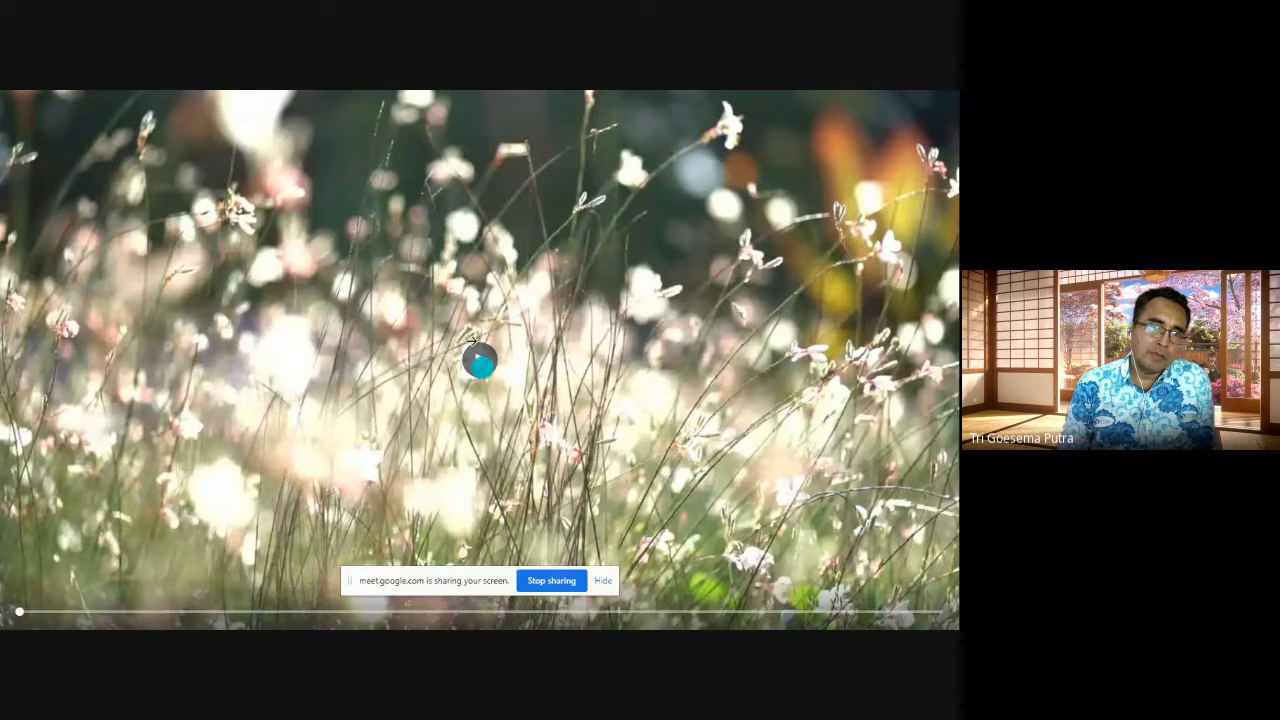
Step: Page through the presented slides up to the closing Terima Kasih slide, dismissing the canvas navigation tip
click(697, 403)
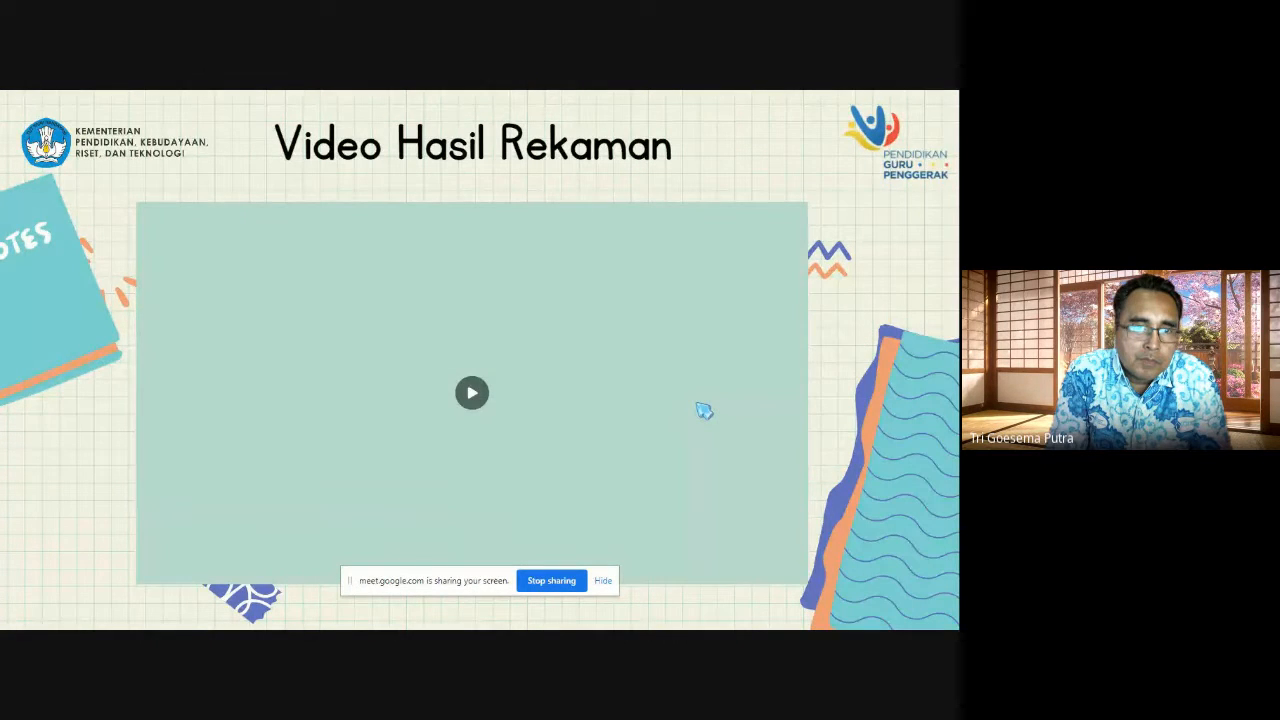
click(705, 410)
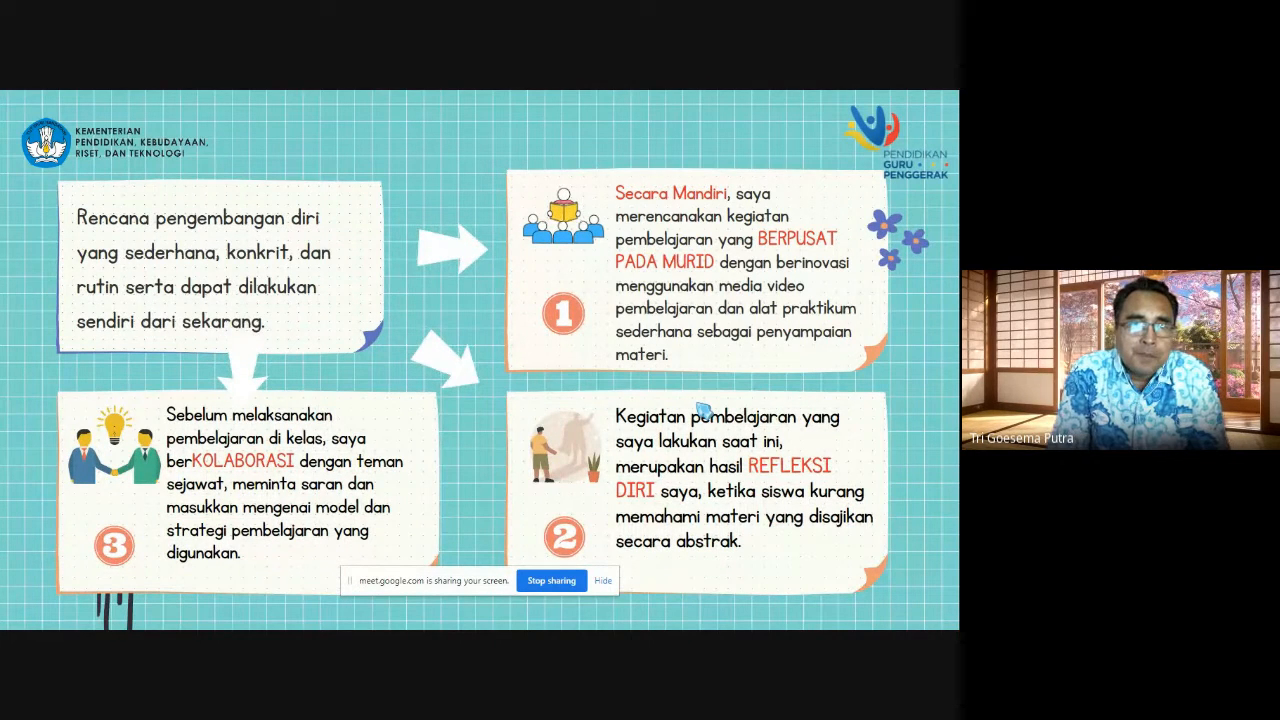
click(704, 411)
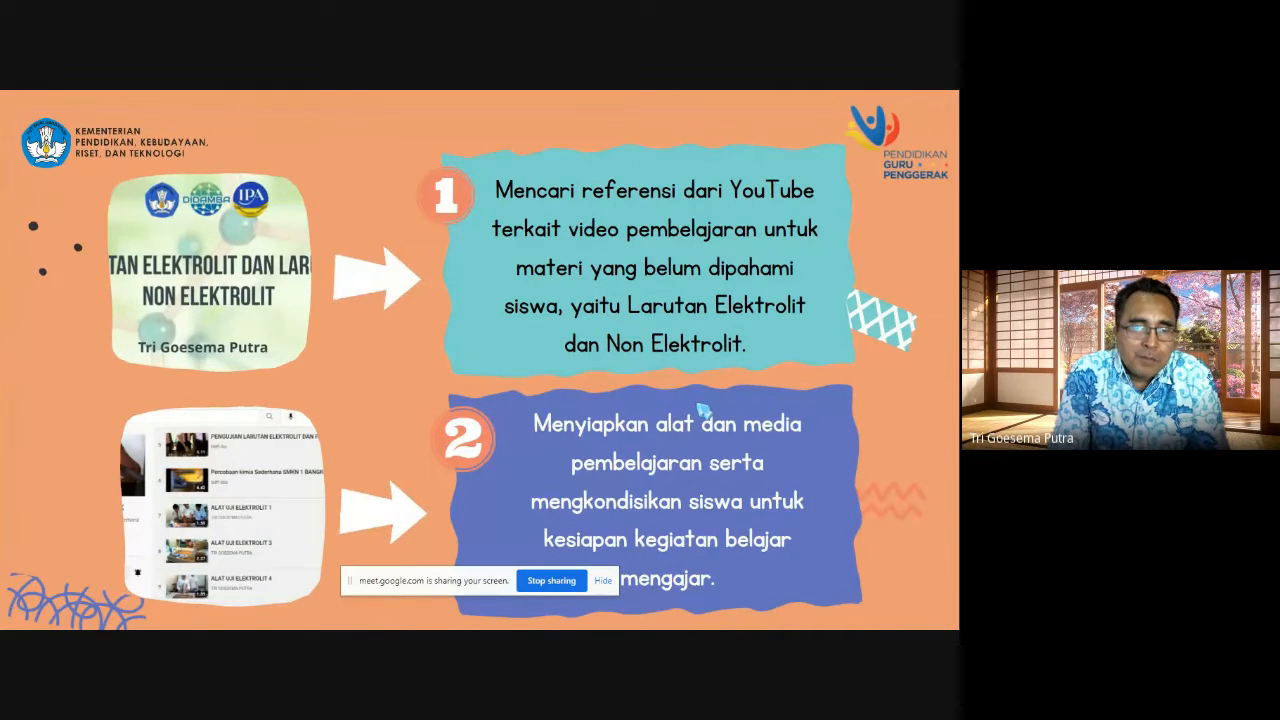
click(704, 411)
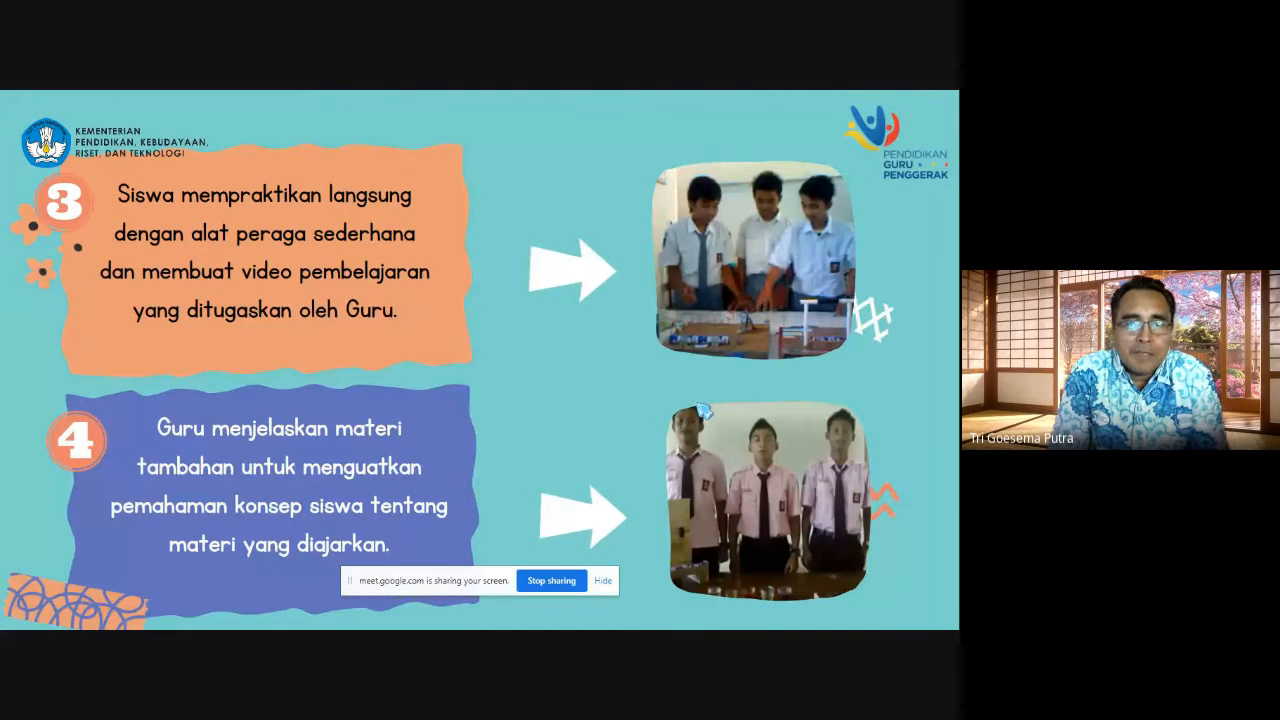
click(704, 411)
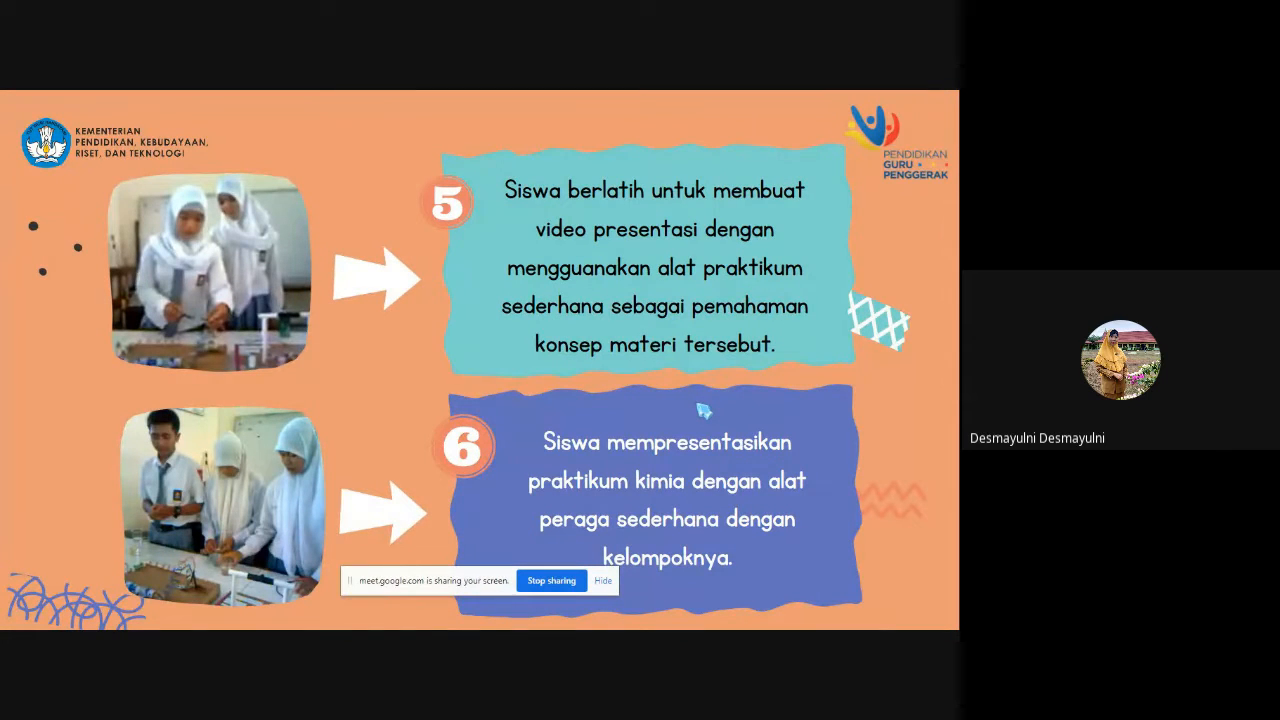
click(704, 411)
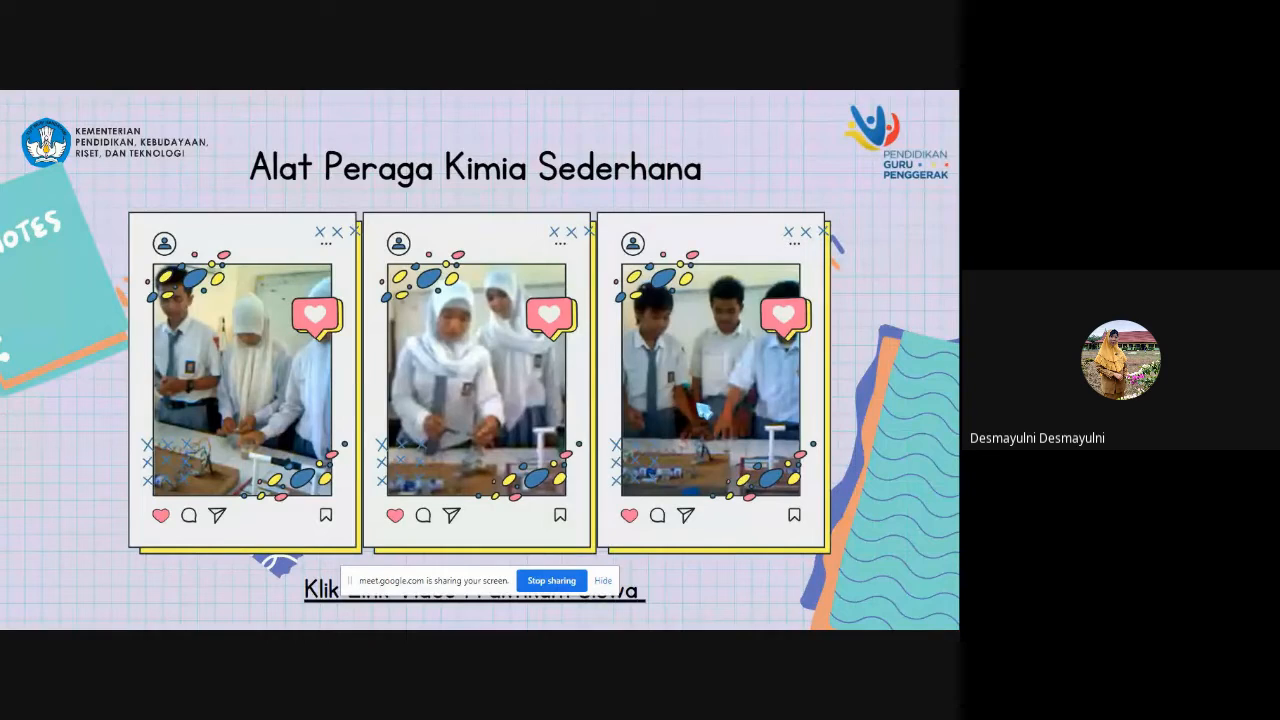
click(698, 404)
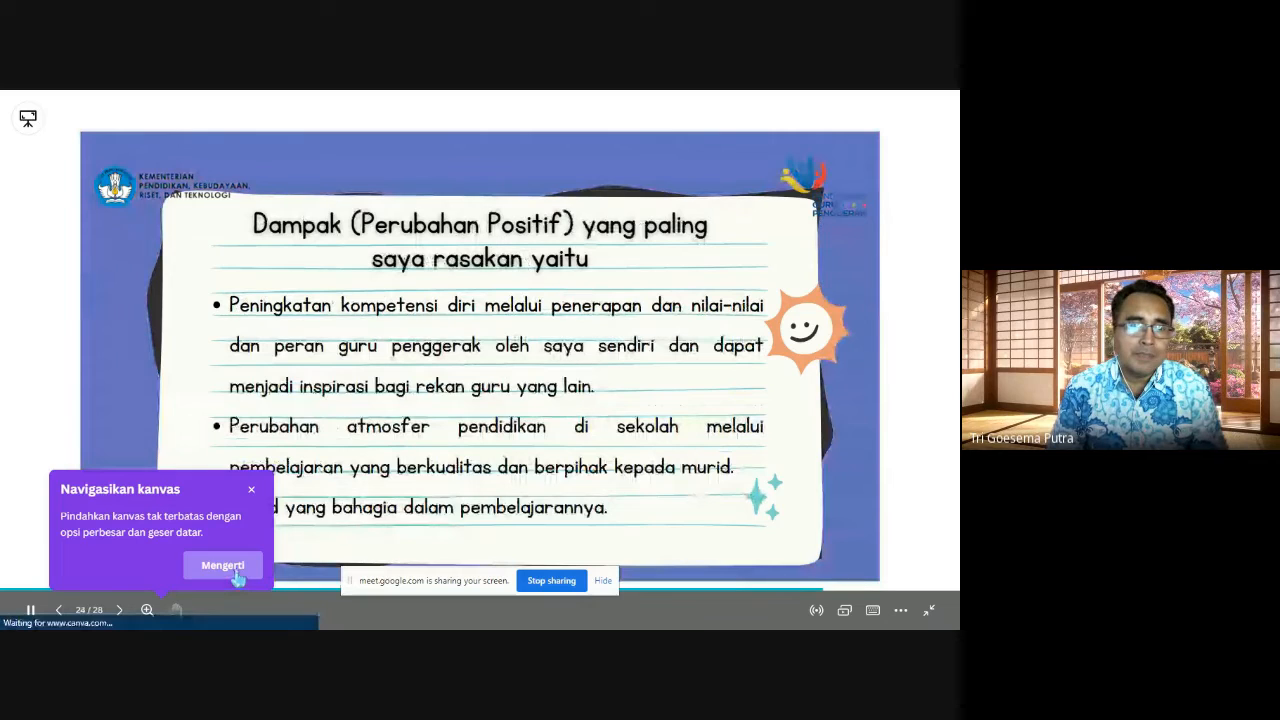
click(251, 492)
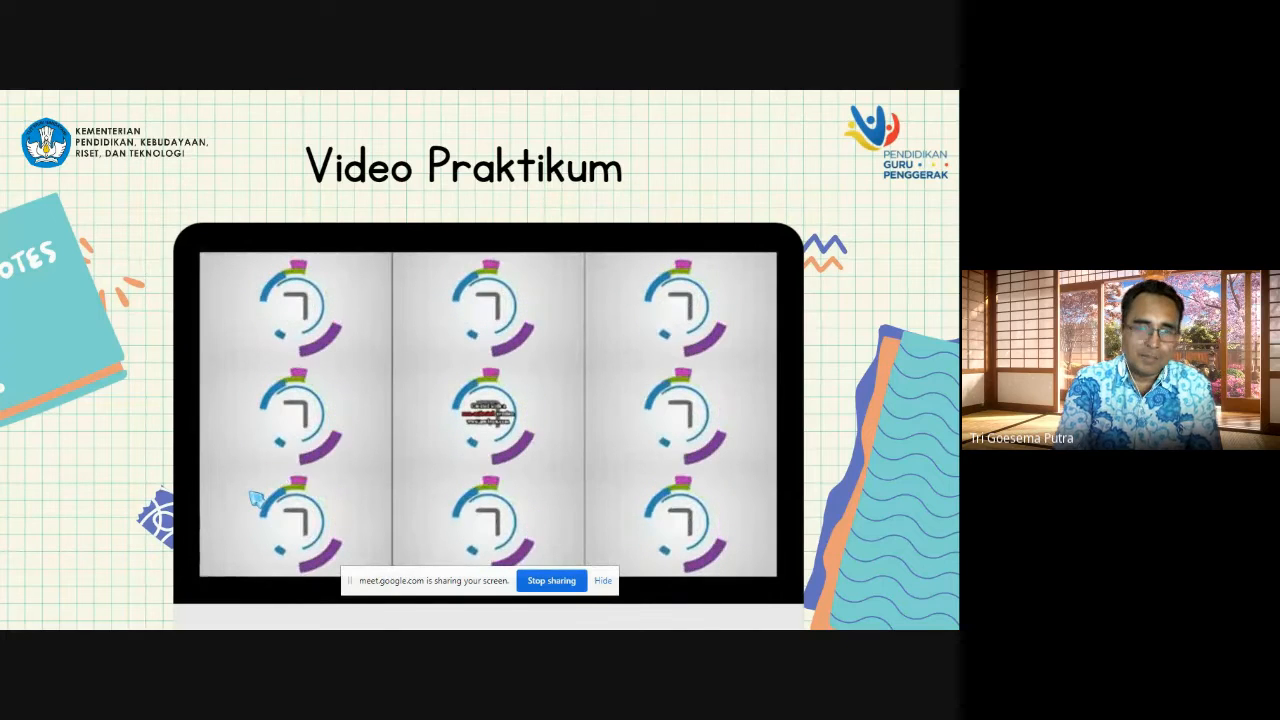
key(Right)
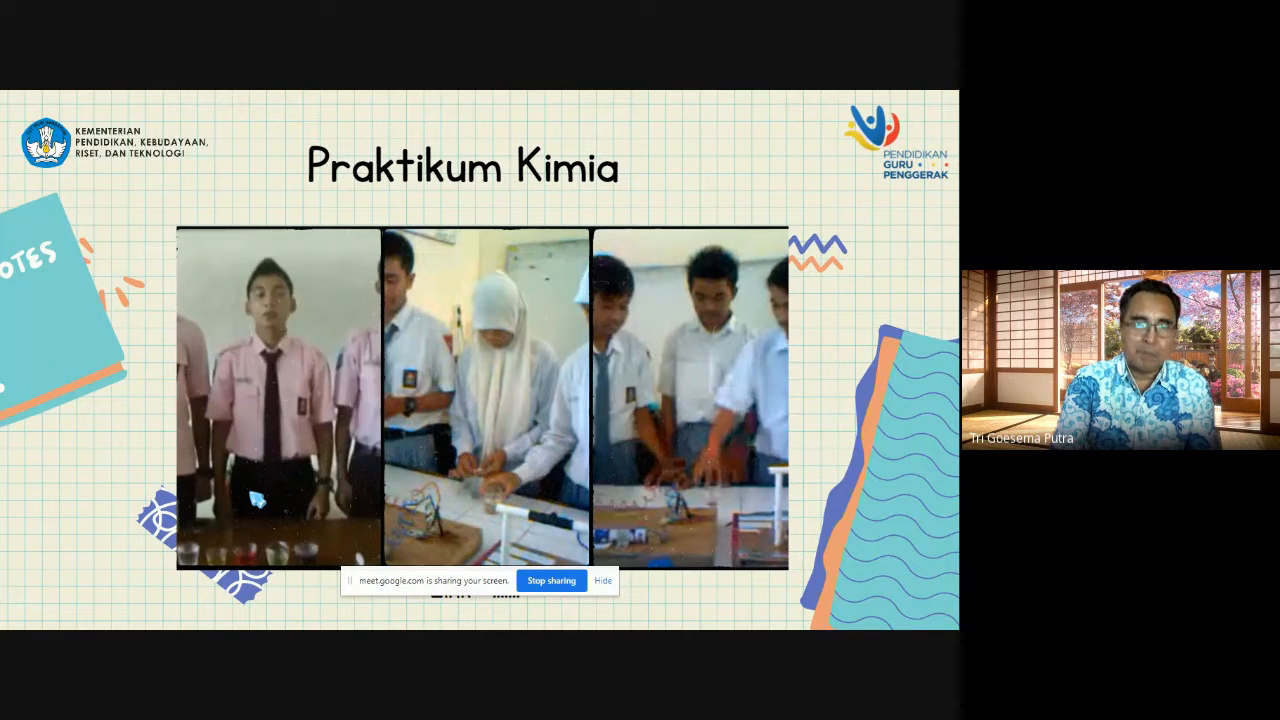
key(Right)
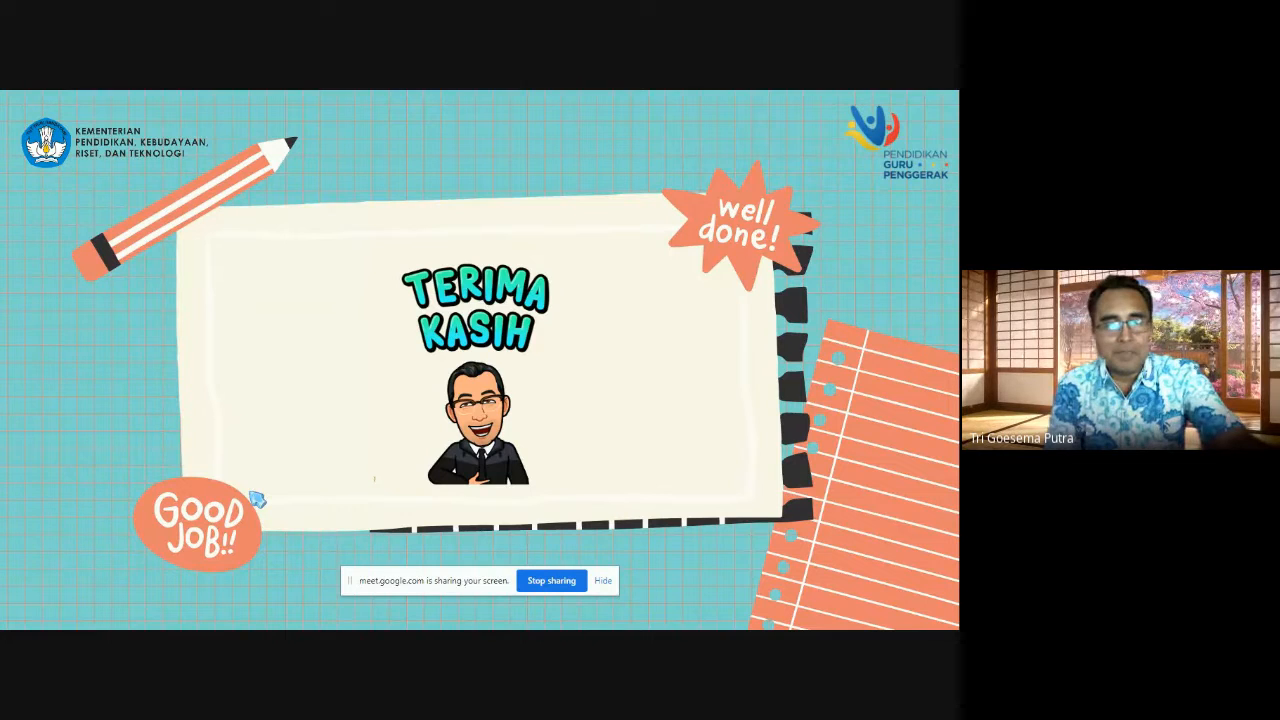
Step: Exit the full-screen presentation and dismiss the presentation rating survey
key(Escape)
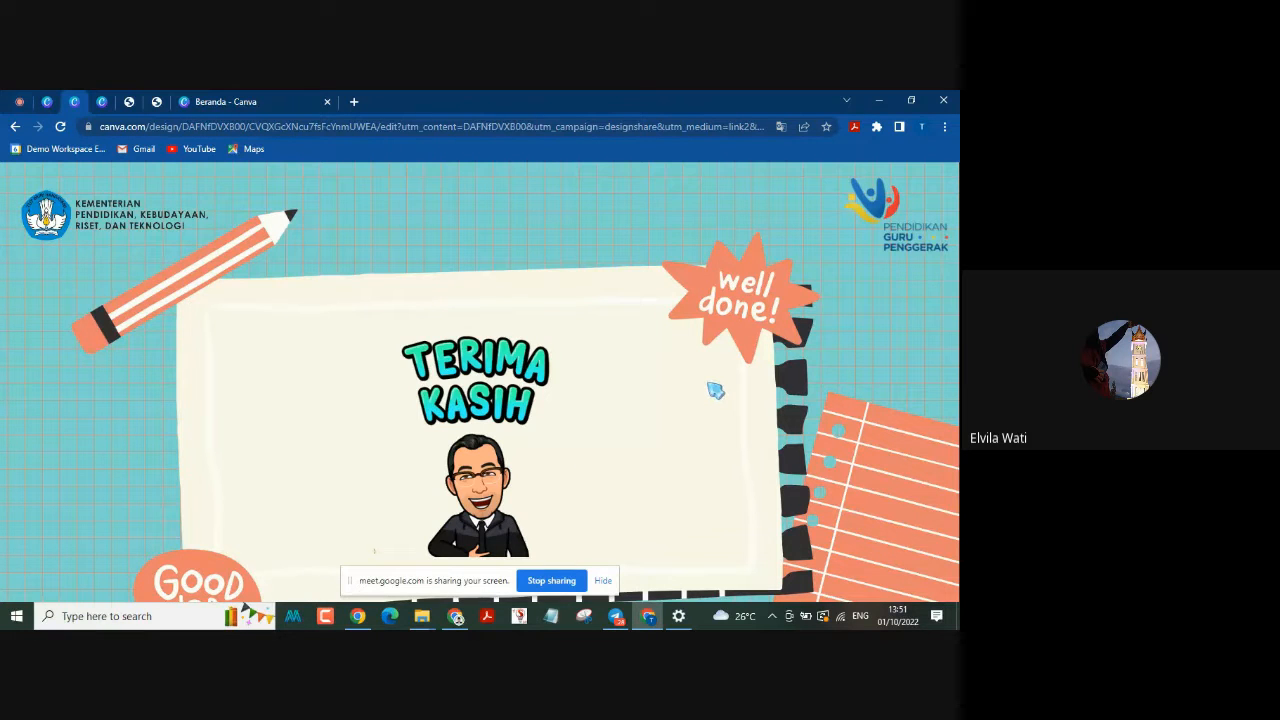
key(Escape)
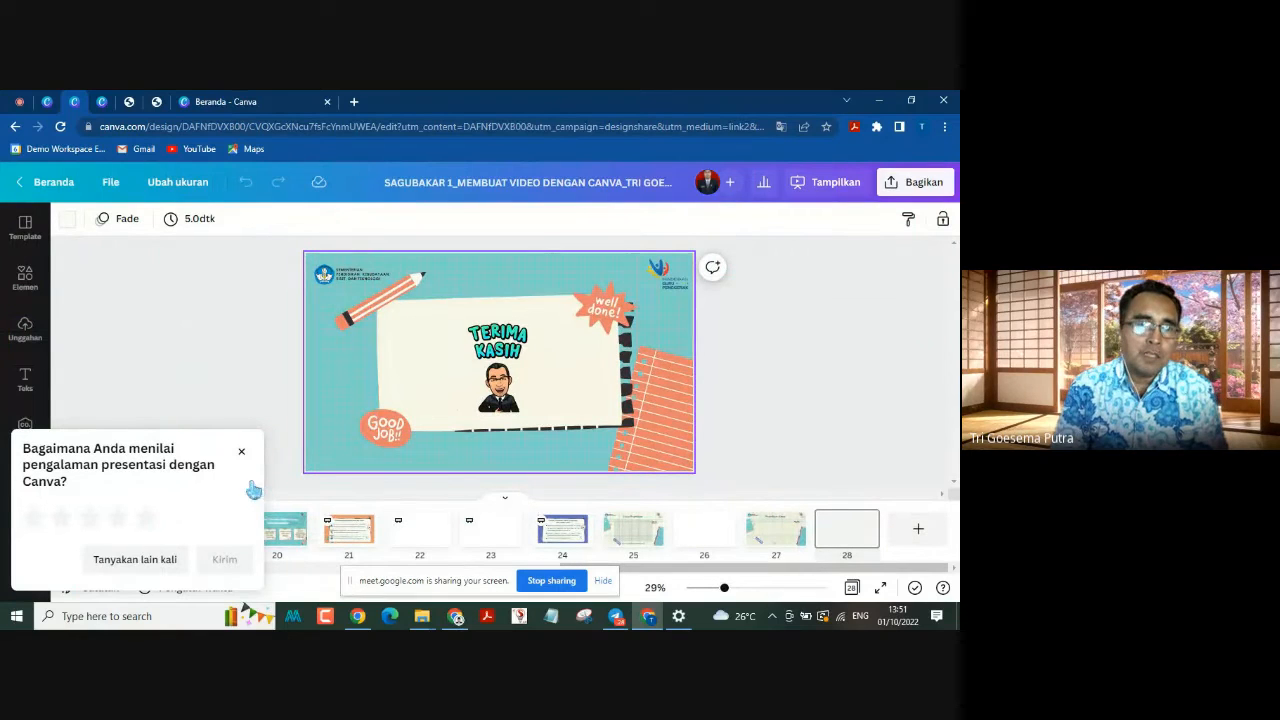
click(241, 451)
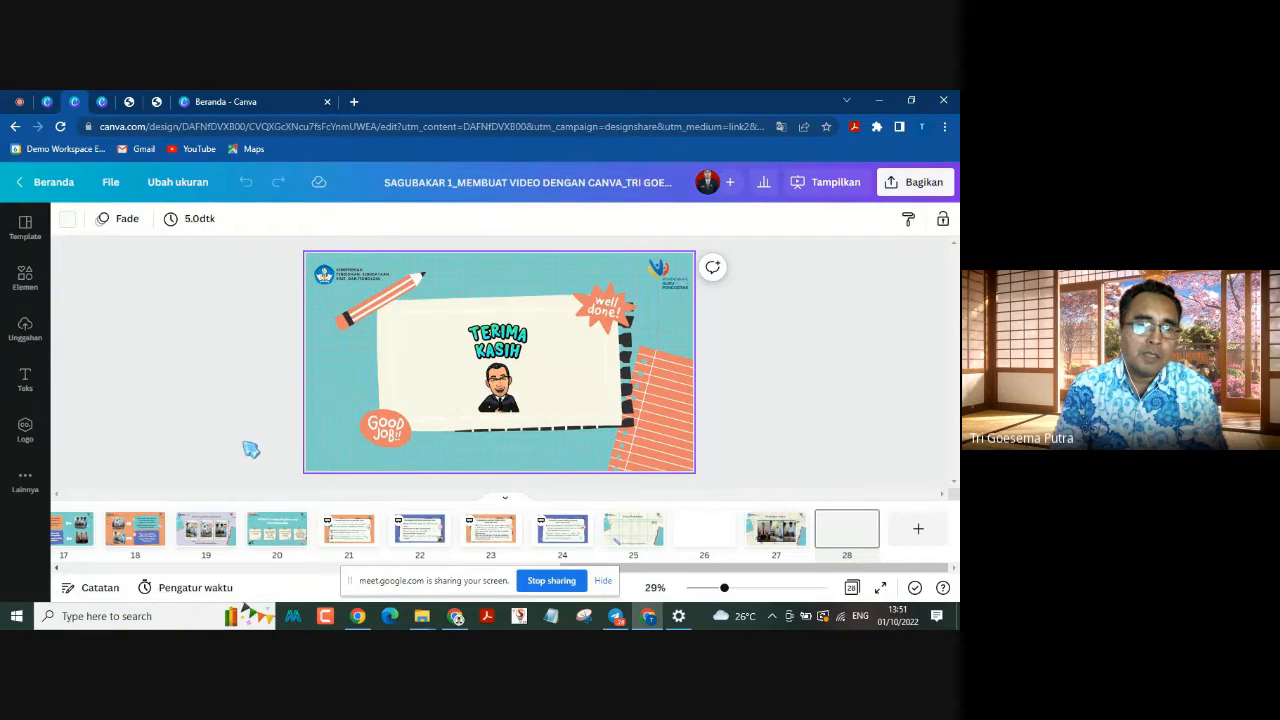
Step: Change the presentation type to Standar and start presenting the design
drag(722, 568, 165, 582)
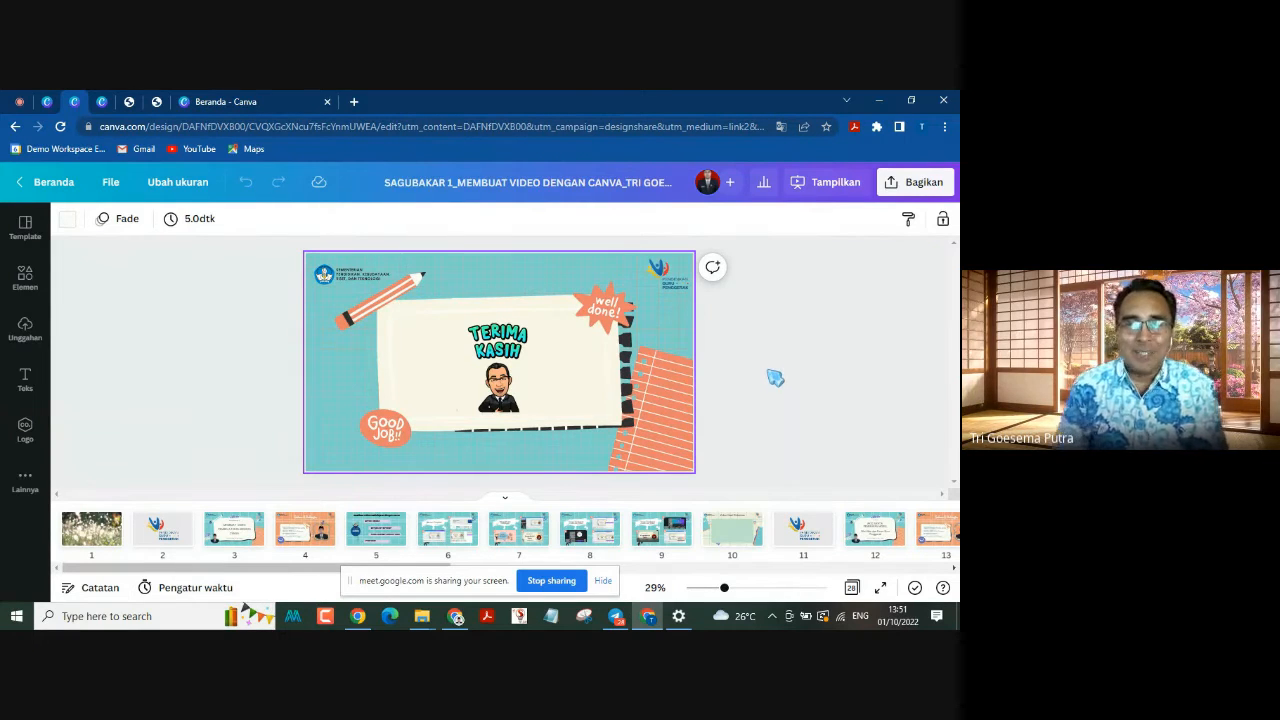
click(807, 192)
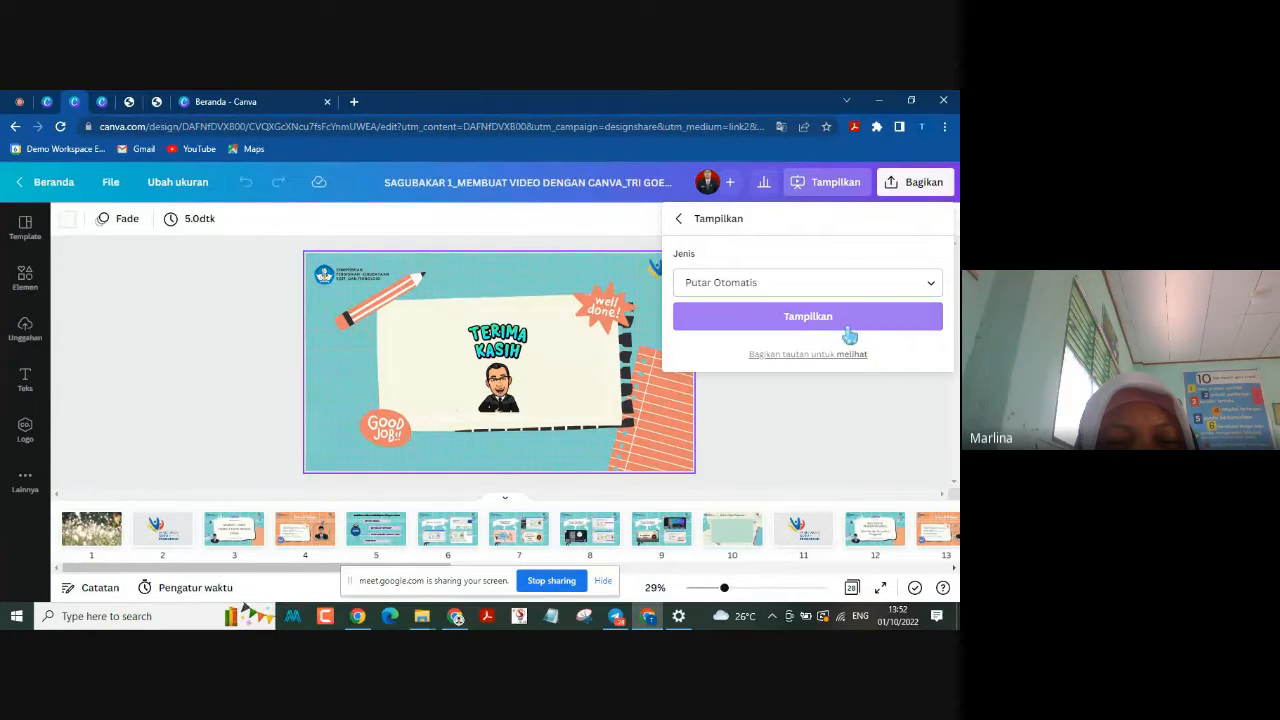
click(864, 288)
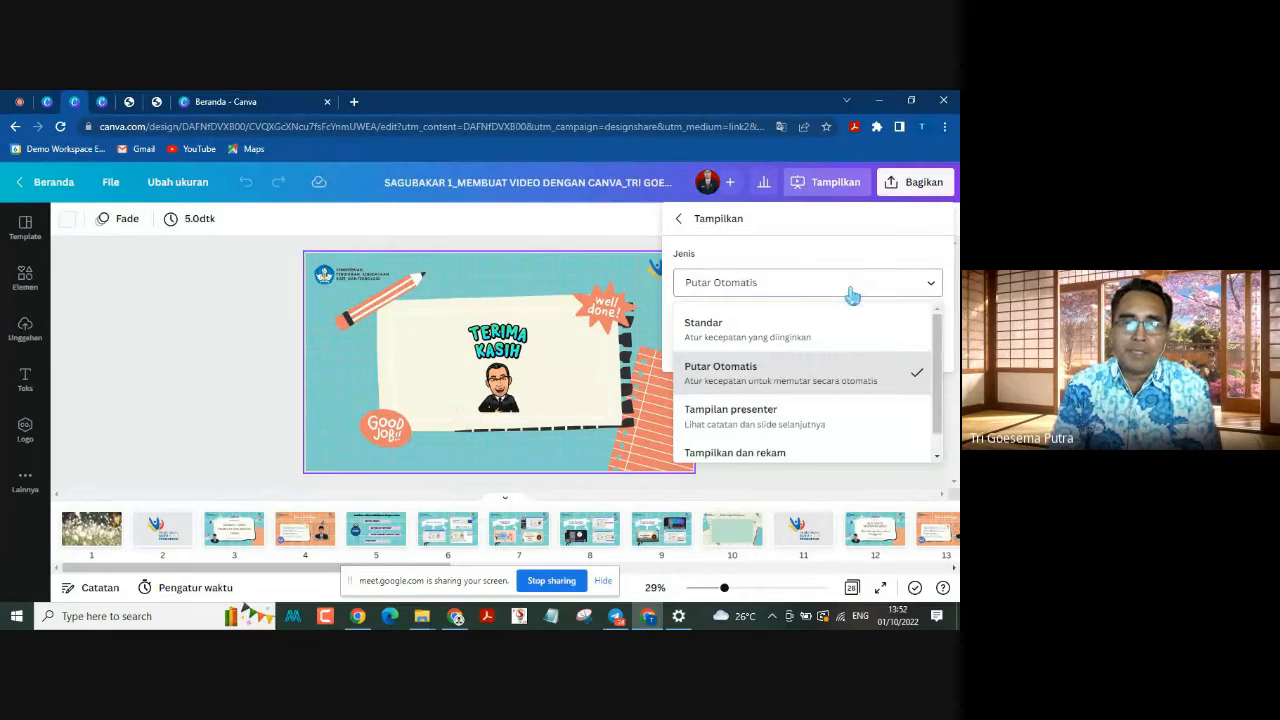
click(748, 333)
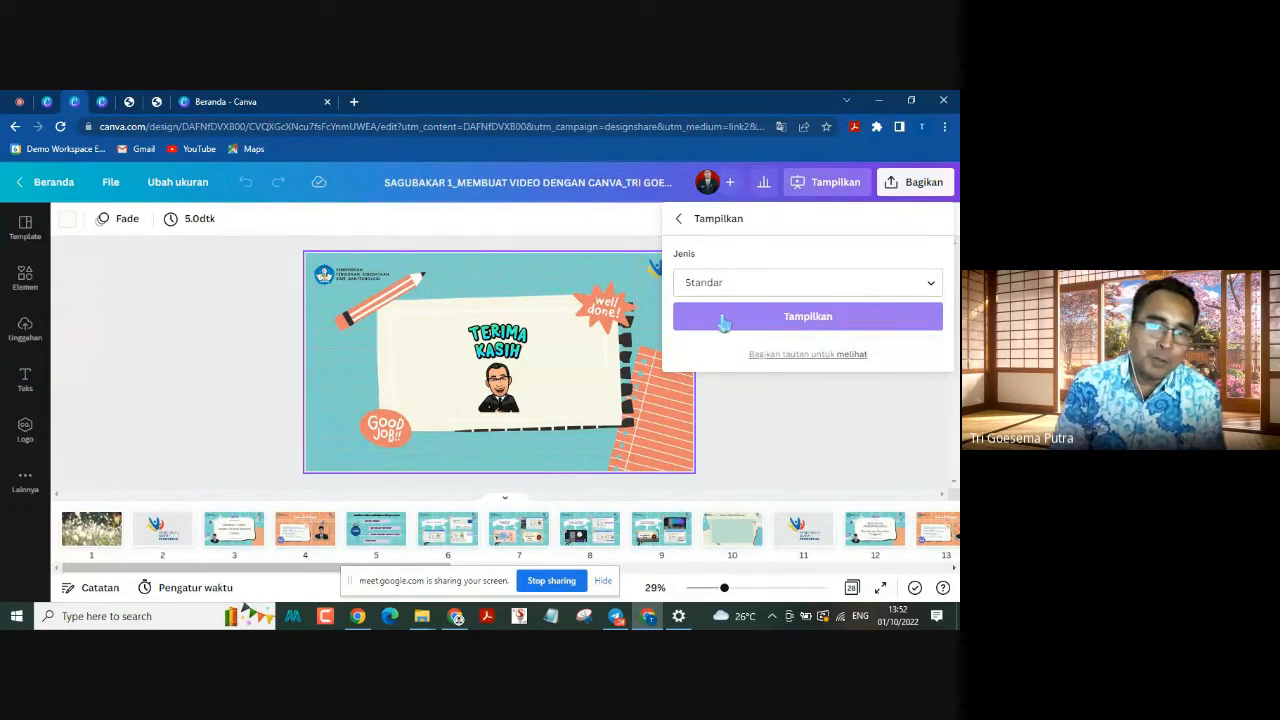
click(816, 322)
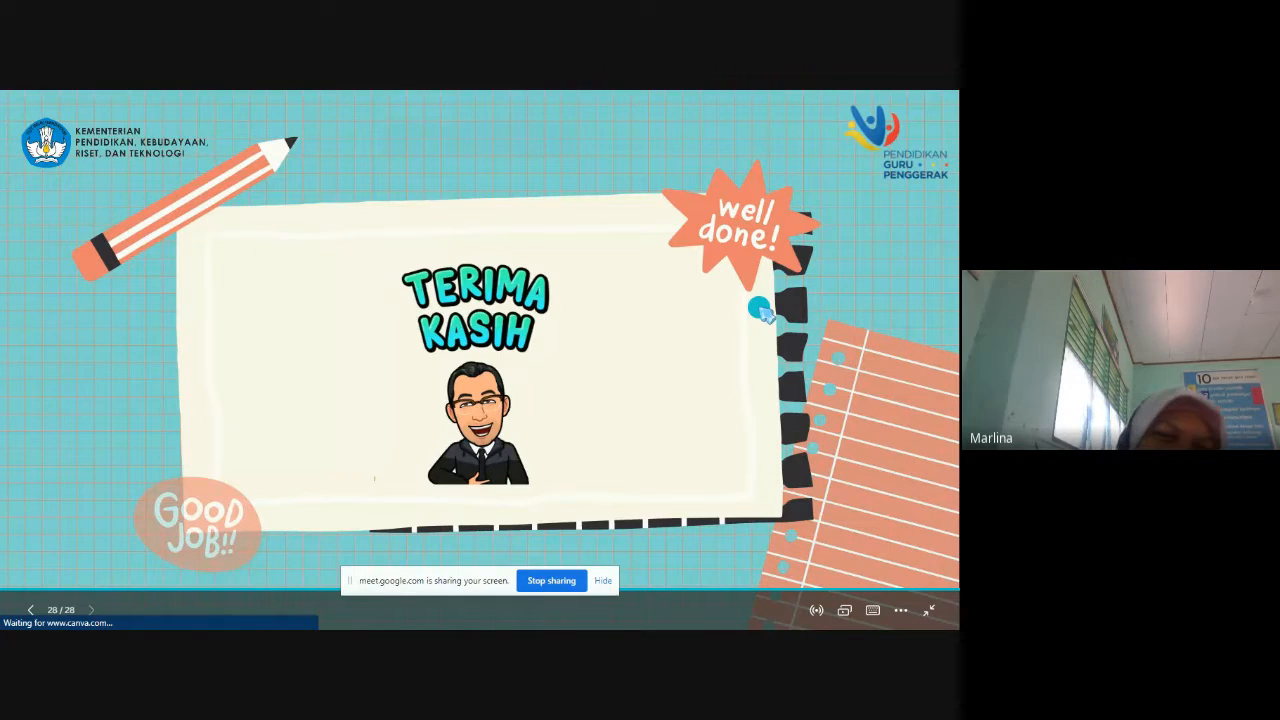
Step: Go back one slide, exit the presentation and select page 1 in the editor
click(31, 610)
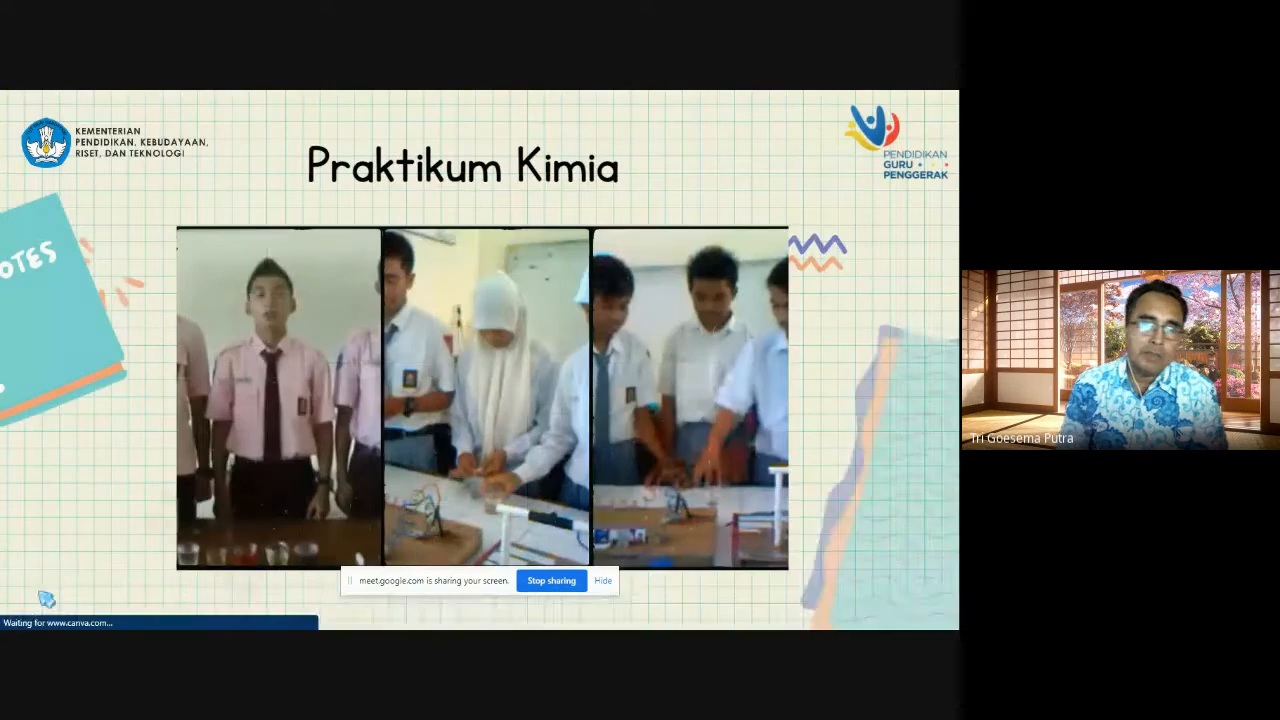
key(Escape)
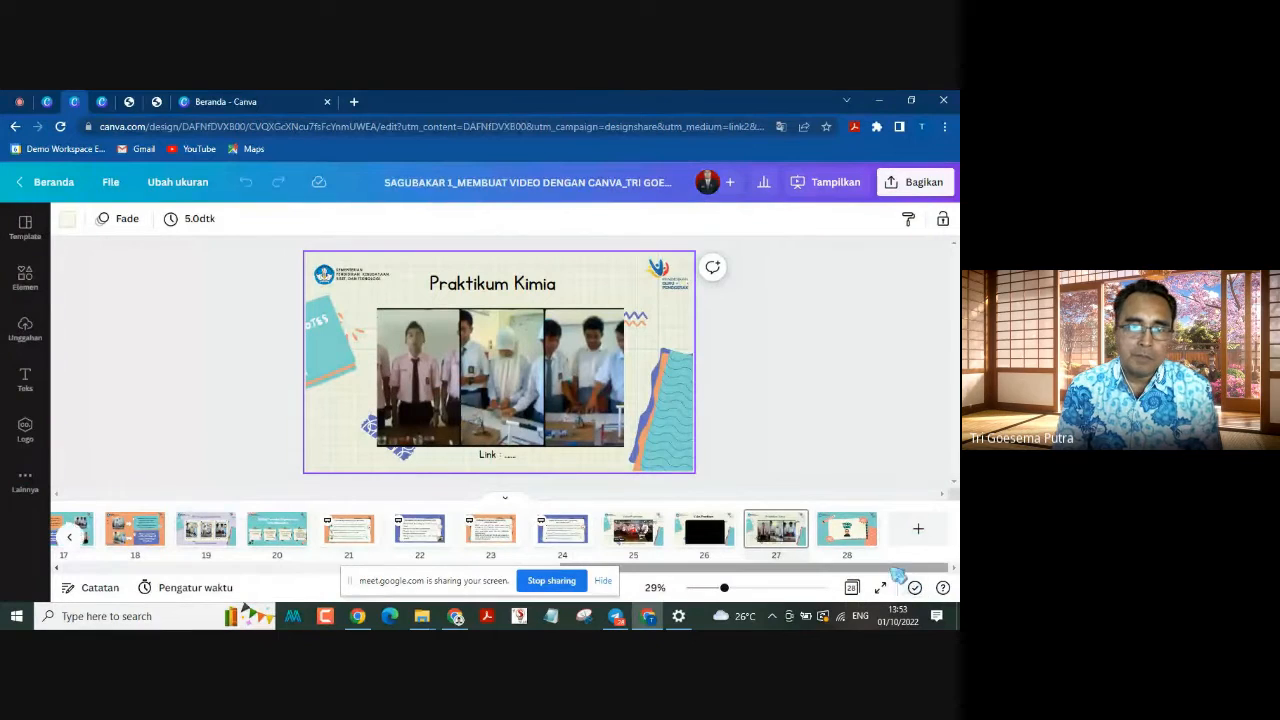
drag(895, 569, 303, 608)
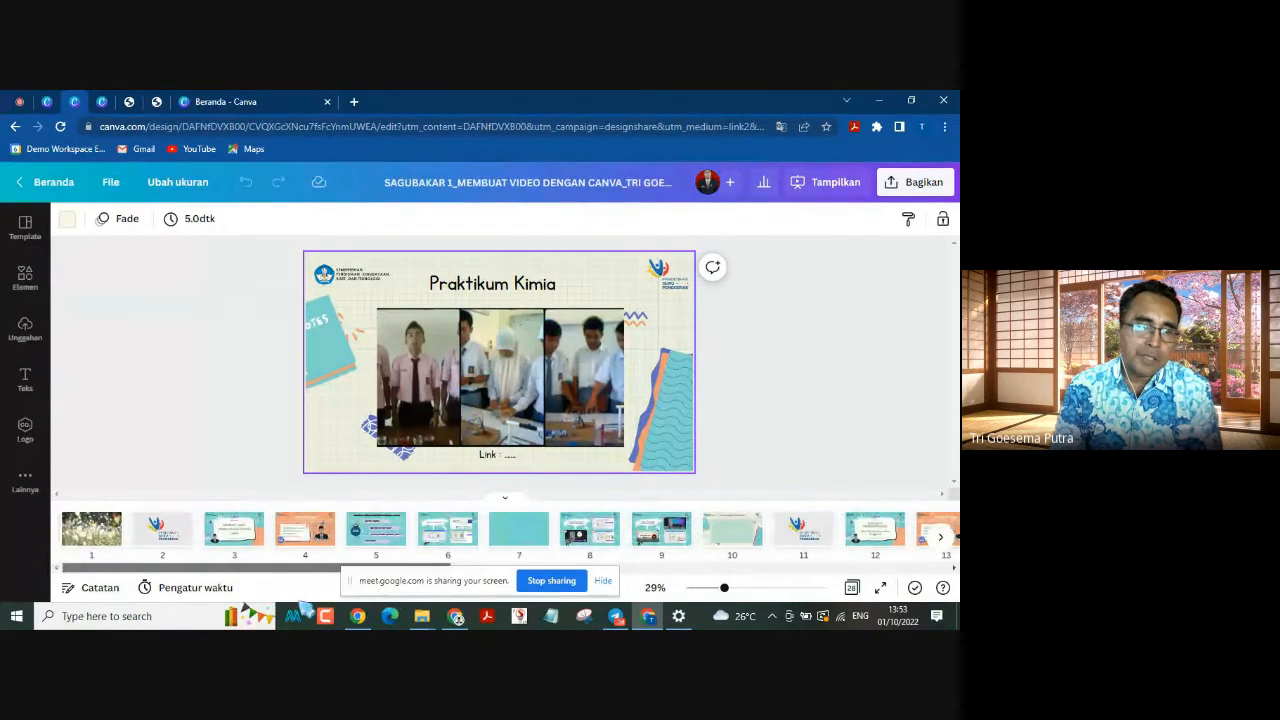
click(86, 540)
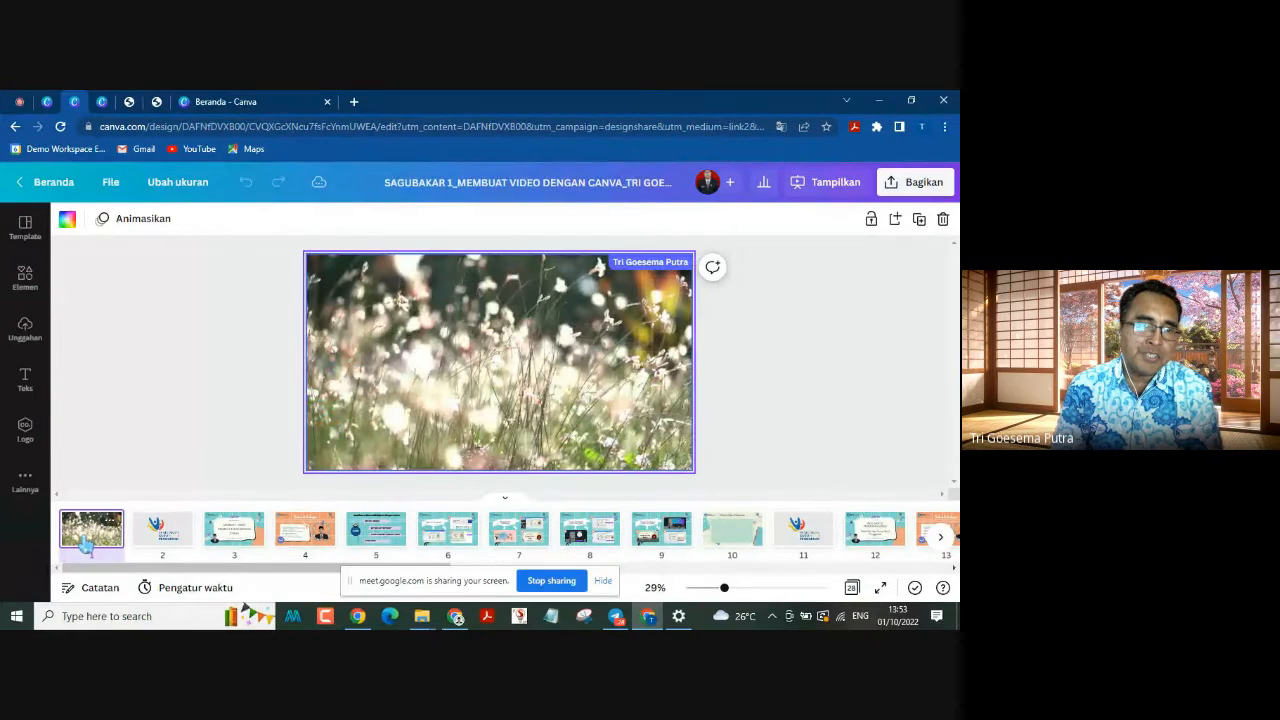
Step: Present the design full screen from page 1 in Standar mode and advance manually to slide 3
click(828, 190)
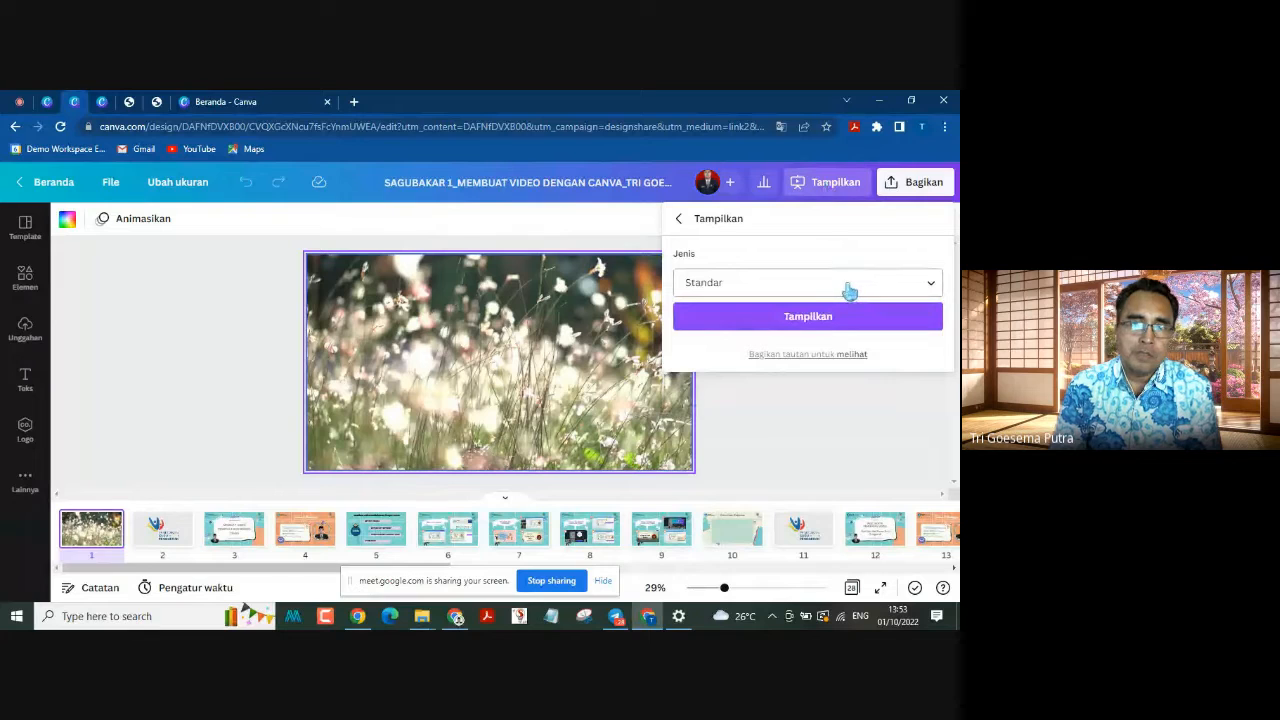
click(842, 317)
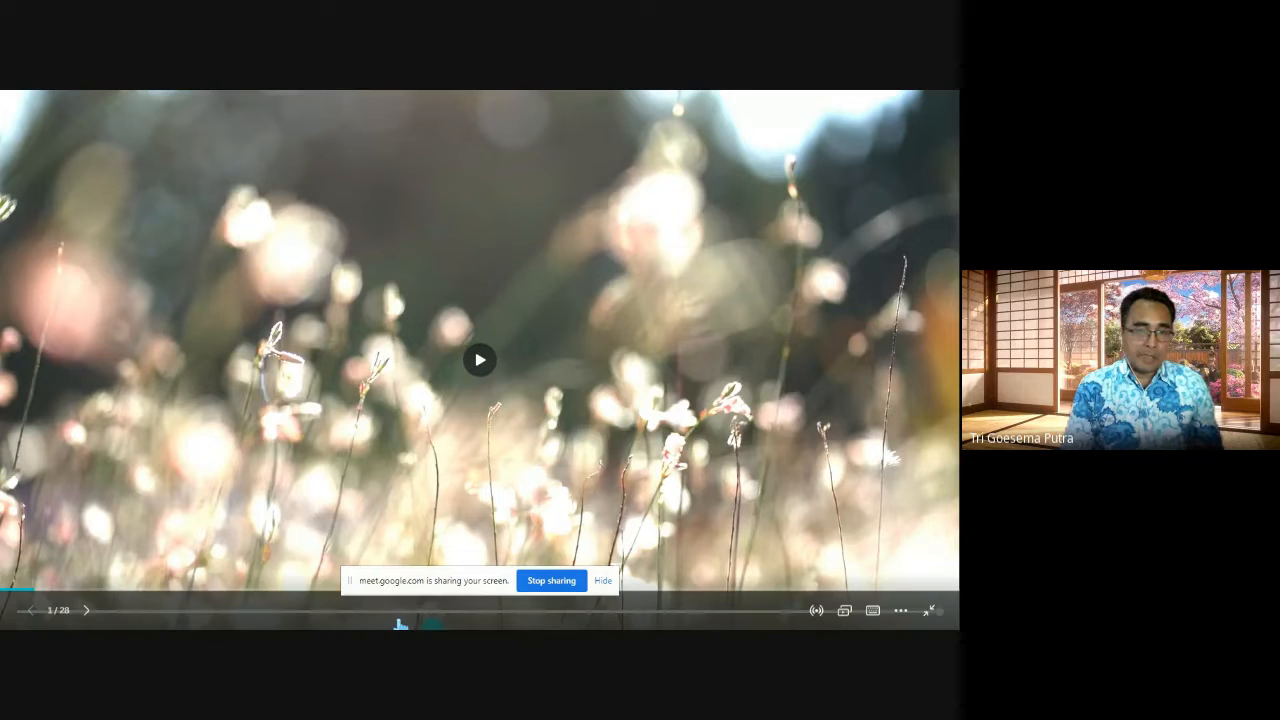
click(87, 611)
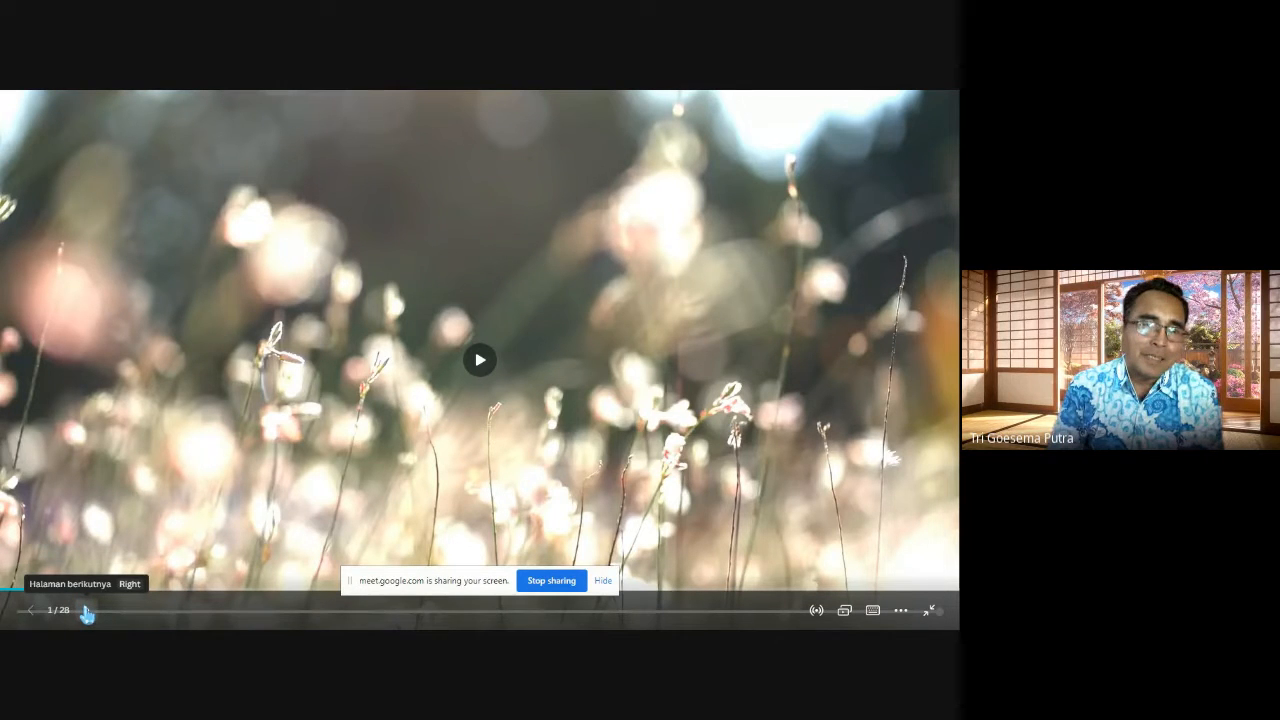
click(87, 611)
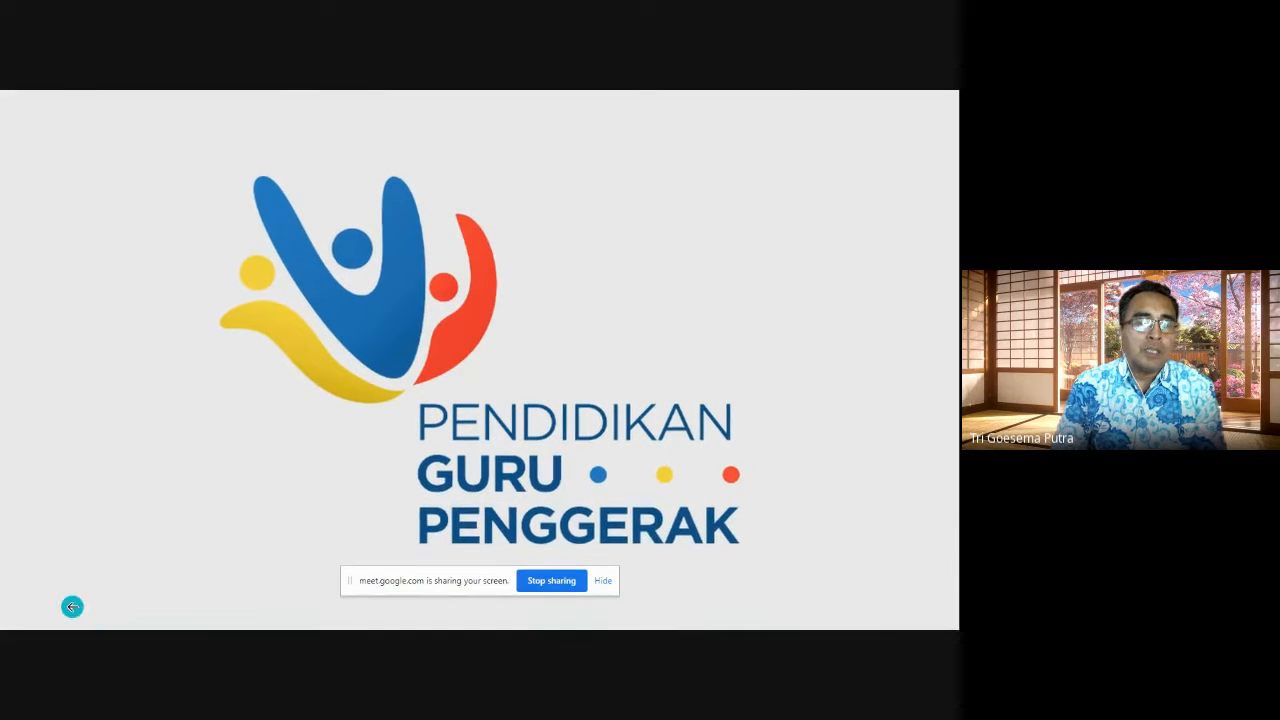
mouse_move(88, 590)
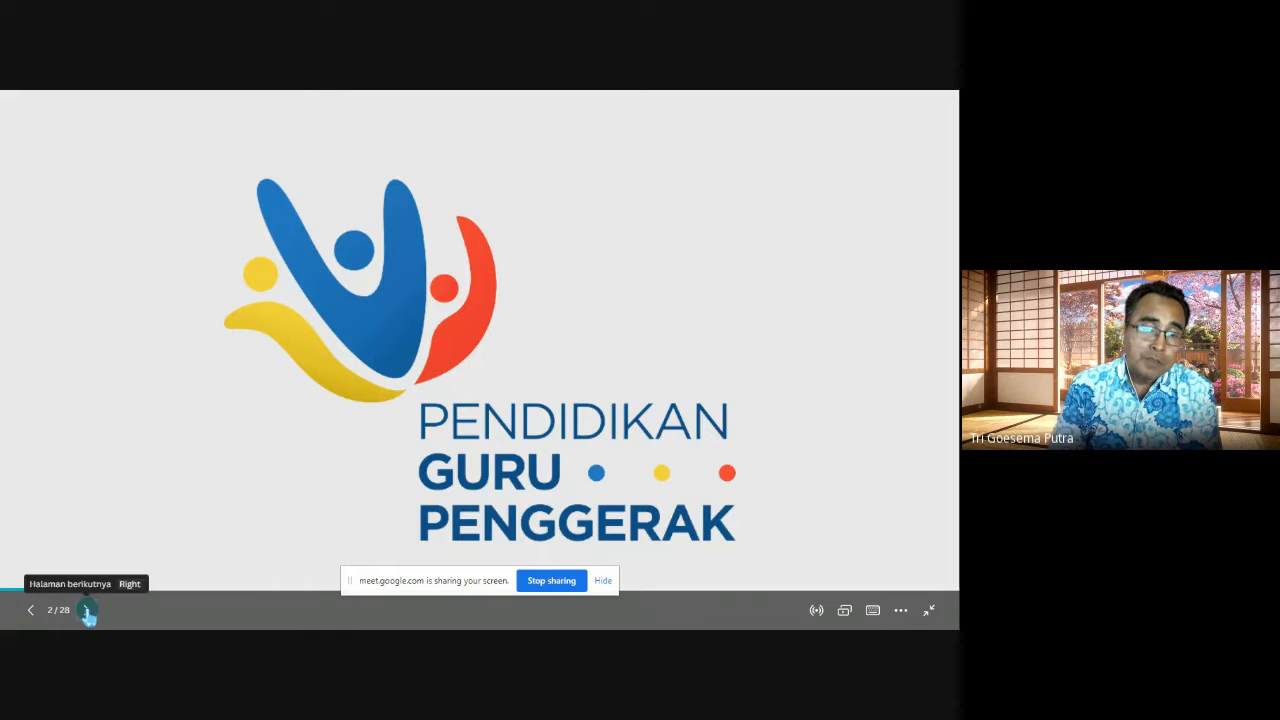
click(87, 610)
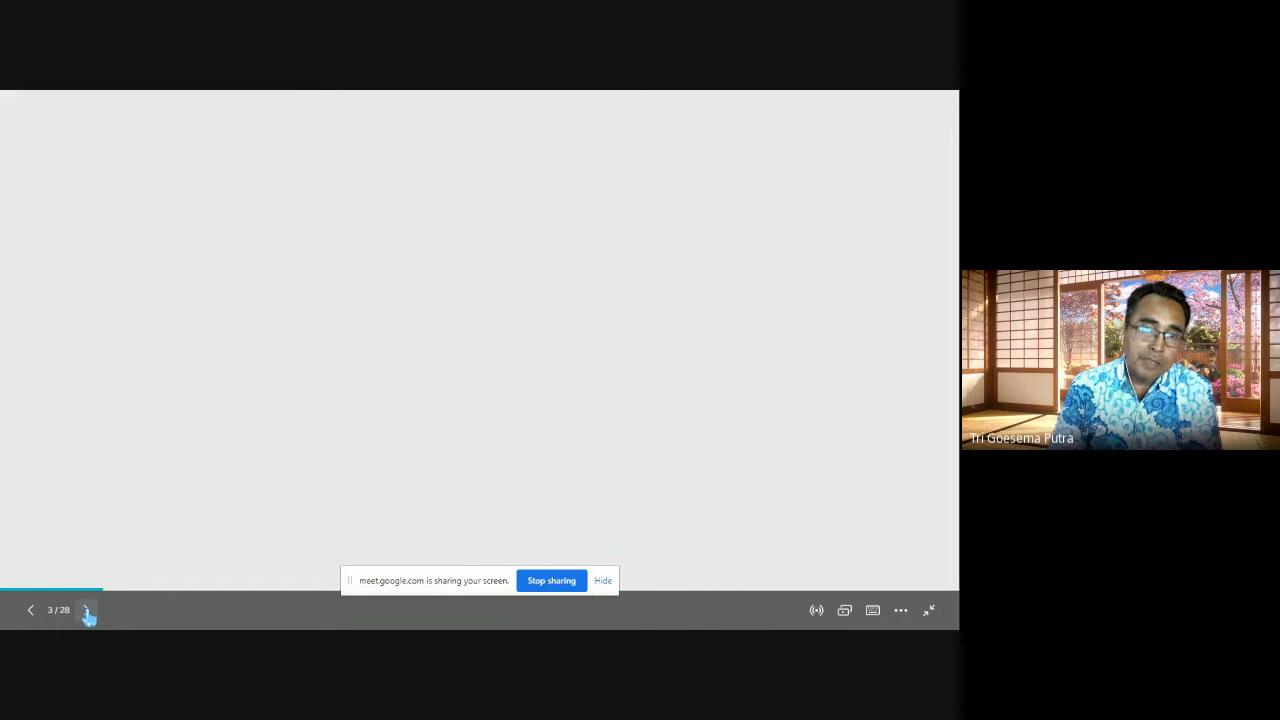
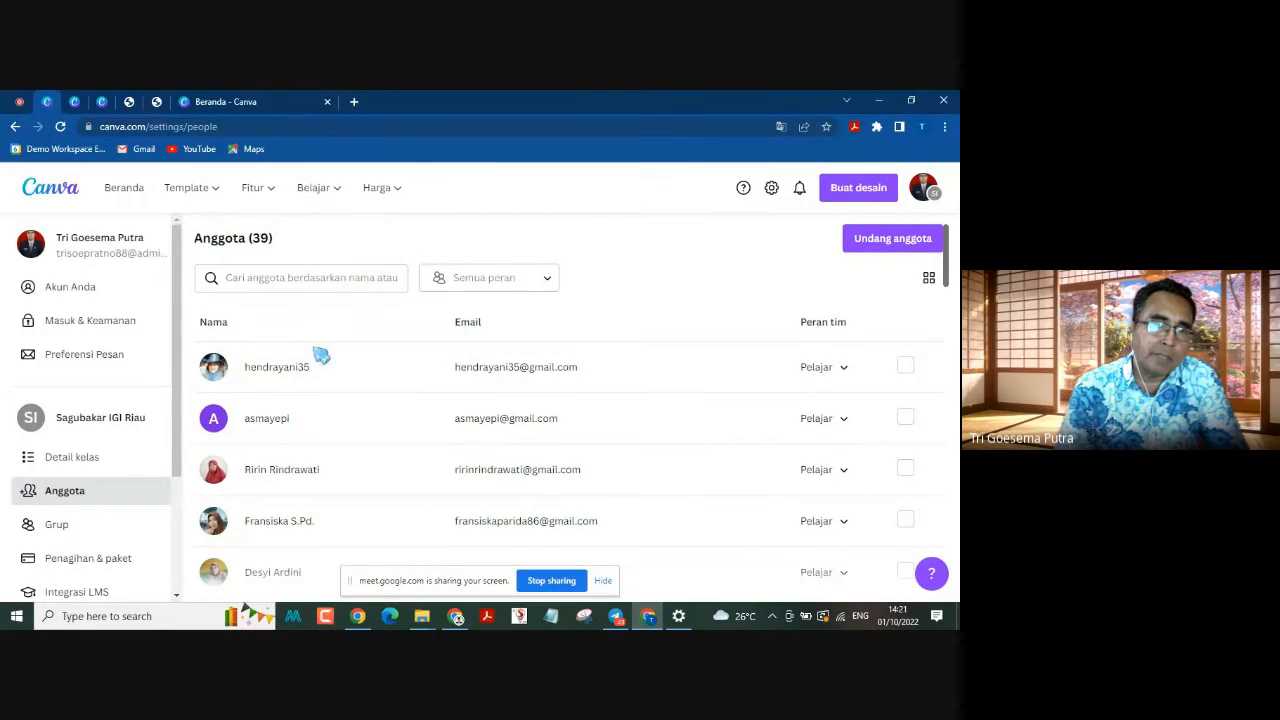
Step: Look through the class member list, return to the SAGUBAKAR 1 presentation and open the Beranda page in a new tab
scroll(320, 355, down, 2)
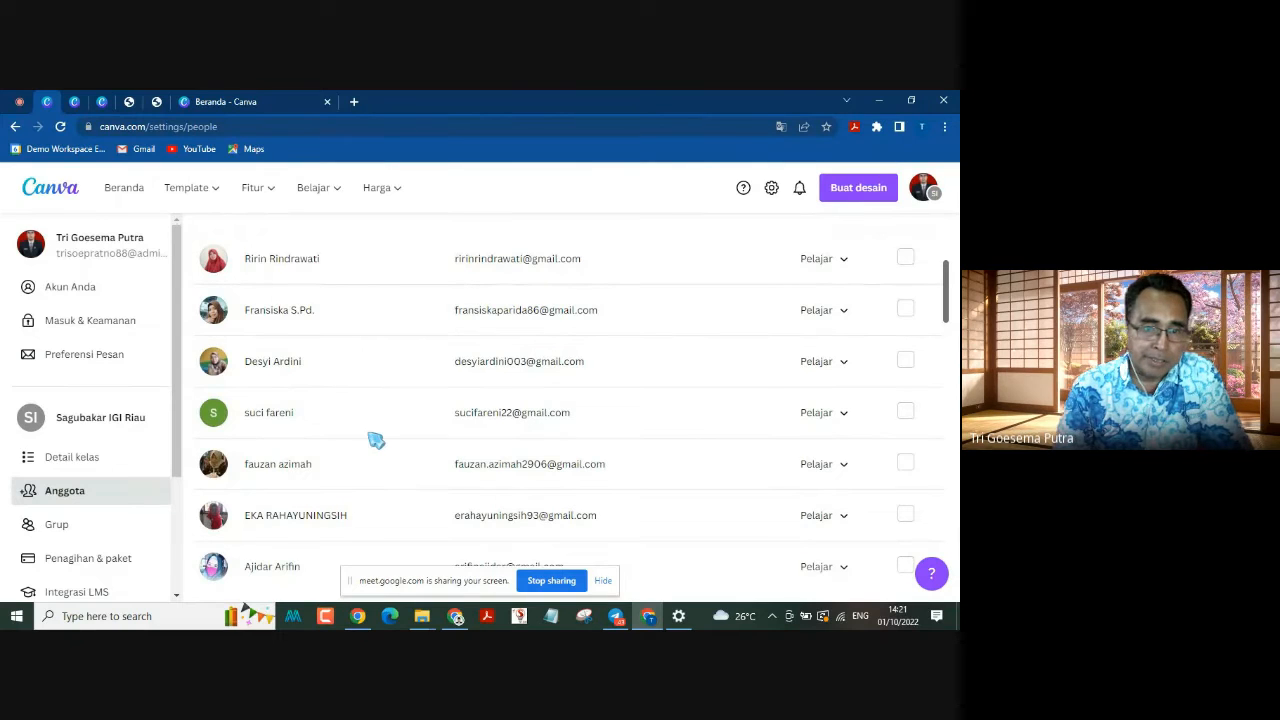
scroll(365, 425, up, 3)
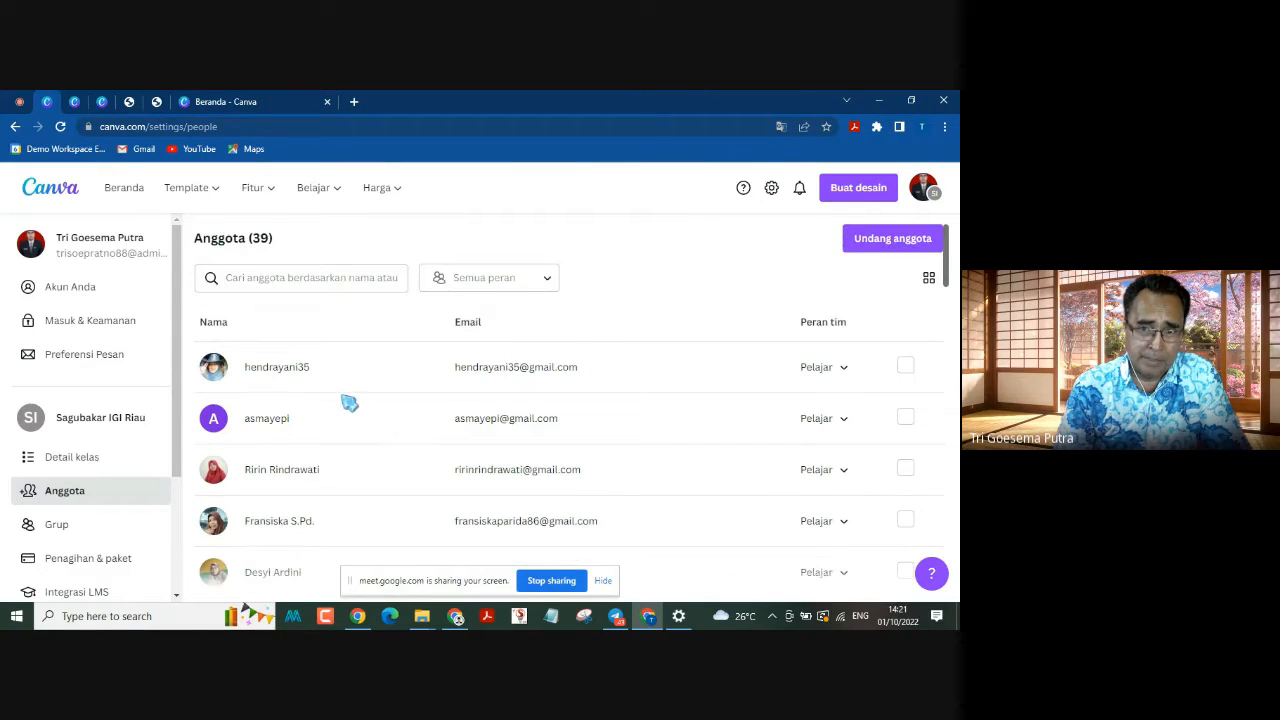
click(76, 104)
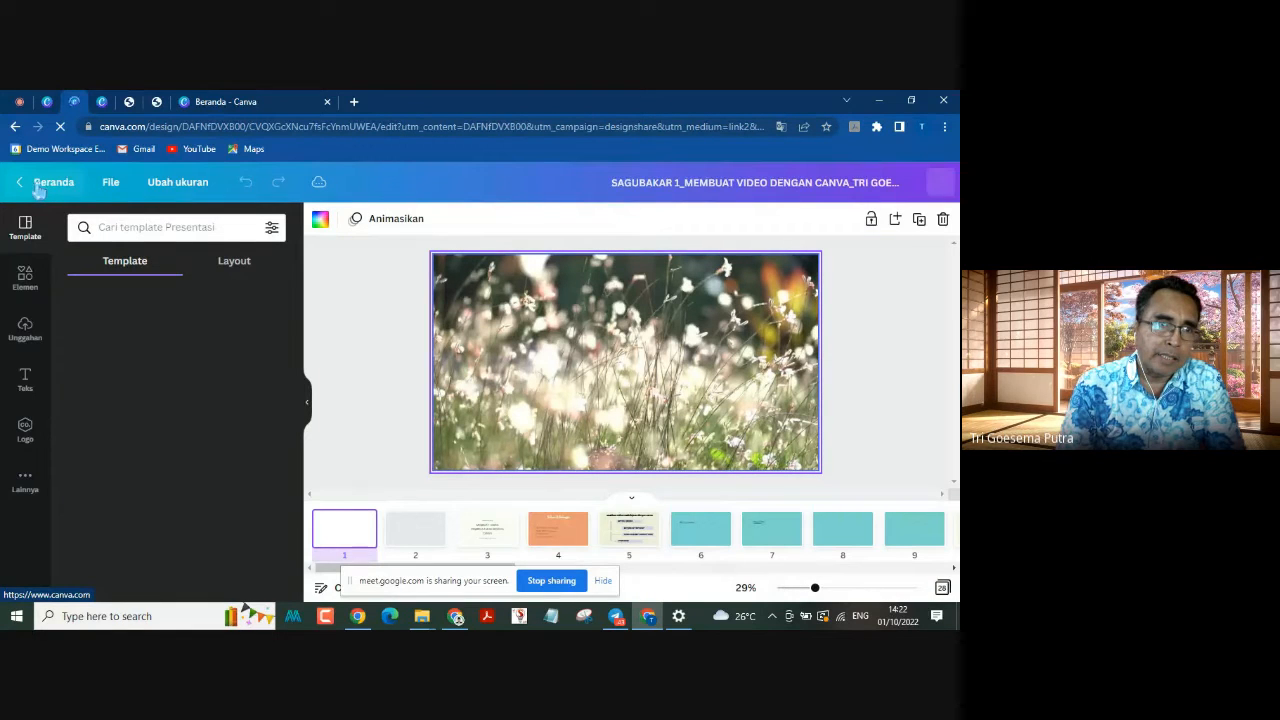
right_click(44, 190)
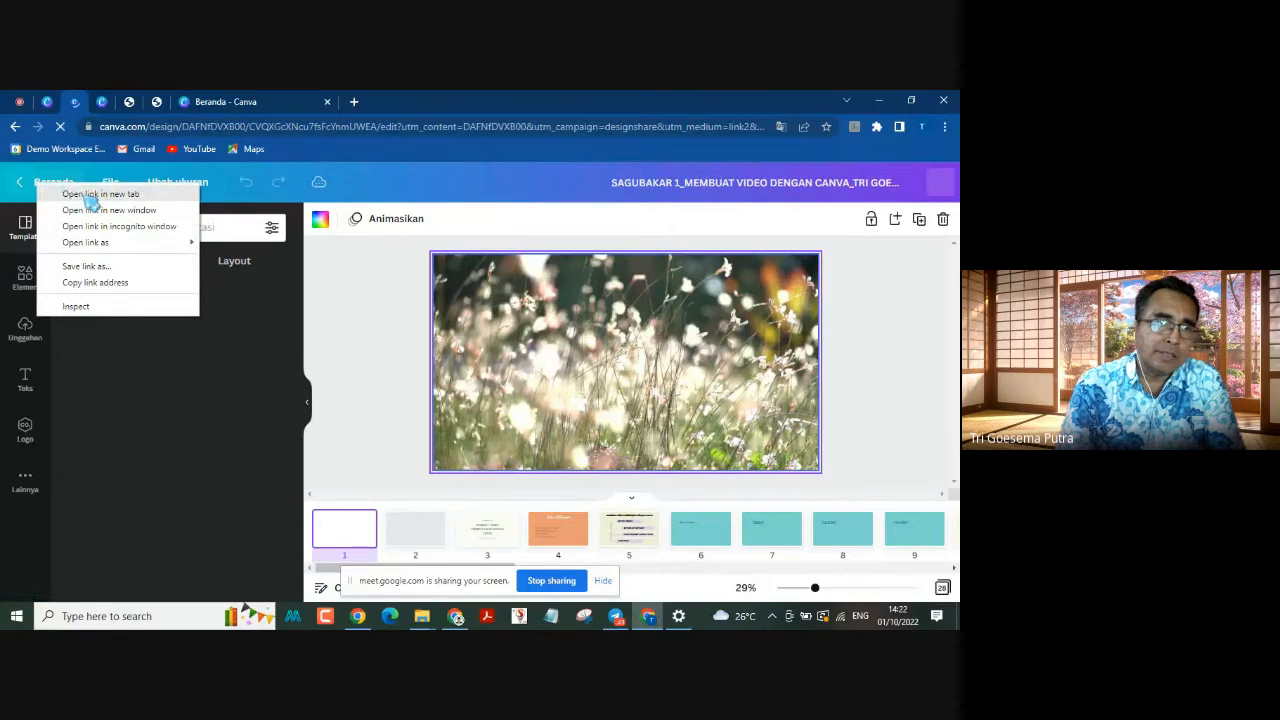
click(92, 195)
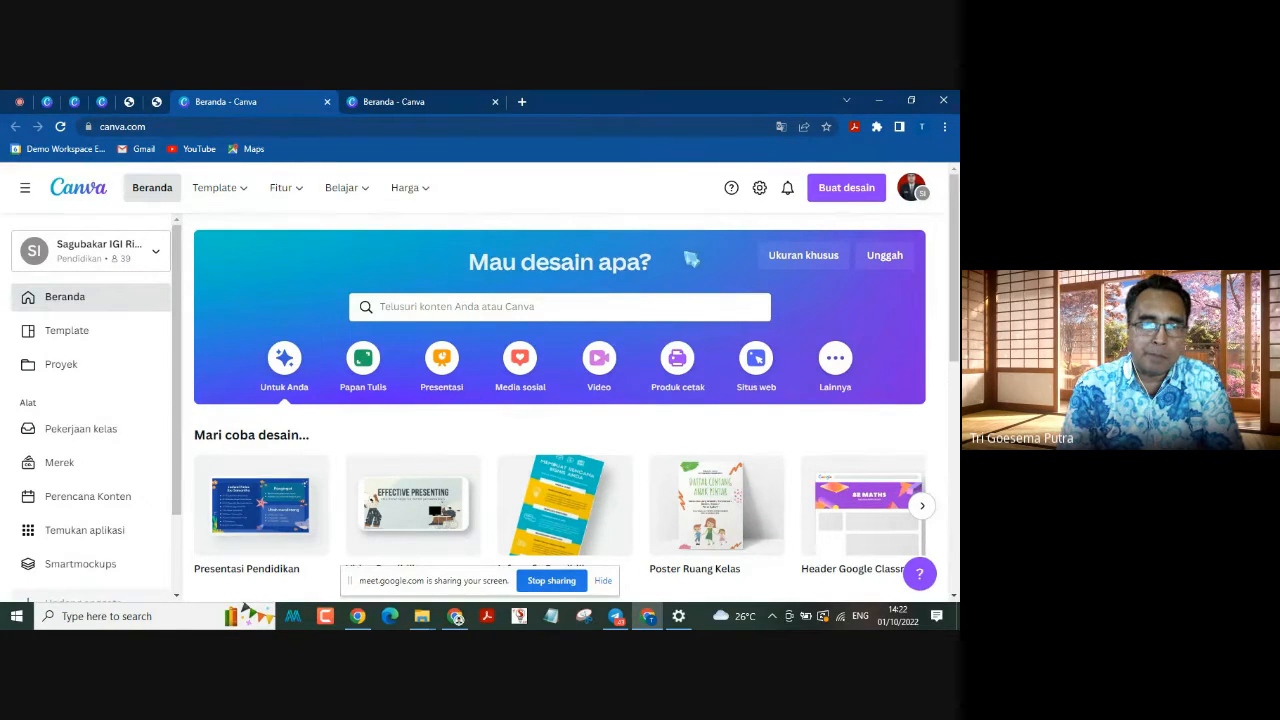
Step: Look through the account's available teams and choose Sagubakar IGI Riau as the active team
click(911, 188)
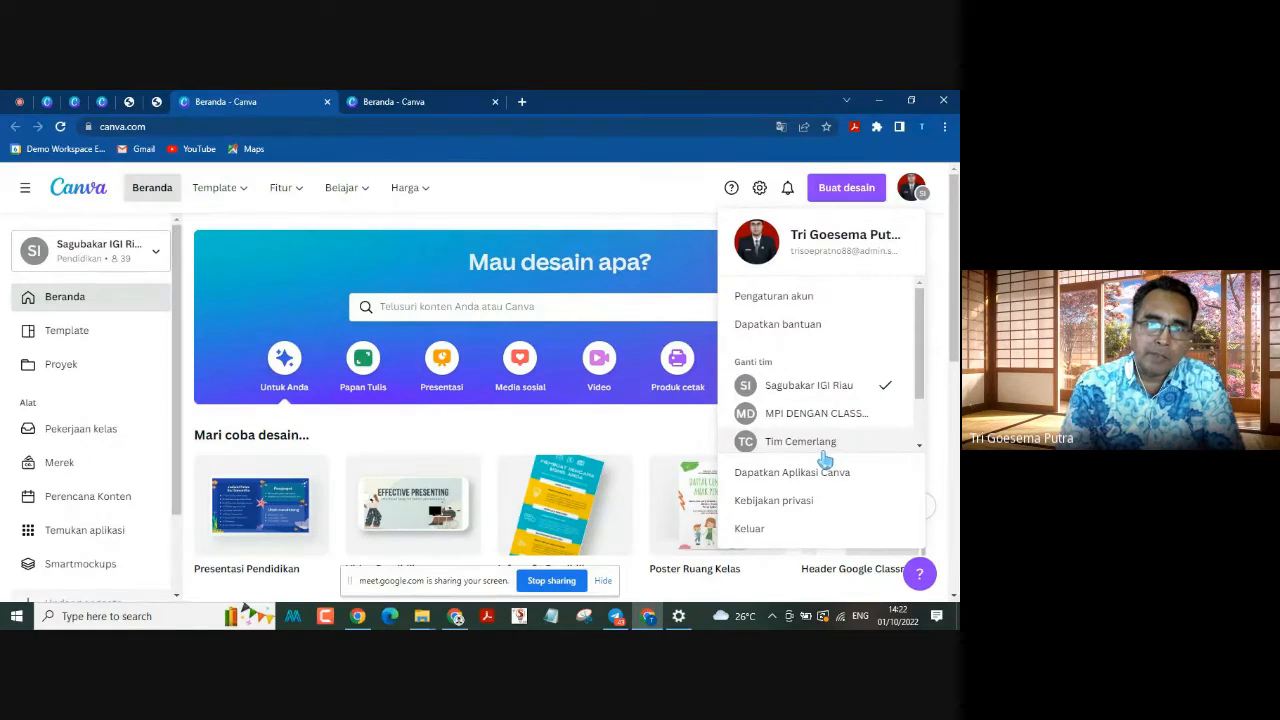
scroll(825, 458, down, 2)
scroll(808, 430, down, 1)
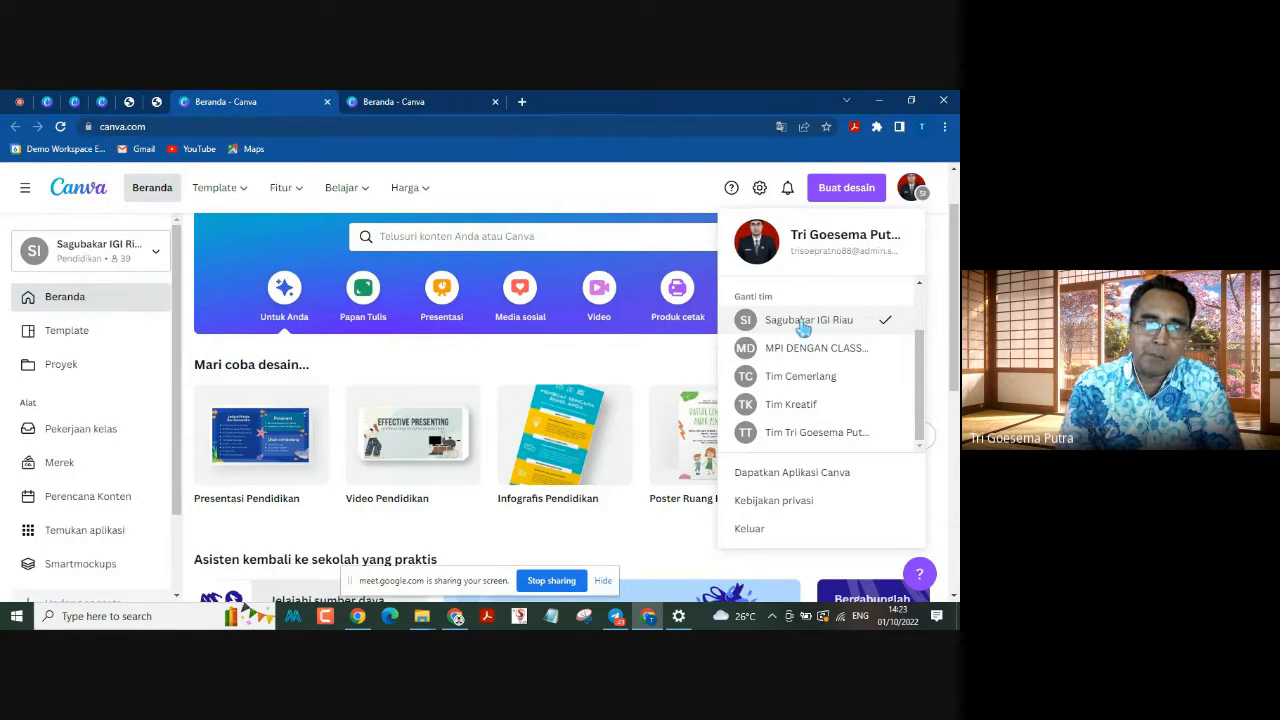
click(803, 322)
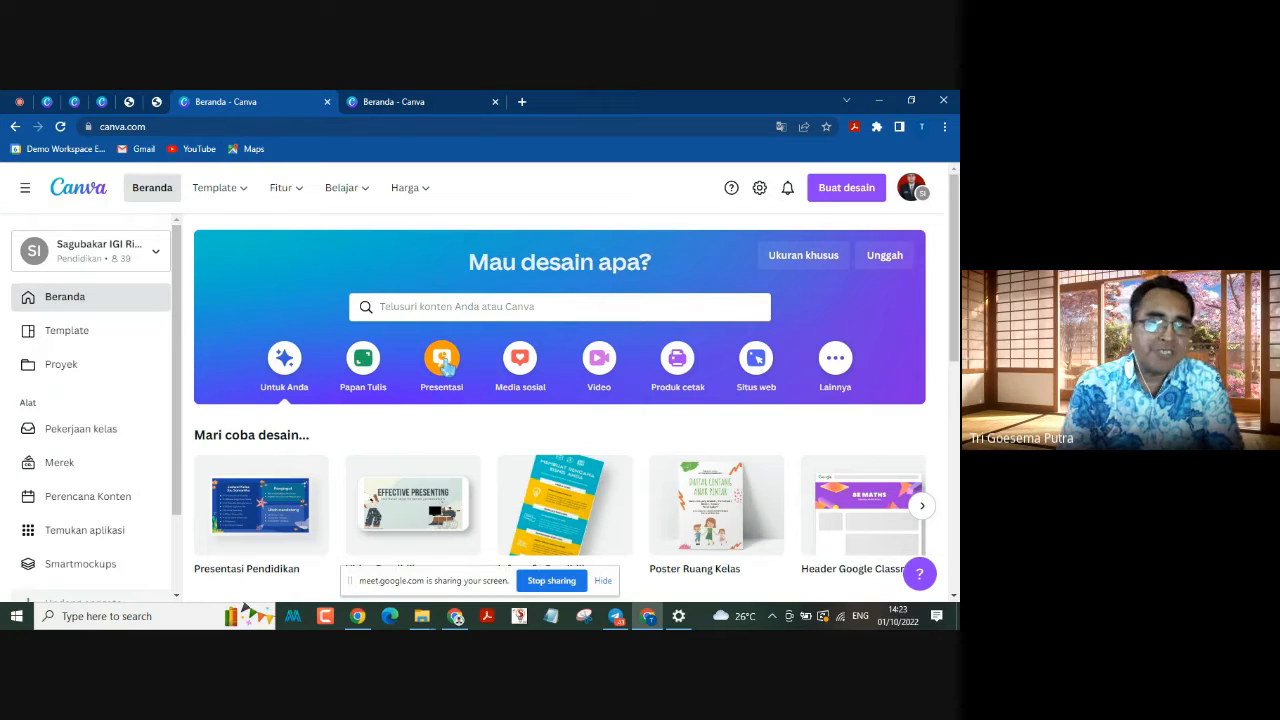
Step: Browse the templates to the Presentasi Pendidikan category under Pendidikan
click(72, 338)
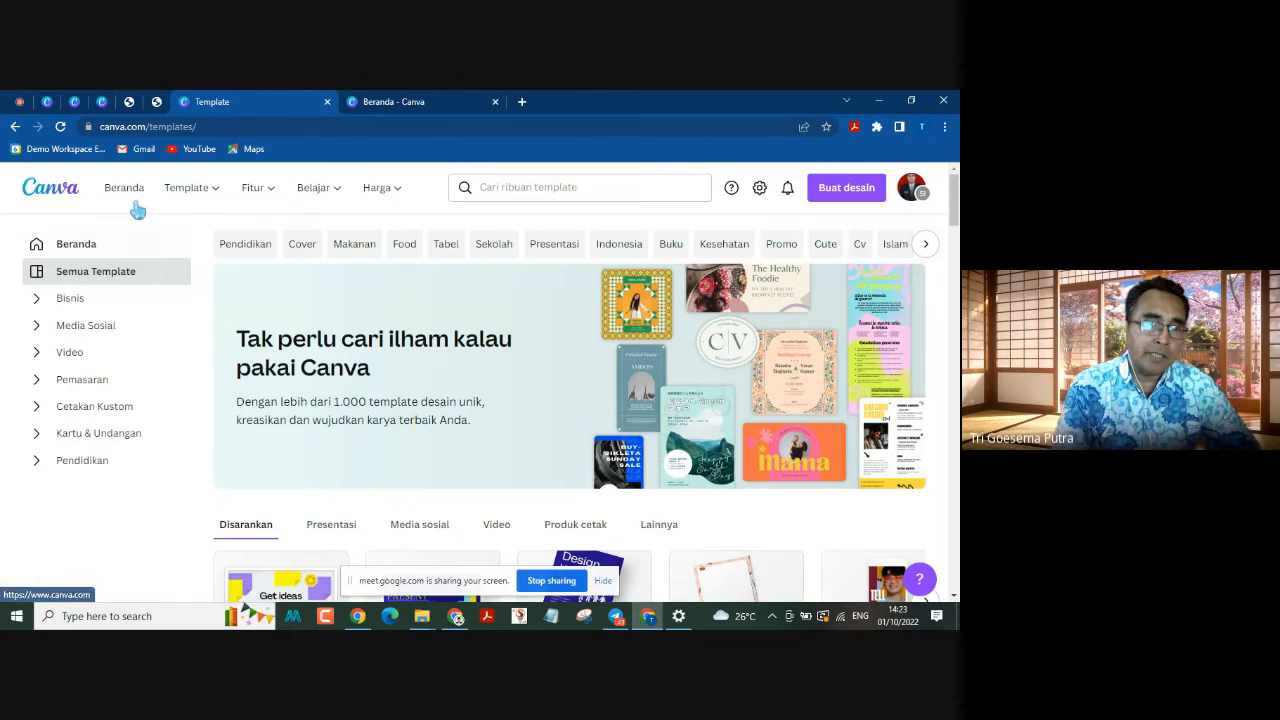
click(72, 465)
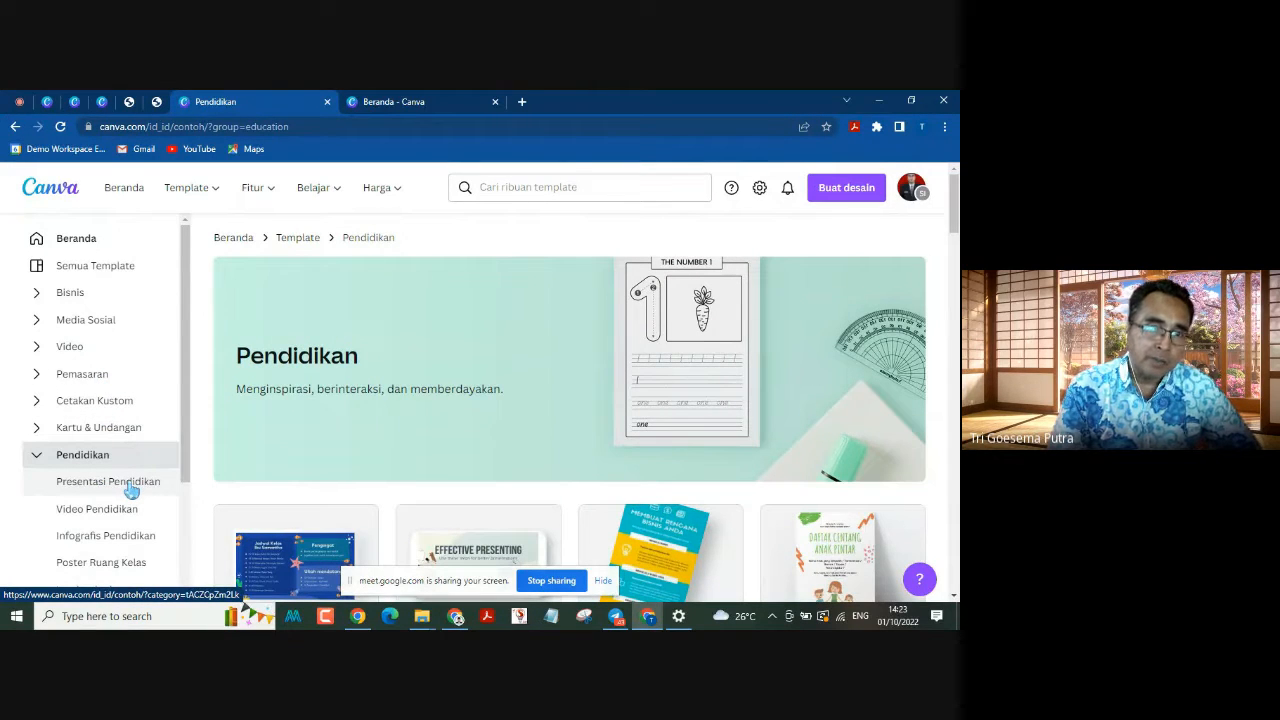
click(131, 488)
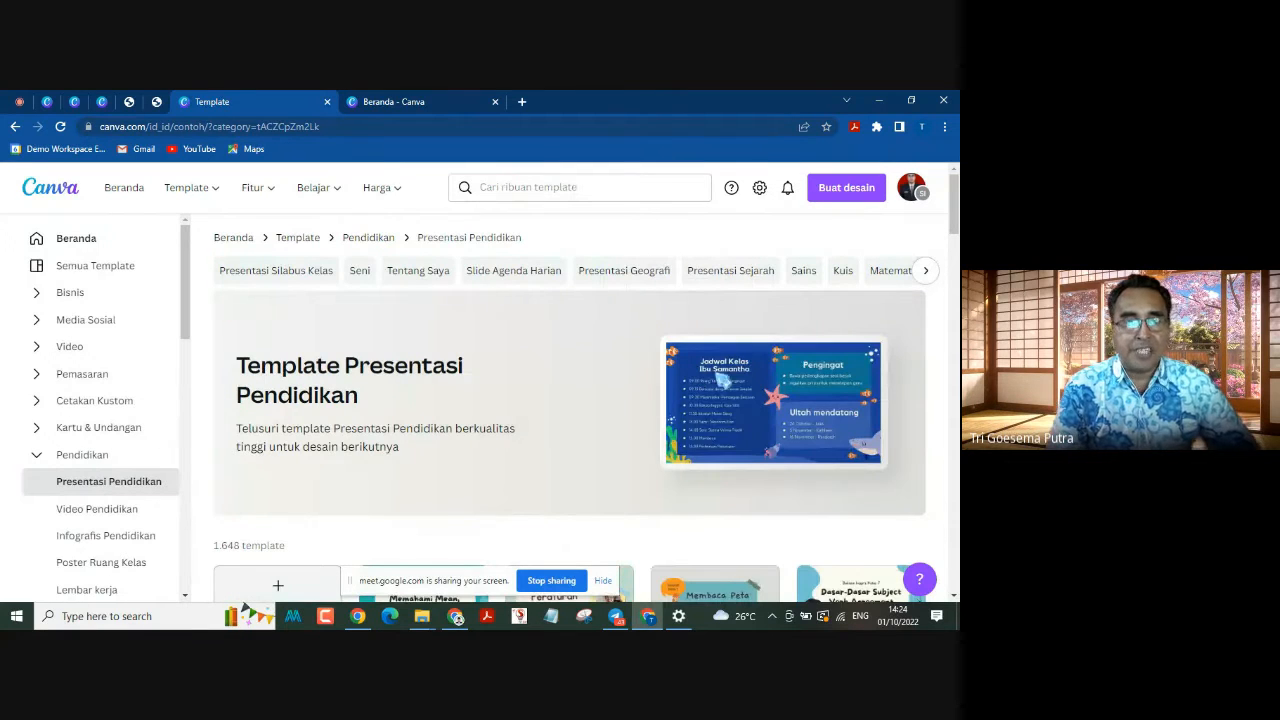
Step: Open the green, blue and pink handwritten Peraturan Kelas presentation template and customise it as a new design
scroll(517, 396, down, 2)
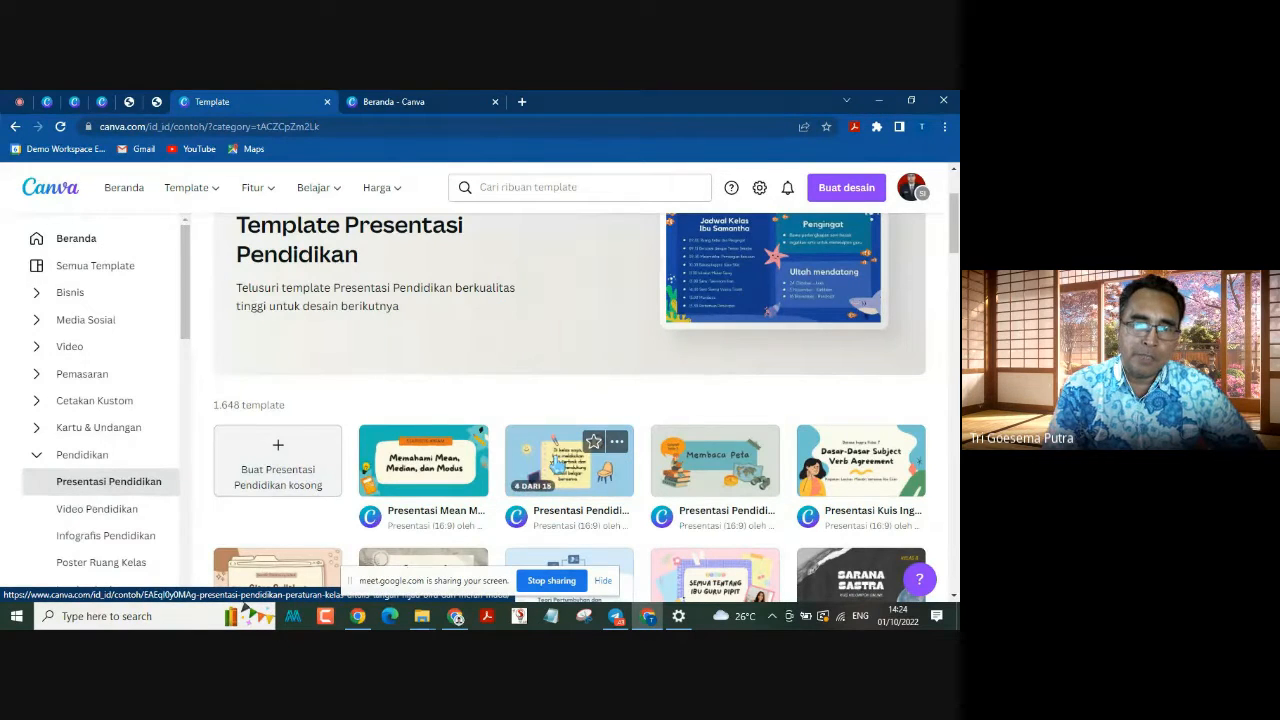
click(557, 464)
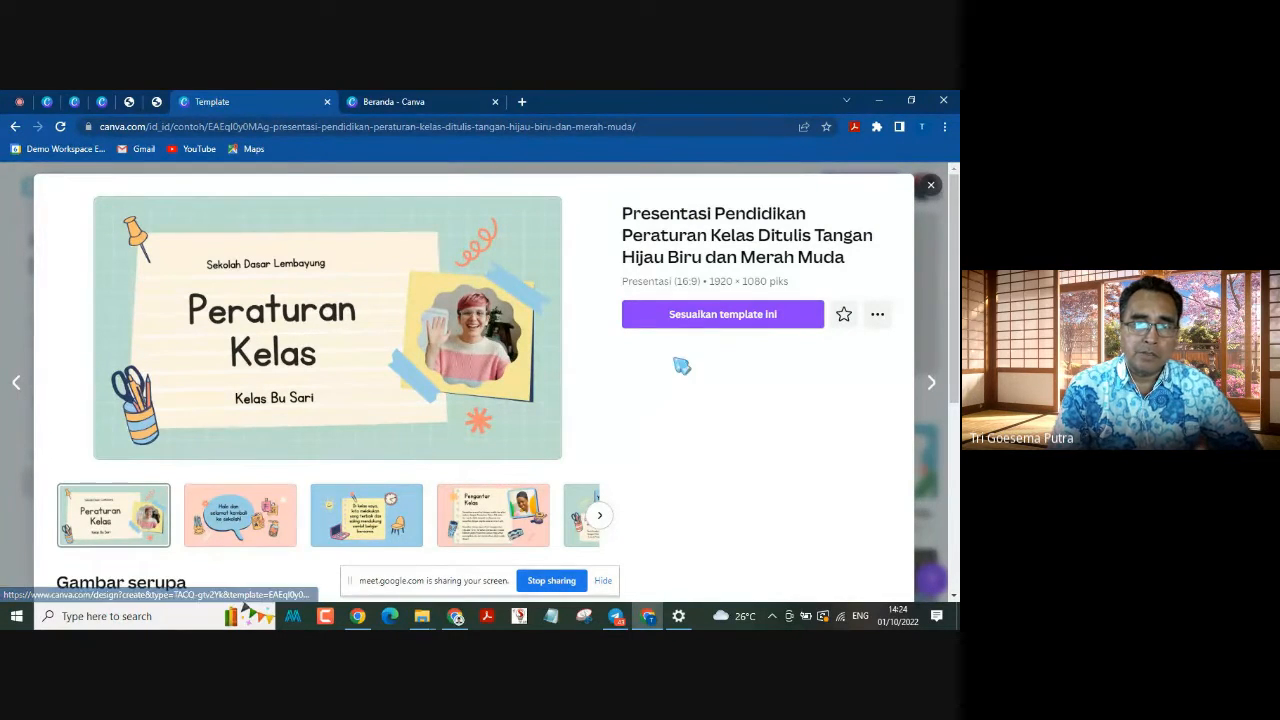
click(727, 316)
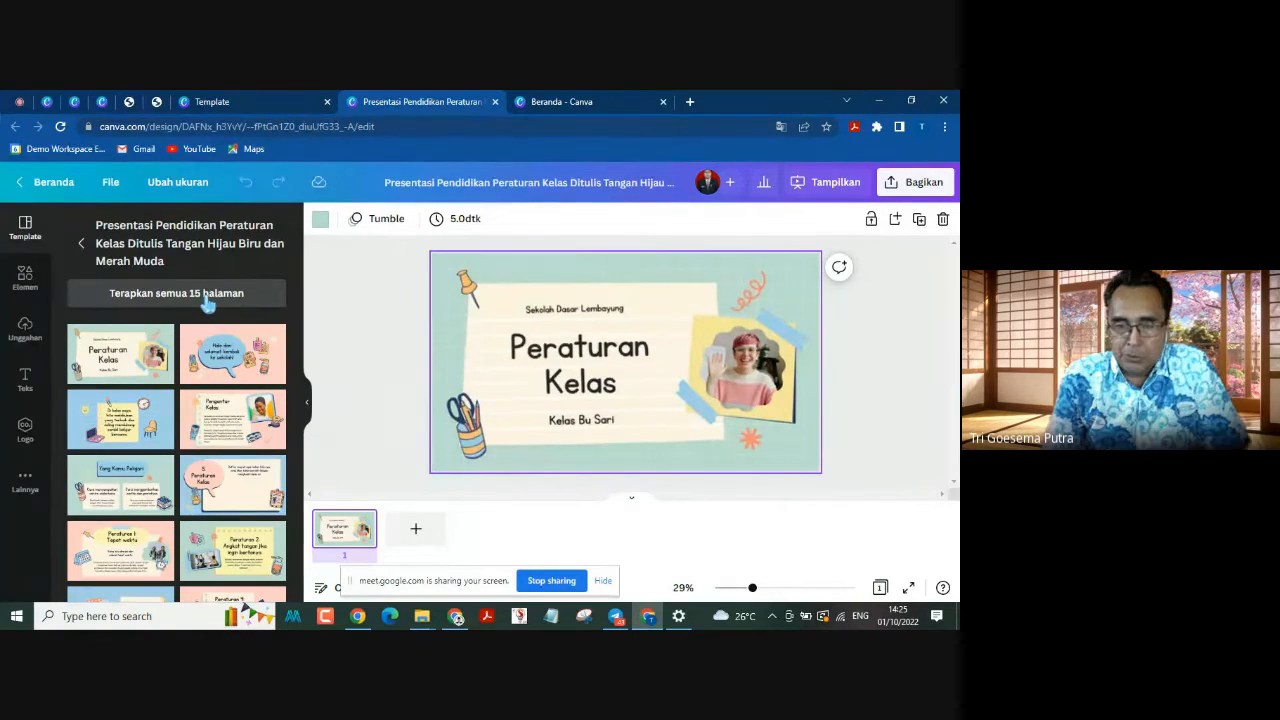
Step: Apply all 15 template pages to the design, then move the screen-sharing notice aside and collapse the template list
click(207, 303)
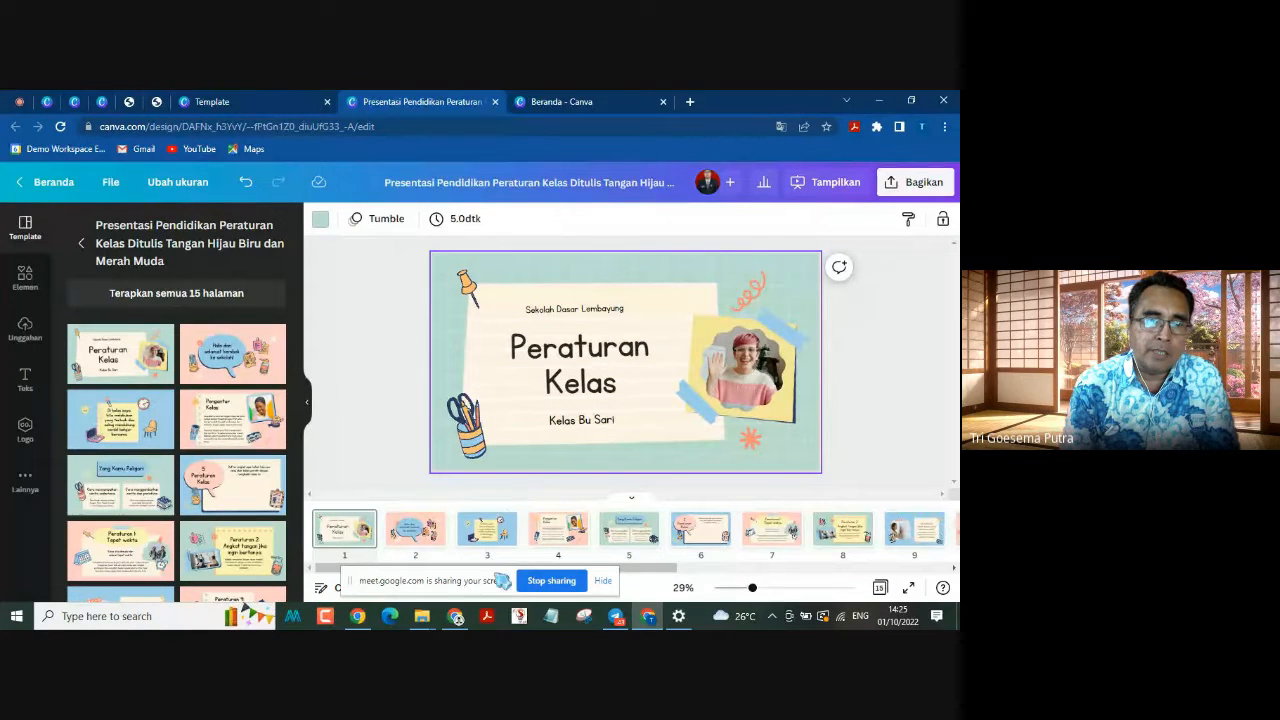
drag(500, 581, 237, 570)
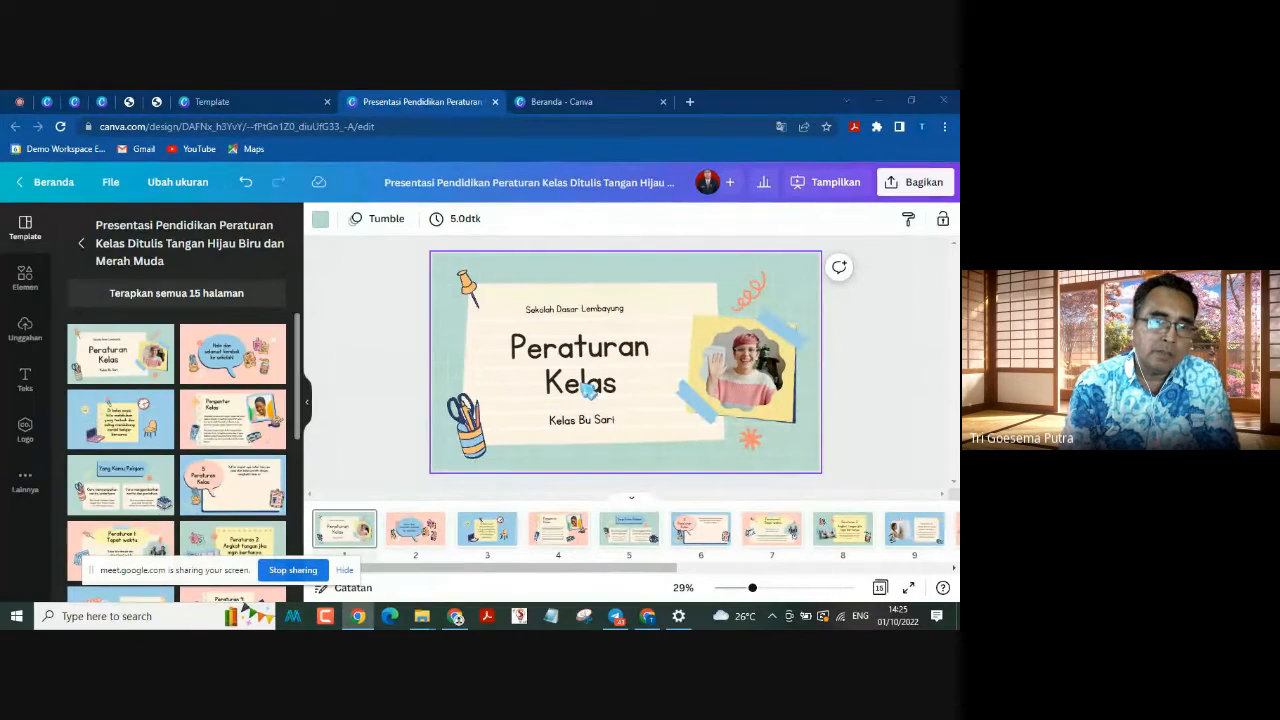
click(308, 410)
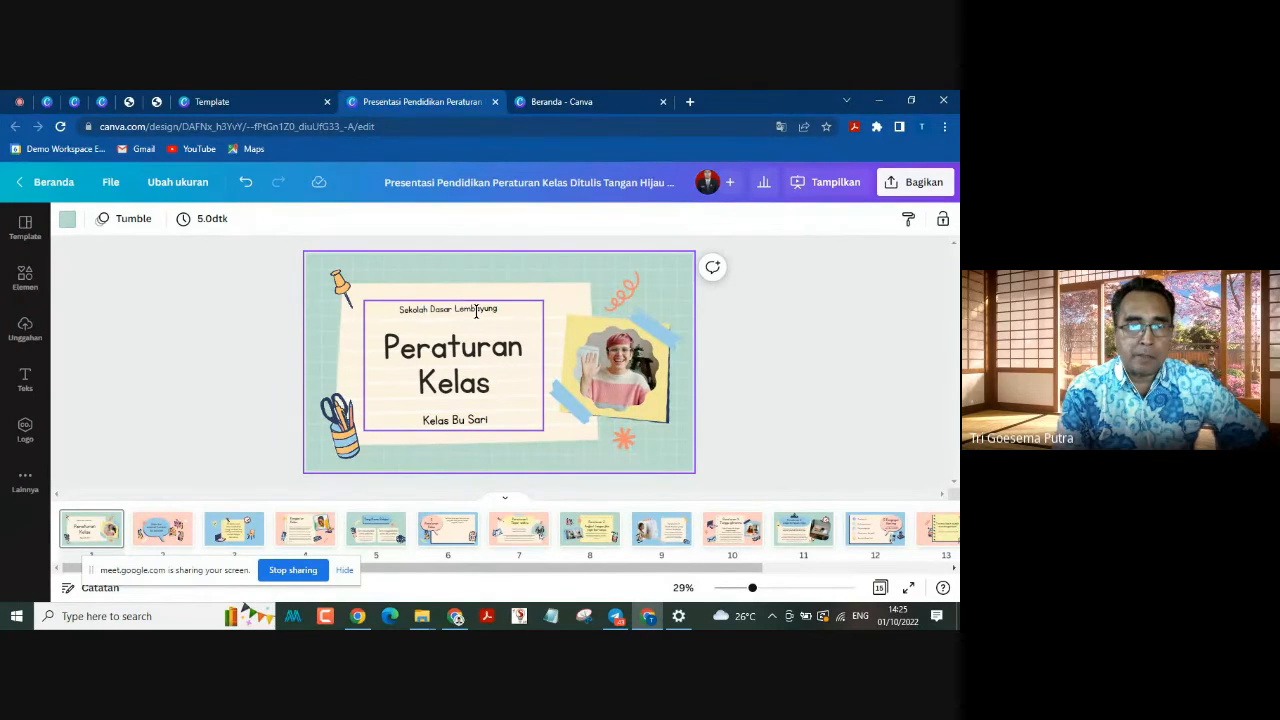
Step: Rename the design as "KESEPAKATAN KELAS_" followed by the presenter's full name
double_click(397, 310)
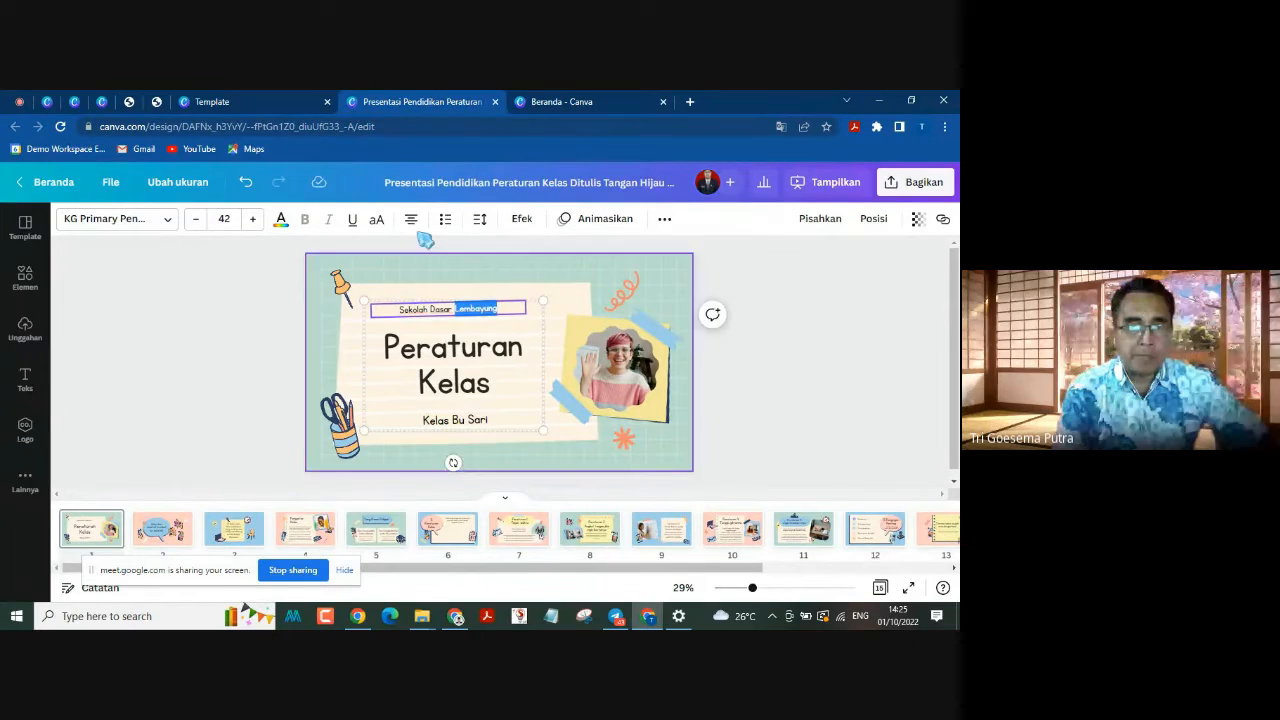
click(385, 182)
drag(386, 182, 736, 196)
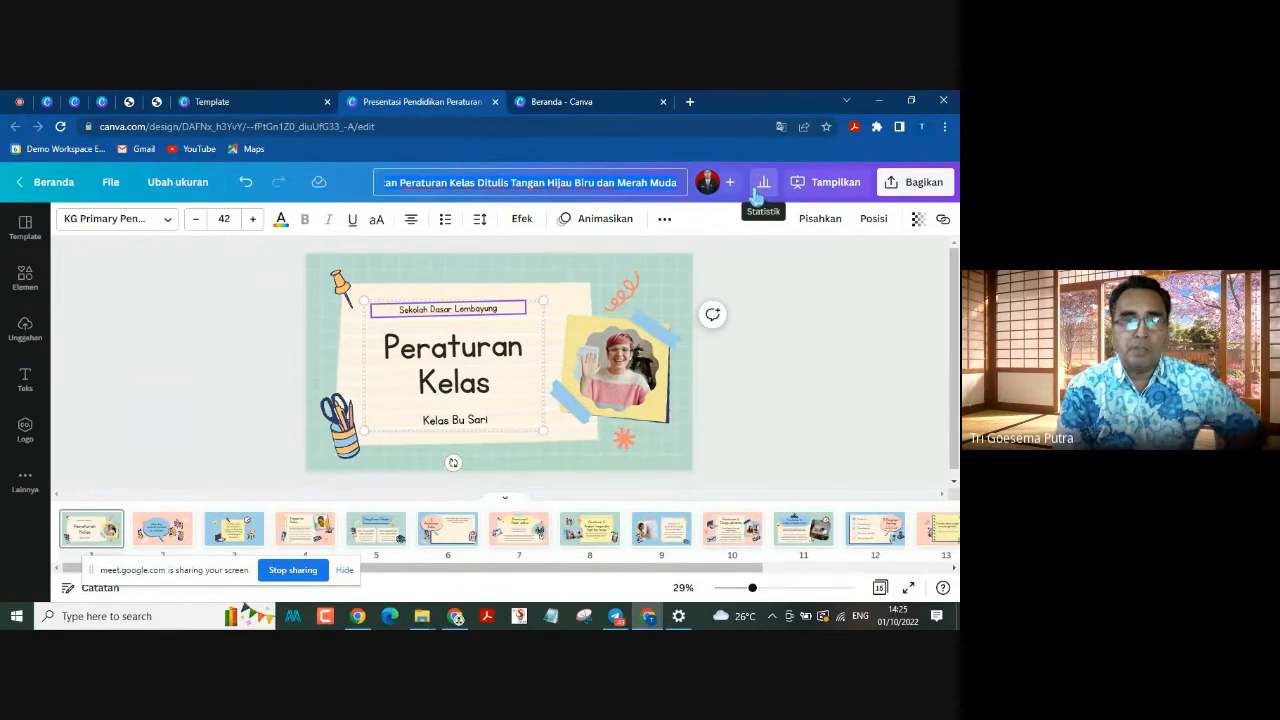
text(p)
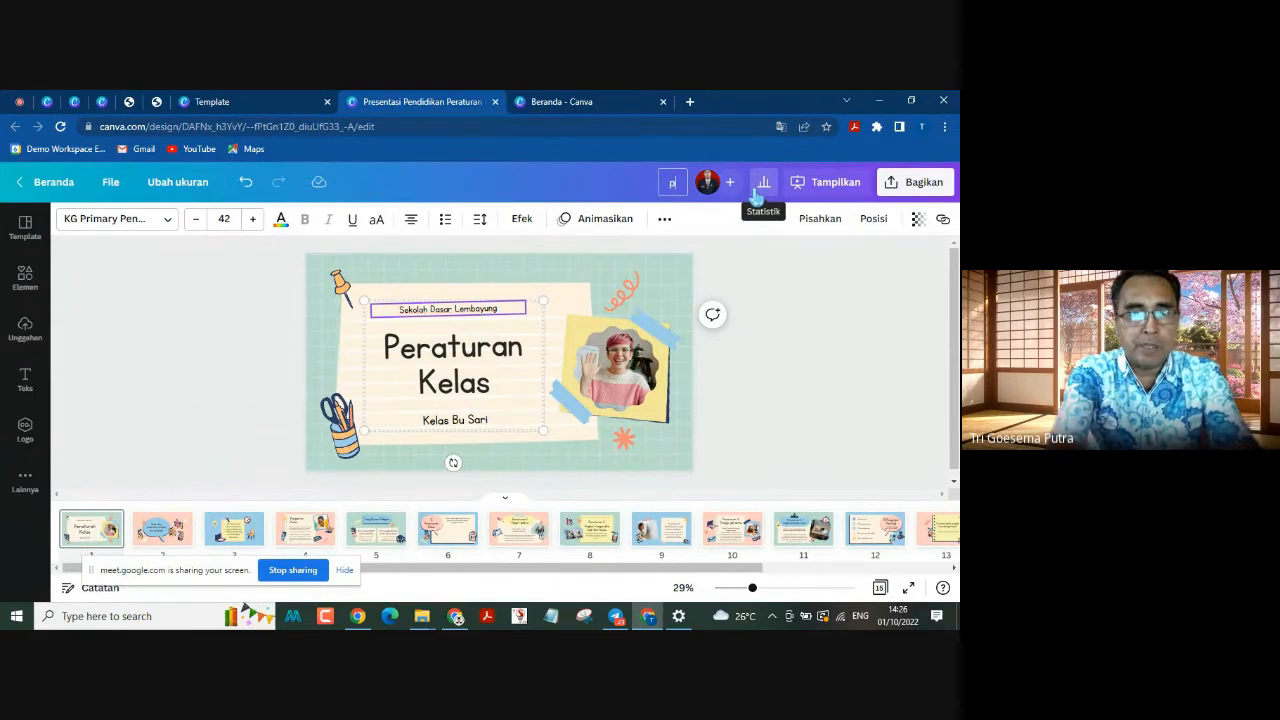
key(BackSpace)
text(K)
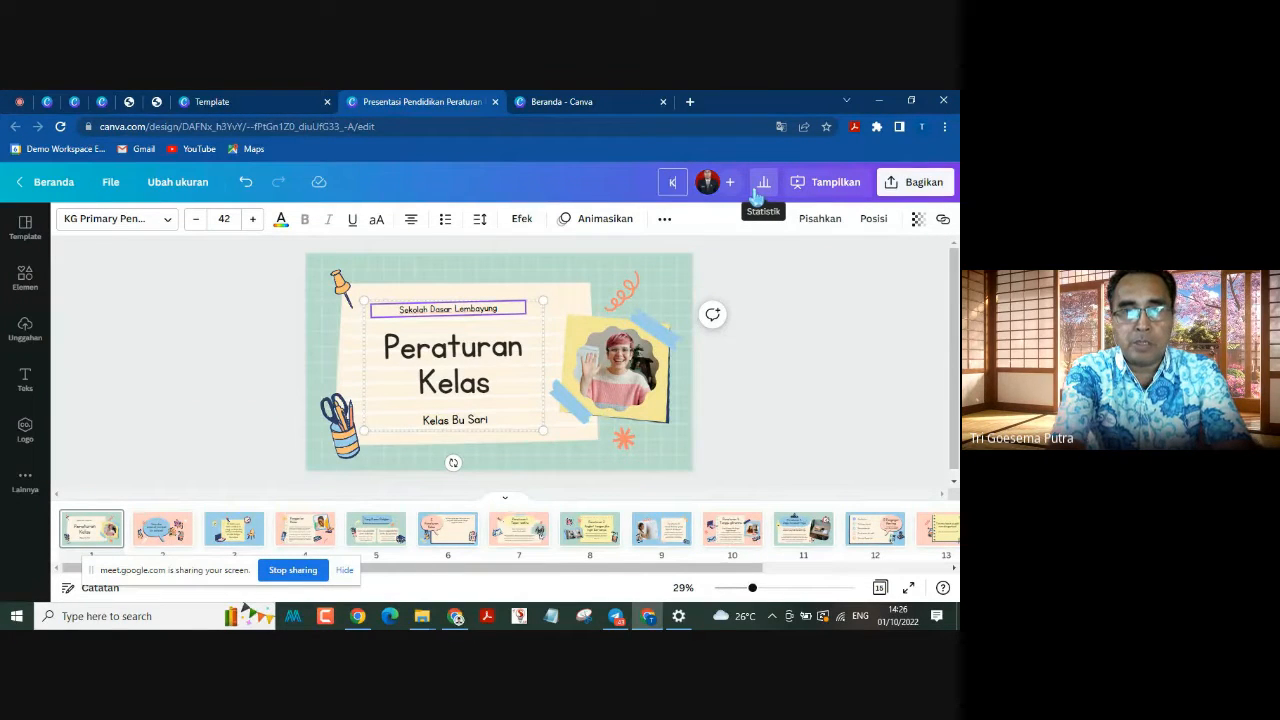
text(ESEPAKATA)
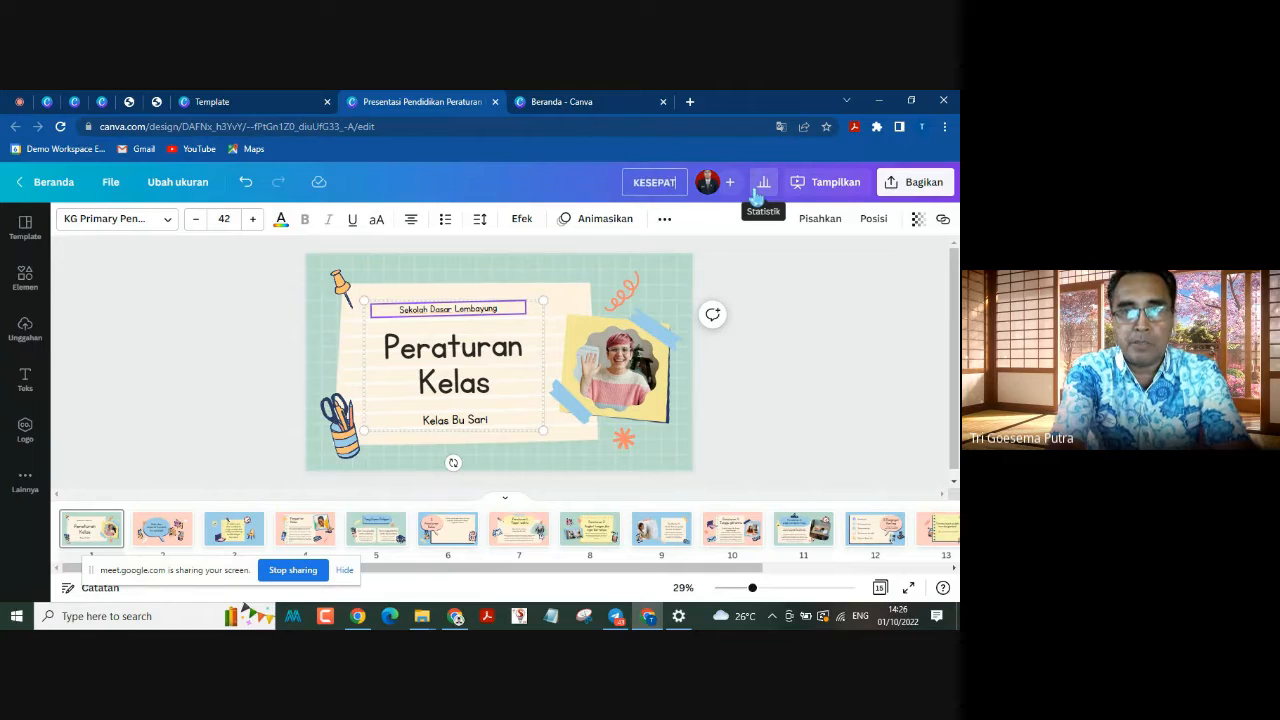
text(N)
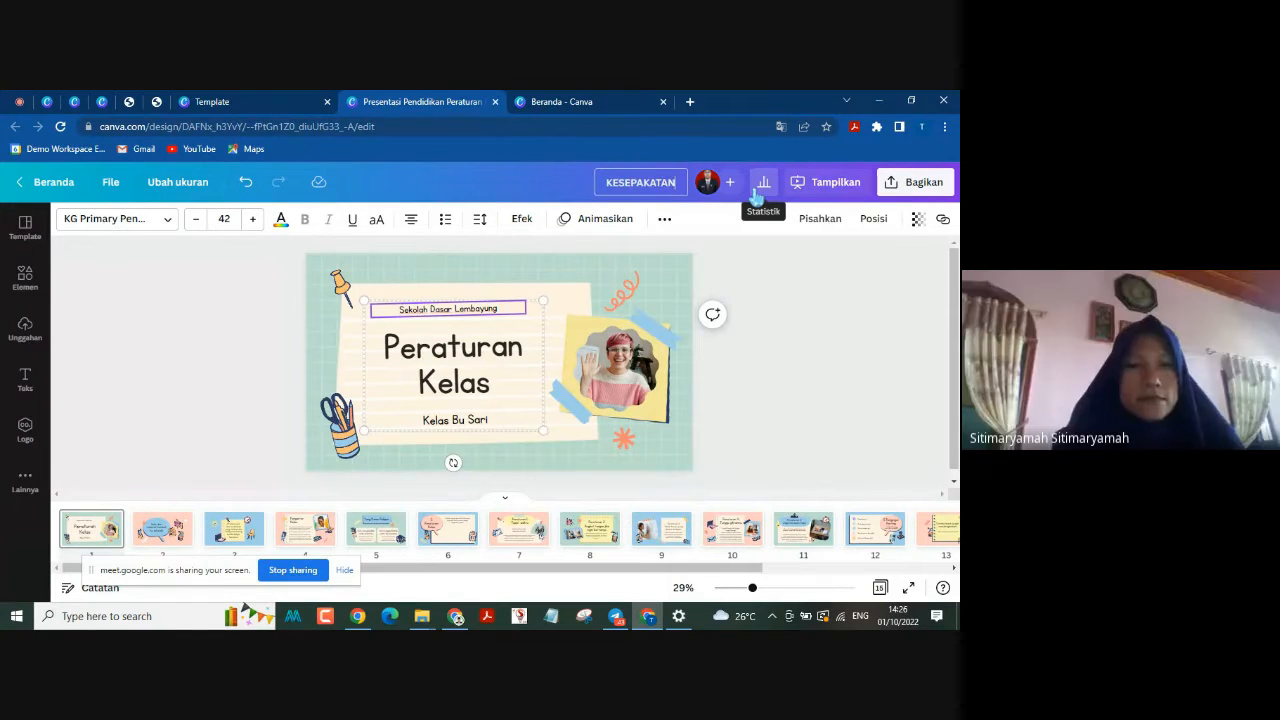
text( KELAS)
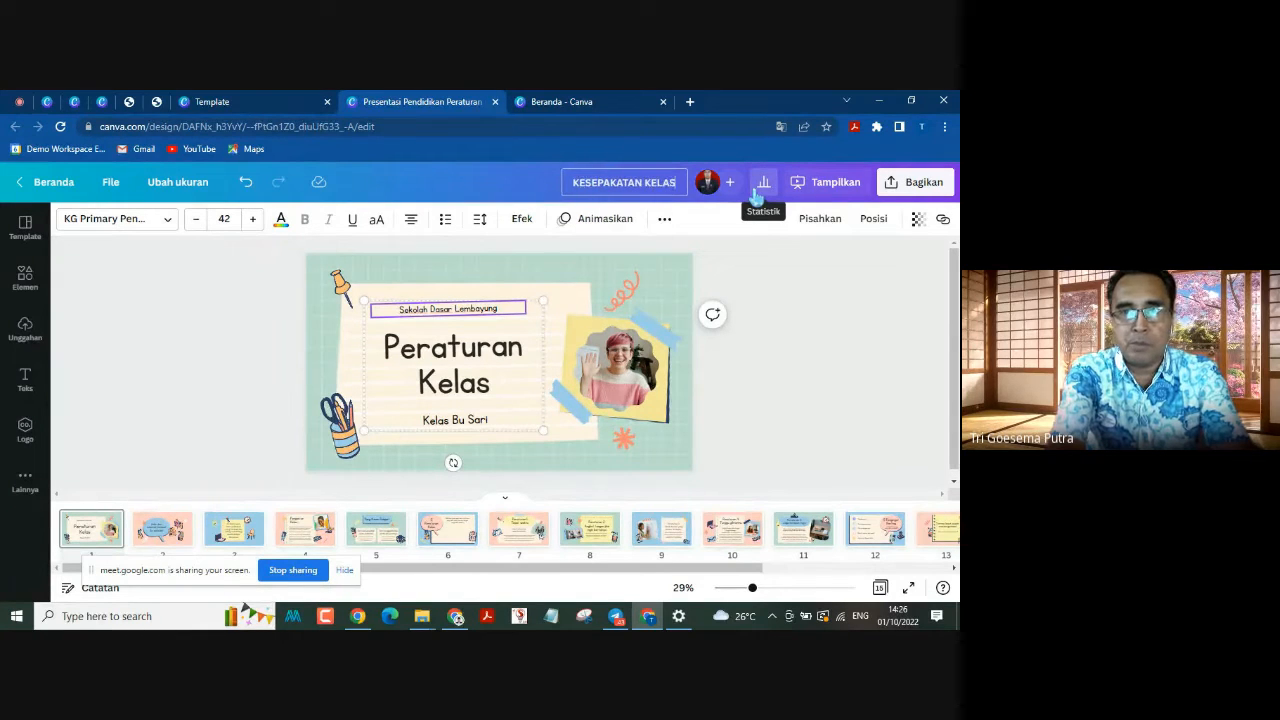
text(_TRI)
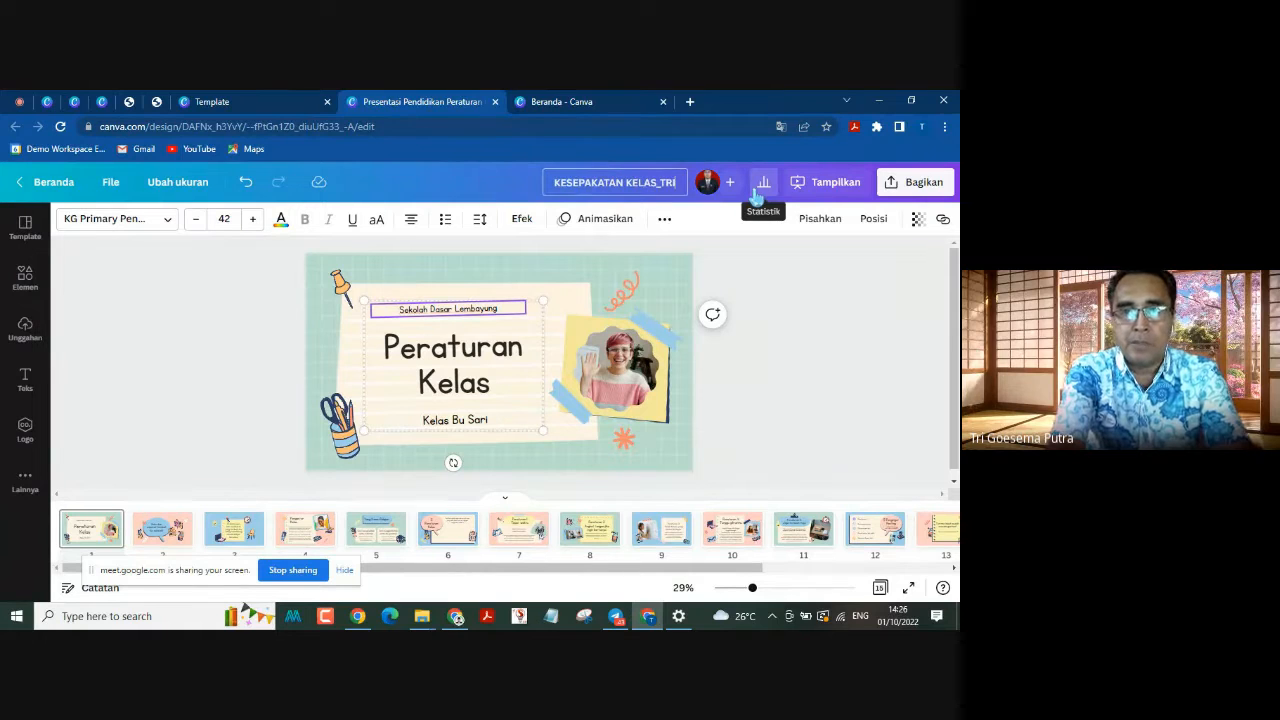
text( GOESEMA PU)
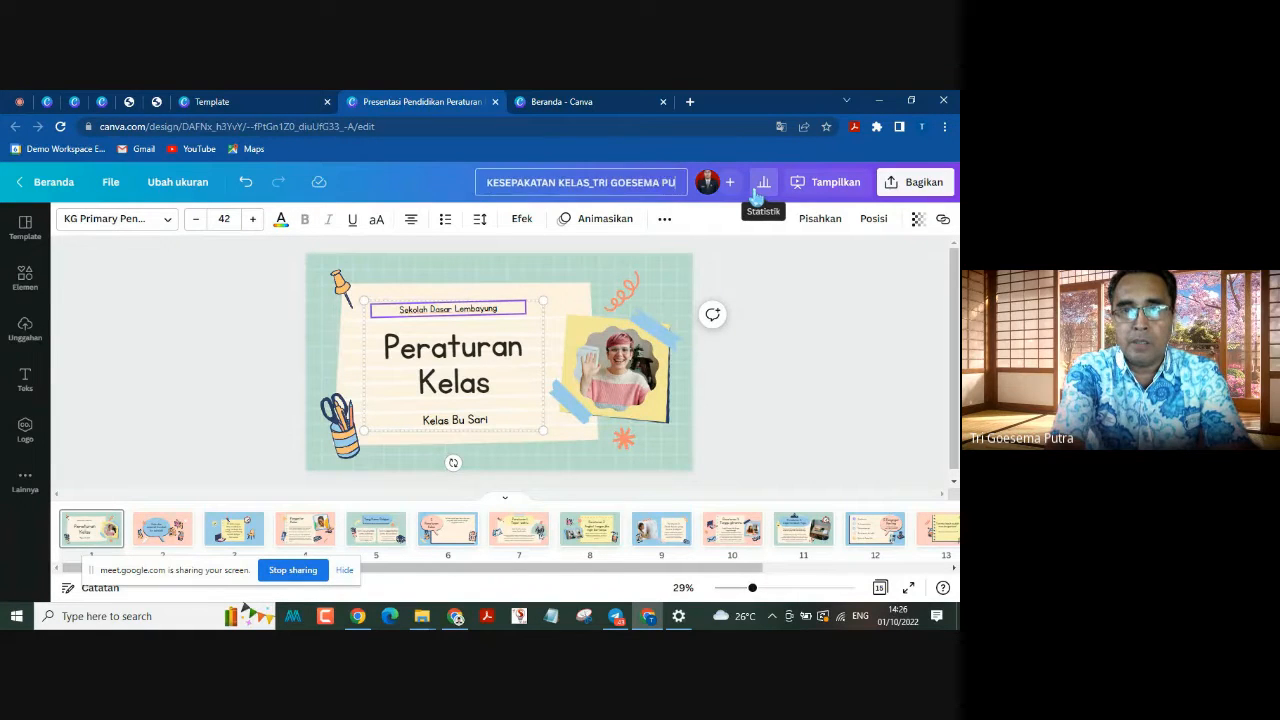
text(TRA)
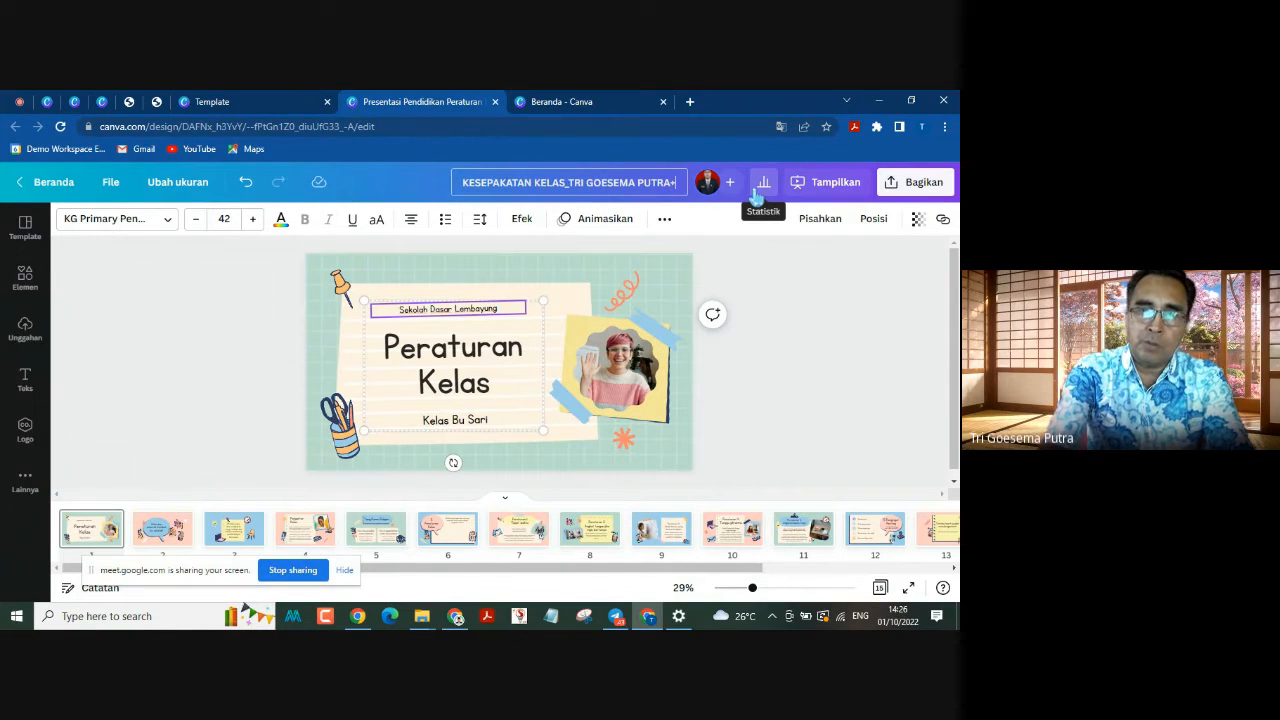
text(+)
key(BackSpace)
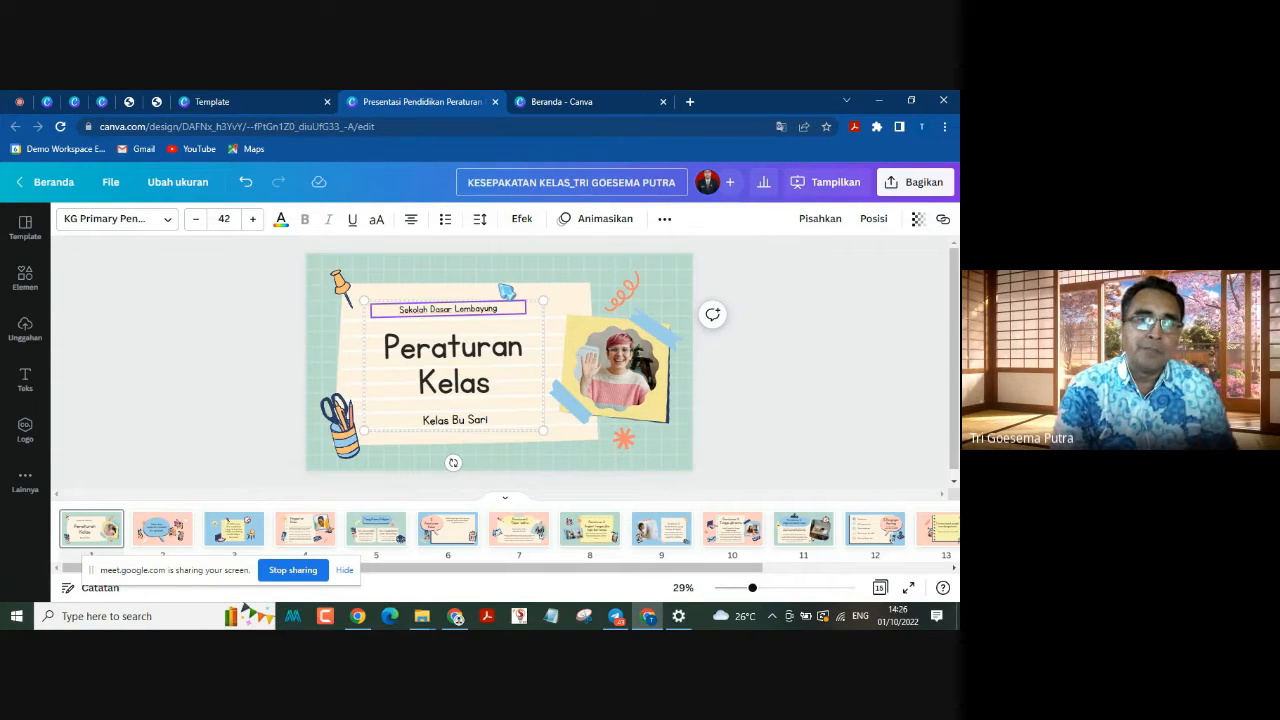
Step: Replace the school name above the title on page 1 with "SMKN 1 XIII KOTO KAMPAR"
drag(497, 310, 384, 311)
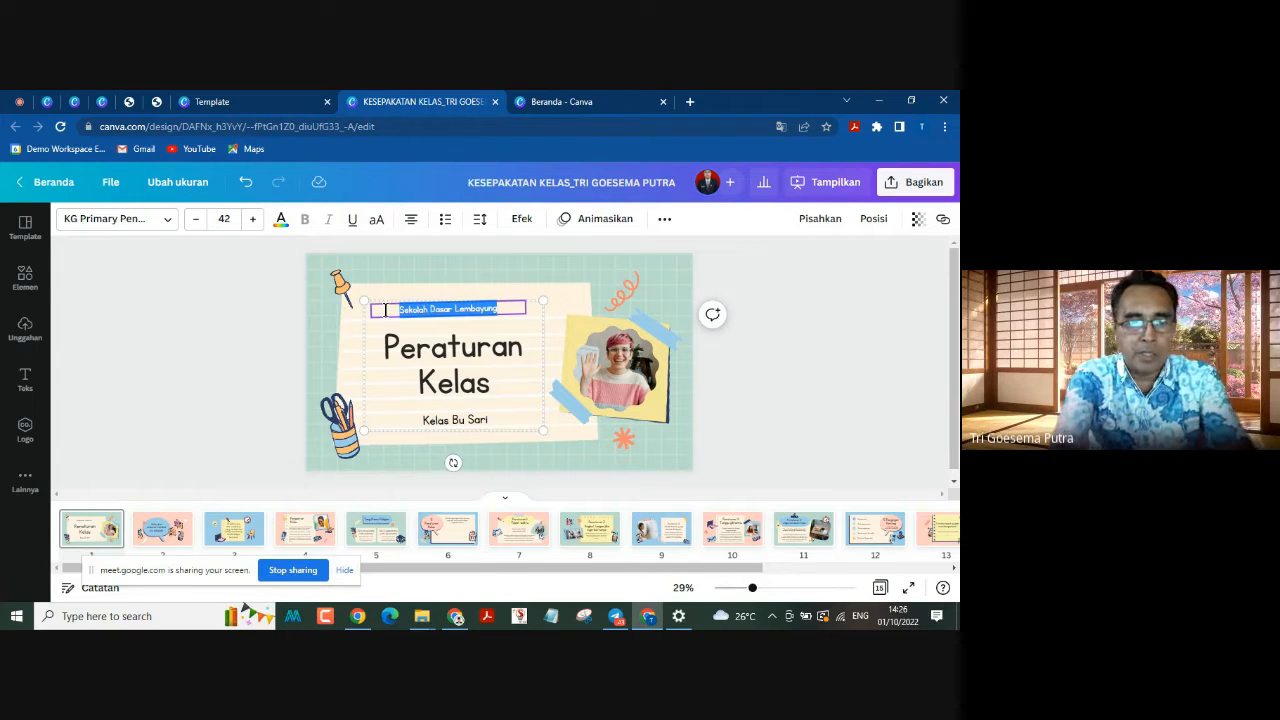
text(SMKN)
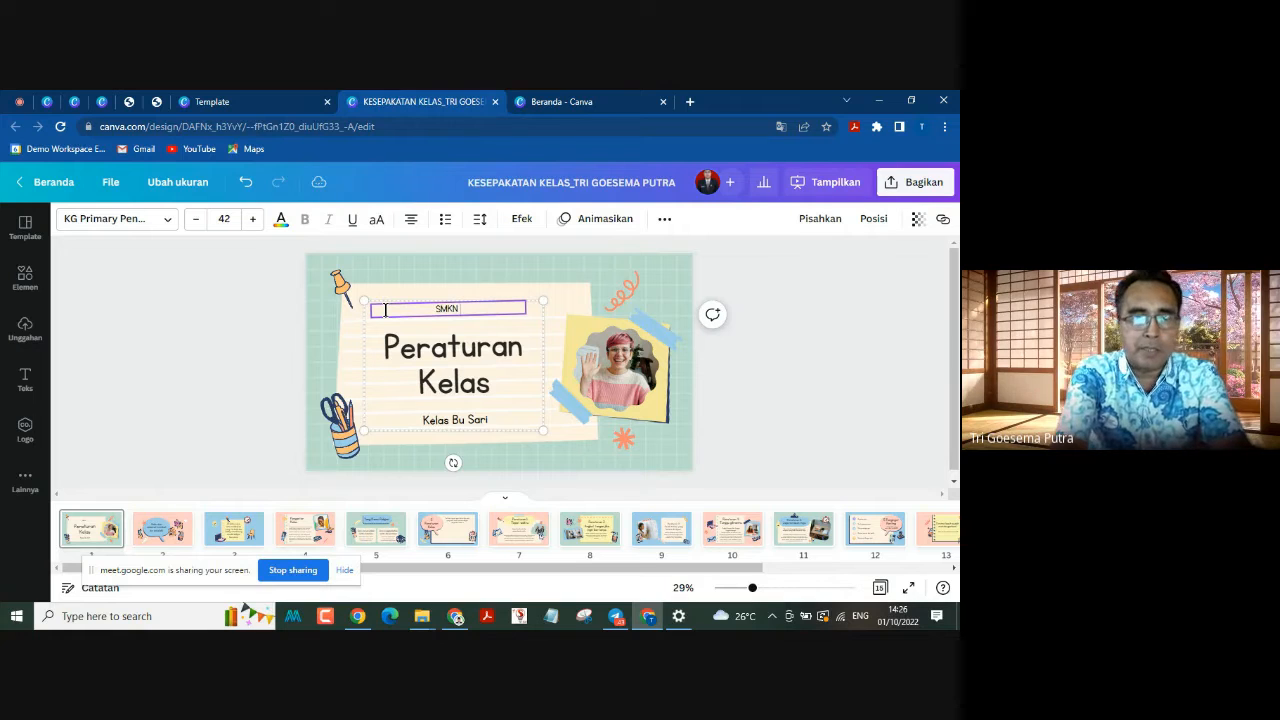
text( 1 X)
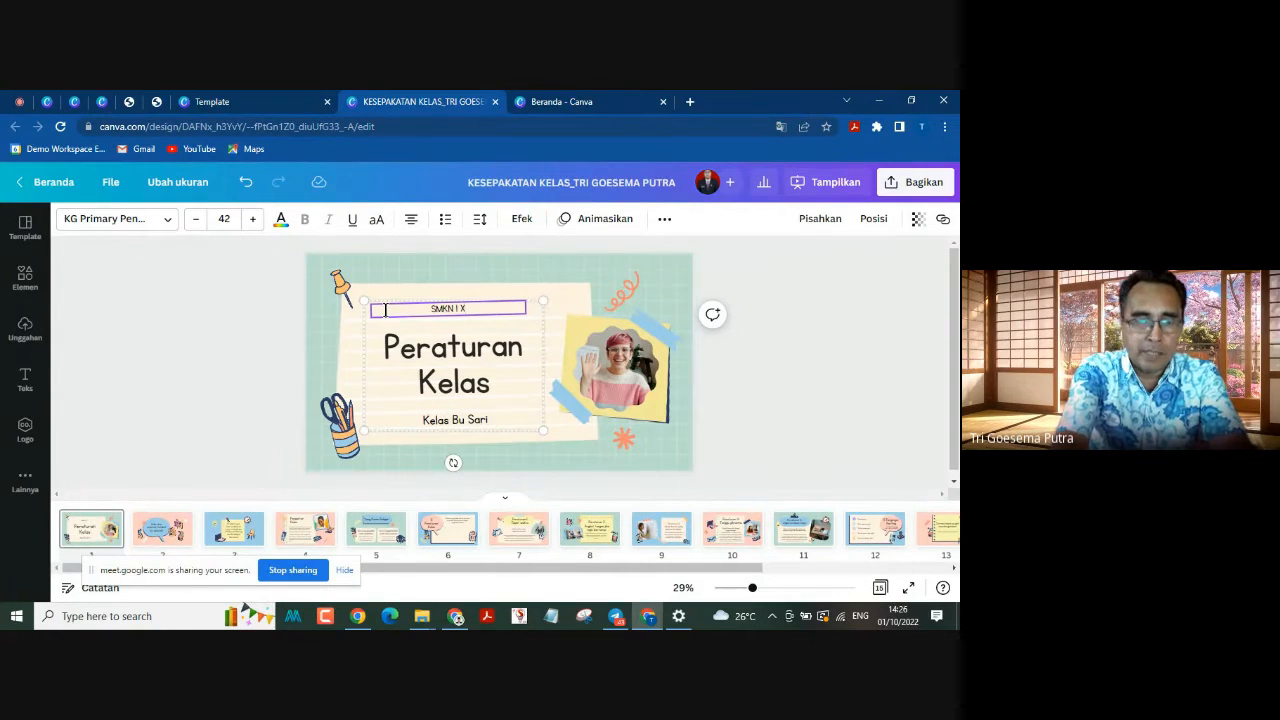
text(III KOTO)
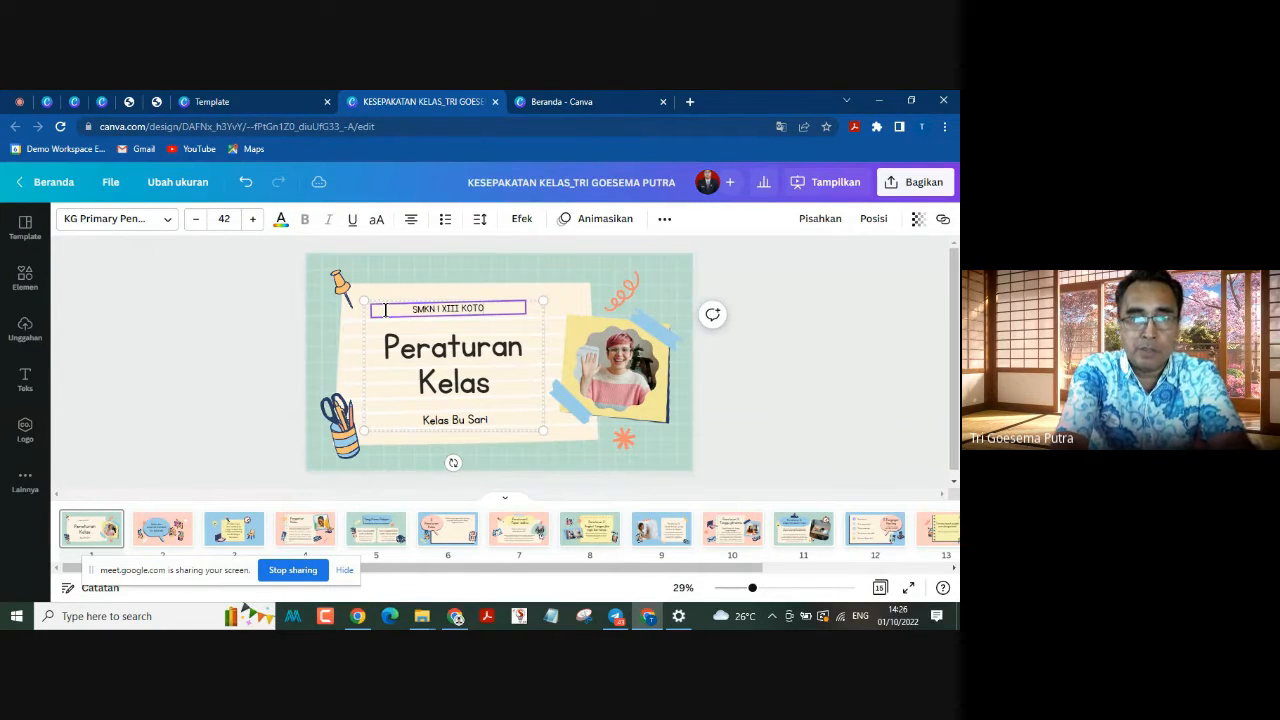
text( KAMPAR)
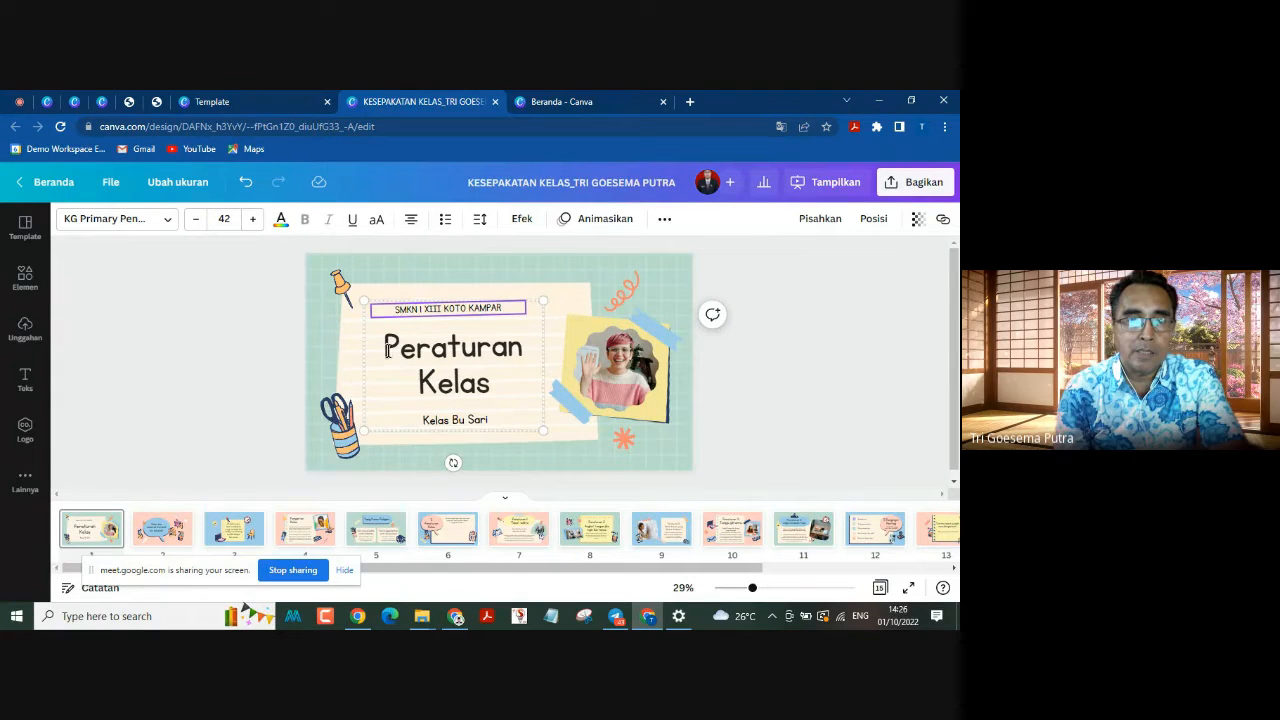
Step: Replace the main title on page 1 with "KESEPAKATAN KELAS"
click(385, 347)
drag(418, 350, 487, 374)
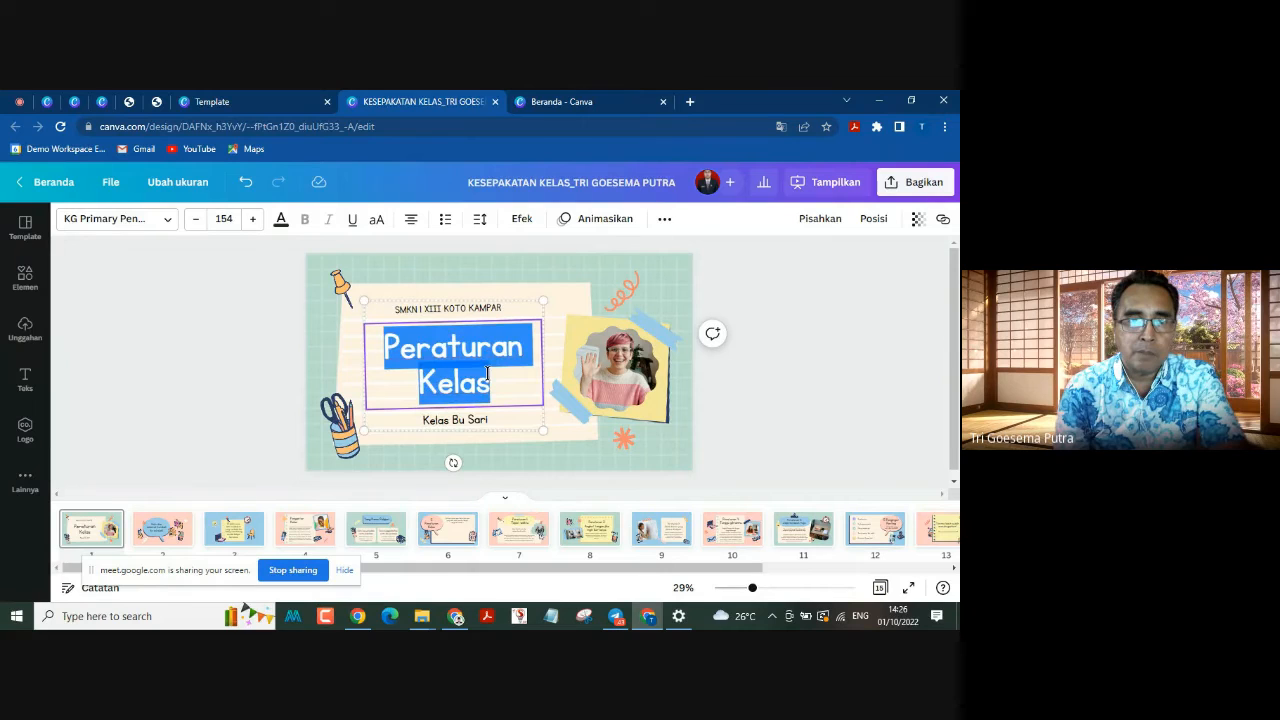
text(K)
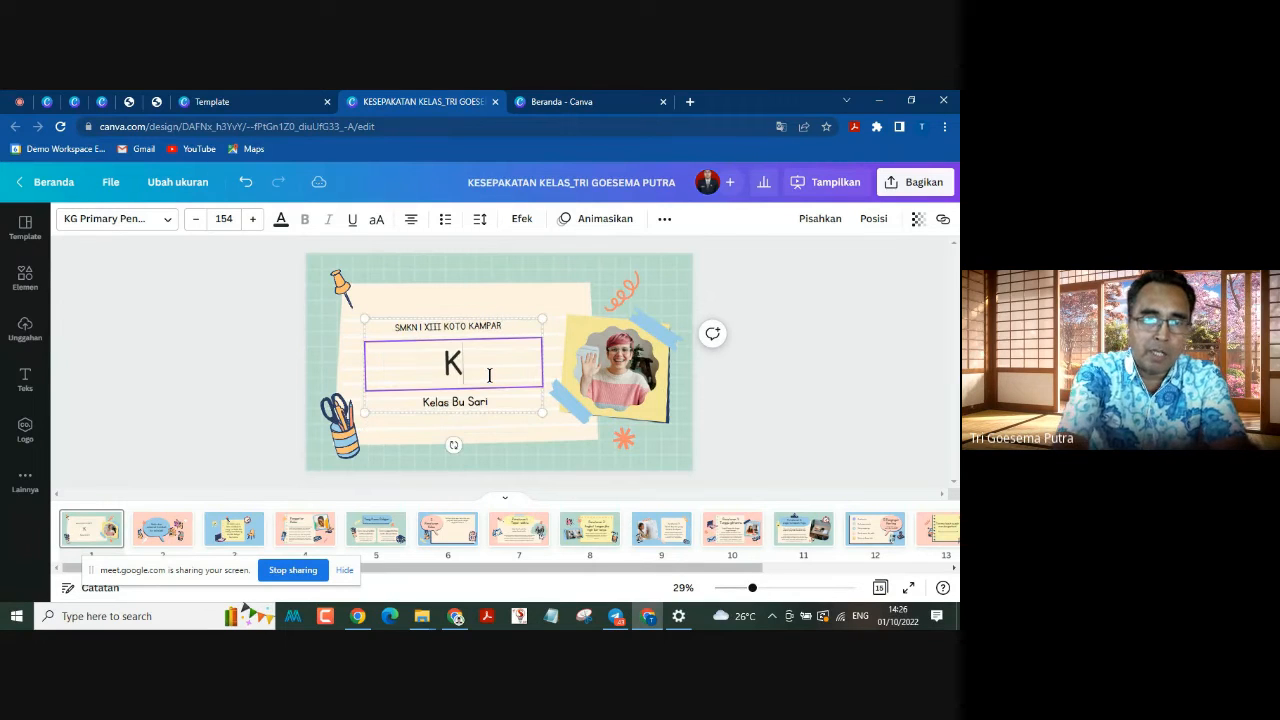
text(ESEK)
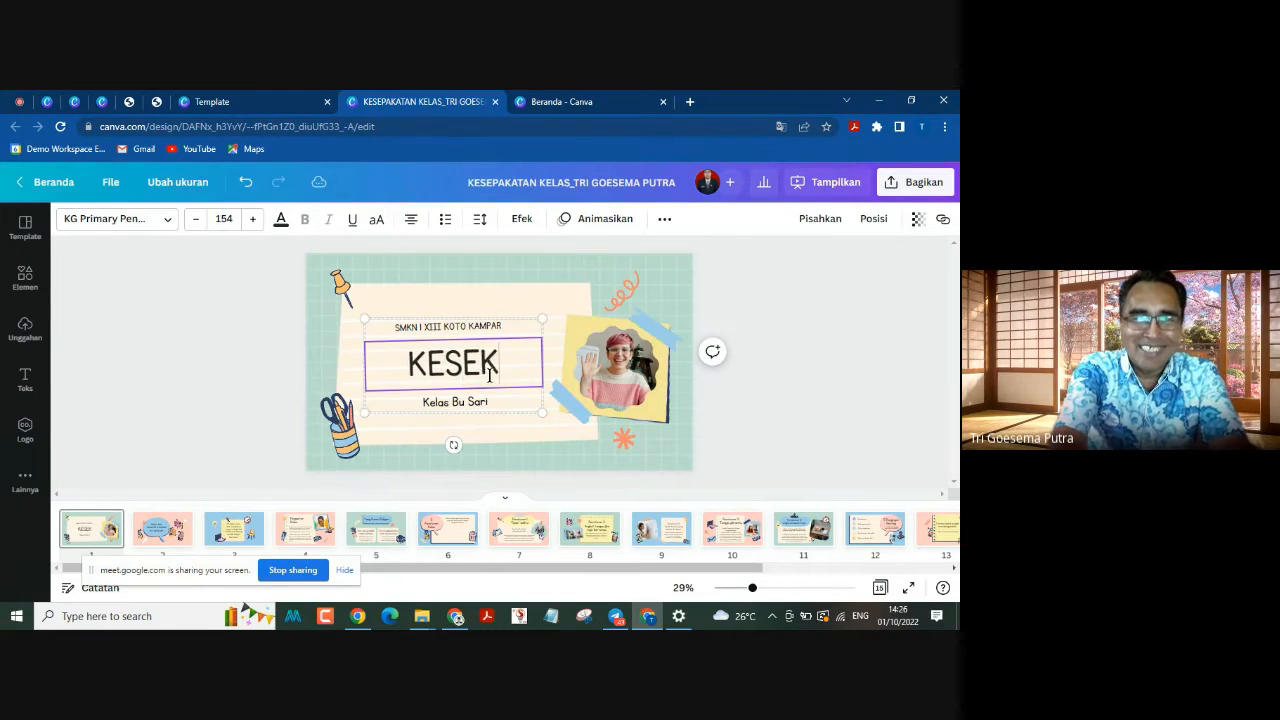
text(APATAN)
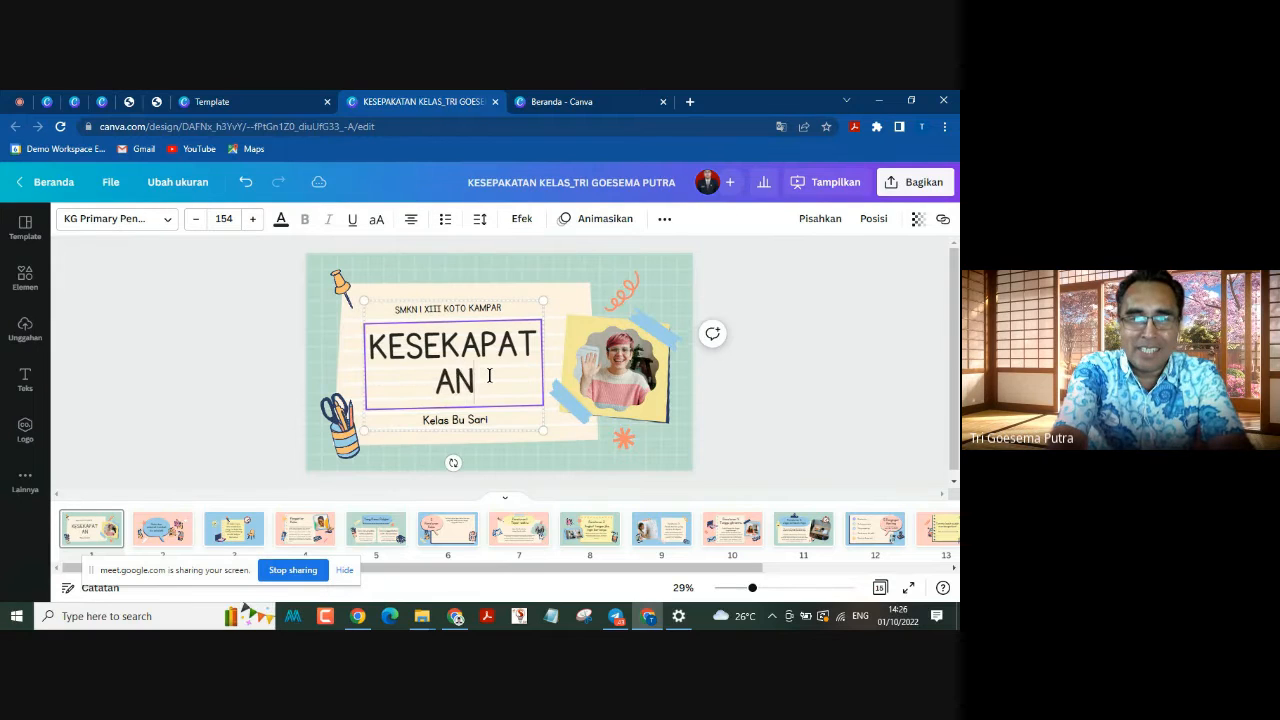
text( KELAS)
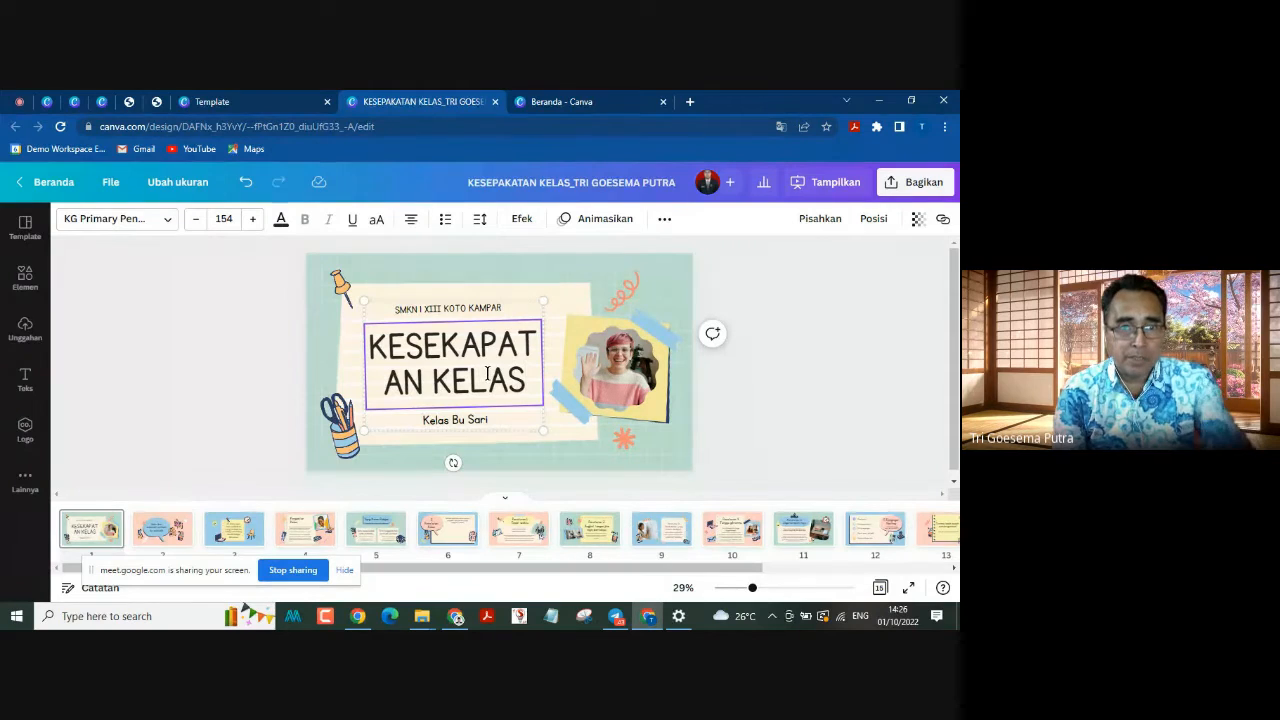
drag(442, 343, 474, 343)
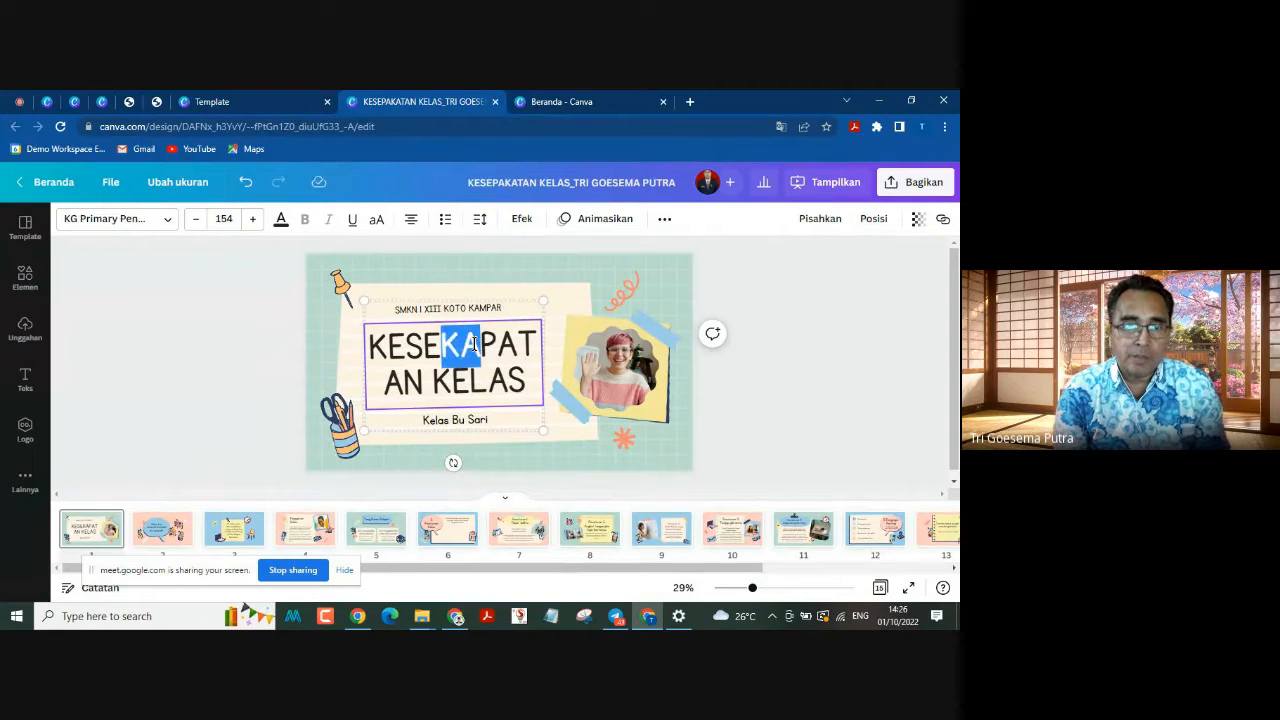
key(BackSpace)
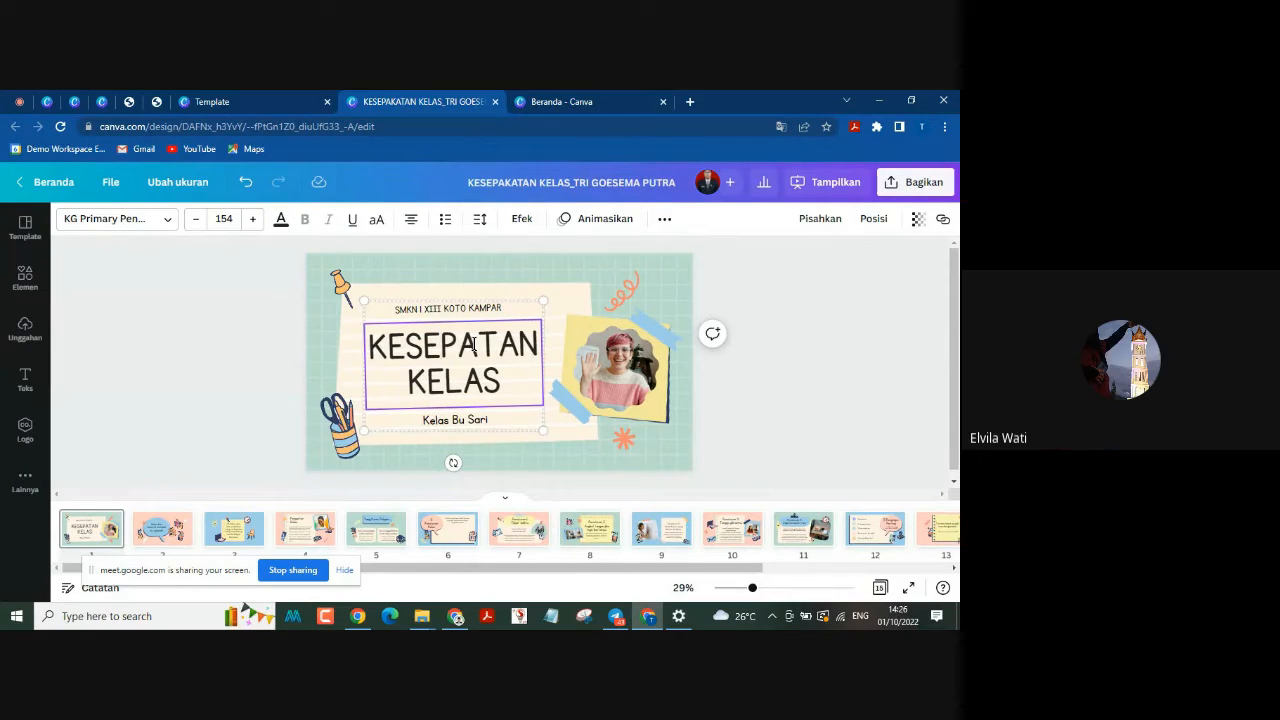
text(KA)
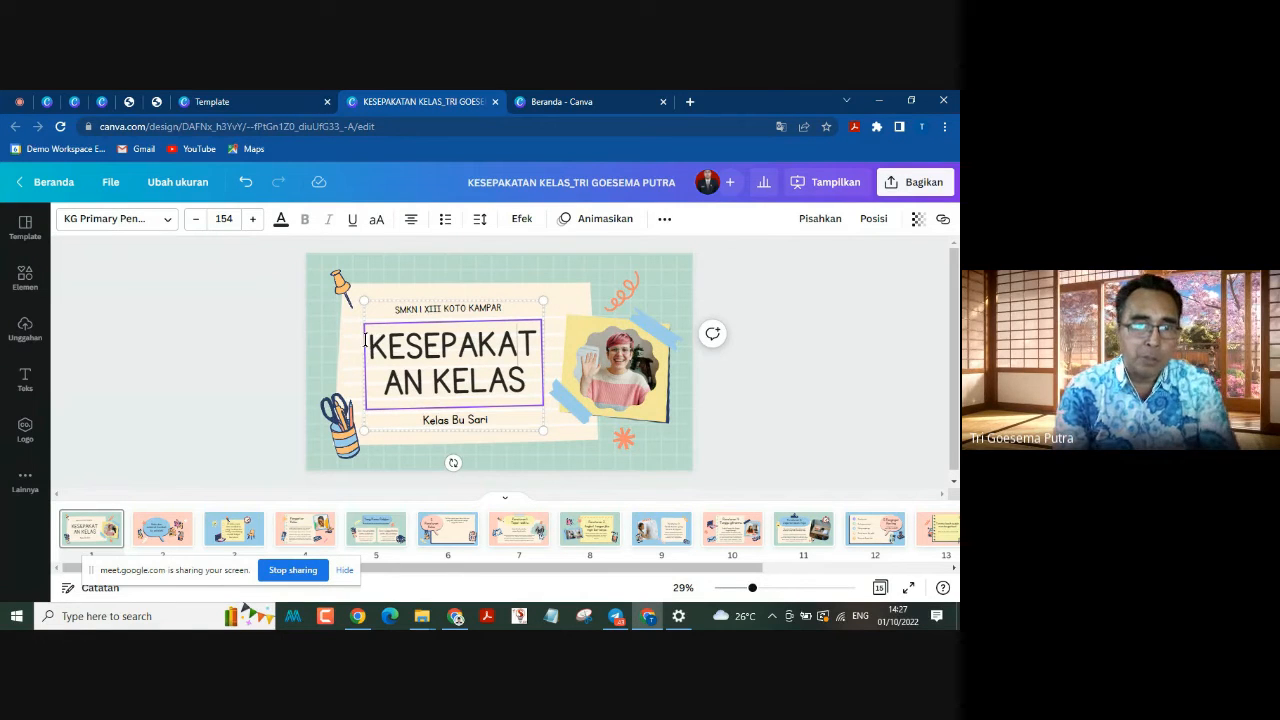
Step: Reduce the font size of the page 1 title to slightly below 119 so KESEPAKATAN fits on one line
drag(366, 343, 534, 381)
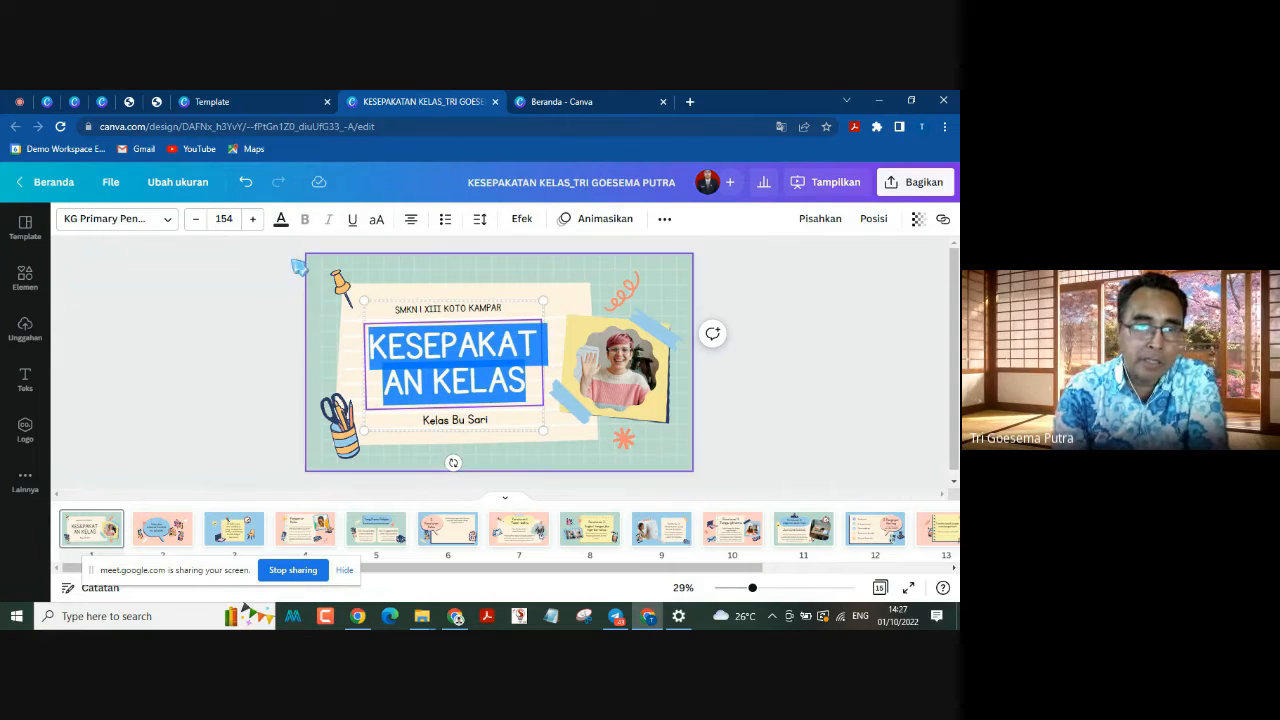
click(195, 220)
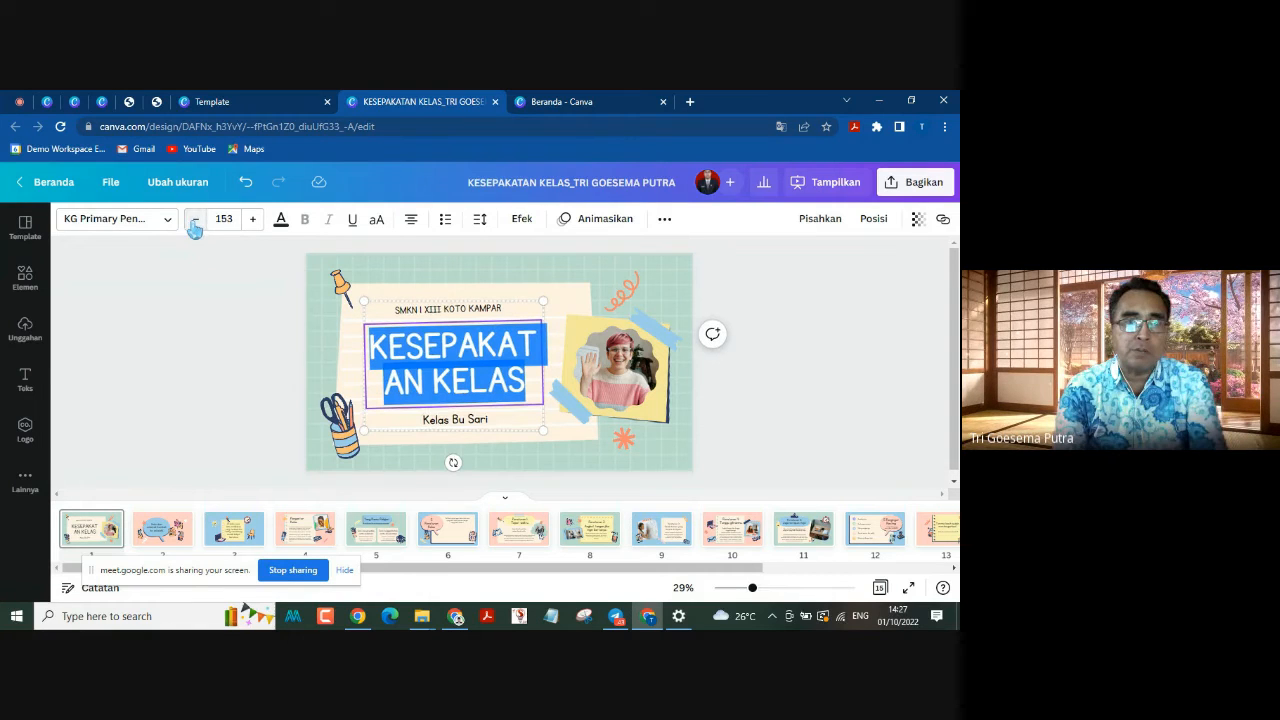
click(195, 220)
click(195, 220)
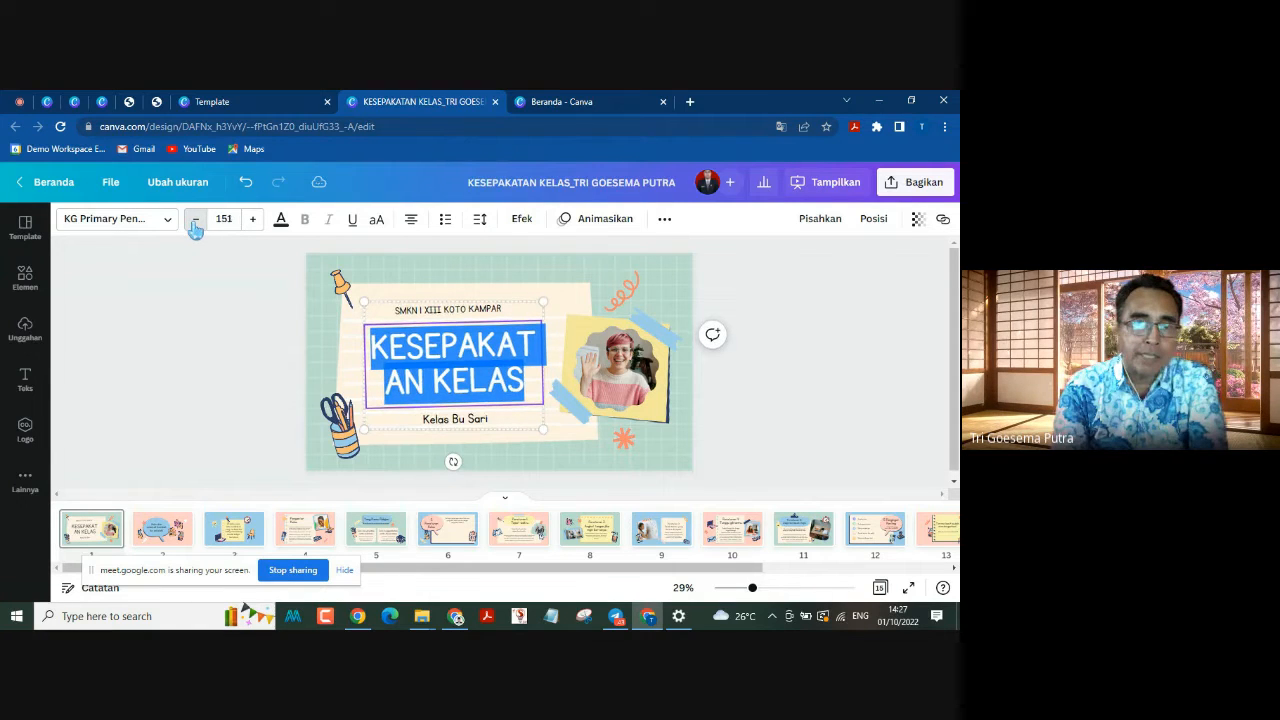
click(195, 220)
click(195, 220)
click(195, 220)
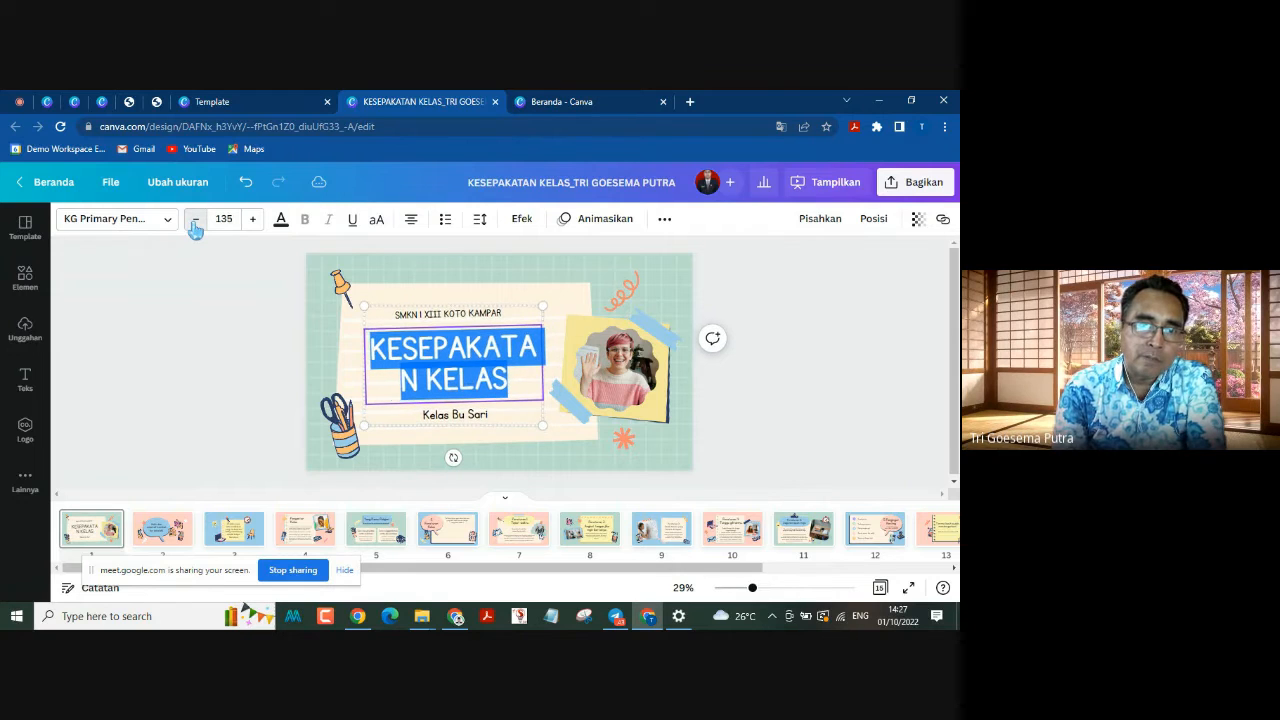
click(195, 220)
click(195, 220)
click(195, 220)
click(195, 220)
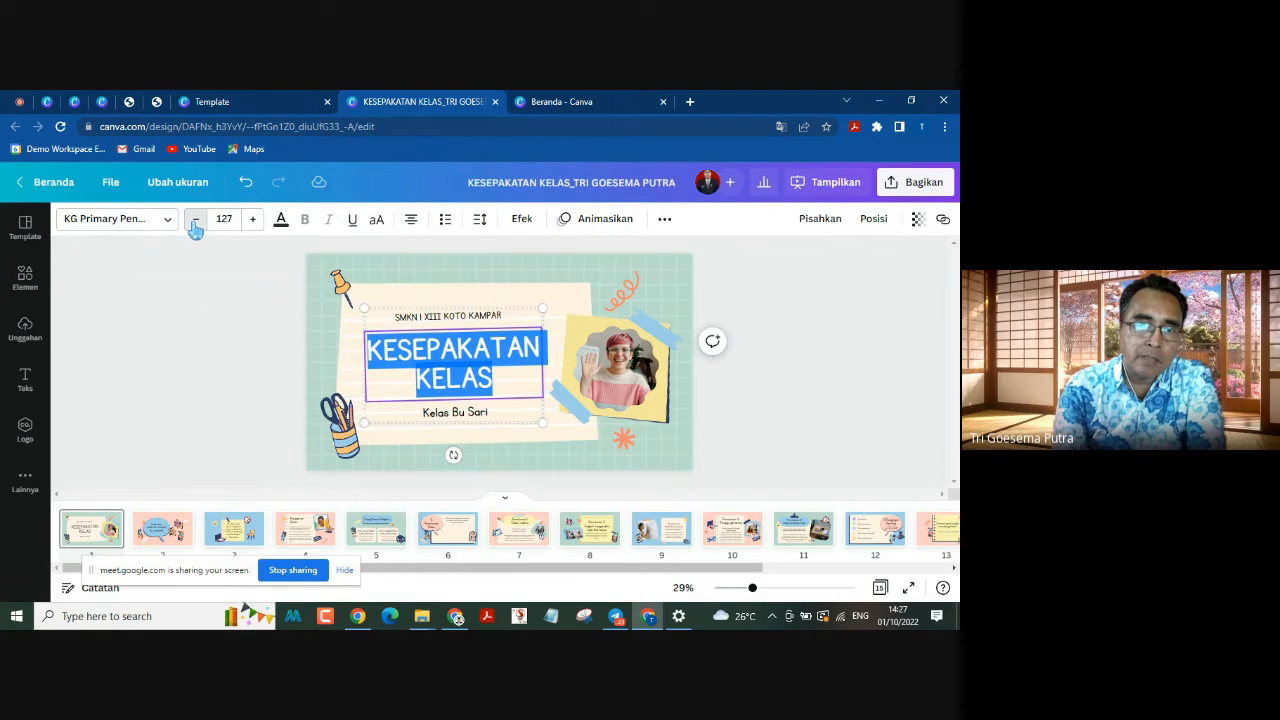
click(195, 220)
click(195, 220)
click(195, 220)
click(195, 220)
click(195, 220)
click(195, 220)
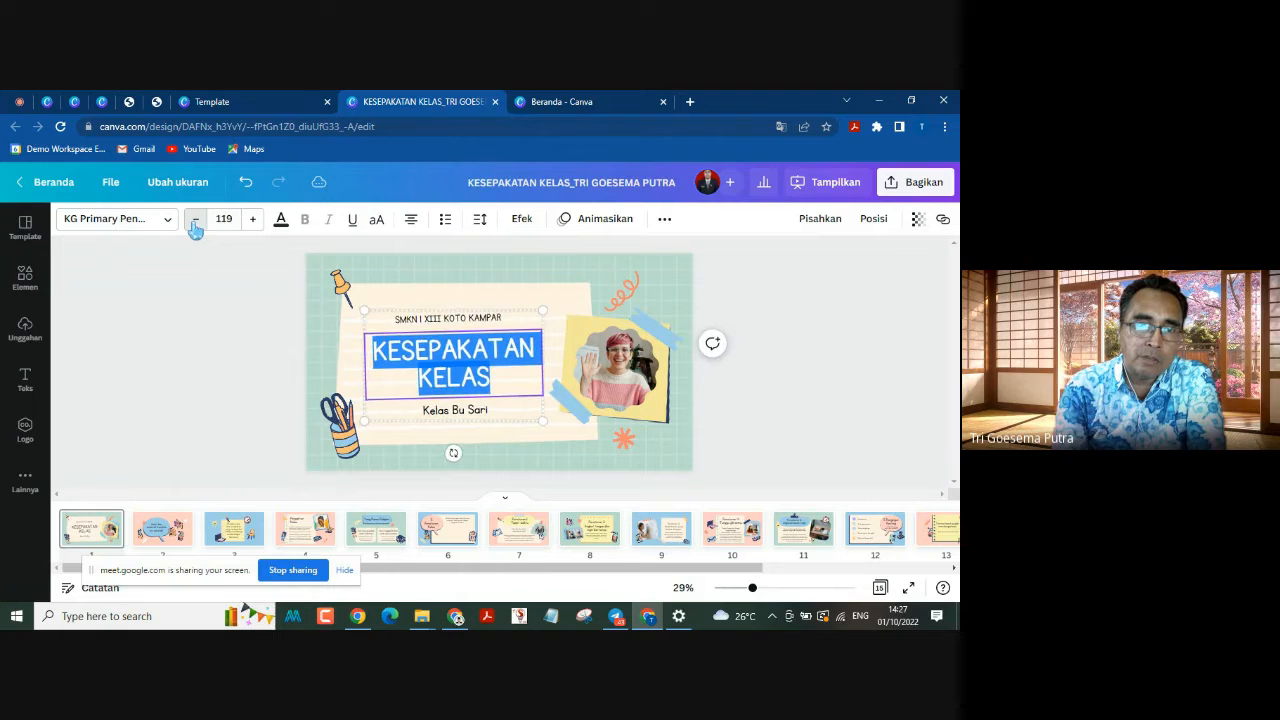
click(195, 220)
click(195, 220)
click(195, 220)
click(195, 220)
click(195, 220)
click(195, 220)
click(229, 314)
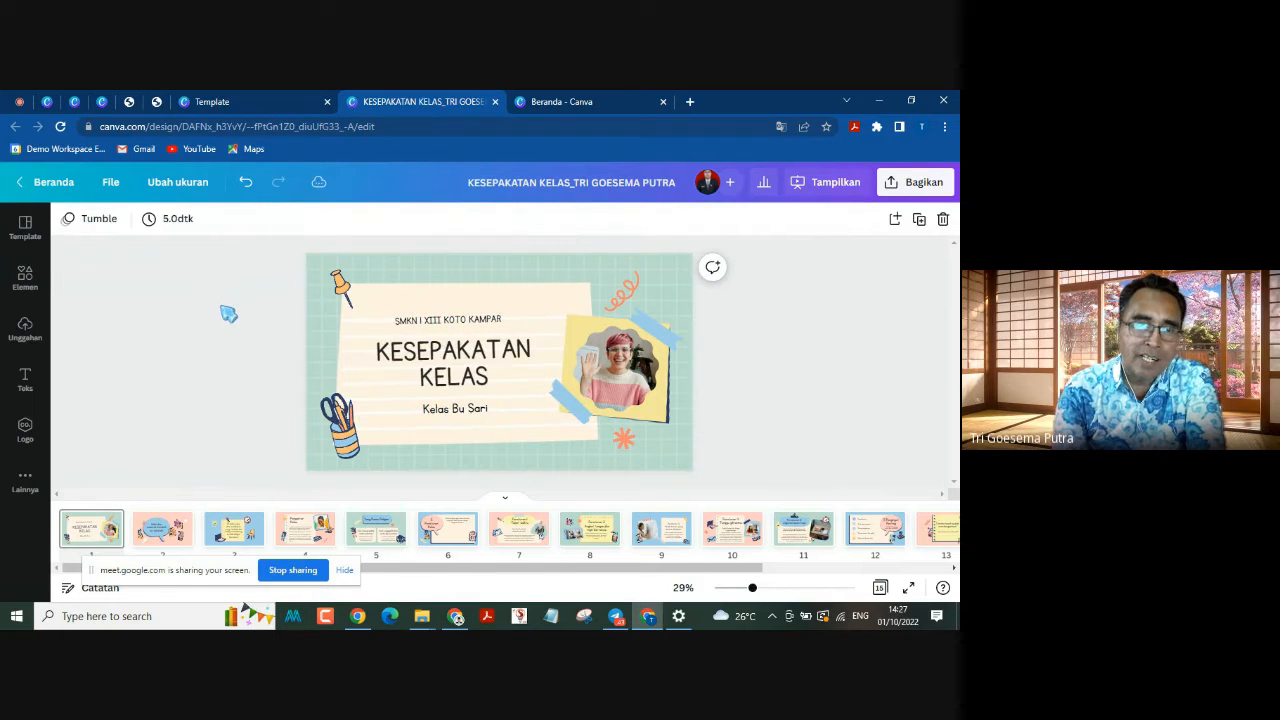
Step: Replace the teacher line below the title on page 1 with the presenter's full name
click(469, 408)
drag(421, 408, 498, 403)
text(T)
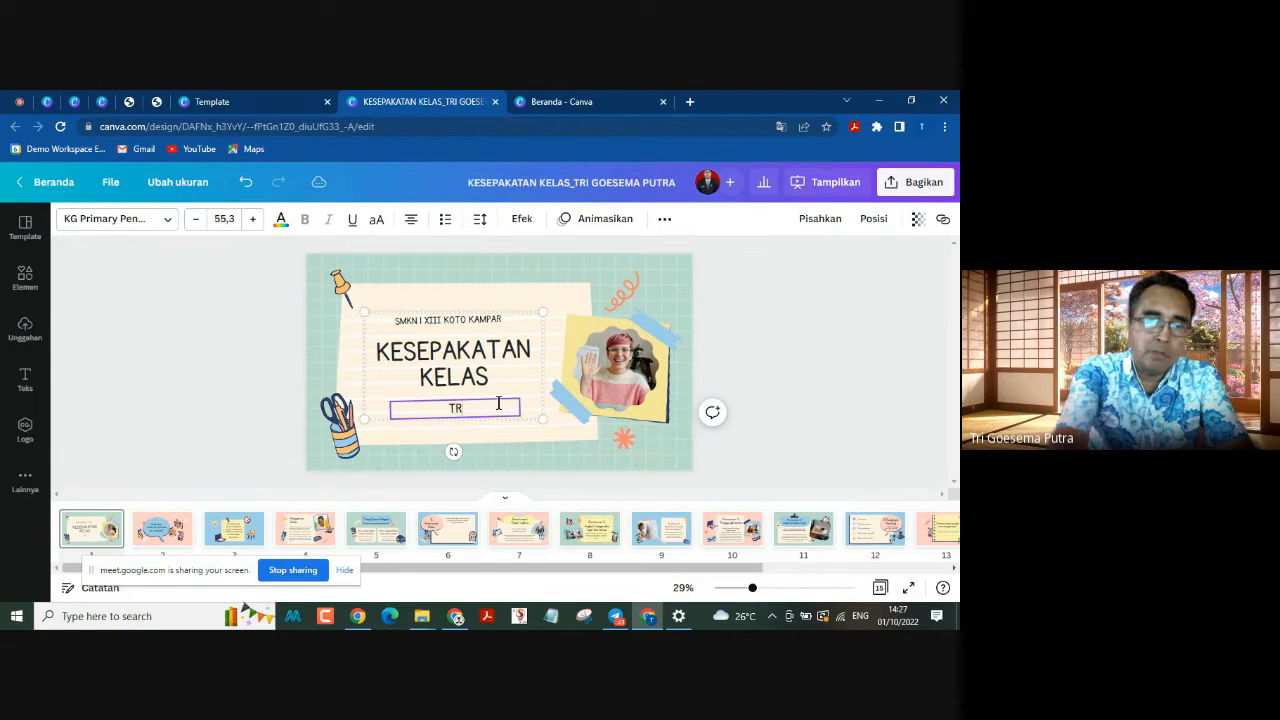
text(ri)
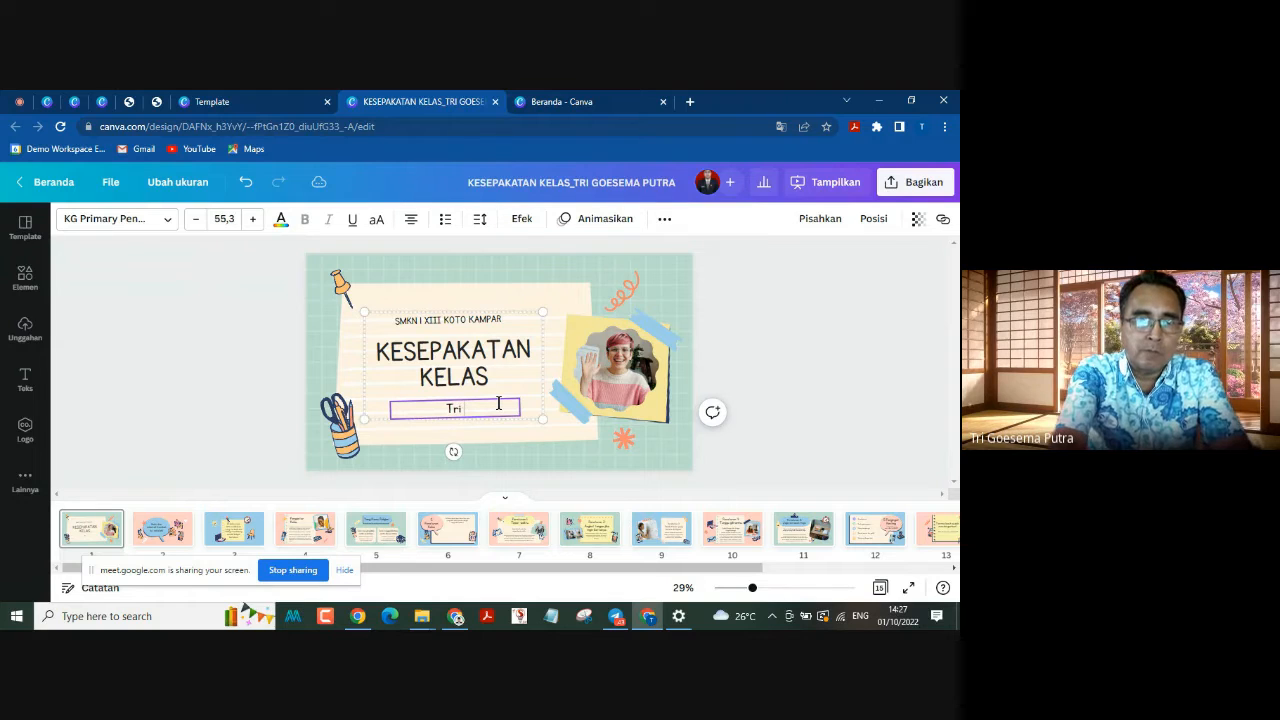
text( Goesema Putra)
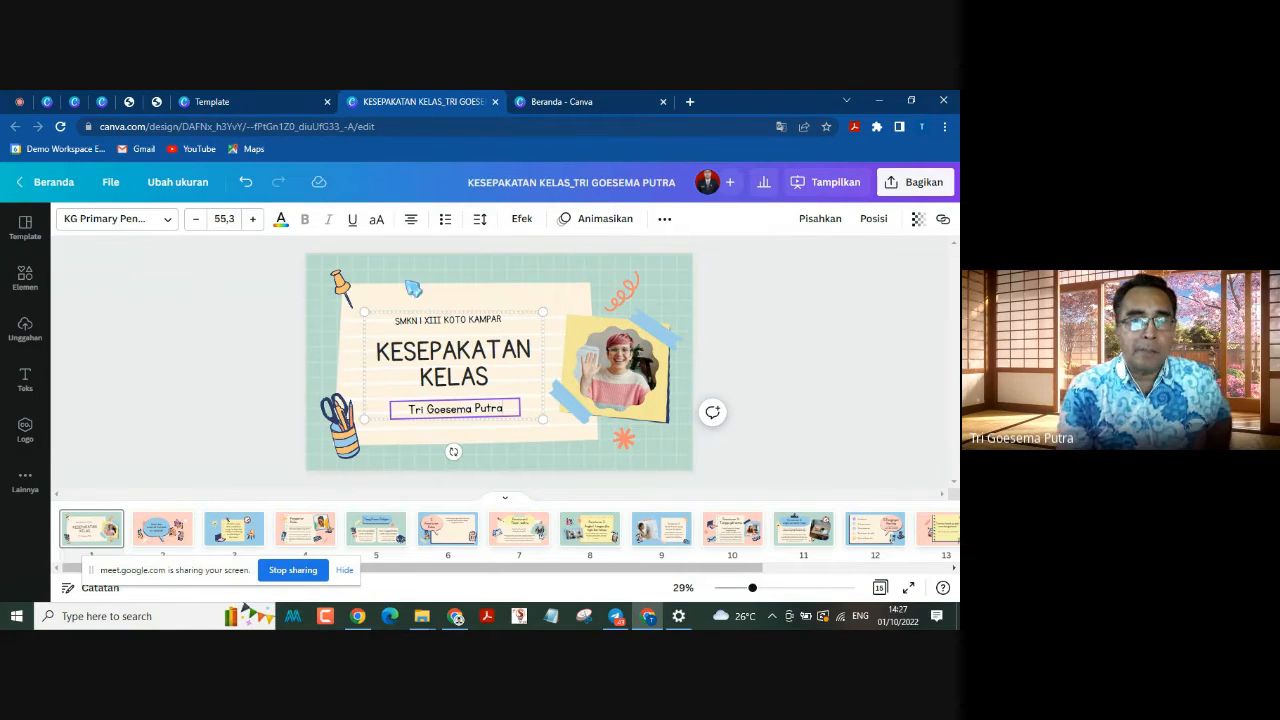
click(750, 328)
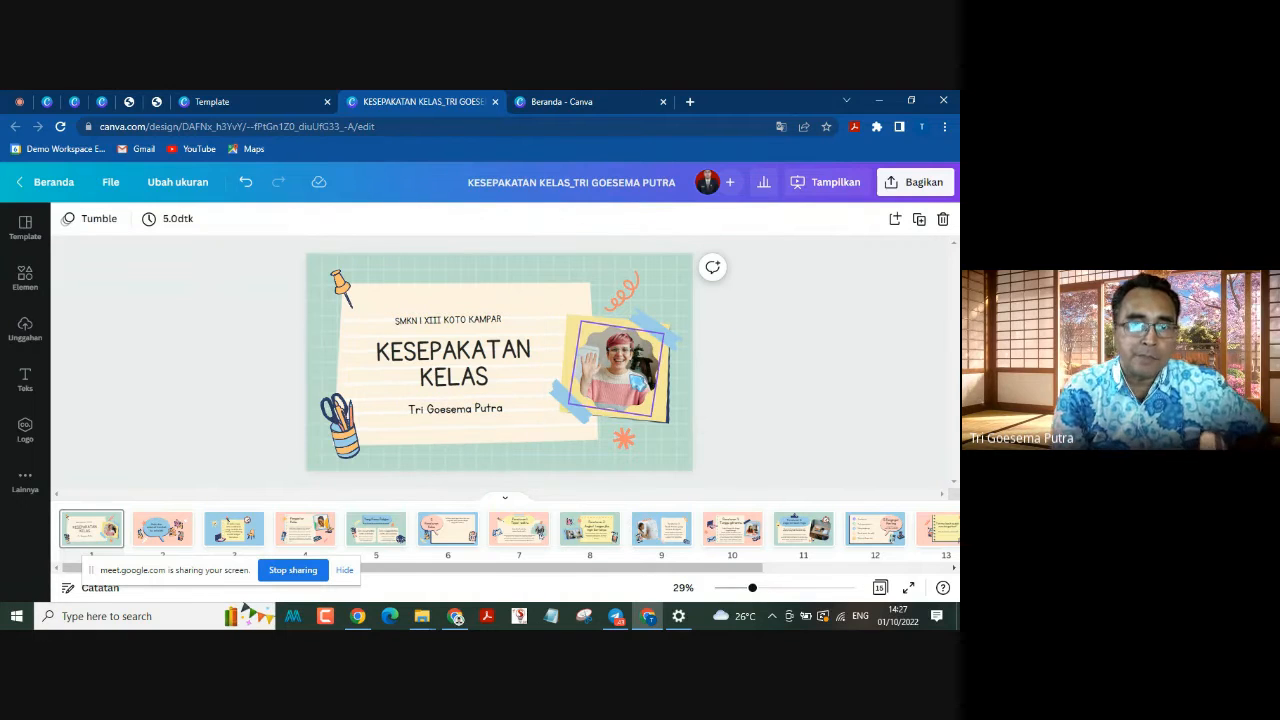
Step: Upload the presenter's portrait from the Pictures folder and place it in the photo frame on page 1, replacing the sample picture
click(638, 382)
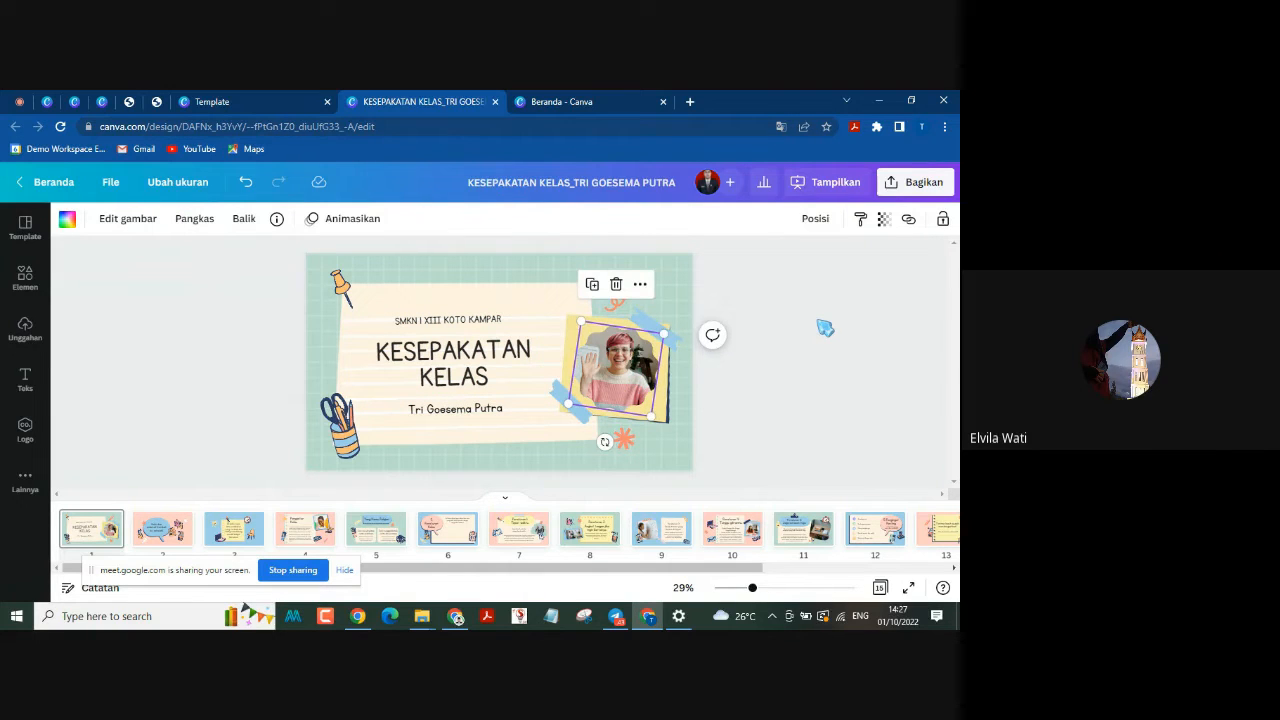
click(27, 330)
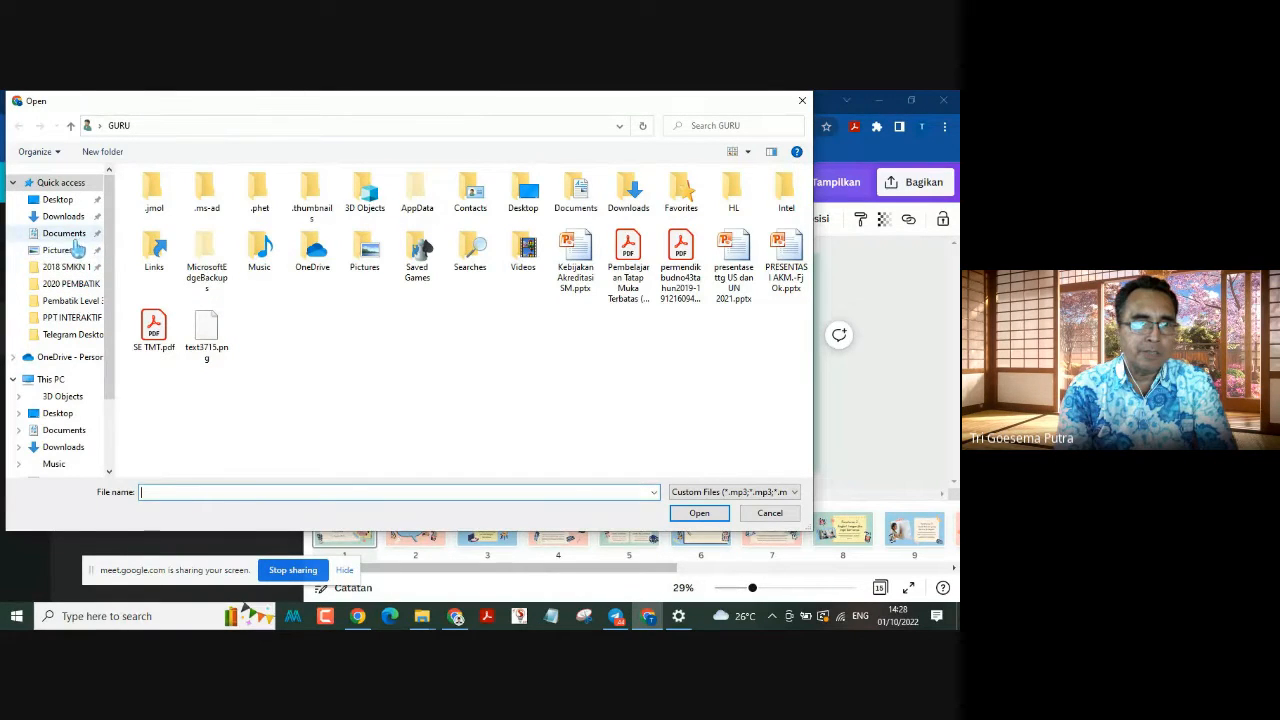
click(70, 250)
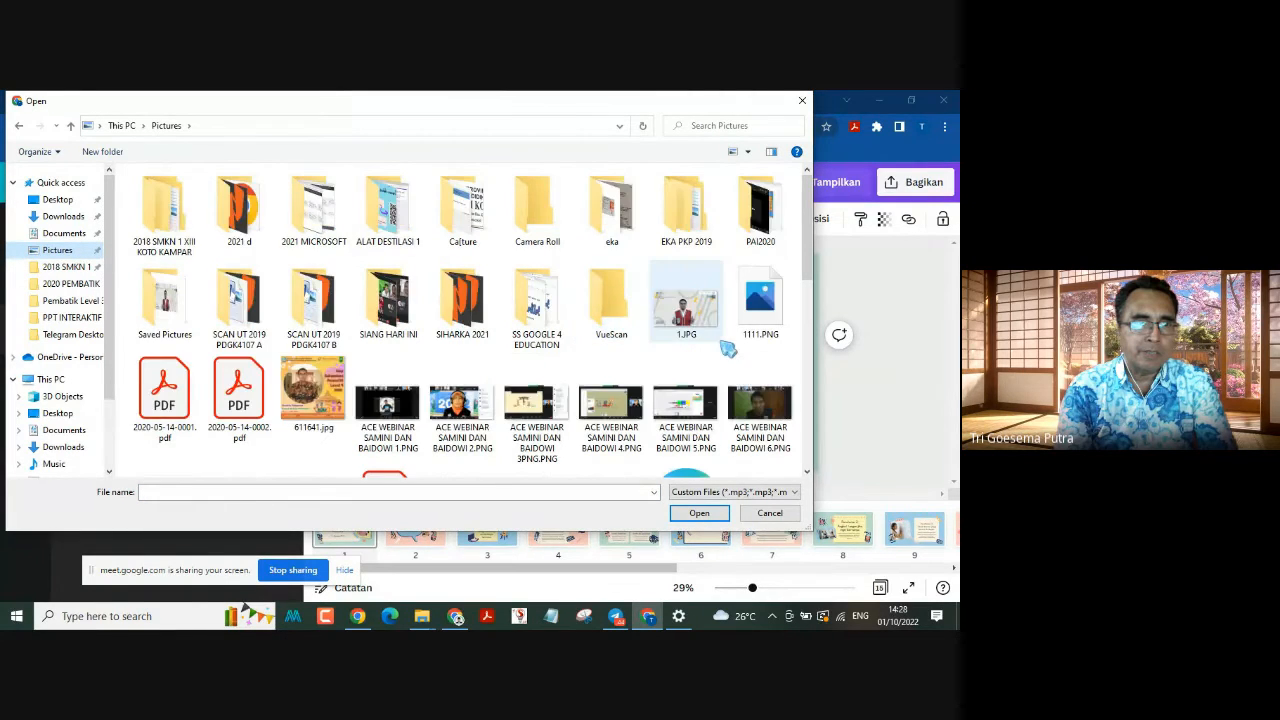
scroll(734, 366, down, 1)
scroll(734, 366, down, 5)
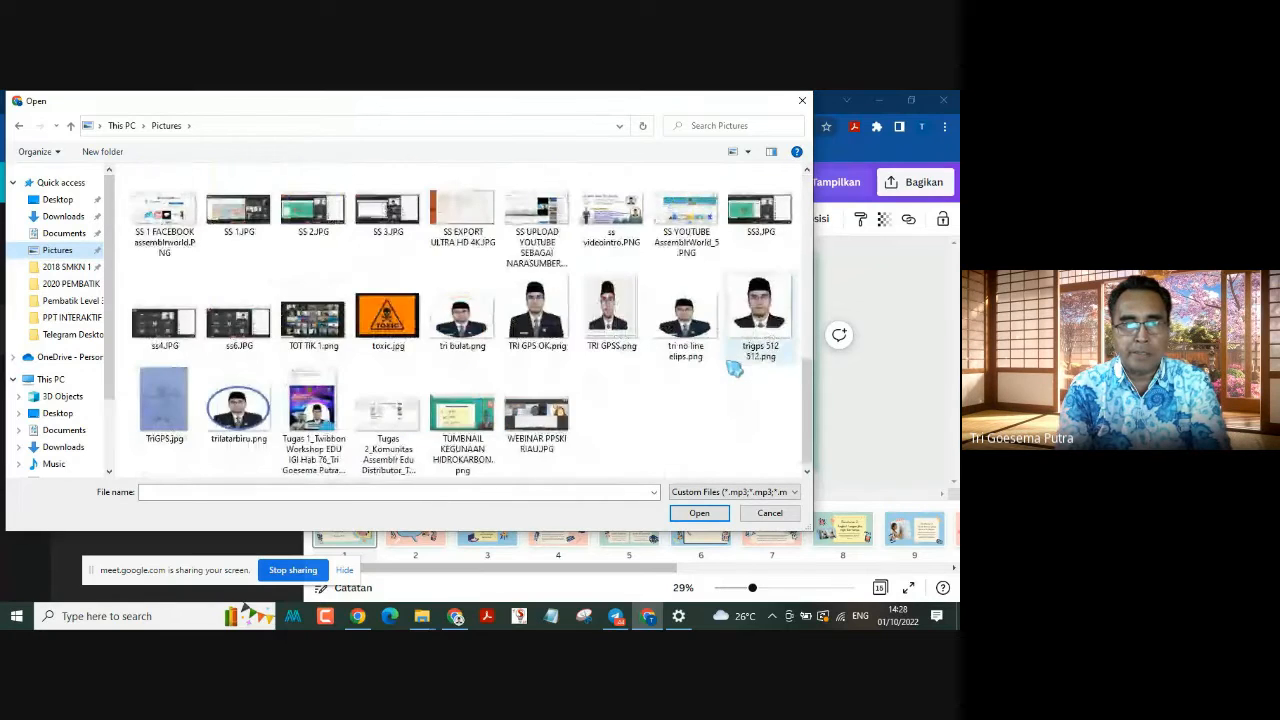
scroll(734, 368, up, 3)
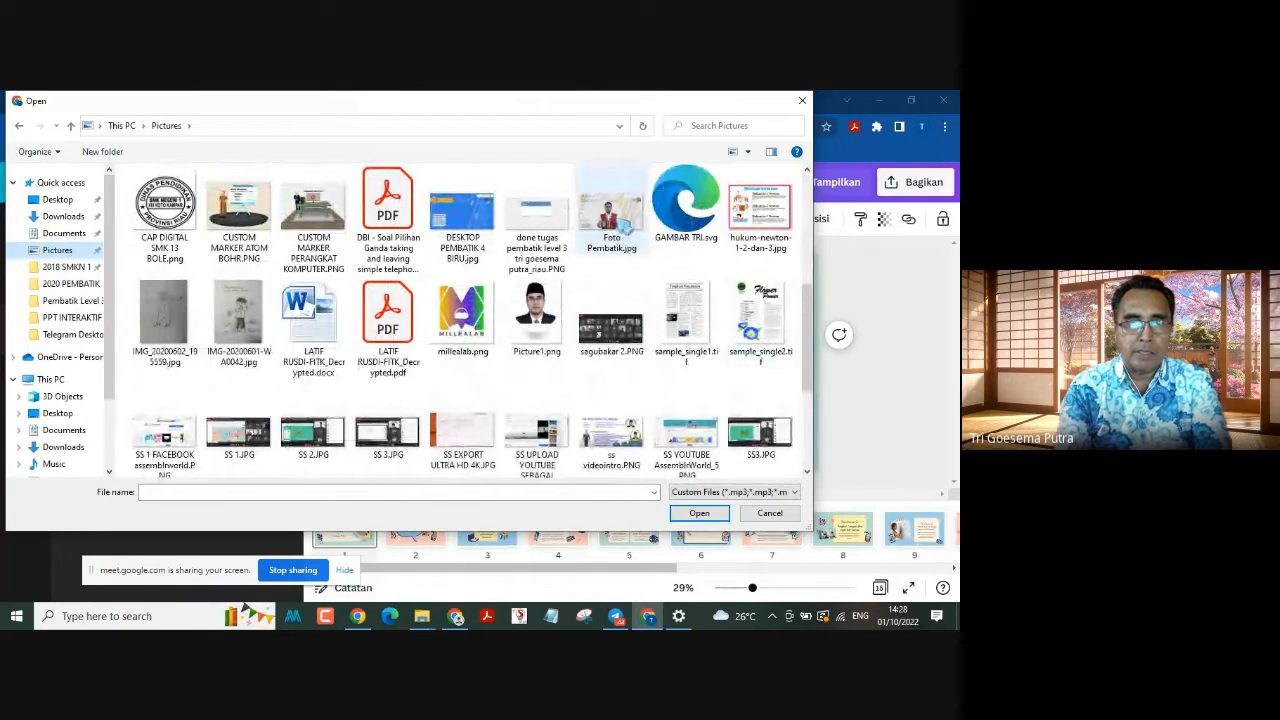
scroll(612, 232, down, 3)
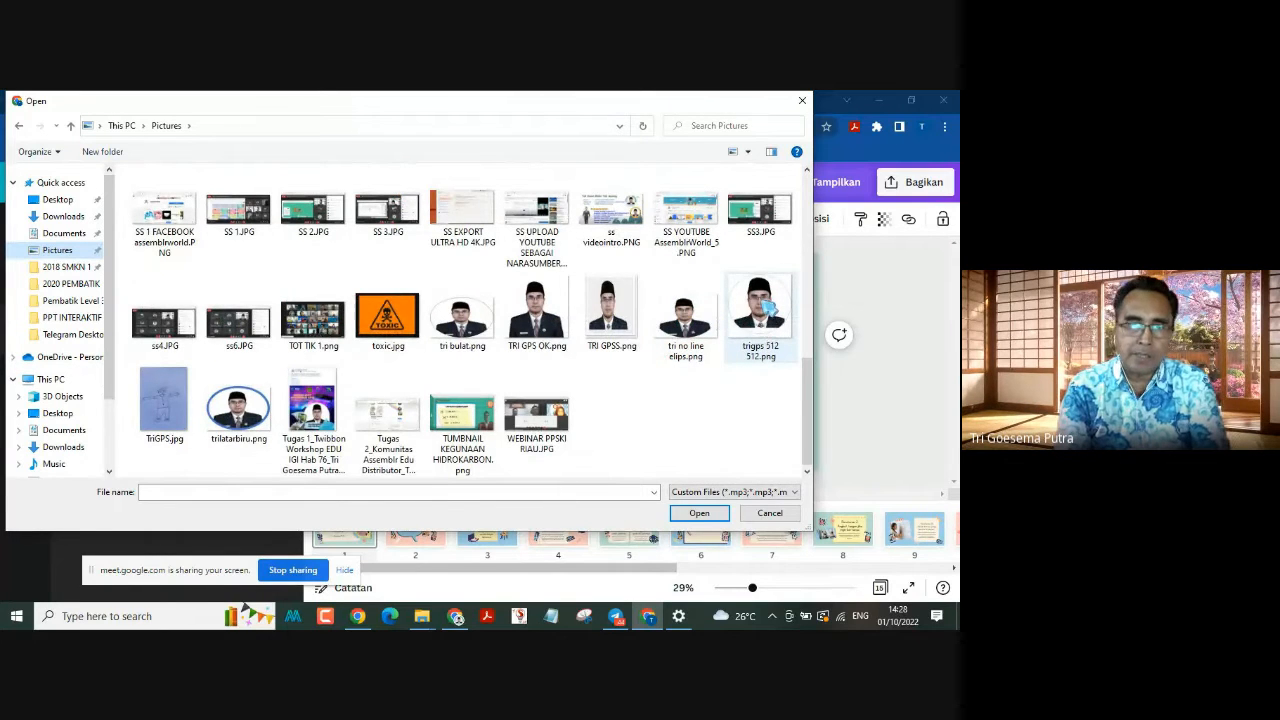
double_click(767, 307)
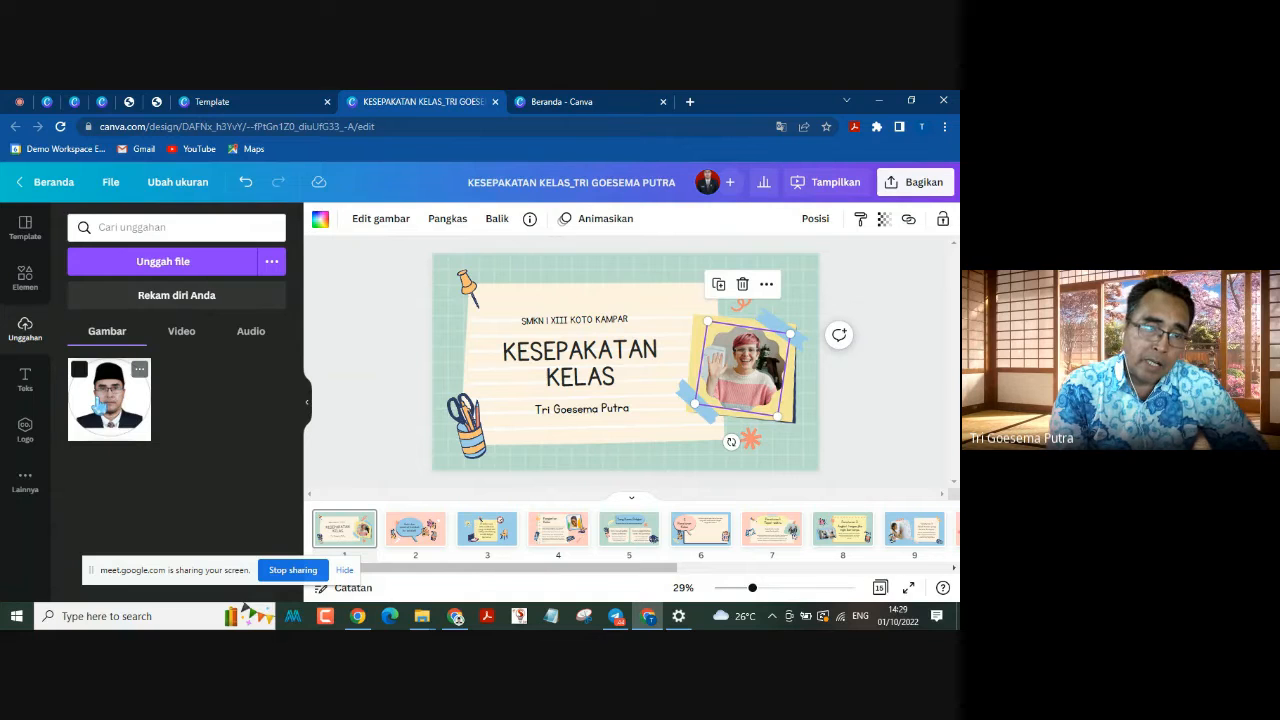
drag(107, 403, 738, 358)
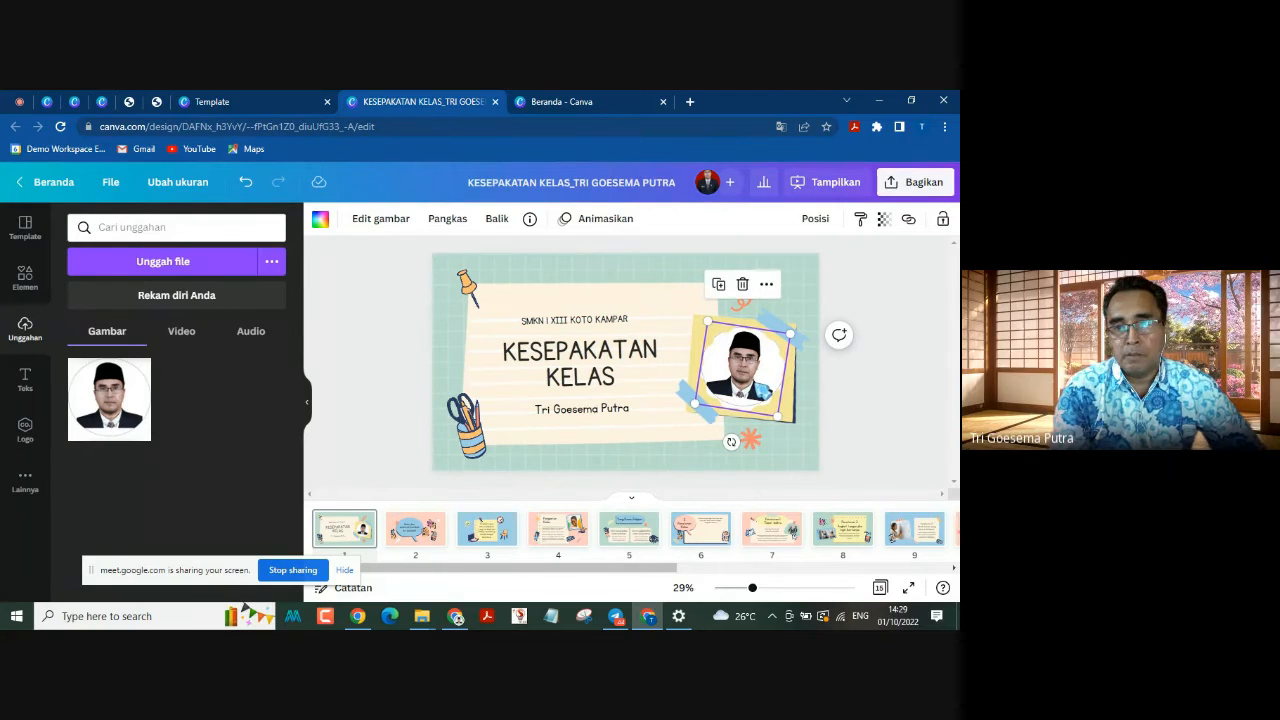
click(888, 378)
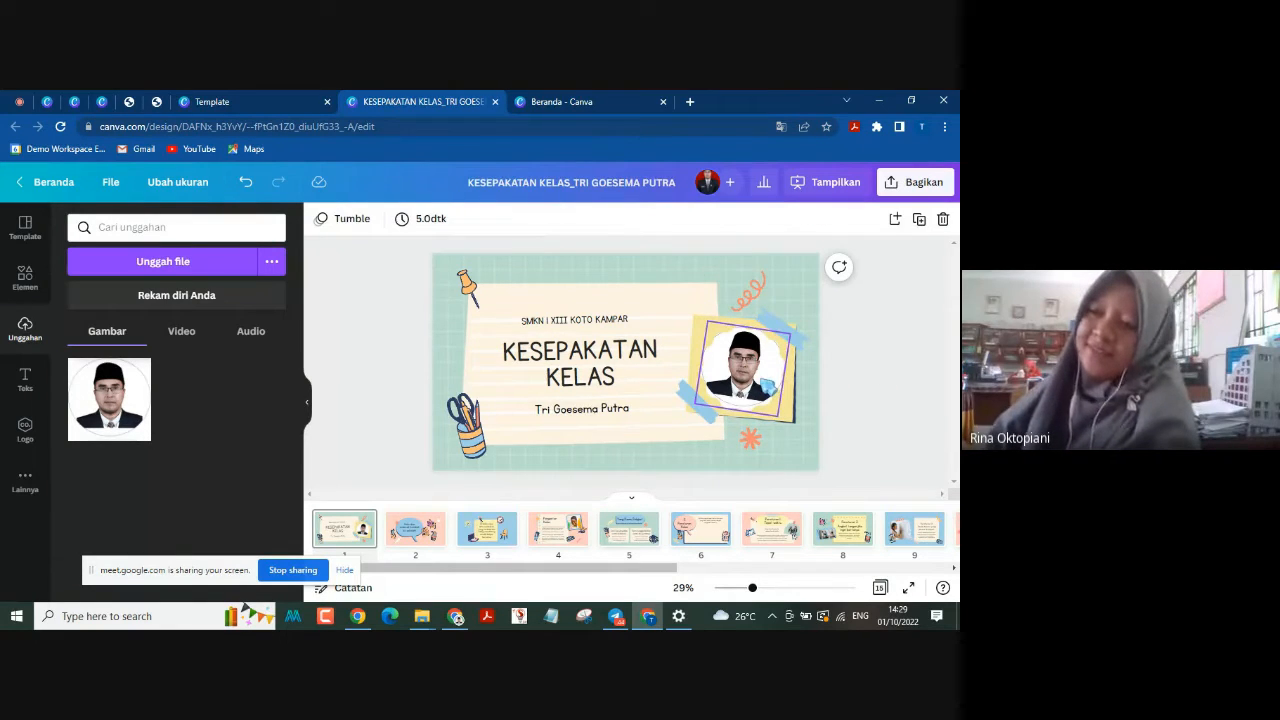
double_click(761, 378)
click(880, 370)
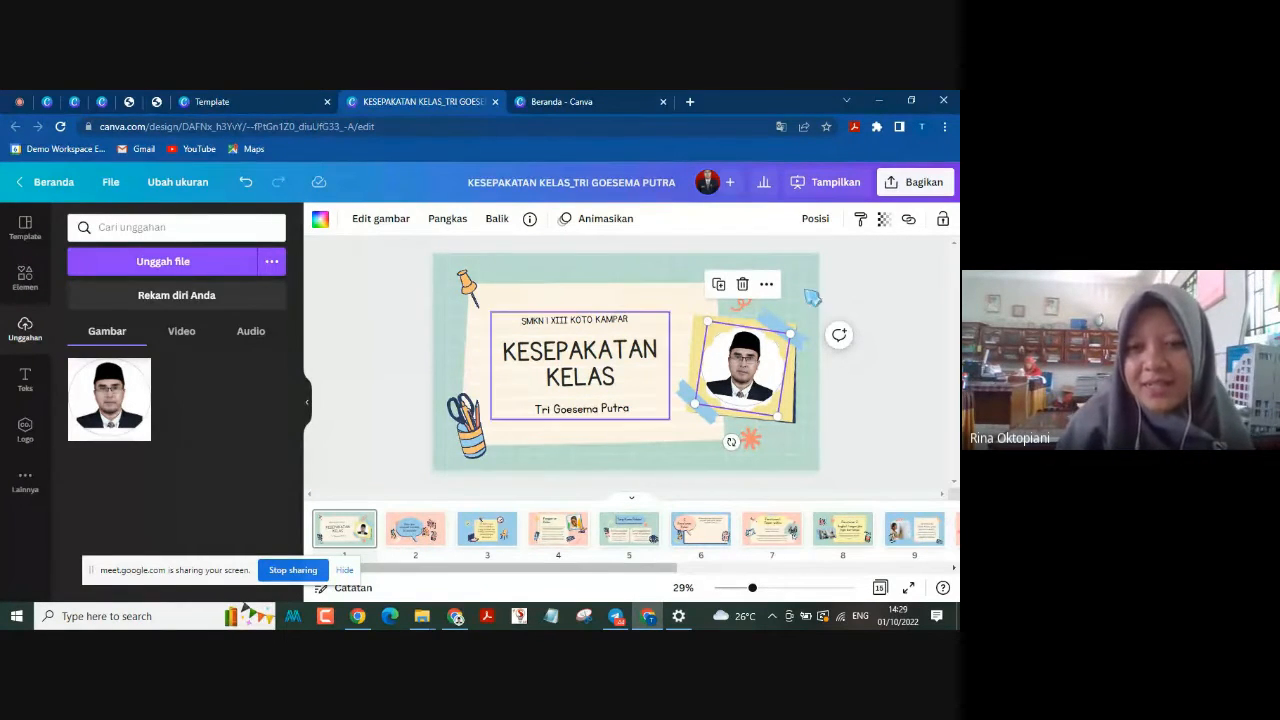
click(847, 288)
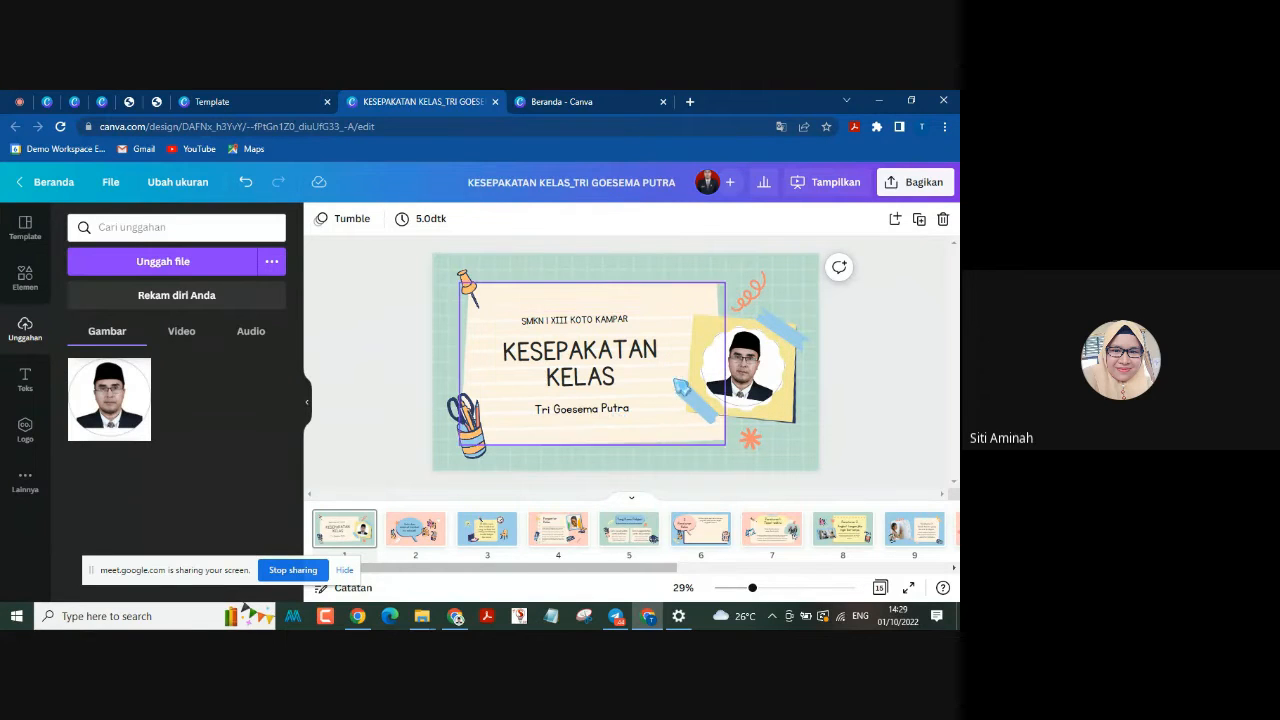
click(740, 380)
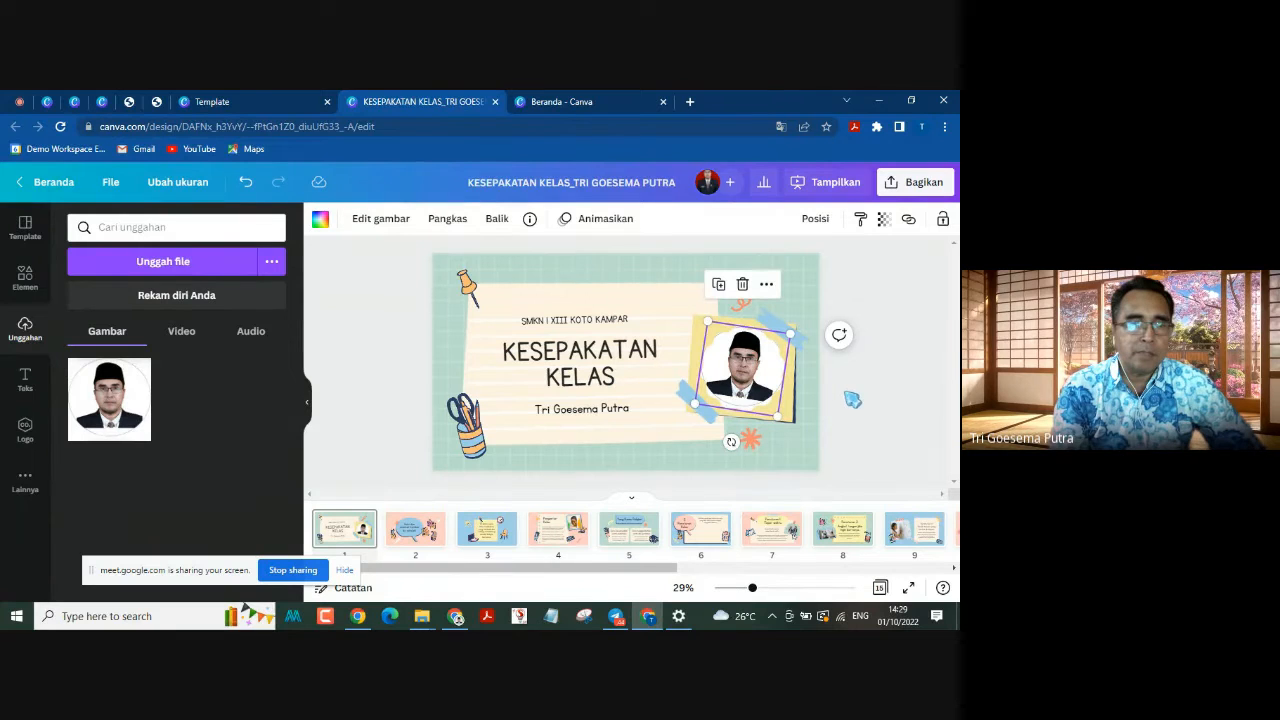
click(879, 417)
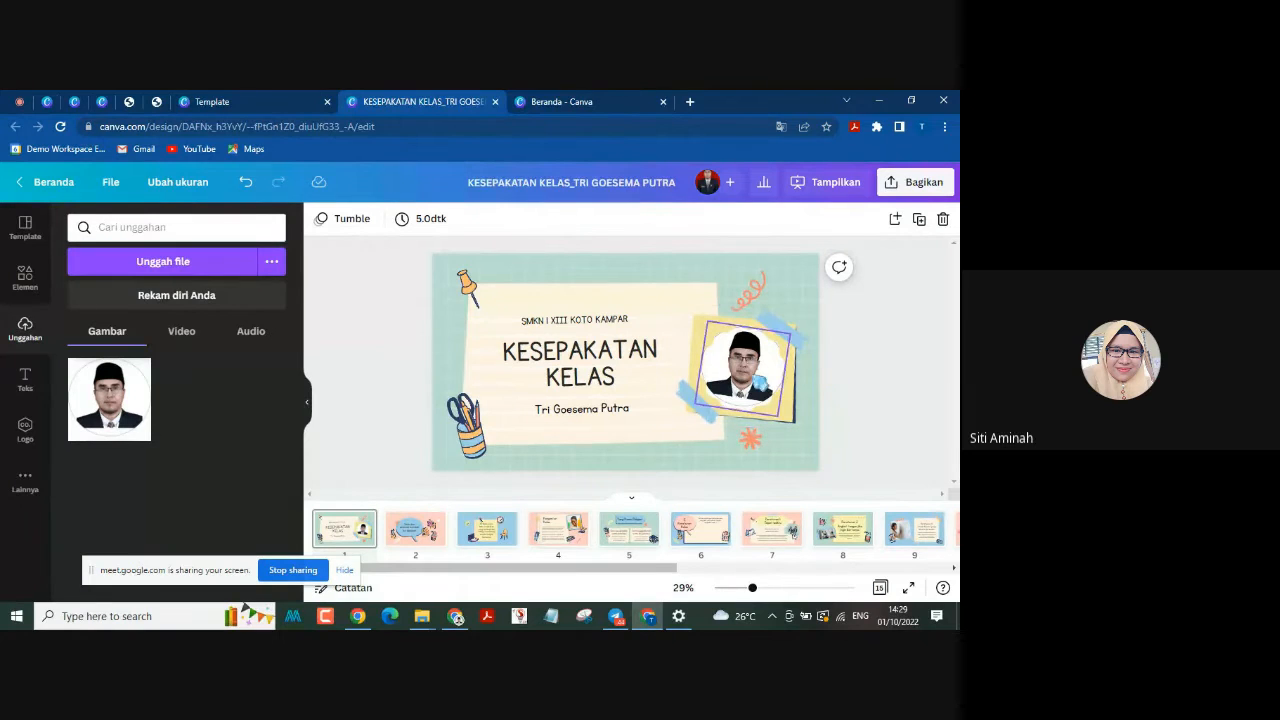
click(760, 382)
click(857, 366)
Step: Adjust the portrait's crop inside its frame, and shift the framed photo slightly down and to the left on page 1
double_click(757, 391)
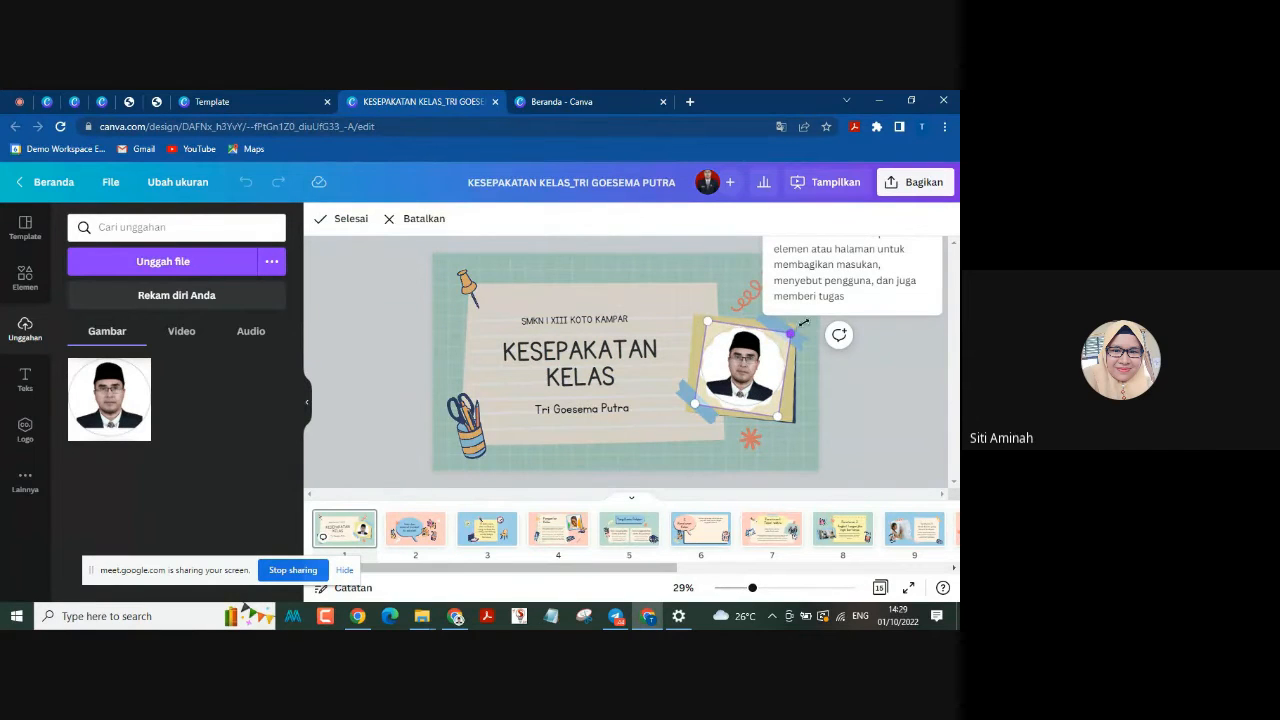
drag(801, 340, 860, 410)
click(860, 411)
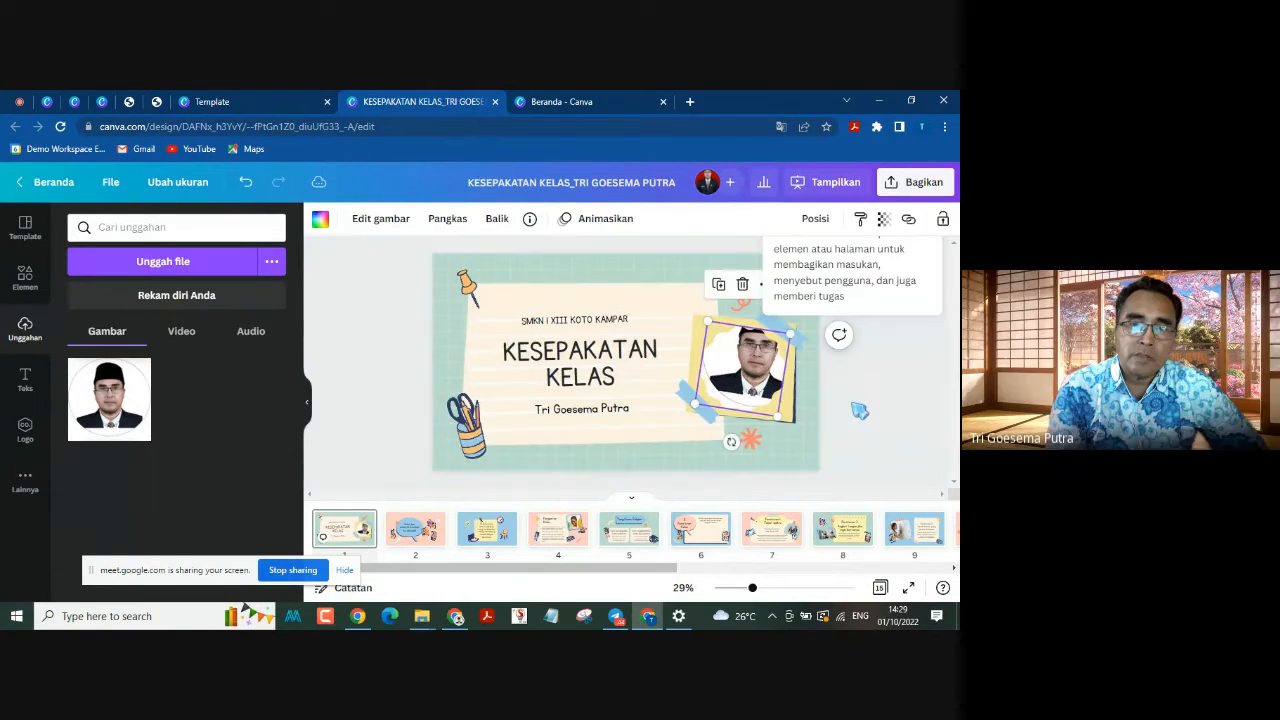
drag(760, 374, 747, 394)
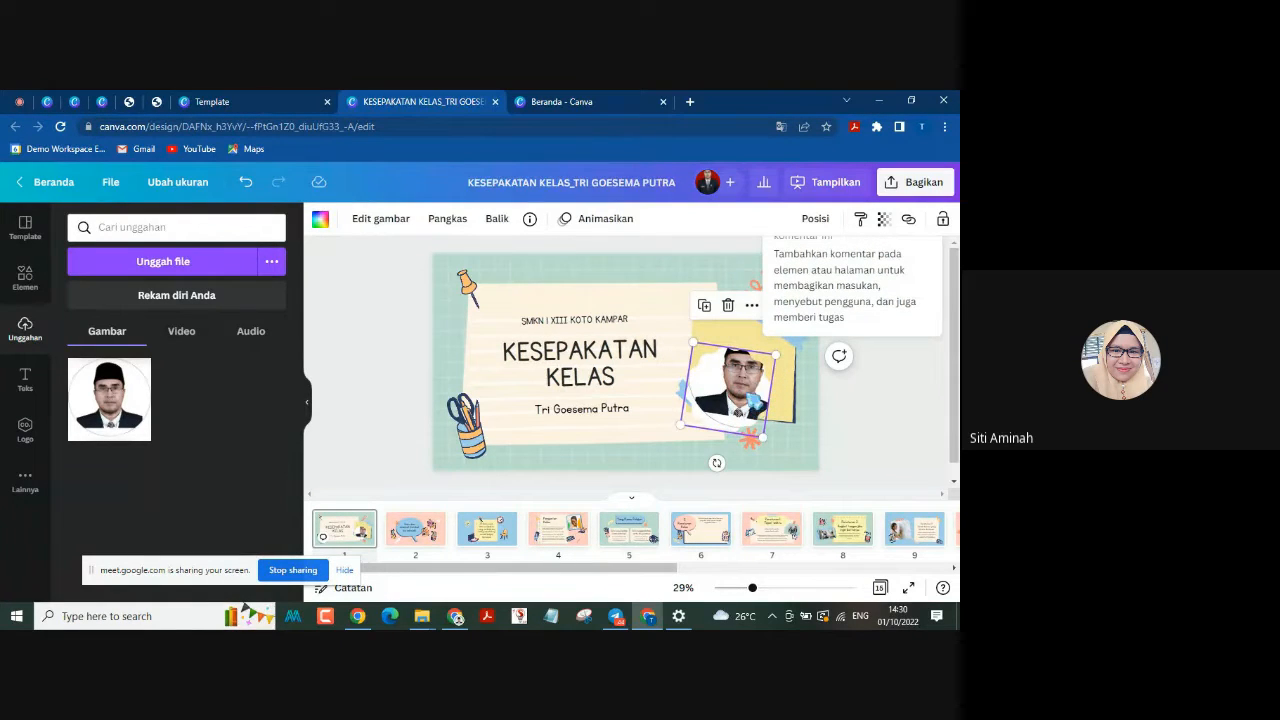
Step: Undo the last move of the framed portrait and resolve the Canva comment on page 1
key(ctrl+z)
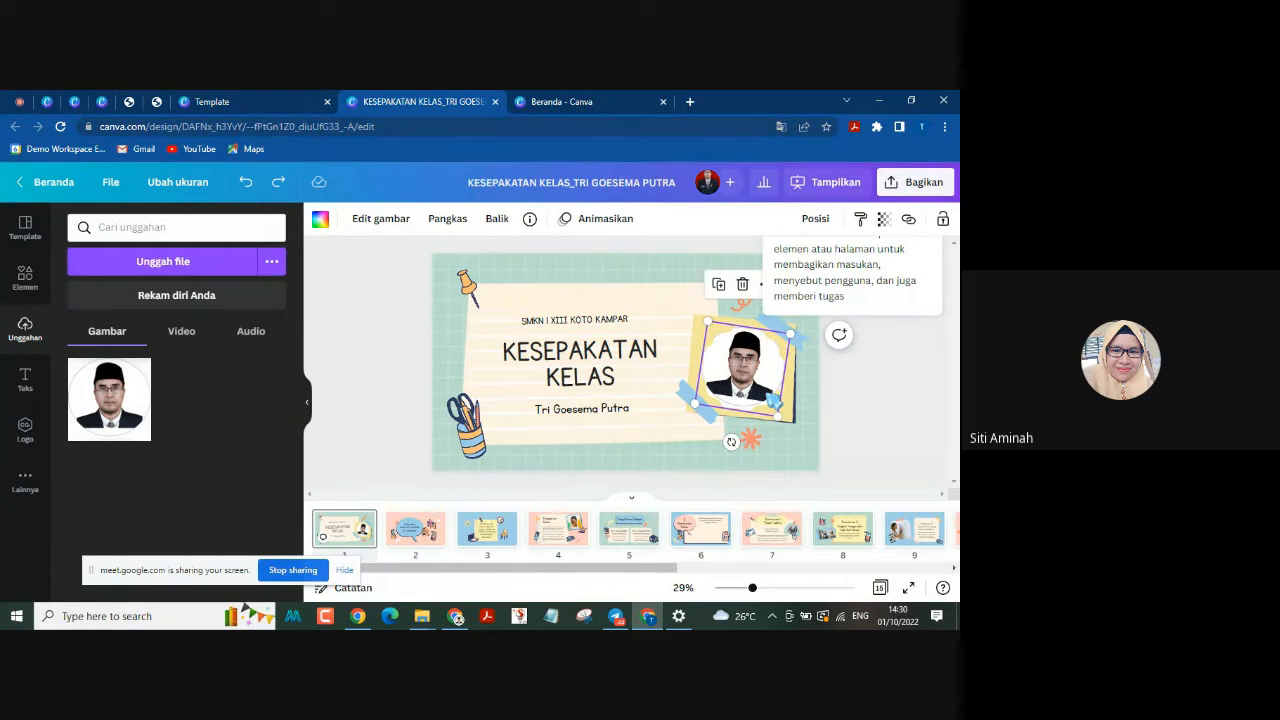
click(860, 388)
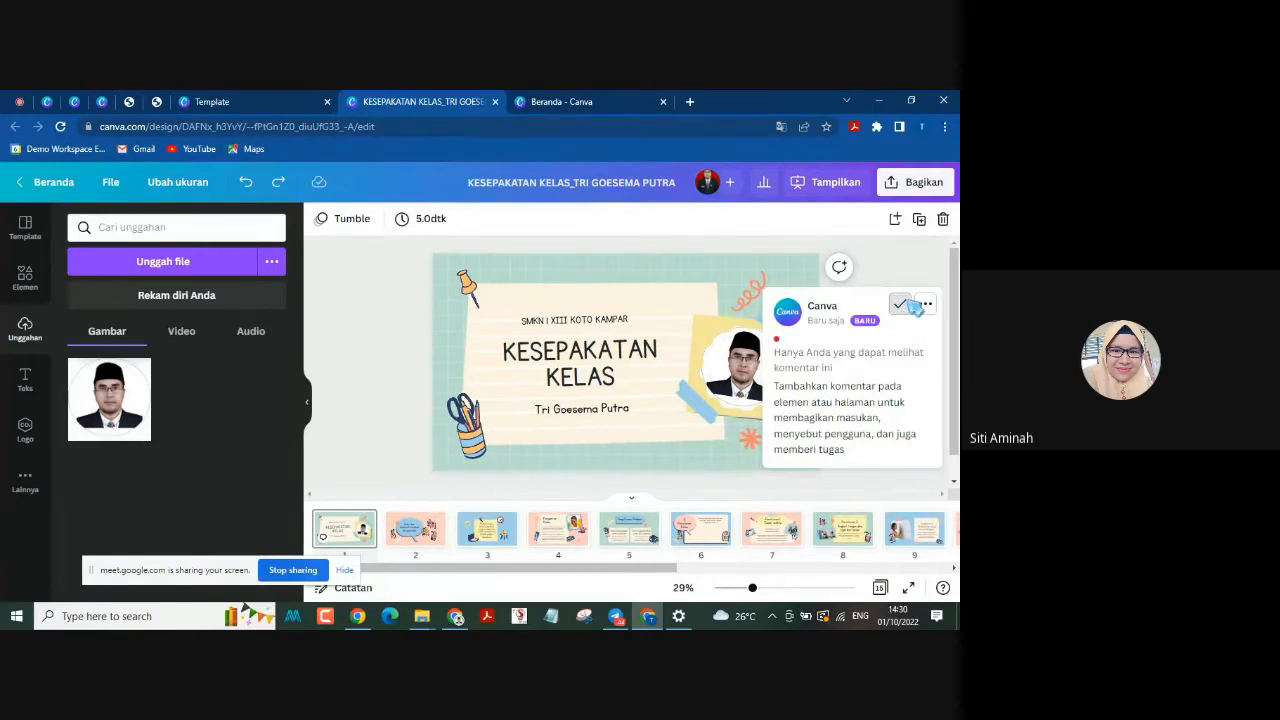
click(897, 303)
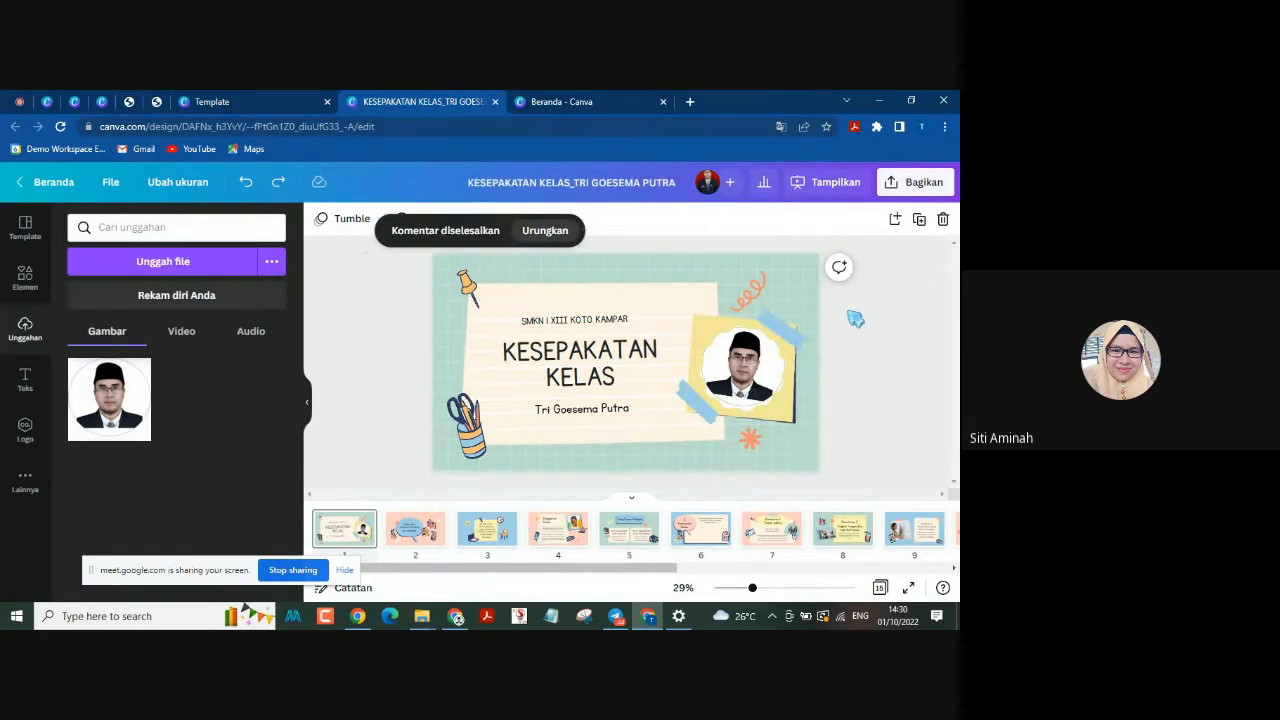
Step: Delete the portrait image from the page 1 frame, keeping the frame, and upload Foto Pembatik.jpg from the Pictures folder
click(768, 361)
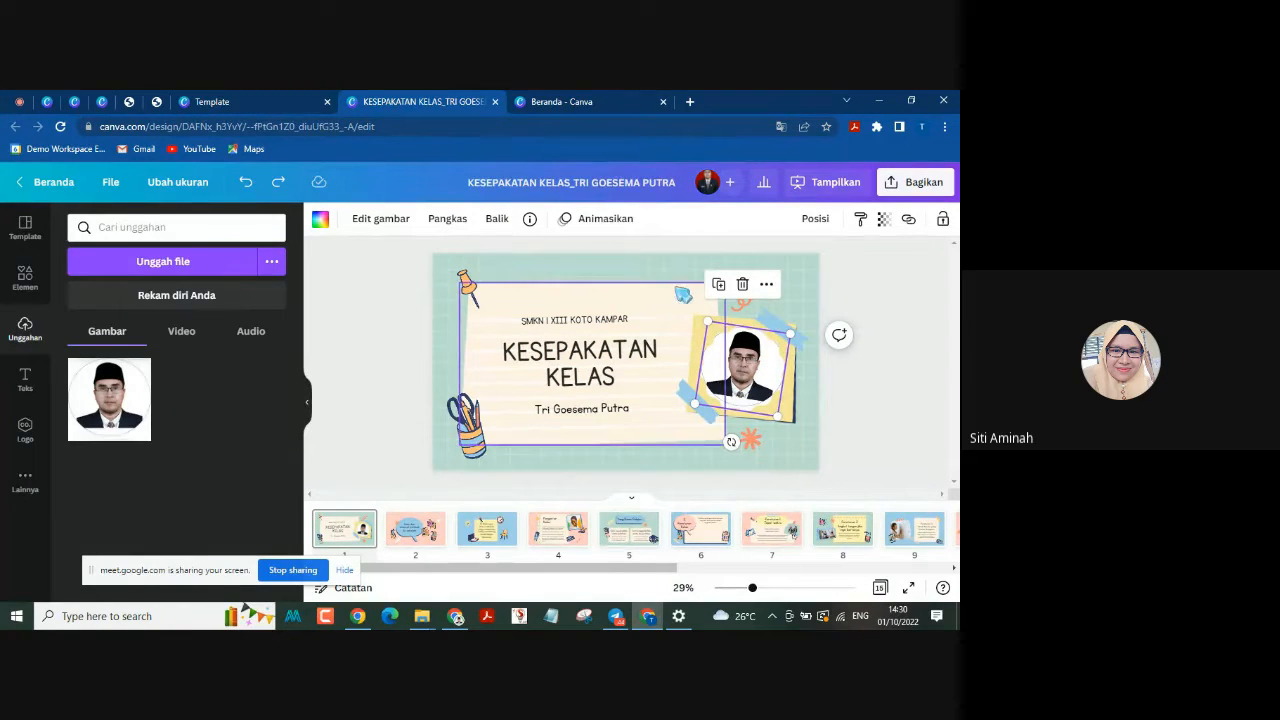
click(742, 285)
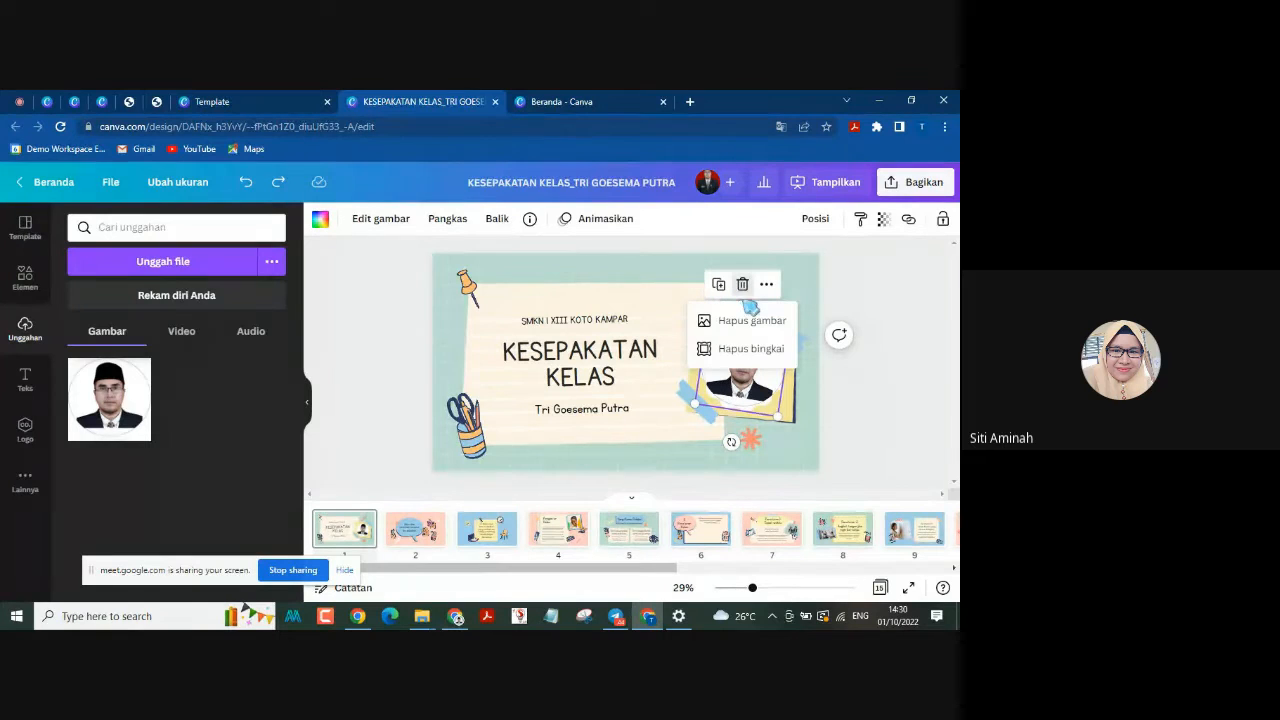
click(745, 322)
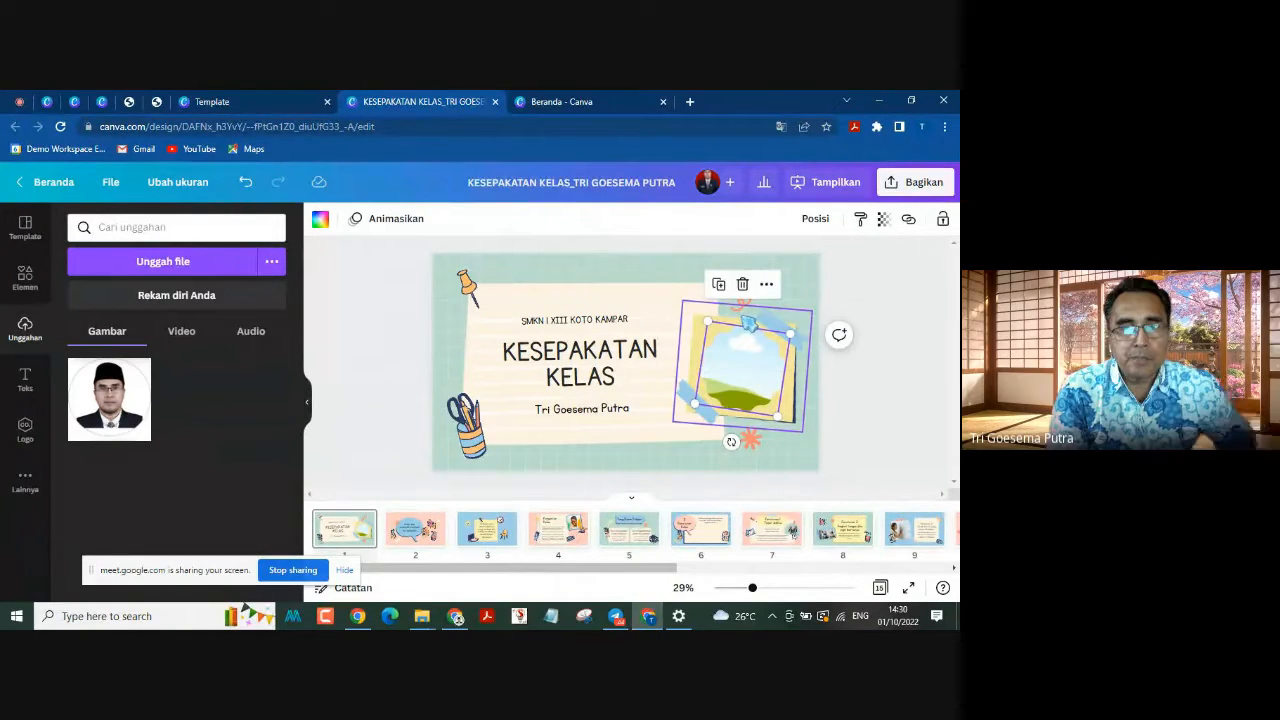
click(845, 294)
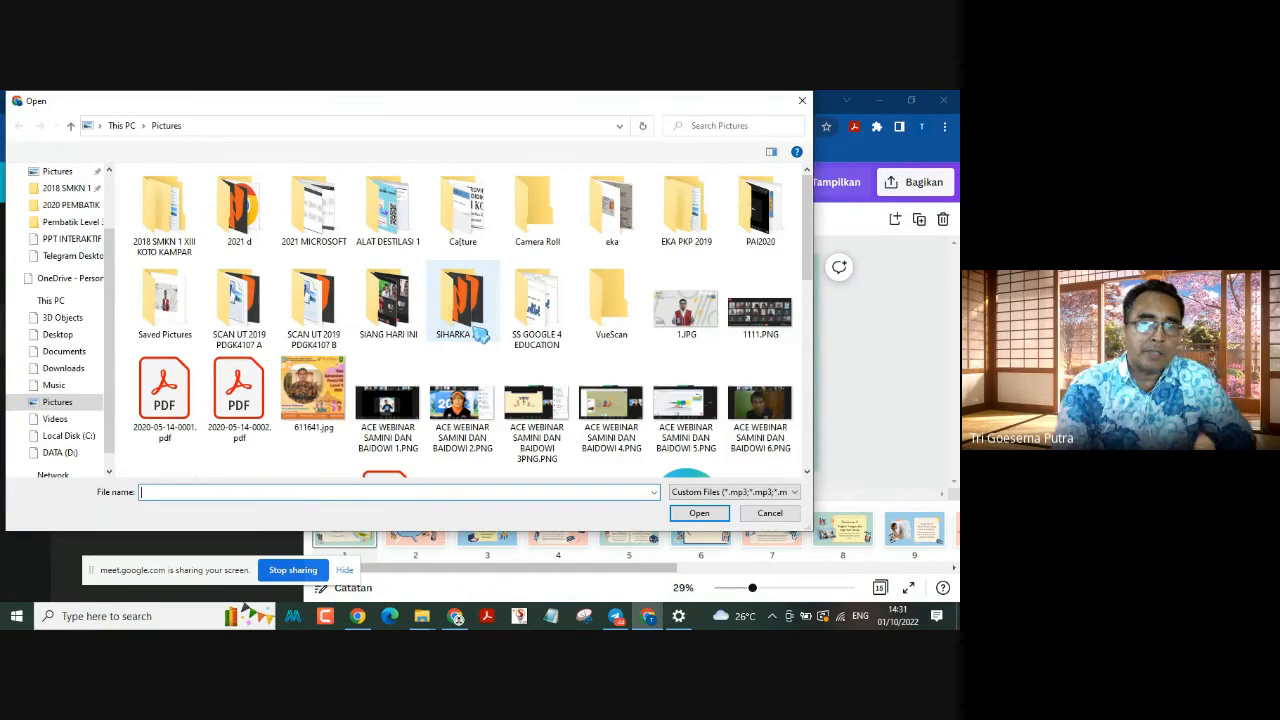
scroll(620, 381, down, 3)
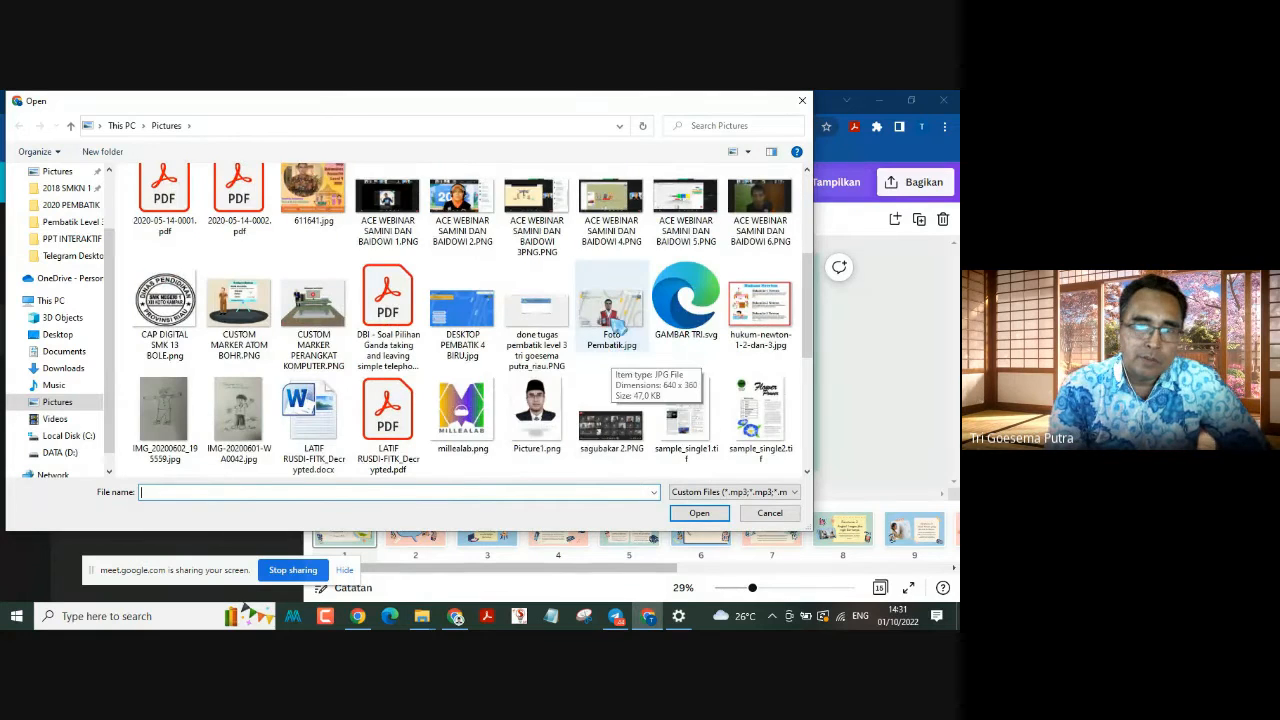
click(612, 318)
double_click(616, 322)
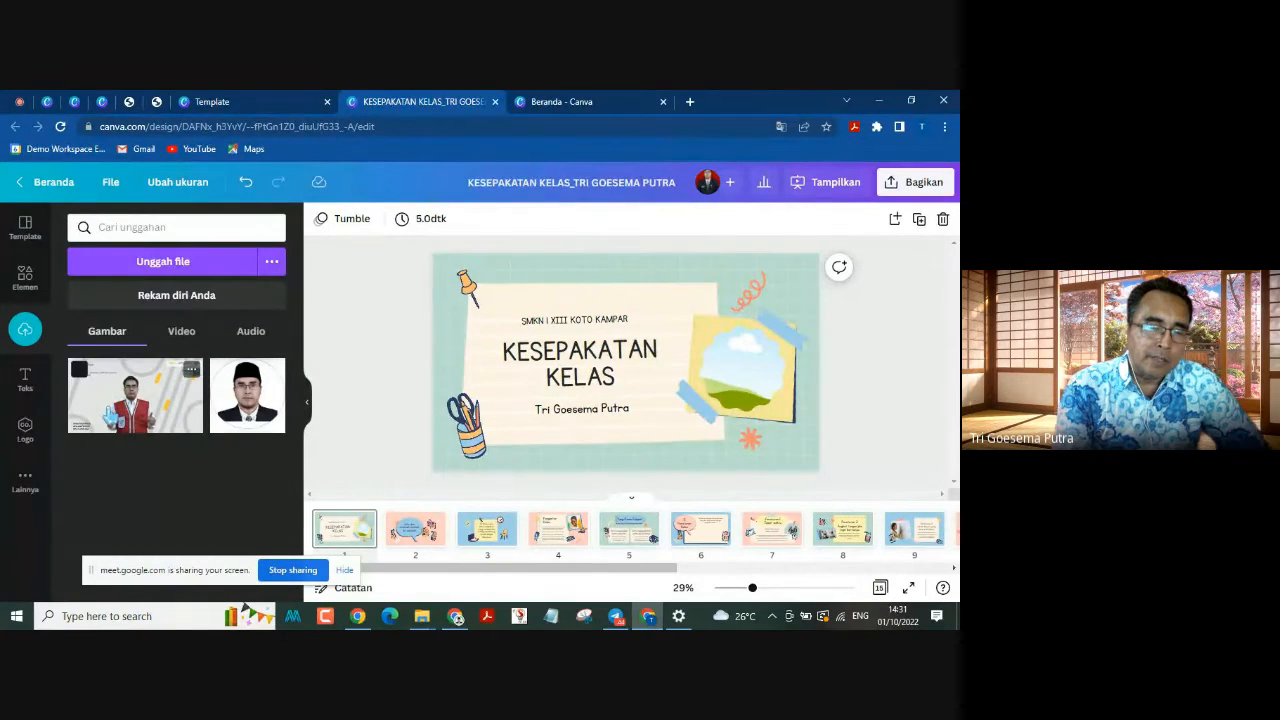
Step: Place the uploaded red-vest photo in the page 1 frame and remove its background with the background remover
mouse_move(104, 410)
mouse_down()
mouse_move(212, 394)
mouse_move(89, 417)
mouse_up()
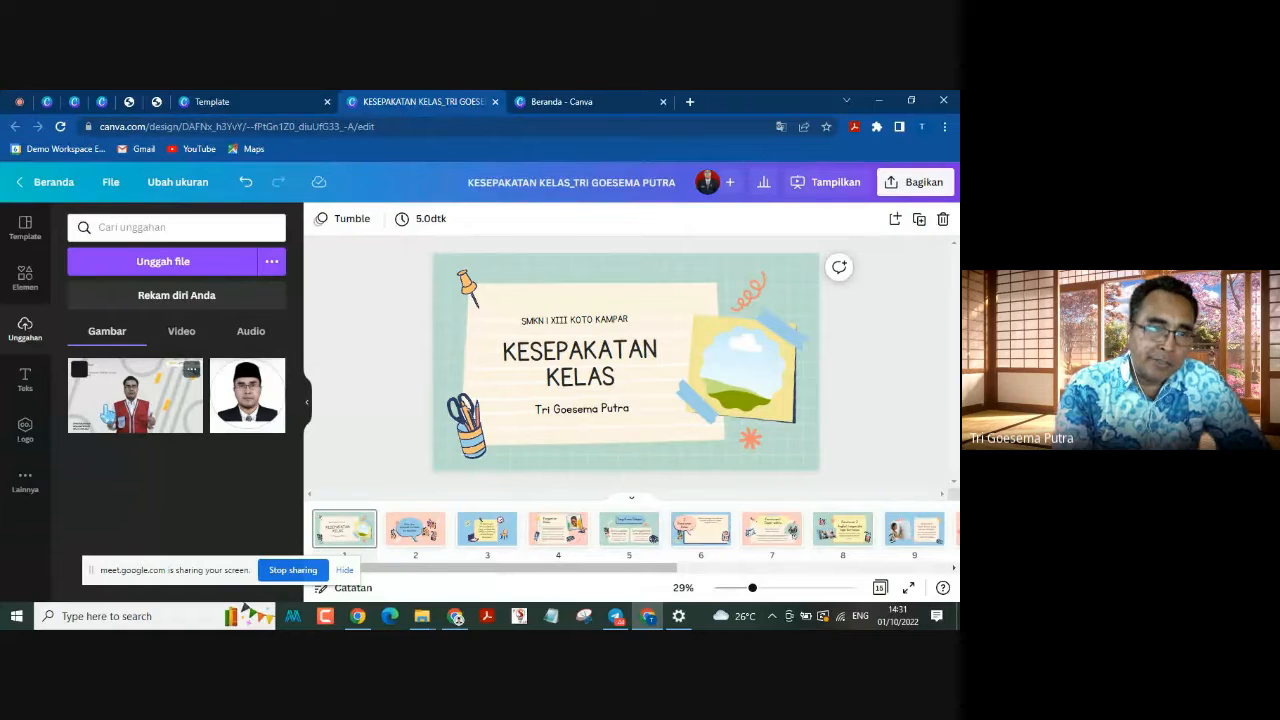
drag(107, 415, 750, 383)
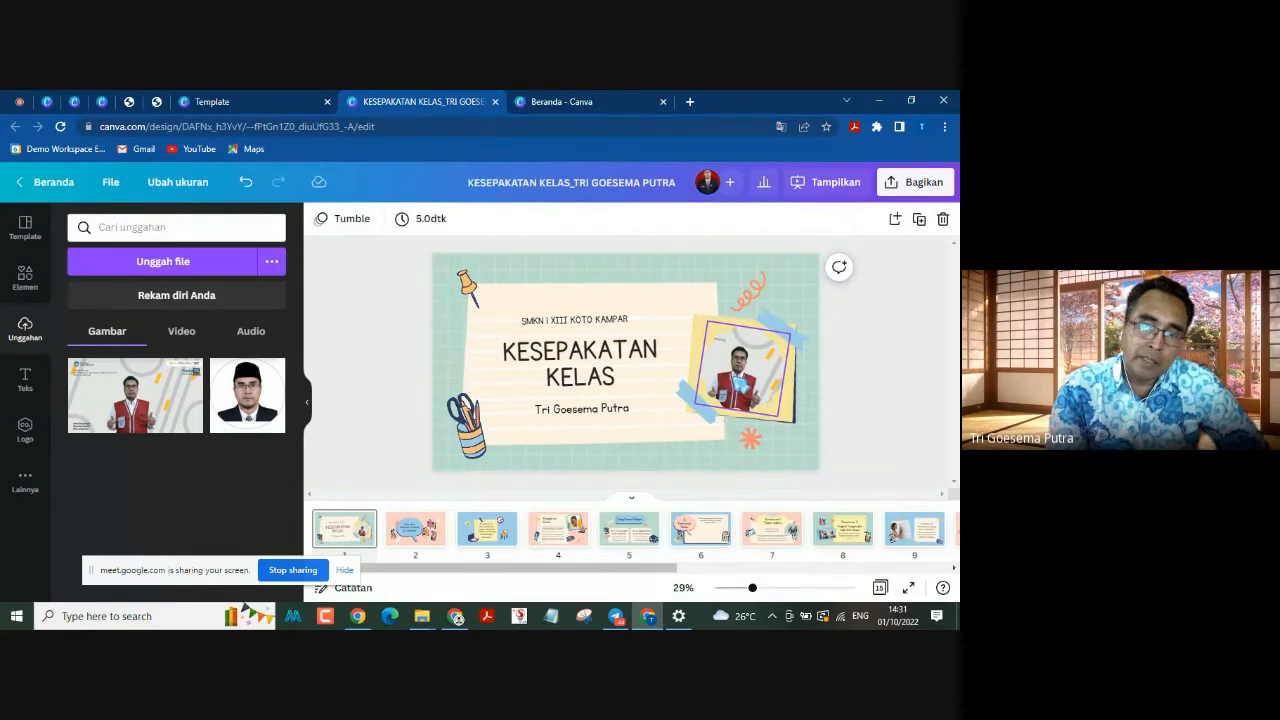
double_click(734, 378)
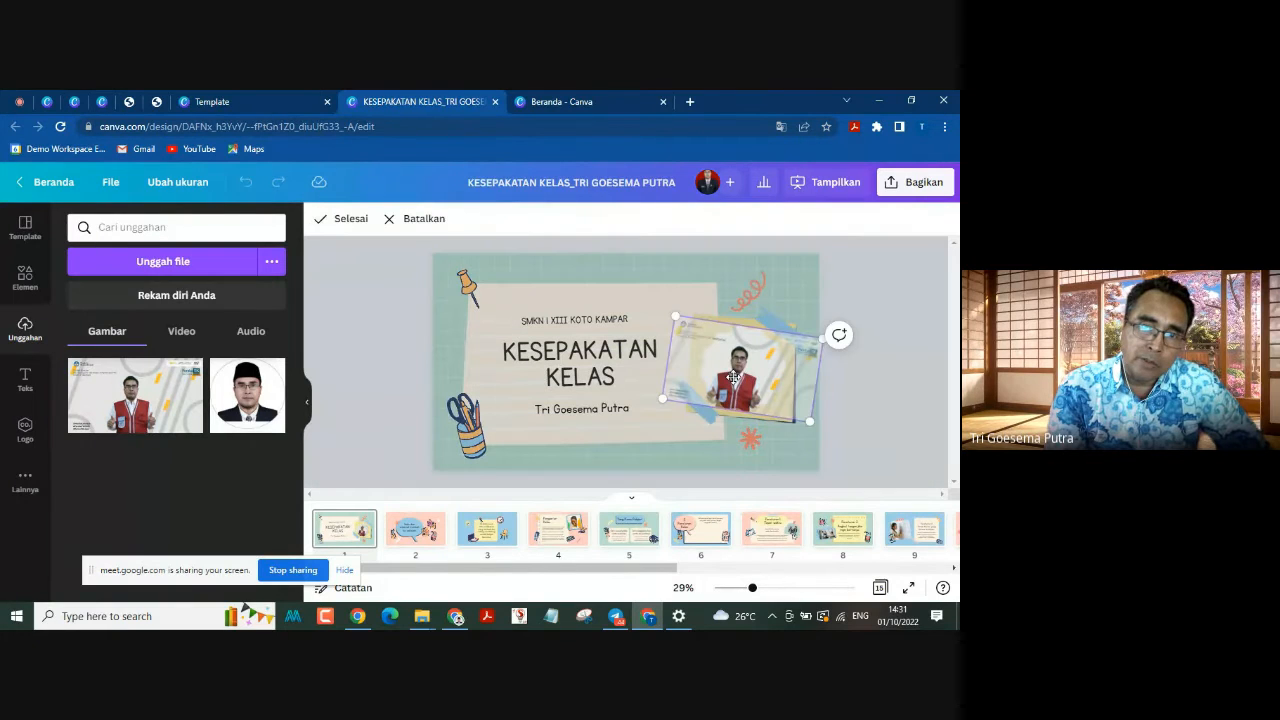
click(874, 303)
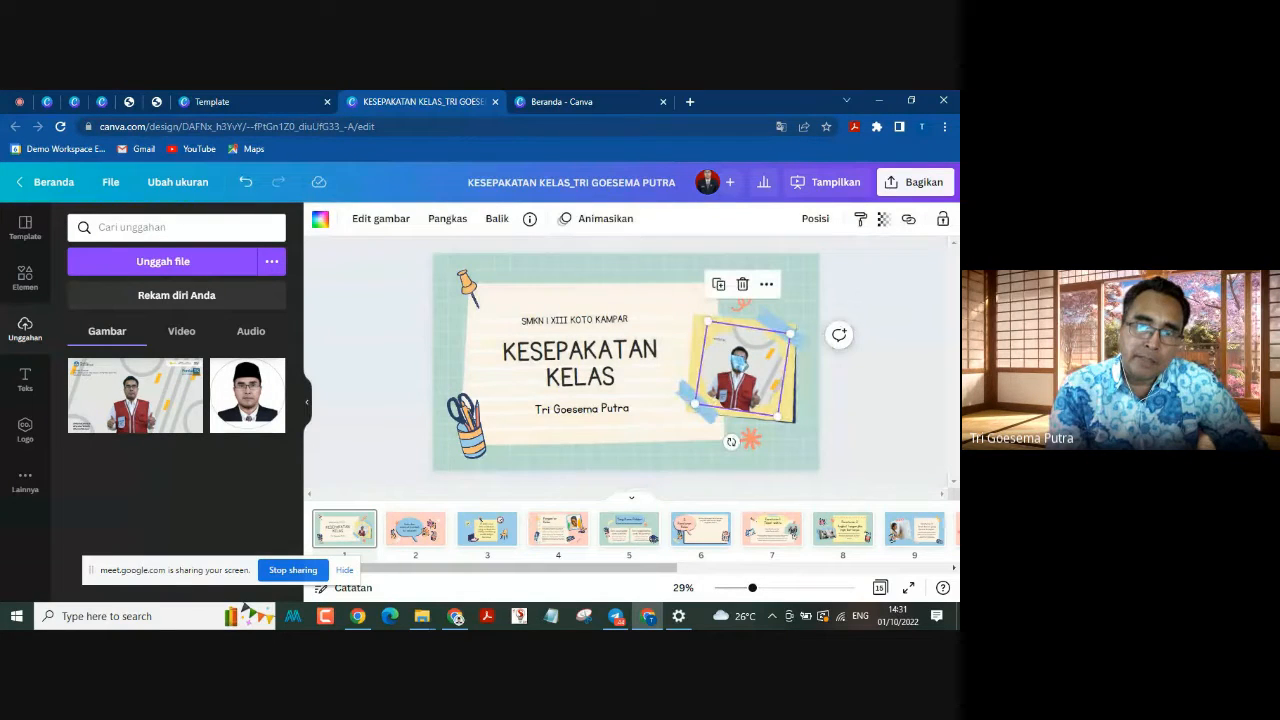
click(399, 226)
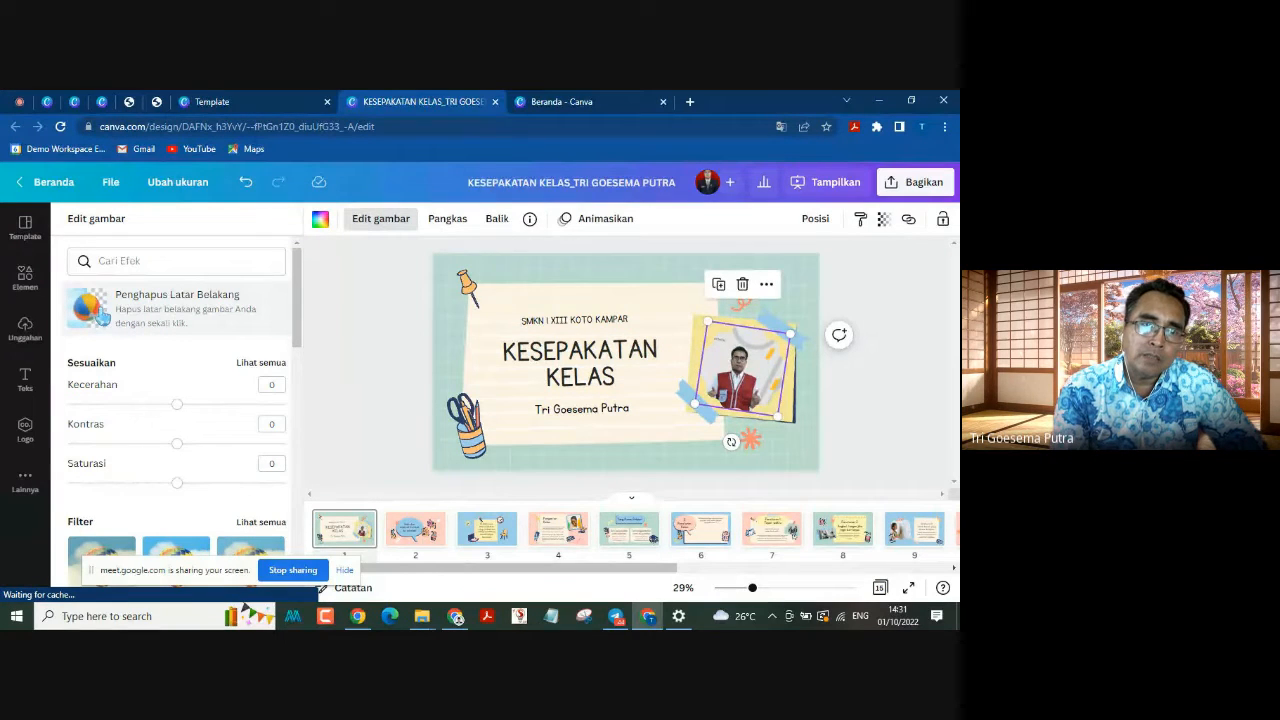
click(101, 317)
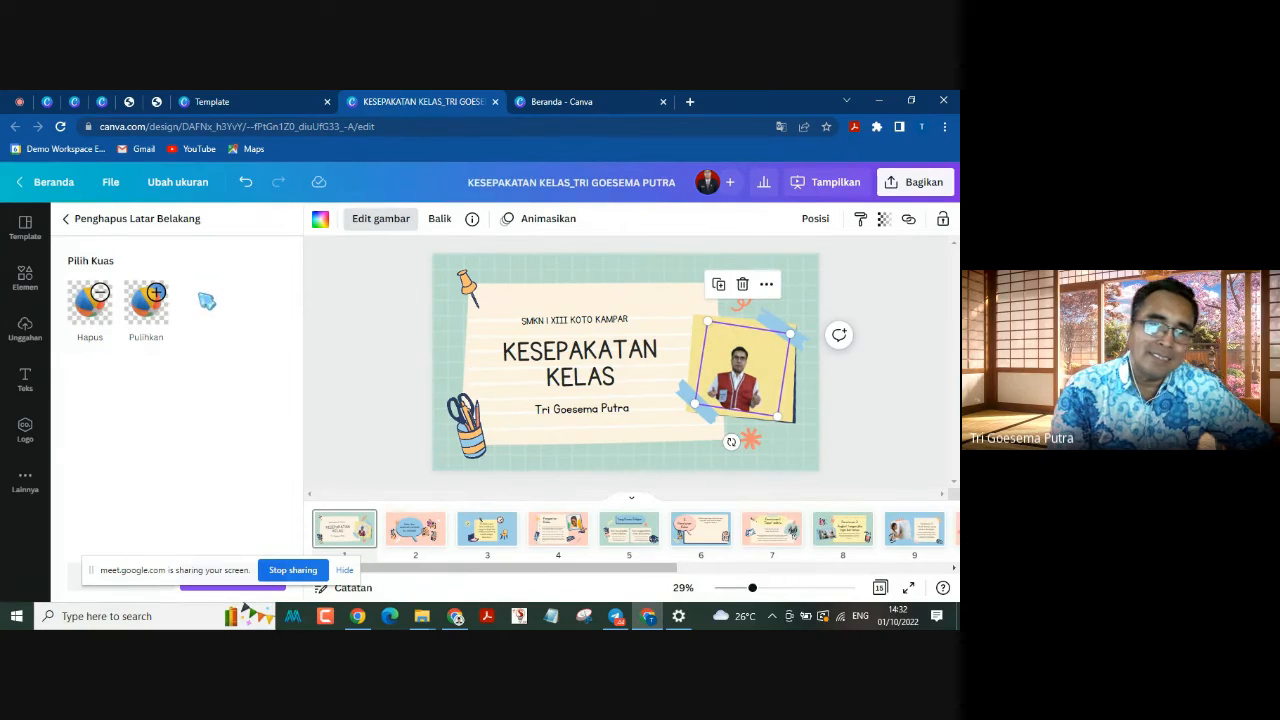
Step: Try filling the page 1 photo frame with the light green document colour and undo the fill
click(320, 220)
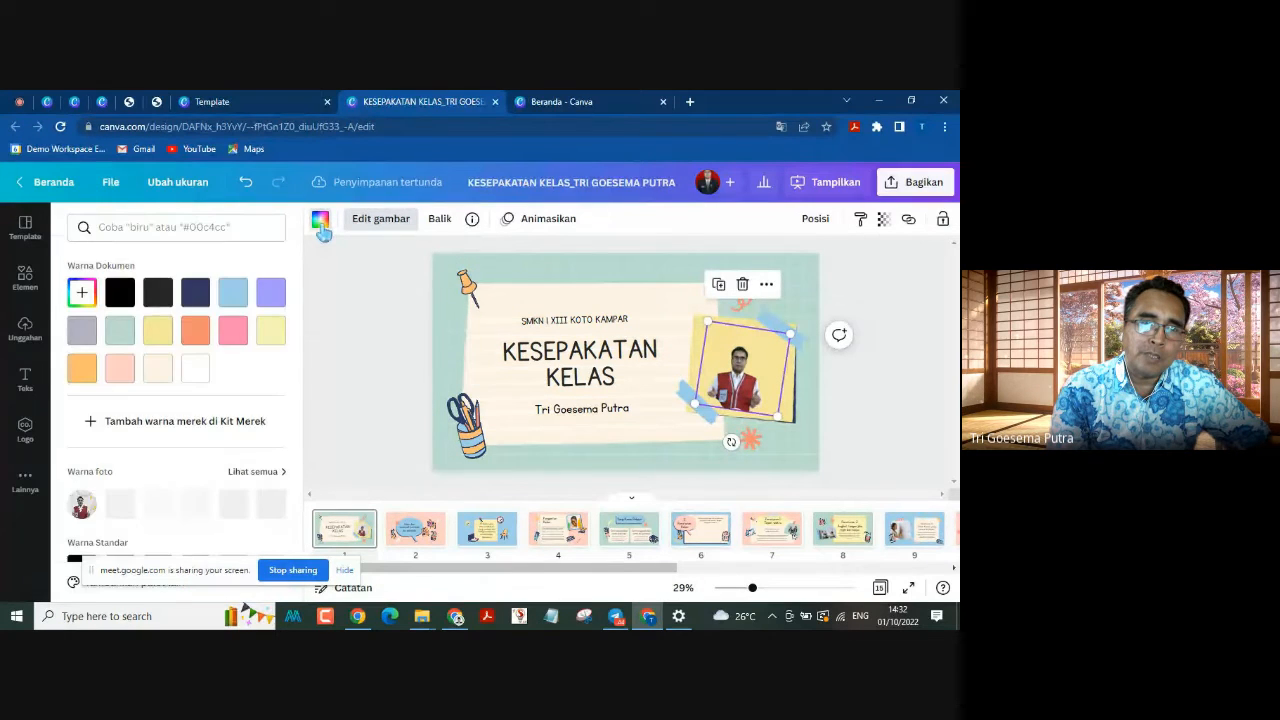
click(120, 332)
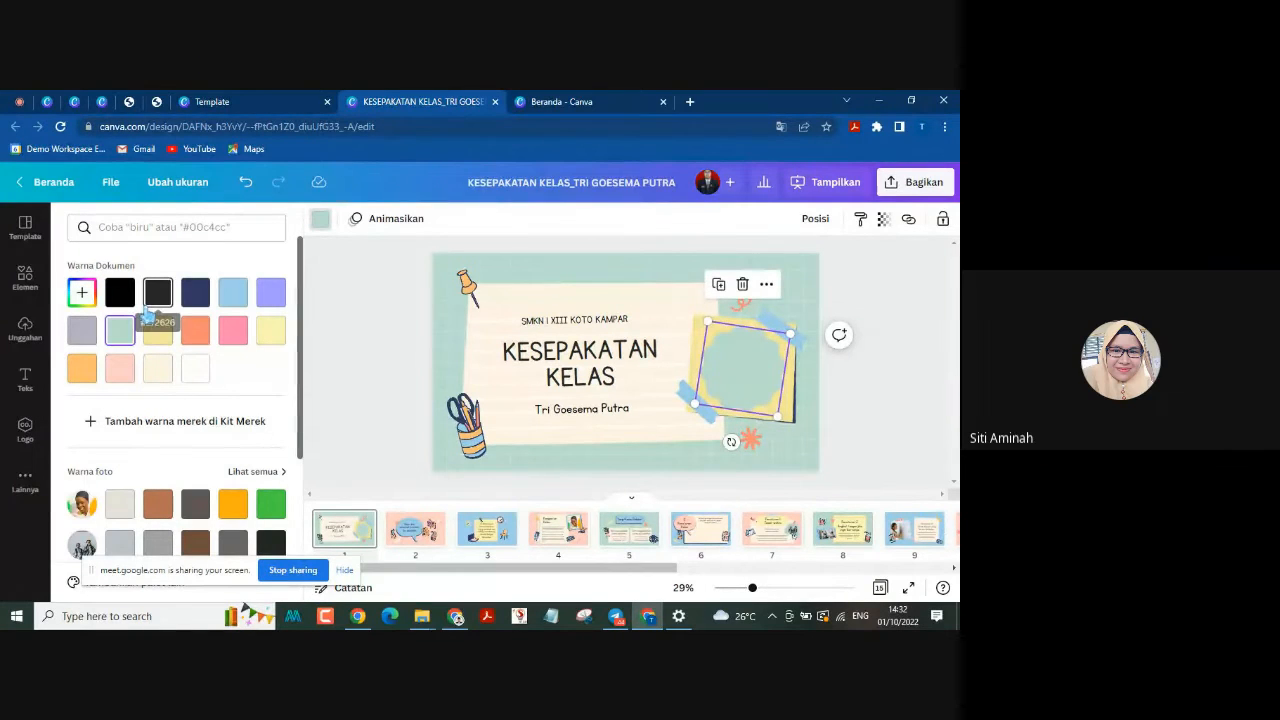
key(ctrl+z)
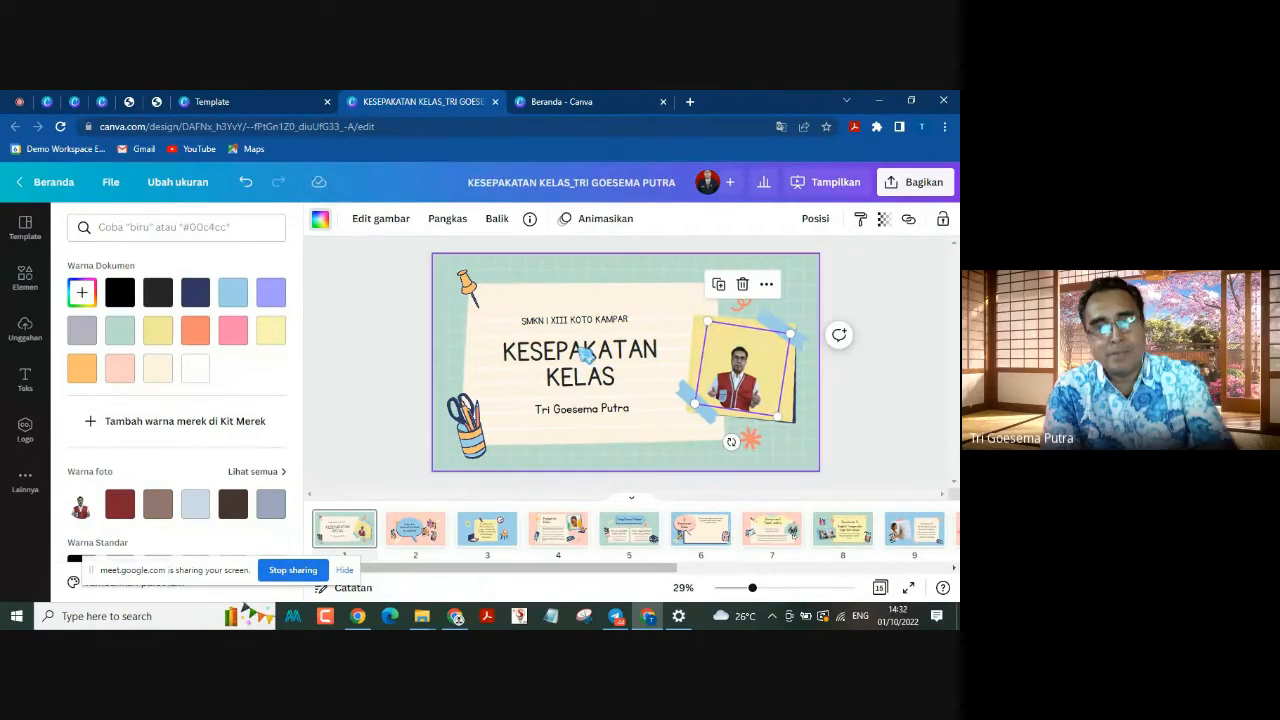
Step: Delete the red-vest photo from the page 1 frame and place the uploaded portrait with the black cap in it
click(743, 287)
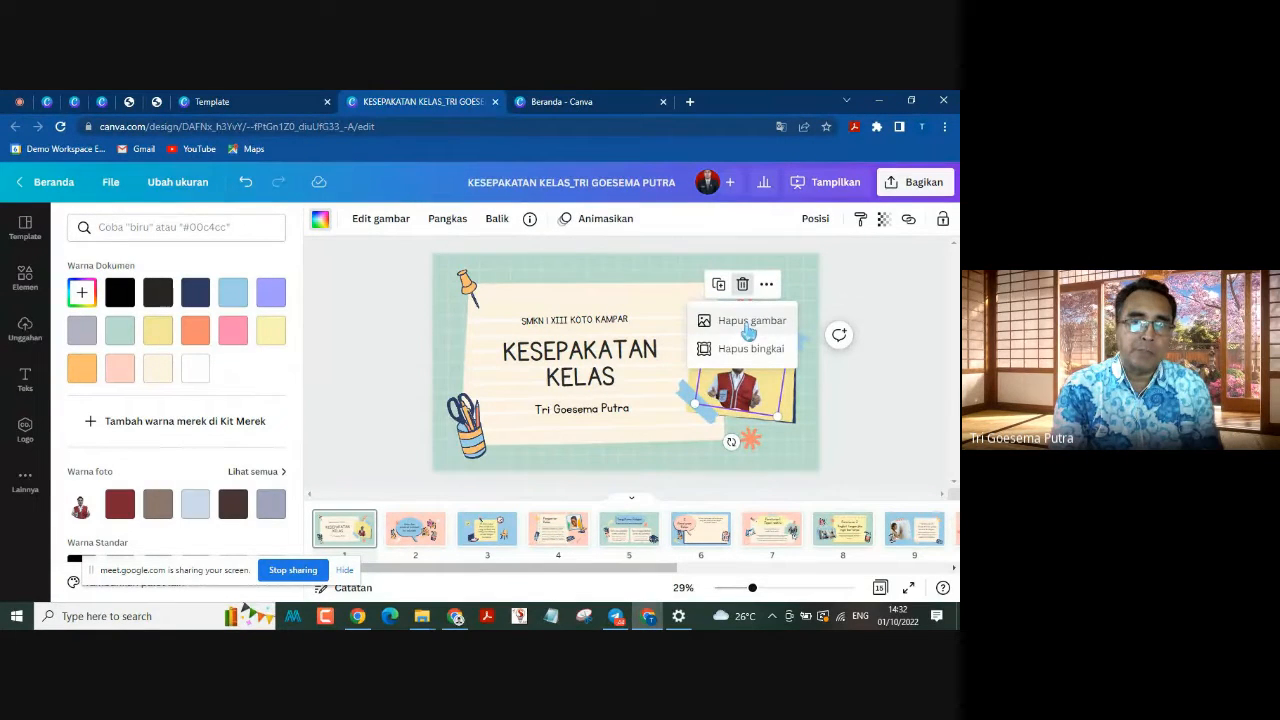
click(748, 325)
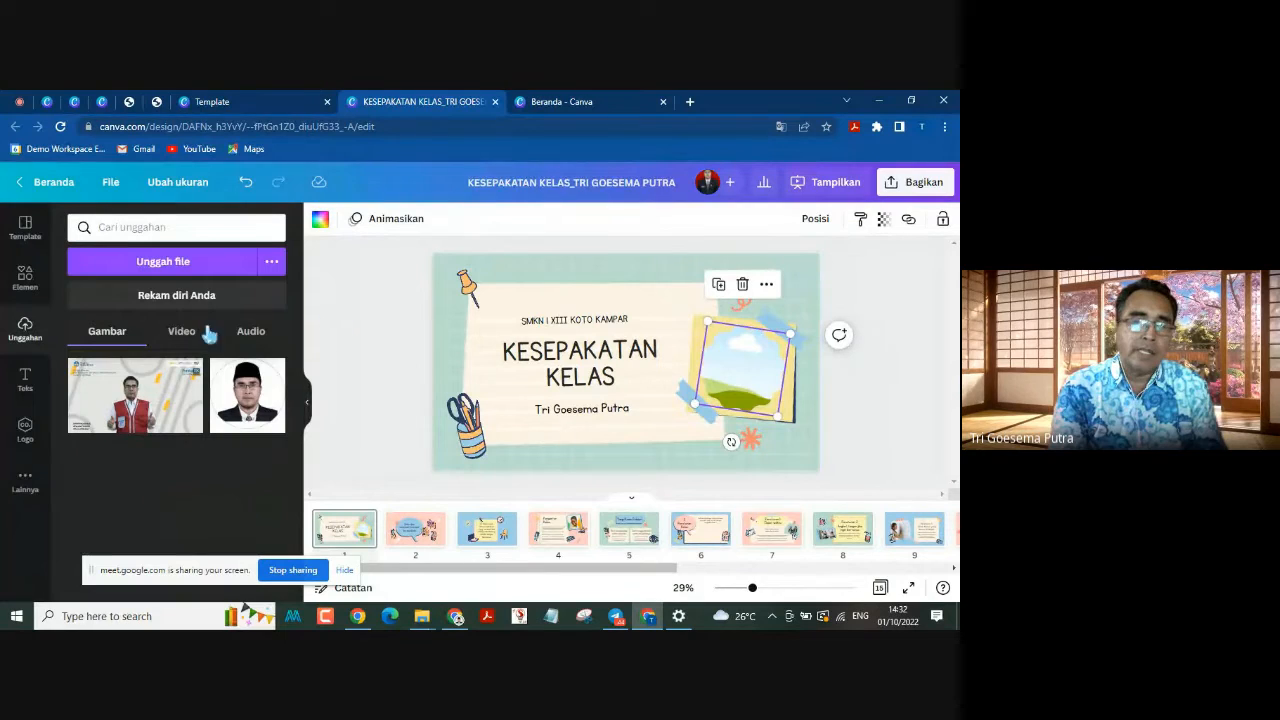
drag(250, 395, 736, 368)
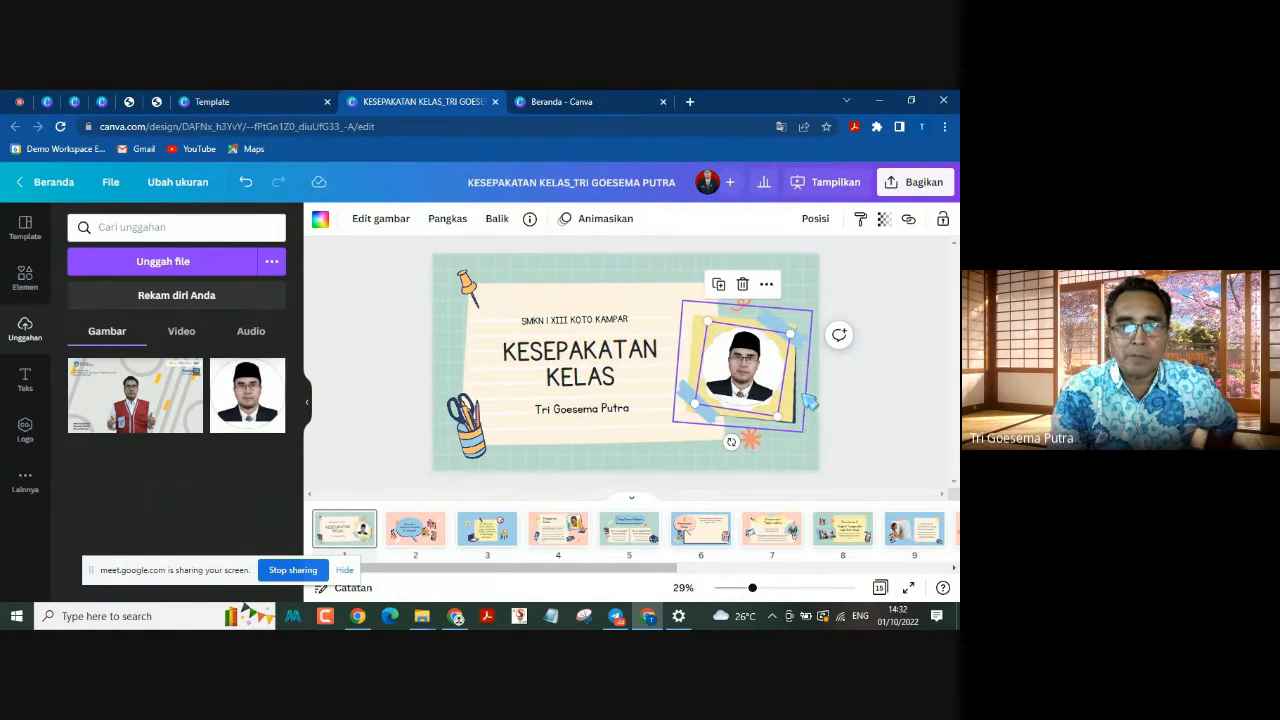
click(905, 364)
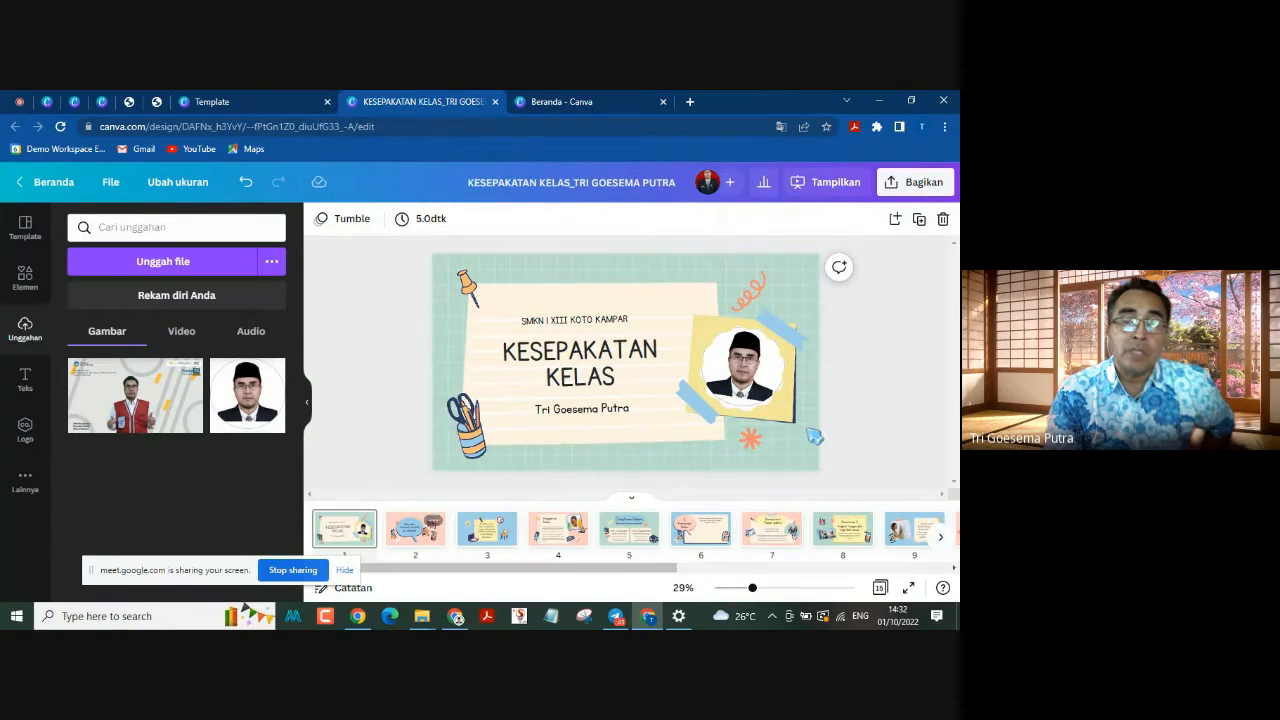
click(752, 371)
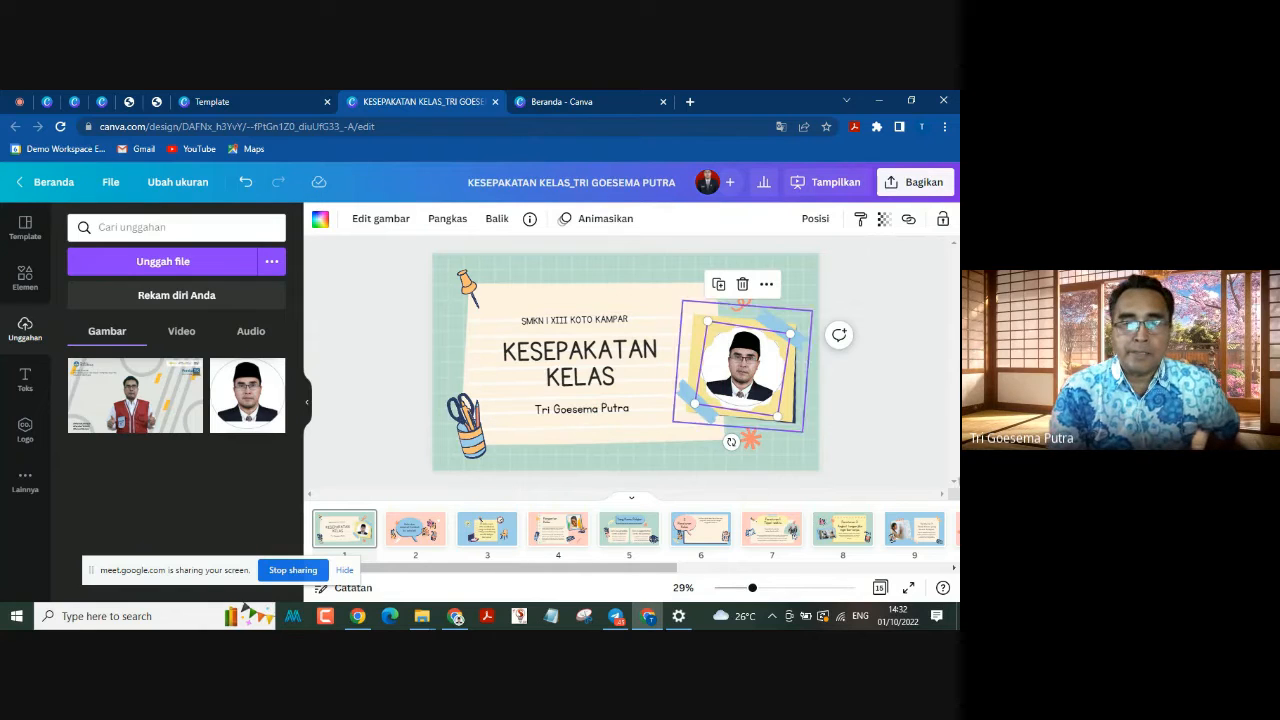
click(899, 426)
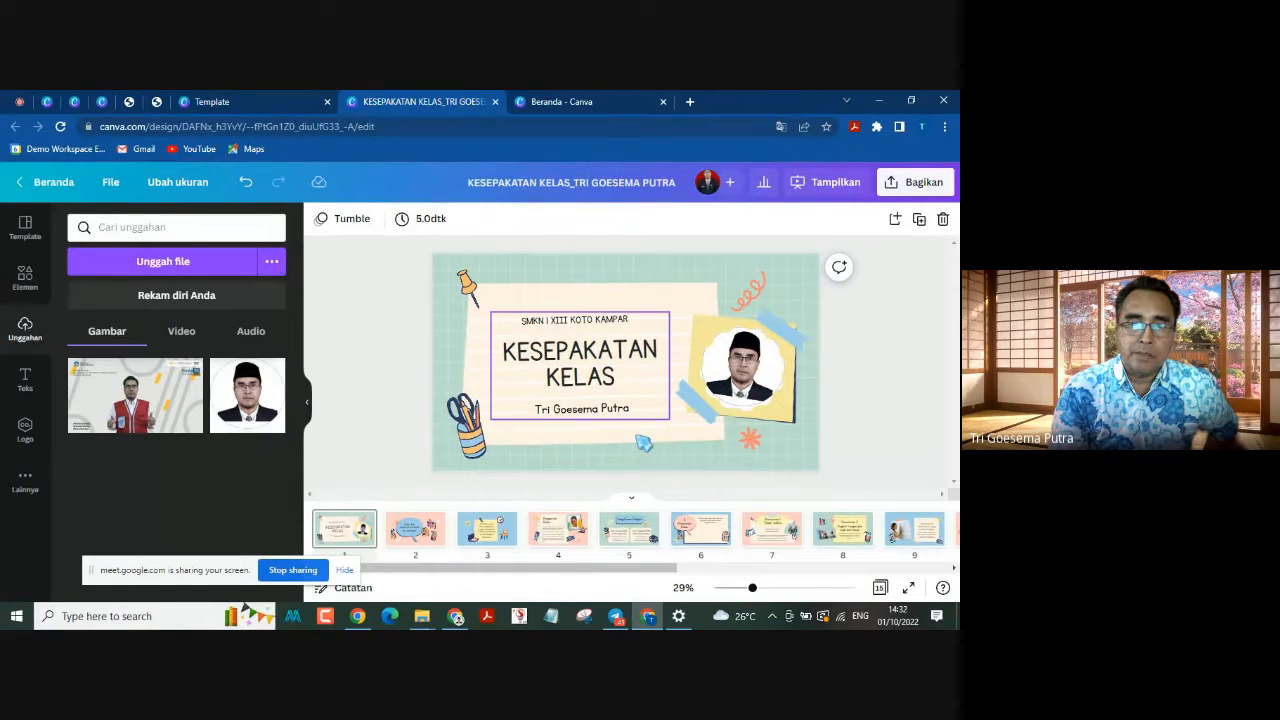
Step: Delete the pencil holder illustration beside the speech bubble on page 2
click(403, 538)
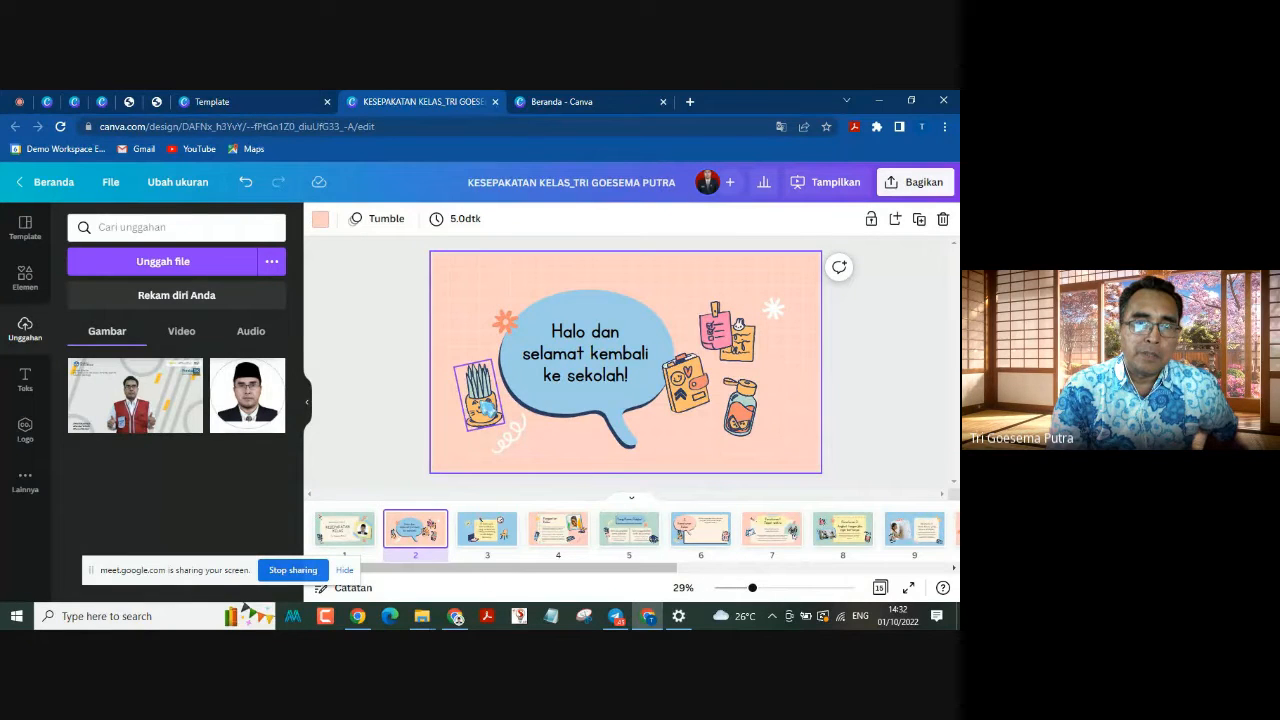
click(475, 430)
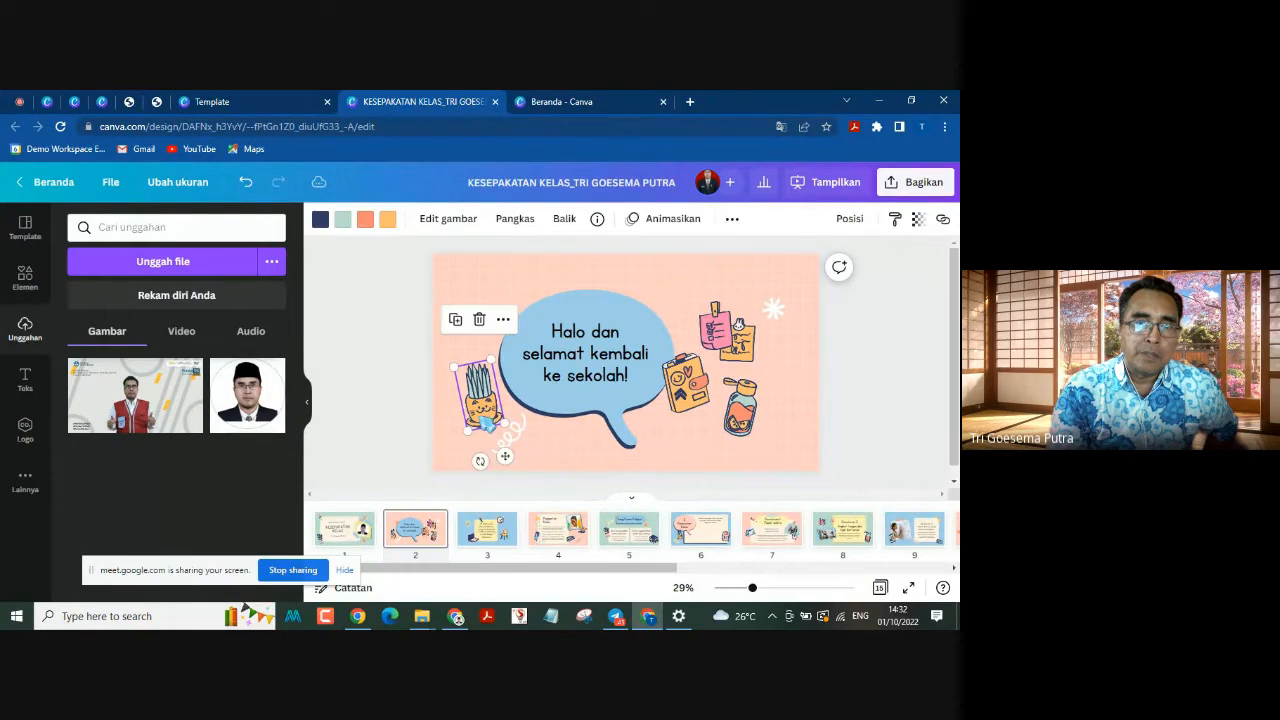
click(478, 322)
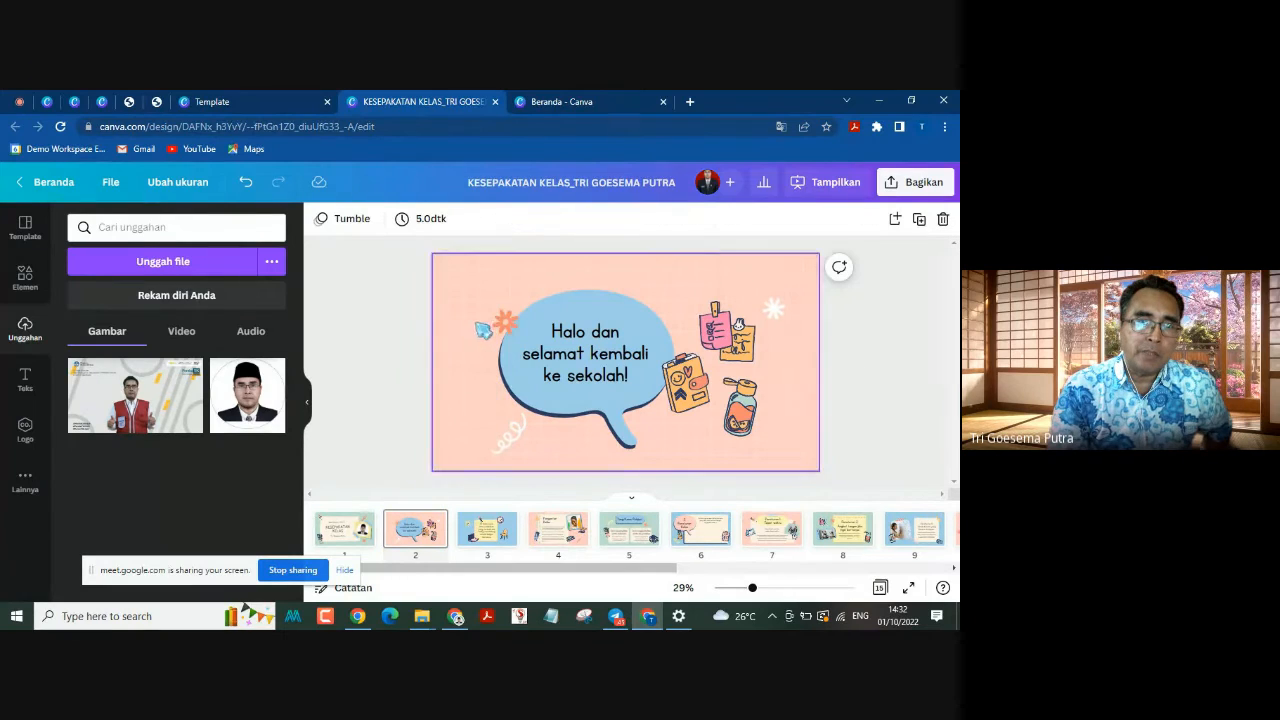
Step: Search the elements for "teacher", place the male teacher in a khaki uniform beside the speech bubble on page 2, and enlarge him
click(27, 285)
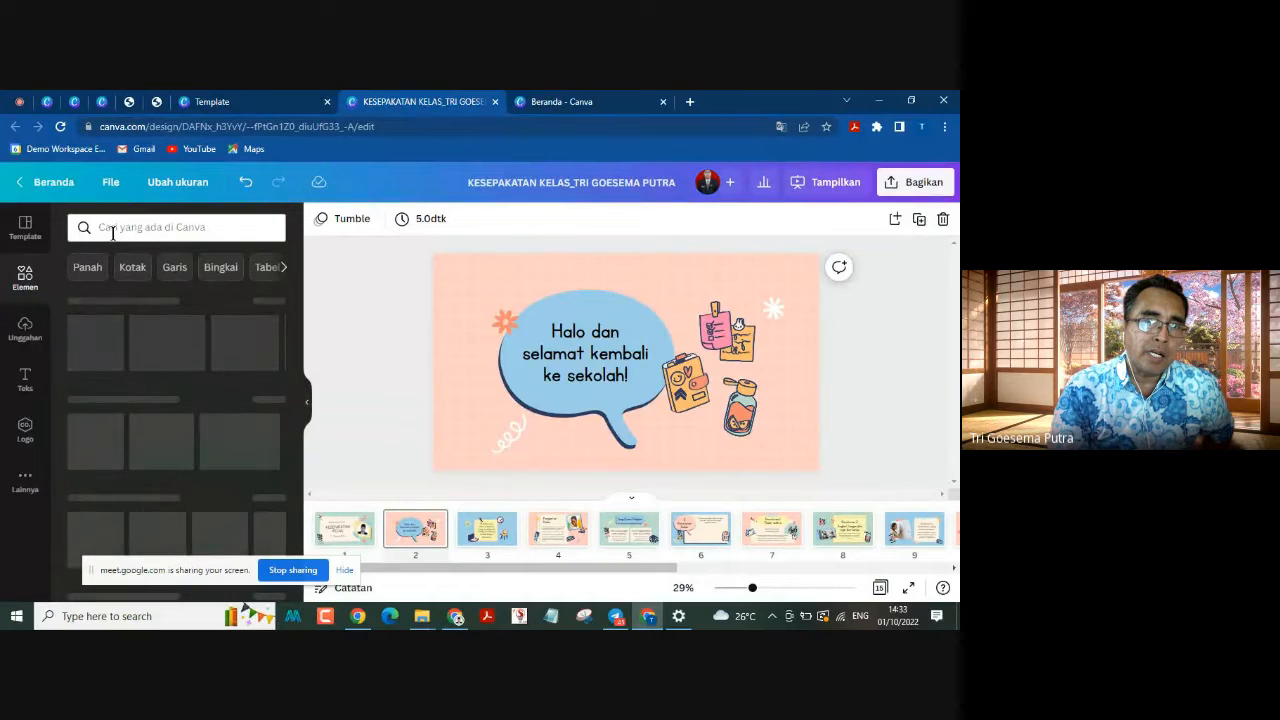
click(112, 228)
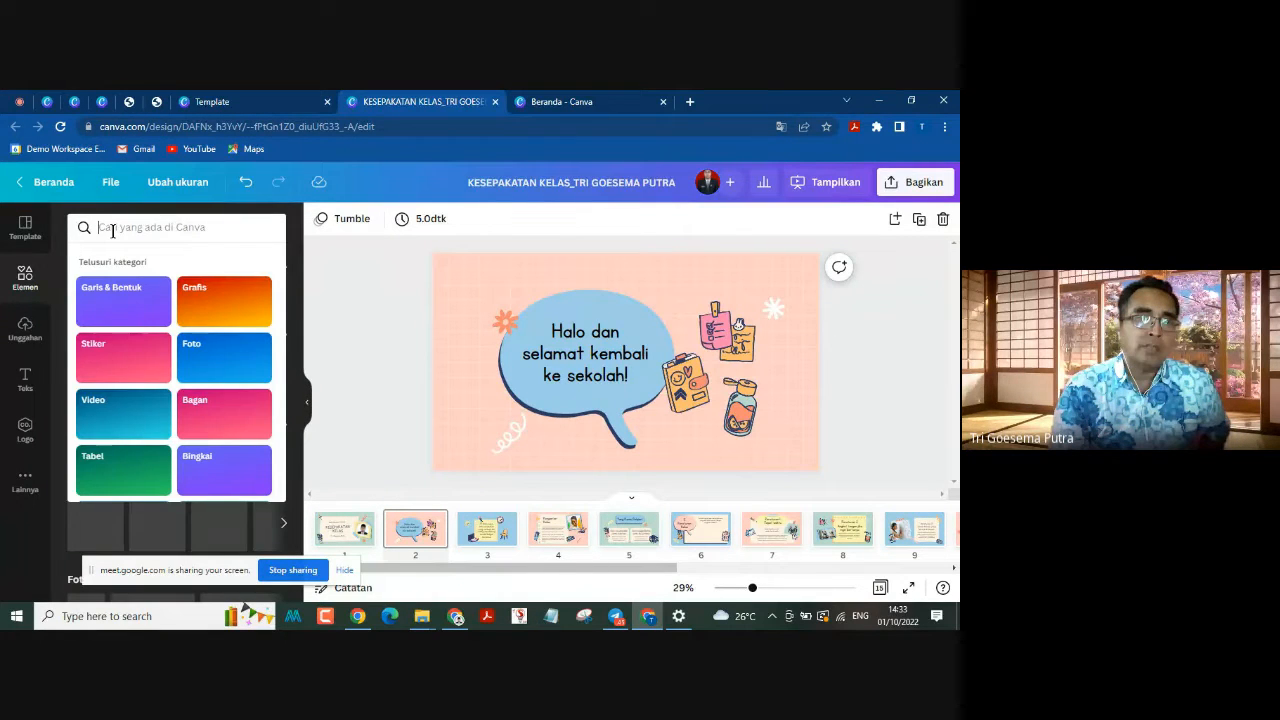
text(teacher)
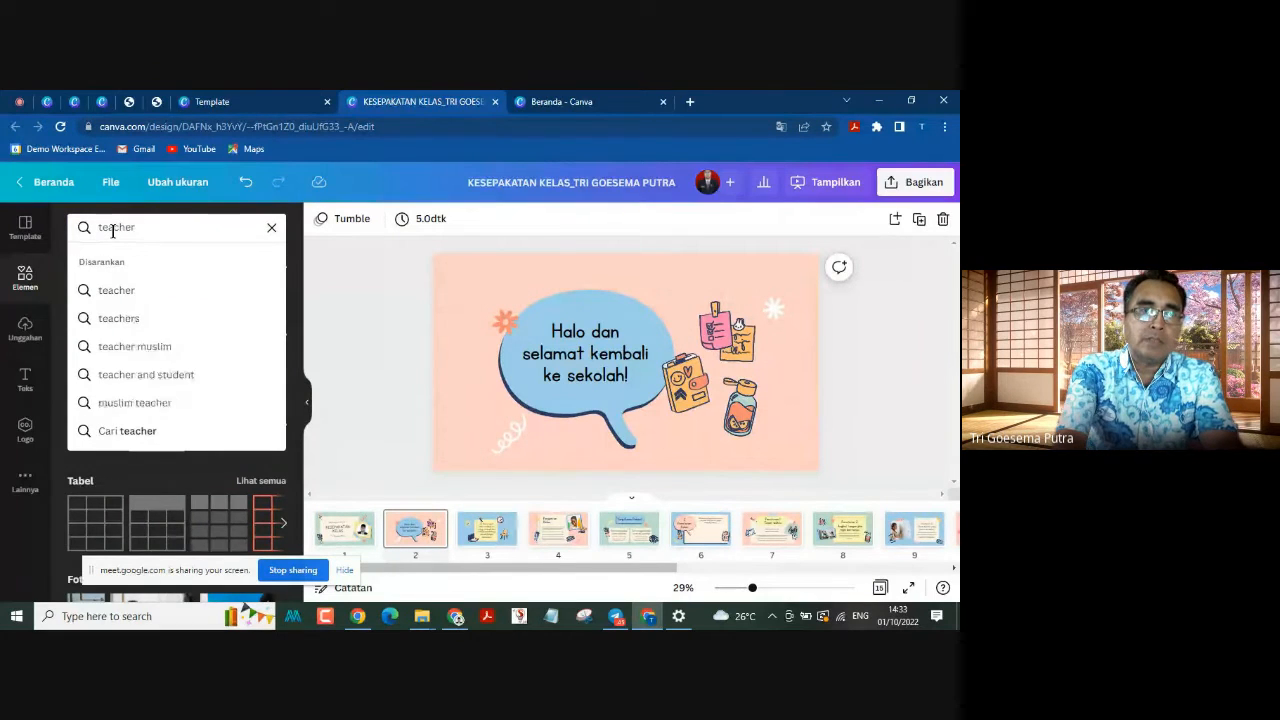
key(Return)
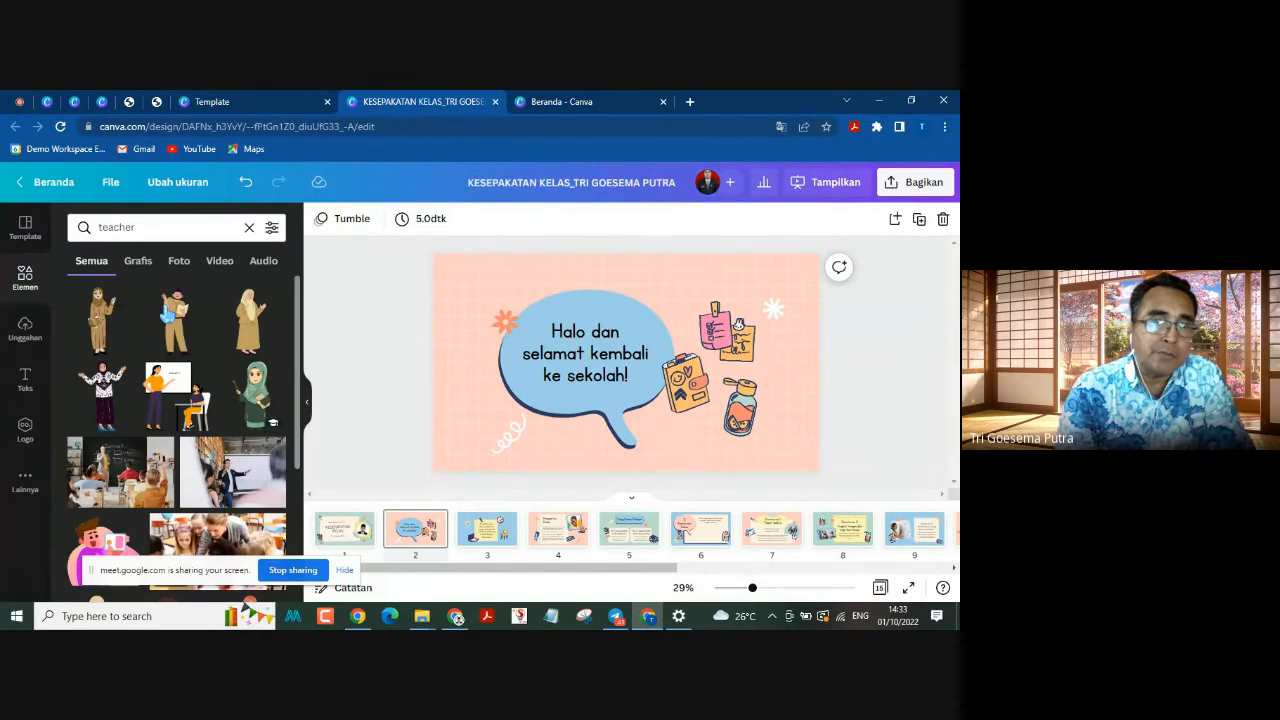
drag(178, 318, 468, 370)
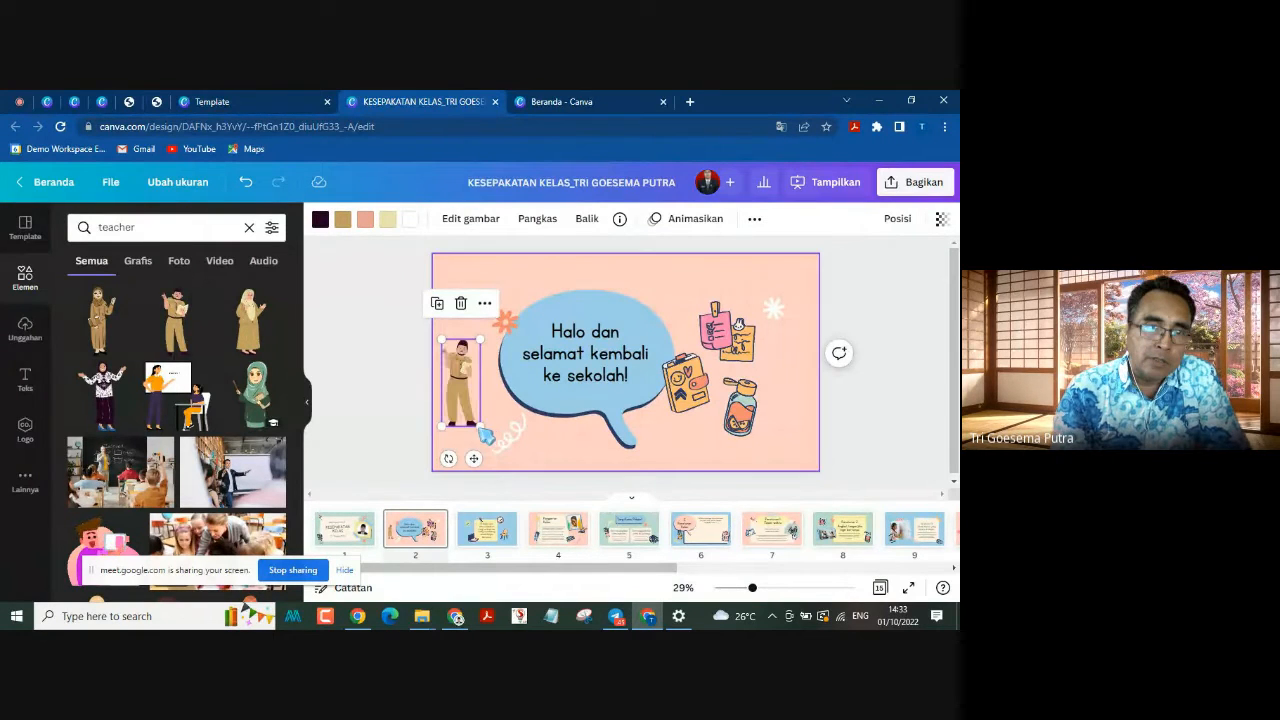
drag(480, 428, 568, 487)
drag(468, 430, 480, 399)
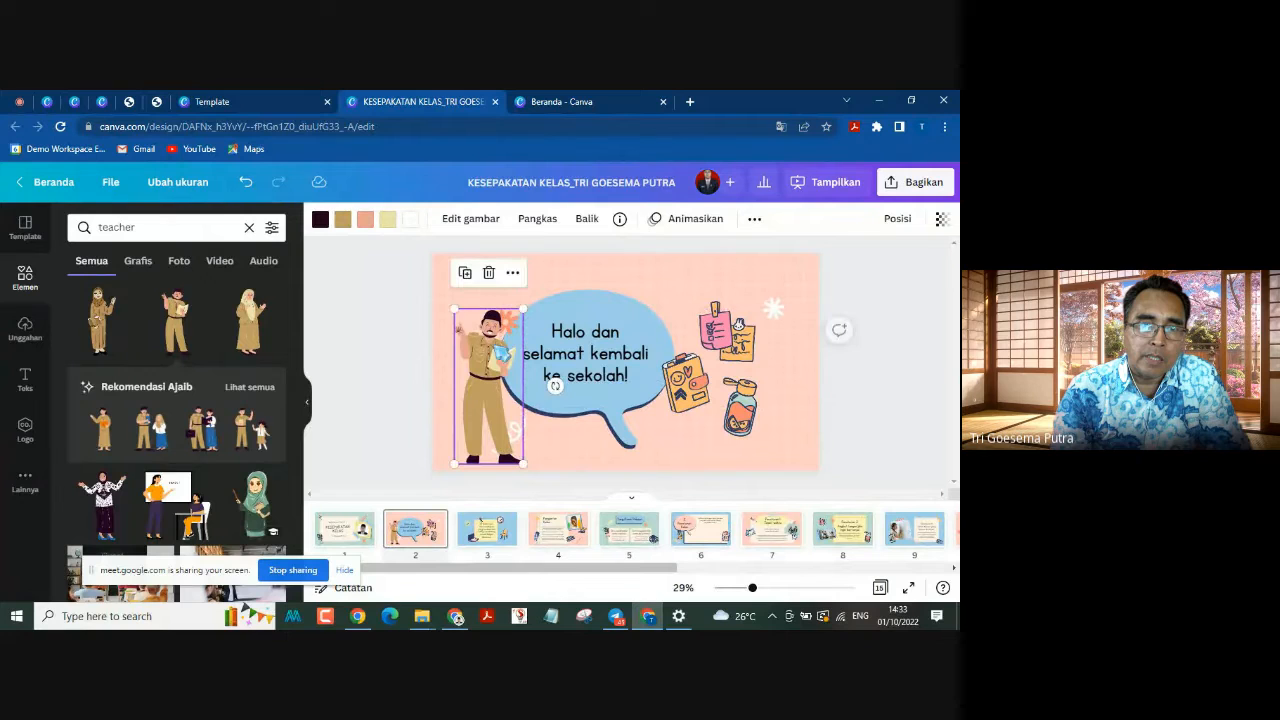
Step: Lower the teacher so his feet run off the page 2 bottom edge, and move the orange flower to the speech bubble's upper-left edge
click(393, 327)
mouse_move(518, 314)
mouse_down()
mouse_move(518, 334)
mouse_move(508, 322)
mouse_move(531, 301)
mouse_up()
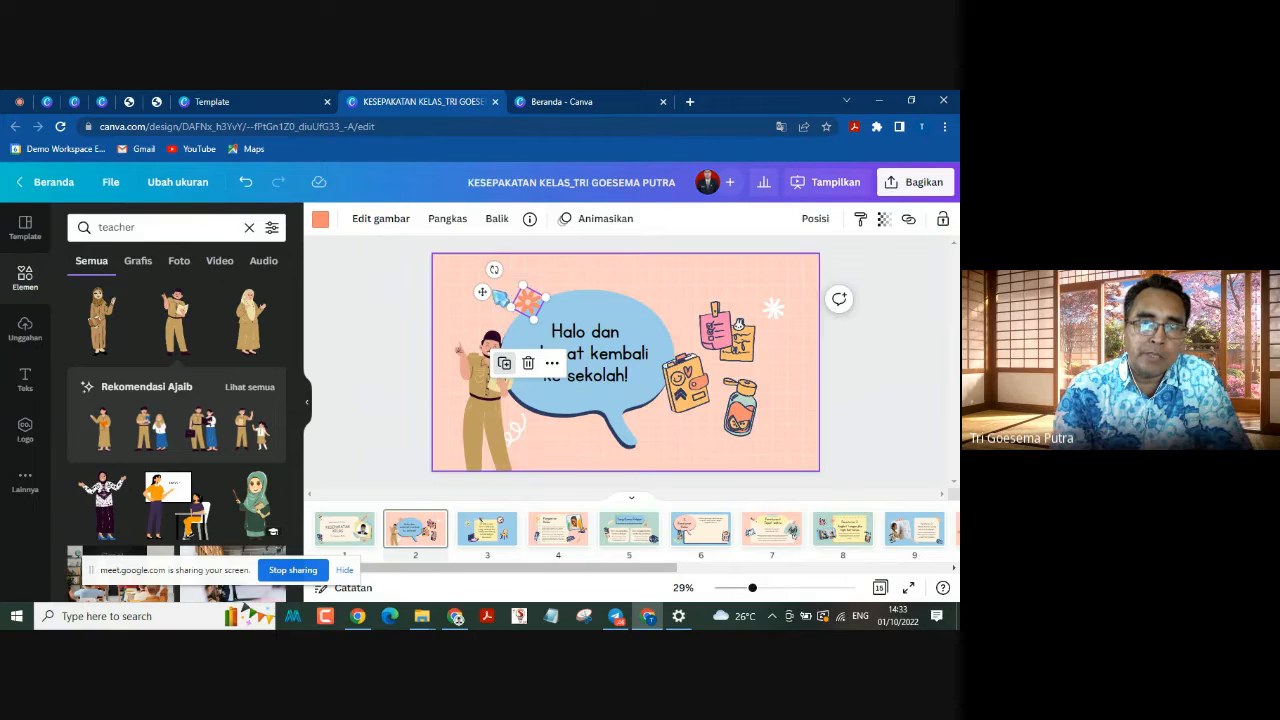
click(417, 354)
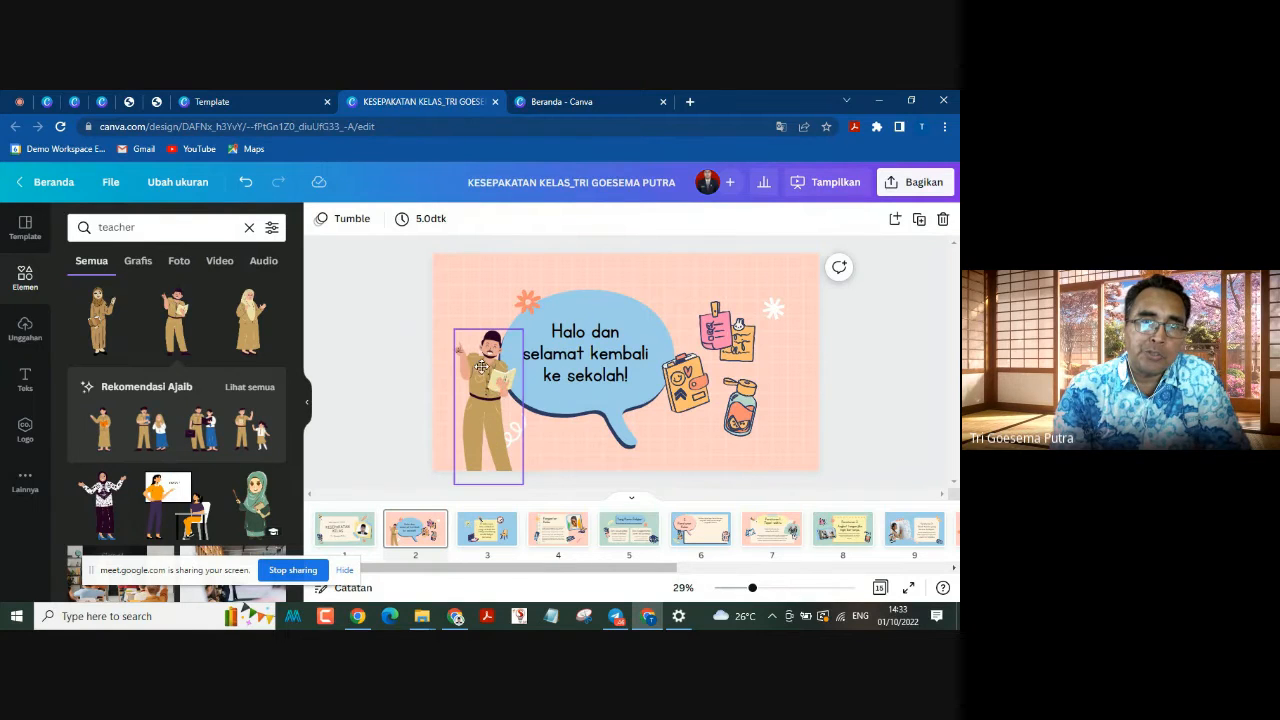
Step: Raise the male teacher on page 2 until his shoes are fully inside the page's bottom edge
drag(482, 367, 483, 375)
click(396, 369)
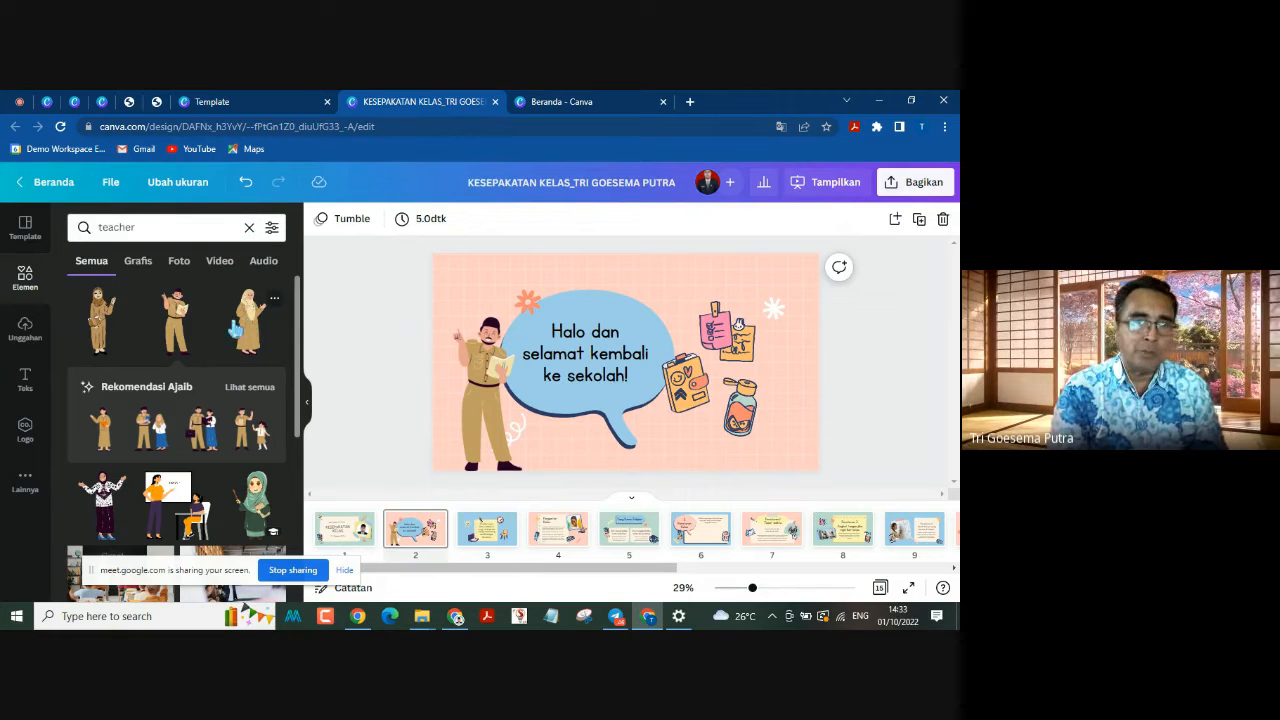
Step: Search the elements for "guru", place the female teacher in the brown hijab near page 2's right edge, and enlarge her slightly
click(249, 227)
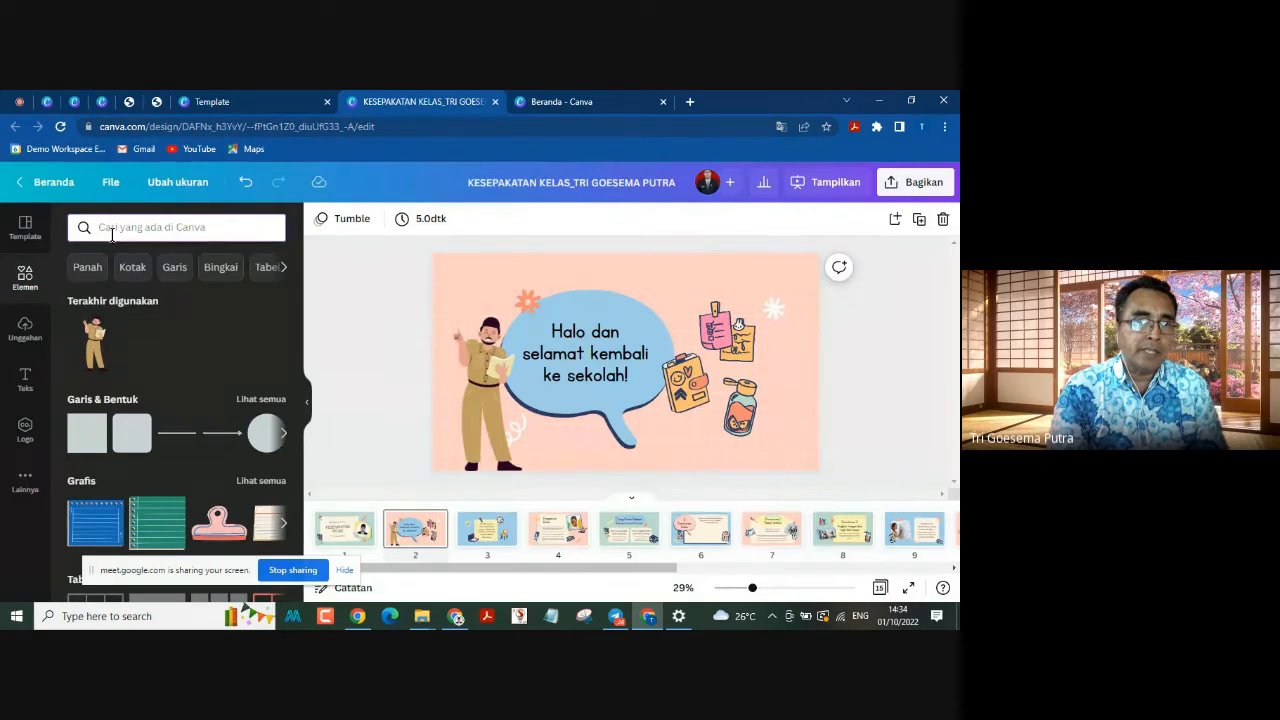
text(g)
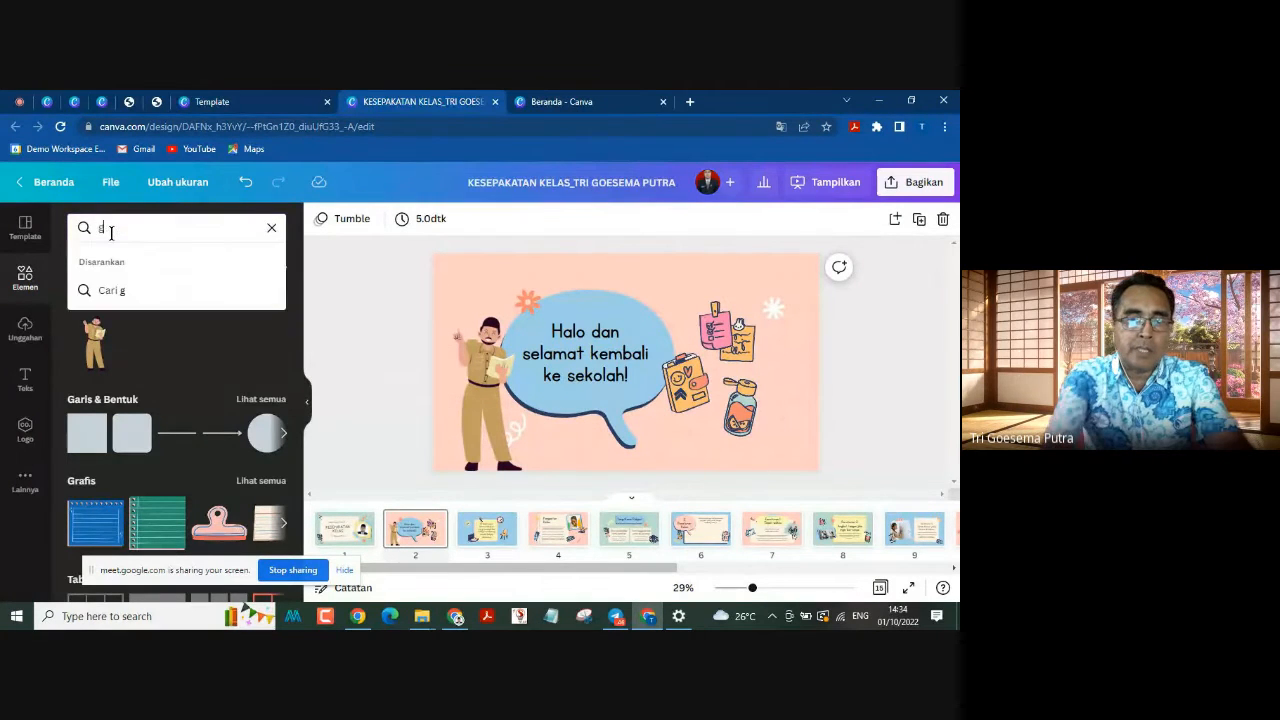
text(uru)
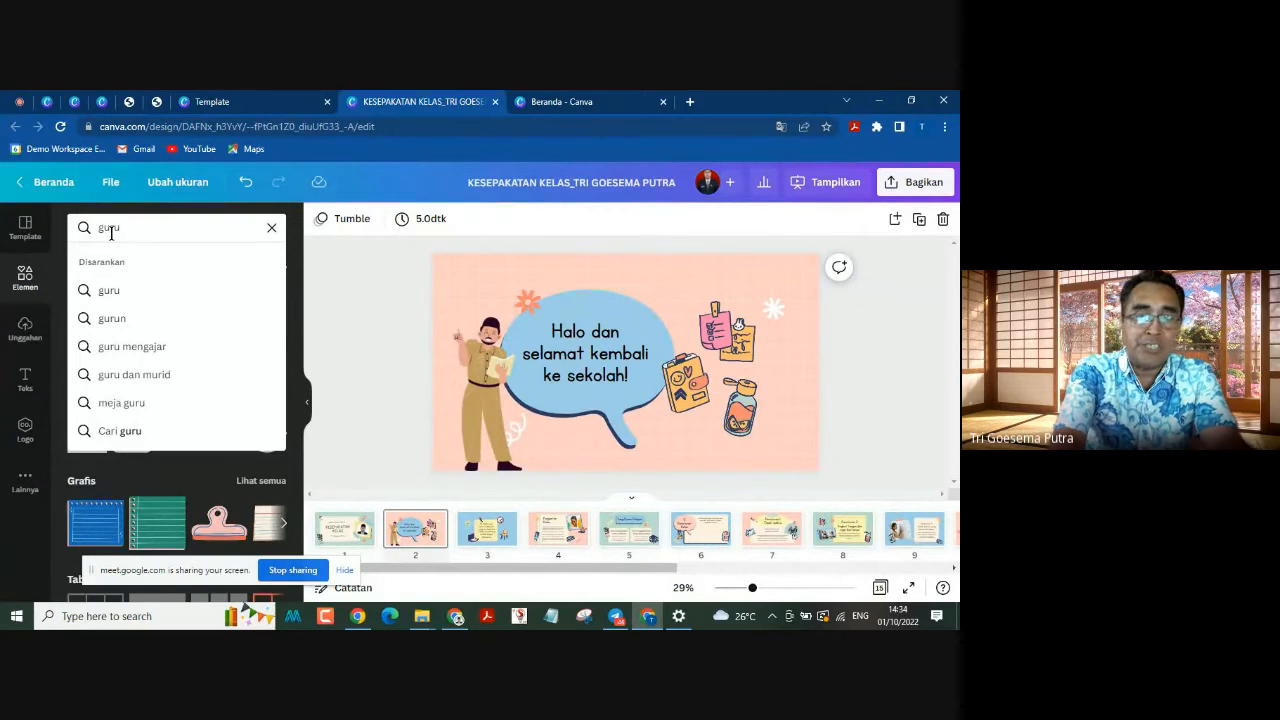
key(Return)
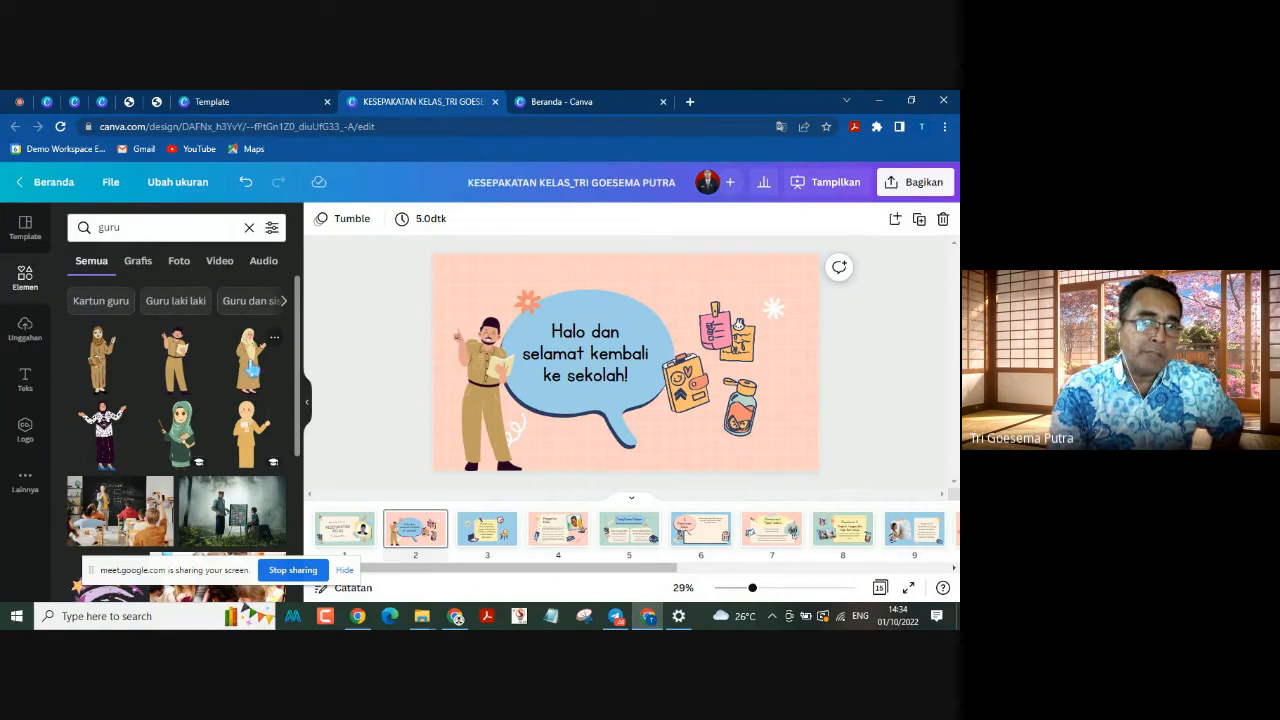
mouse_move(267, 378)
mouse_down()
mouse_move(430, 375)
mouse_move(530, 390)
mouse_move(258, 370)
mouse_up()
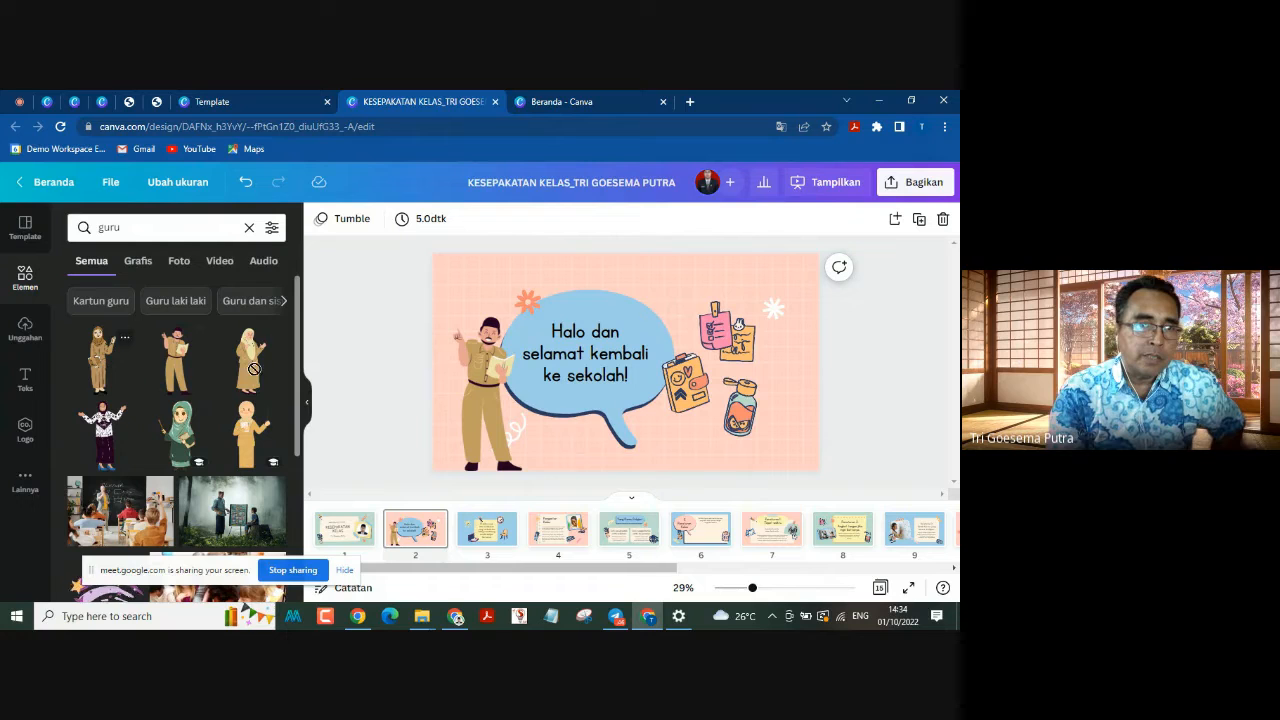
drag(100, 360, 588, 488)
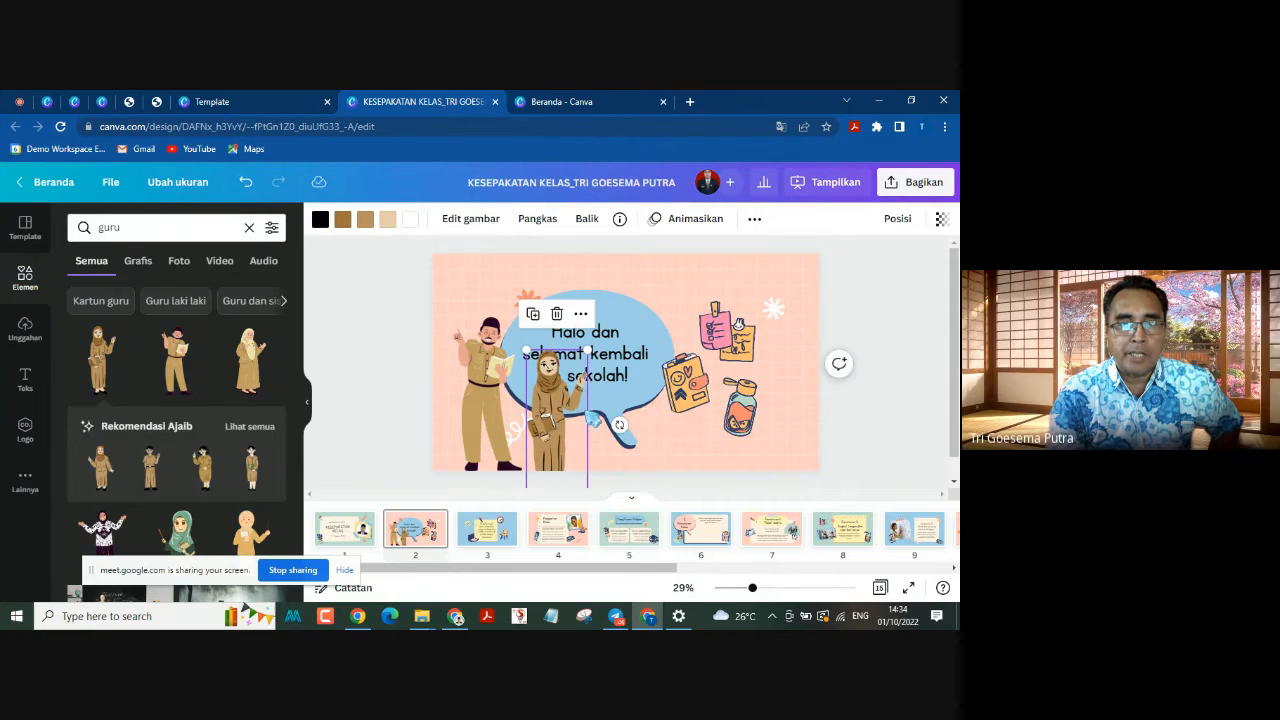
drag(595, 418, 787, 408)
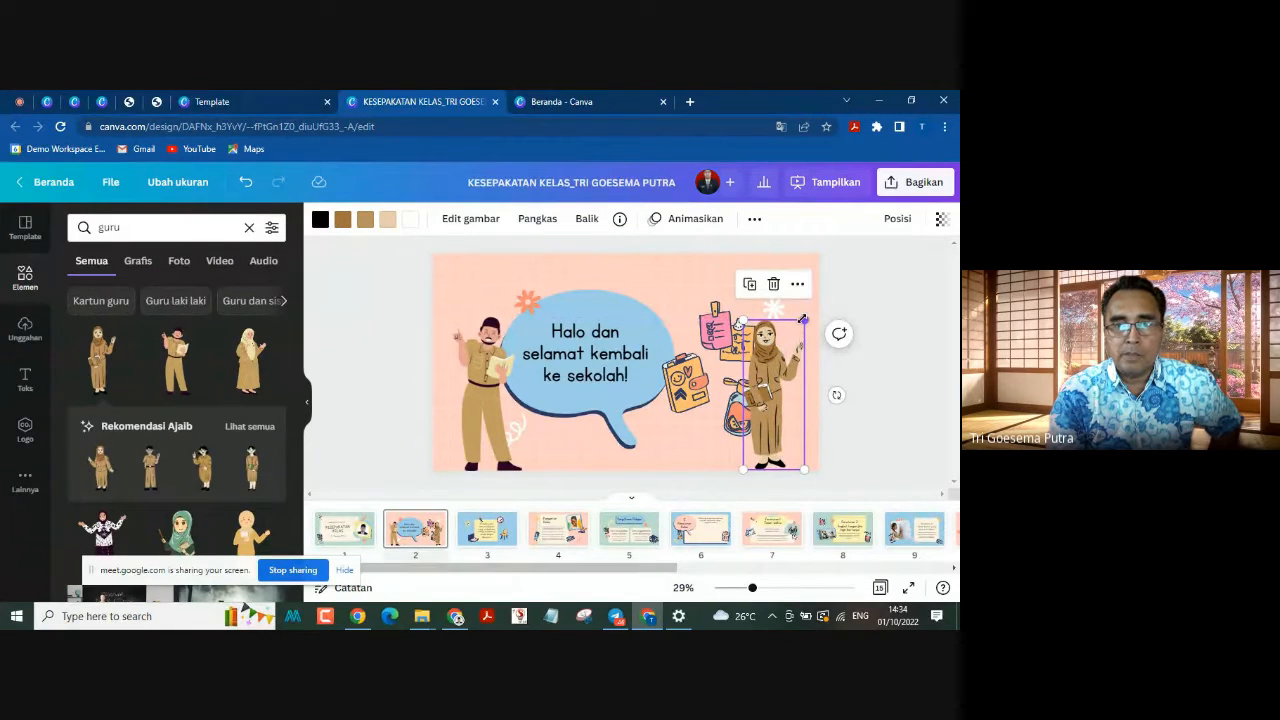
drag(810, 314, 809, 309)
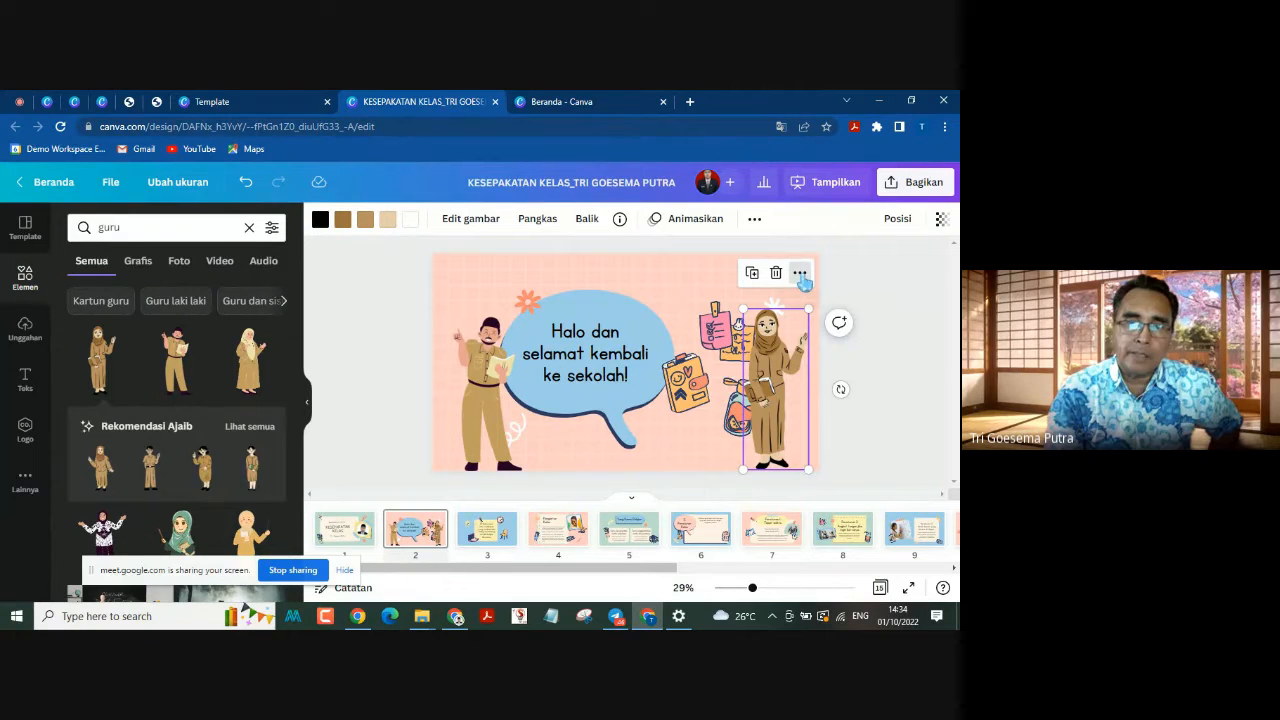
Step: Flip the female teacher on page 2 horizontally
click(800, 274)
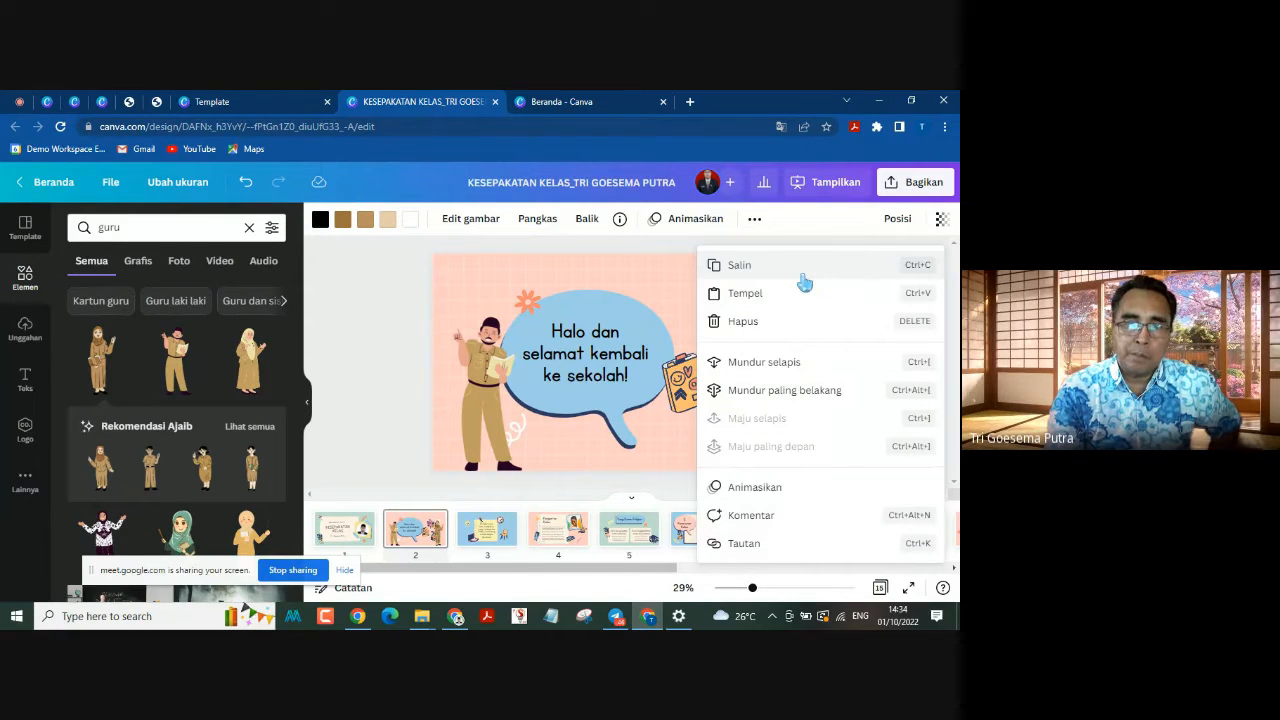
click(728, 293)
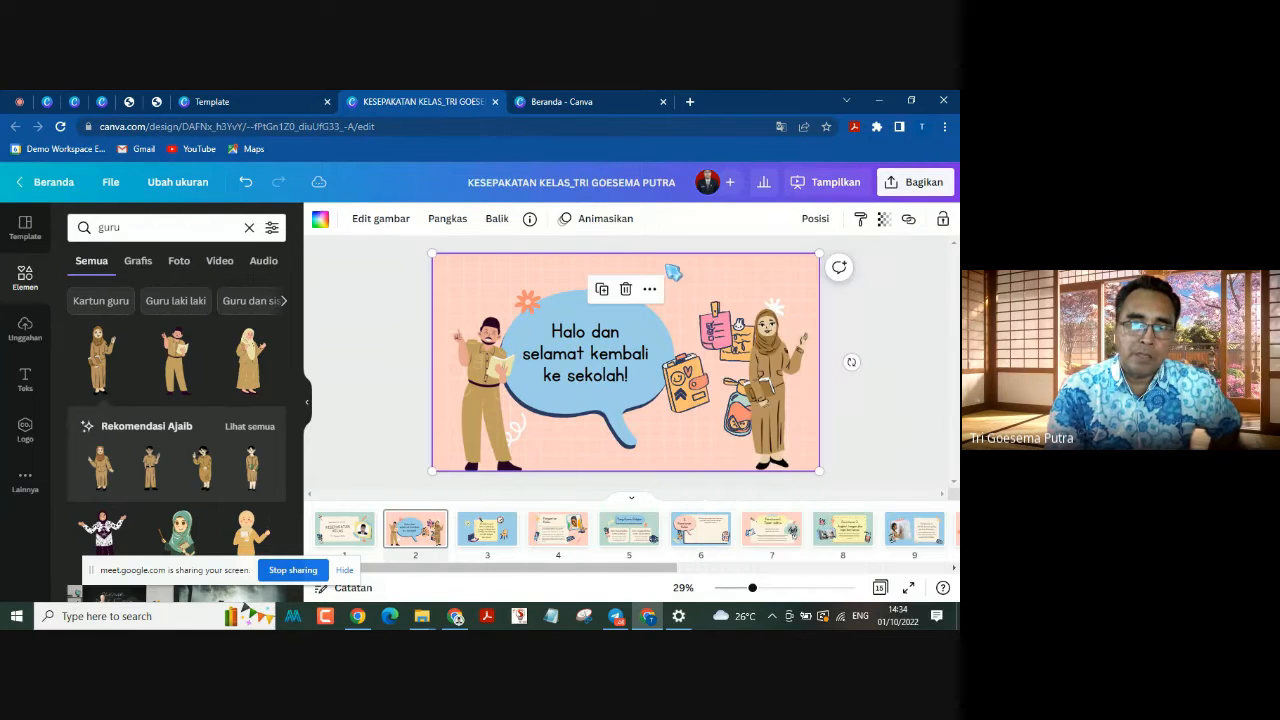
click(768, 352)
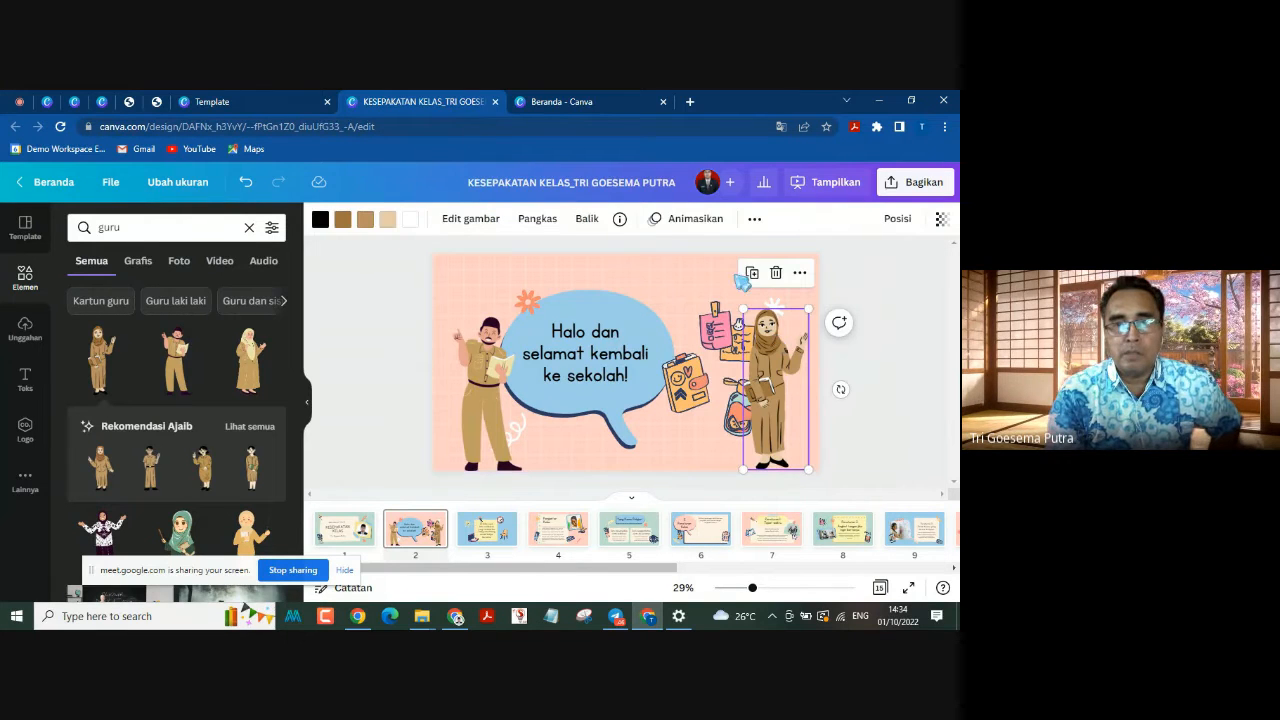
click(756, 224)
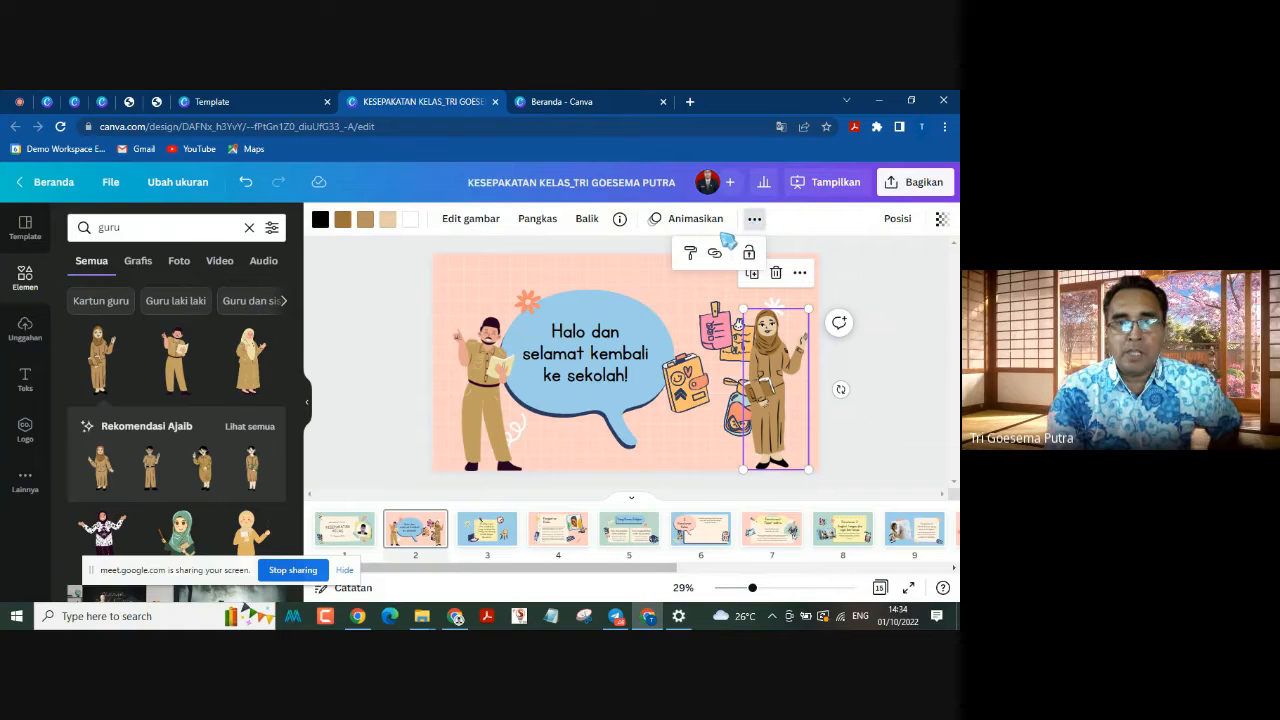
click(587, 222)
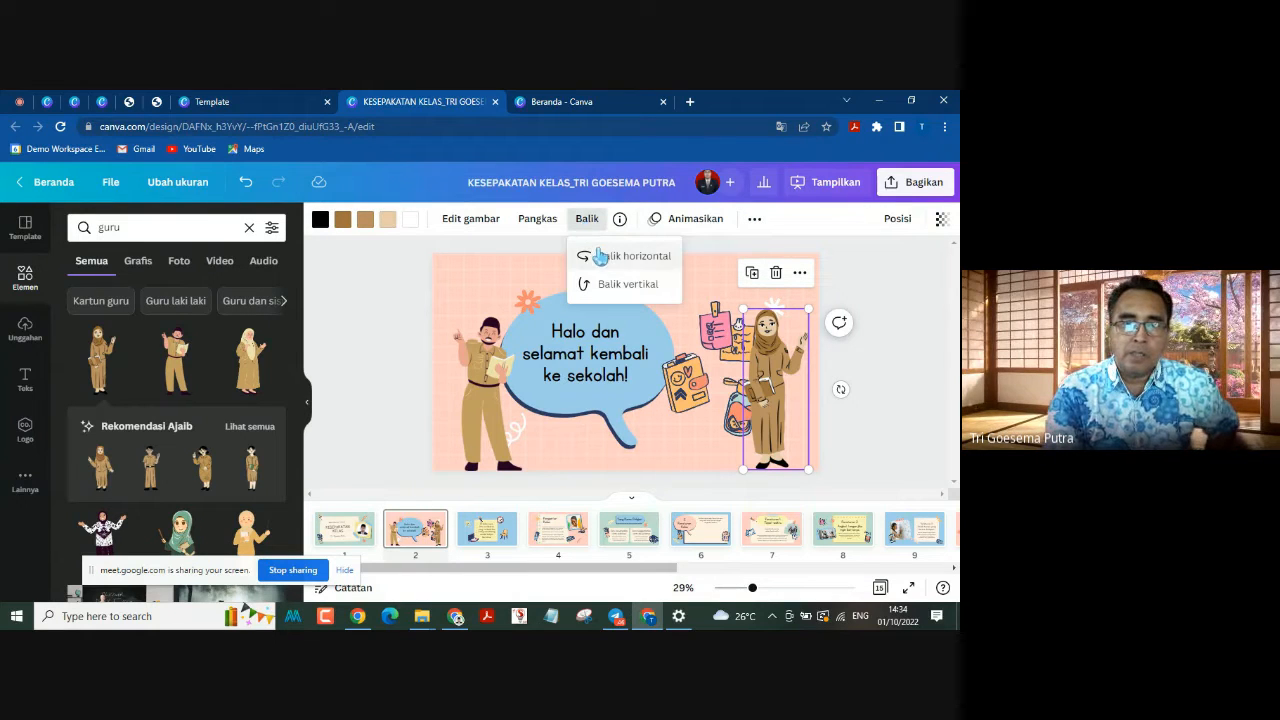
click(600, 258)
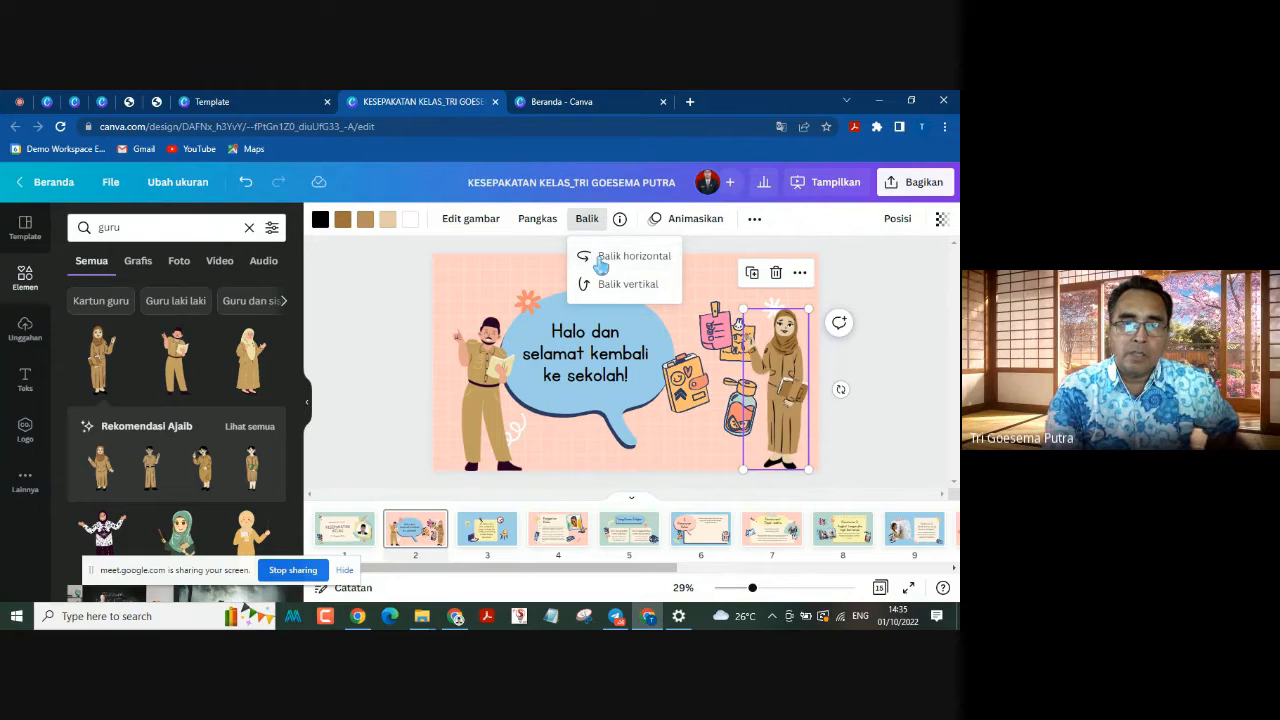
Step: Try vertical and horizontal flips on the female teacher, finish with her upright and mirrored, and move her into page 2's lower-right corner
click(601, 286)
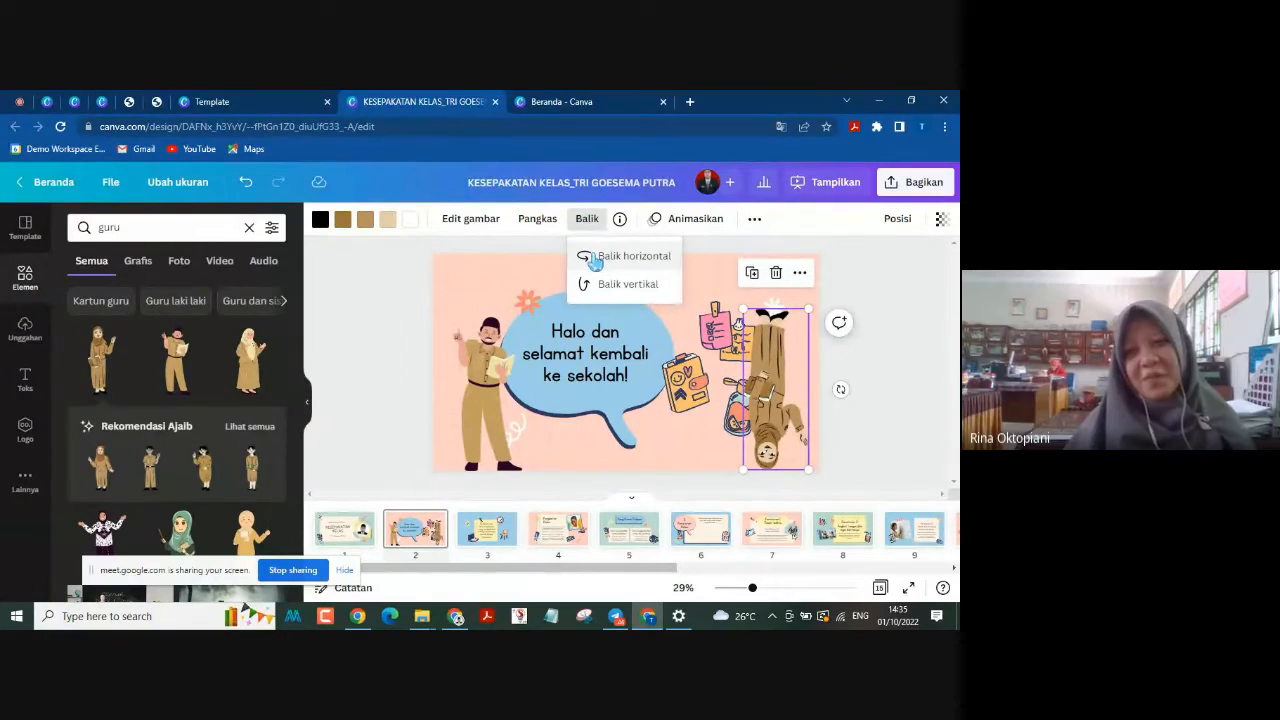
click(595, 261)
click(595, 261)
click(602, 286)
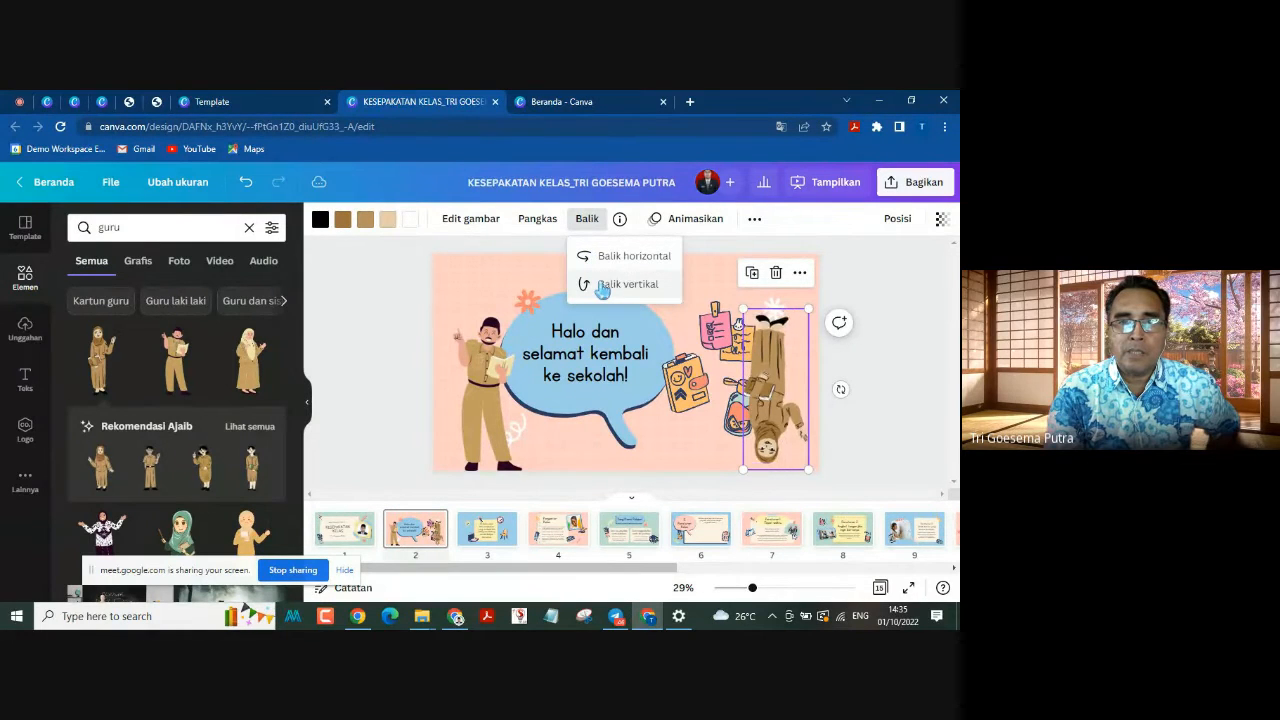
click(597, 257)
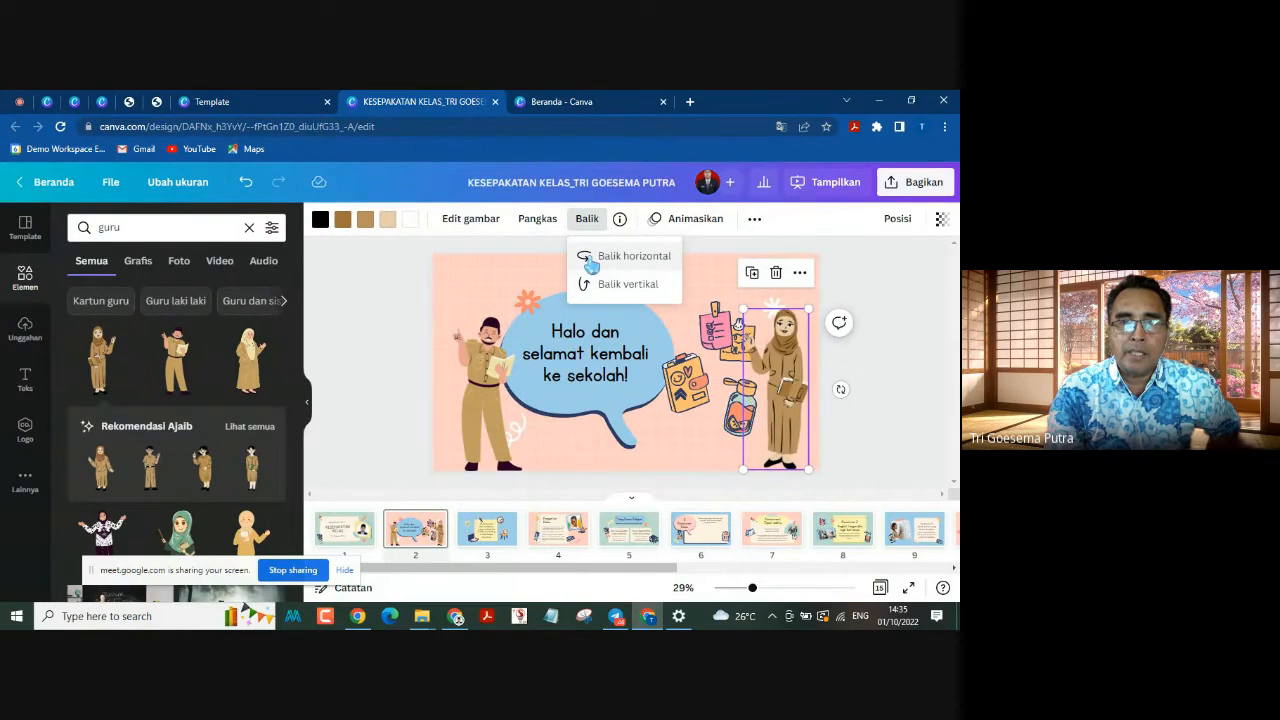
drag(780, 394, 813, 402)
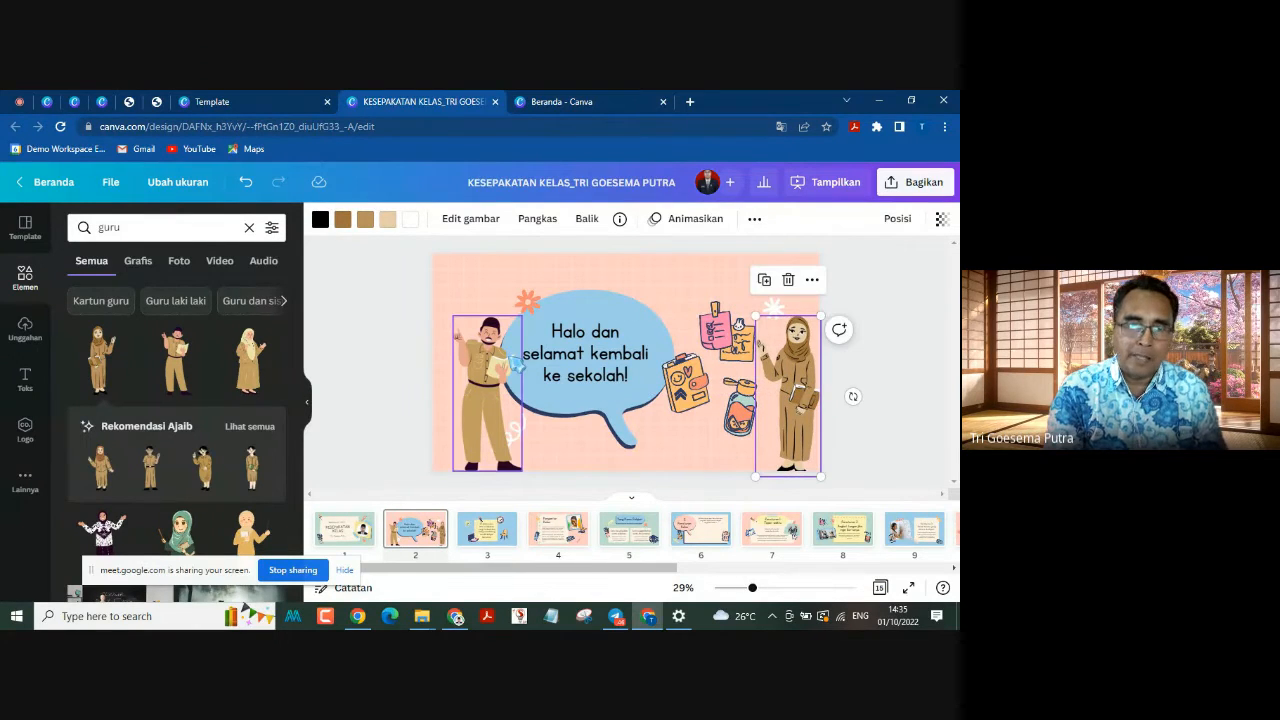
Step: Flip the male teacher on page 2 horizontally
click(519, 366)
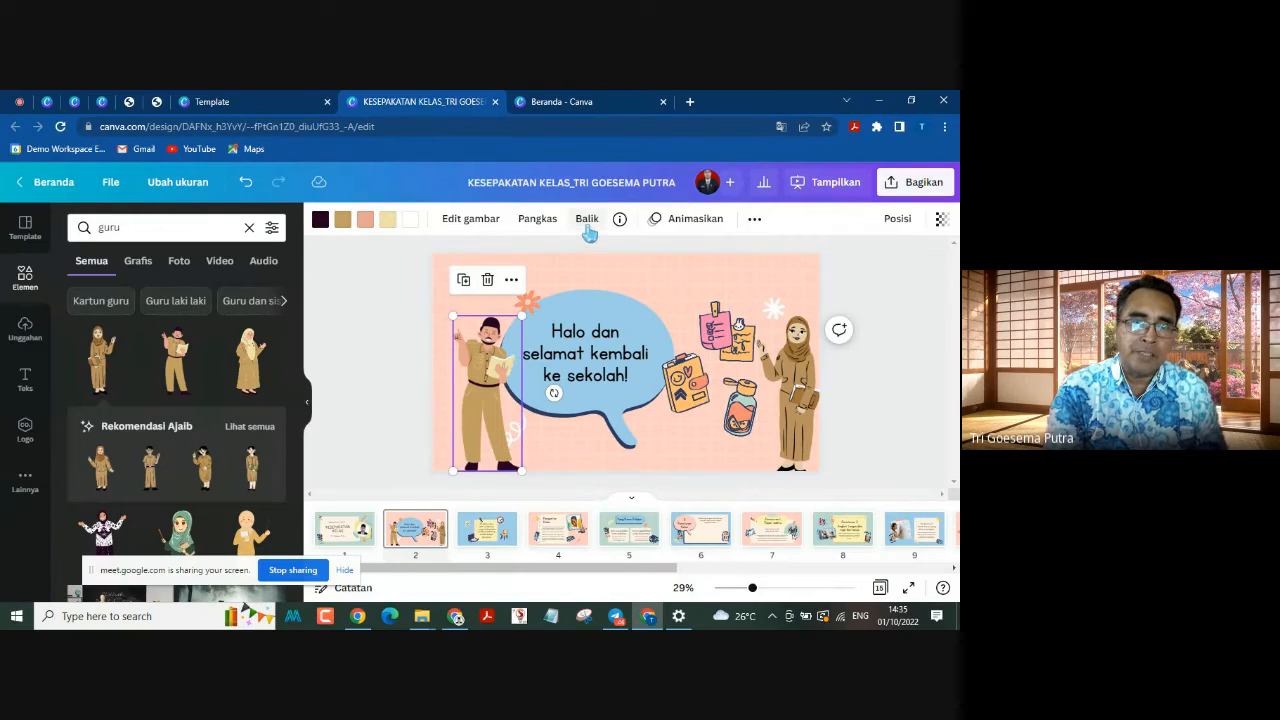
click(587, 220)
click(601, 258)
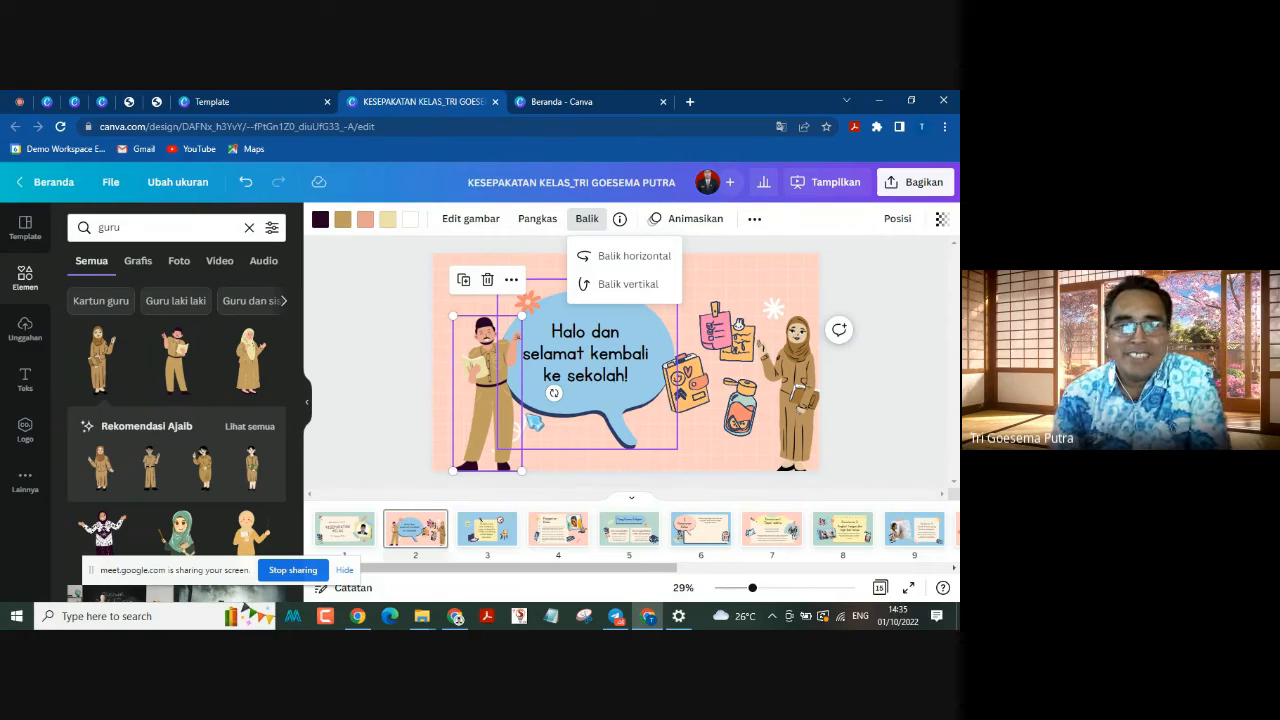
Step: Delete the female teacher from page 2
drag(808, 412, 795, 411)
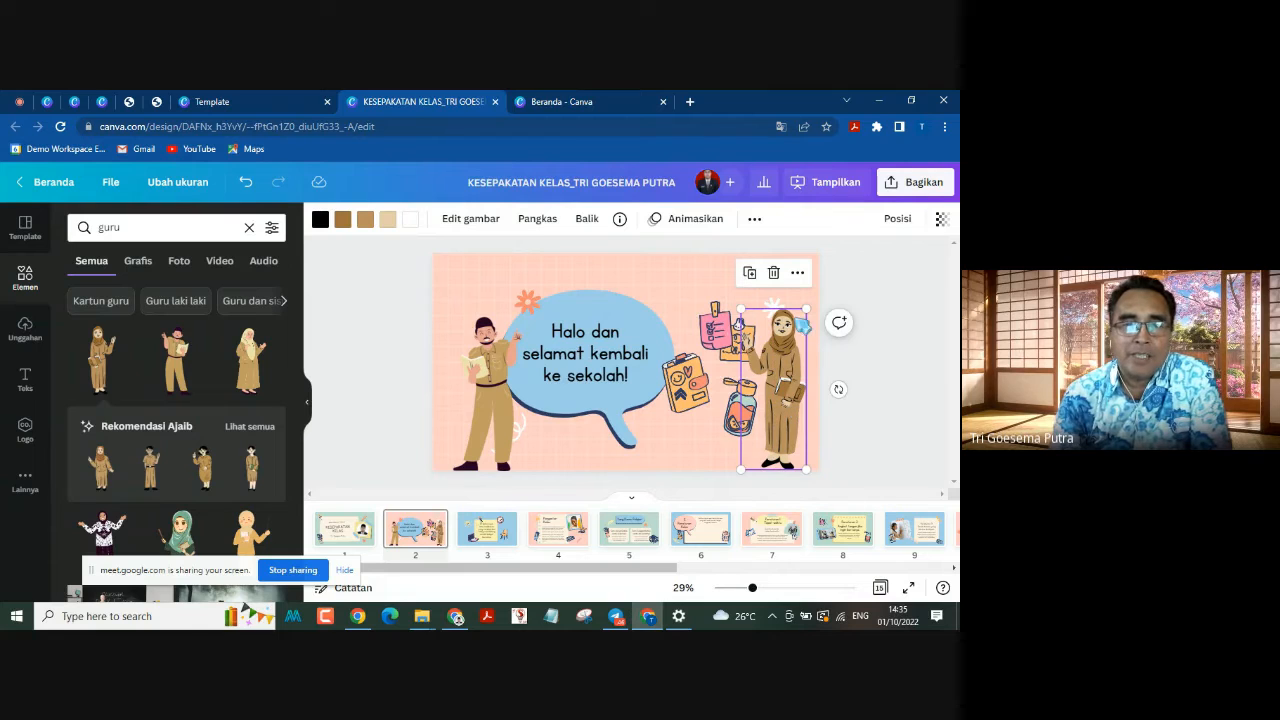
click(774, 273)
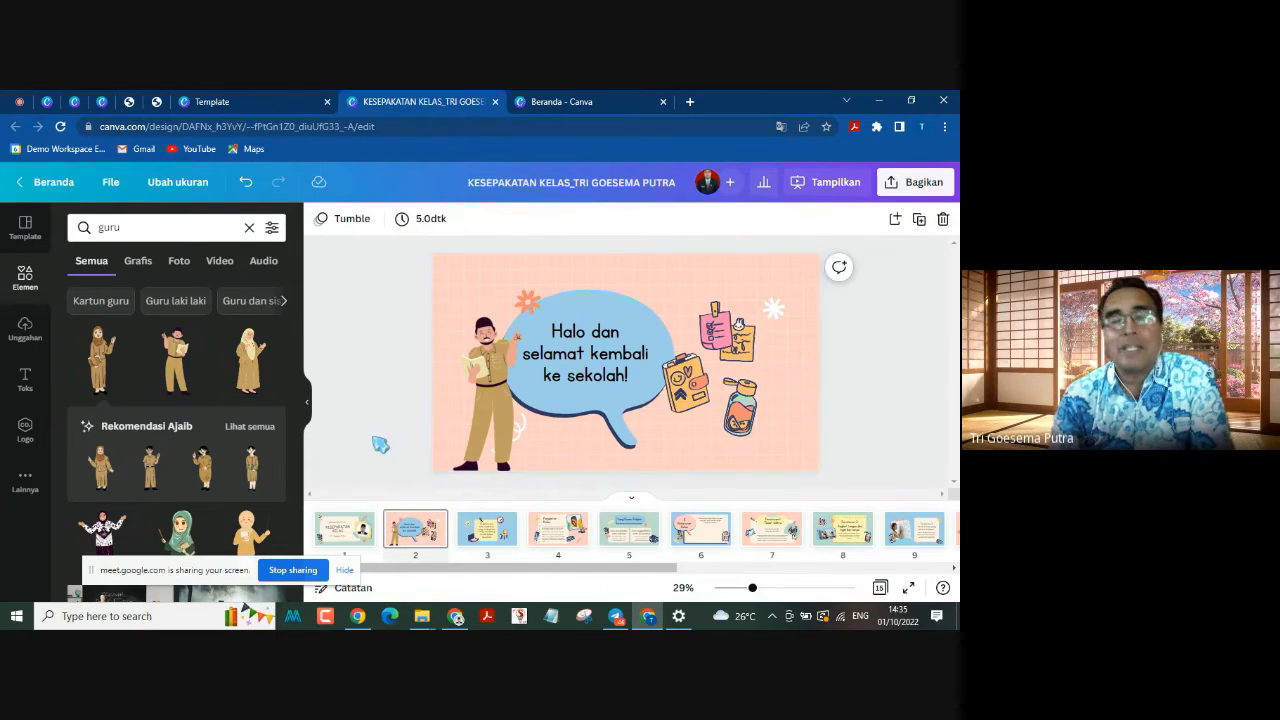
Step: Adjust the flipped male teacher's height on page 2 so he stands directly on the bottom edge
click(495, 410)
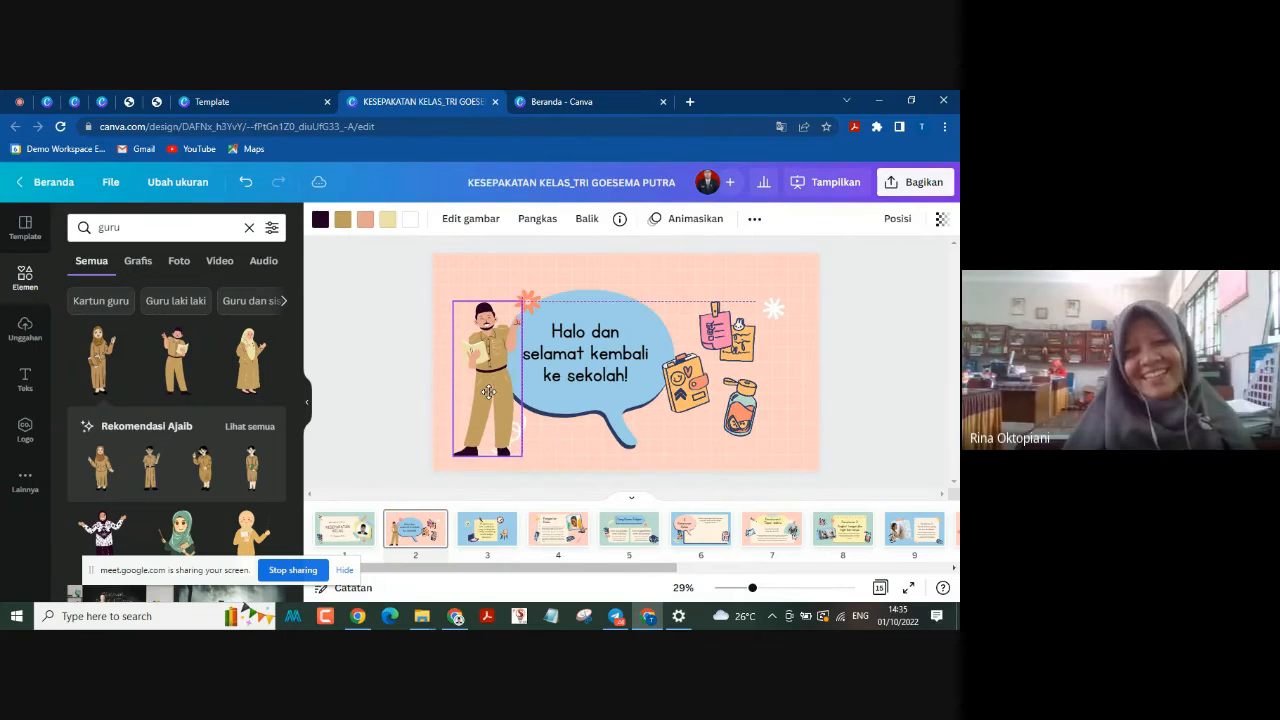
drag(483, 408, 483, 402)
click(398, 424)
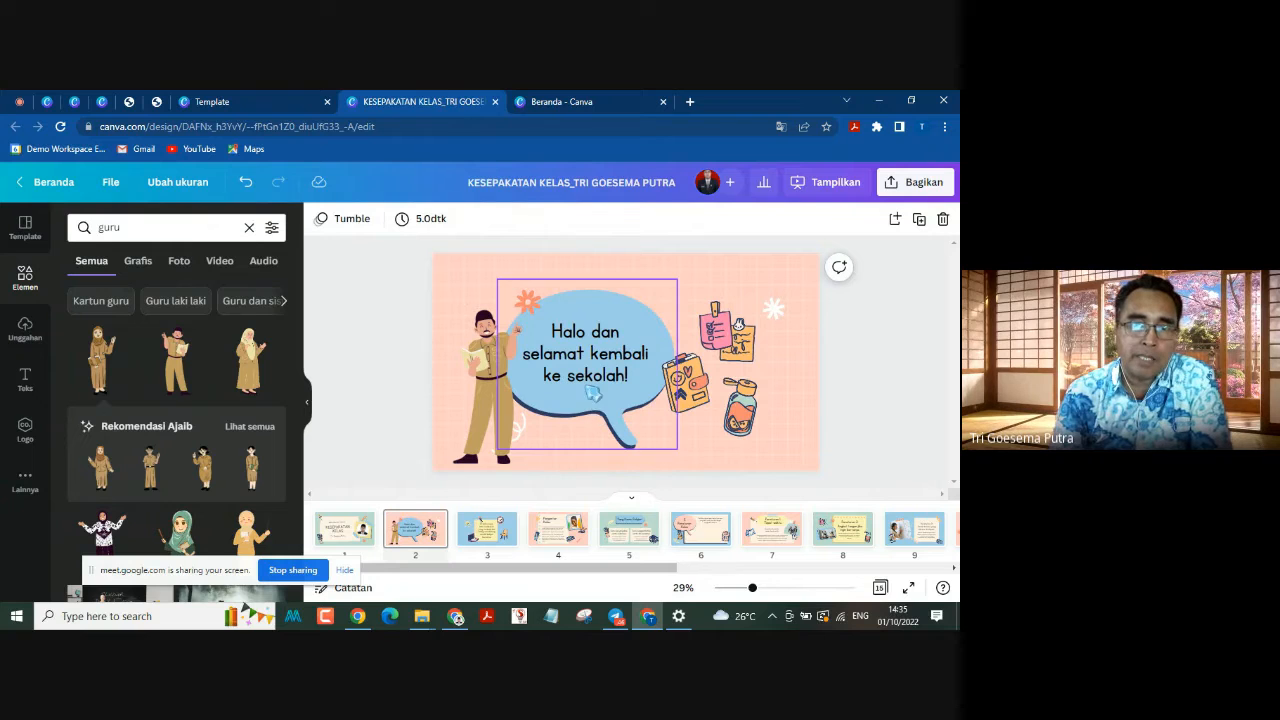
drag(494, 406, 487, 400)
drag(507, 498, 505, 510)
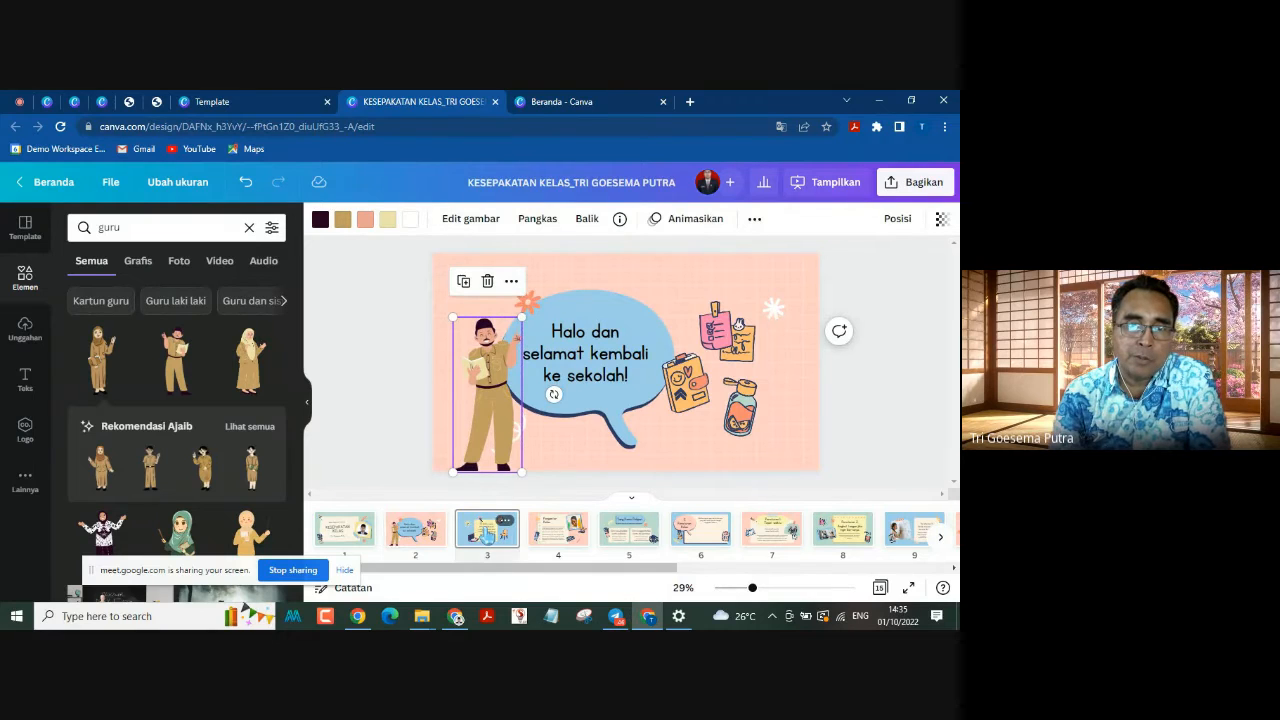
Step: Delete the pink laptop illustration at the lower-left corner of the note on page 3
click(485, 533)
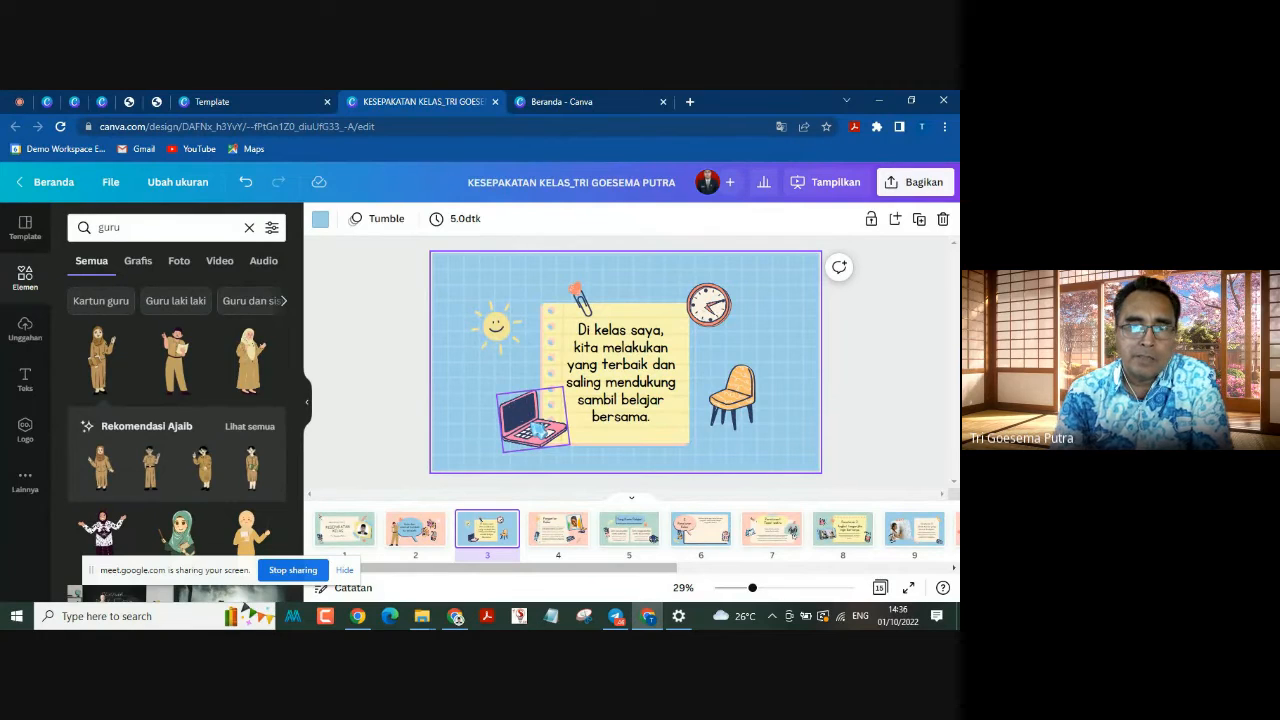
click(537, 430)
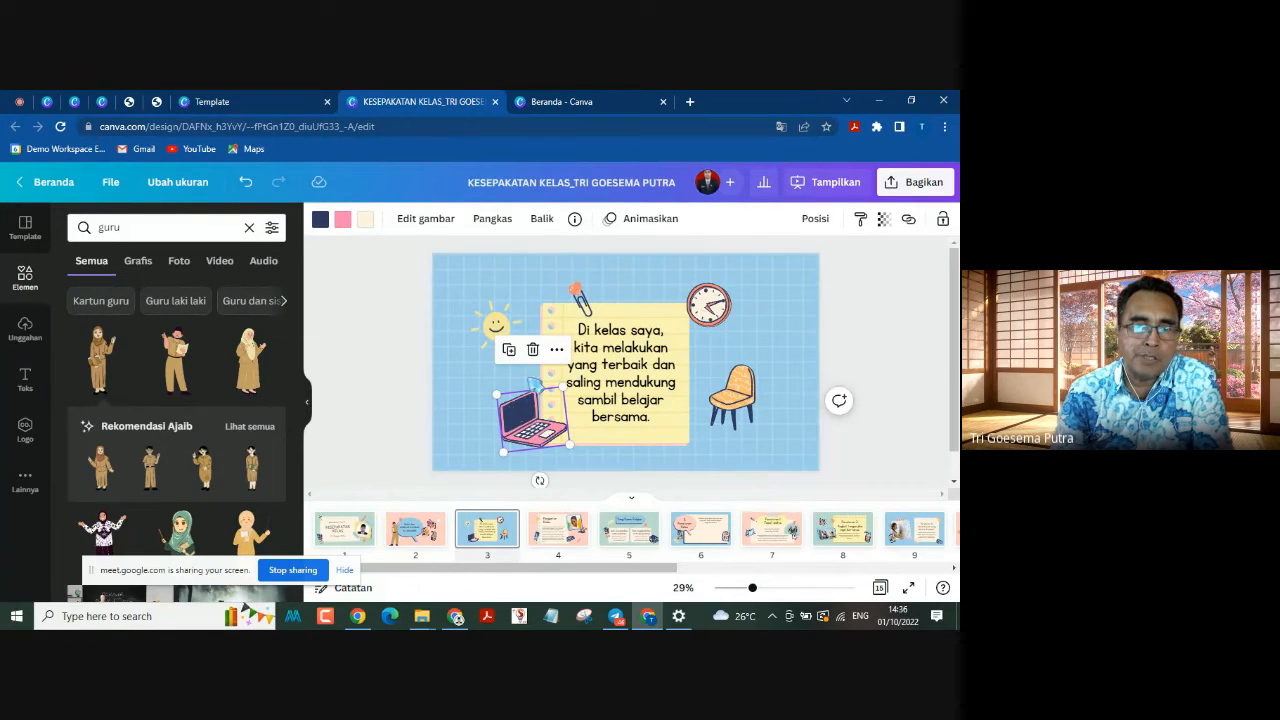
click(533, 349)
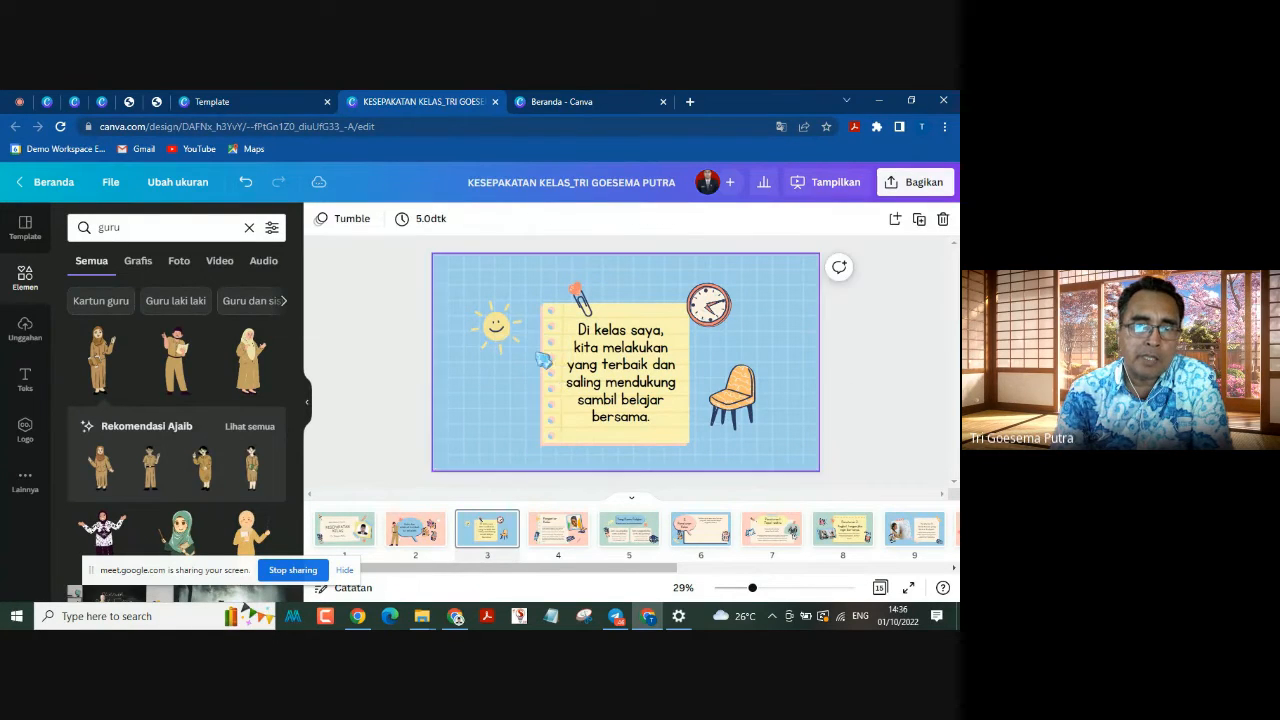
Step: Search the graphics for "laptop", place the laptop surrounded by children beside the note's lower-left corner on page 3, and size it to fit there
click(128, 226)
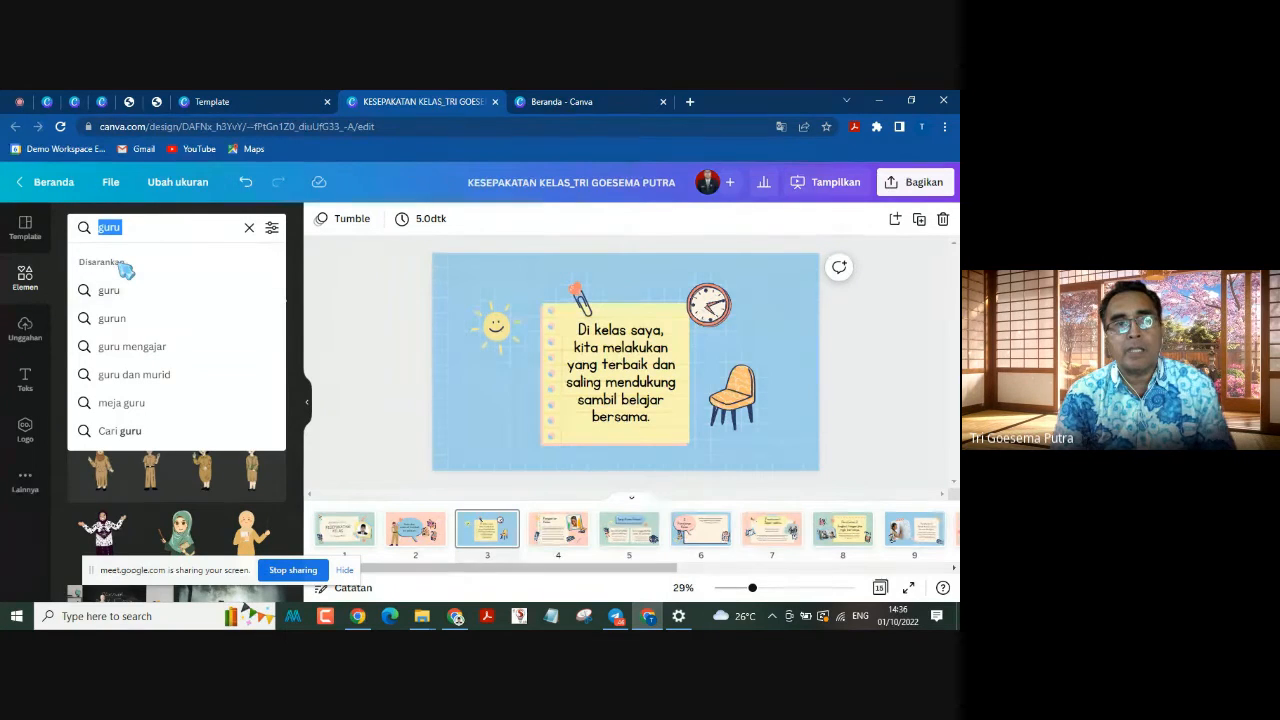
text(lu)
key(BackSpace)
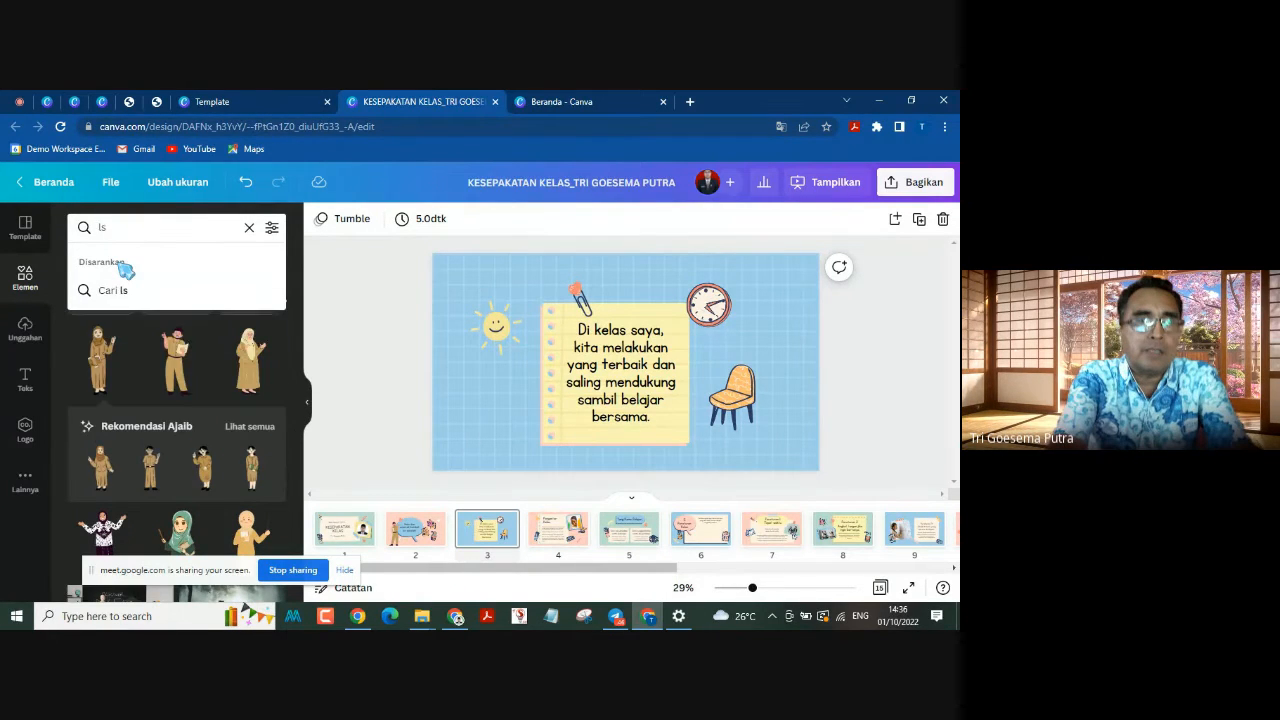
text(aptop)
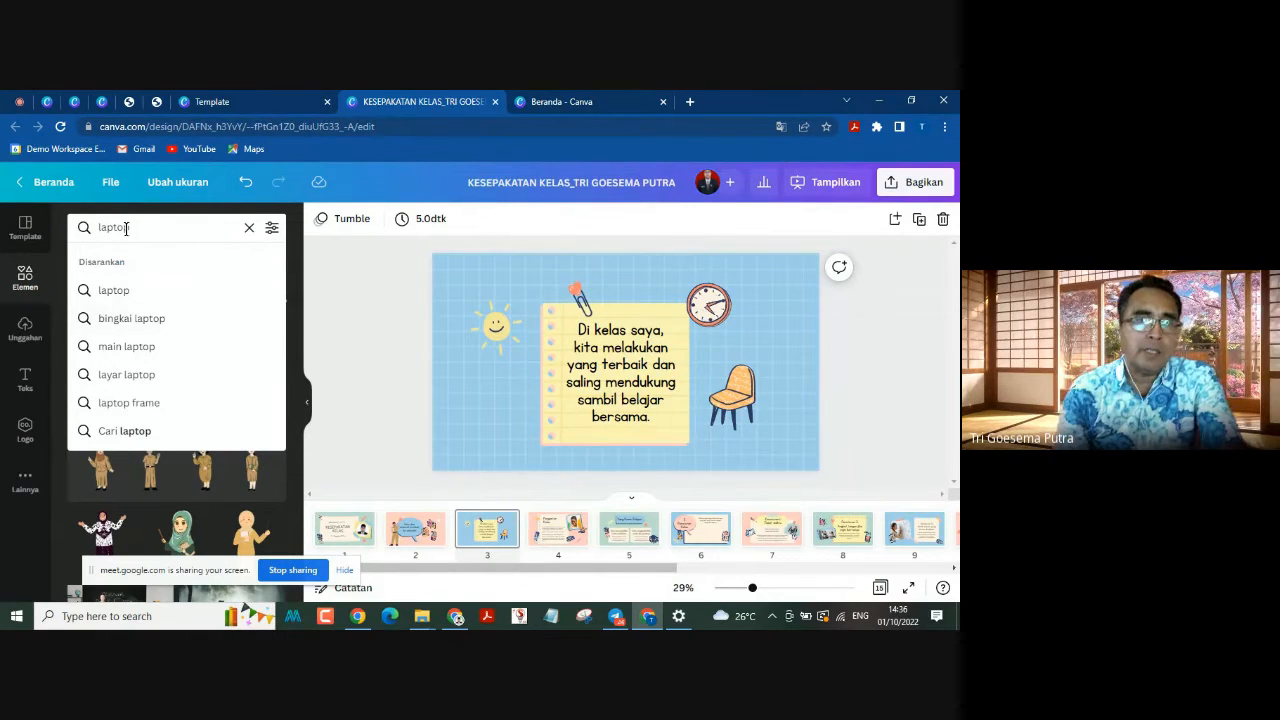
click(131, 294)
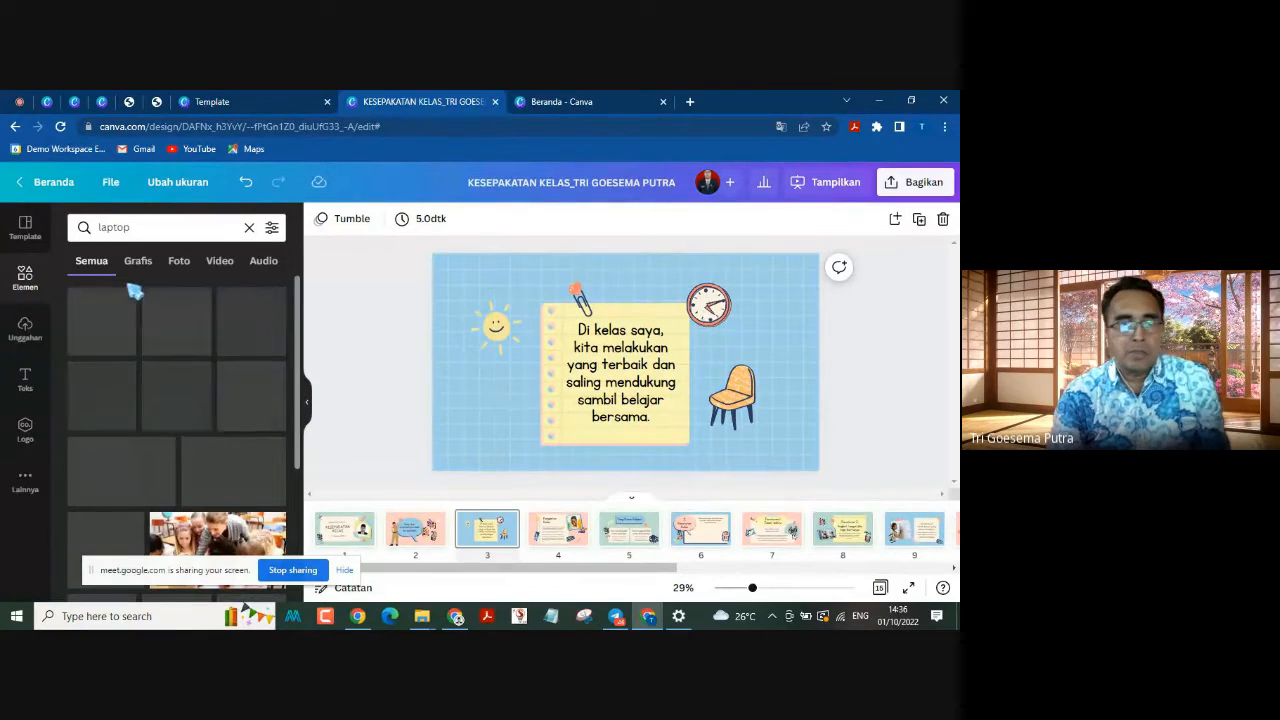
click(137, 262)
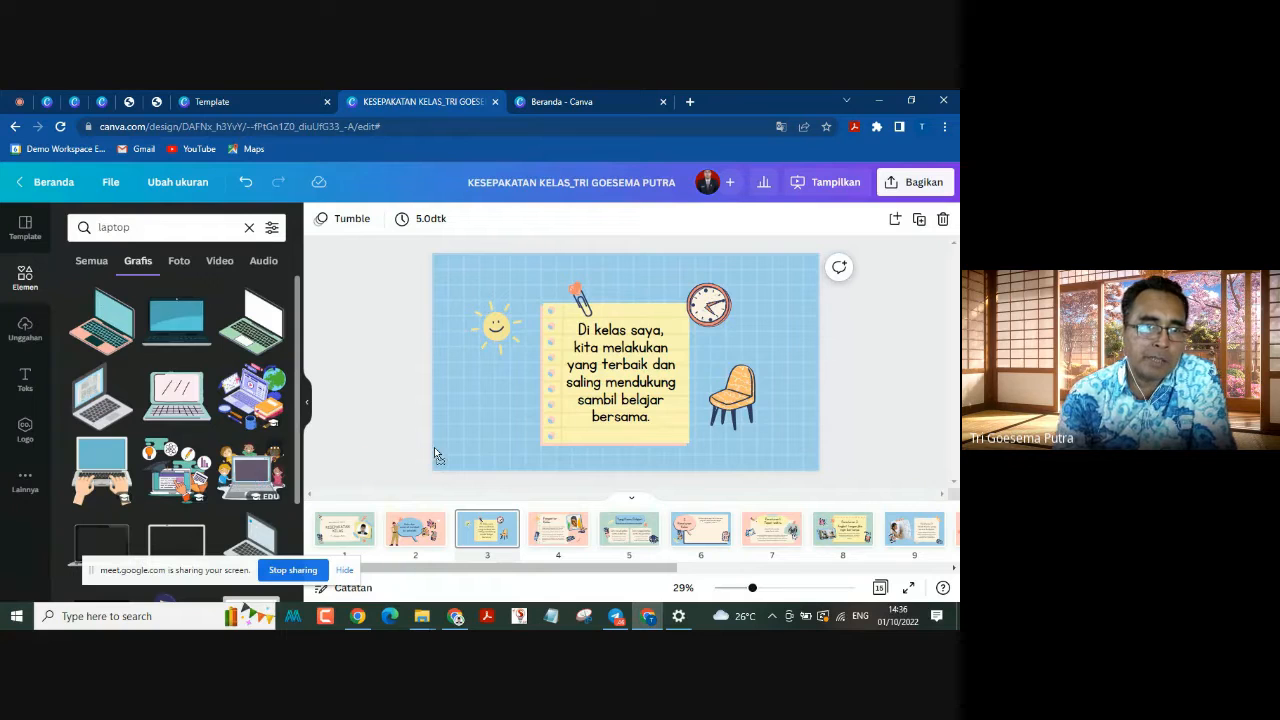
drag(434, 452, 551, 377)
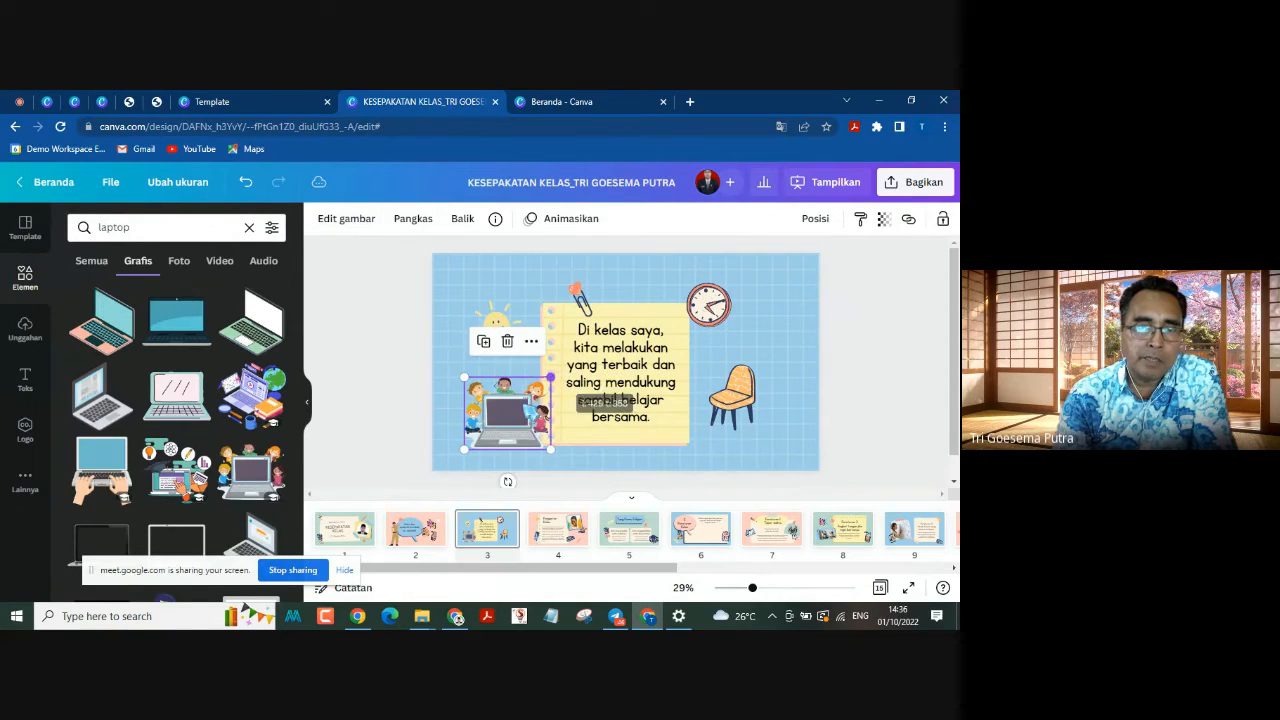
Step: Shift the laptop-with-children illustration on page 3 slightly right and down so it overlaps the note's lower-left corner
drag(511, 415, 530, 420)
click(375, 378)
click(530, 415)
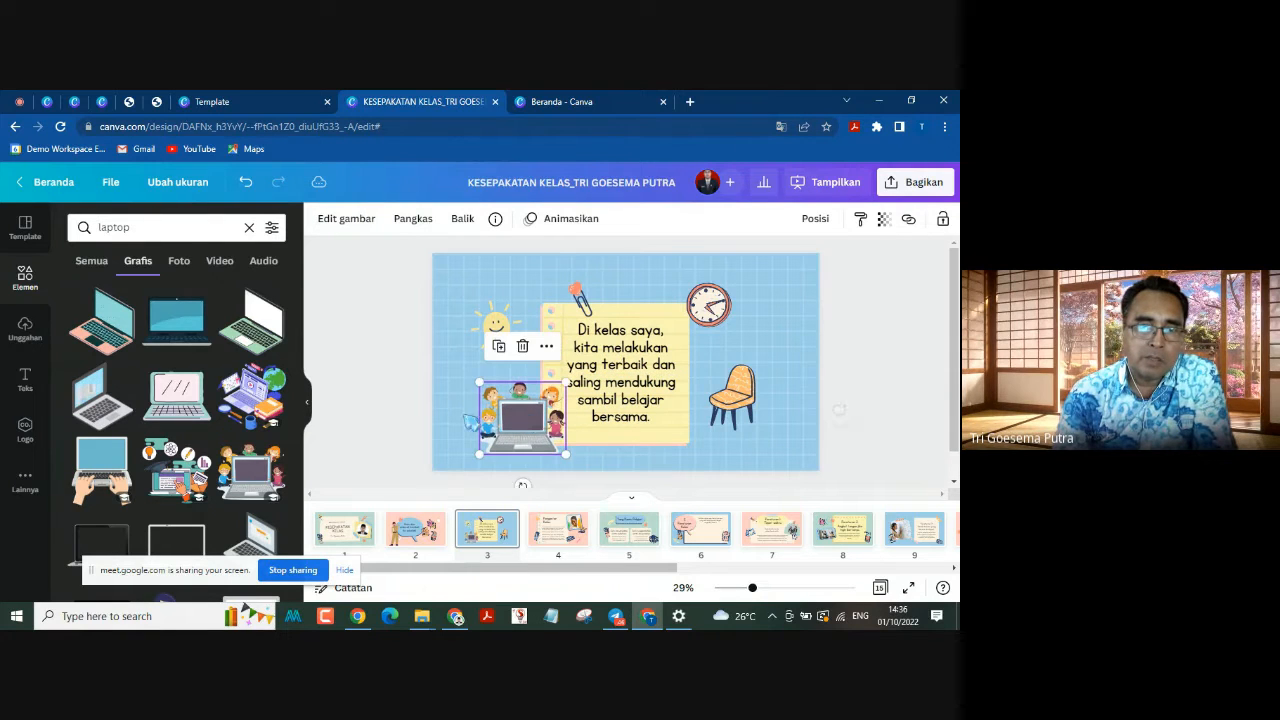
click(421, 420)
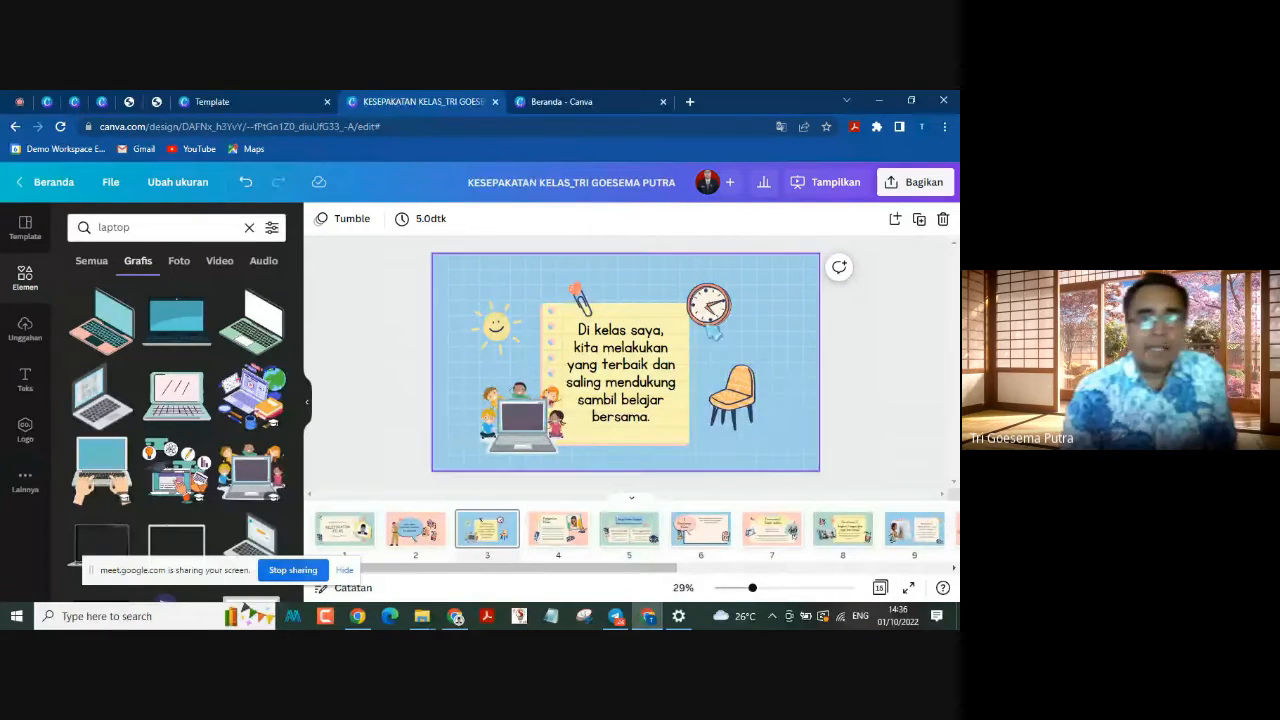
Step: Replace the clock at the note's upper-right corner on page 3 with the red-rimmed clock from a "jam" graphics search
click(722, 310)
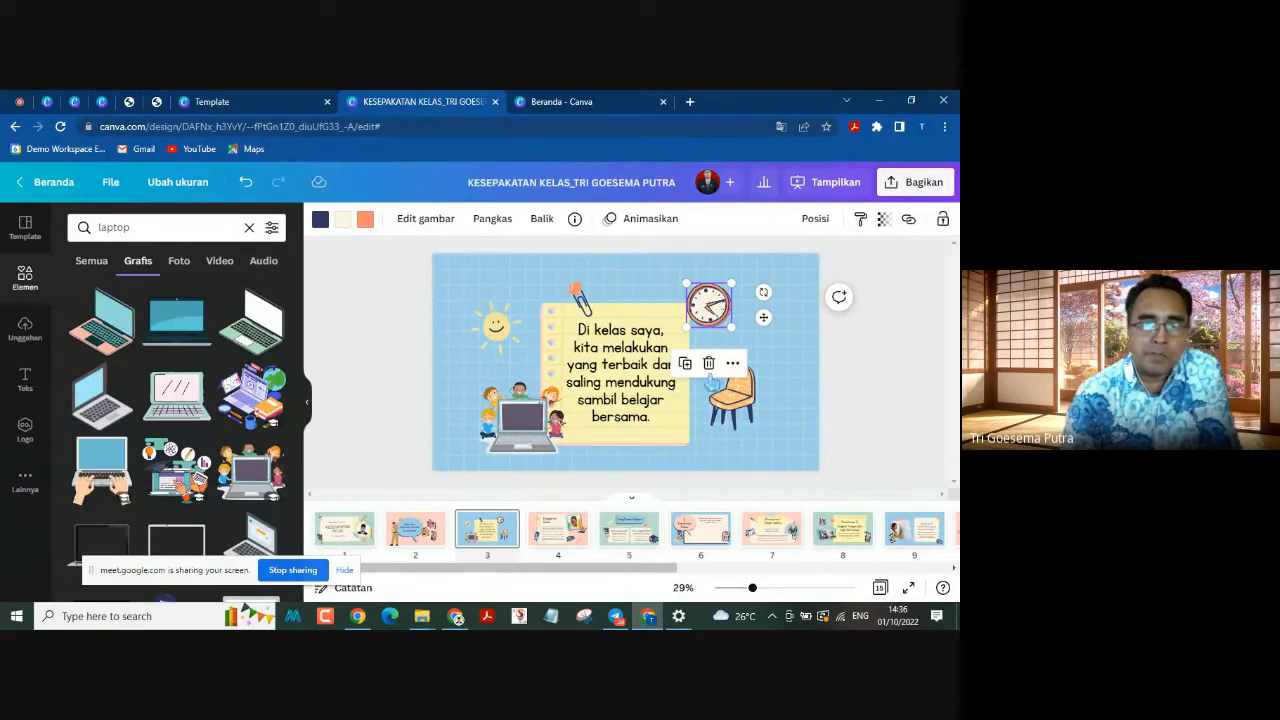
click(708, 364)
click(72, 232)
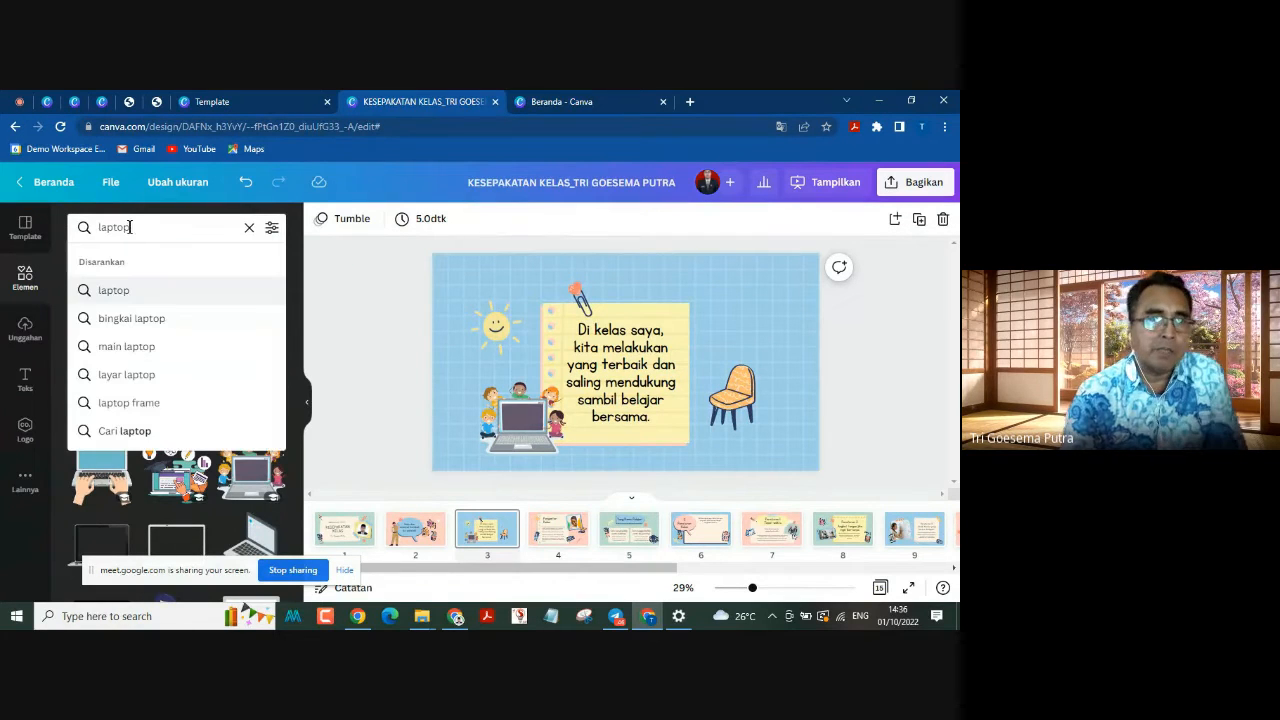
text(jam)
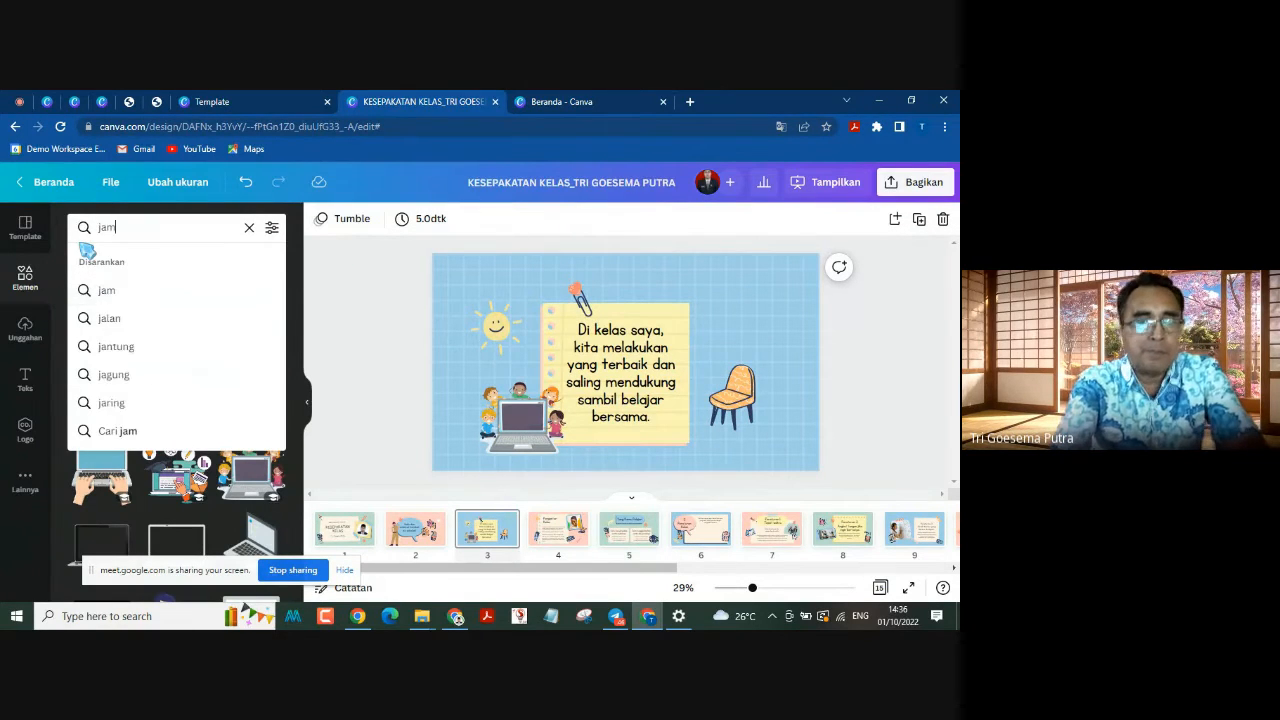
key(Return)
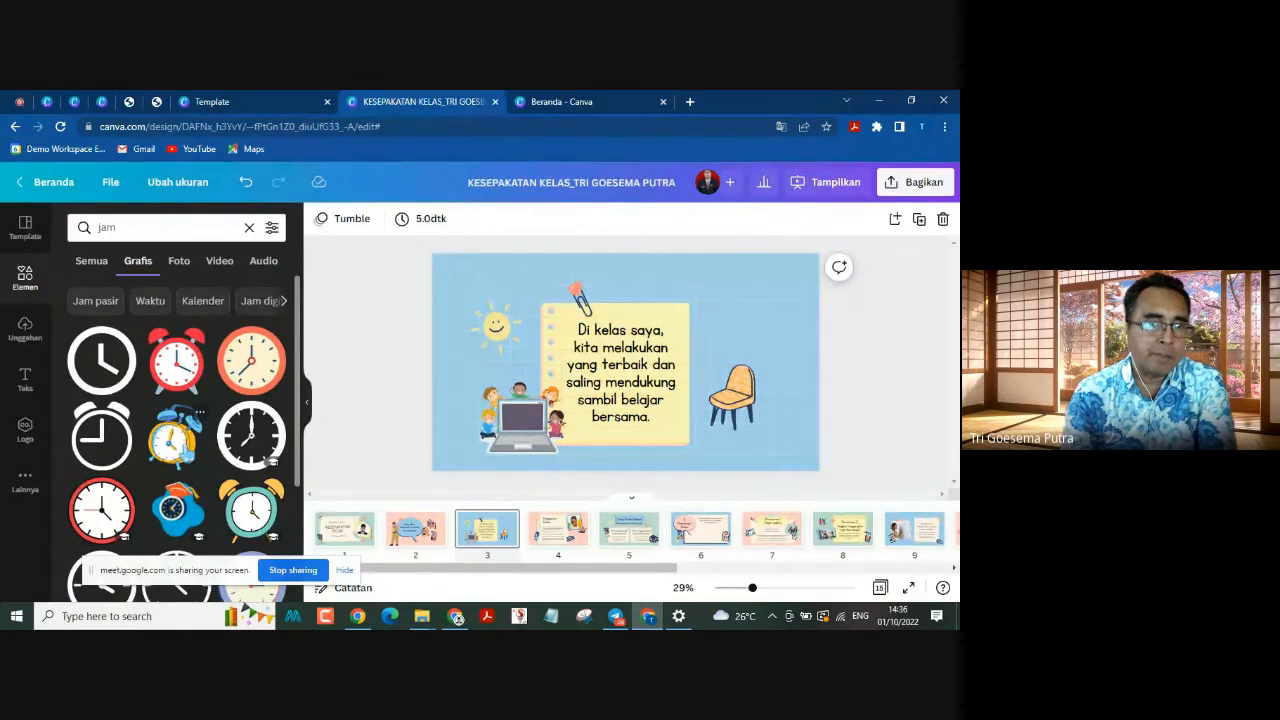
scroll(180, 452, down, 1)
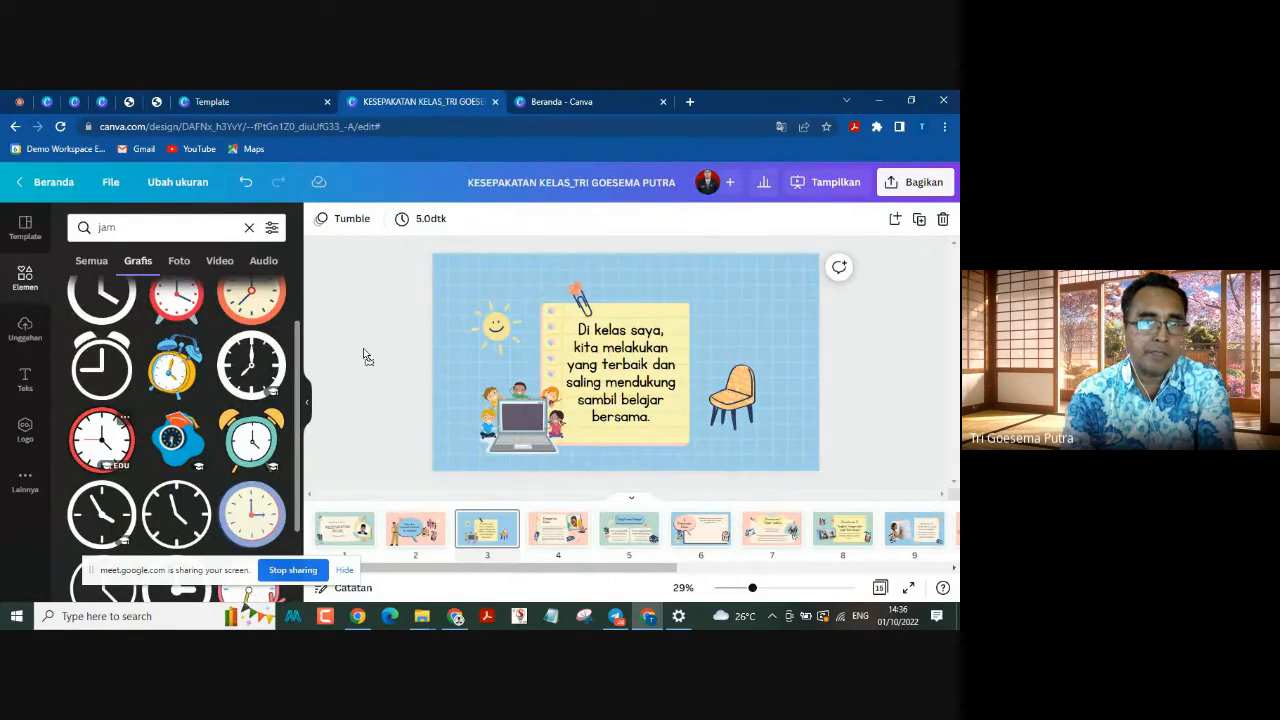
drag(365, 356, 706, 316)
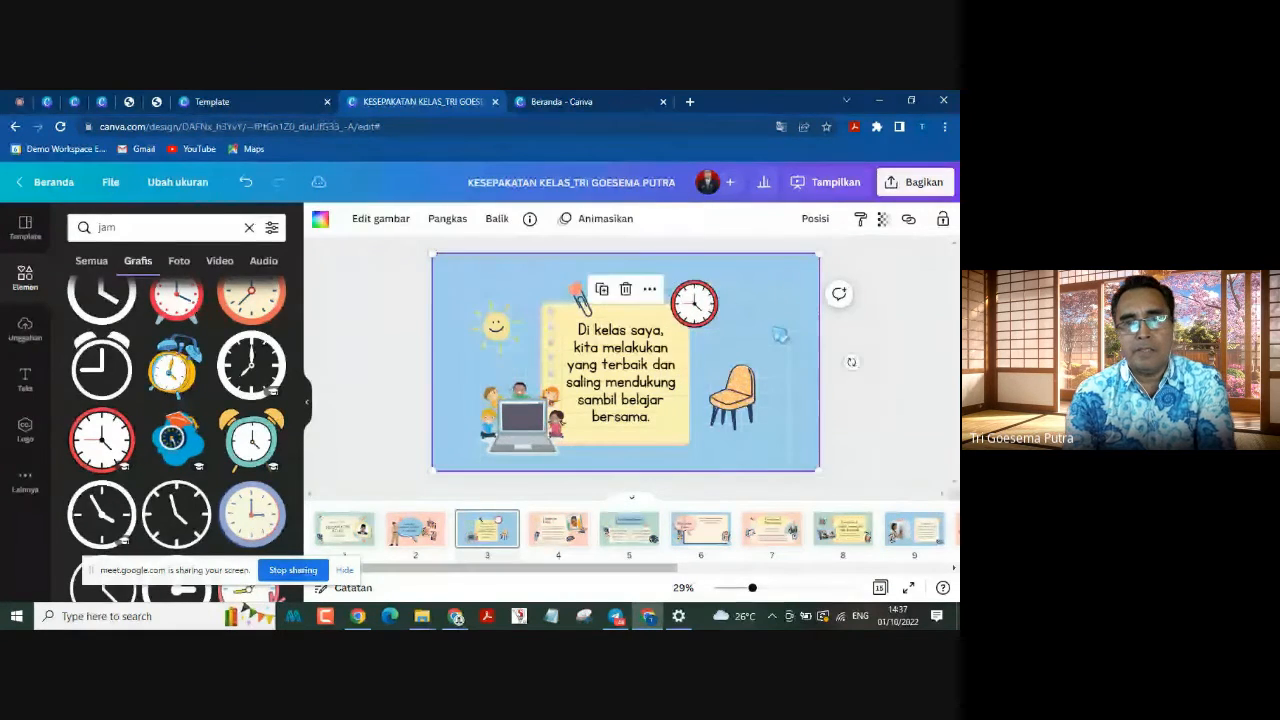
Step: Nudge the smiling sun on page 3 slightly up and away from the note
click(740, 400)
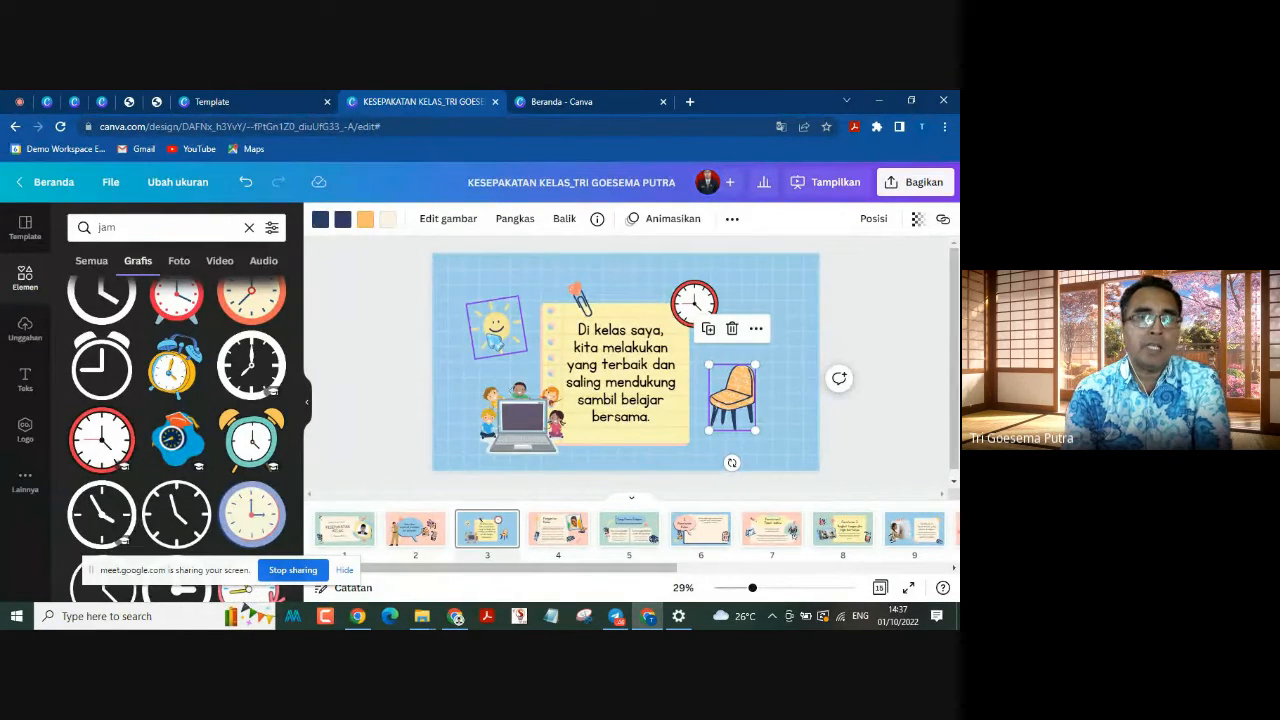
click(496, 336)
drag(503, 330, 497, 322)
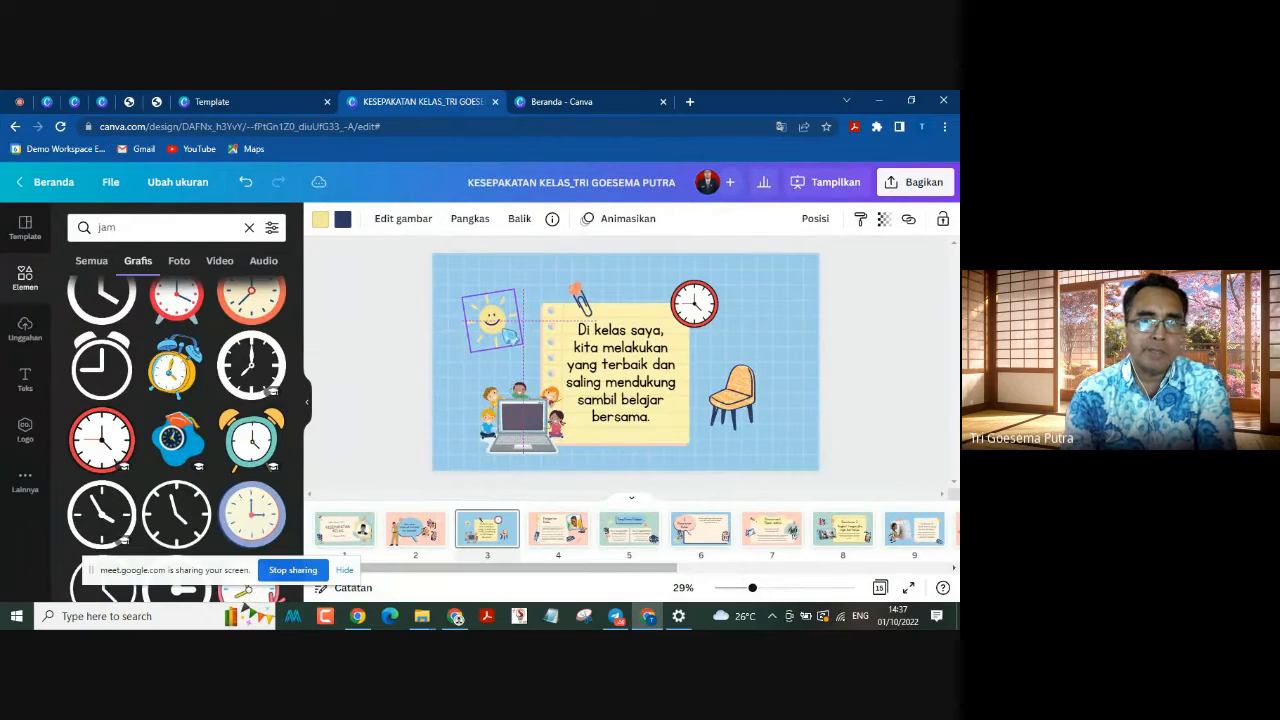
click(841, 307)
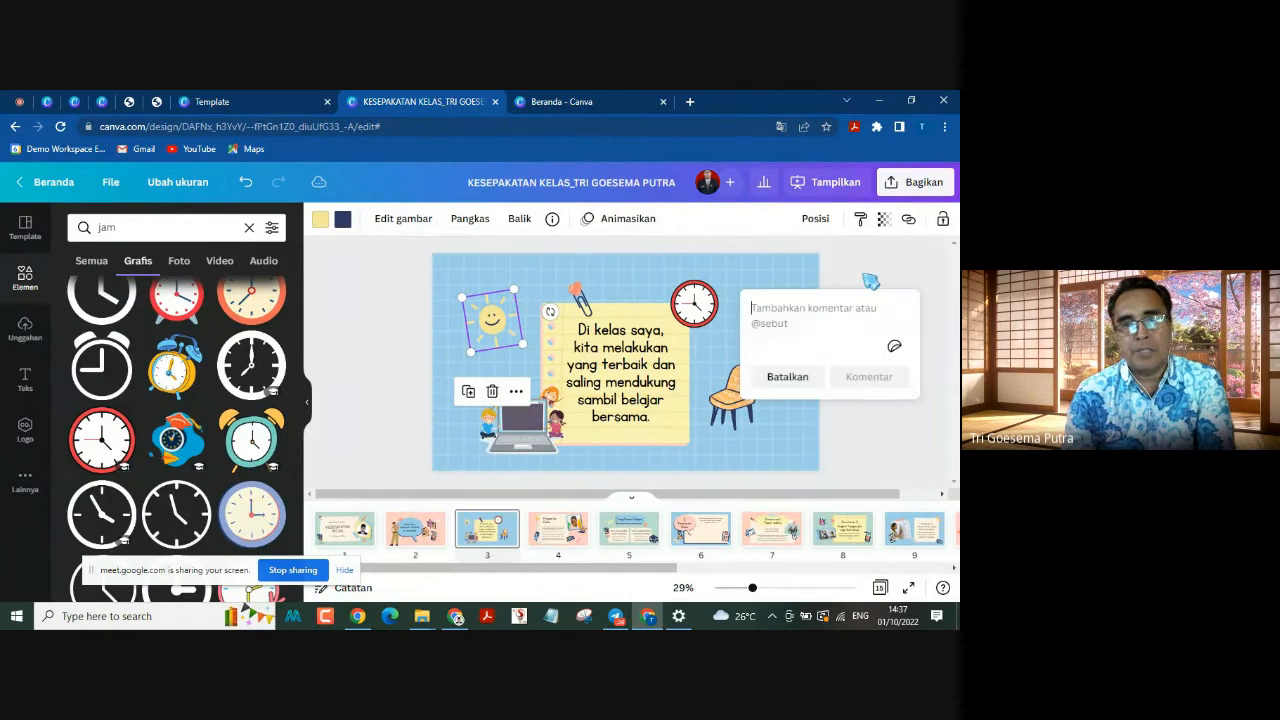
click(871, 282)
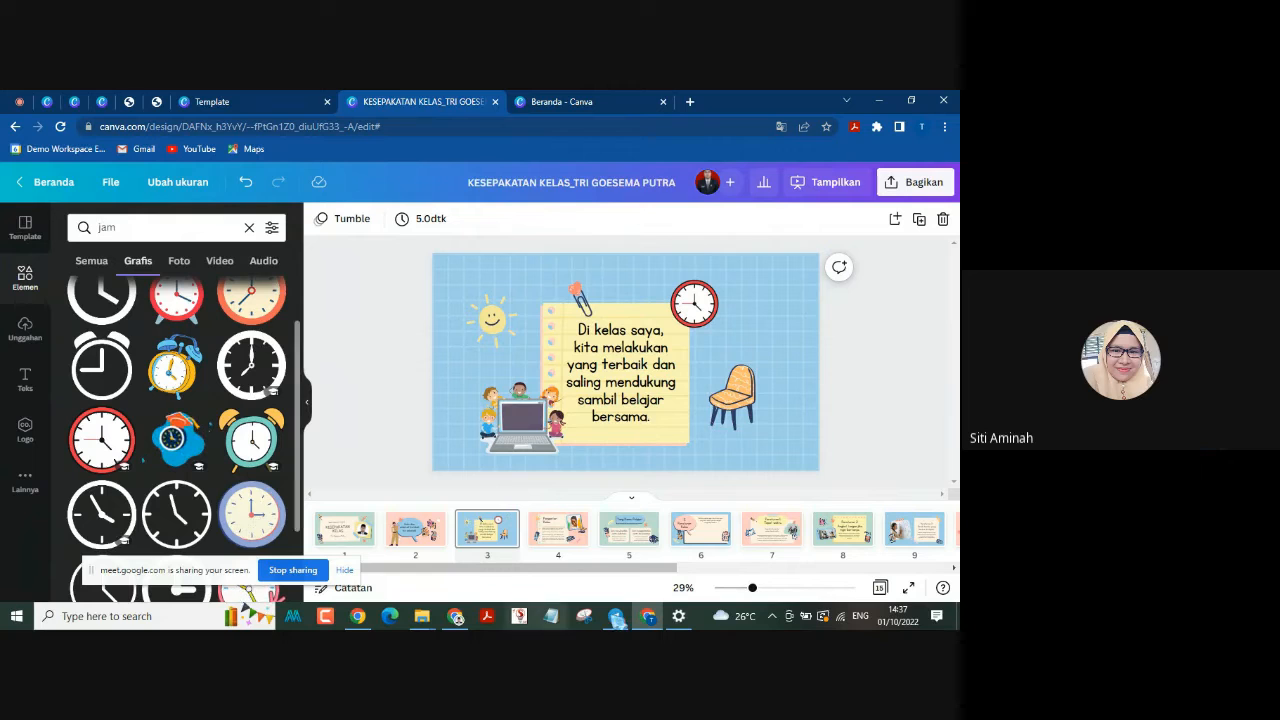
Step: Replace the framed portrait on page 4, Pengantar Kelas, with the uploaded photo of the man in the red vest
click(545, 538)
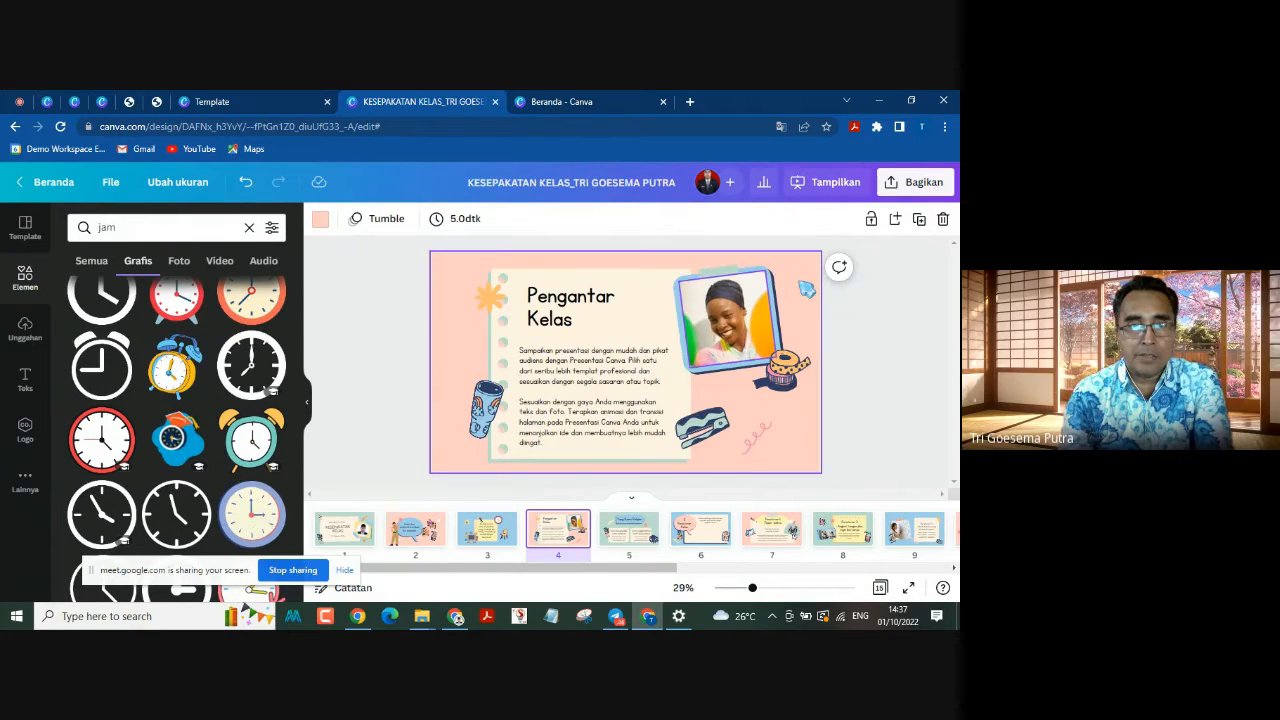
click(521, 404)
click(540, 352)
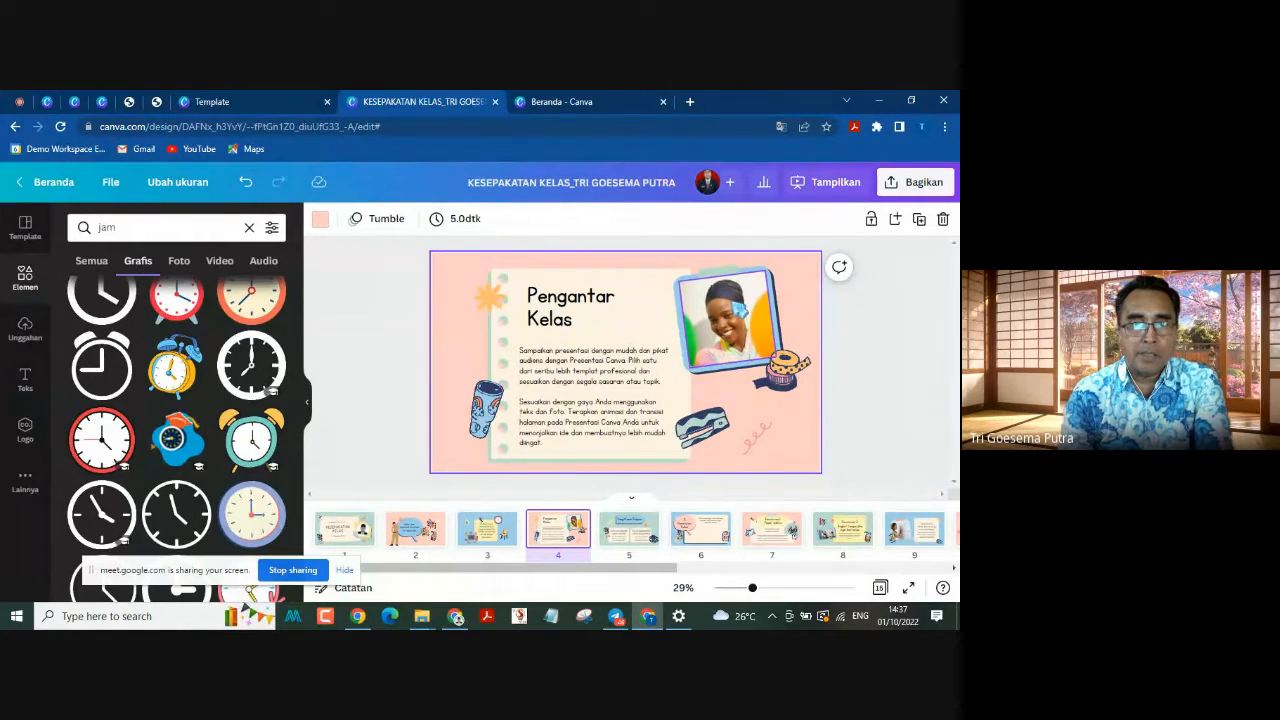
click(739, 311)
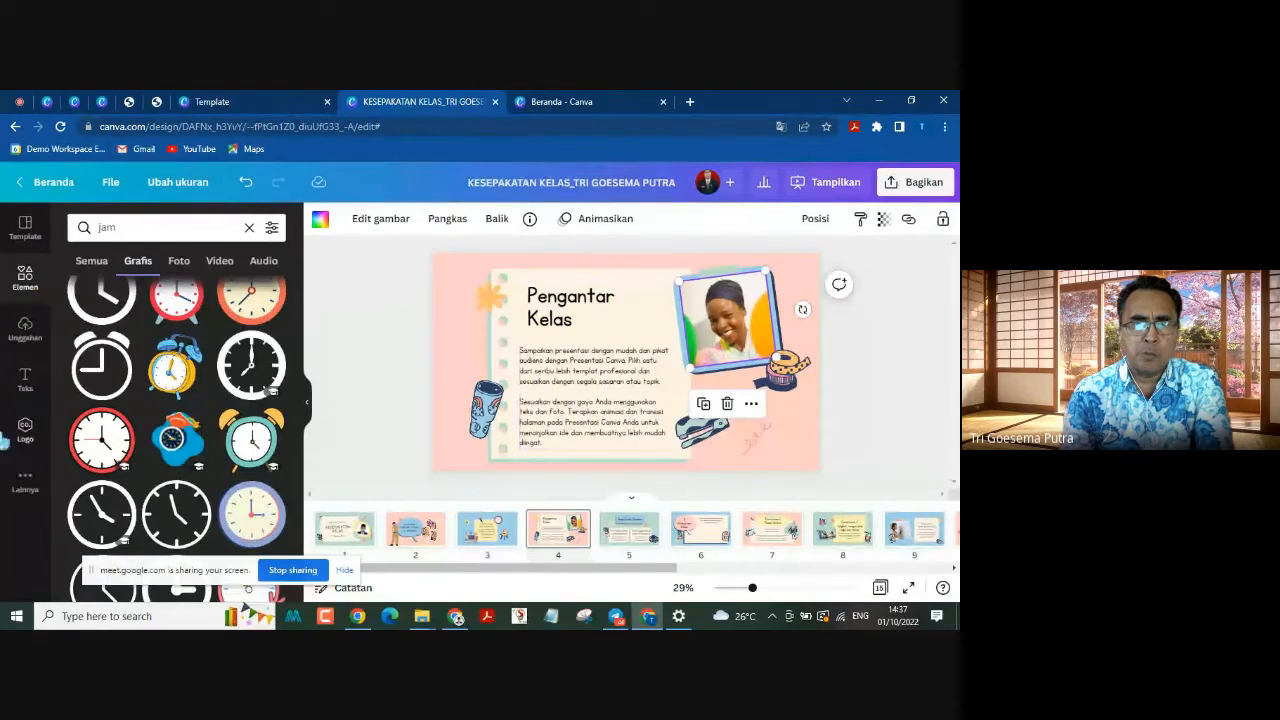
click(20, 338)
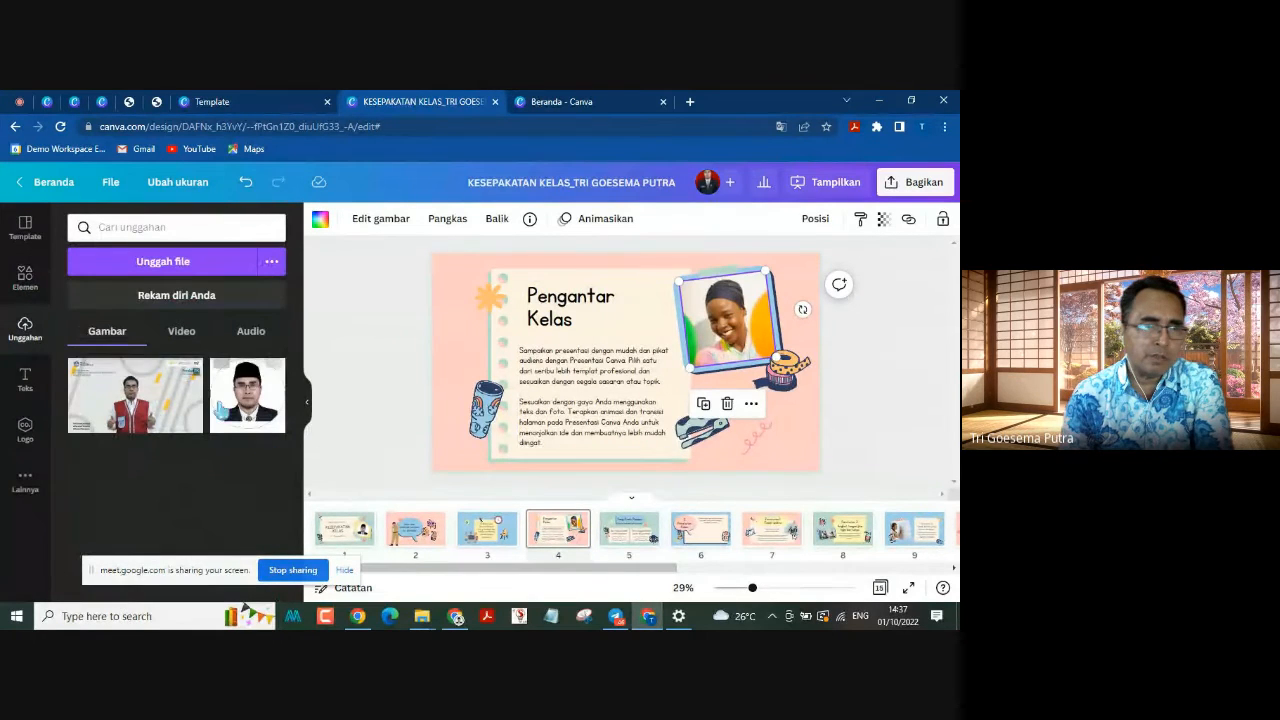
drag(121, 427, 736, 326)
click(901, 401)
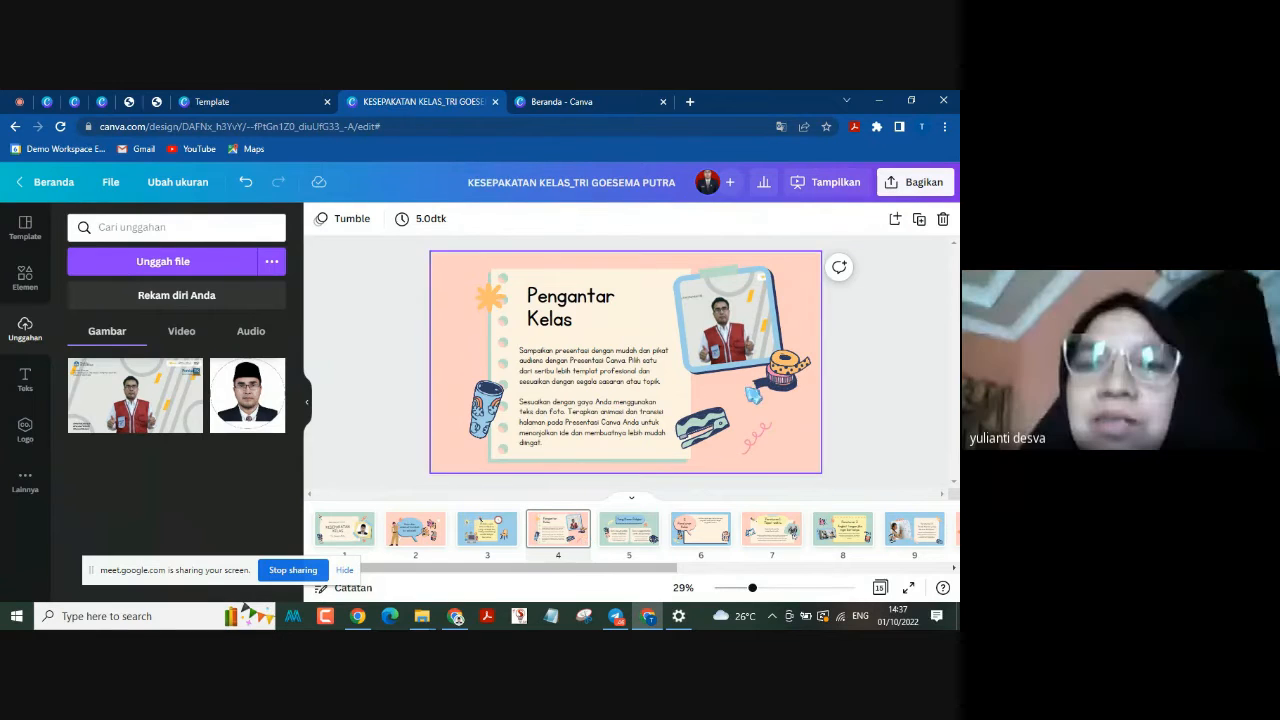
Step: Review the customised cover and page 3, and examine the framed photo and the illustrations on page 4
click(780, 385)
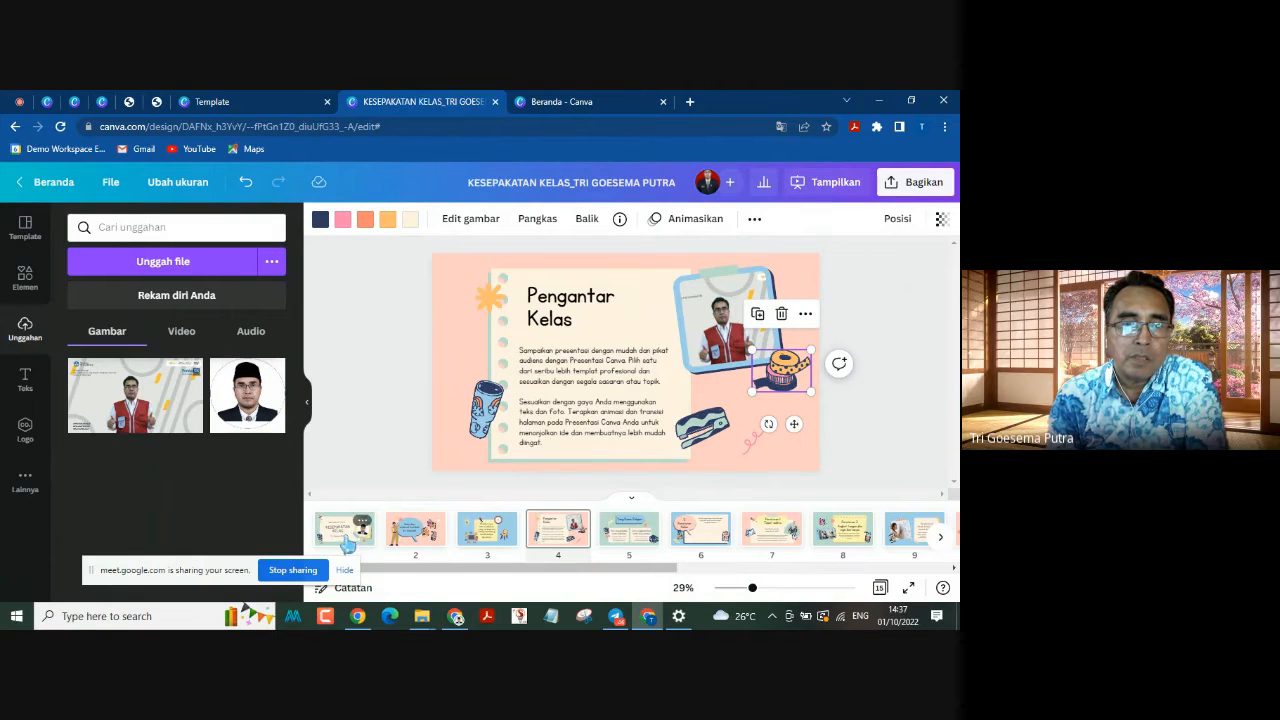
click(374, 540)
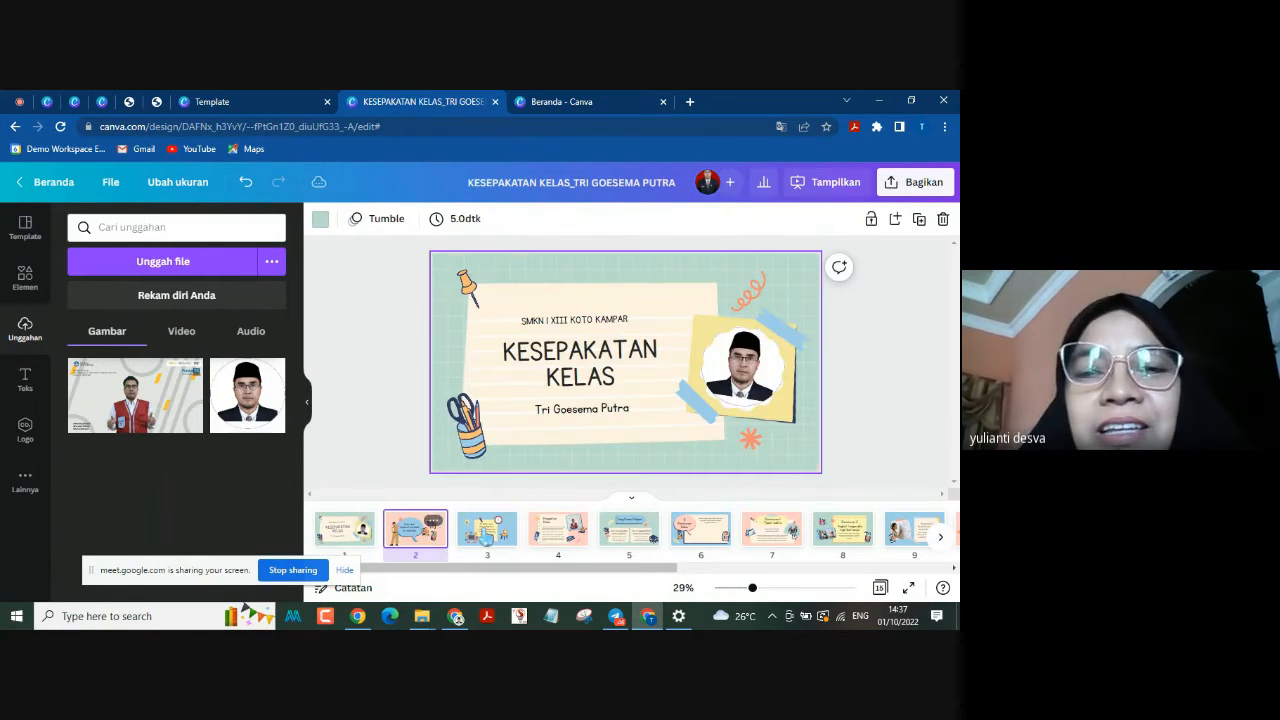
click(484, 535)
click(545, 535)
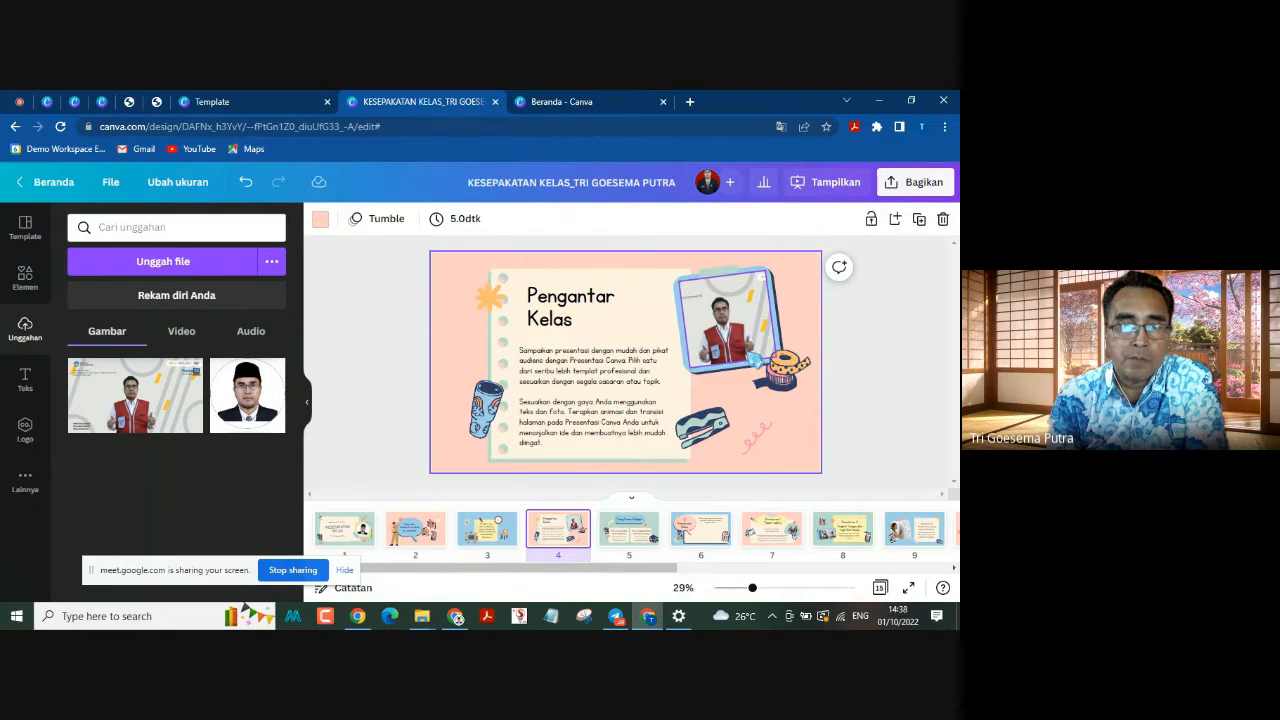
click(728, 322)
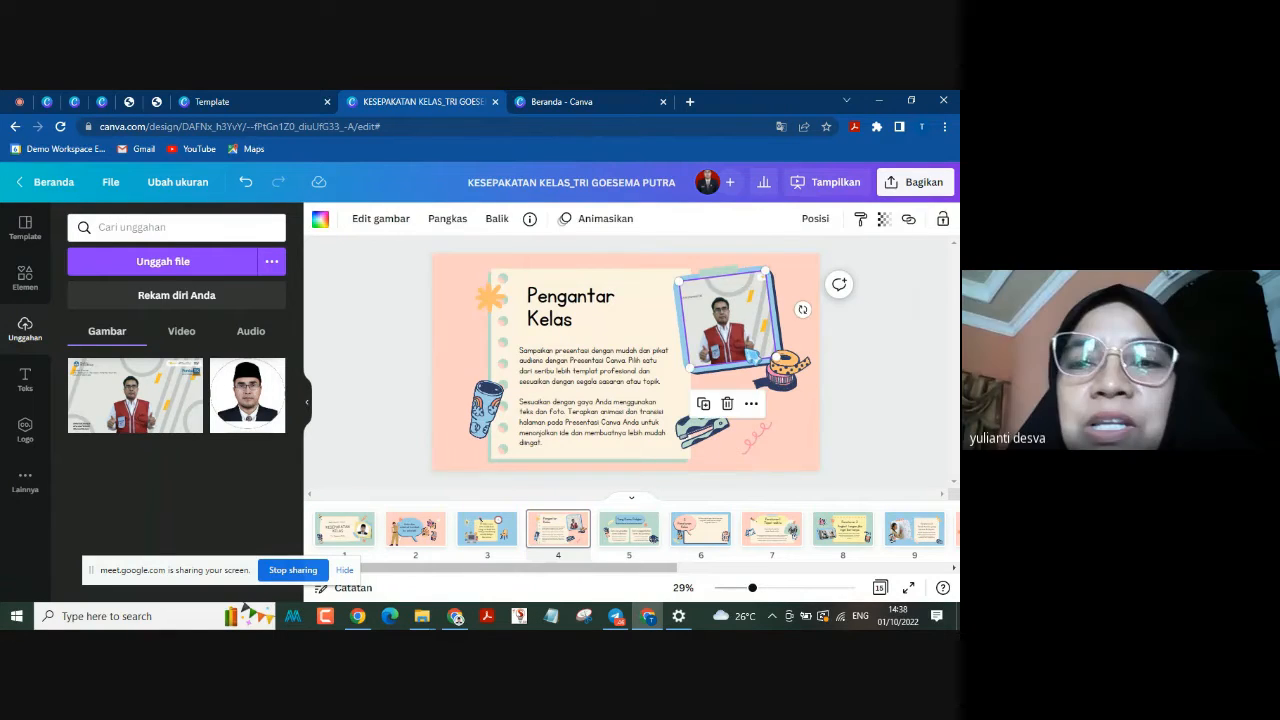
click(932, 320)
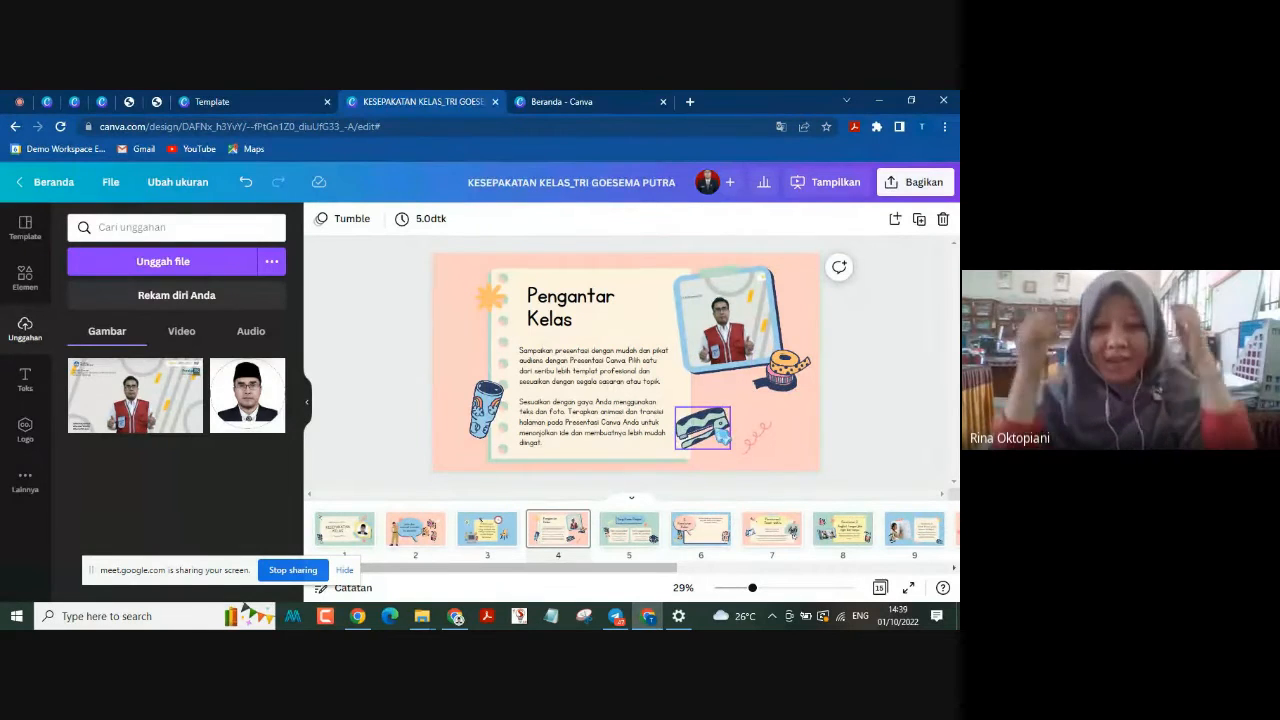
click(720, 431)
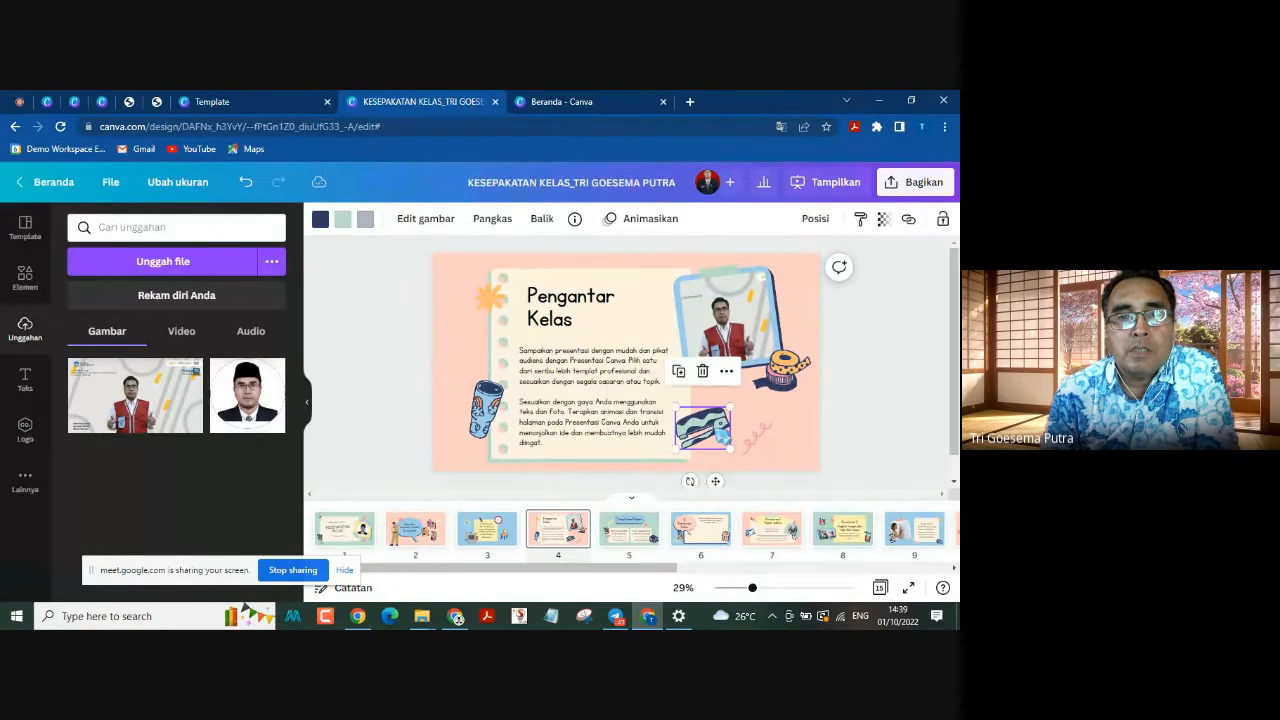
click(931, 352)
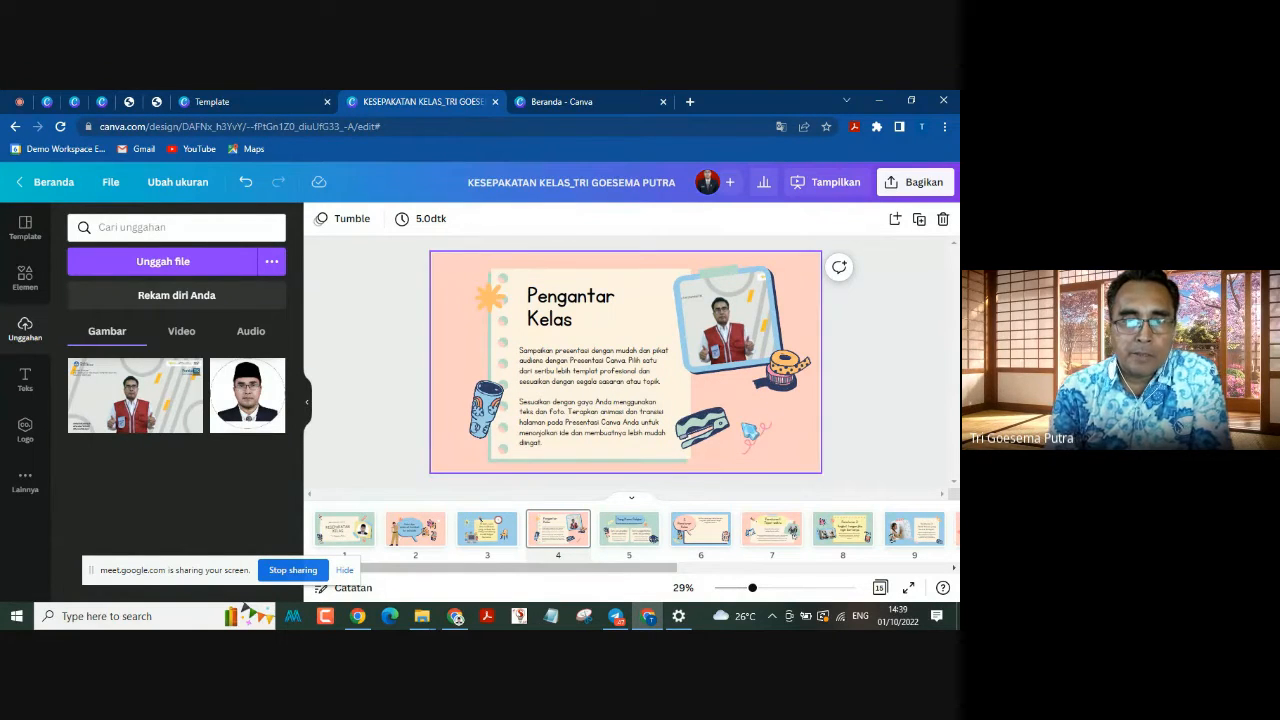
Step: Search the graphics for "buku" and delete the stack of books beside the second card on page 5
click(622, 540)
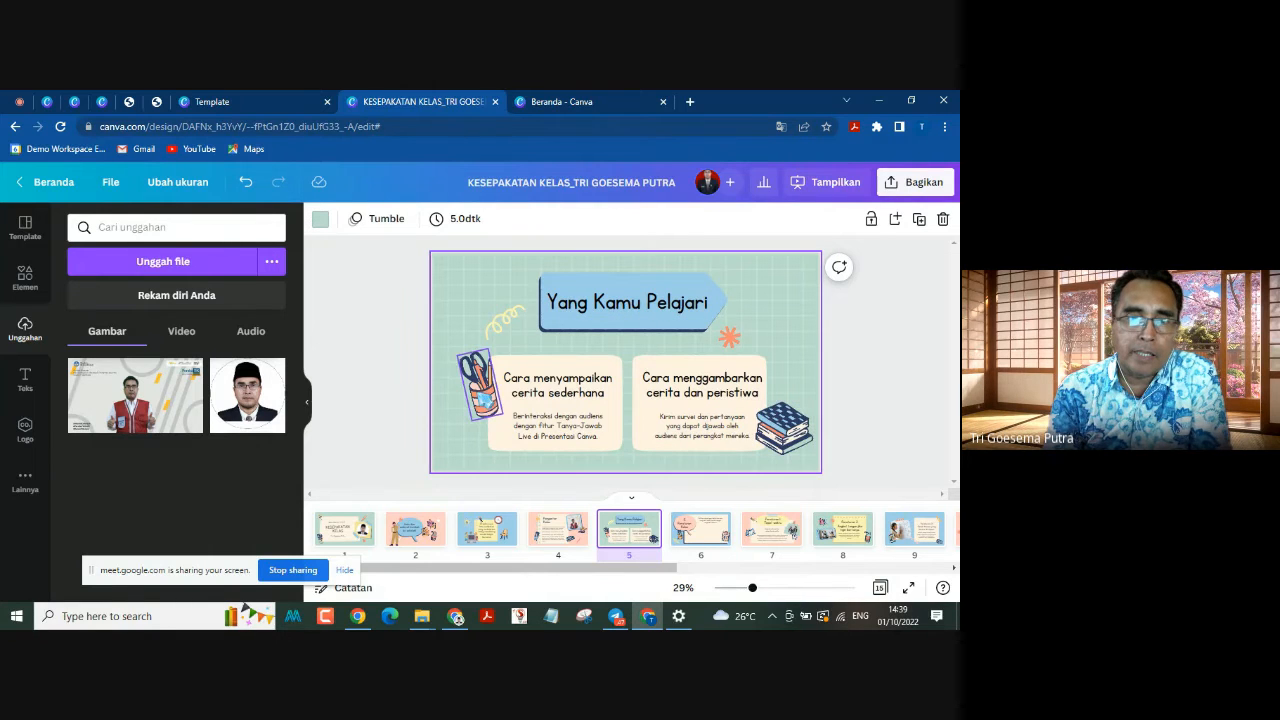
click(487, 402)
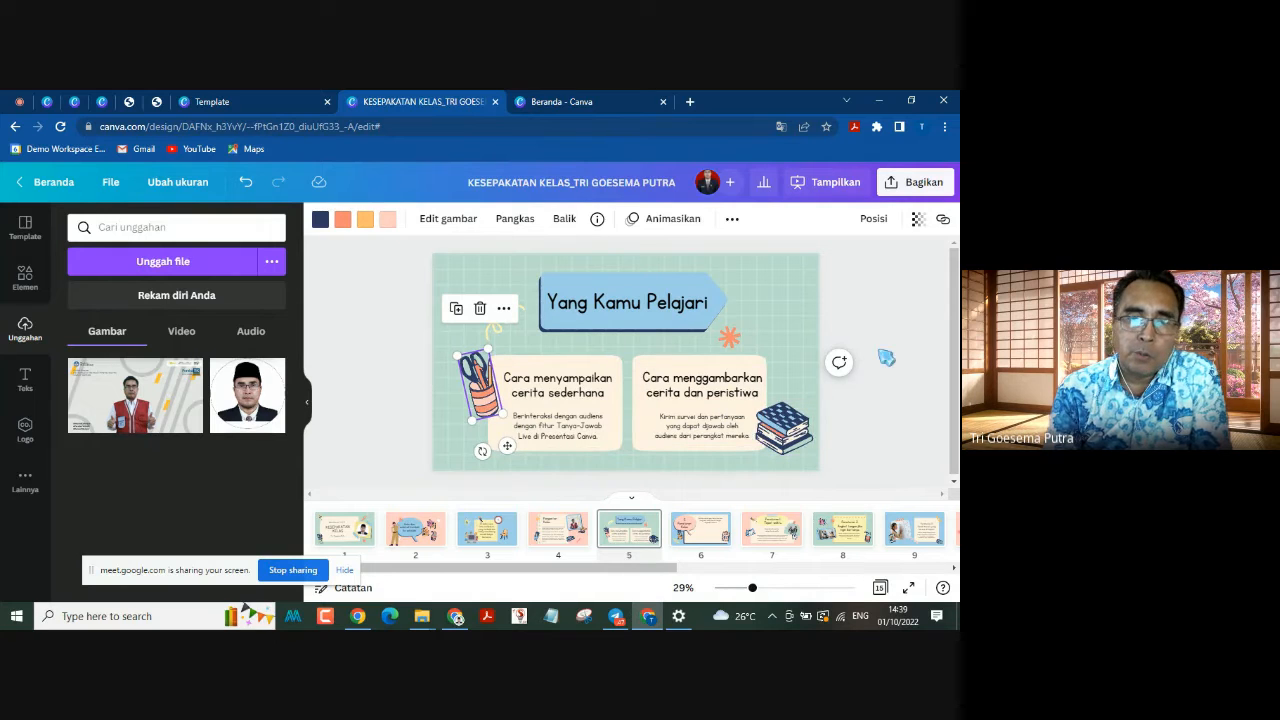
click(785, 425)
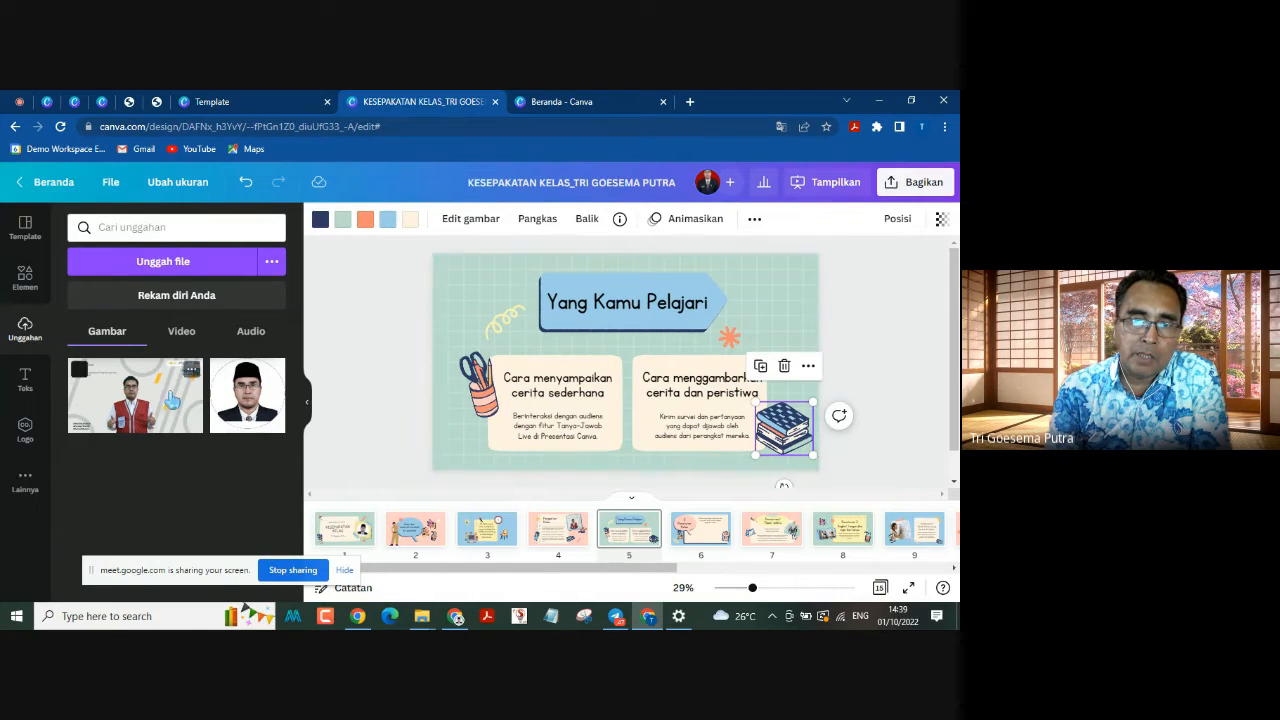
click(25, 278)
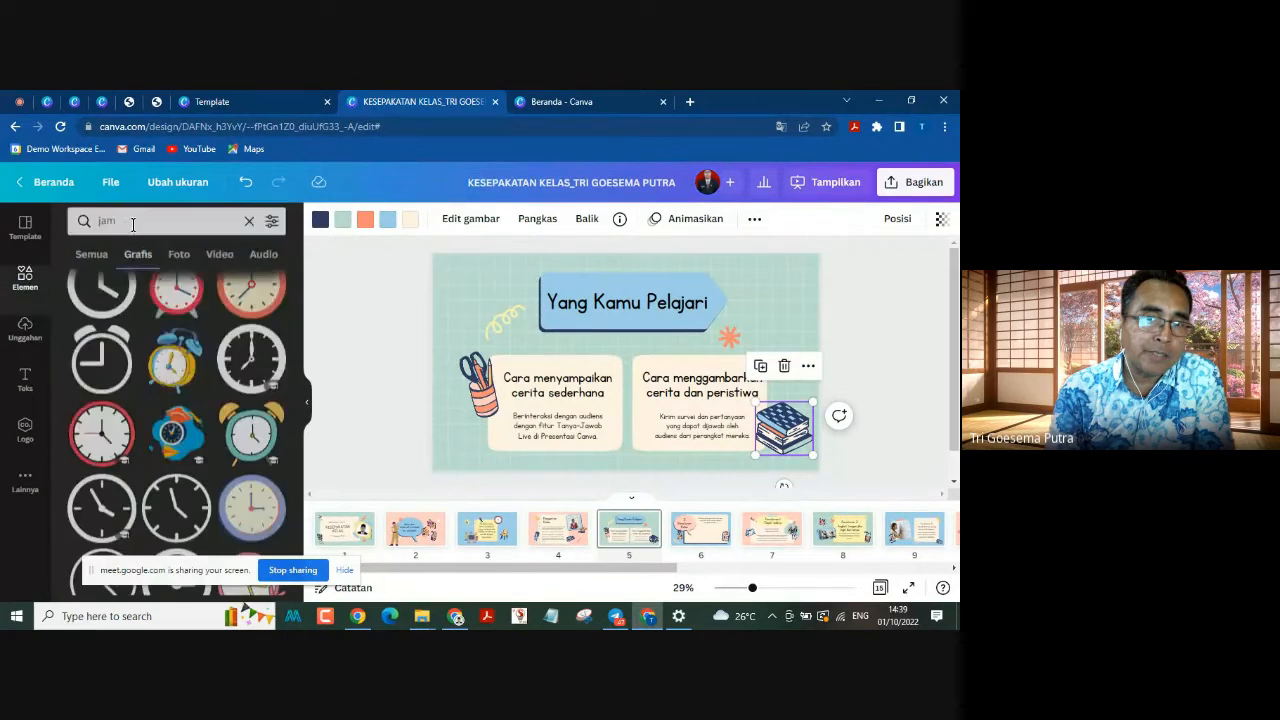
click(132, 226)
drag(132, 226, 84, 228)
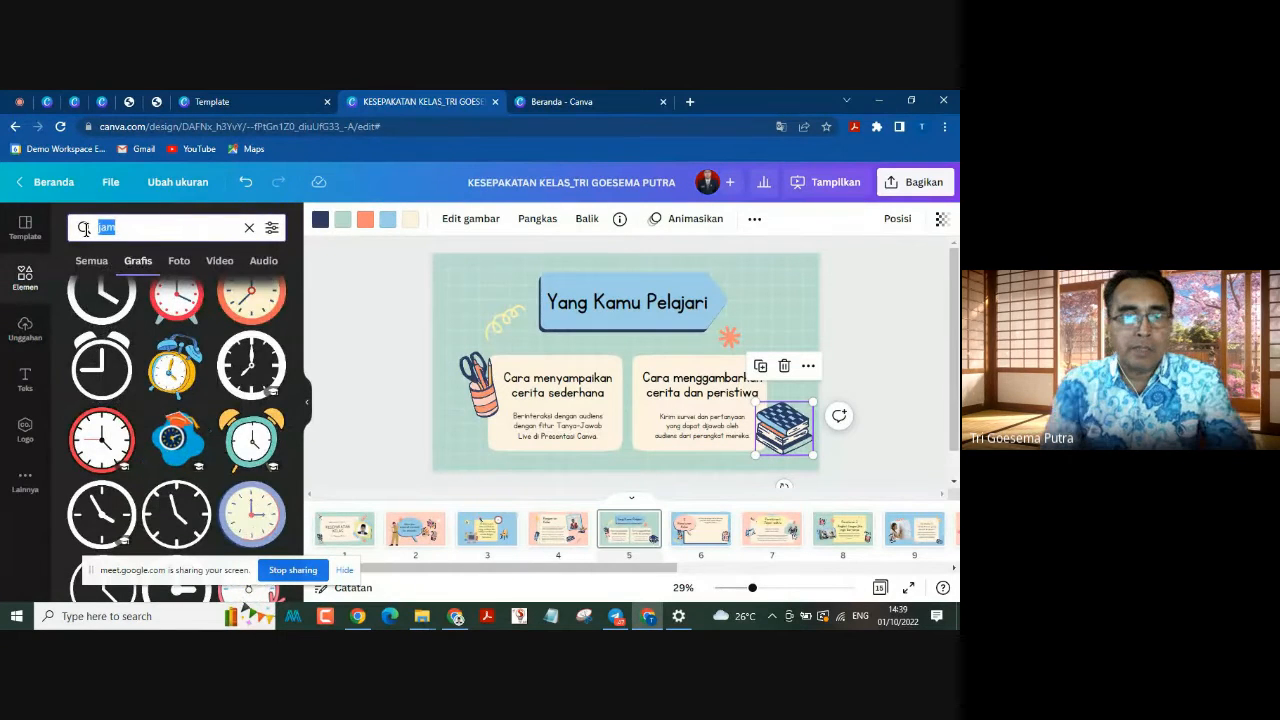
text(buku)
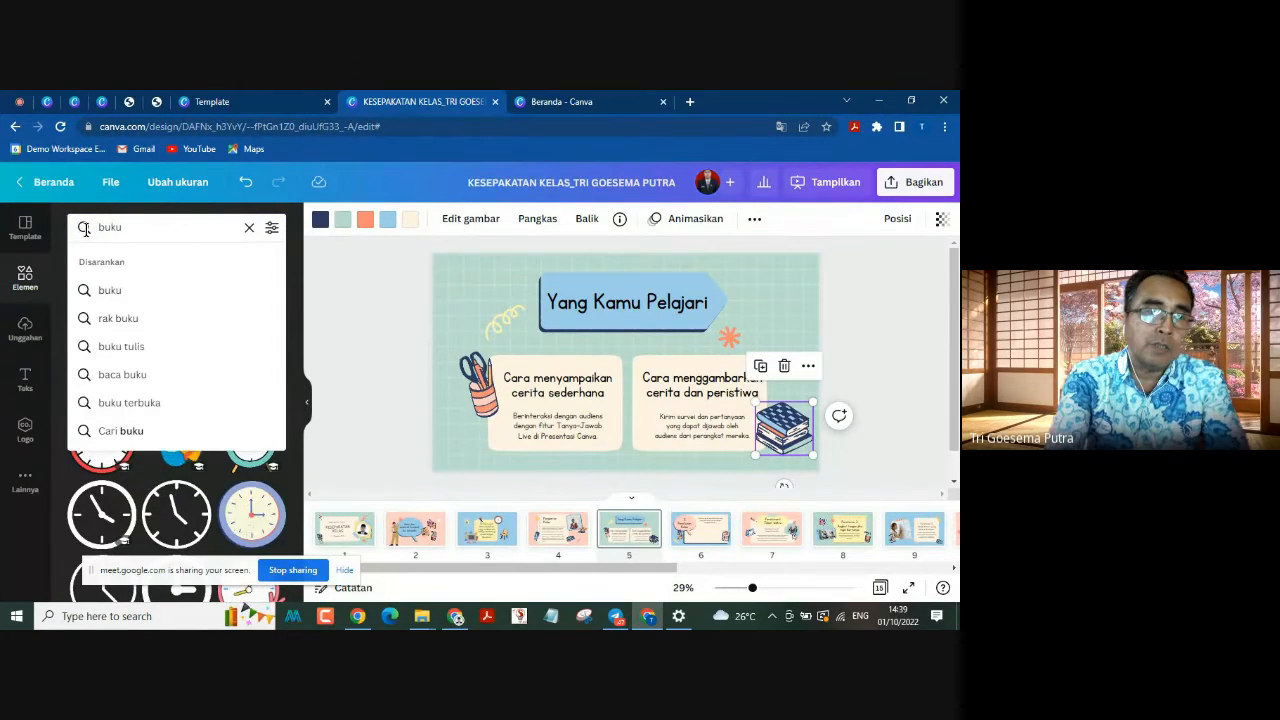
key(Return)
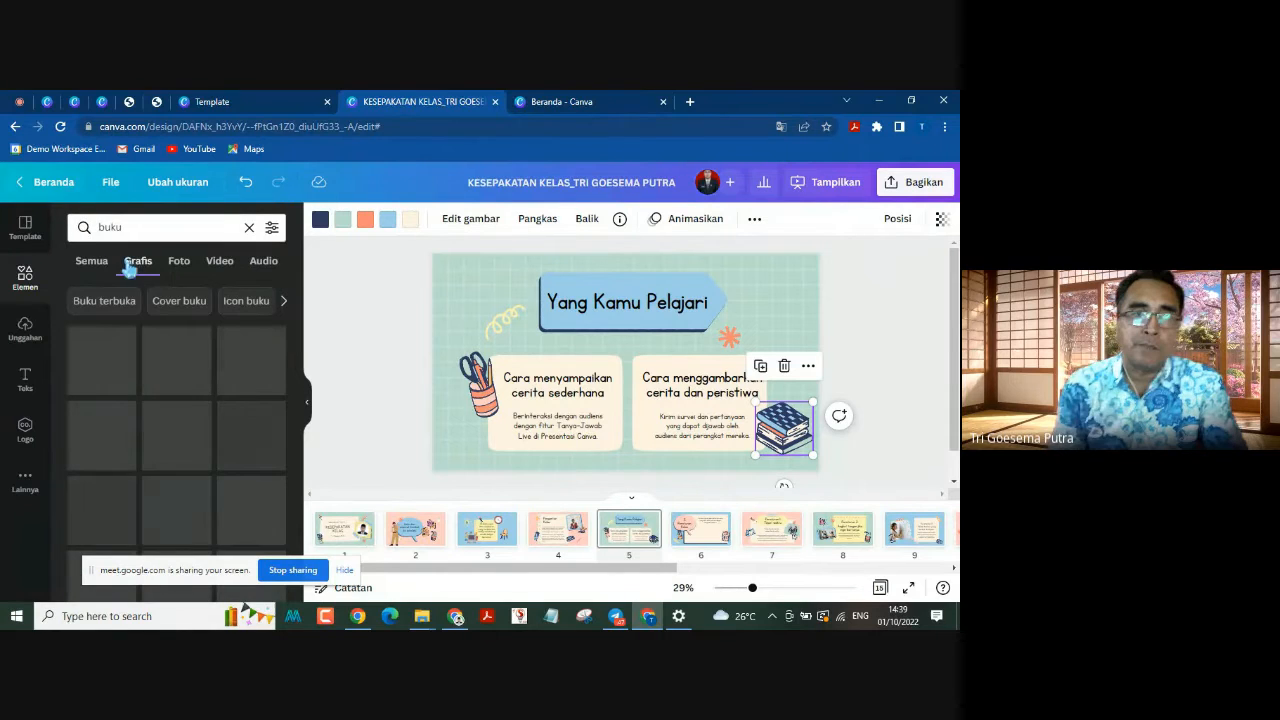
click(786, 367)
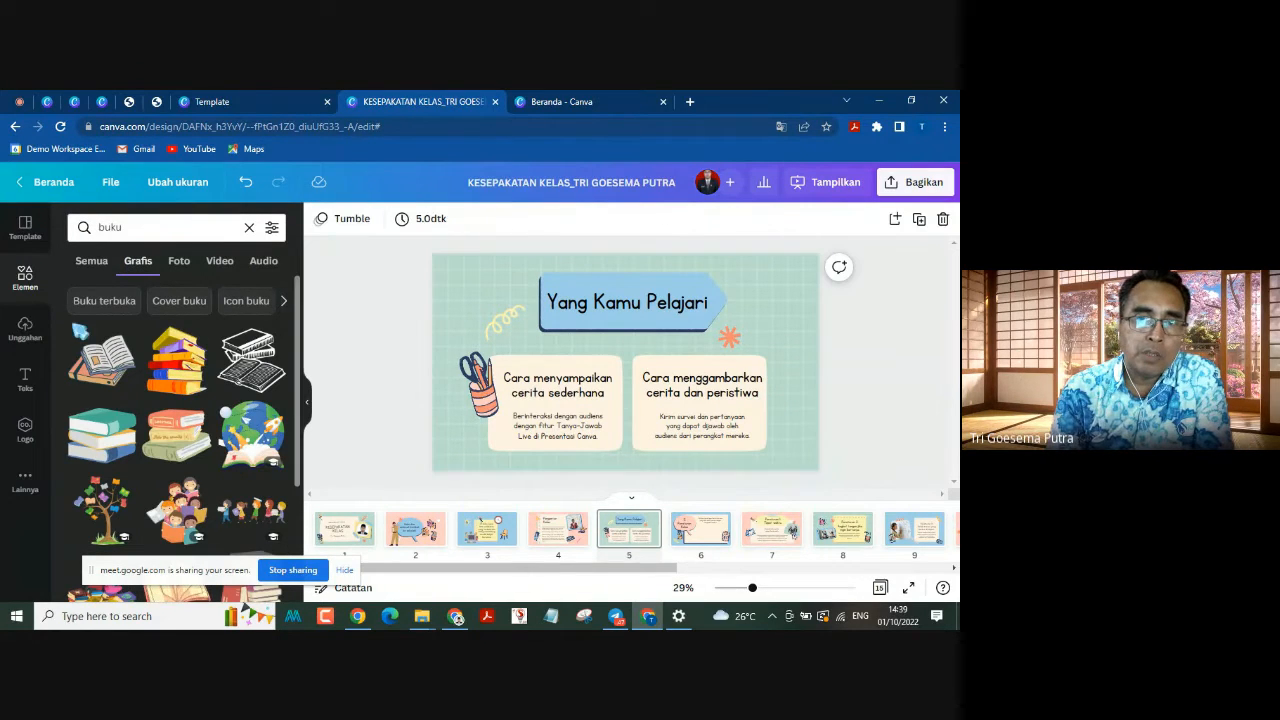
Step: Show all element types for "buku" and place the video of the seated man and woman over the second card on page 5
click(86, 268)
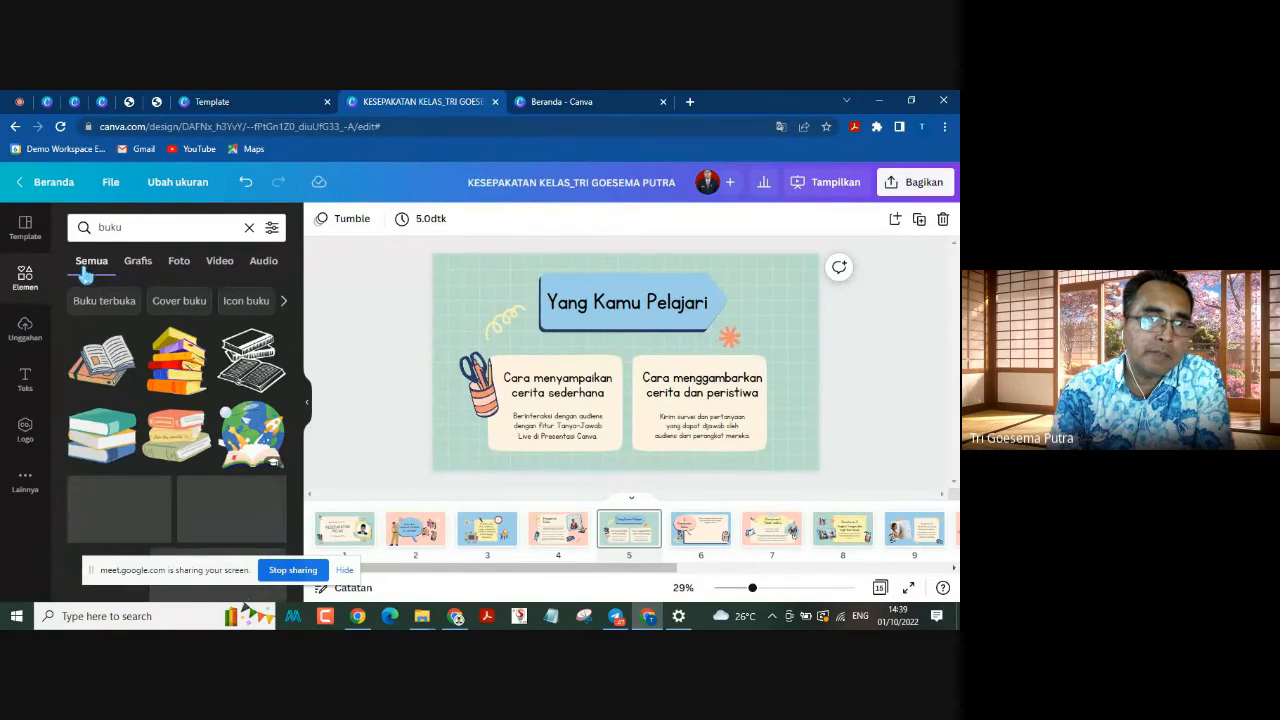
scroll(230, 518, down, 2)
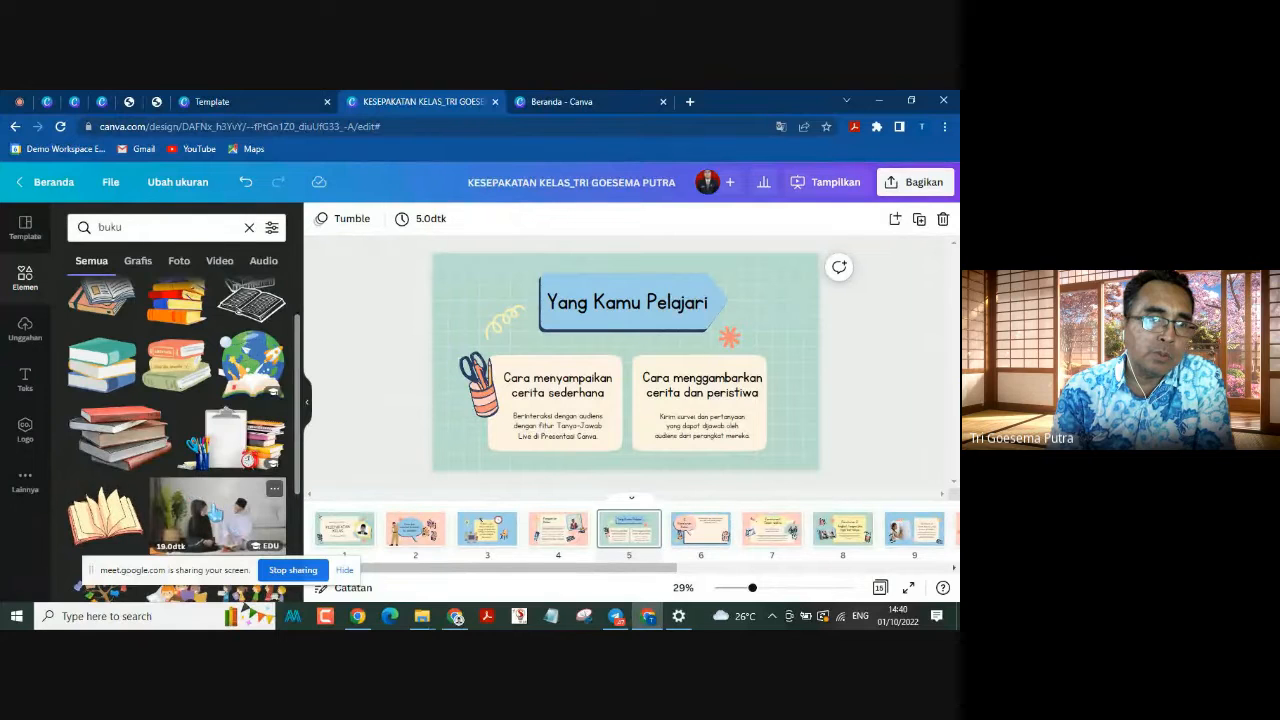
drag(622, 380, 560, 400)
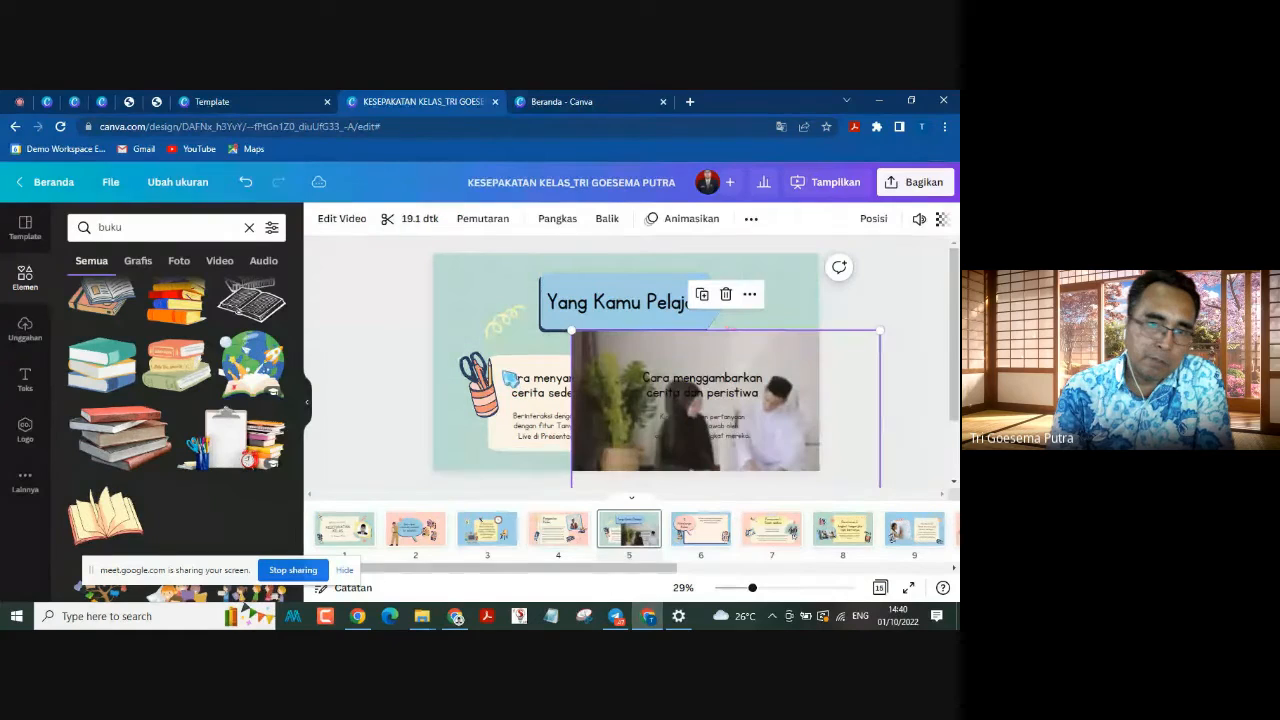
Step: Delete the video from page 5 and place the colourful stack of books from the "buku" graphics over the second card
click(726, 294)
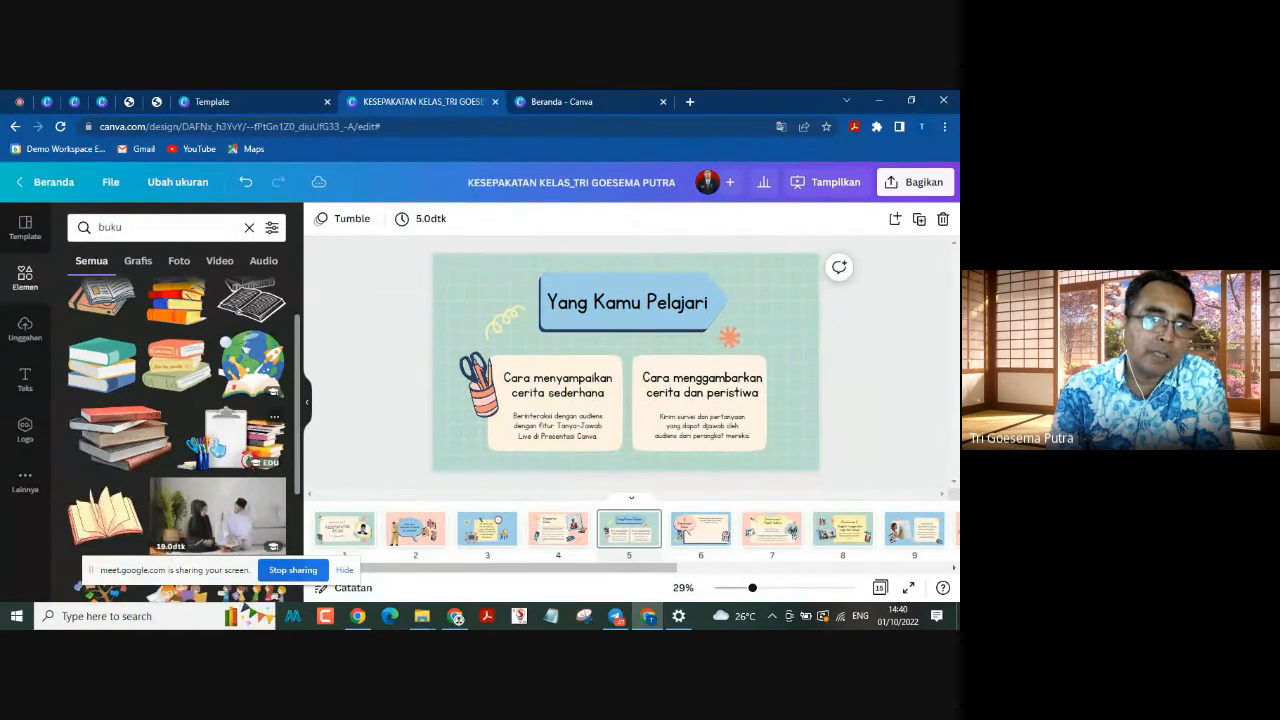
scroll(141, 290, down, 1)
click(140, 272)
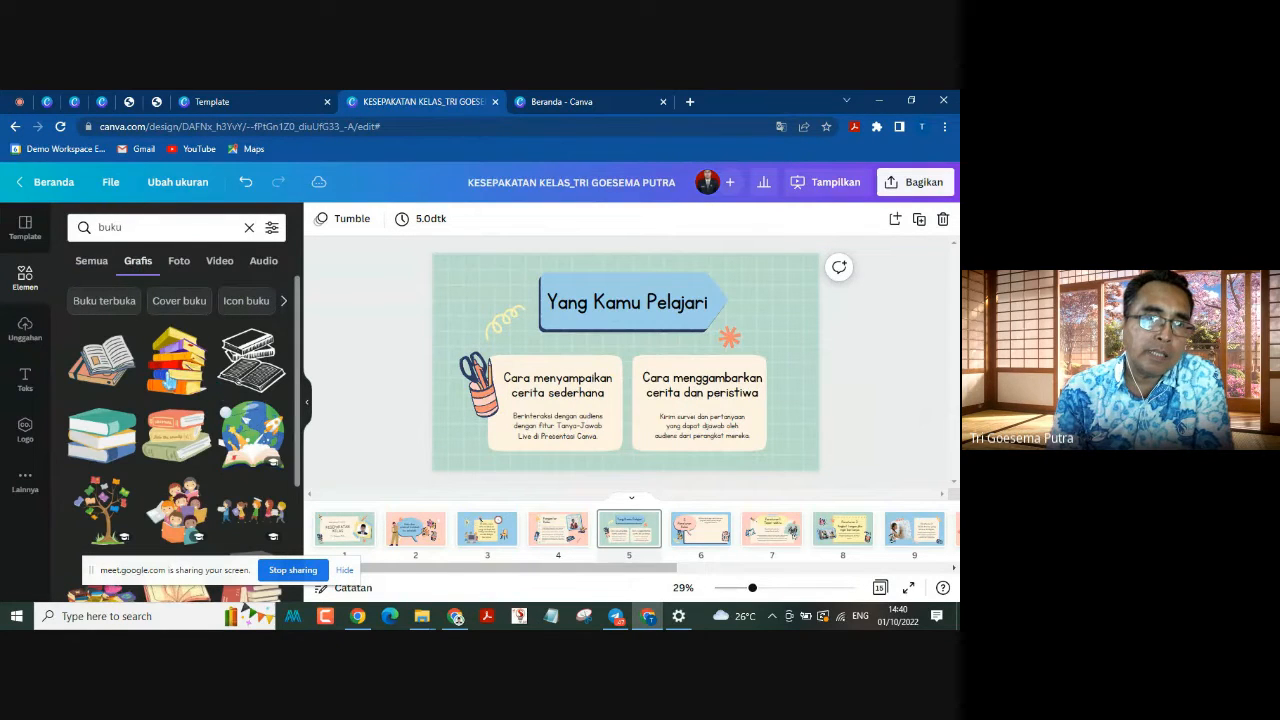
drag(176, 360, 793, 372)
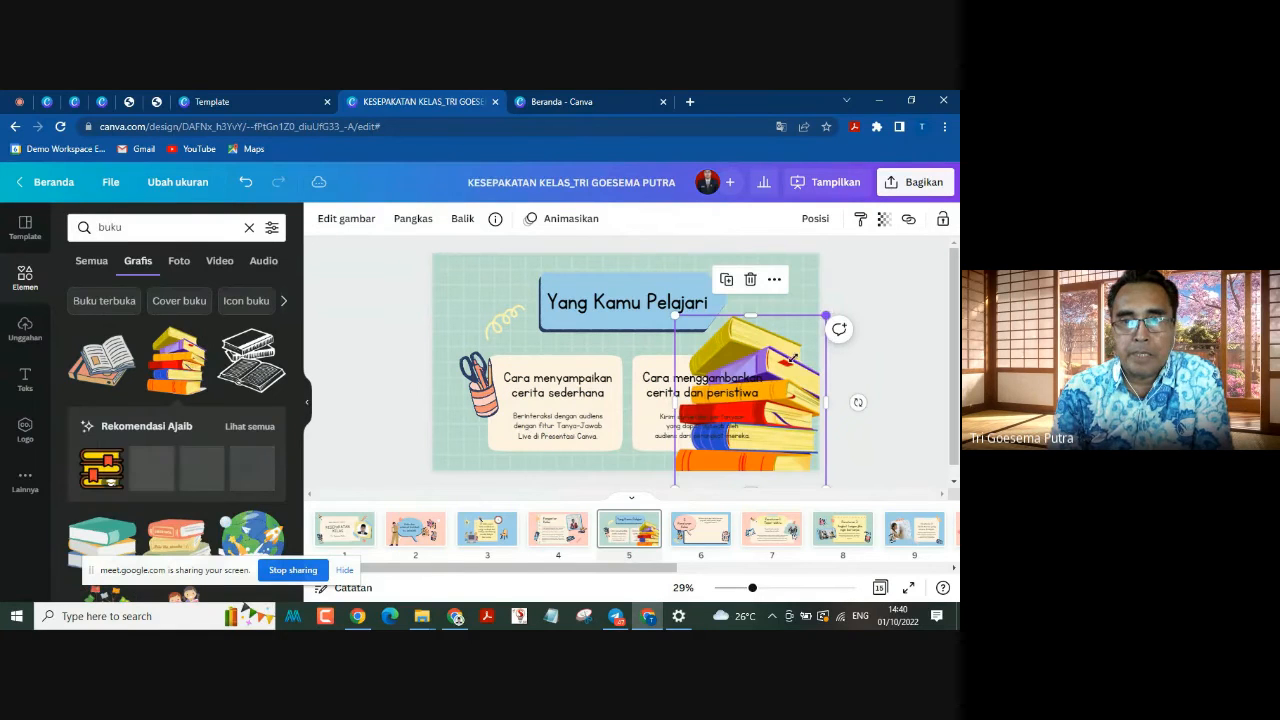
Step: Shrink the stack of books and position it at the lower right corner of the second card on page 5
drag(824, 316, 752, 425)
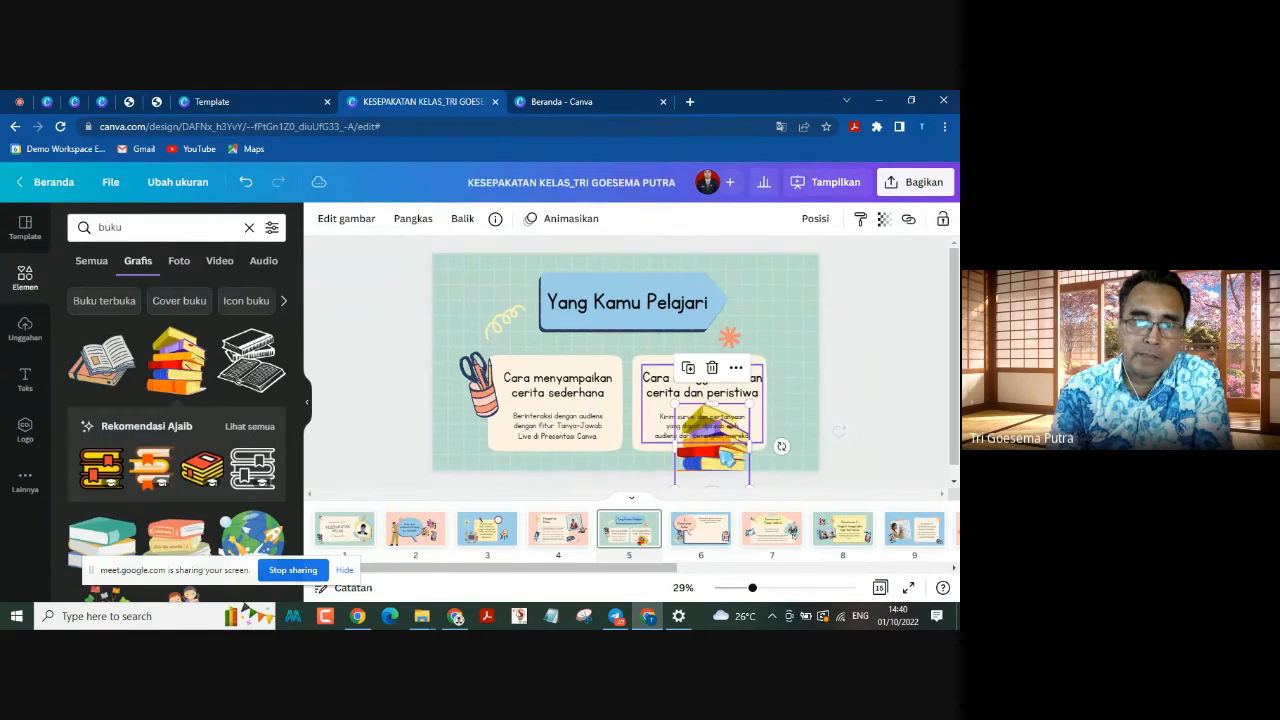
drag(719, 475, 779, 448)
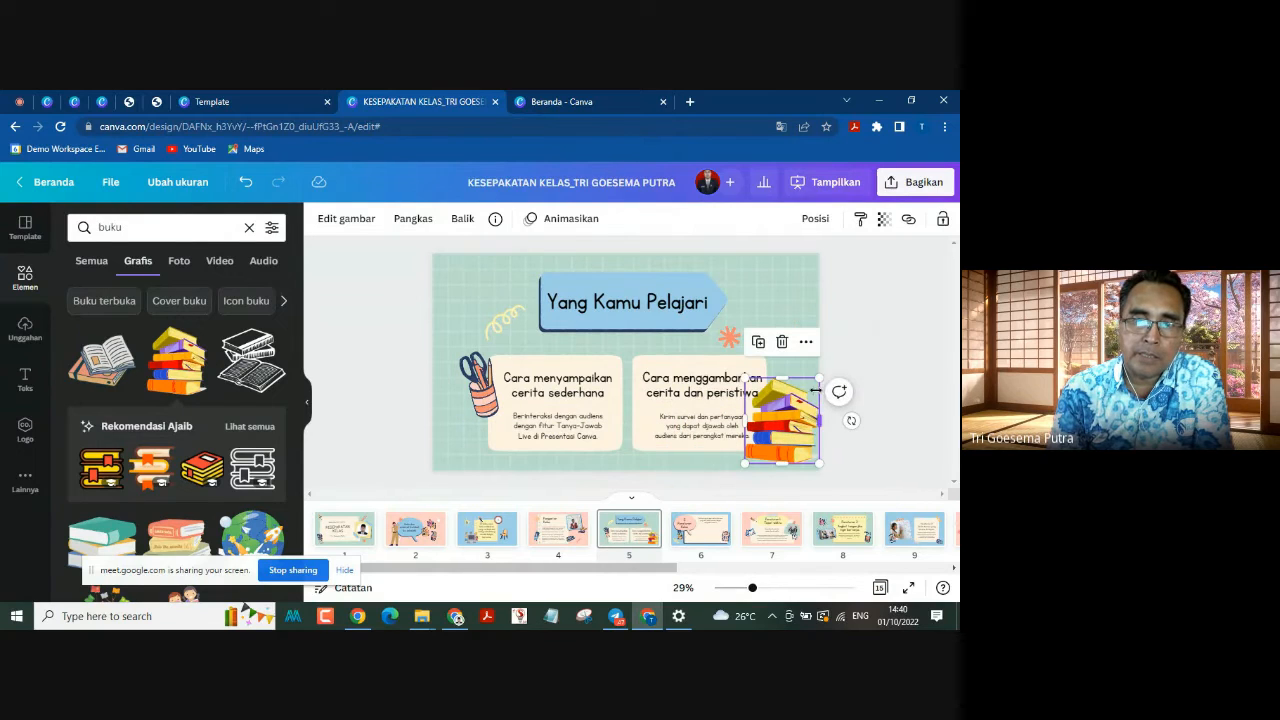
drag(819, 377, 792, 410)
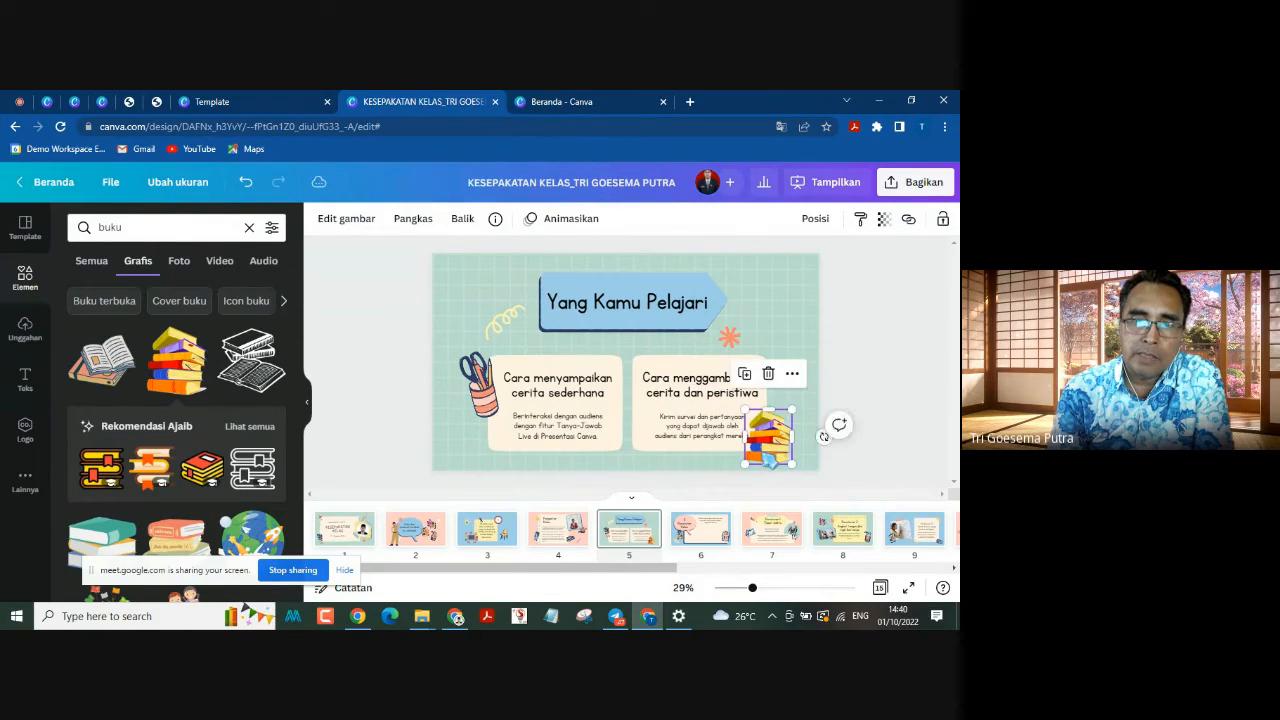
drag(770, 461, 795, 428)
click(862, 317)
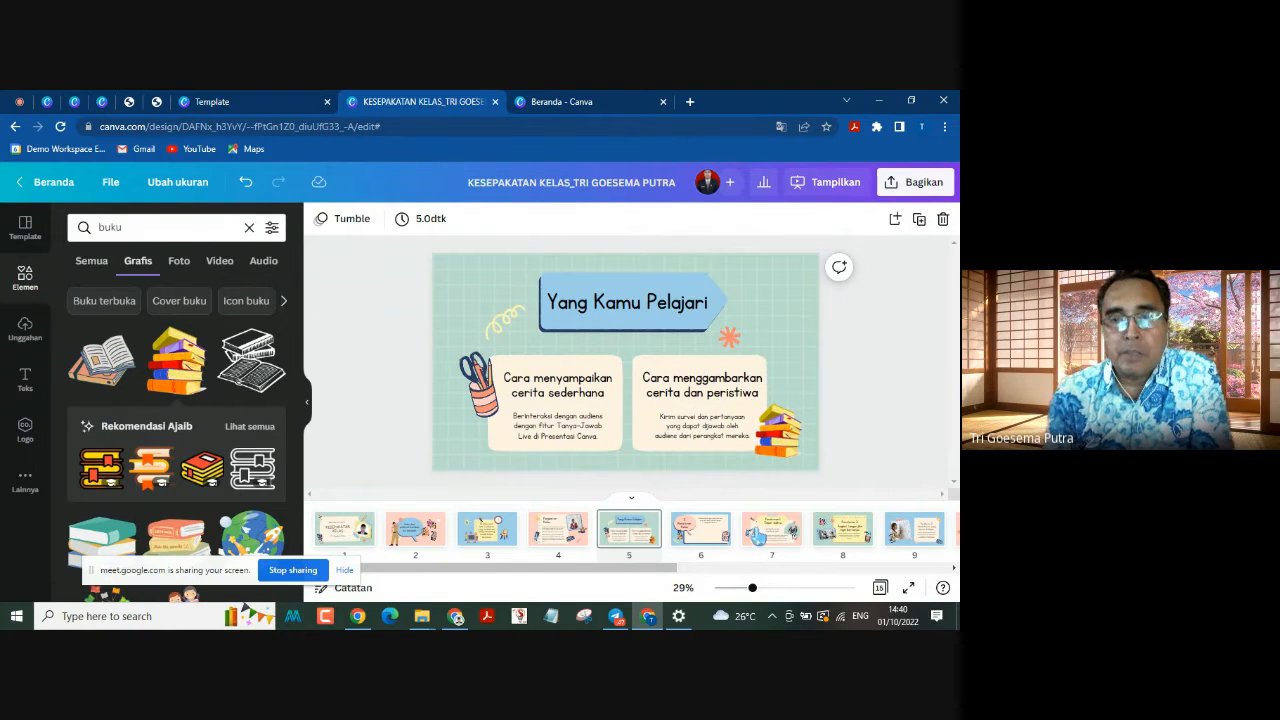
Step: Select the framed photo of the two students on page 7, Peraturan 1, and search the graphics for "murid smk"
click(700, 538)
click(689, 538)
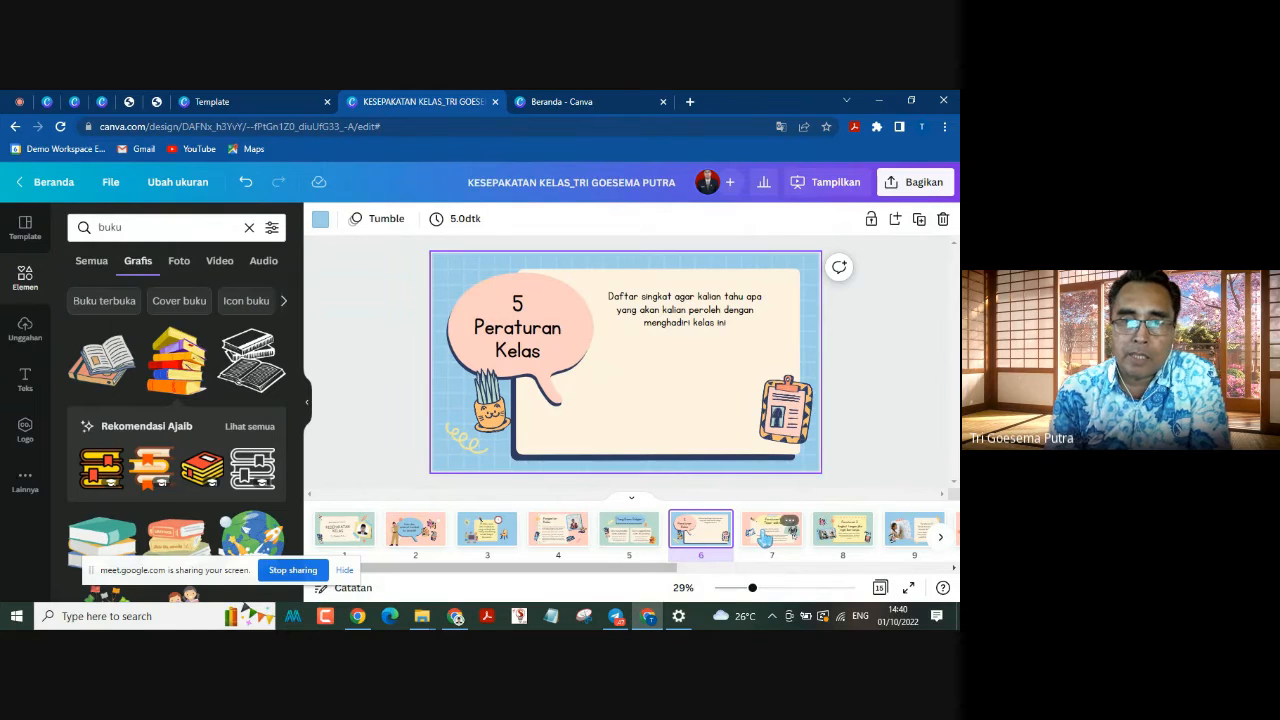
click(772, 529)
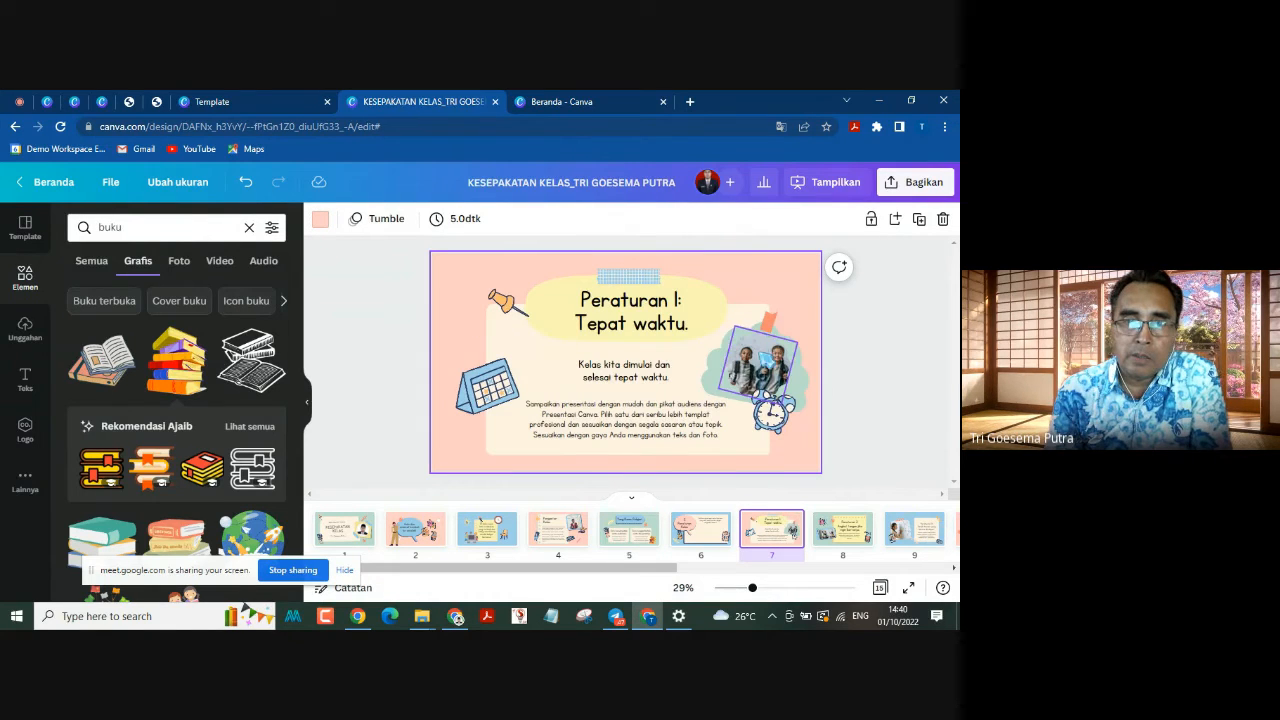
click(782, 369)
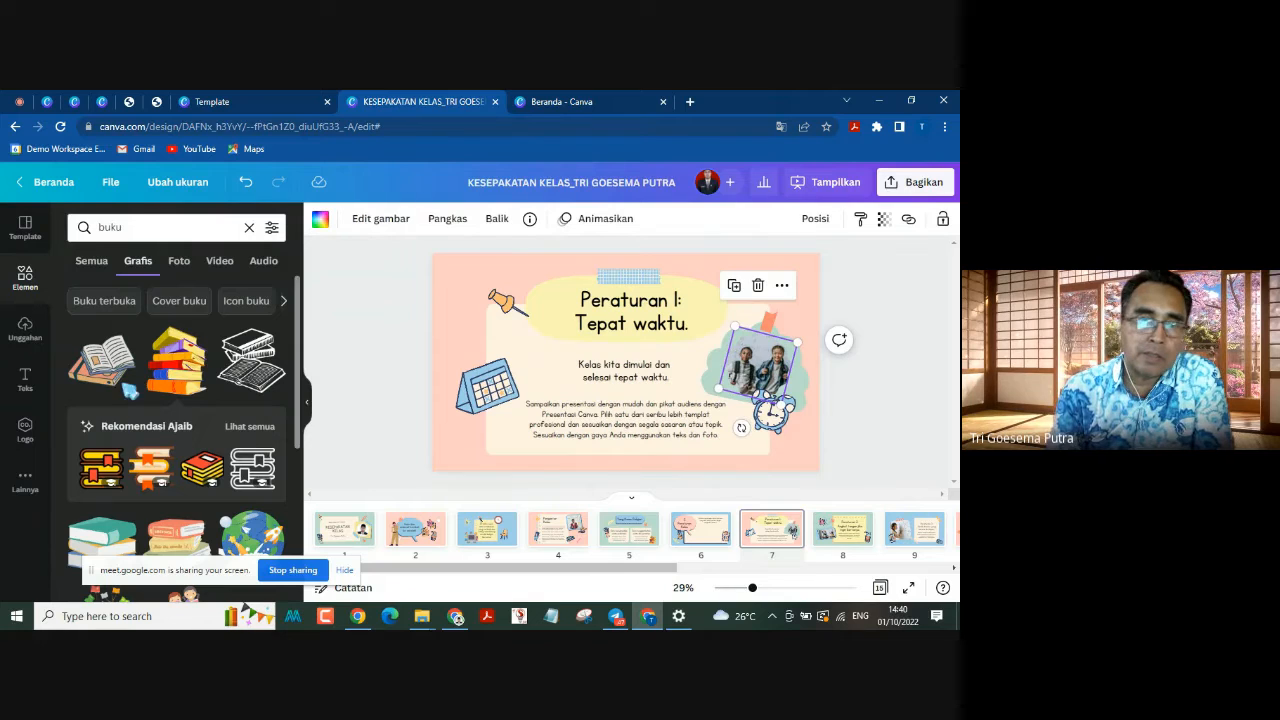
click(116, 227)
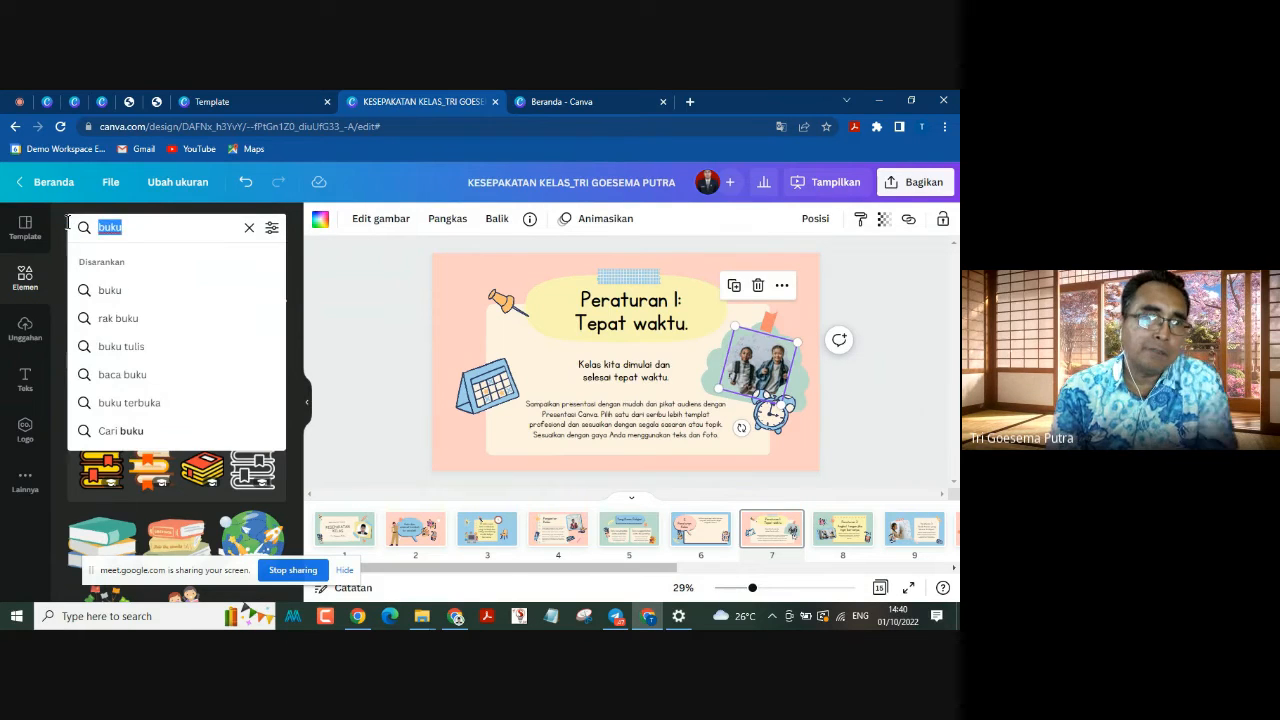
text(murid)
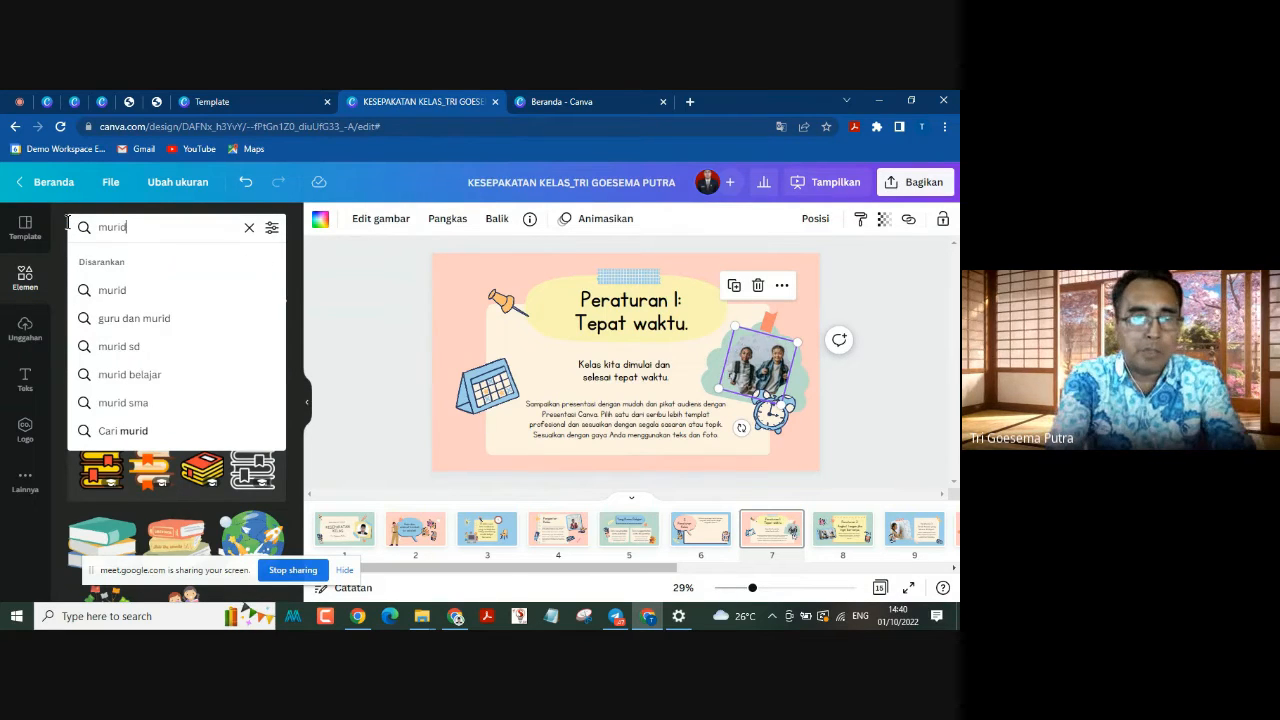
text( smk)
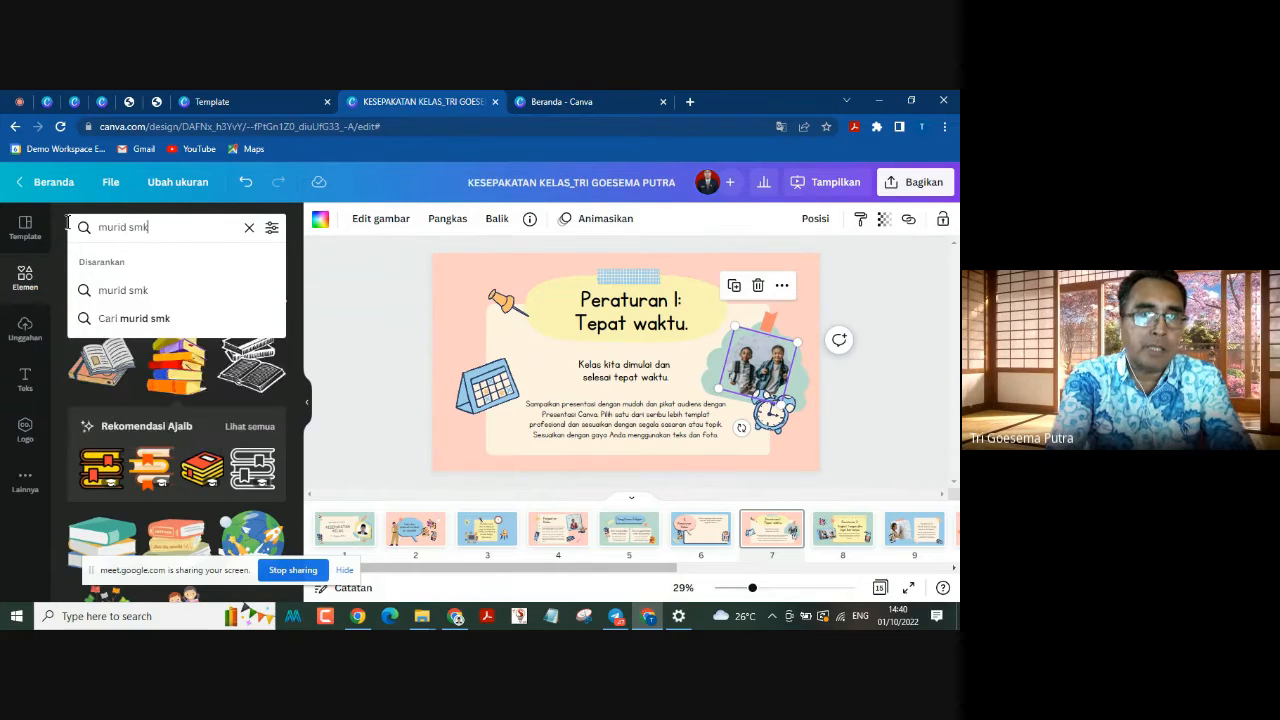
key(Return)
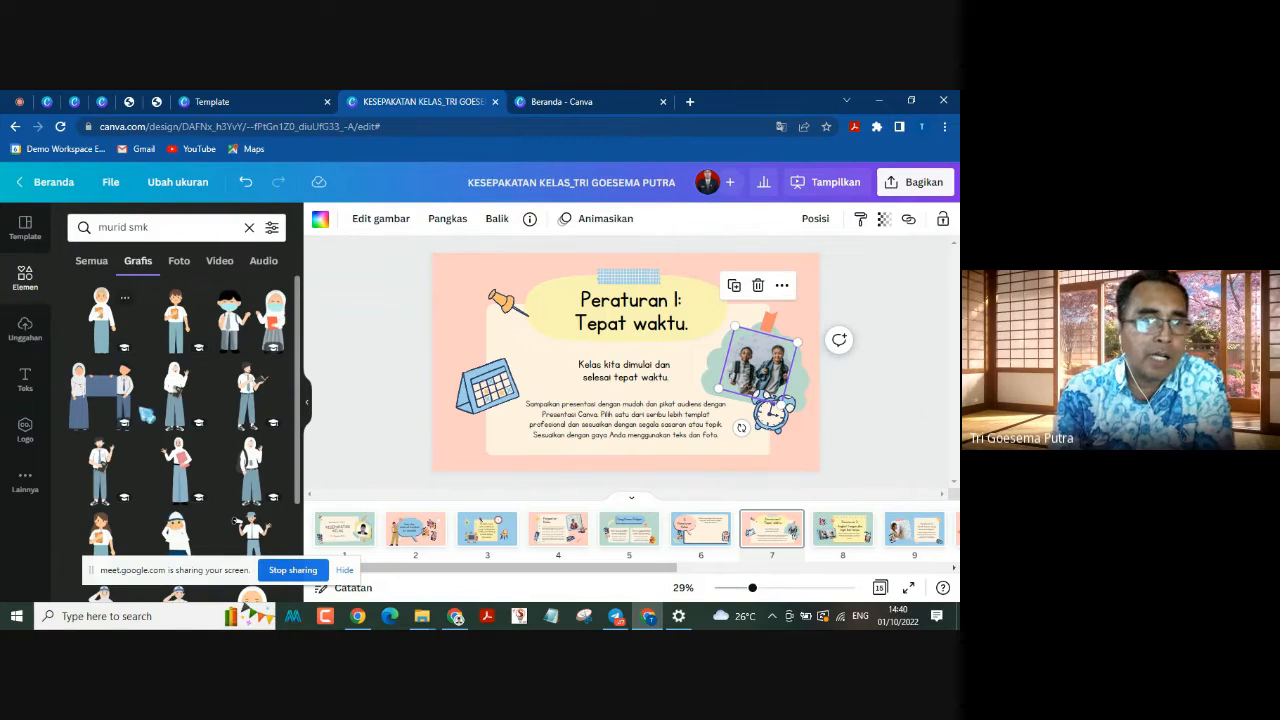
Step: Browse the "murid smk" results across graphics and all element types, and delete the framed student photo on page 7 together with its frame
scroll(178, 428, down, 5)
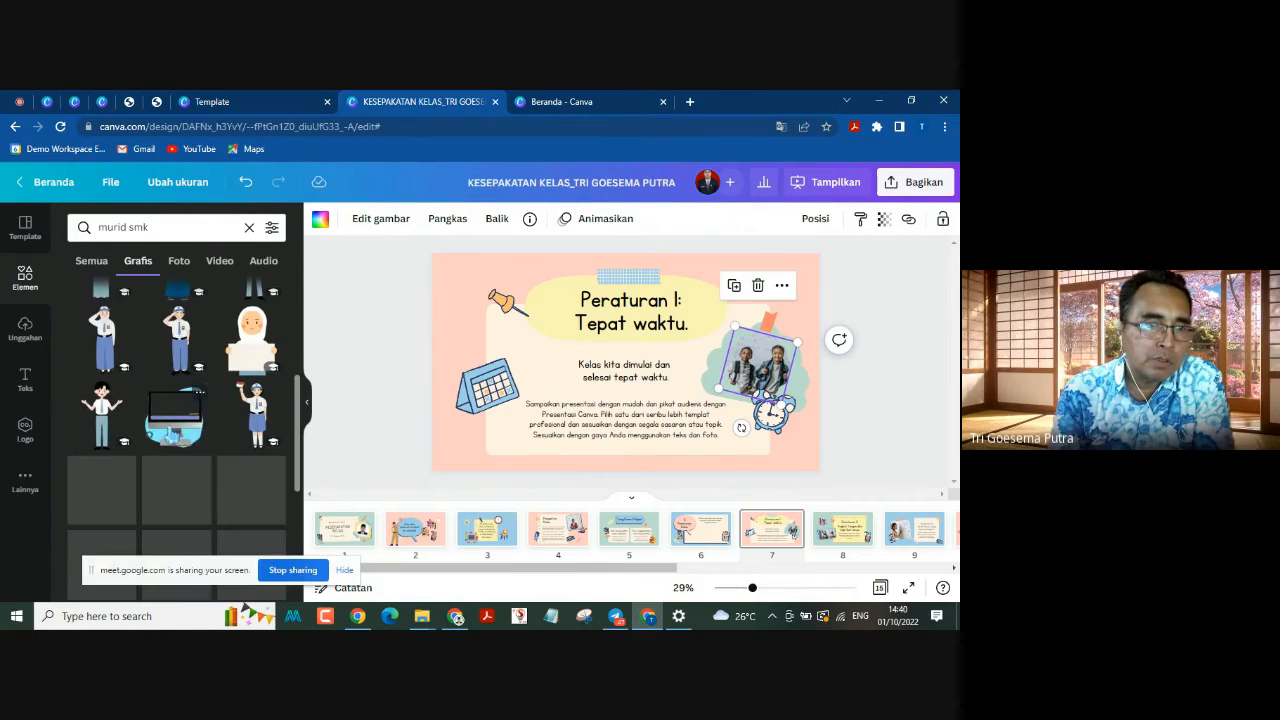
scroll(205, 396, up, 2)
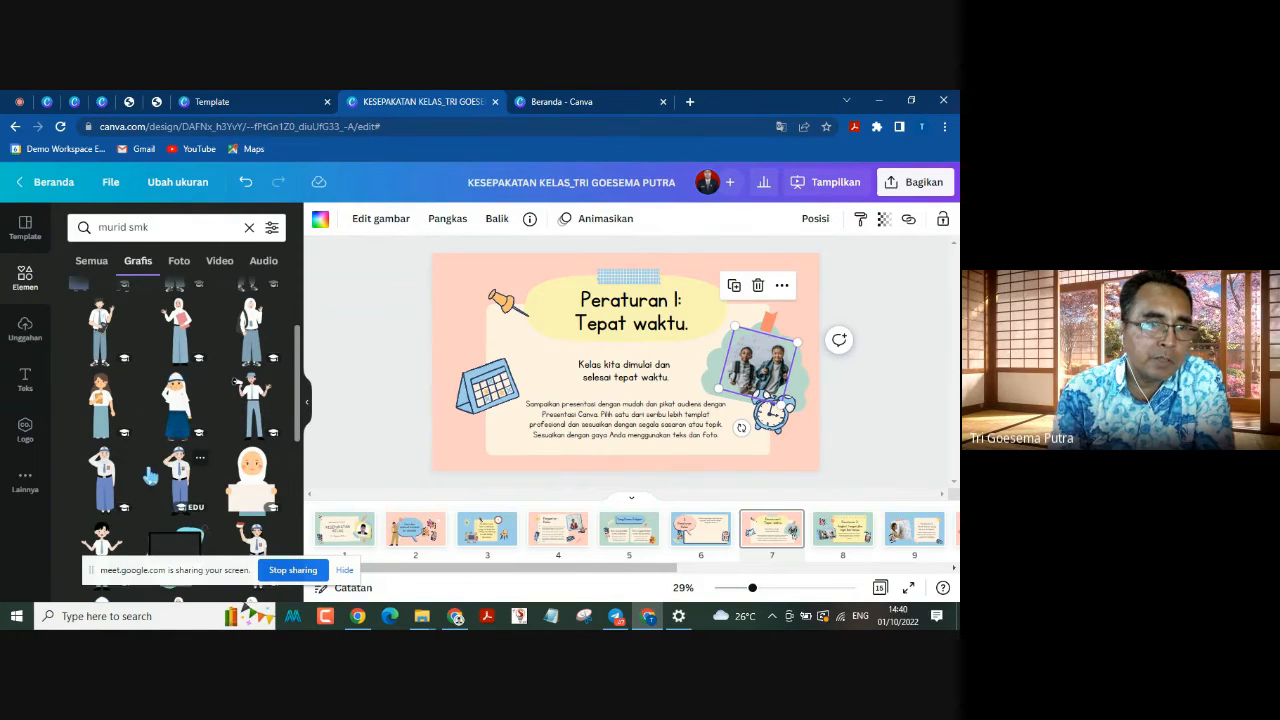
scroll(200, 395, up, 2)
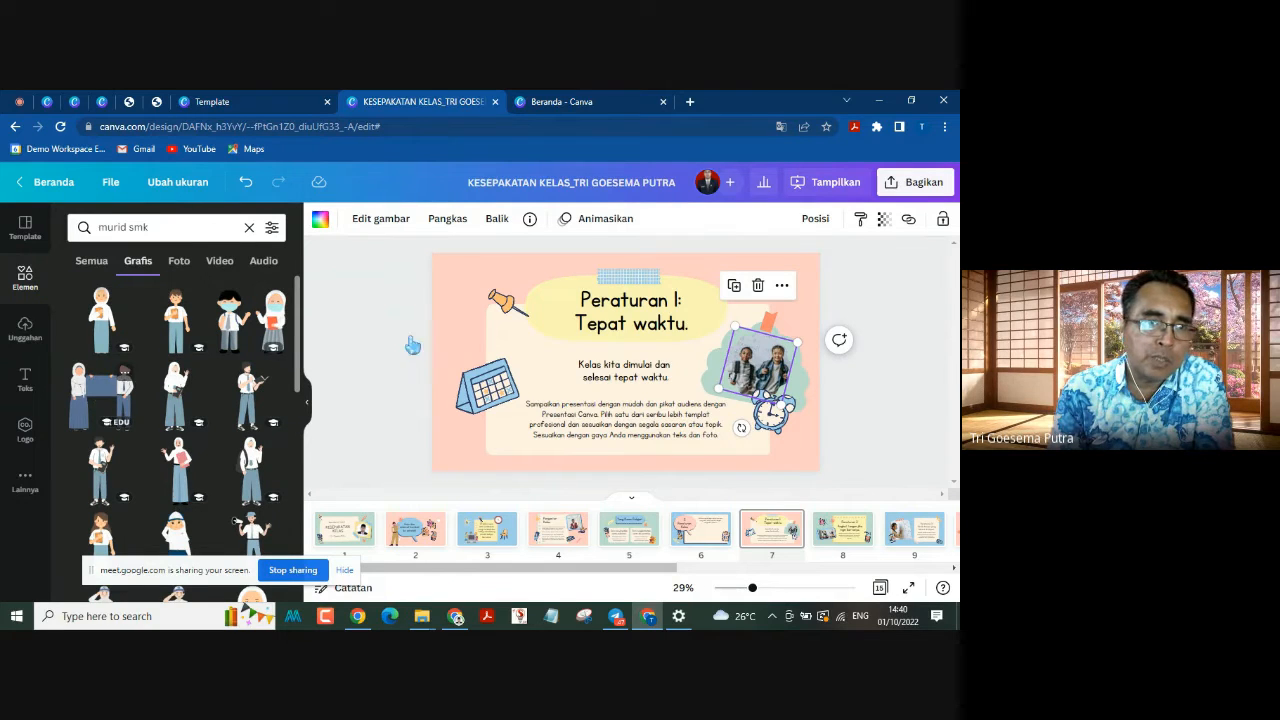
drag(413, 345, 100, 320)
click(93, 261)
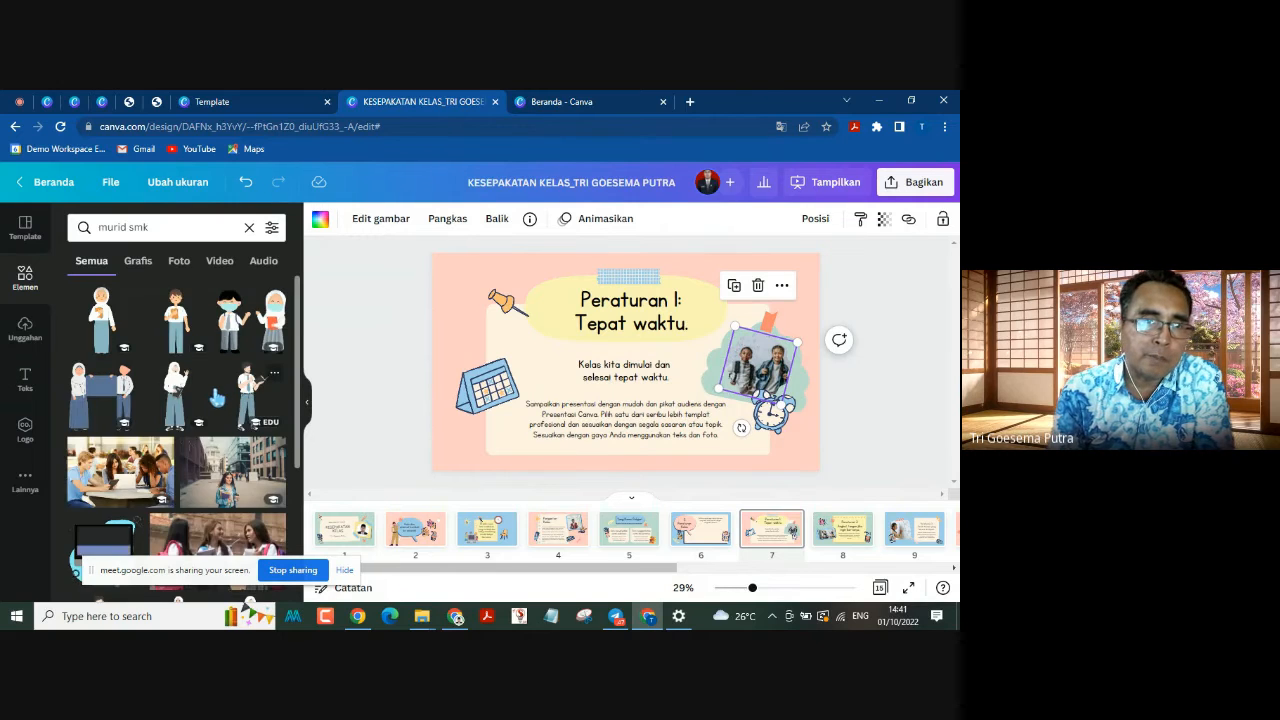
scroll(216, 397, down, 3)
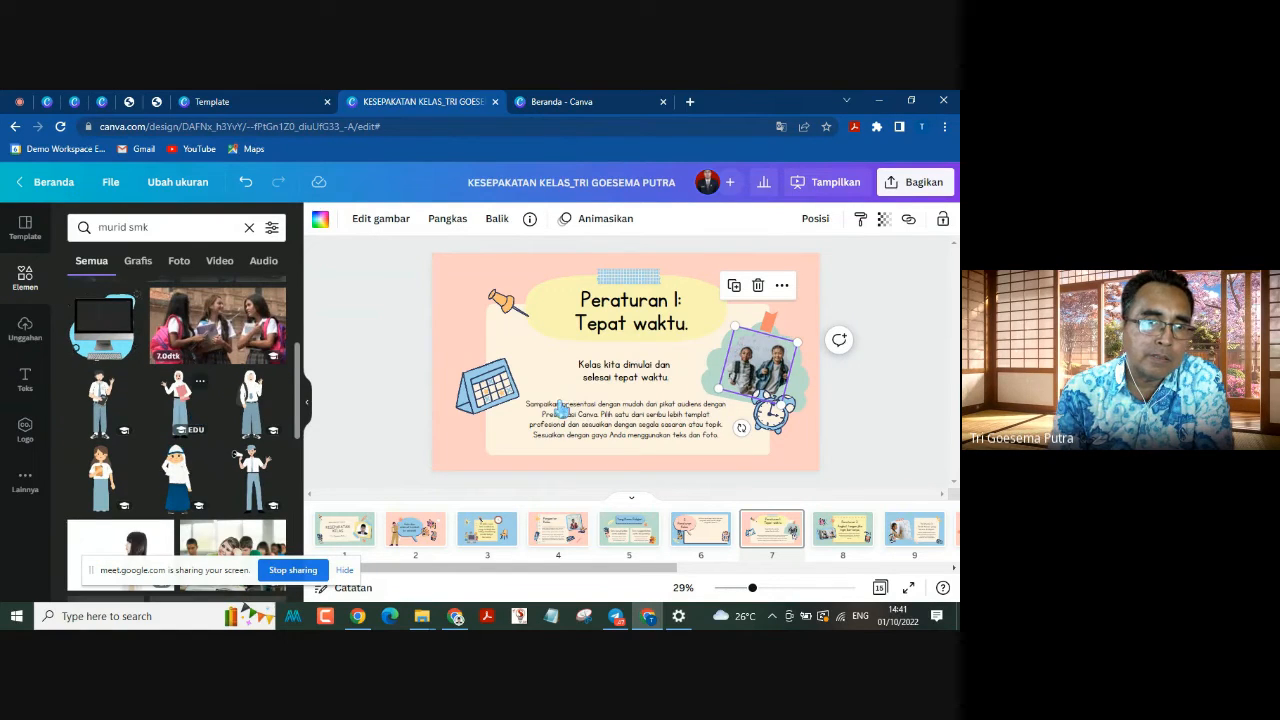
click(760, 287)
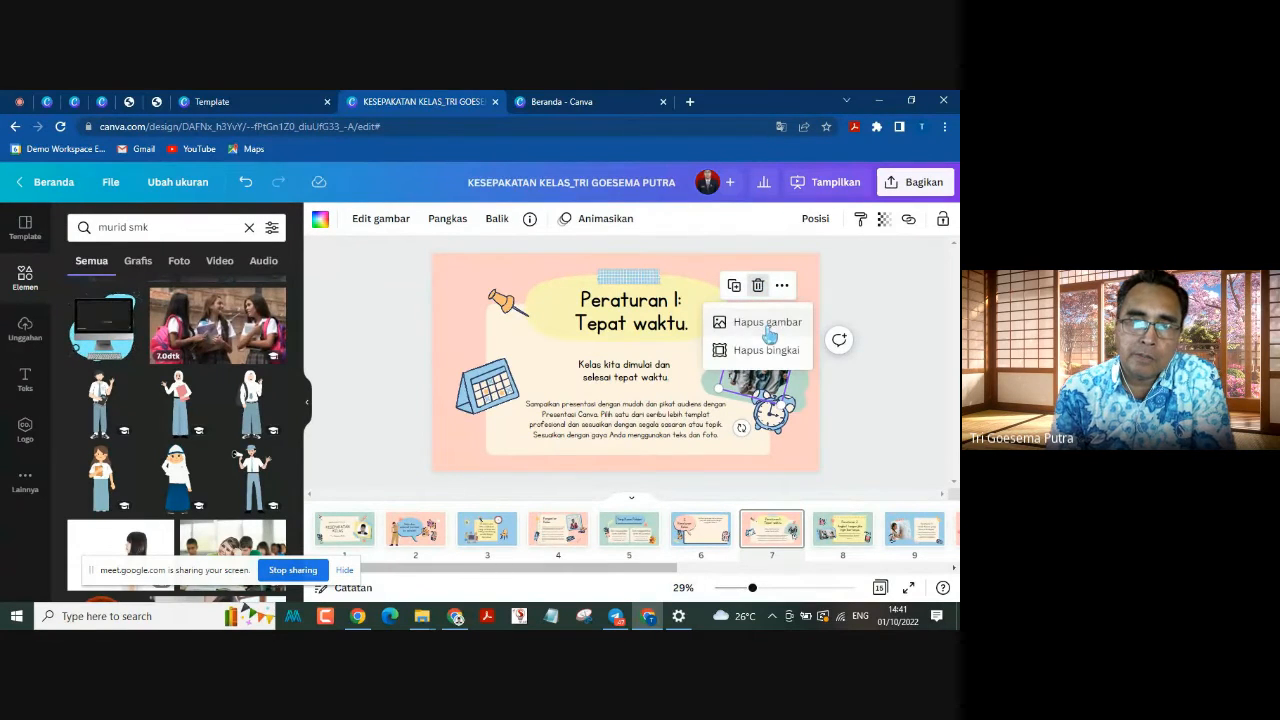
click(775, 349)
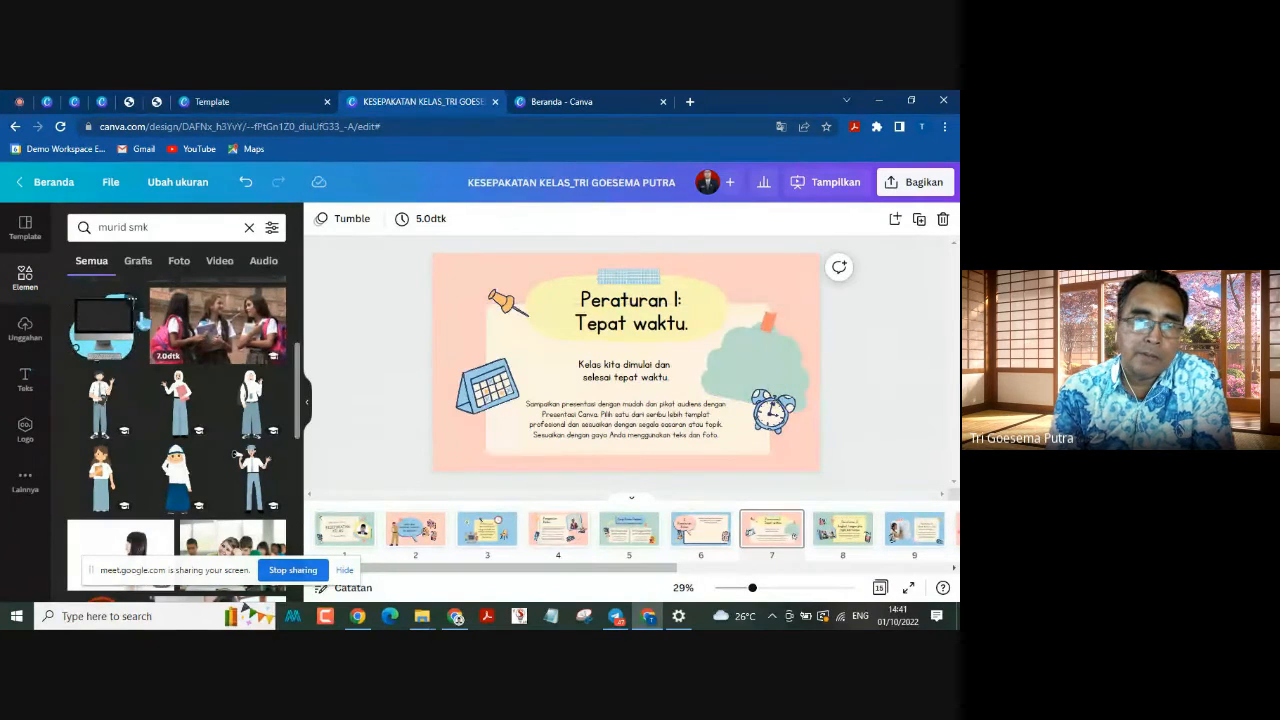
Step: Place the graphic of the two masked students on page 7 and shrink it to fit the green shape above the alarm clock
click(139, 262)
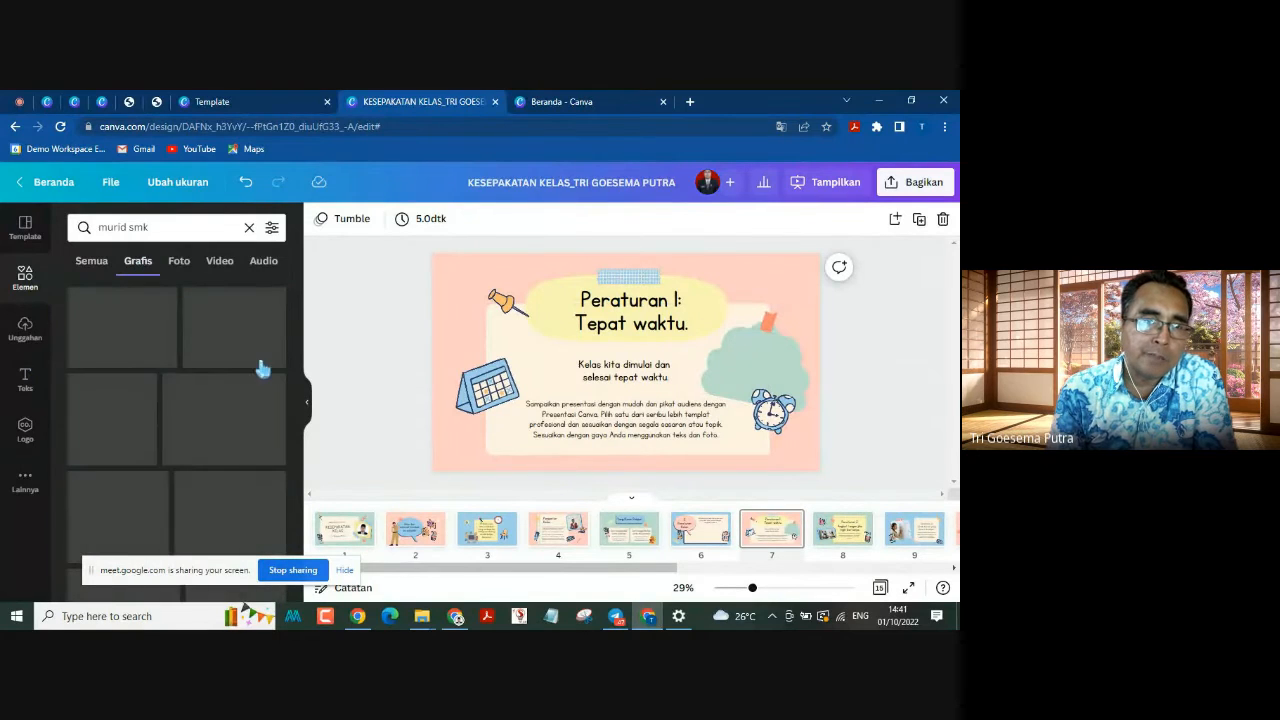
drag(248, 325, 716, 352)
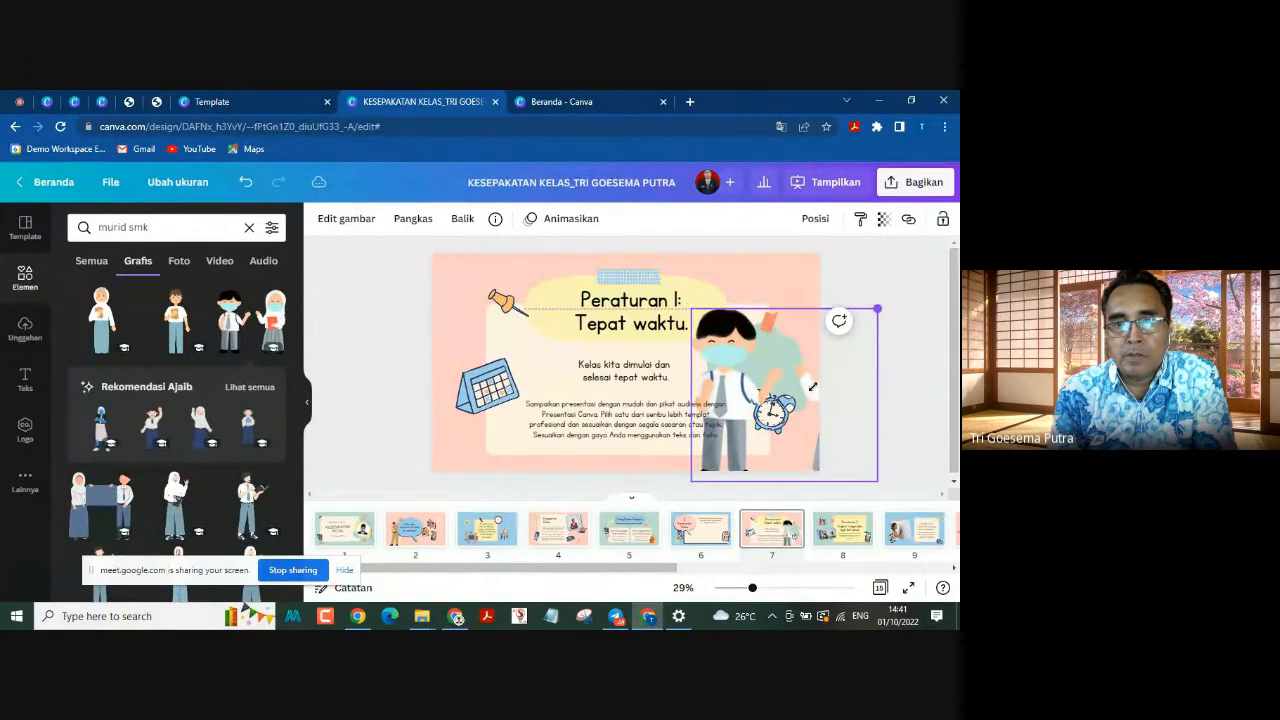
drag(879, 305, 762, 418)
drag(750, 465, 781, 380)
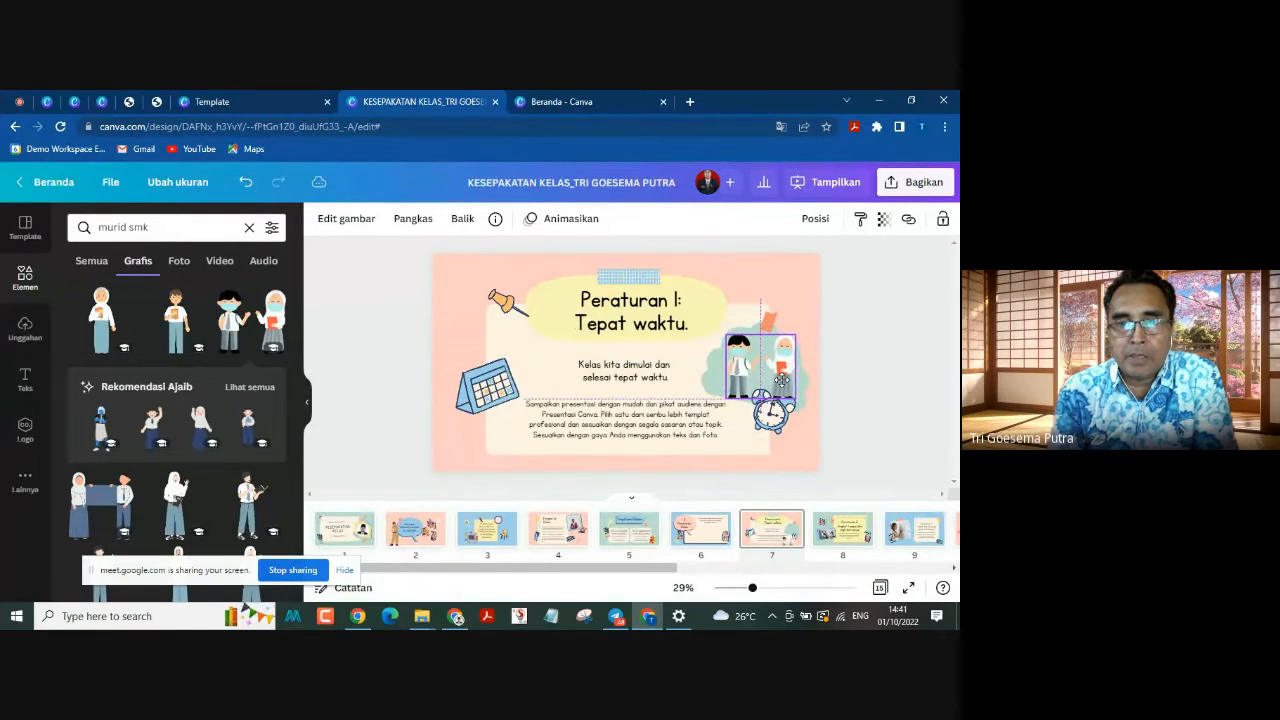
drag(819, 340, 776, 363)
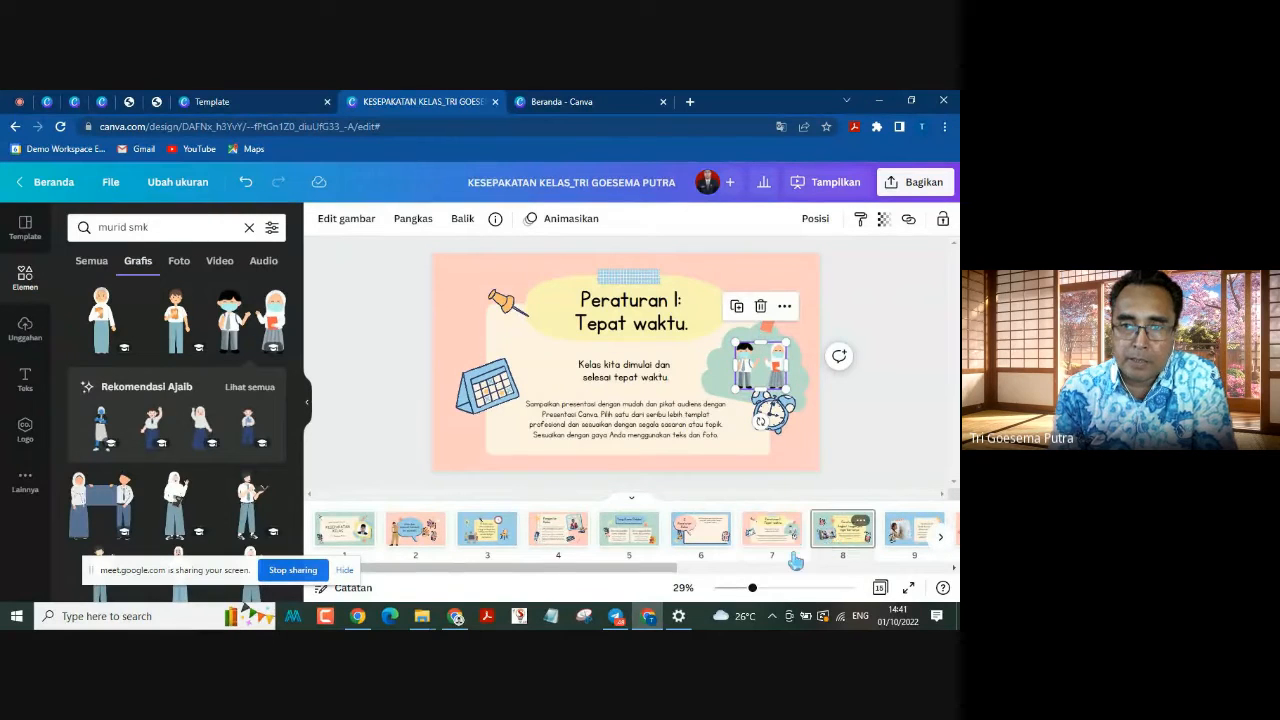
Step: Select the framed classroom photo on page 8, Peraturan 2, and search the graphics for "murid angkat tangan"
click(840, 535)
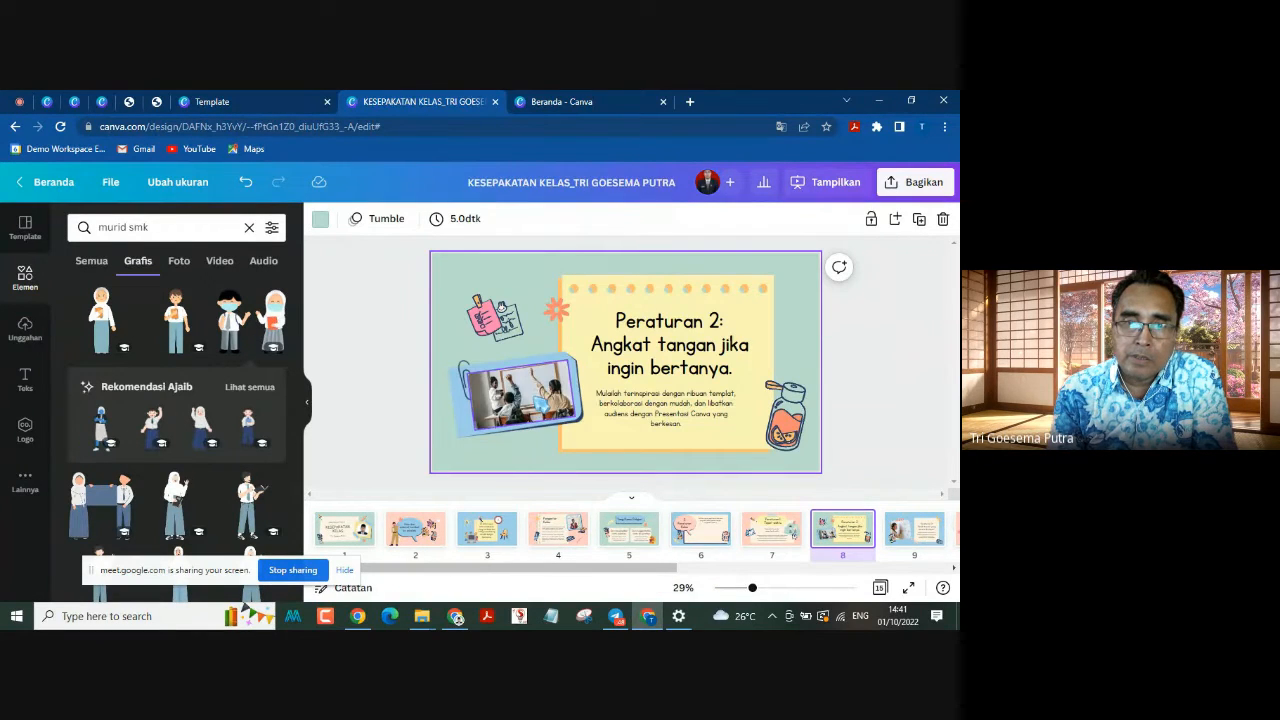
click(502, 402)
click(145, 226)
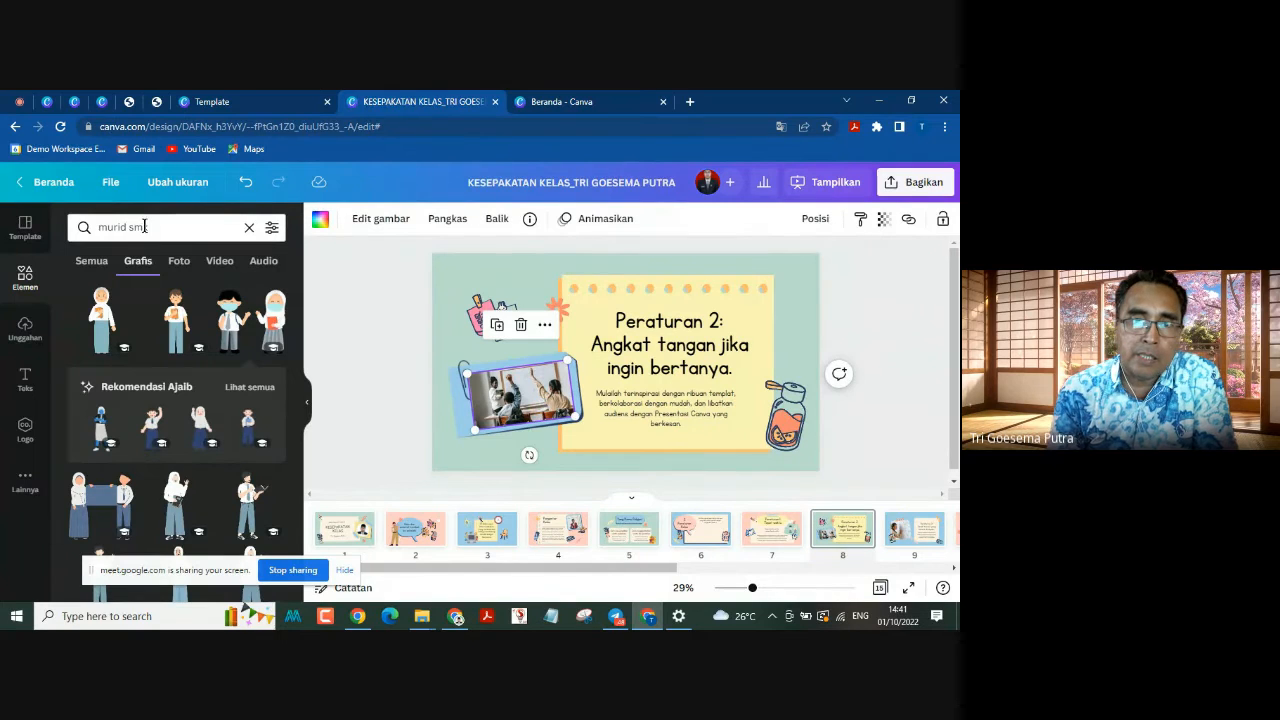
drag(73, 225, 75, 225)
drag(174, 226, 77, 225)
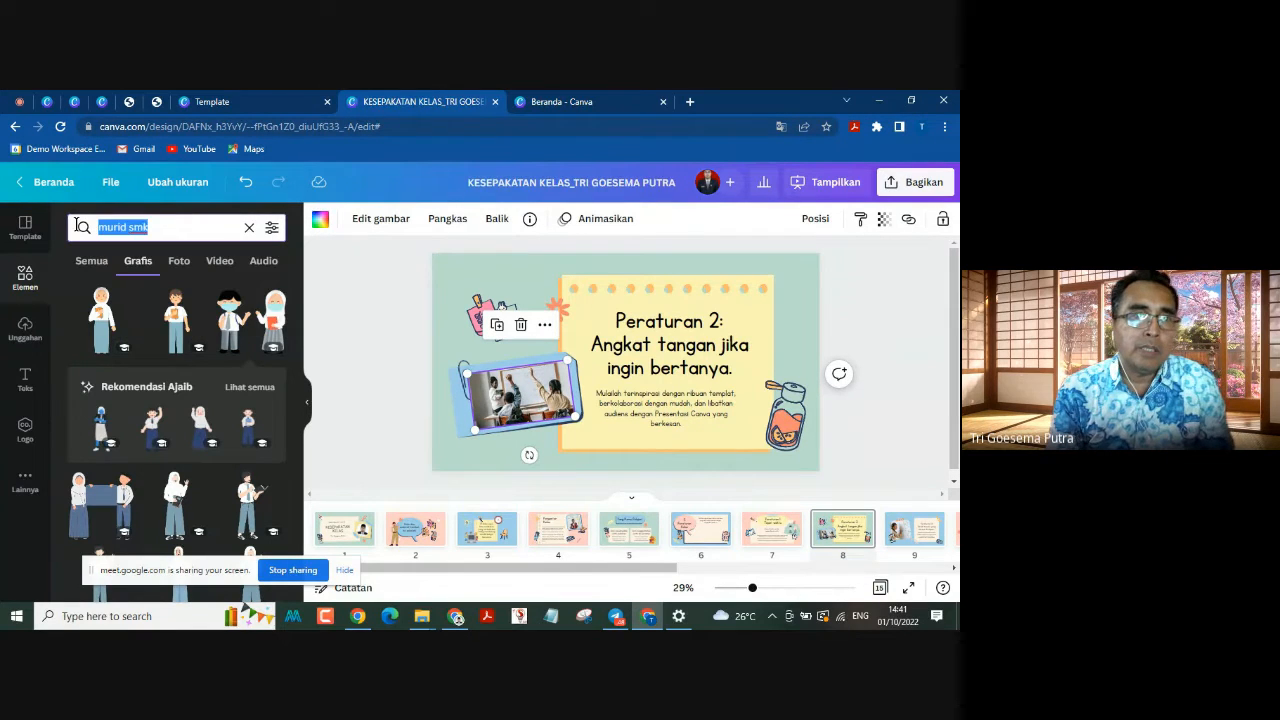
text(mur)
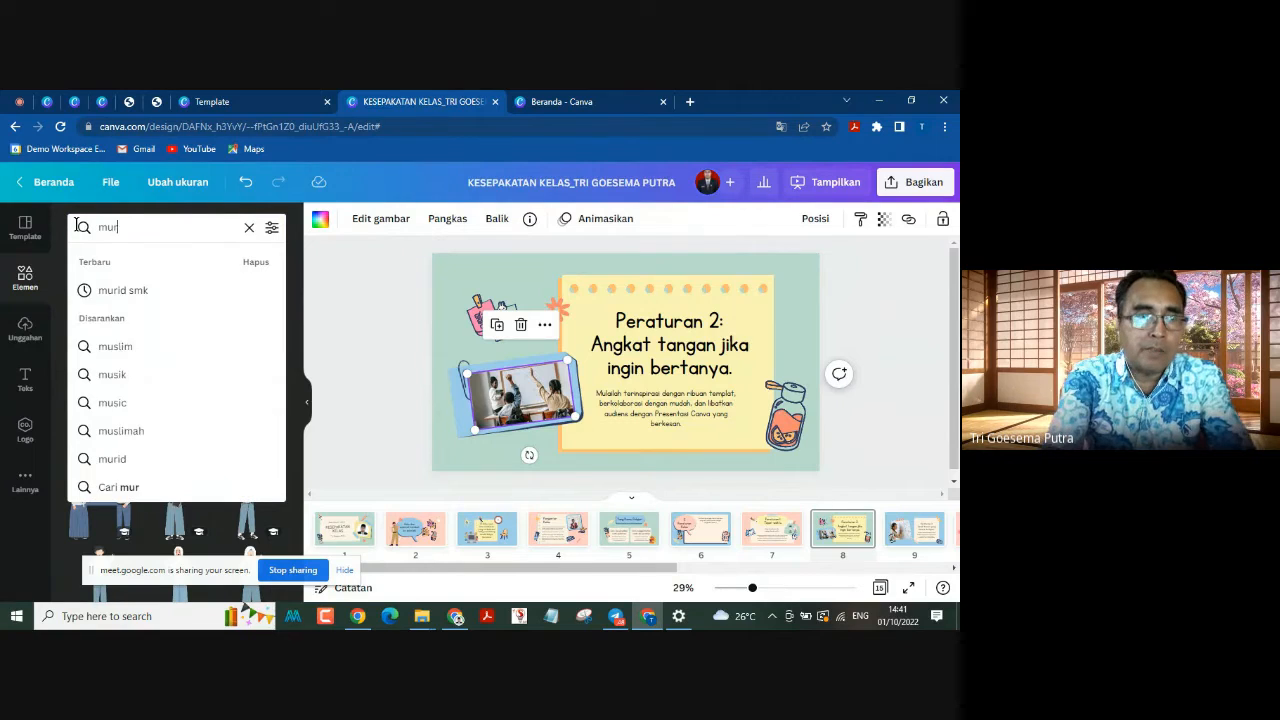
text(id angka)
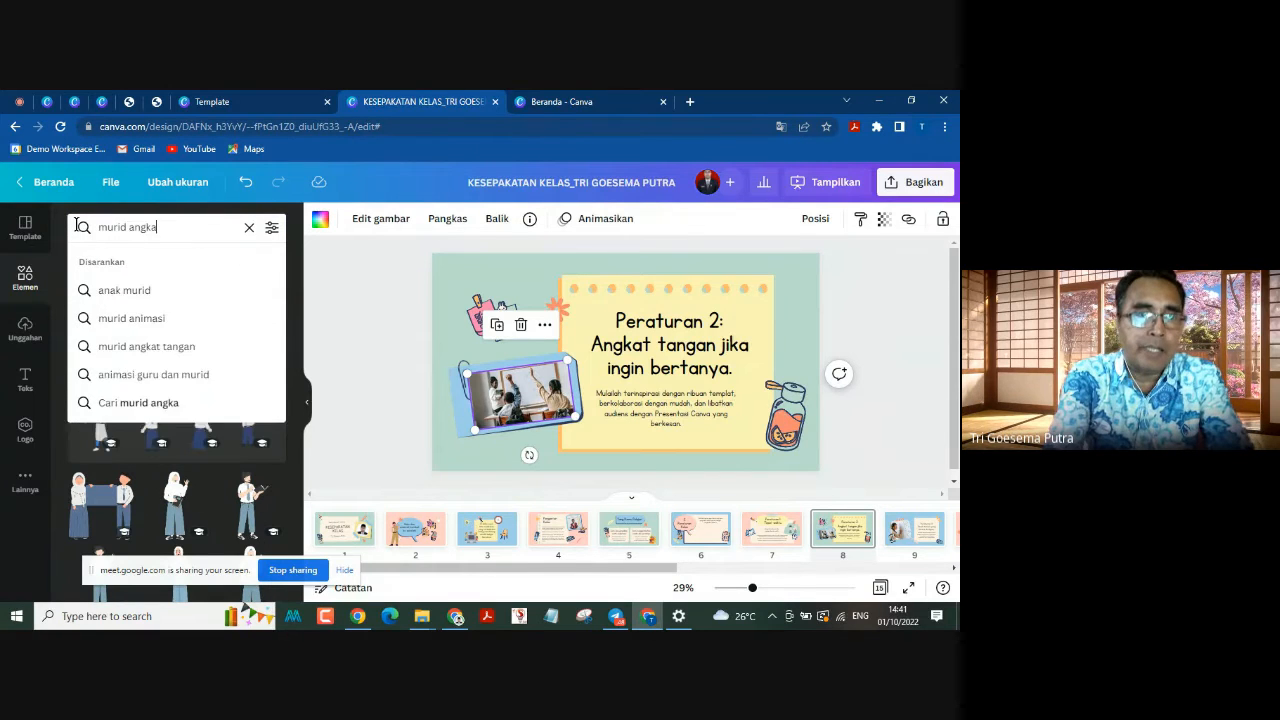
text(t tangan)
key(Return)
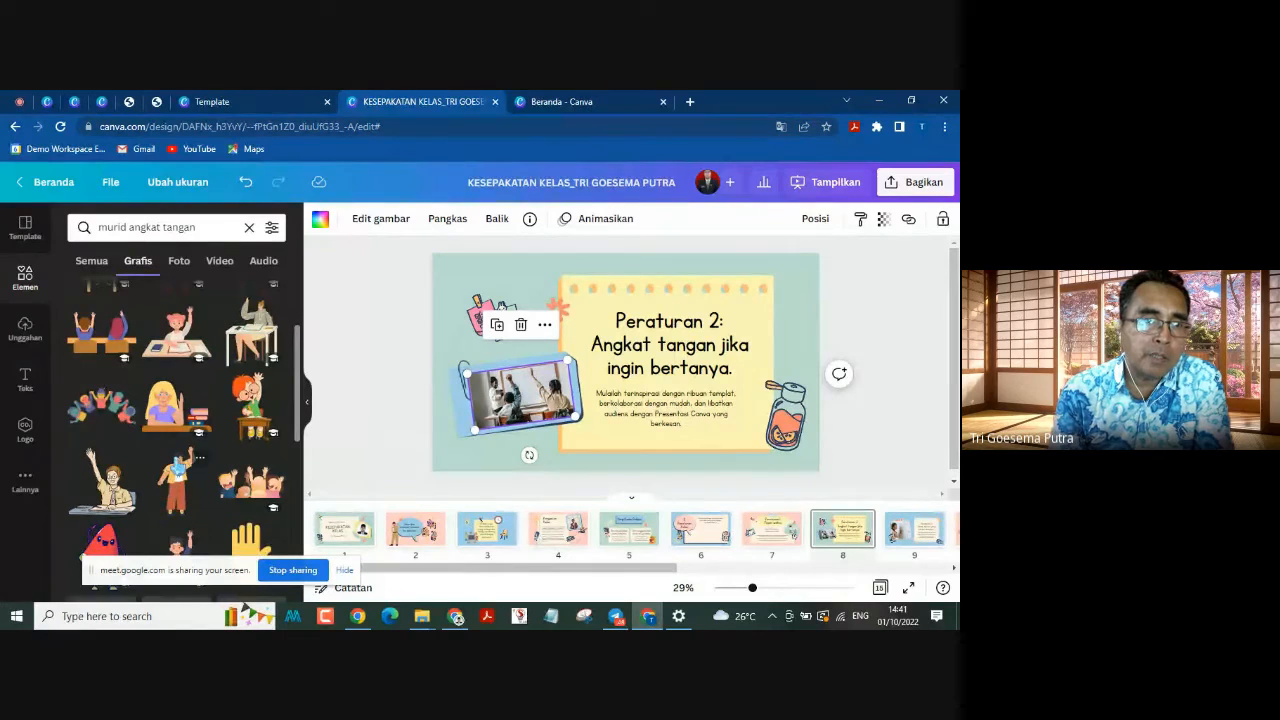
Step: Replace the framed photo on page 8 with the seated student raising a hand, and move the illustration up within its frame
scroll(180, 440, down, 1)
drag(100, 410, 522, 449)
double_click(513, 401)
click(366, 345)
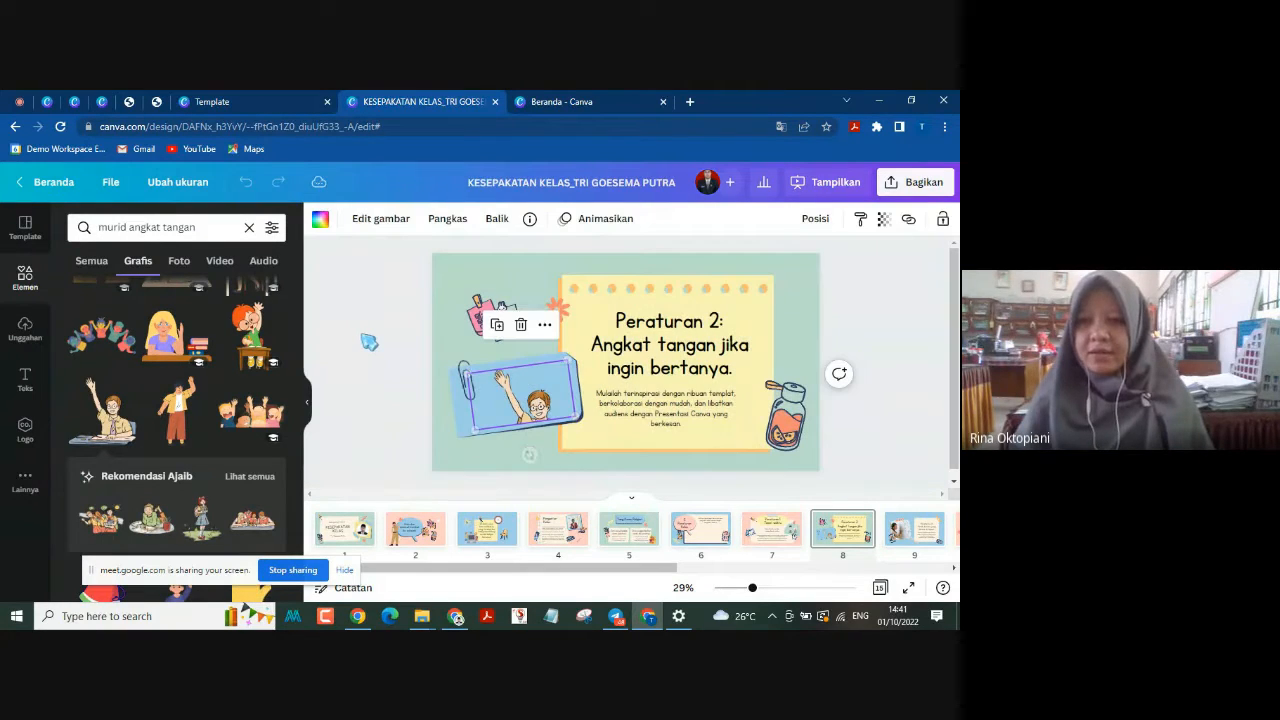
double_click(540, 406)
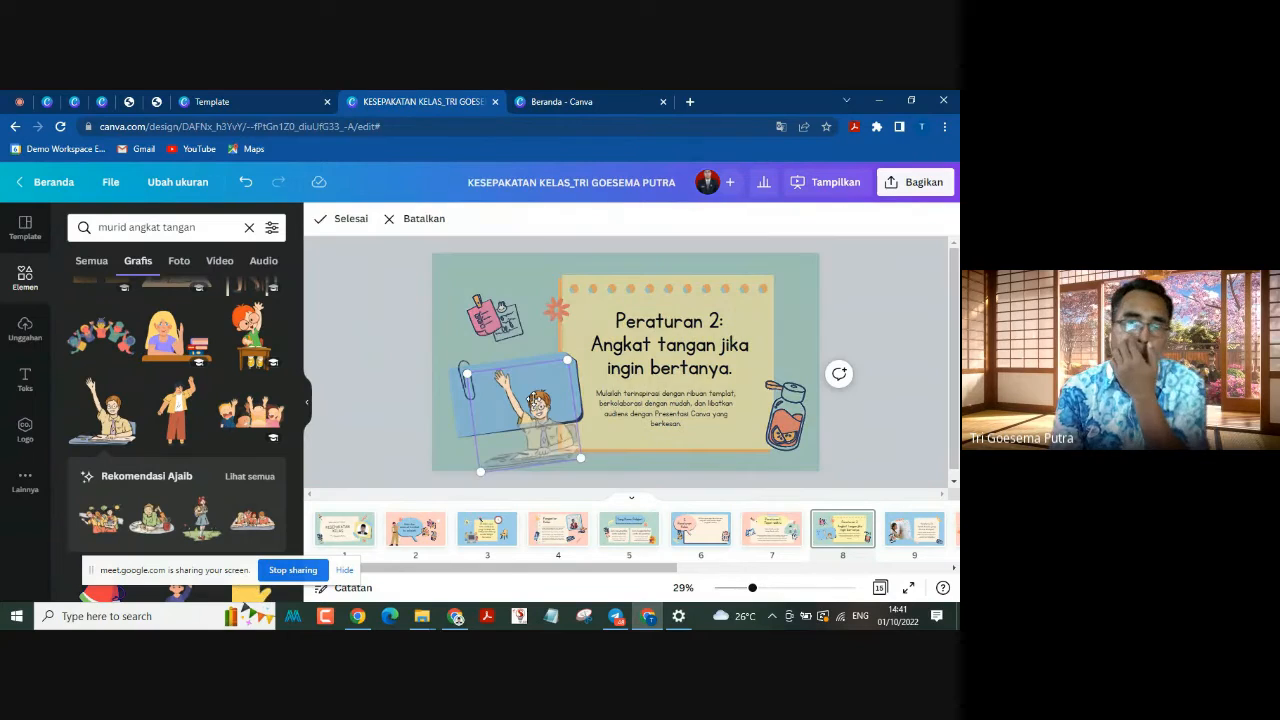
drag(560, 462, 550, 436)
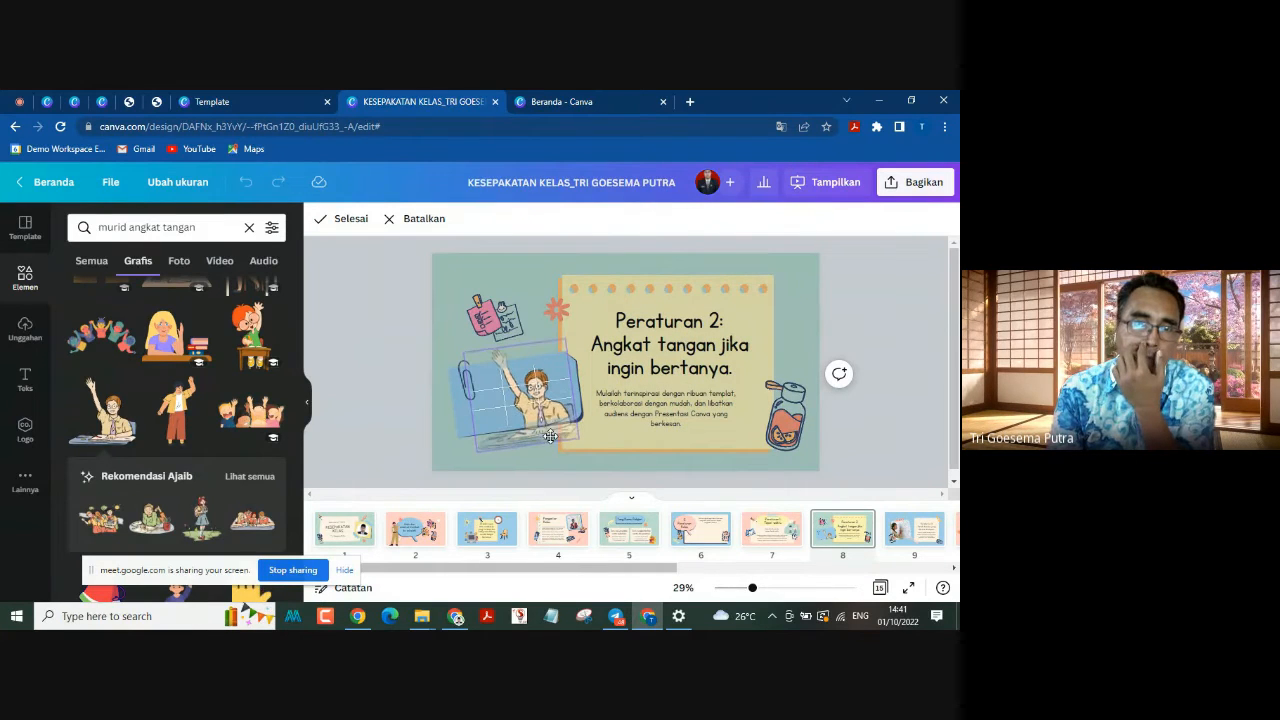
click(406, 372)
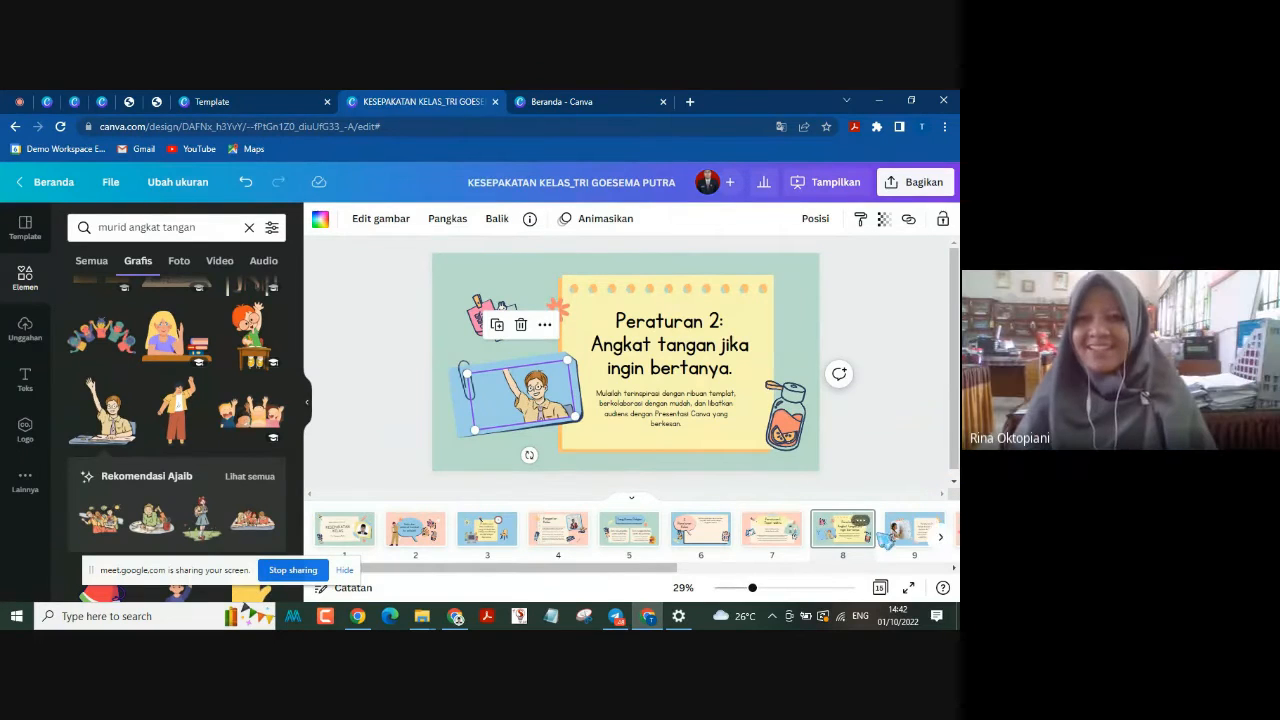
Step: Select the framed photo on page 9, Peraturan 3, and search the graphics for "murid menulis papan tulis"
click(908, 534)
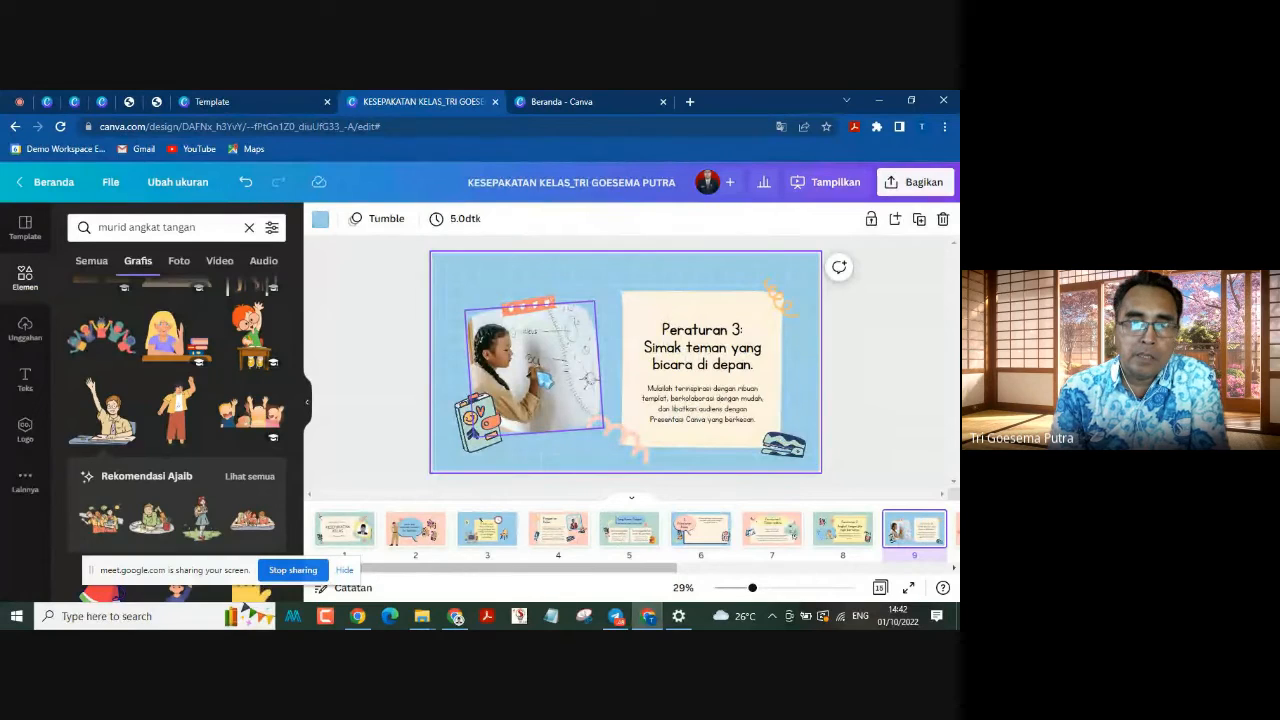
click(545, 378)
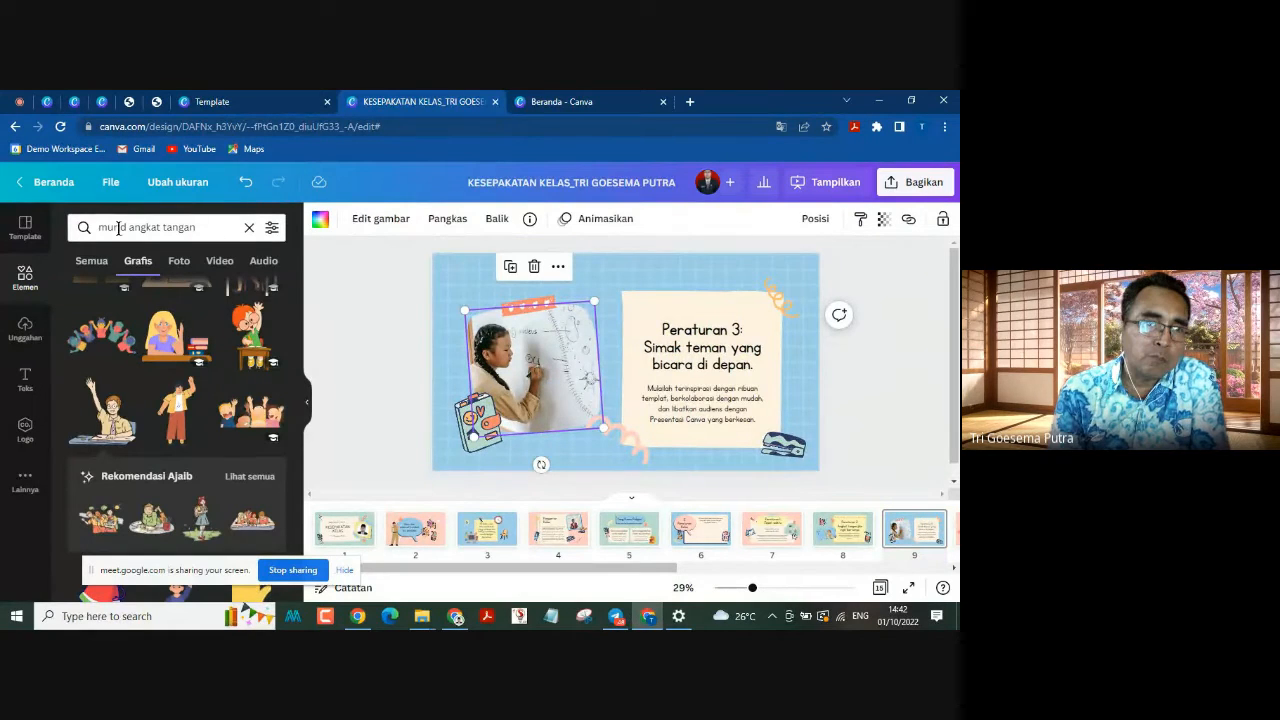
drag(131, 224, 204, 236)
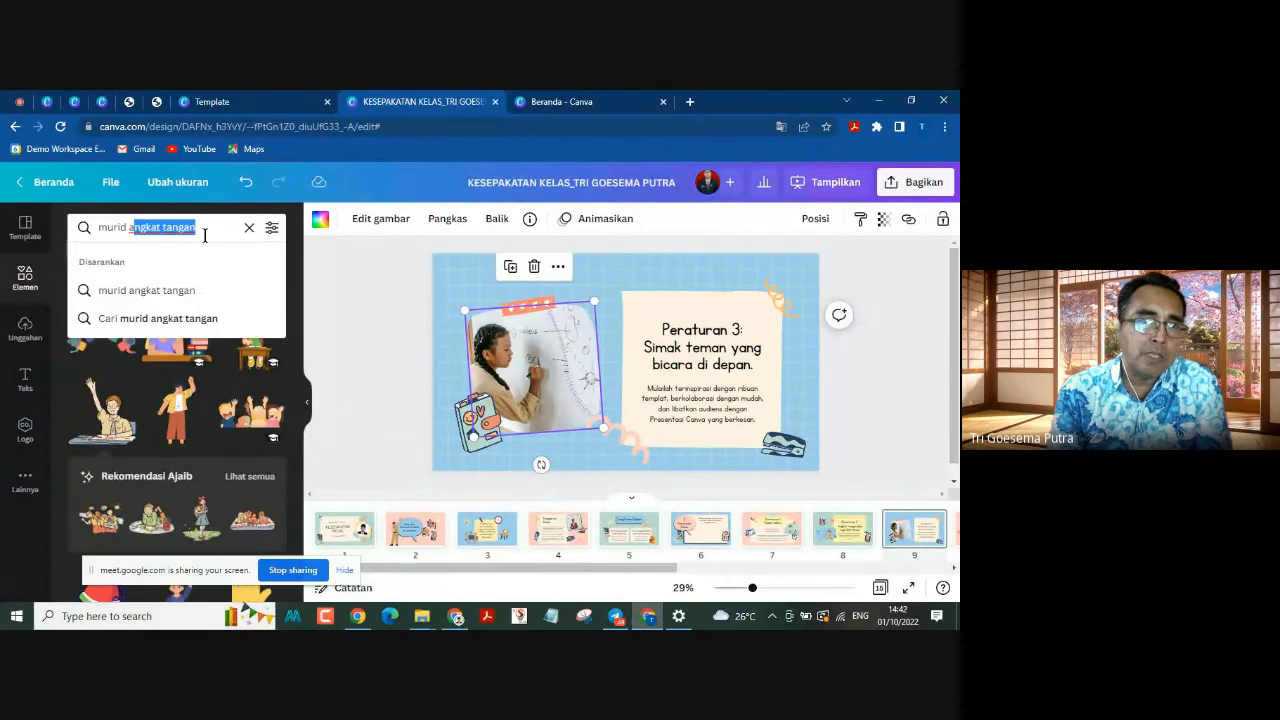
key(BackSpace)
text(menu)
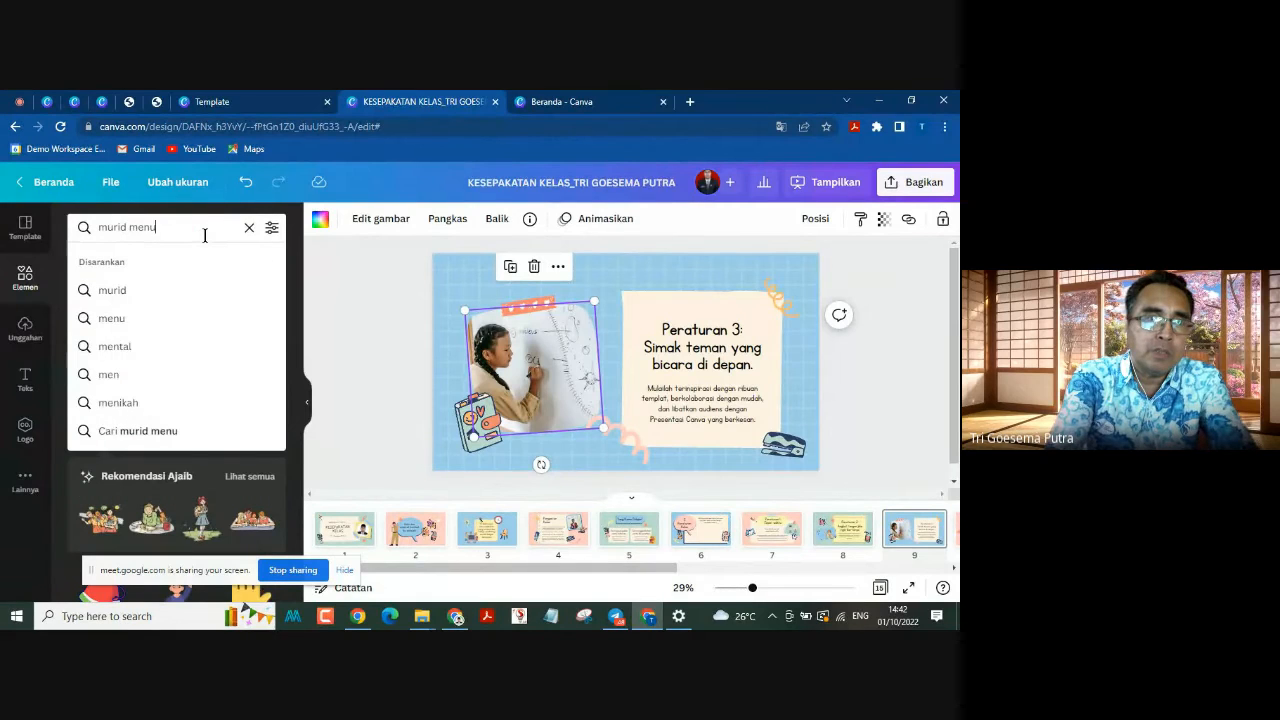
text(lis pap)
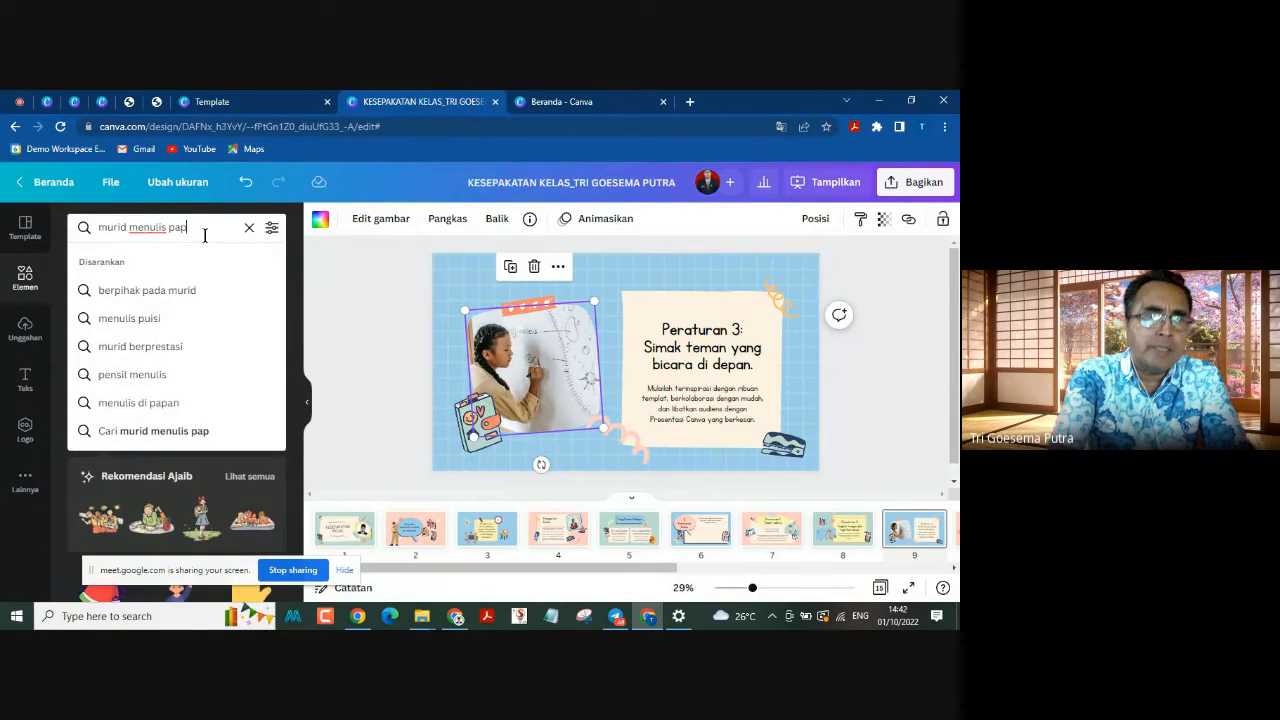
text(an tulis)
key(Return)
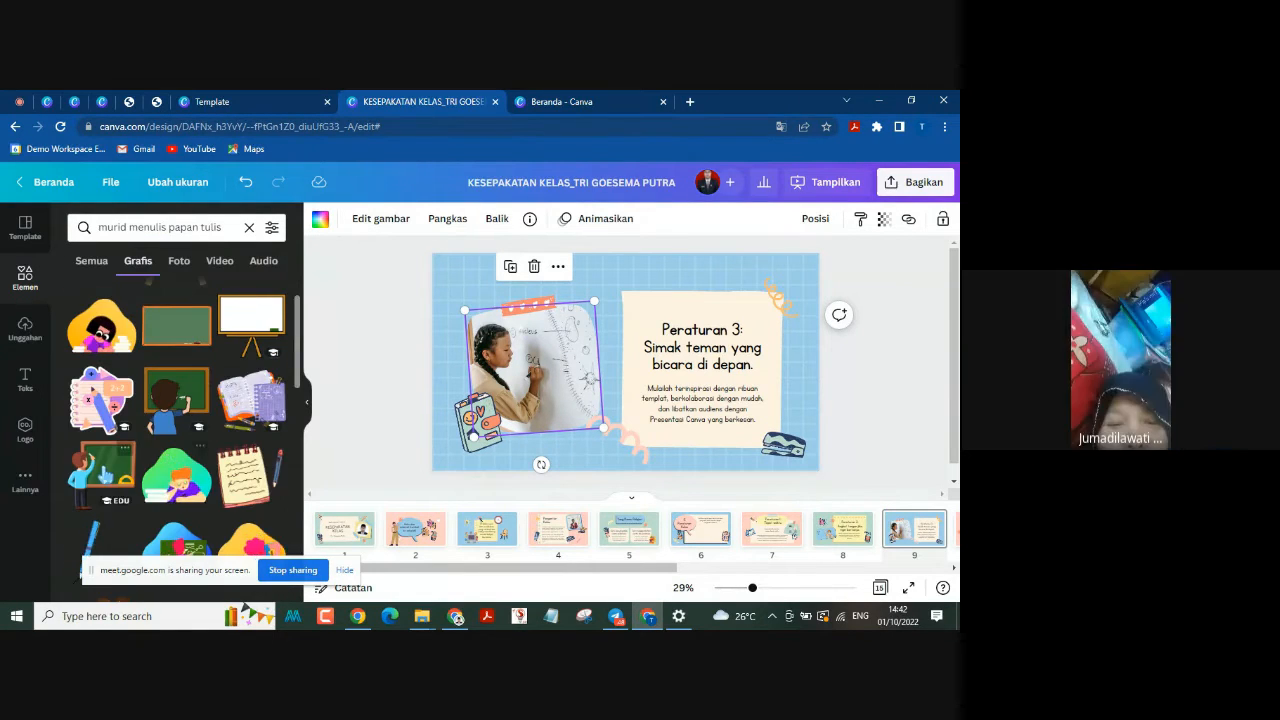
Step: Delete the photo from the frame on page 9 and fill the frame with the graphic of a teacher reading to children
drag(508, 378, 230, 455)
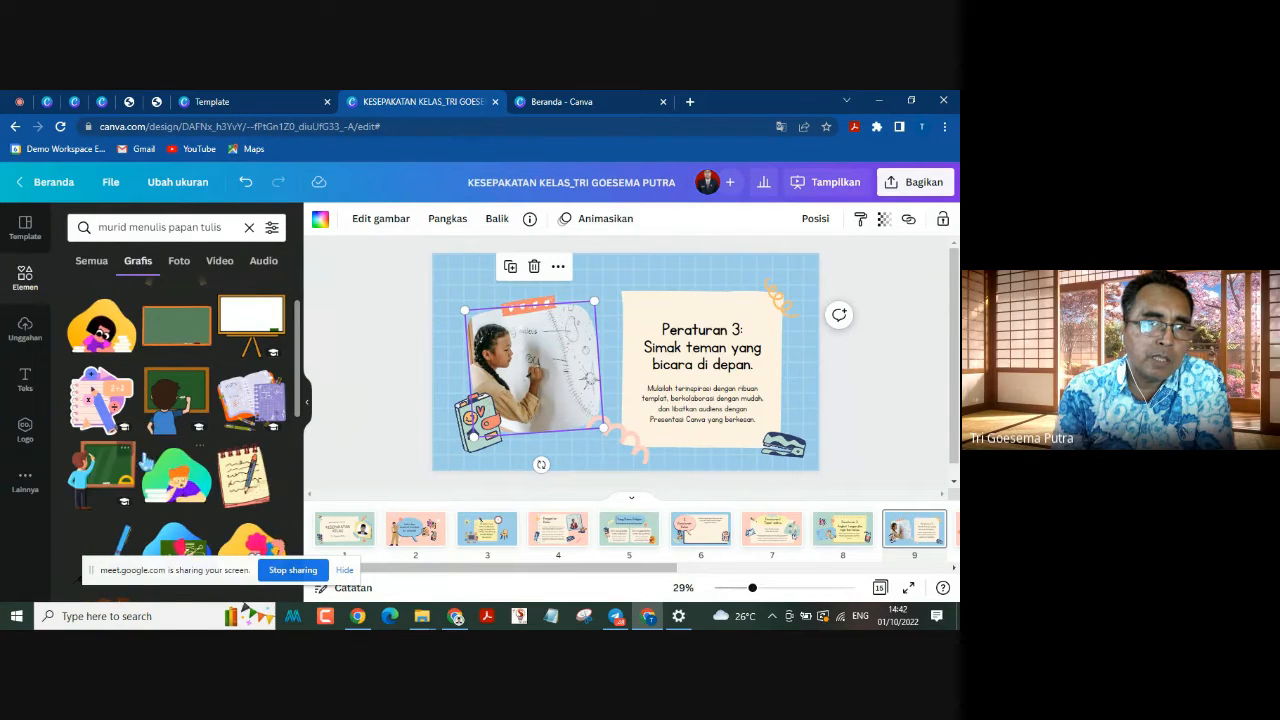
scroll(180, 430, down, 1)
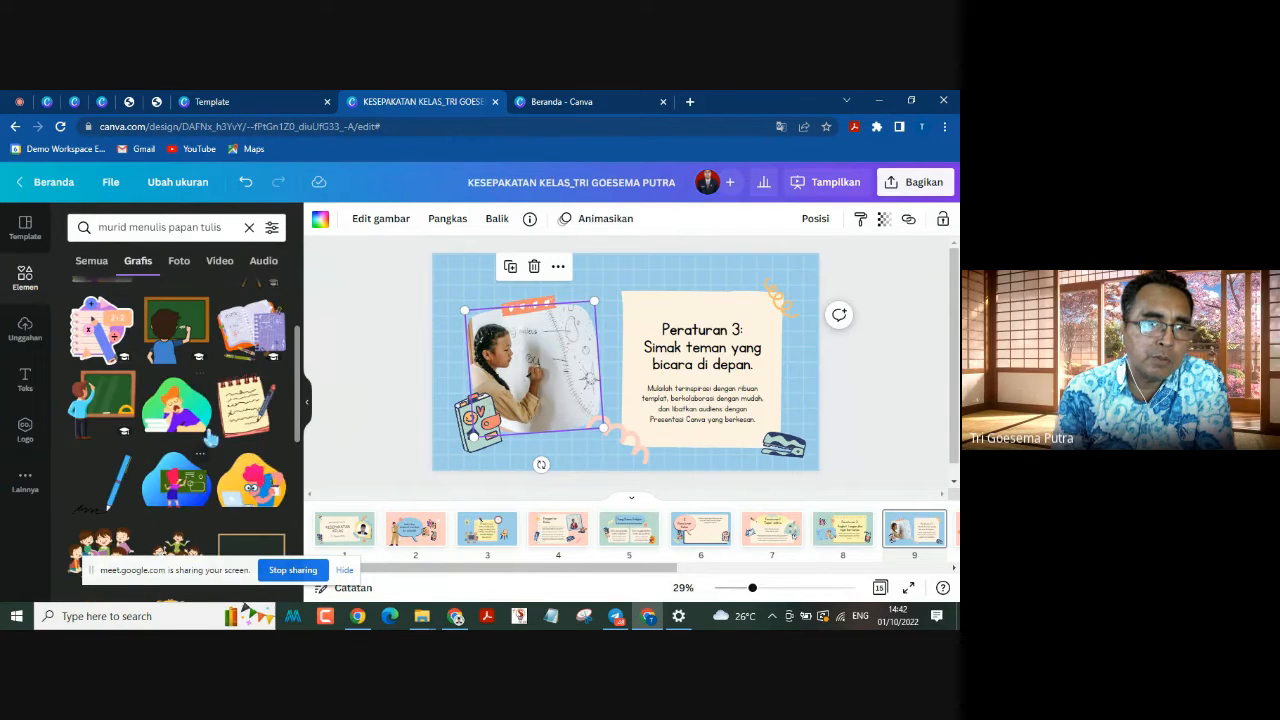
click(534, 266)
click(540, 303)
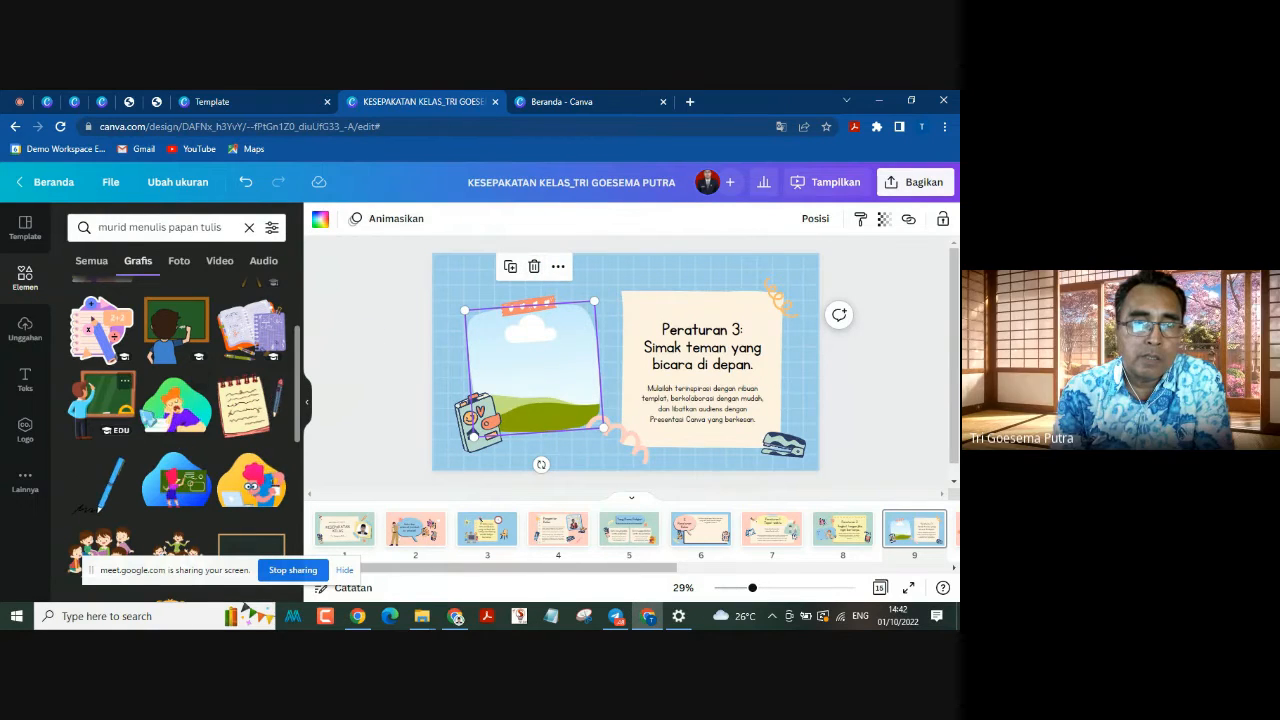
scroll(147, 462, down, 1)
scroll(176, 430, up, 3)
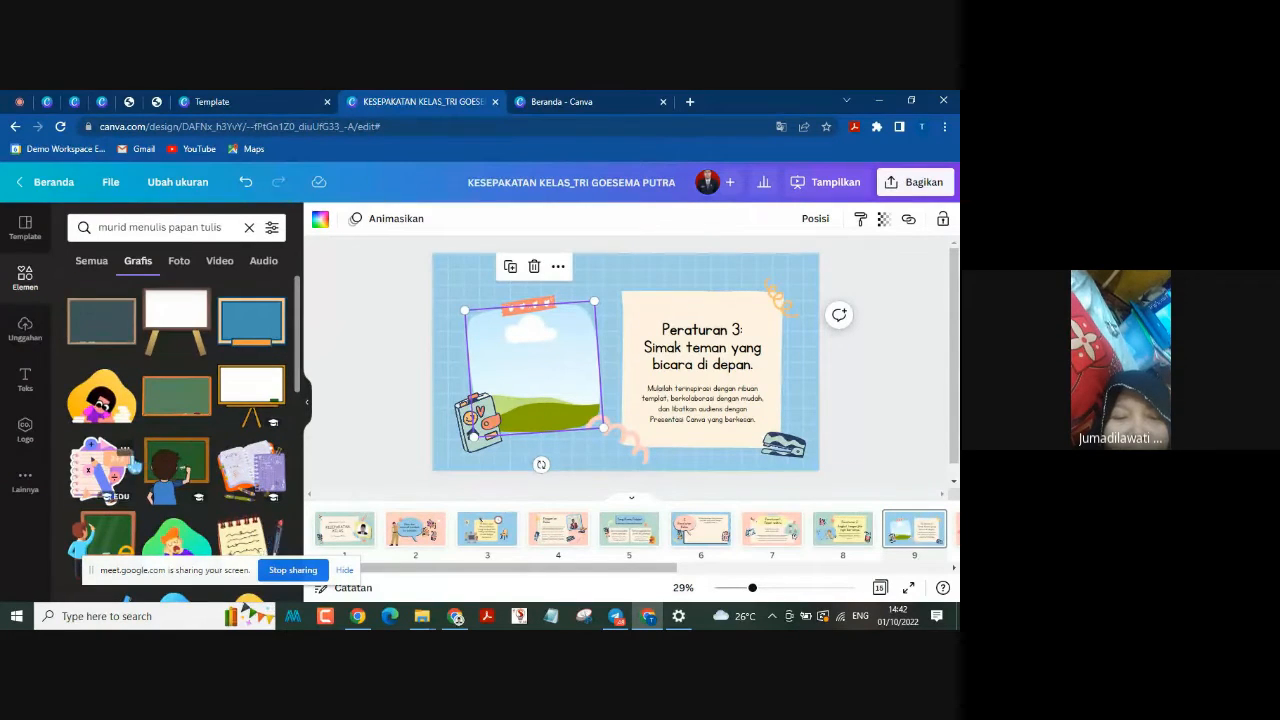
scroll(176, 430, down, 3)
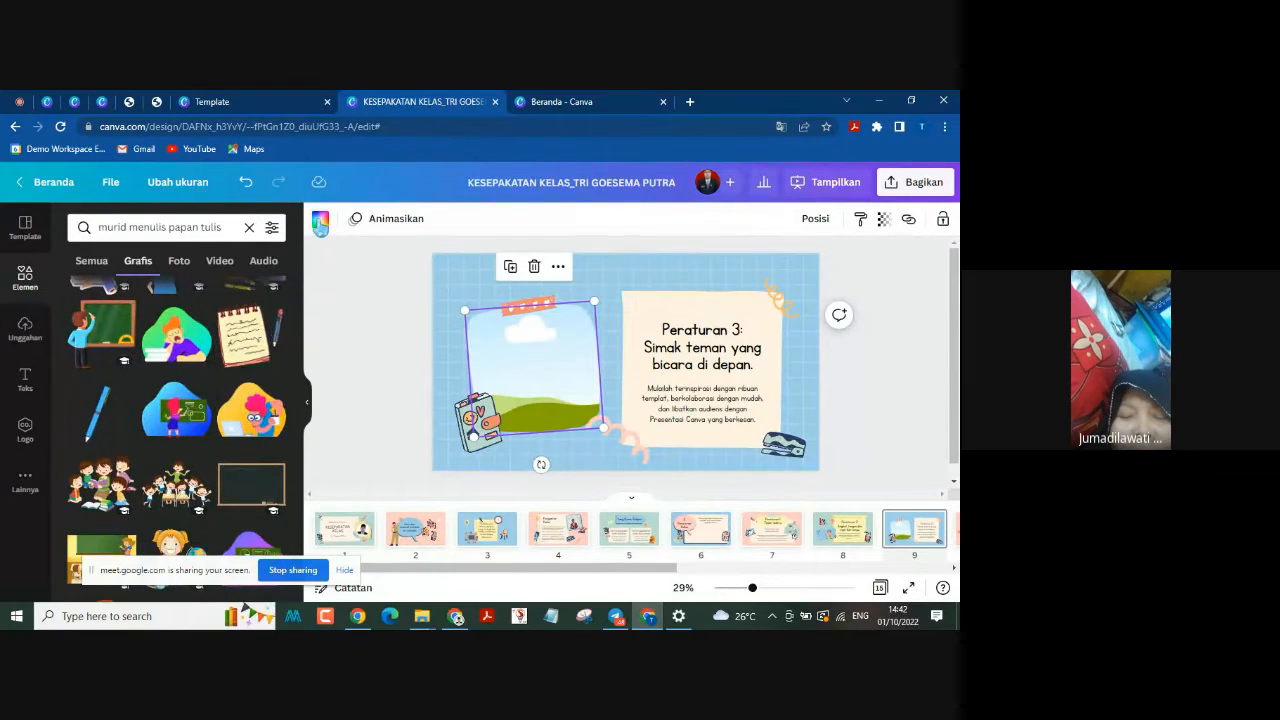
drag(532, 374, 532, 367)
click(940, 316)
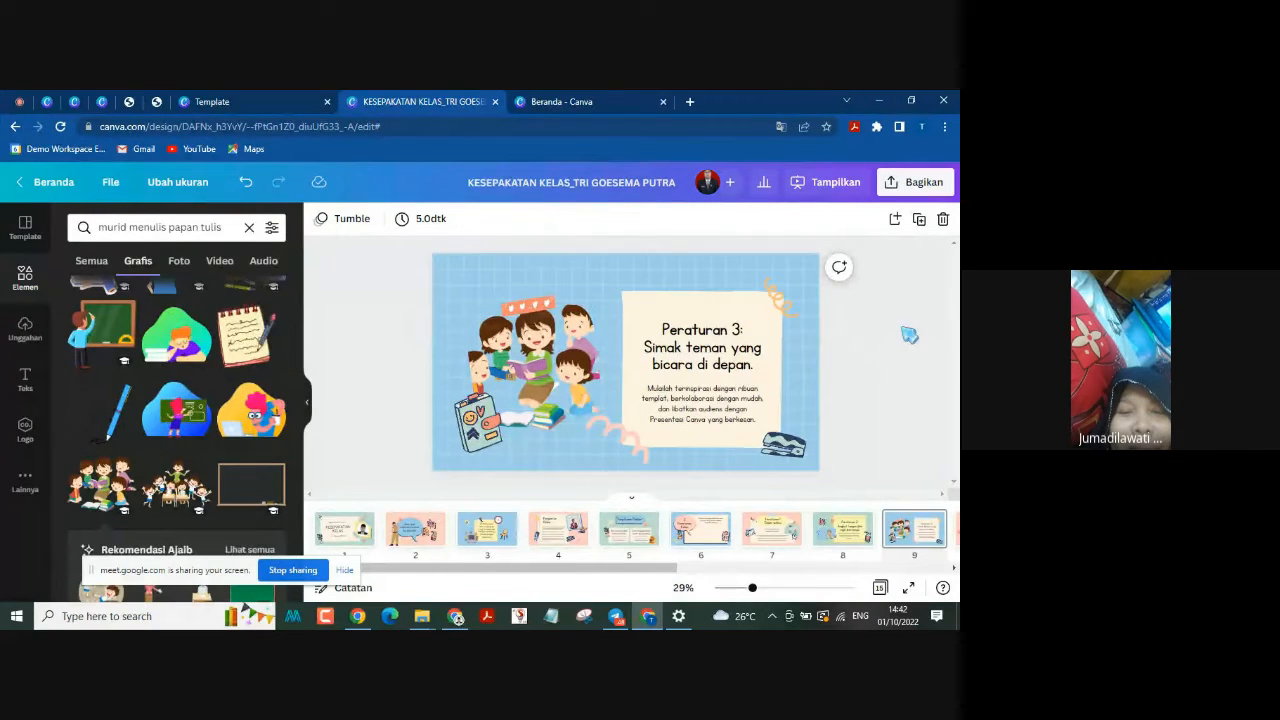
click(540, 382)
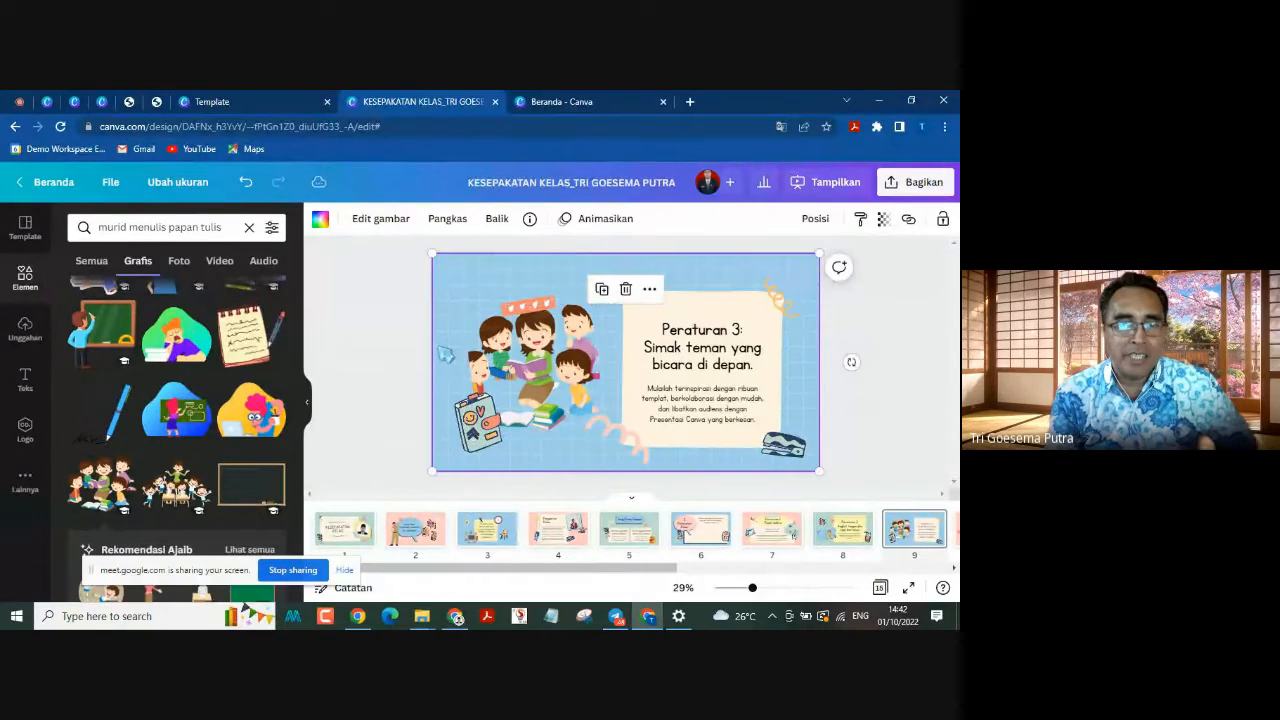
double_click(540, 358)
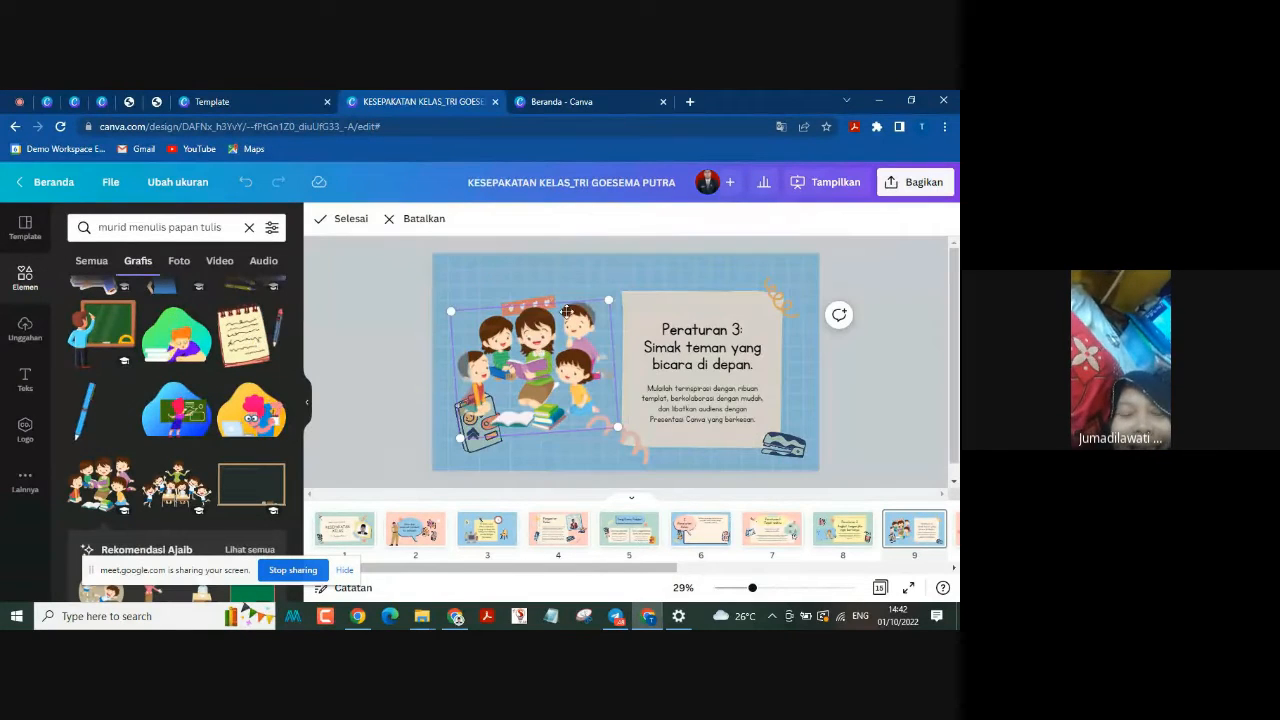
click(356, 362)
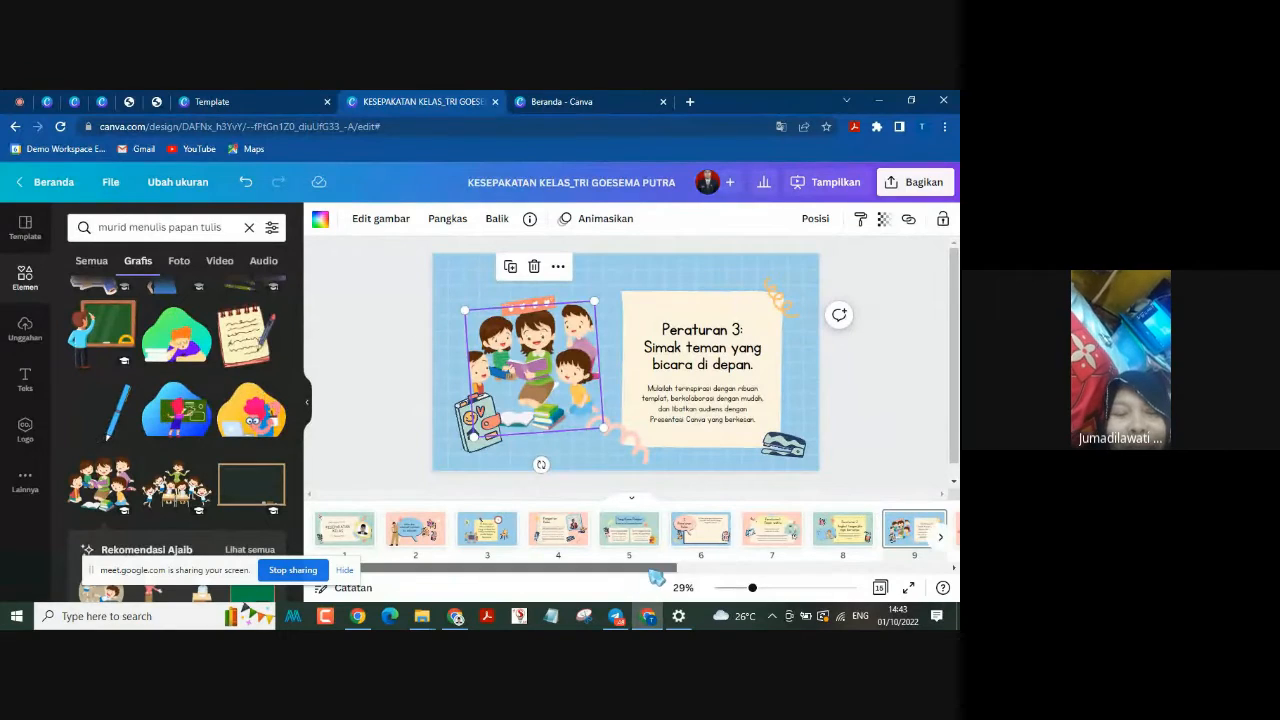
Step: Select the framed photo on page 10, Peraturan 4, and search the graphics for "murid tunggu"
drag(660, 568, 763, 575)
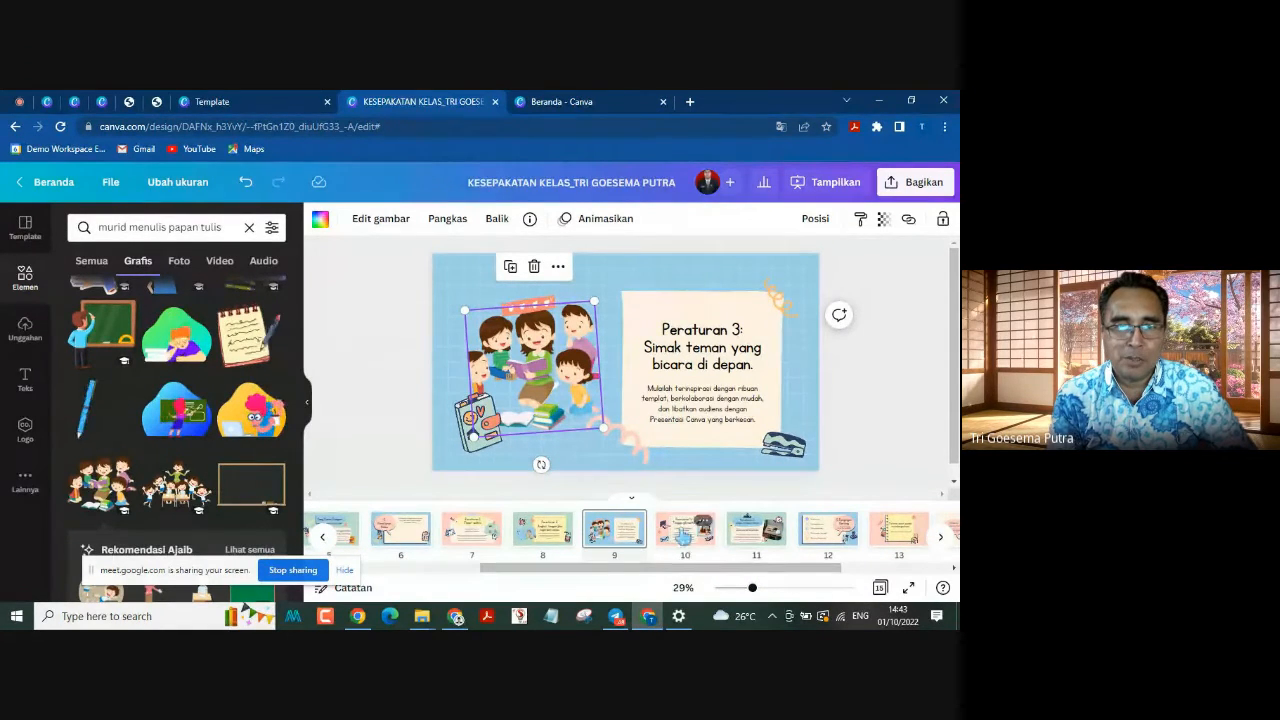
click(684, 532)
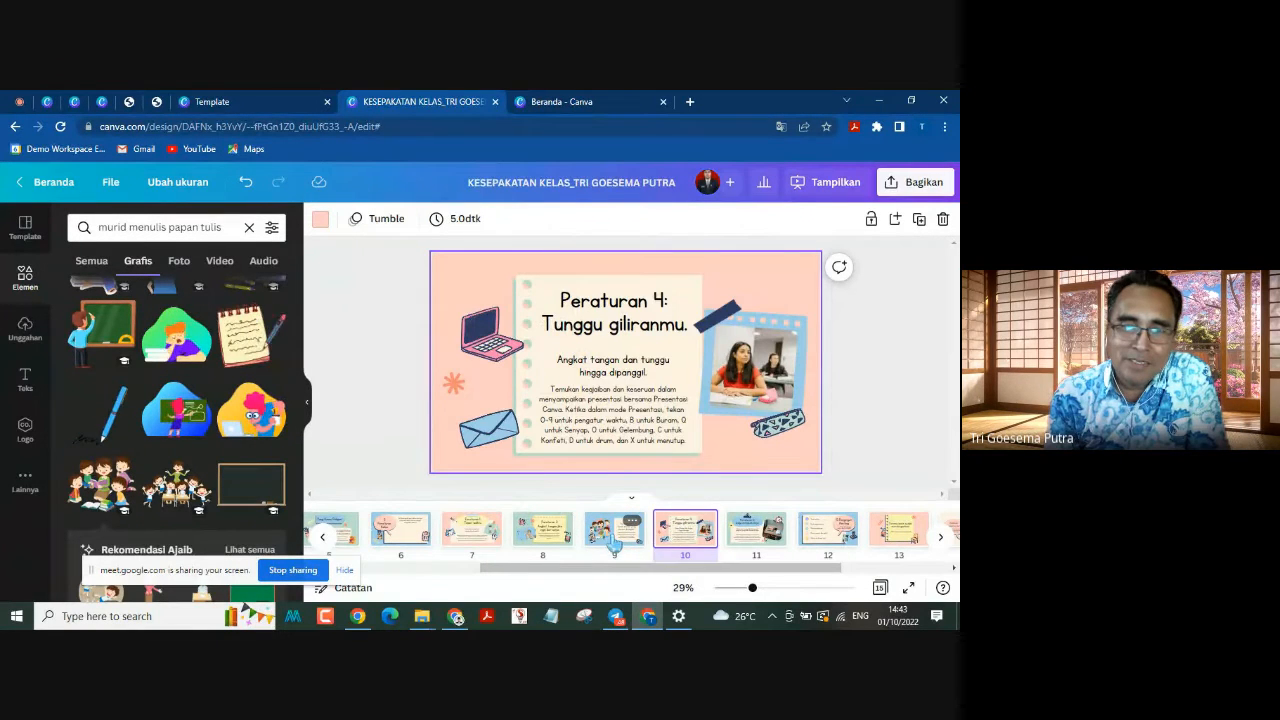
click(614, 537)
click(683, 537)
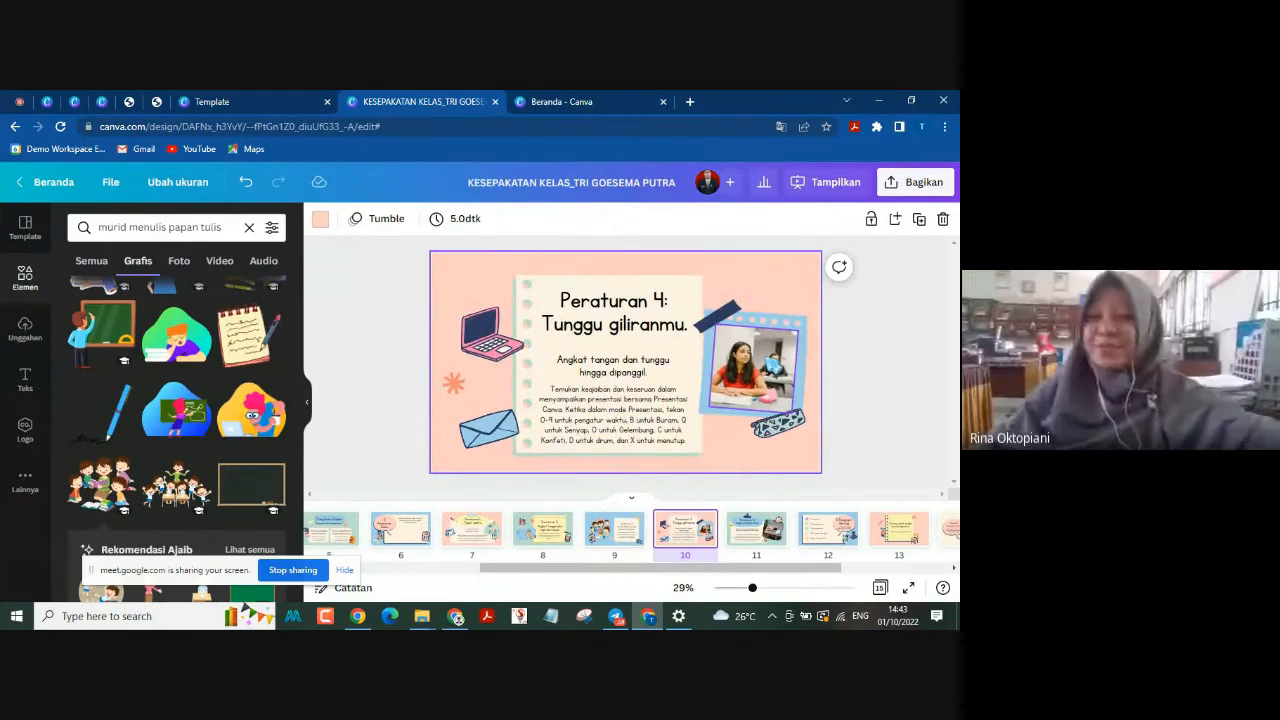
click(813, 357)
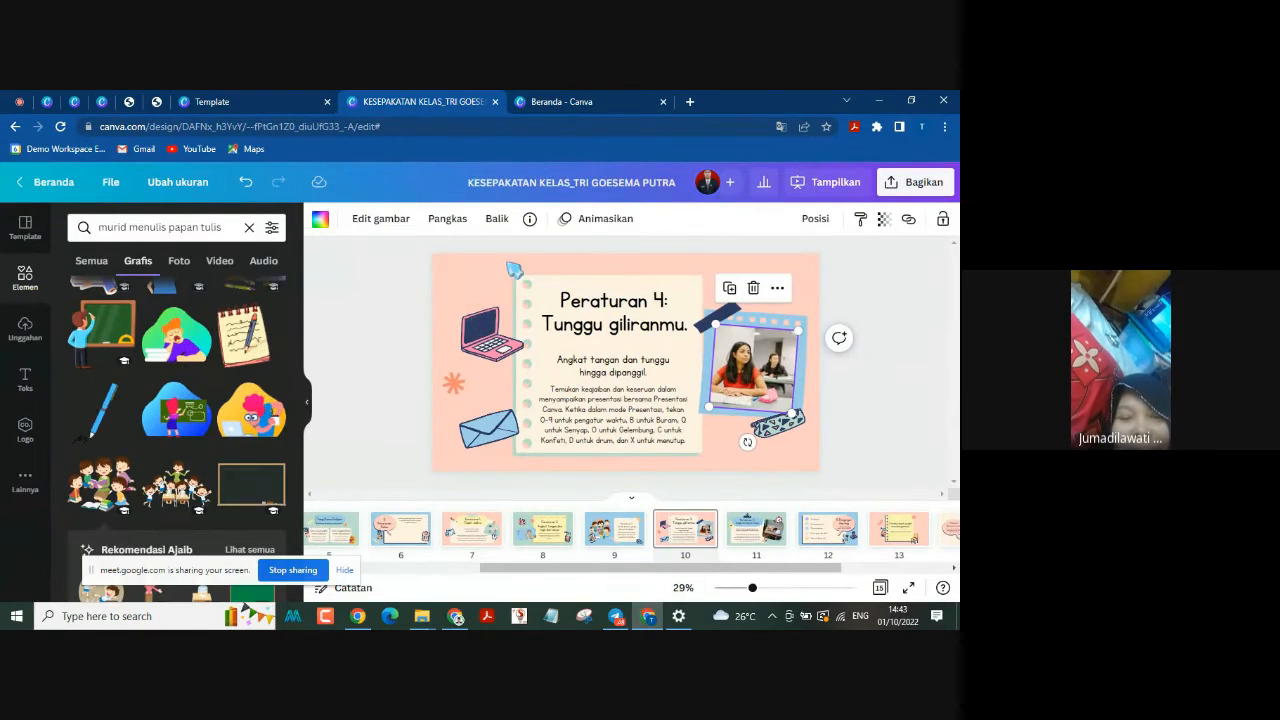
drag(130, 227, 224, 227)
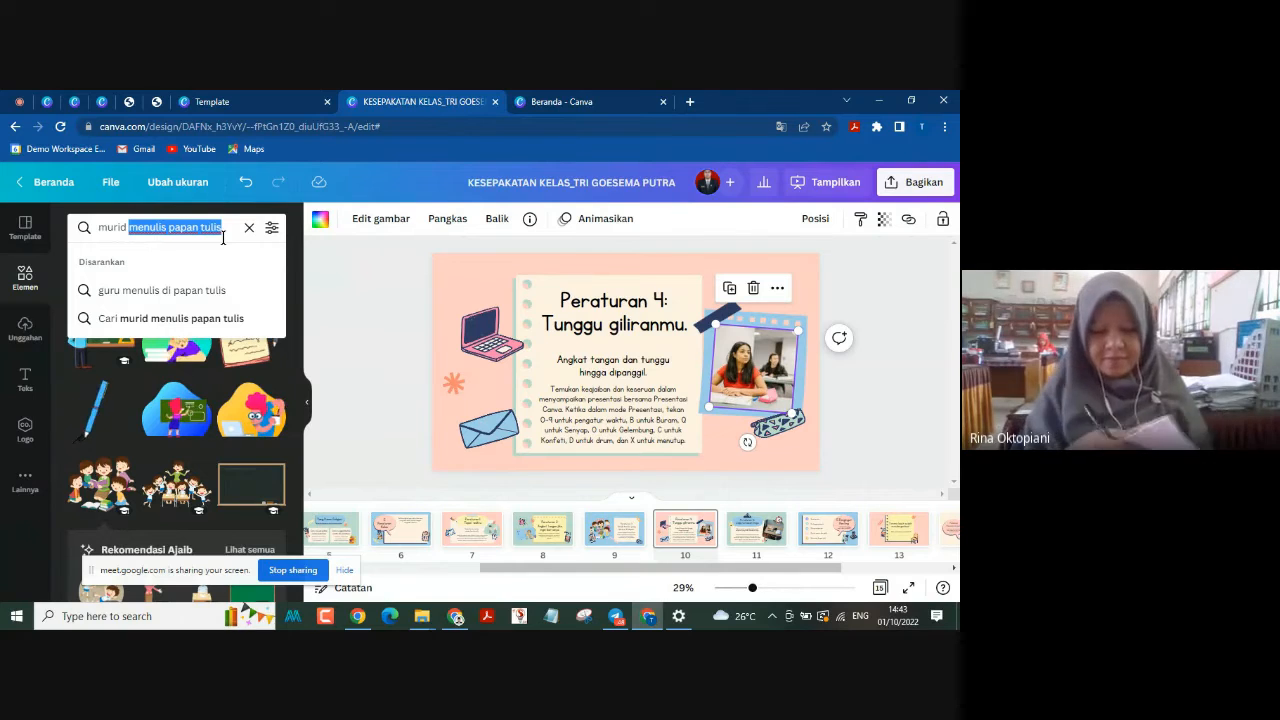
text(tug)
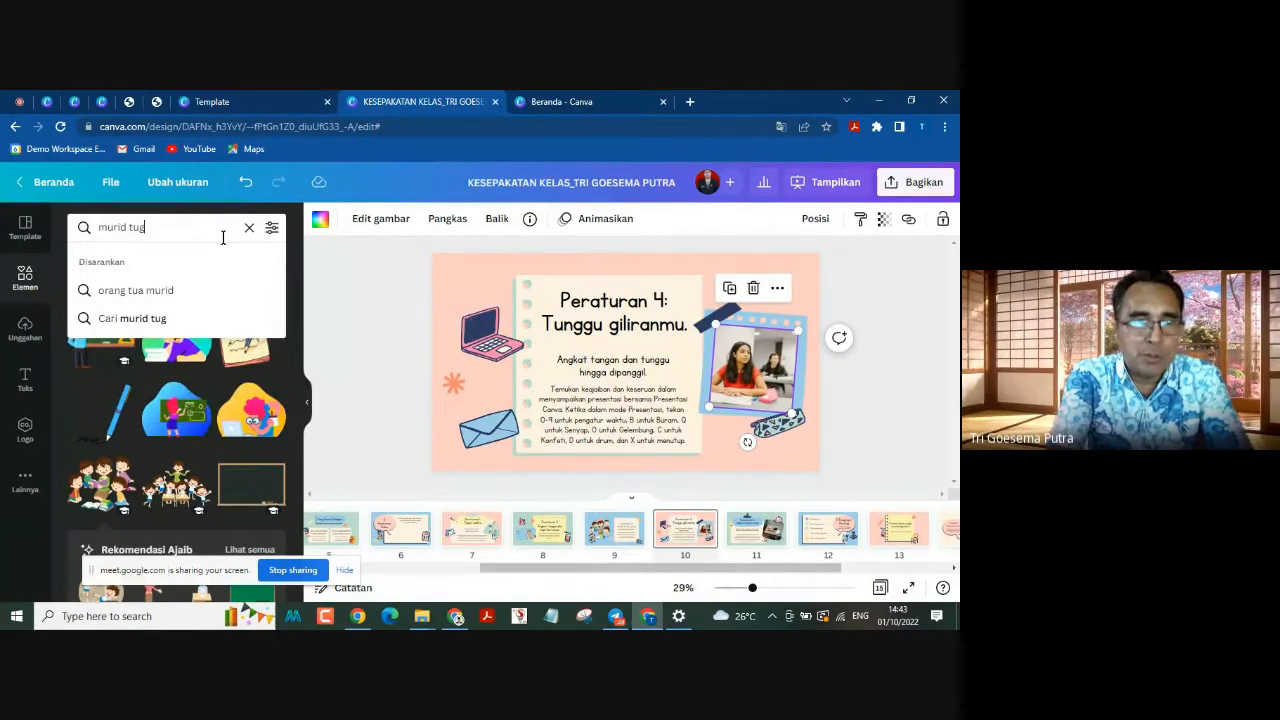
text(ggu)
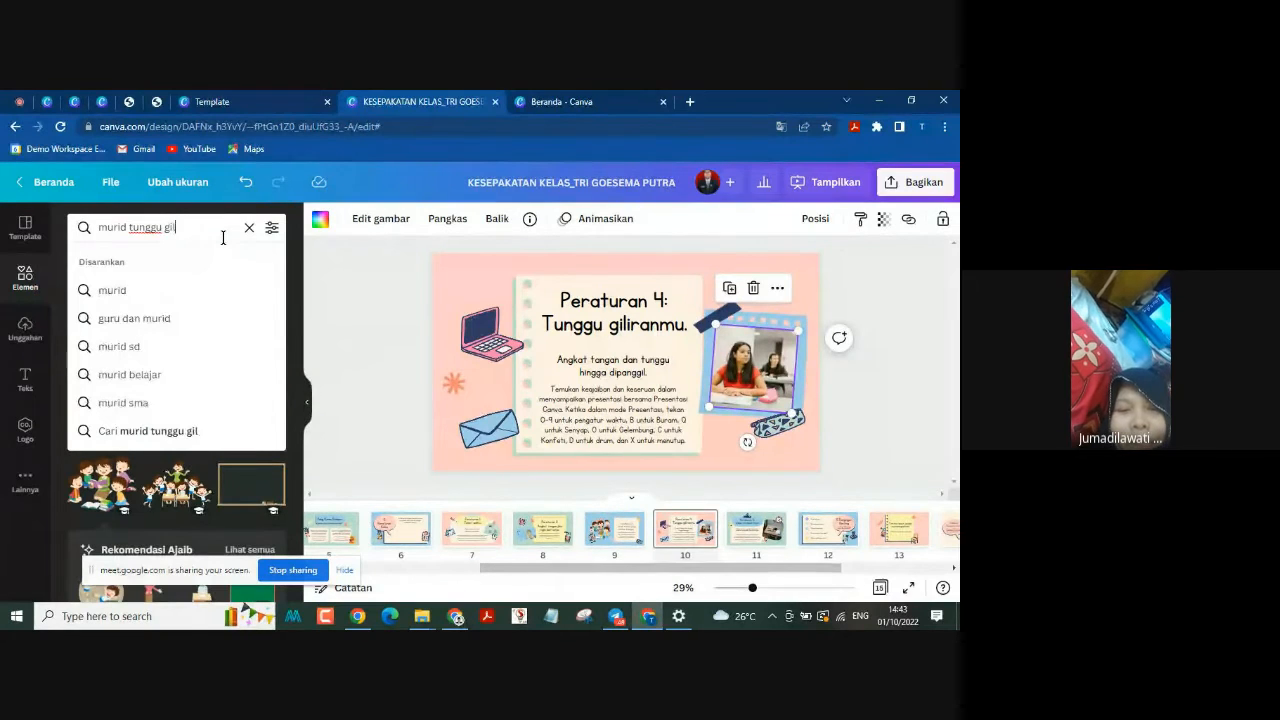
key(Return)
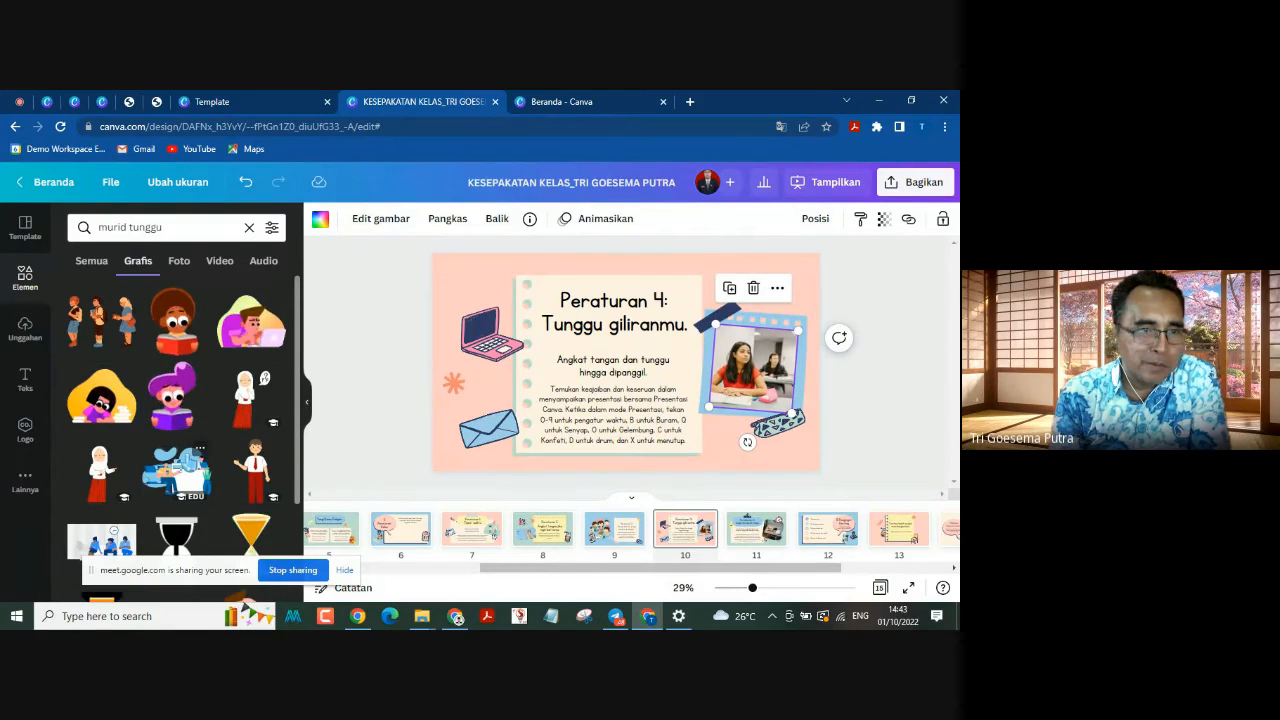
Step: Try placing the graphic of the stacked group of children over the framed photo on page 10, and delete that graphic again
scroll(104, 500, down, 2)
scroll(104, 500, down, 5)
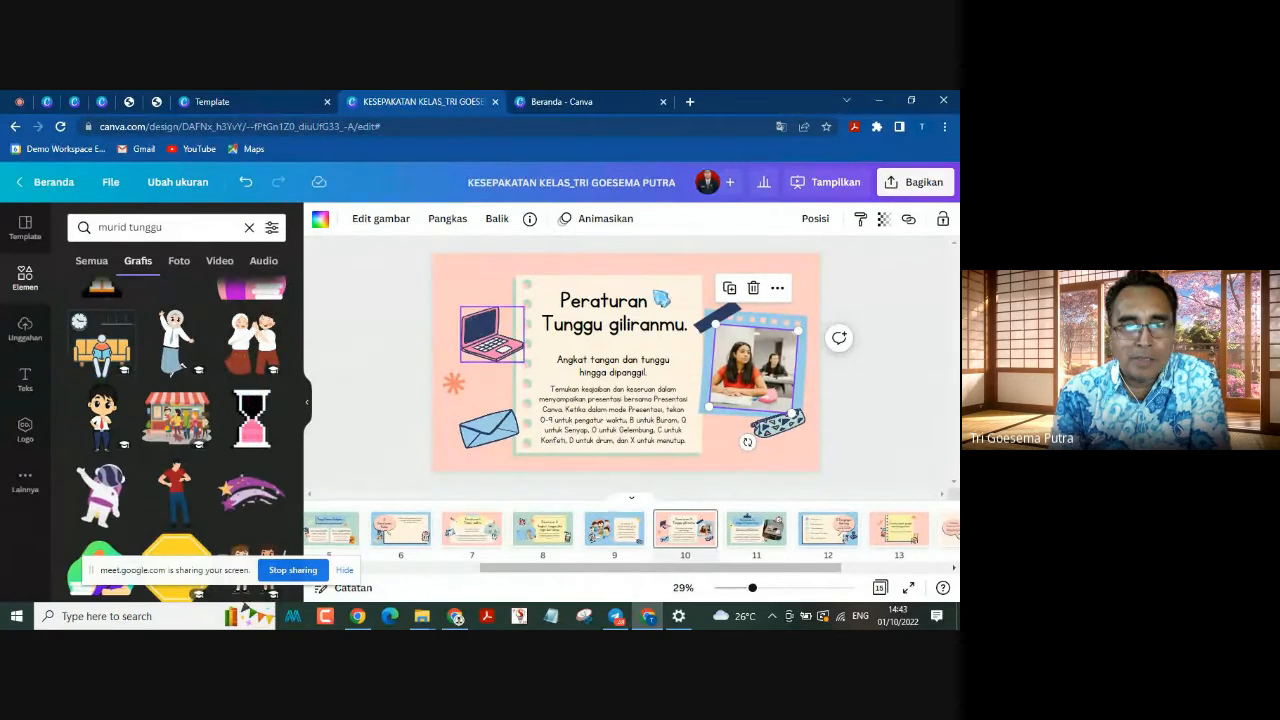
scroll(176, 420, down, 3)
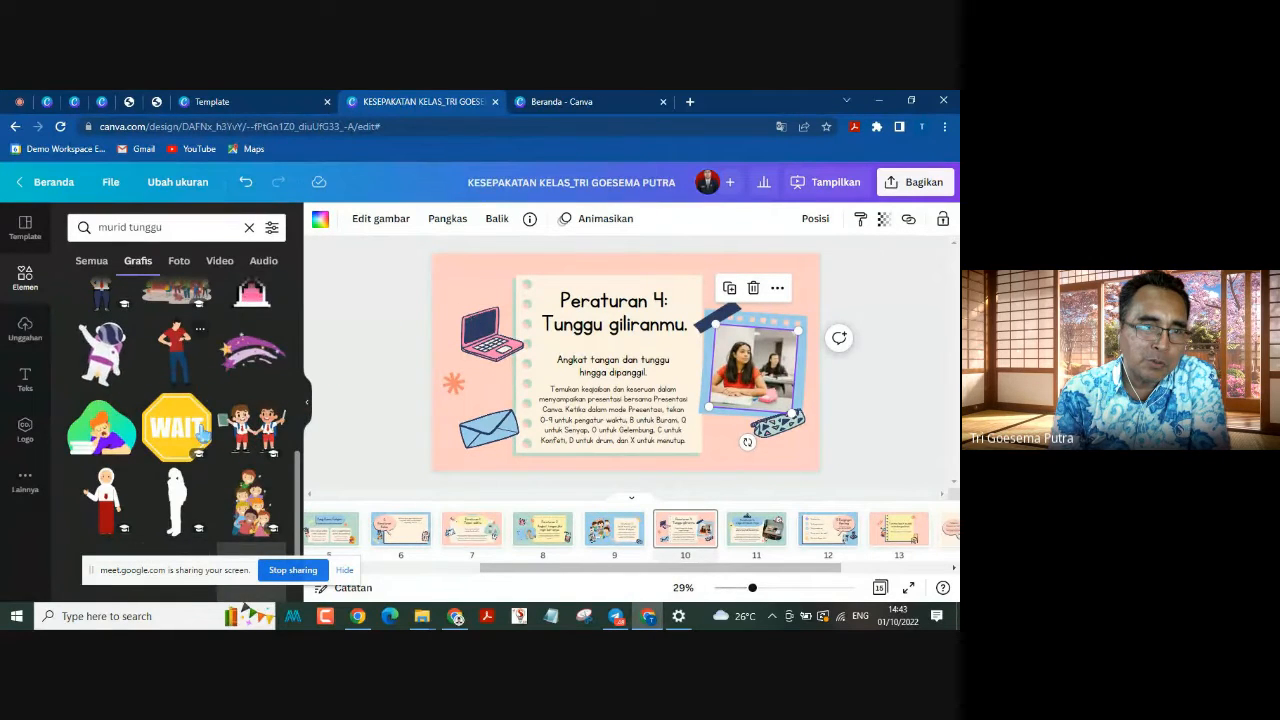
scroll(205, 463, down, 1)
drag(252, 432, 755, 292)
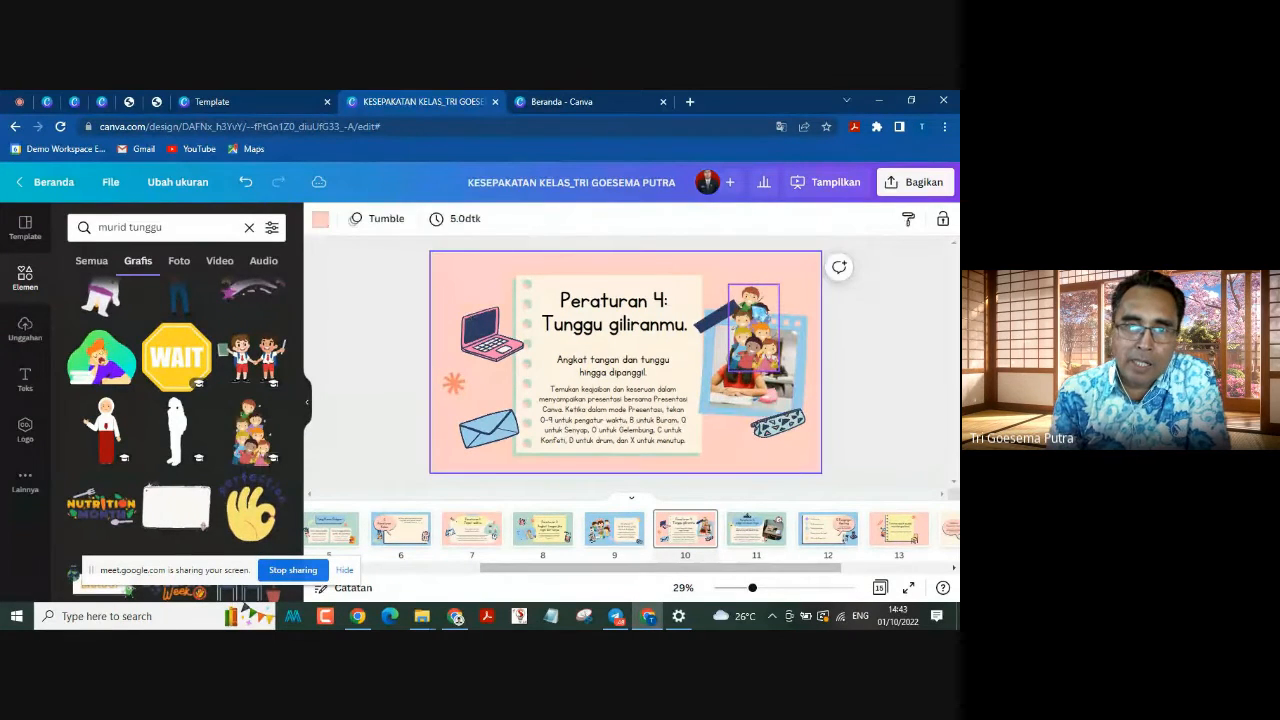
click(755, 300)
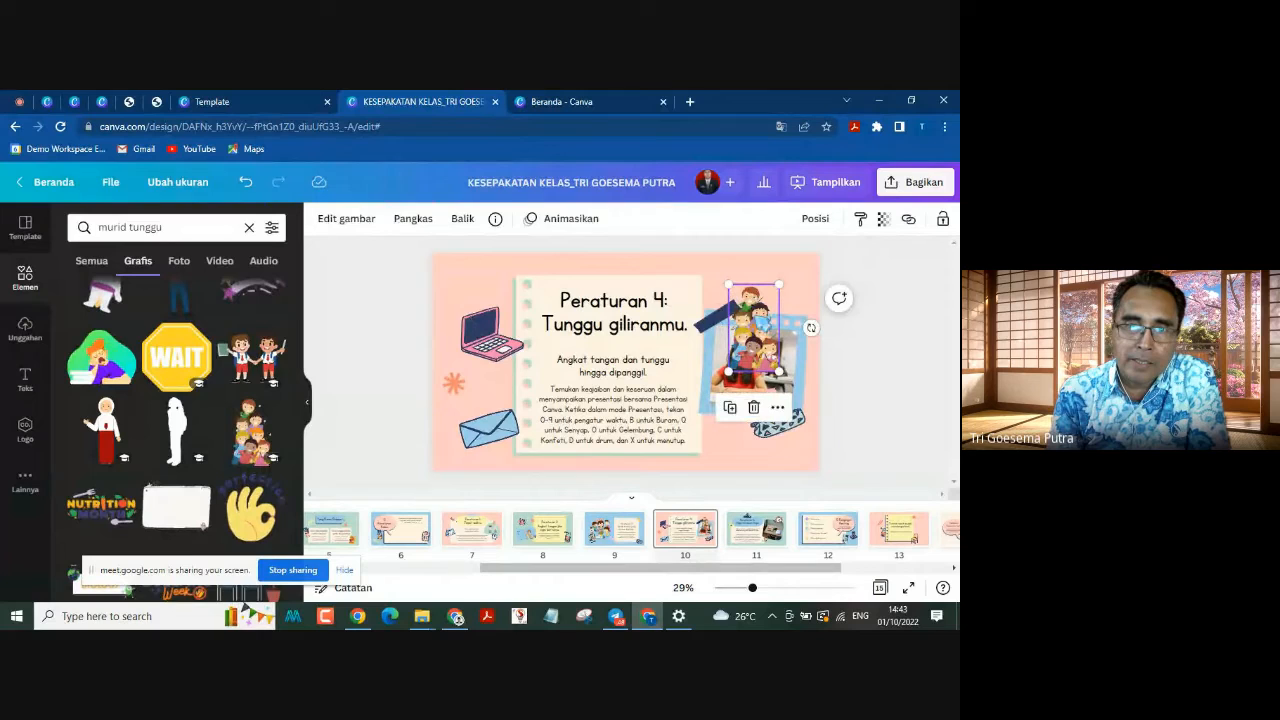
click(758, 407)
click(752, 376)
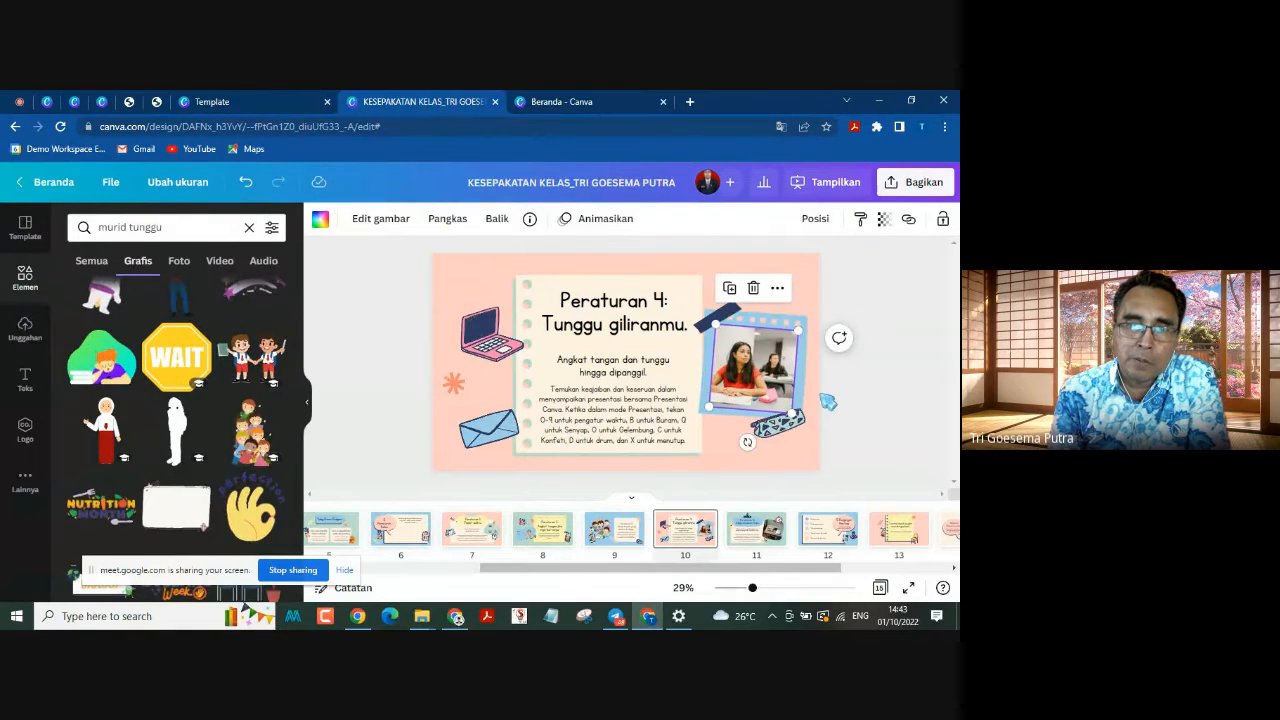
click(887, 418)
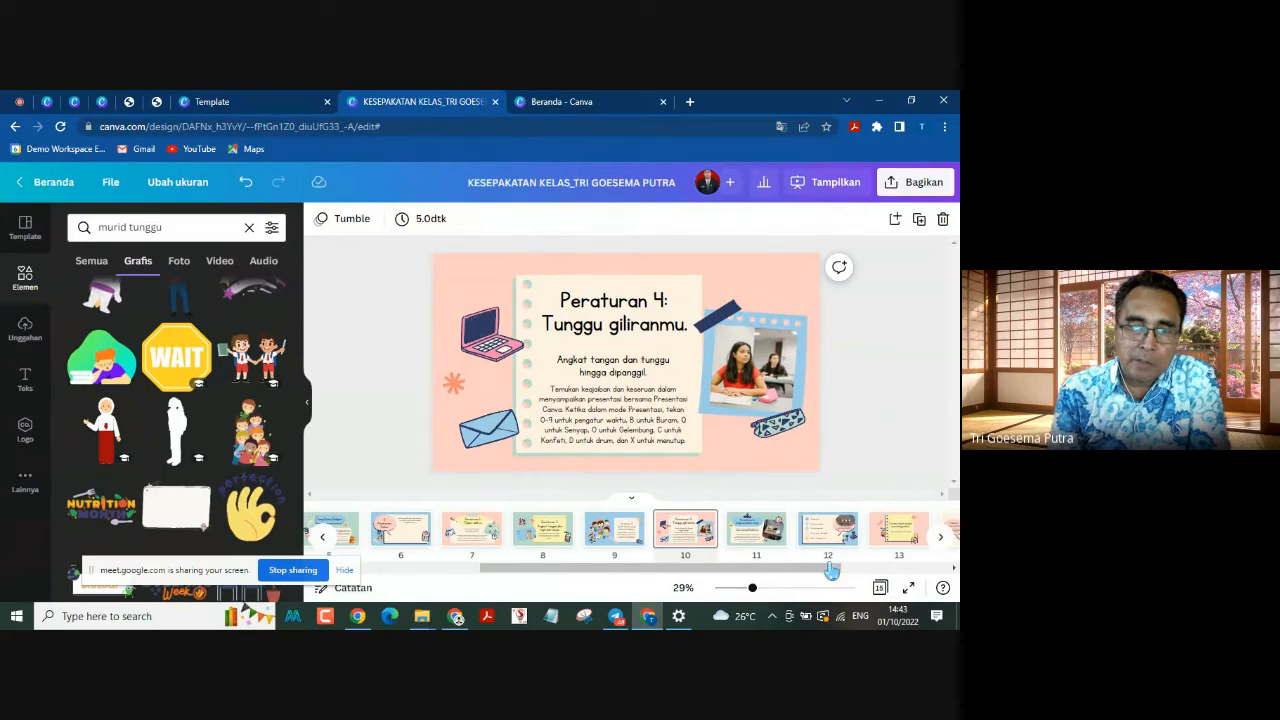
Step: Look at page 12, 5 Pengingat Penting, and delete page 14, the Halaman Resource Guru with the icons and illustrations
scroll(815, 576, right, 3)
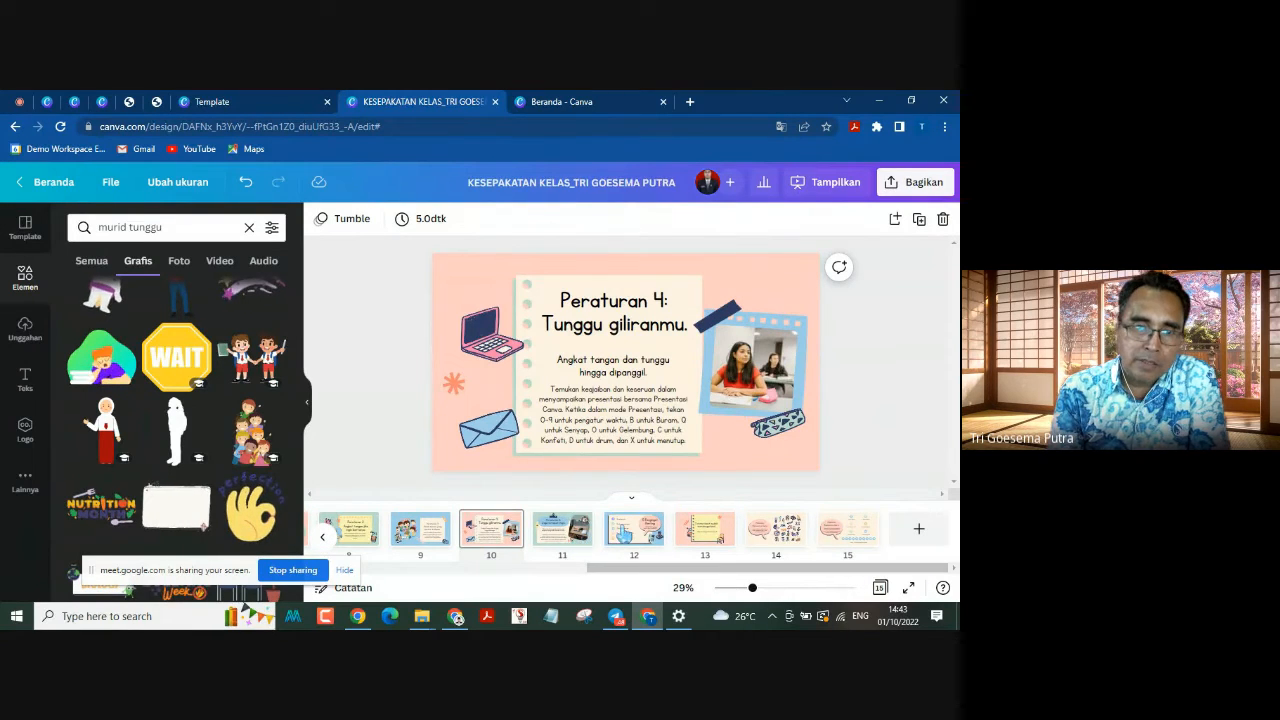
click(634, 528)
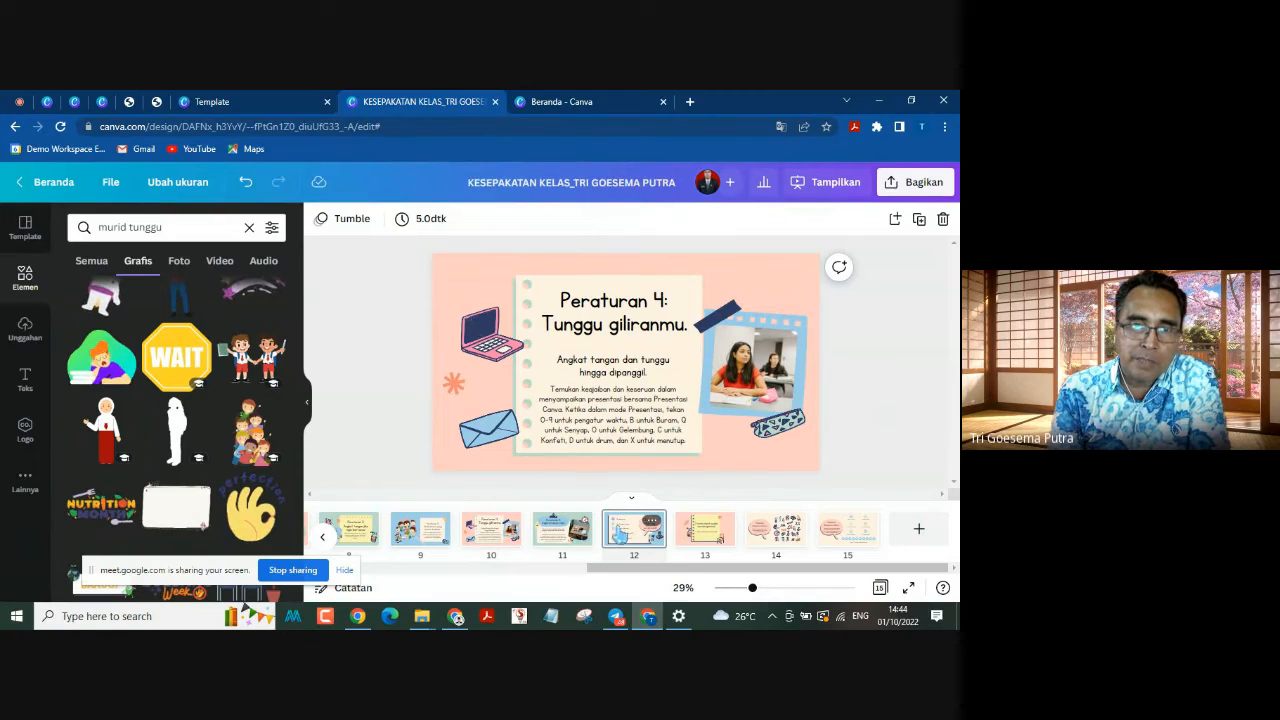
click(636, 530)
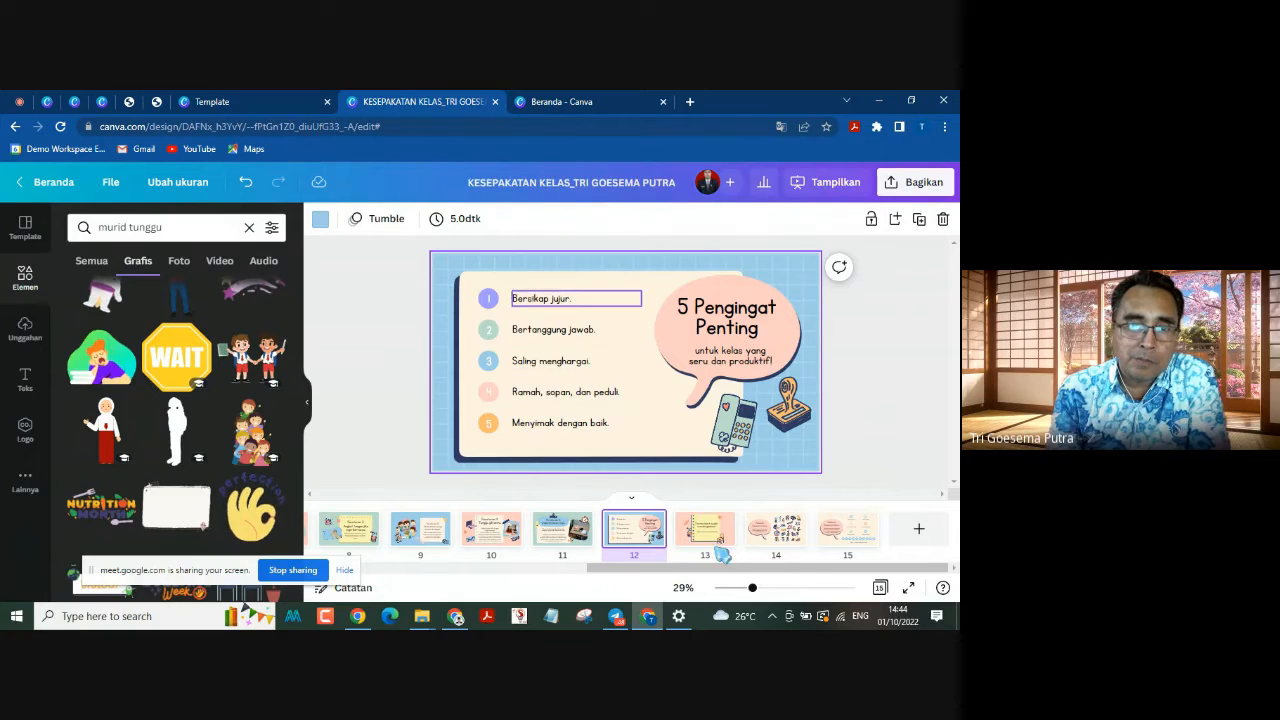
click(757, 539)
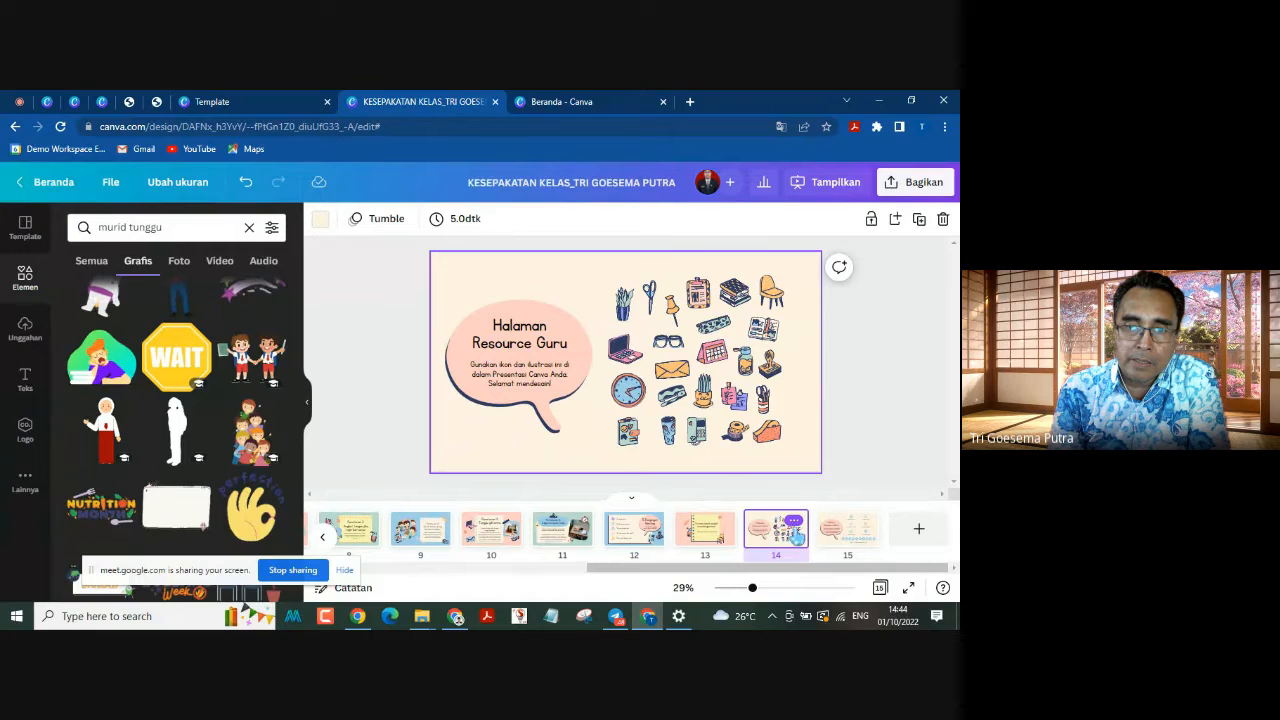
click(794, 525)
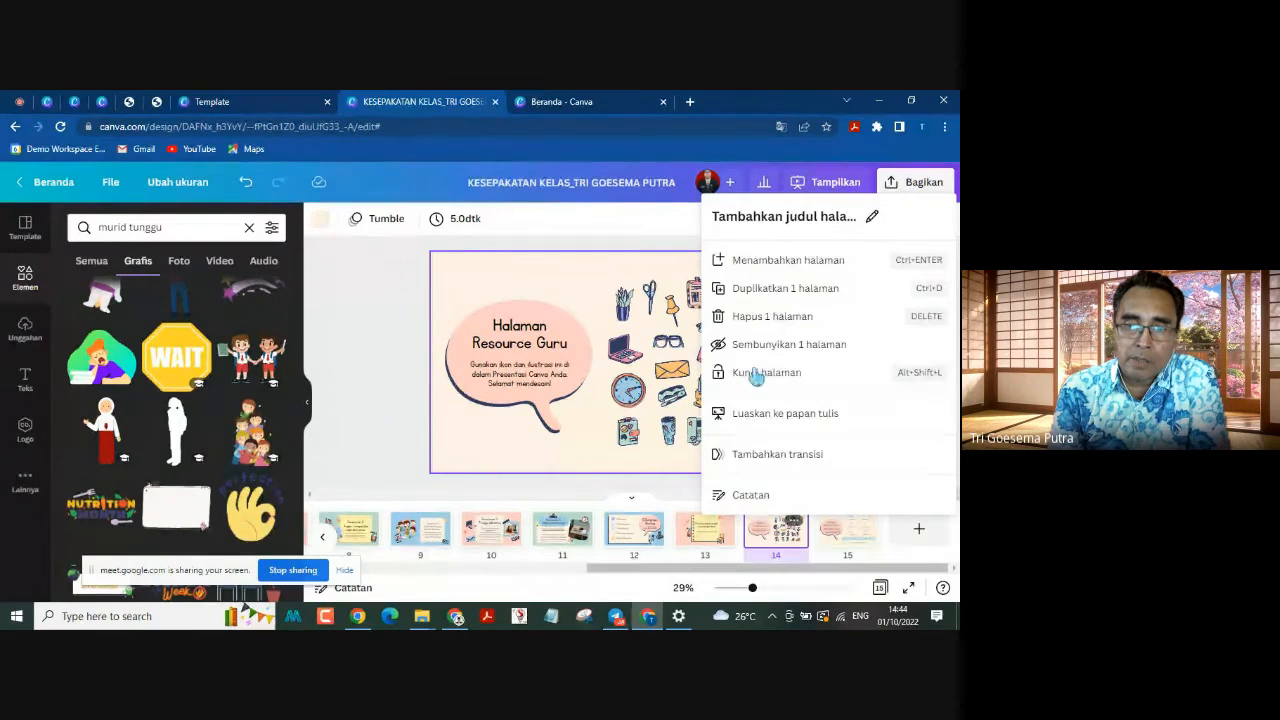
click(760, 318)
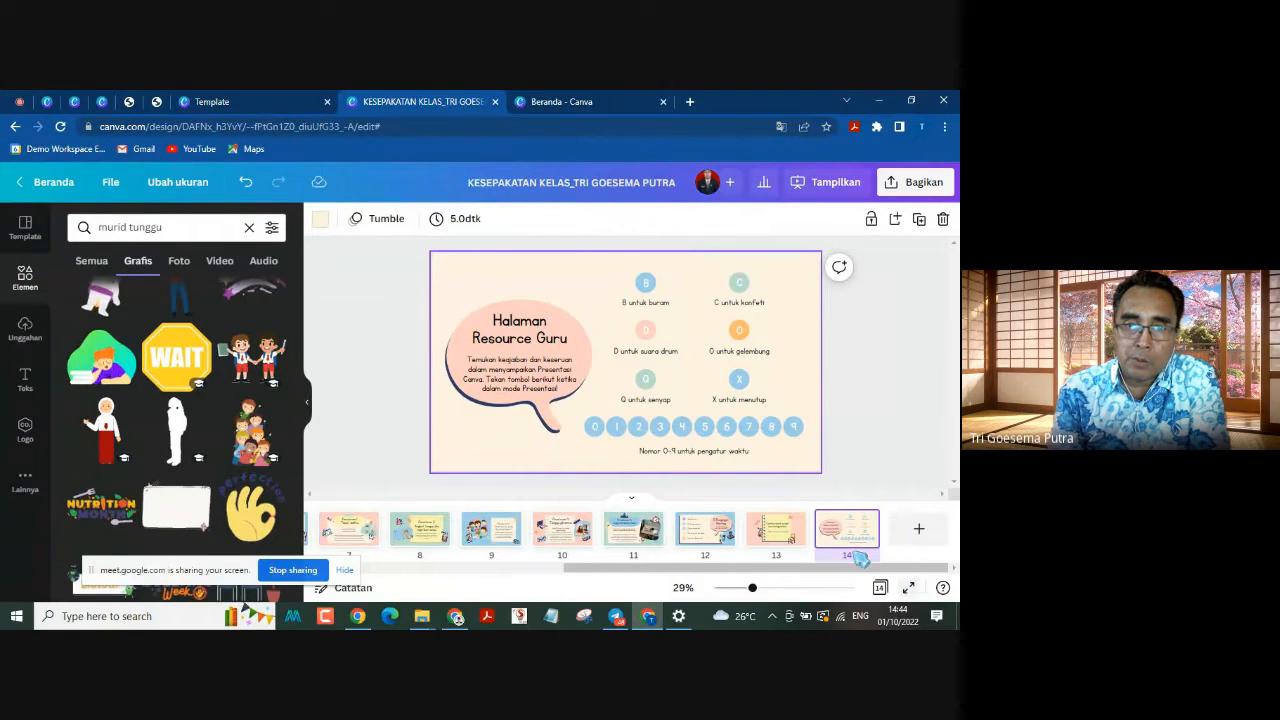
Step: Delete page 14, the Halaman Resource Guru with the shortcut letters, and open the closing page 13, Terima kasih sudah mendengarkan!
click(873, 527)
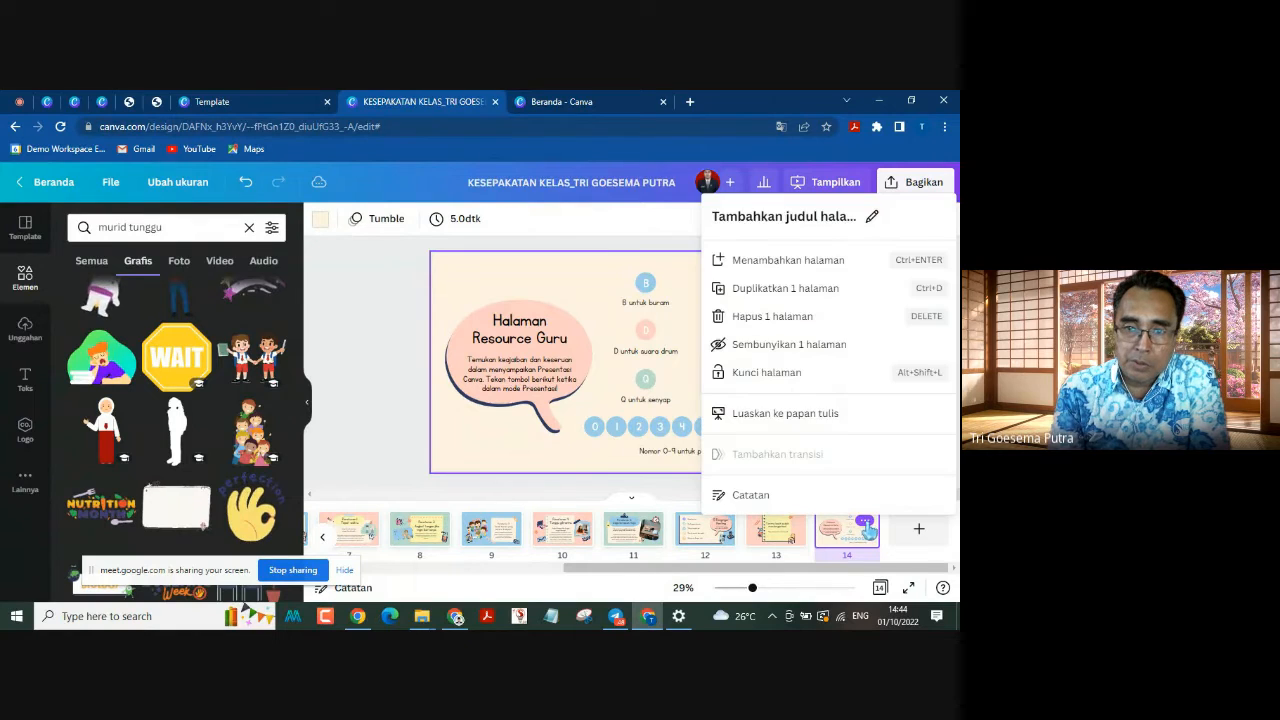
click(816, 318)
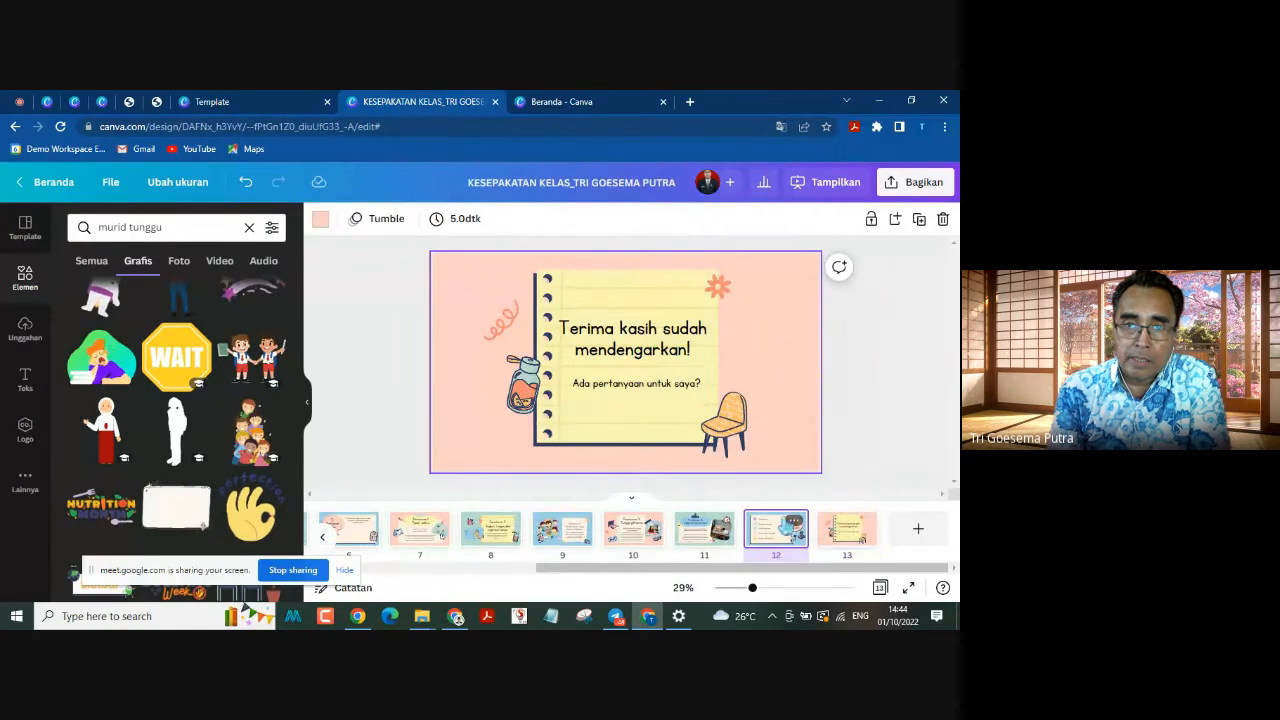
click(780, 530)
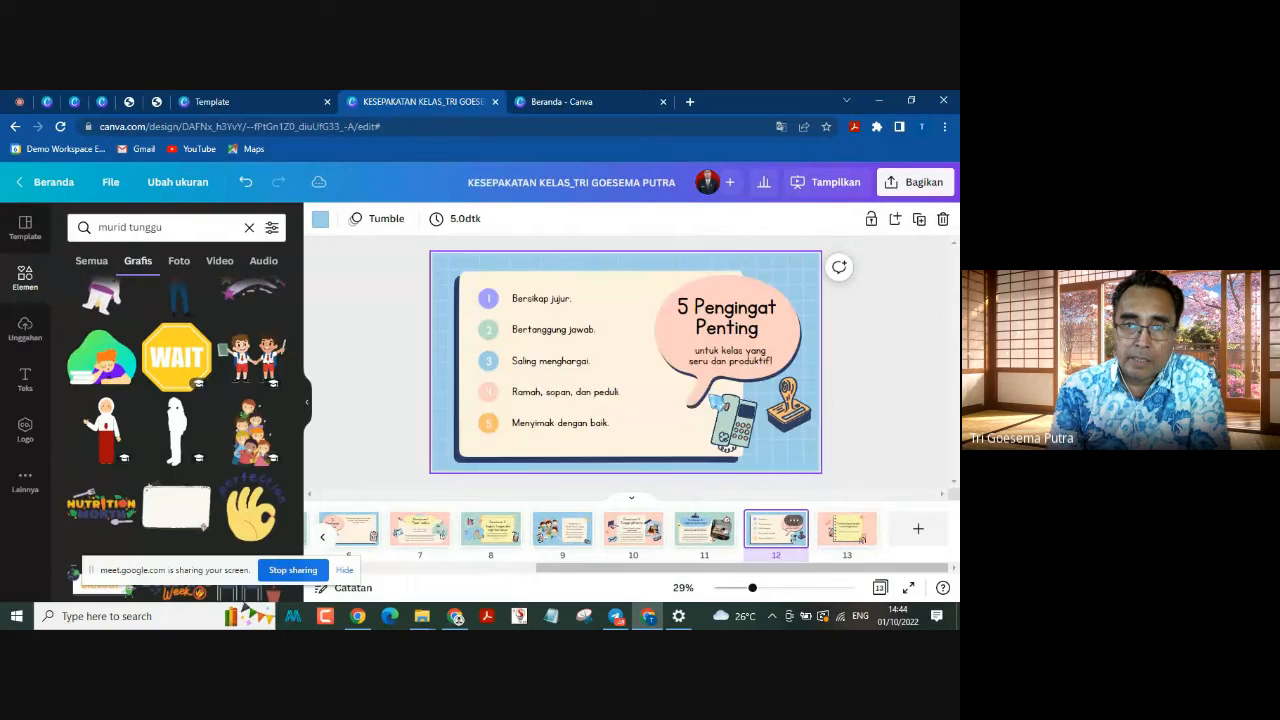
click(848, 530)
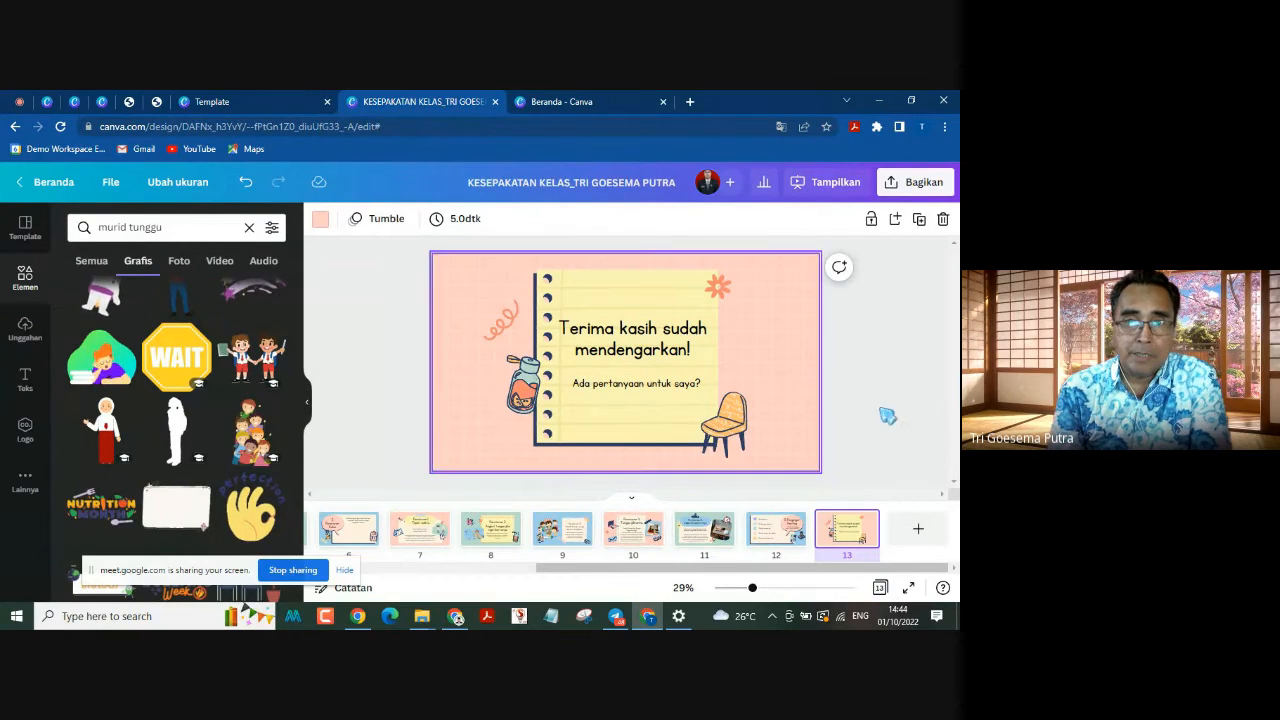
drag(870, 568, 850, 538)
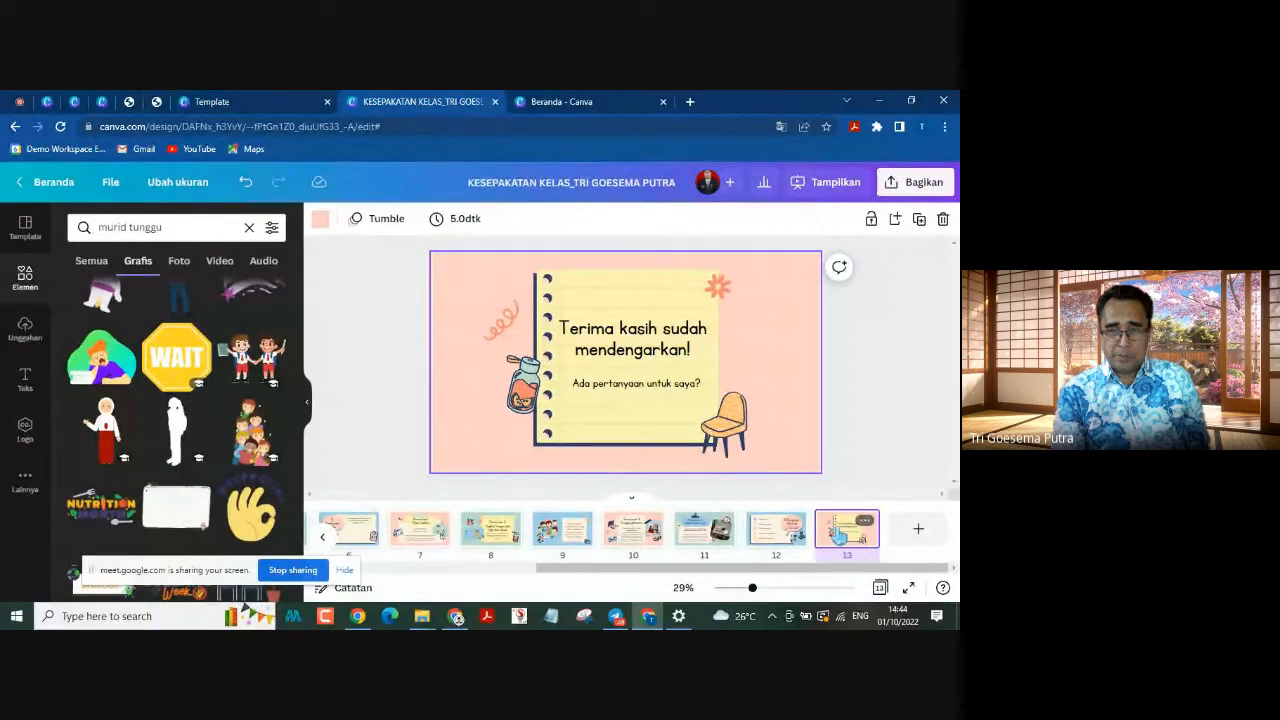
Step: Delete the jar graphic beside the notebook on page 13
click(736, 430)
click(520, 385)
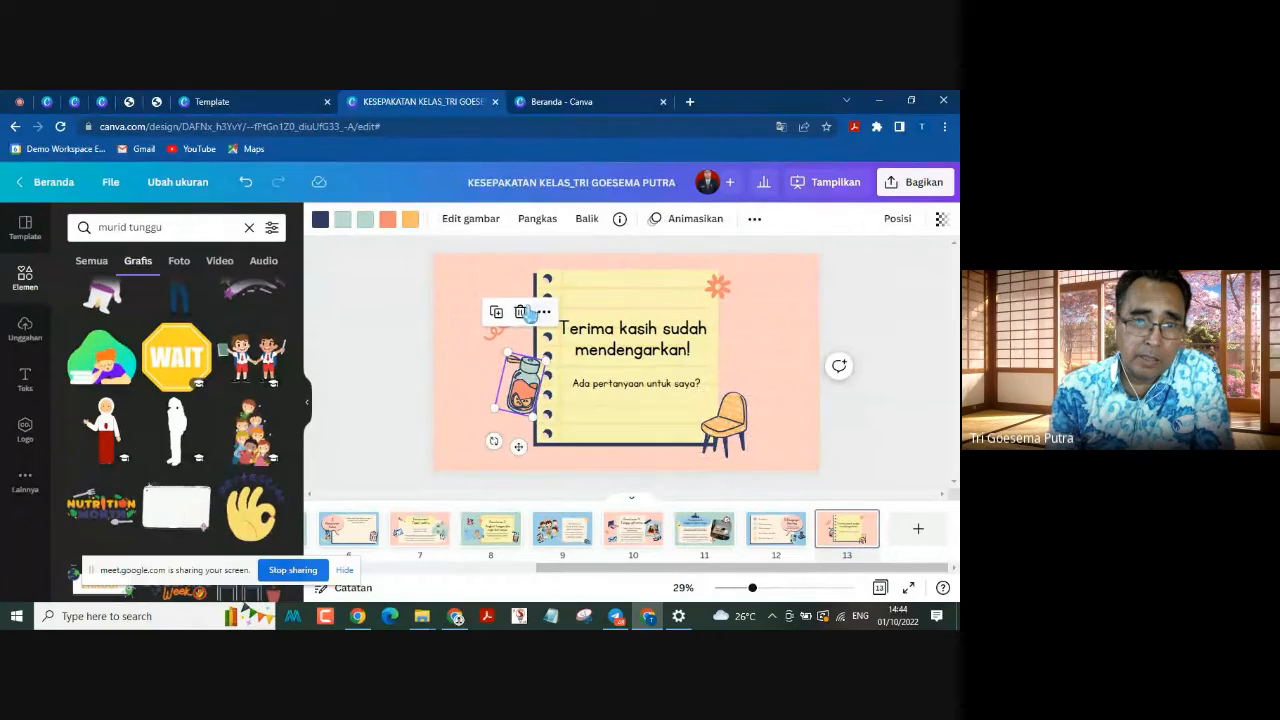
click(522, 312)
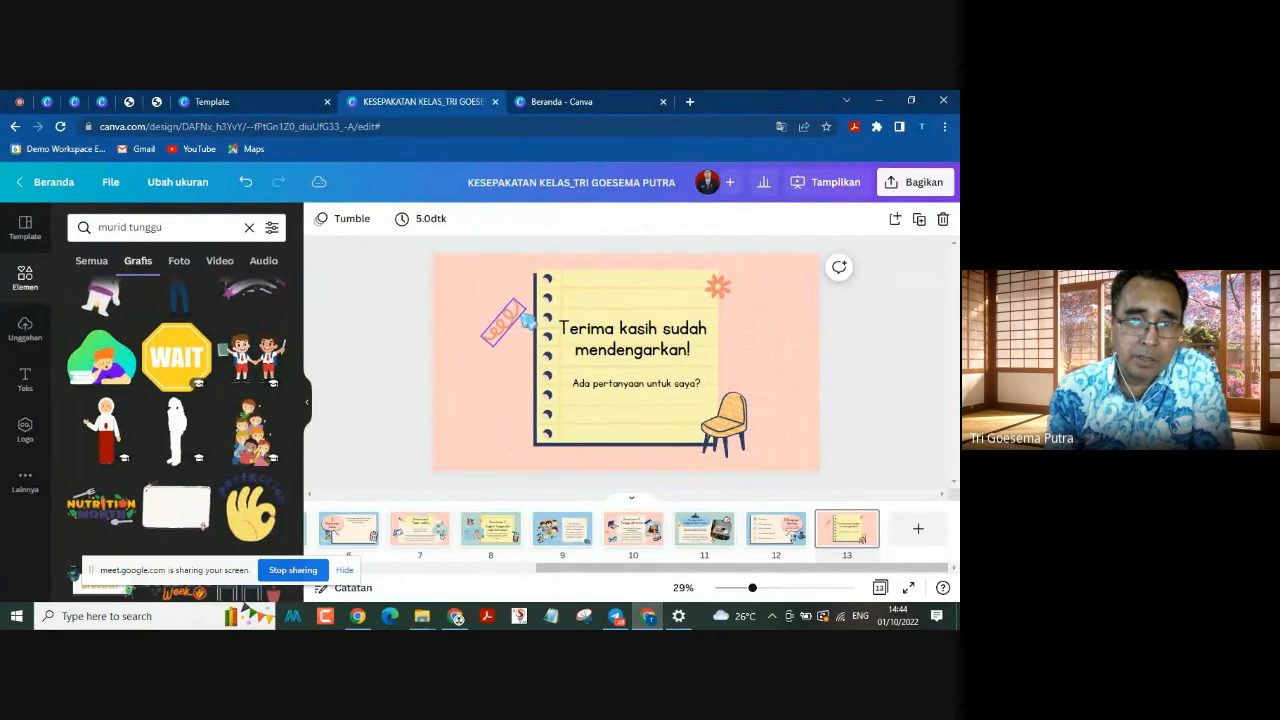
Step: Search the graphics for "guru" and add the male teacher holding a book to page 13, flipped horizontally
click(168, 227)
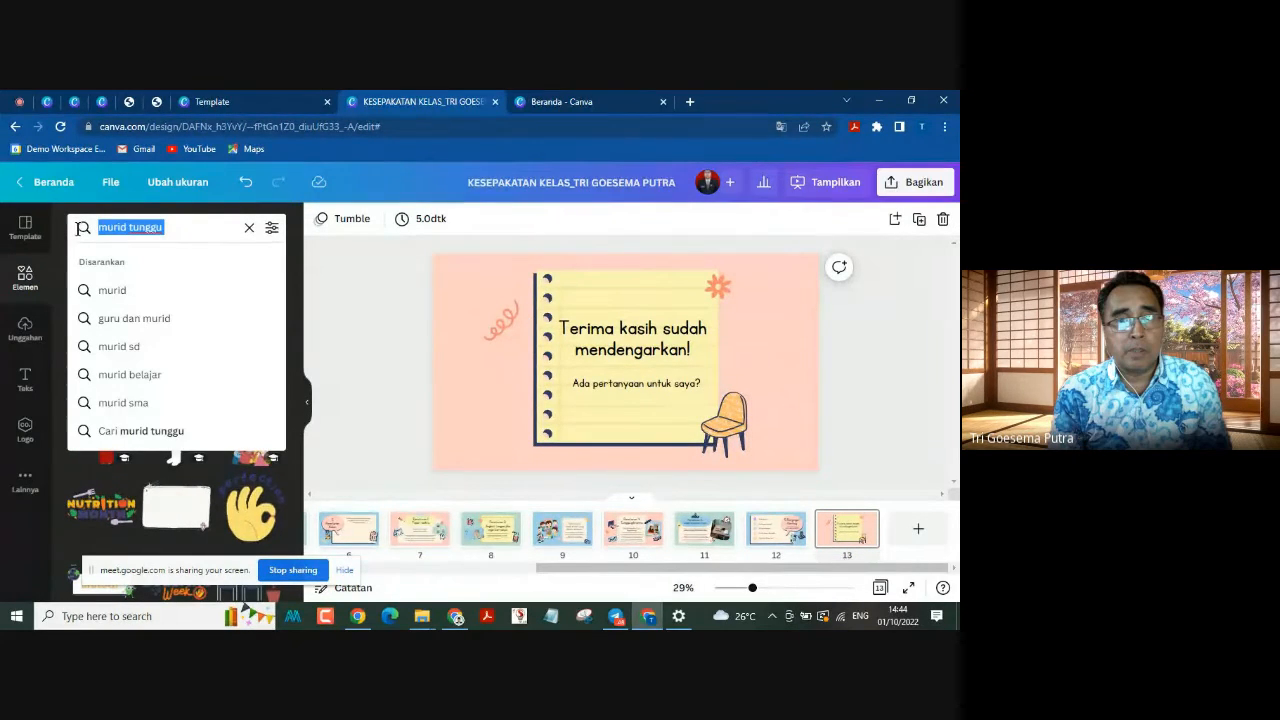
text(guru)
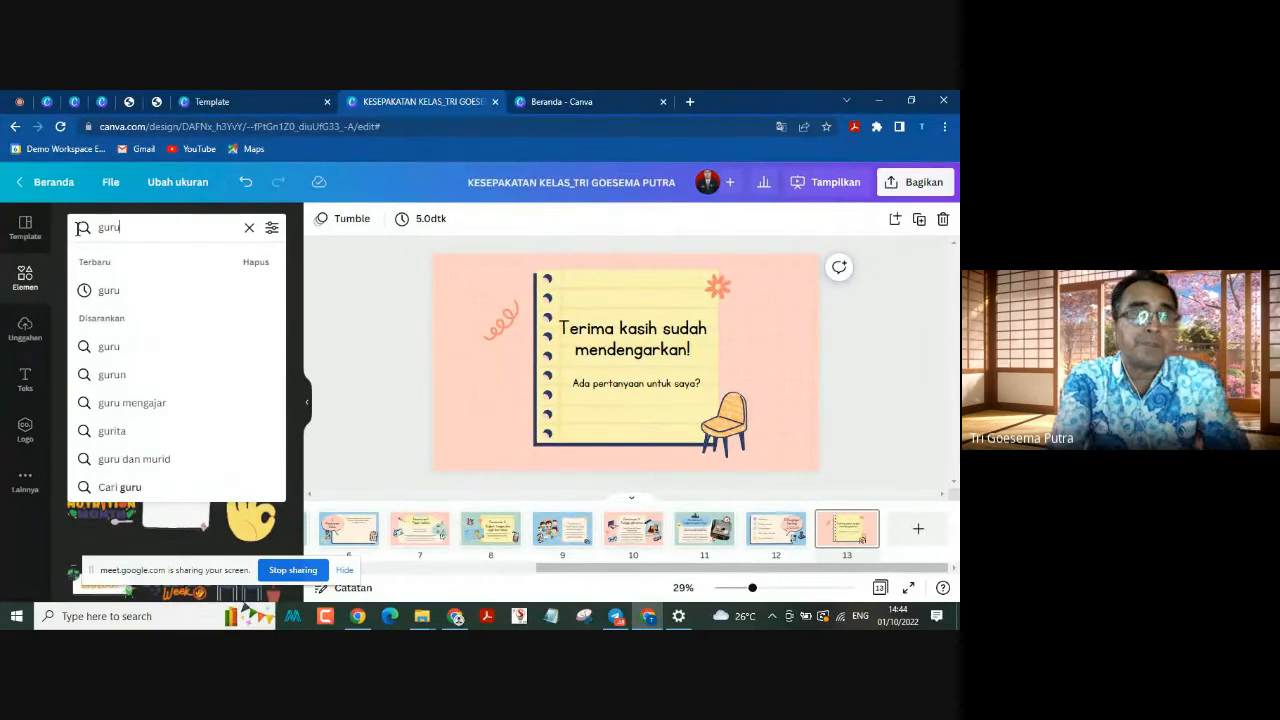
key(Return)
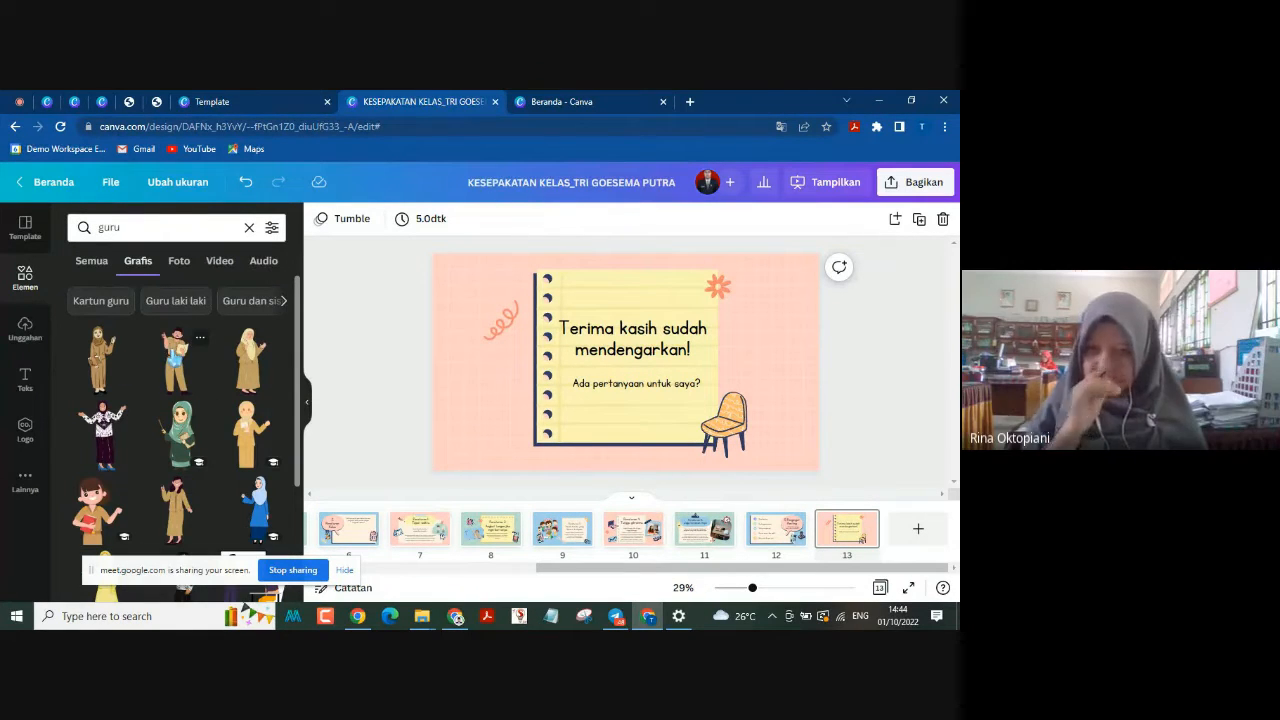
drag(175, 350, 504, 342)
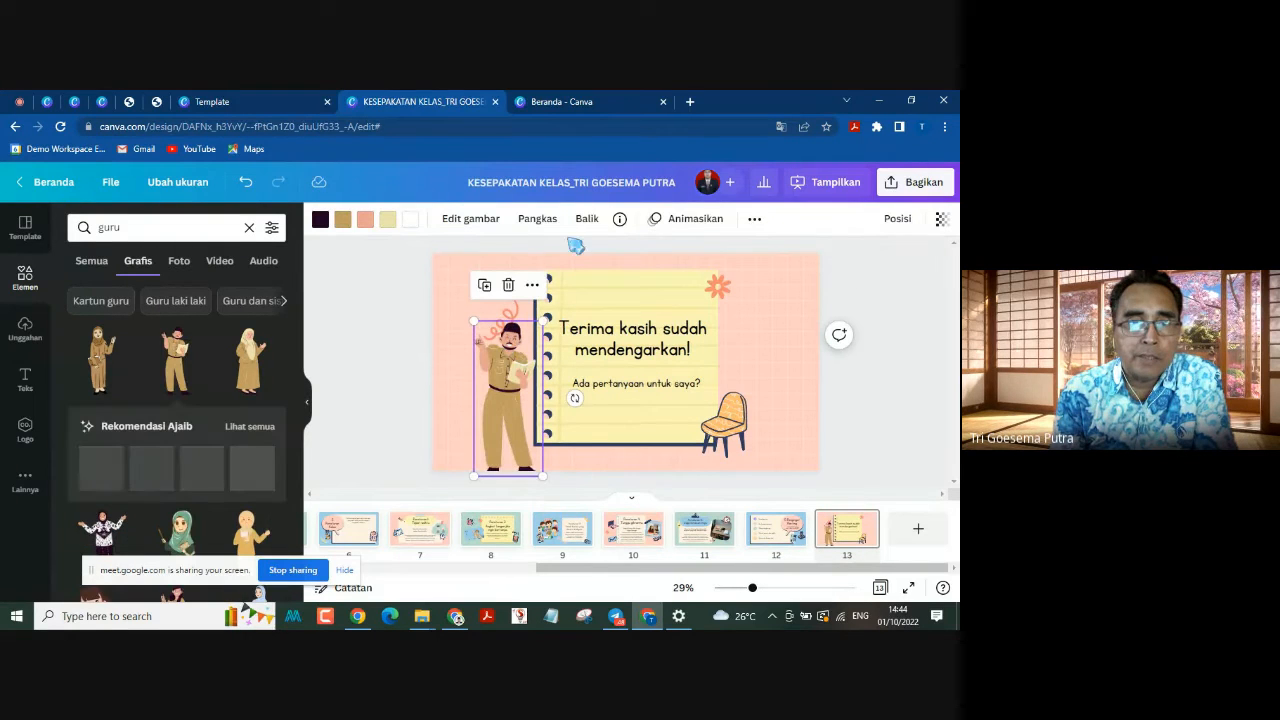
click(584, 224)
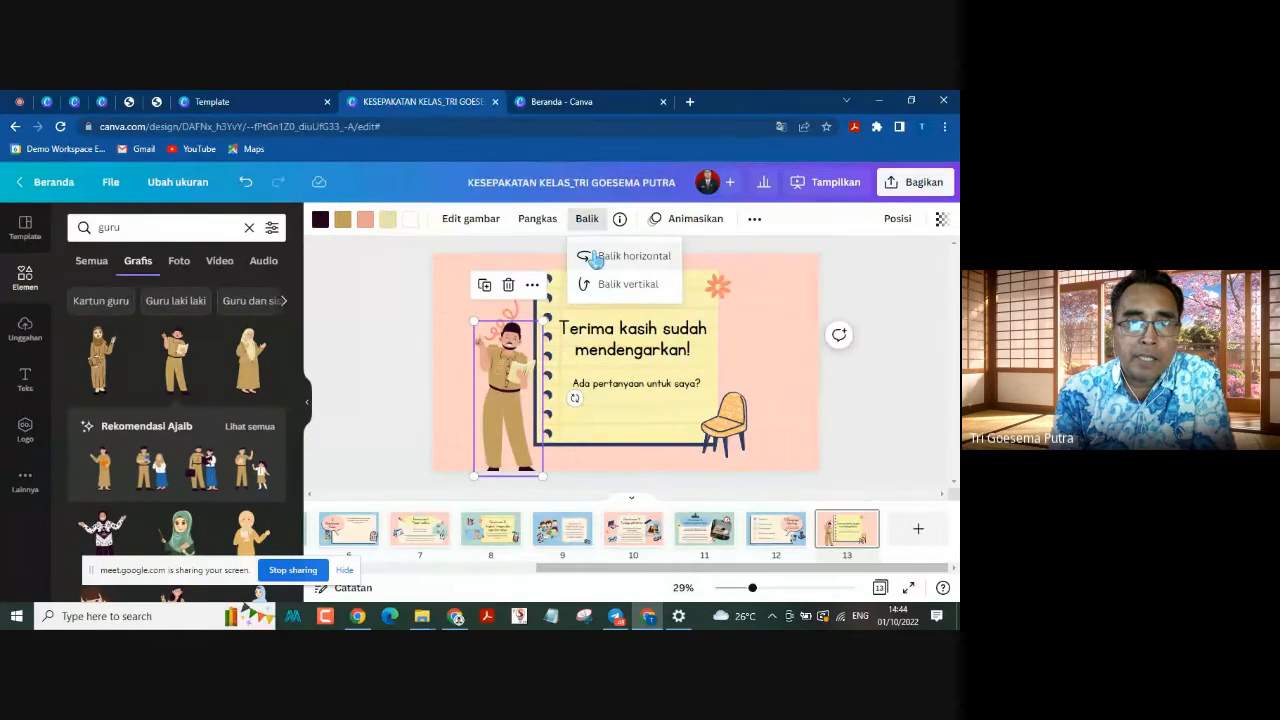
click(596, 257)
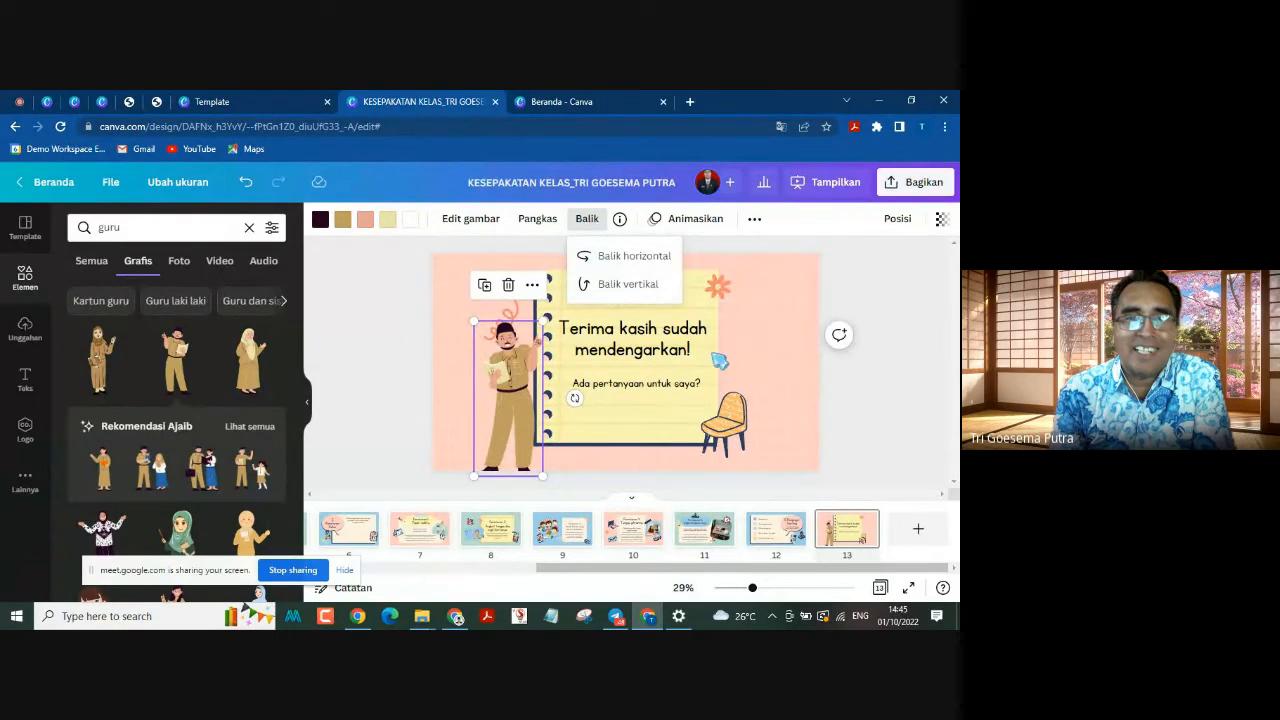
Step: Move the teacher to just outside the notebook's spiral edge and shift the orange squiggle above his head
click(515, 399)
drag(515, 399, 505, 400)
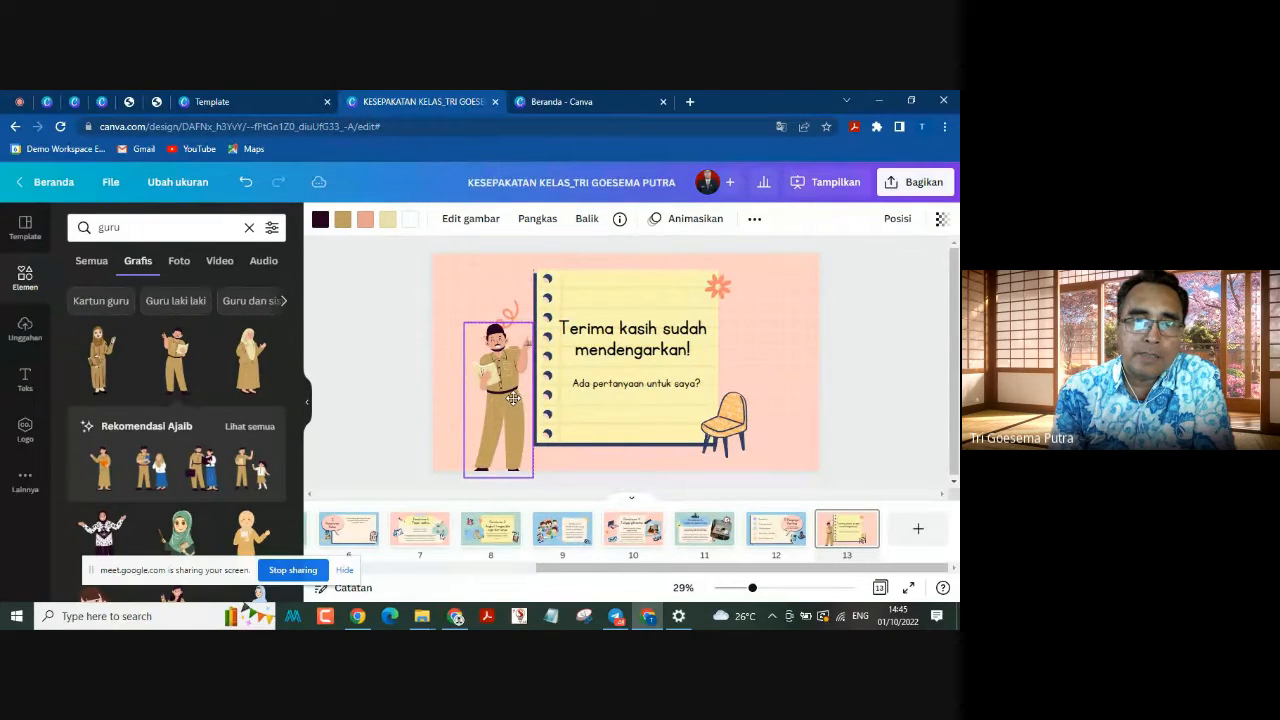
drag(514, 390, 514, 390)
drag(517, 304, 524, 278)
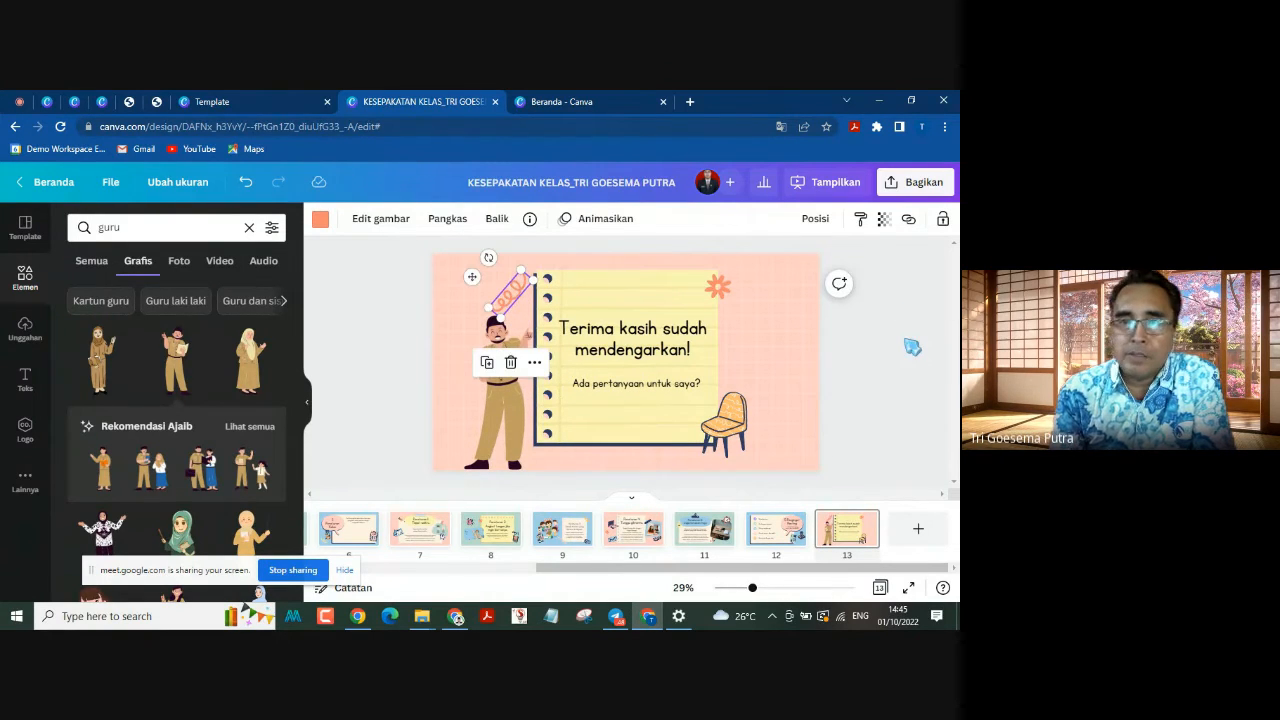
click(912, 347)
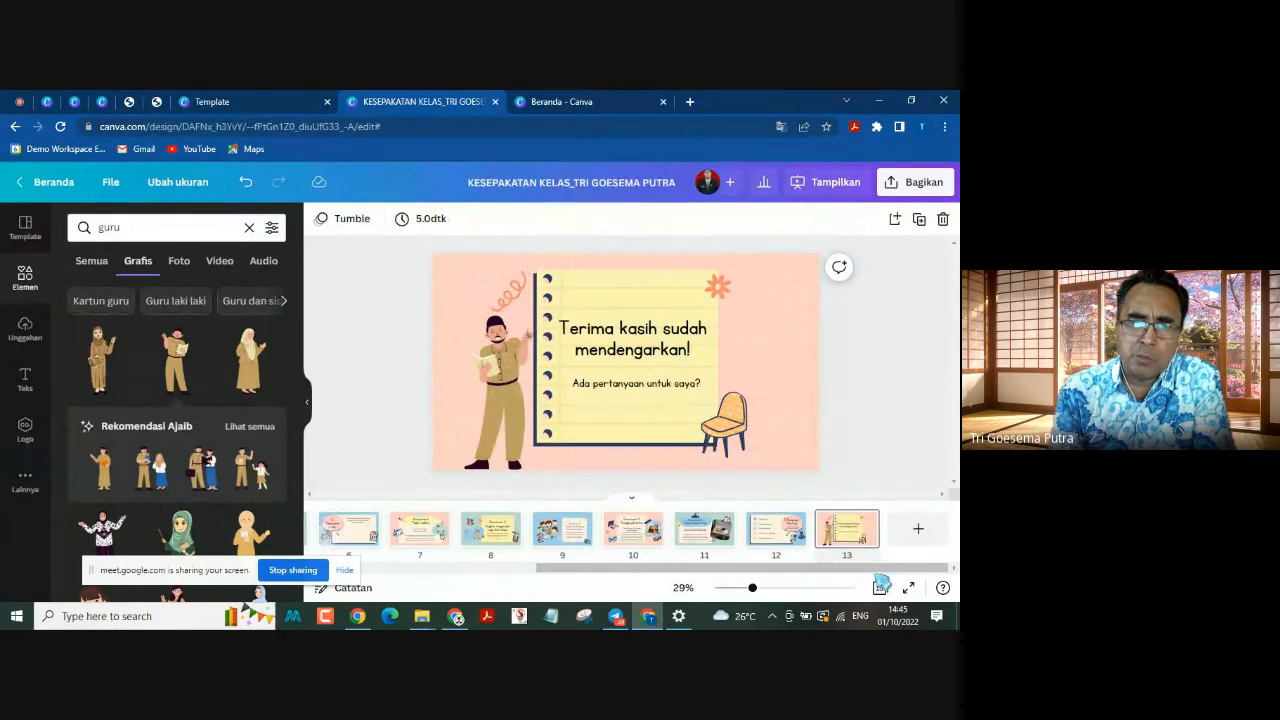
Step: Review pages 2 to 7 of the presentation and return to page 6, 5 Peraturan Kelas
drag(877, 569, 405, 604)
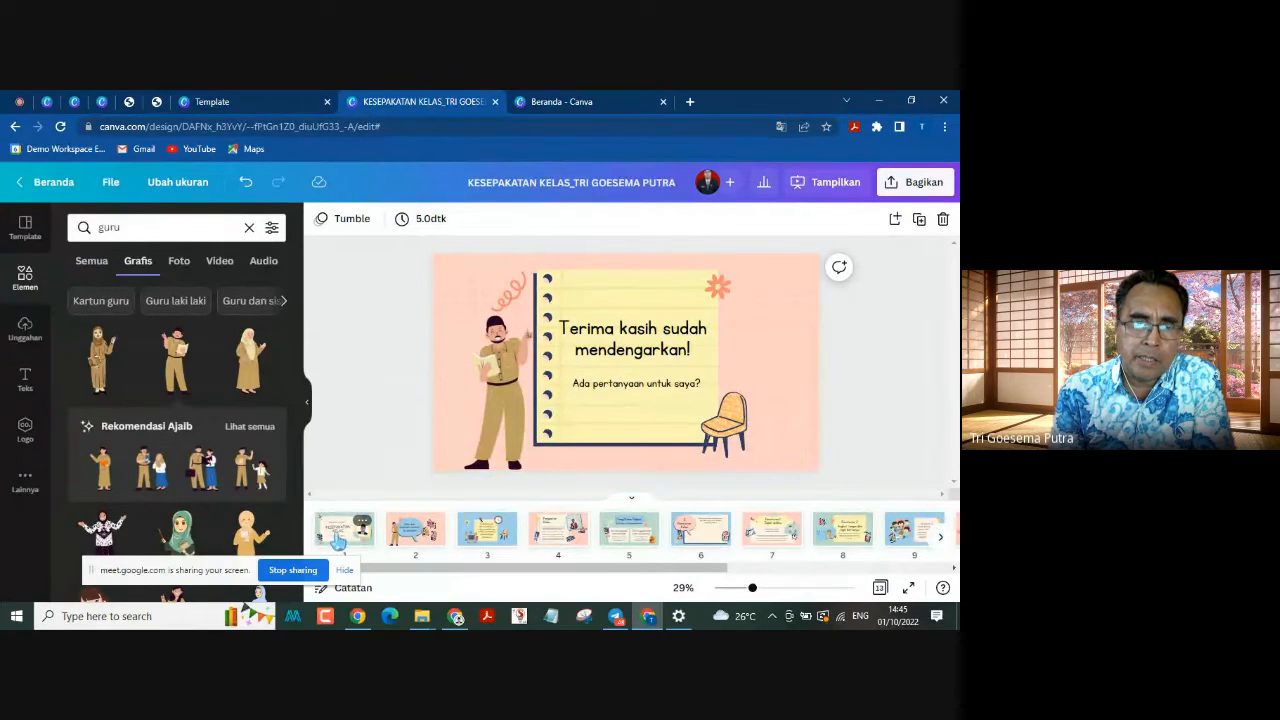
click(410, 532)
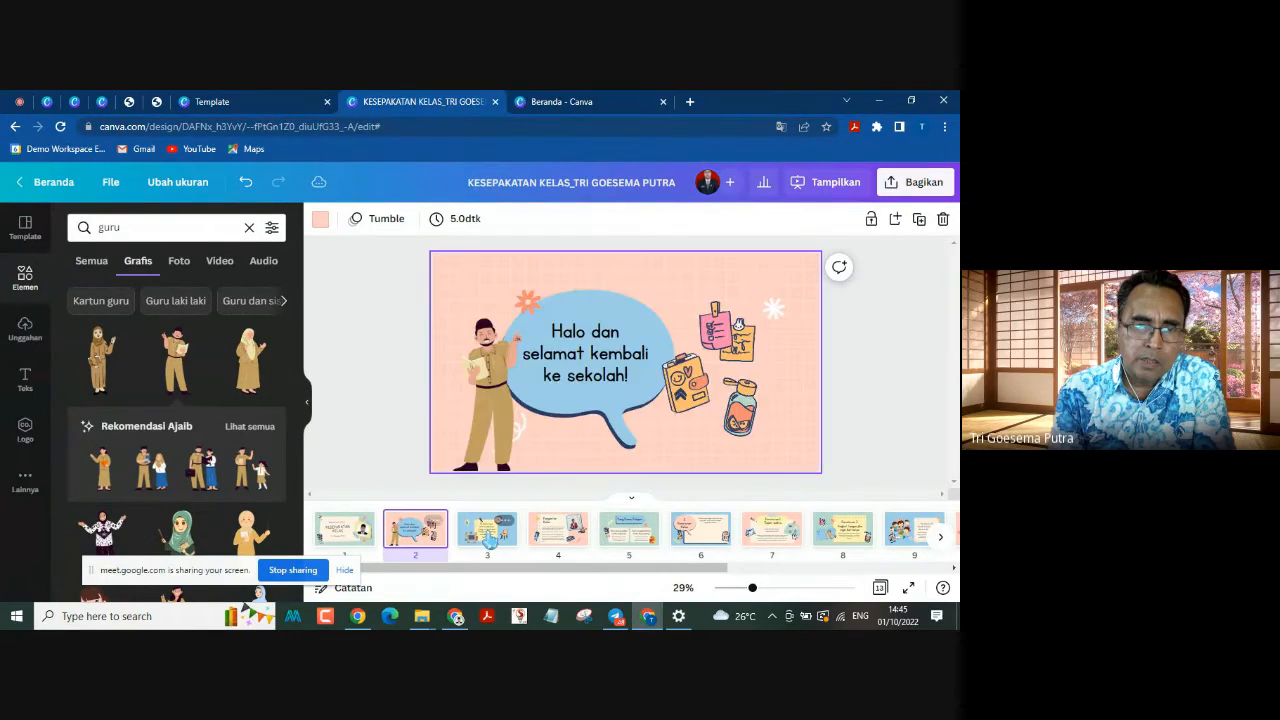
click(487, 530)
click(556, 534)
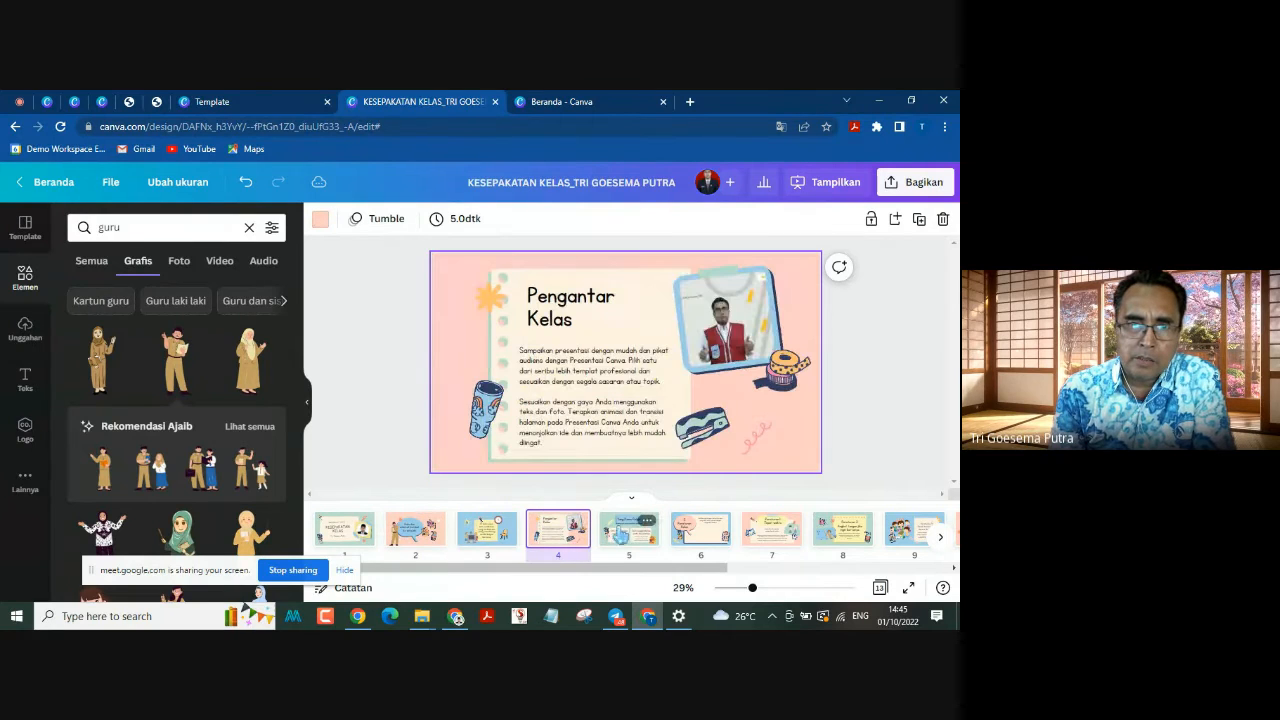
click(638, 536)
click(697, 535)
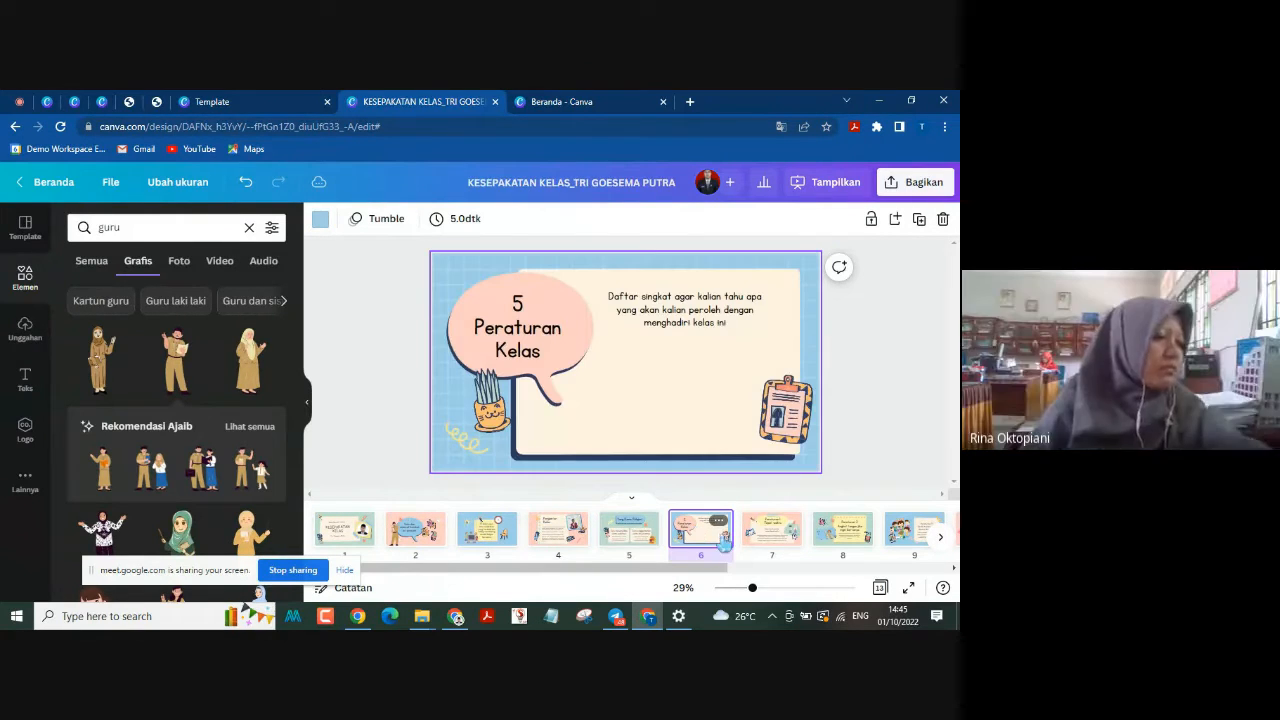
click(788, 540)
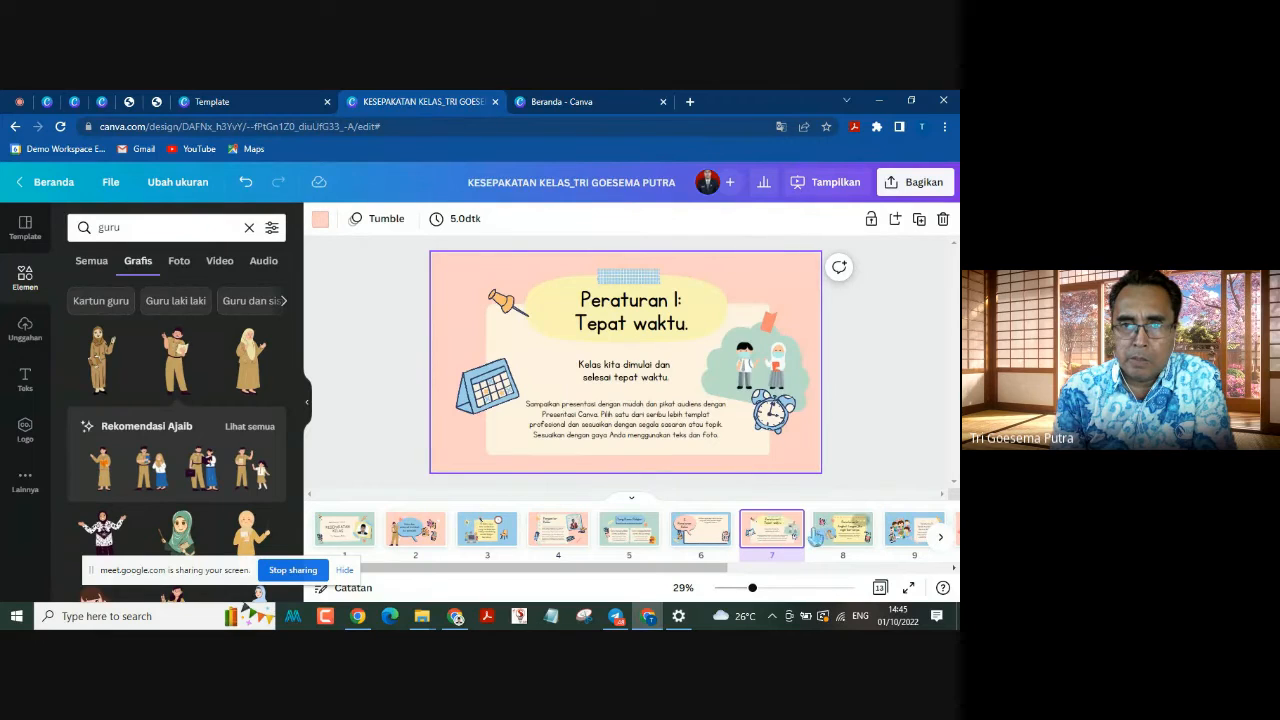
click(700, 545)
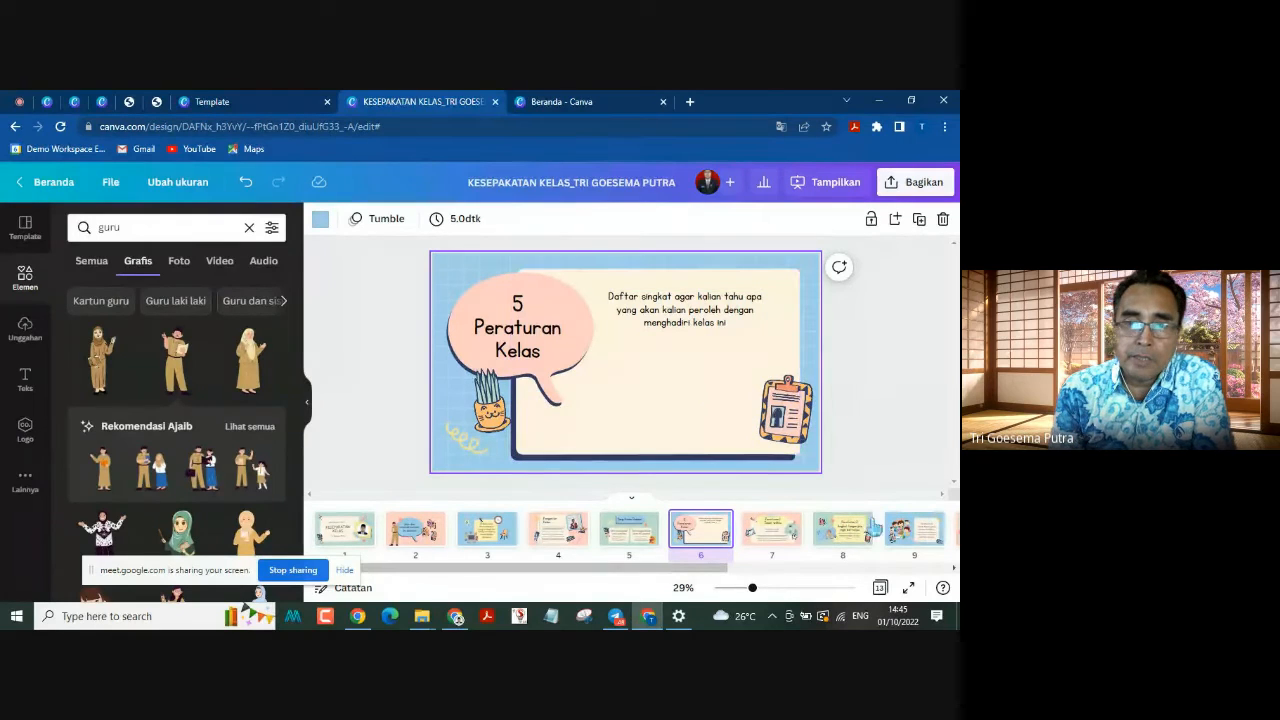
Step: Search the graphics for "buku"
click(93, 227)
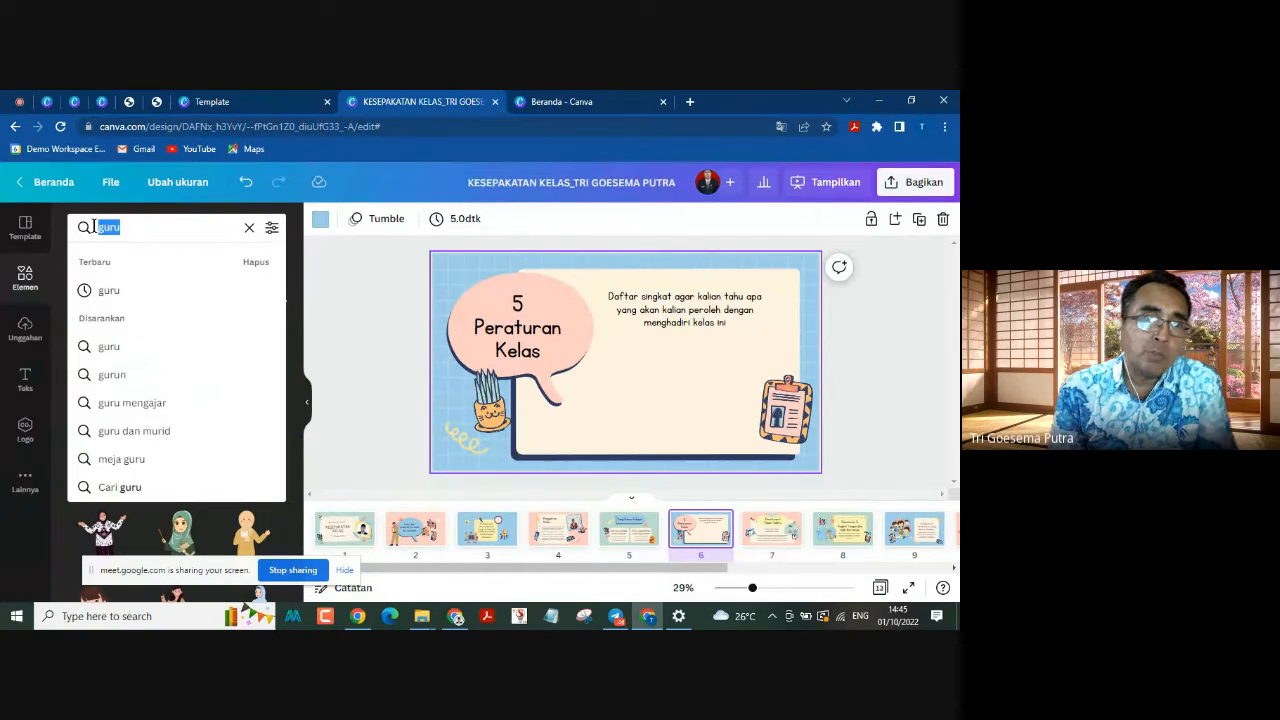
text(buku)
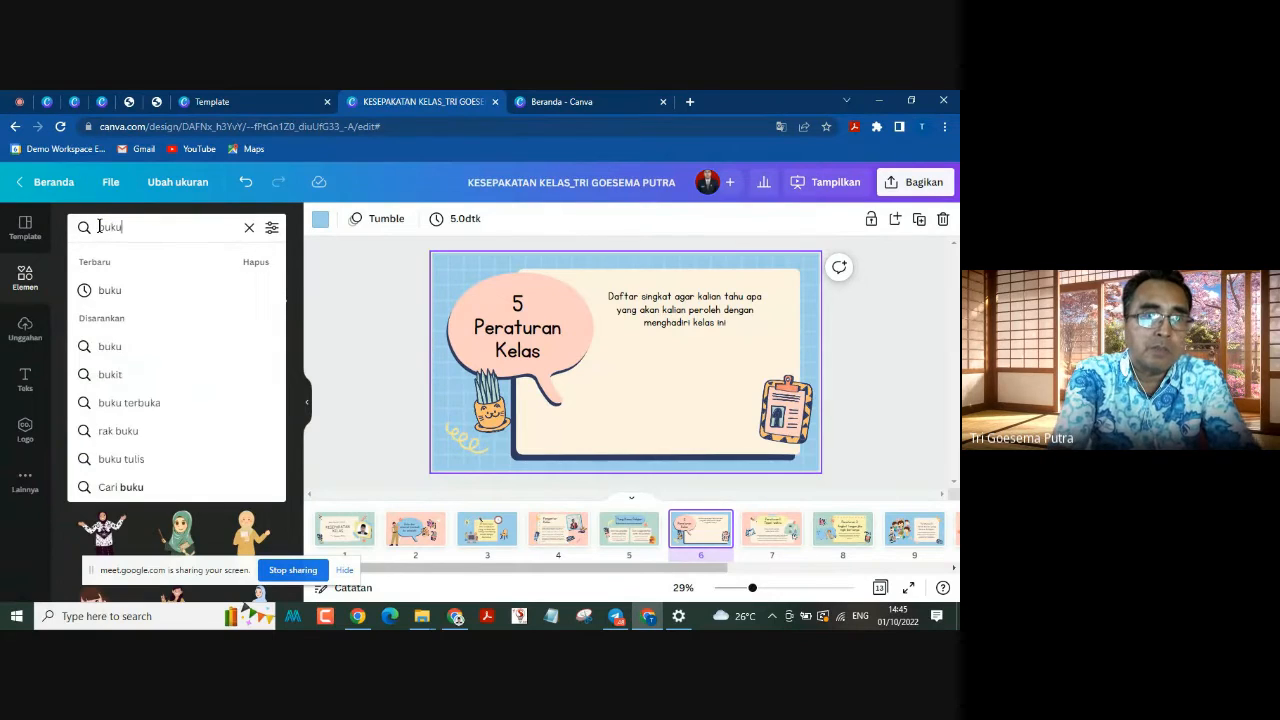
key(Return)
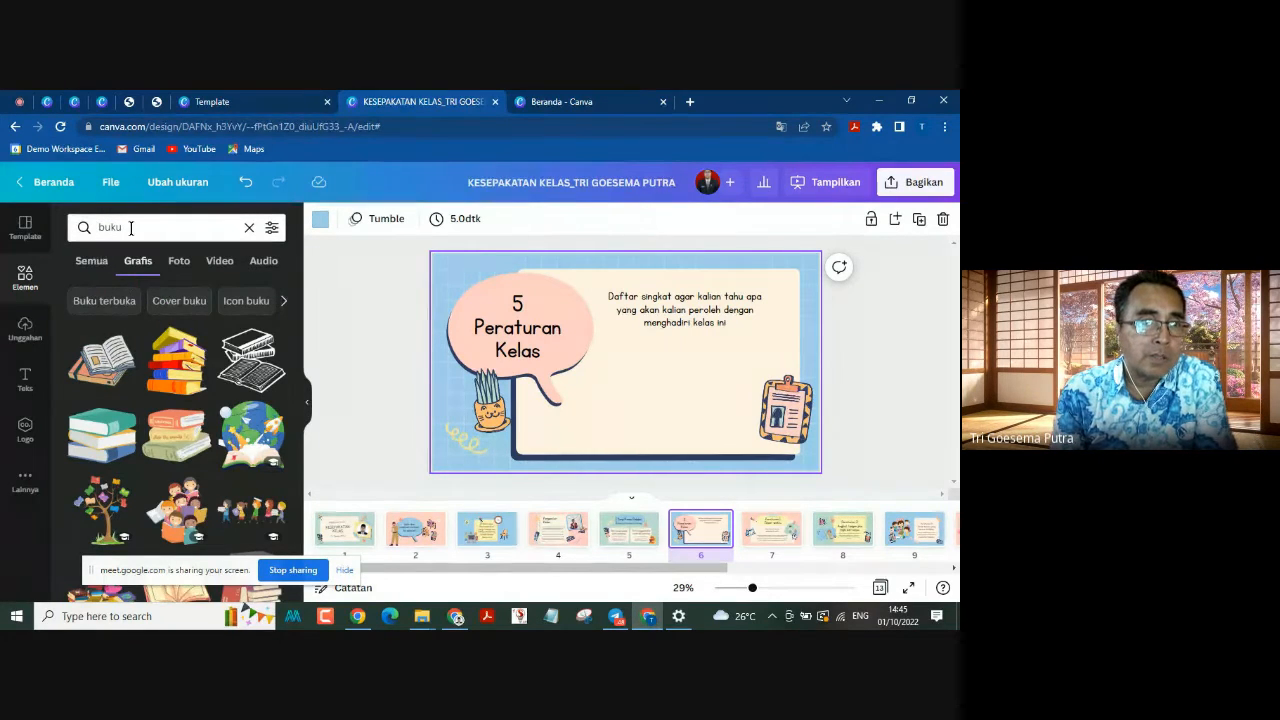
Step: Search the graphics for "kertas kosong" and browse the blank paper illustrations
click(134, 227)
text(ke)
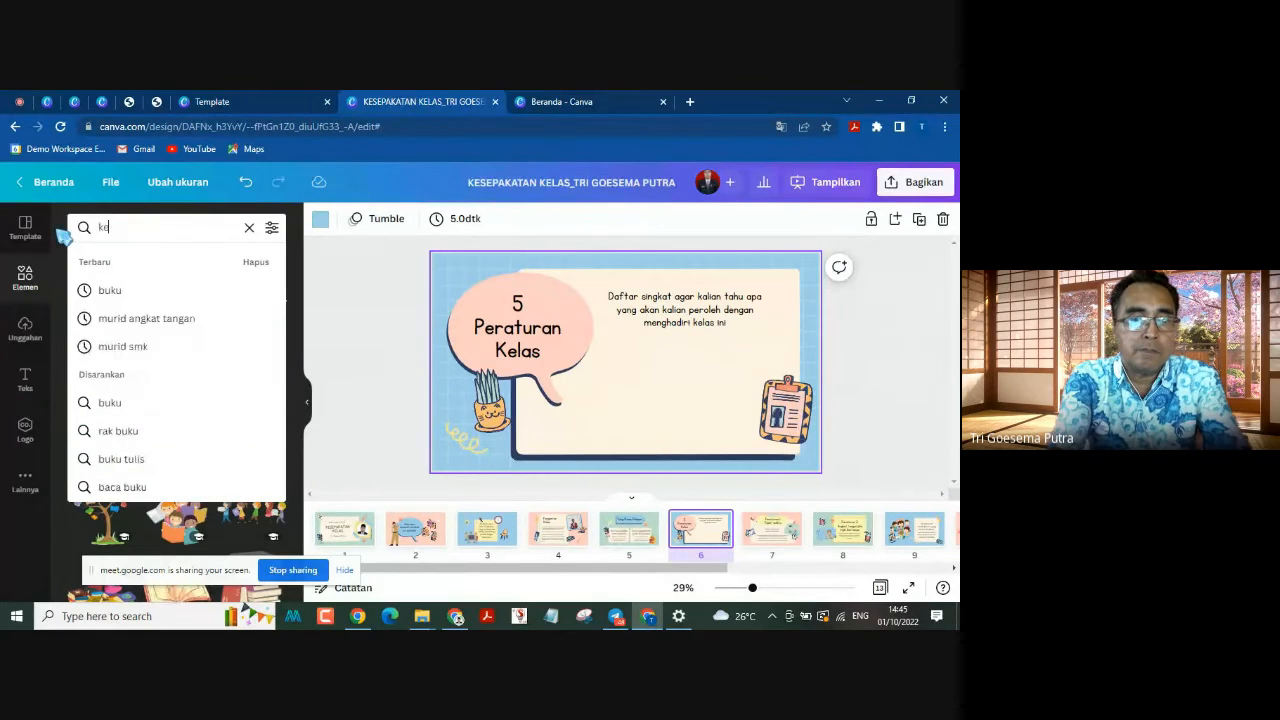
text(rtas kosong)
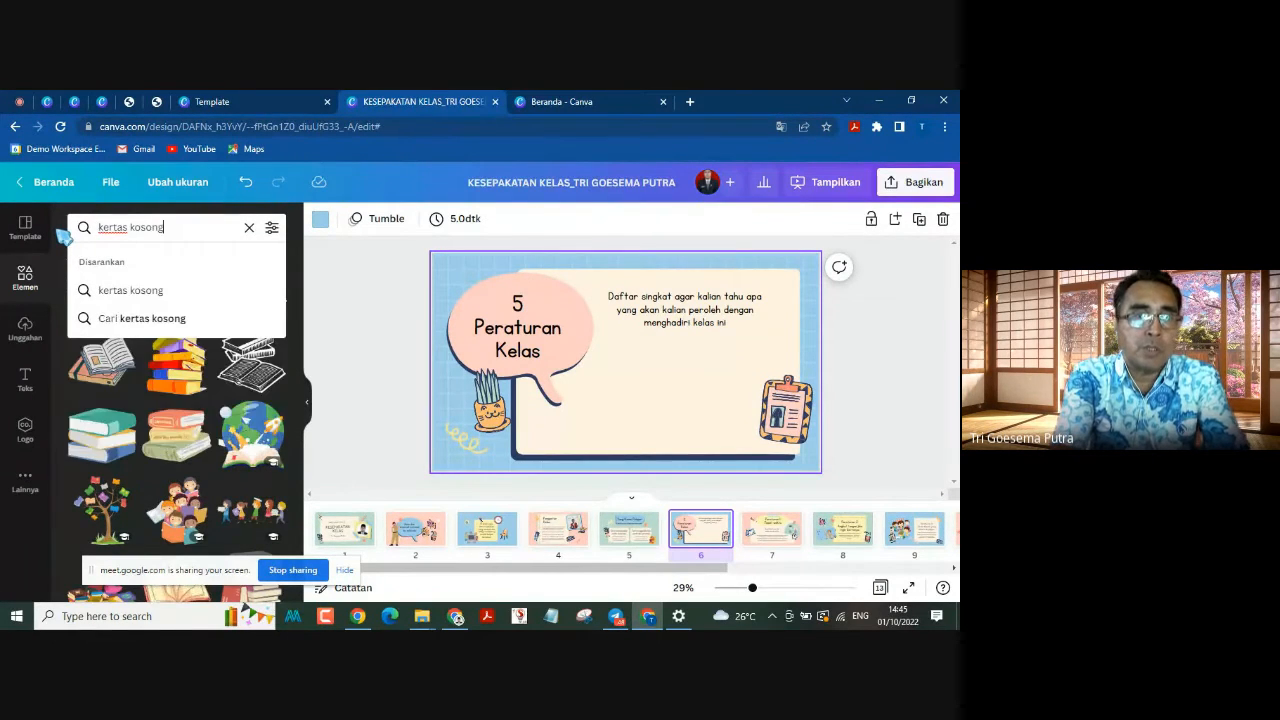
key(Return)
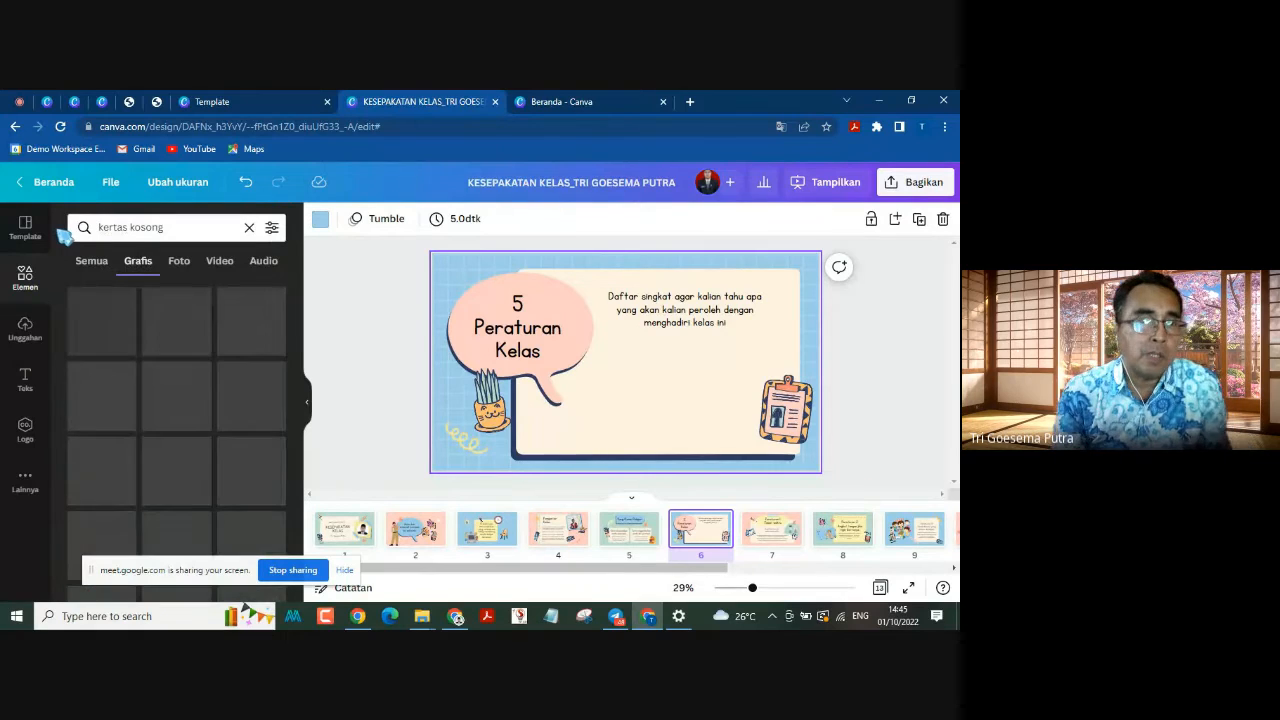
scroll(228, 460, down, 5)
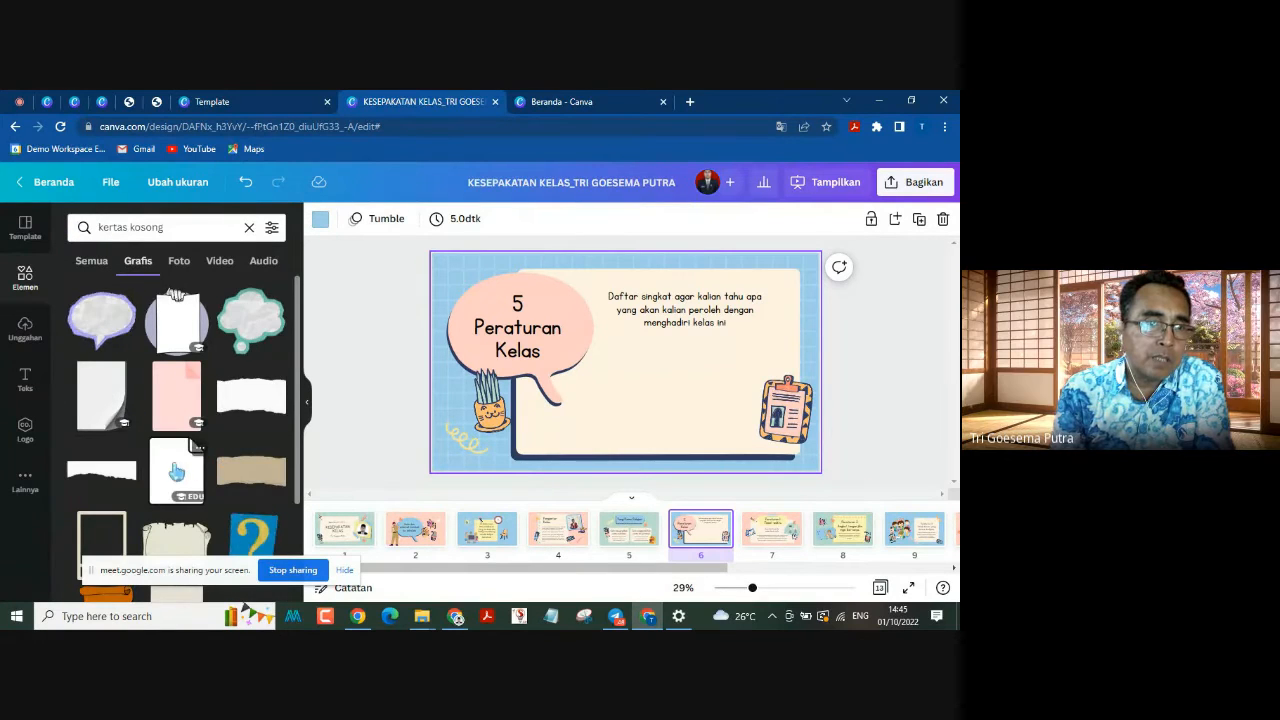
scroll(176, 400, up, 5)
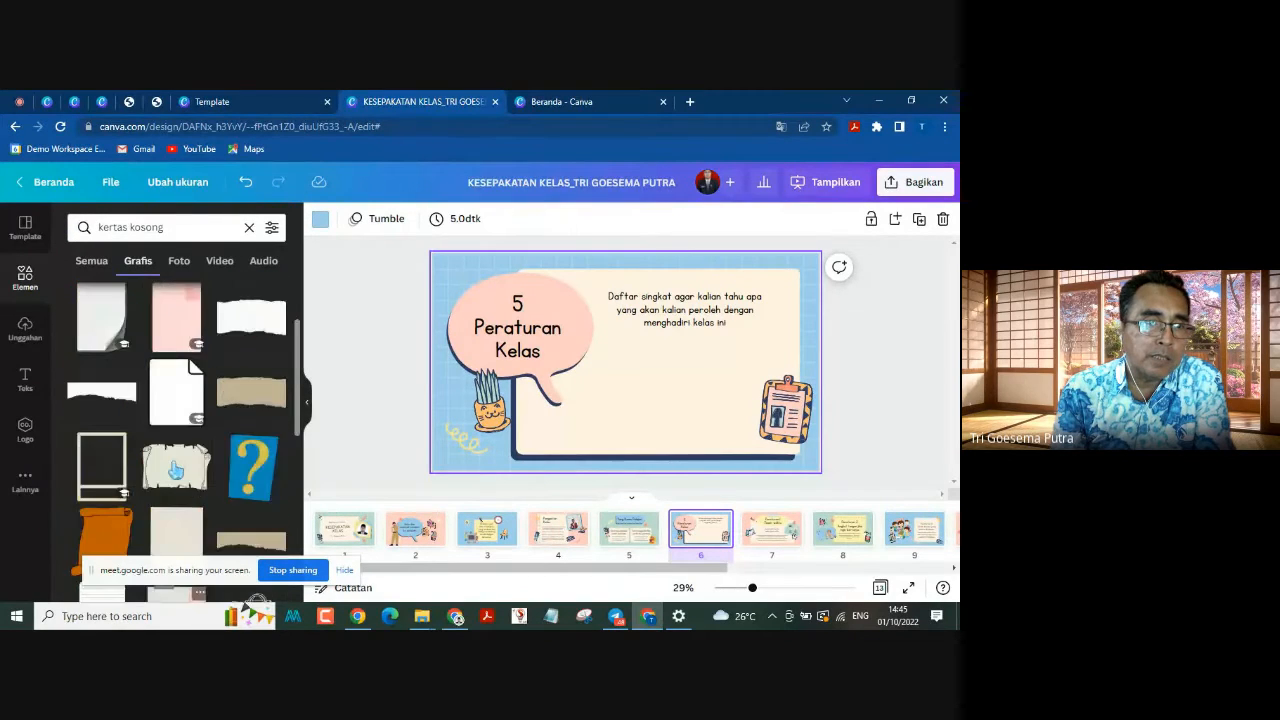
Step: Place the graphic of a hand holding blank paper below the text on page 6 and enlarge it slightly
drag(606, 326, 648, 382)
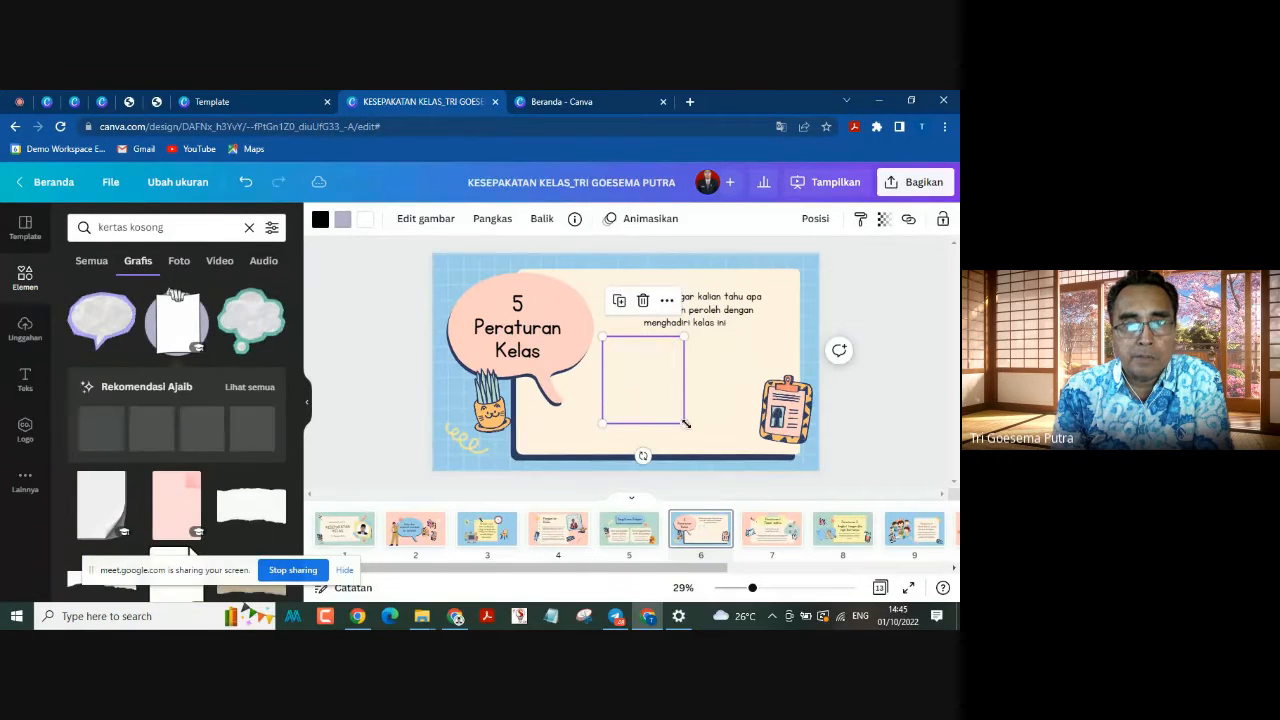
mouse_move(682, 422)
mouse_down()
mouse_move(728, 444)
mouse_move(704, 434)
mouse_up()
drag(650, 401, 661, 400)
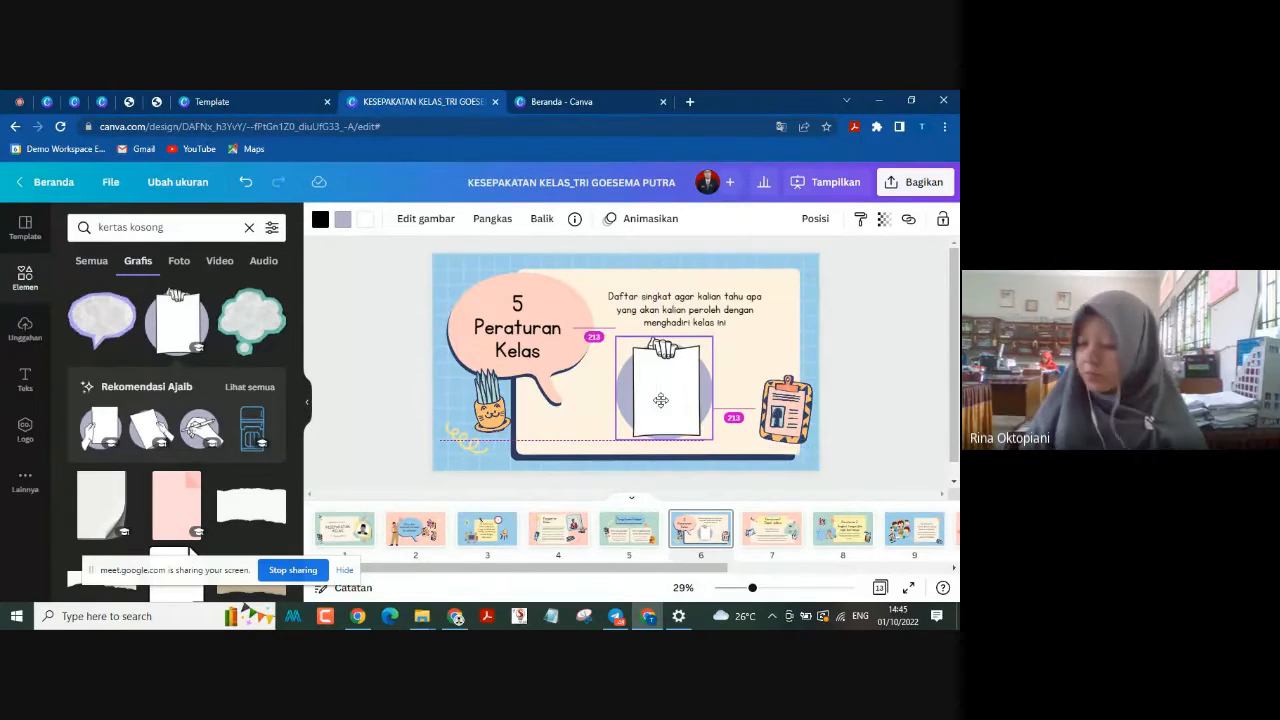
click(870, 357)
Step: Delete the clipboard graphic on page 6 and shift the hand-held paper graphic towards the freed space
click(796, 376)
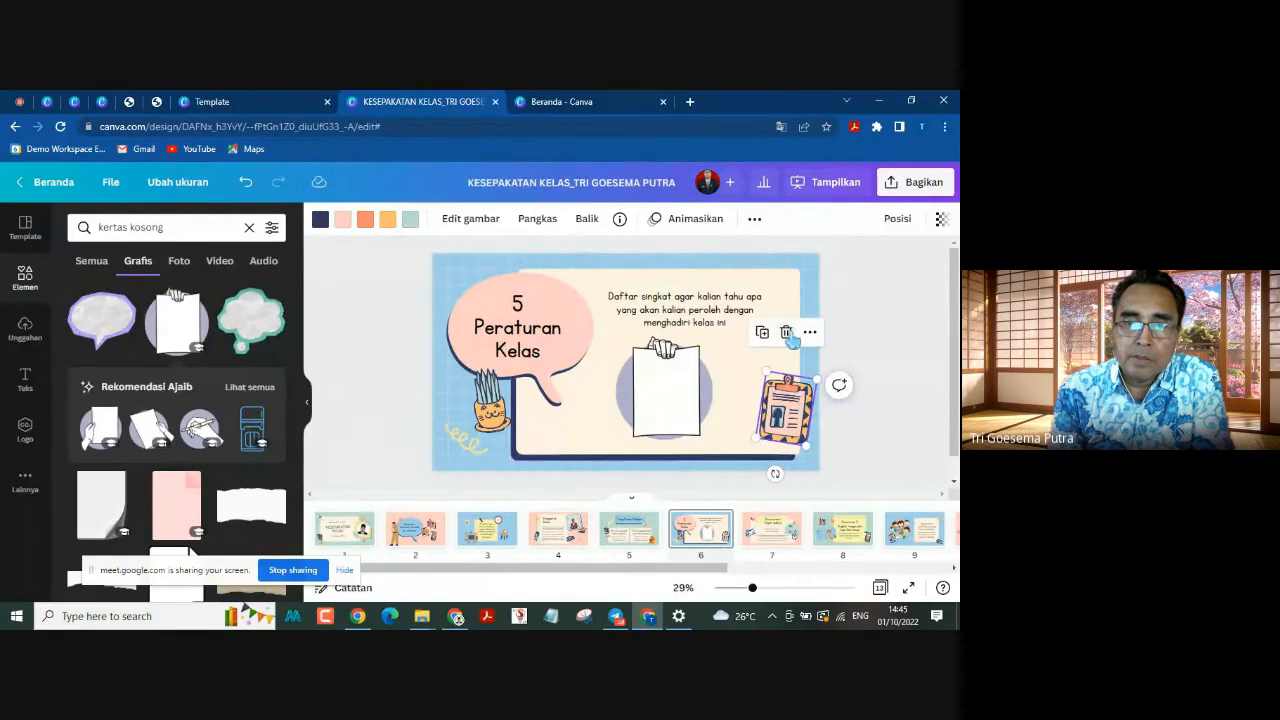
click(786, 331)
drag(680, 386, 712, 392)
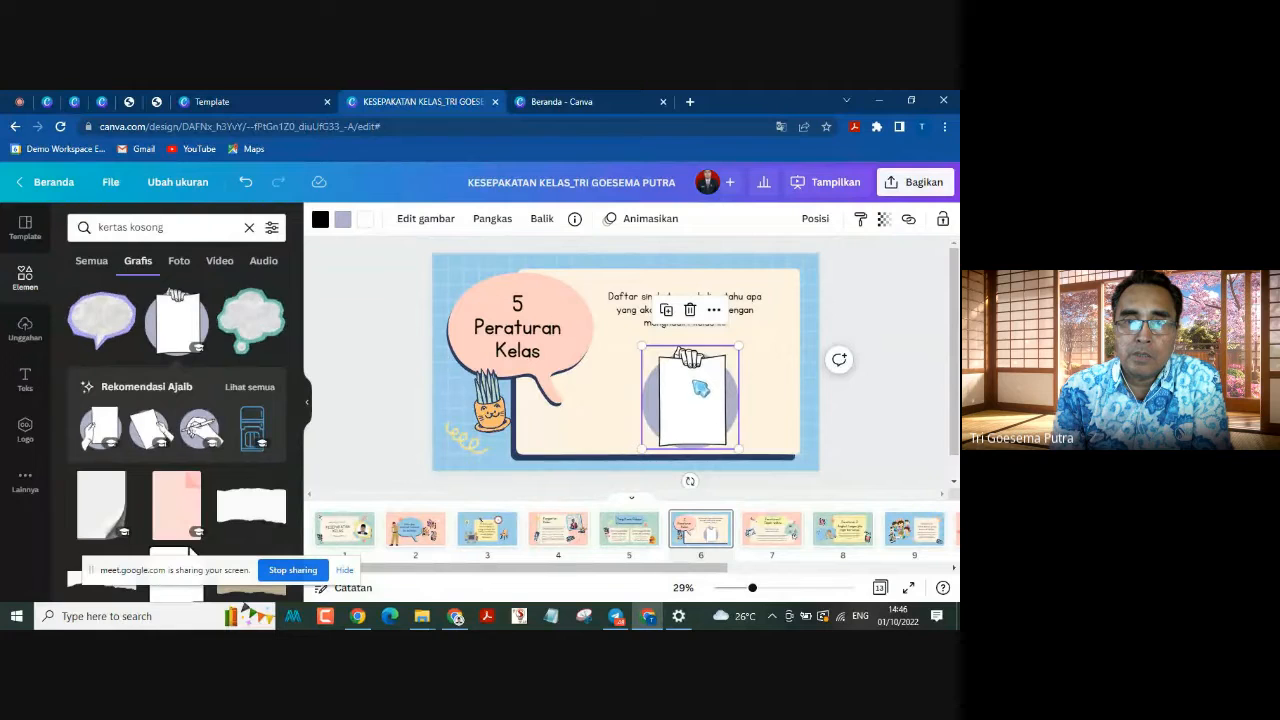
Step: Try light green and purple on the circle behind the hand-held paper on page 6, and settle on the document's light blue
click(340, 222)
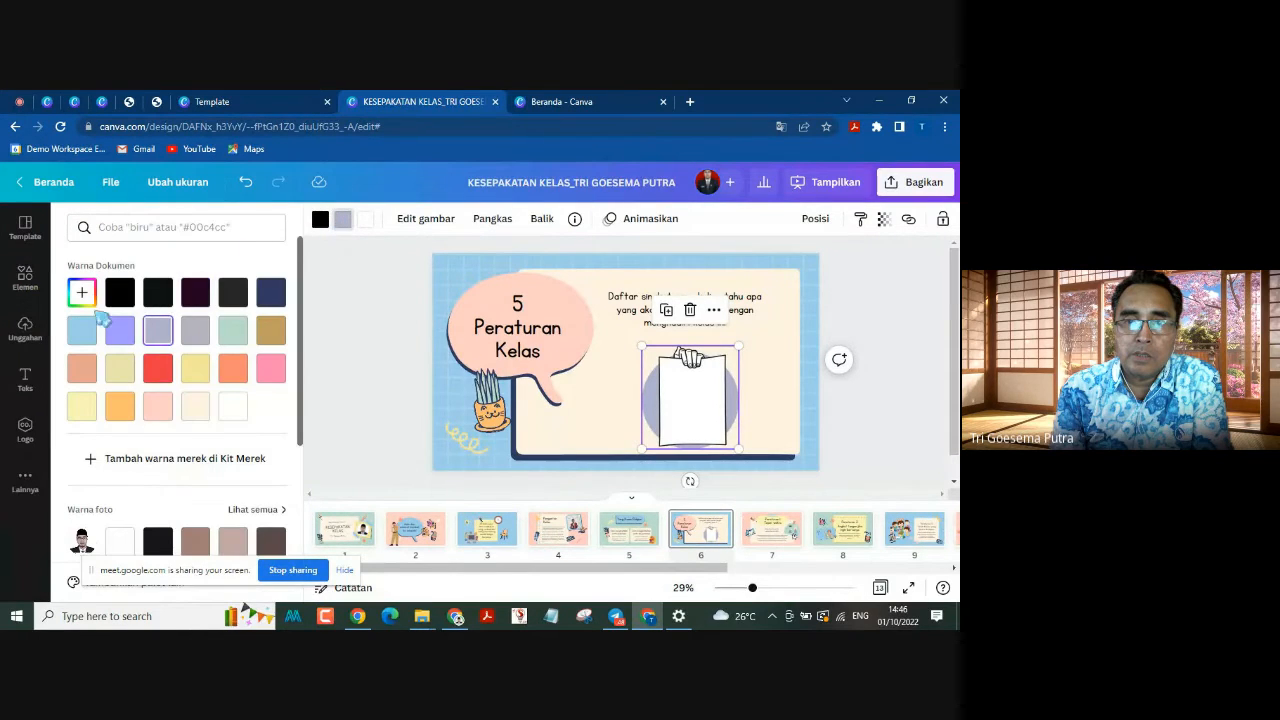
click(233, 333)
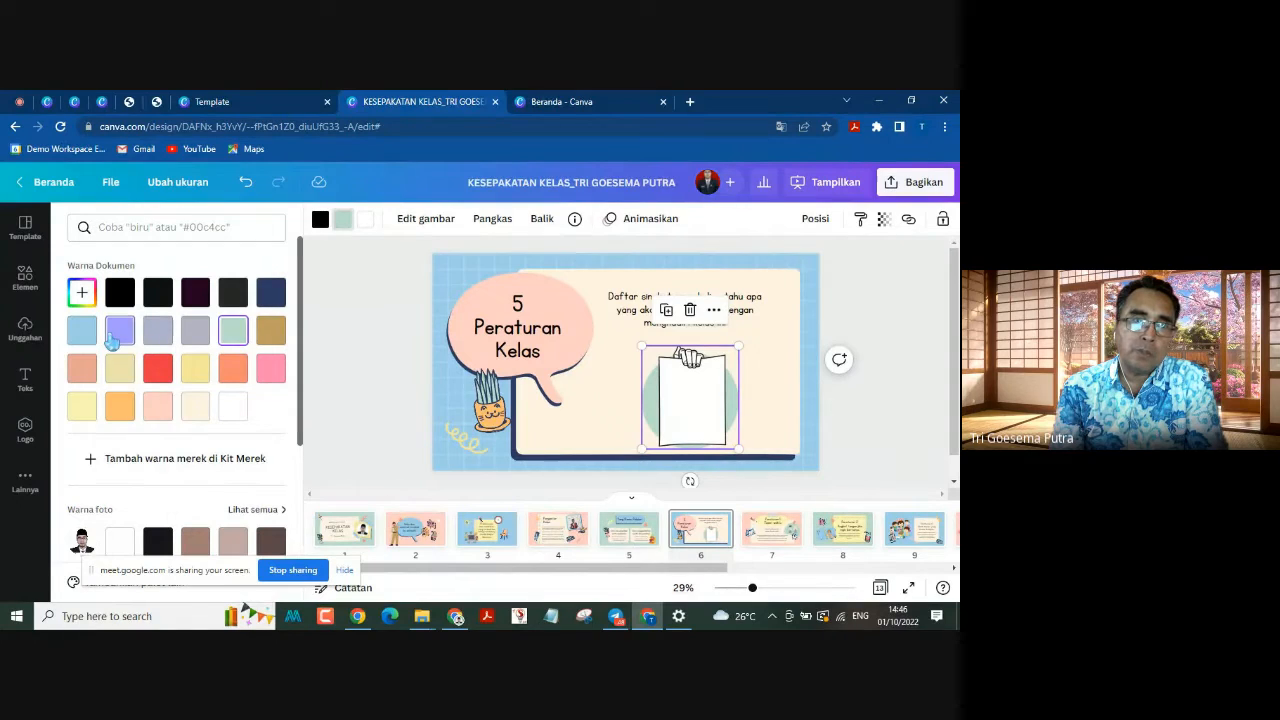
click(115, 338)
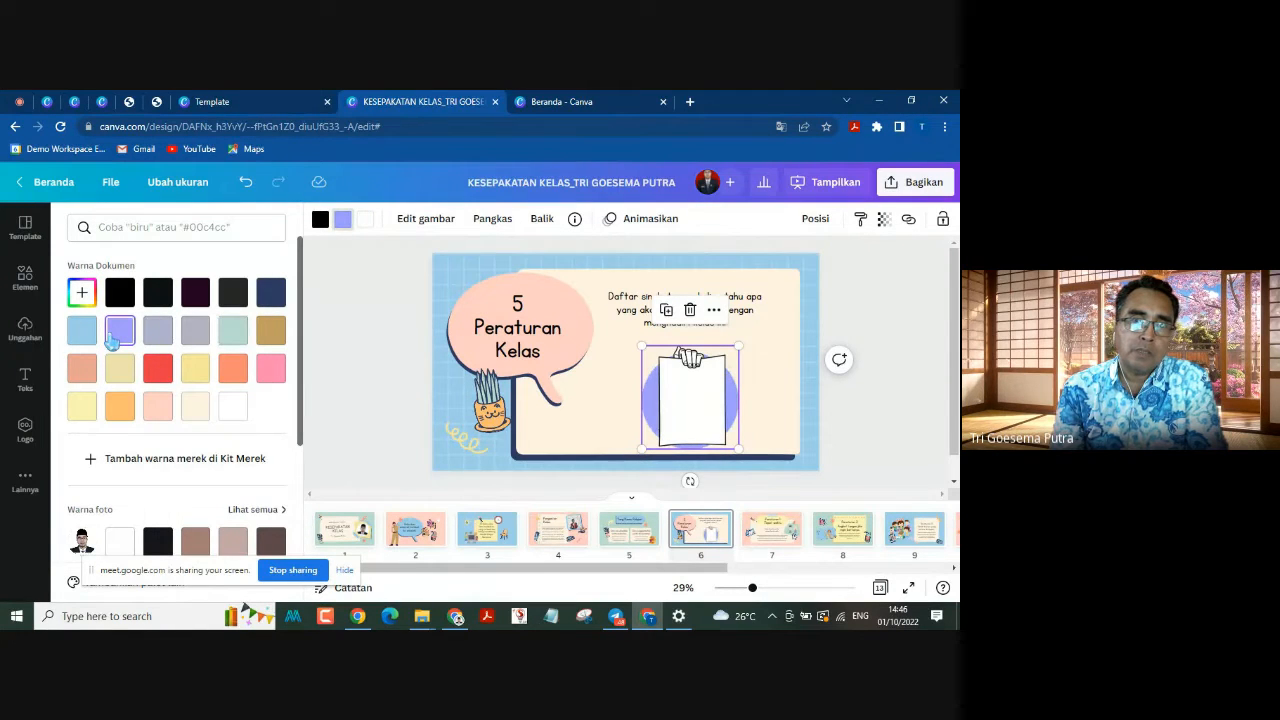
click(78, 332)
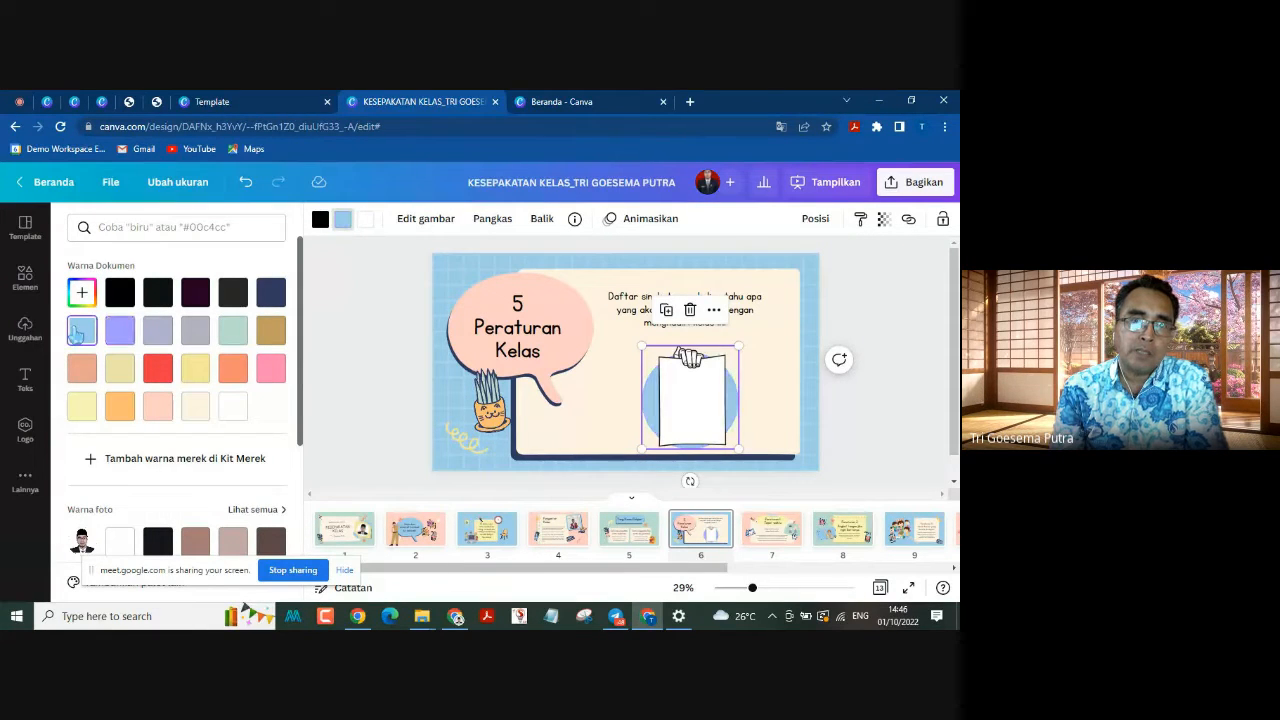
click(914, 280)
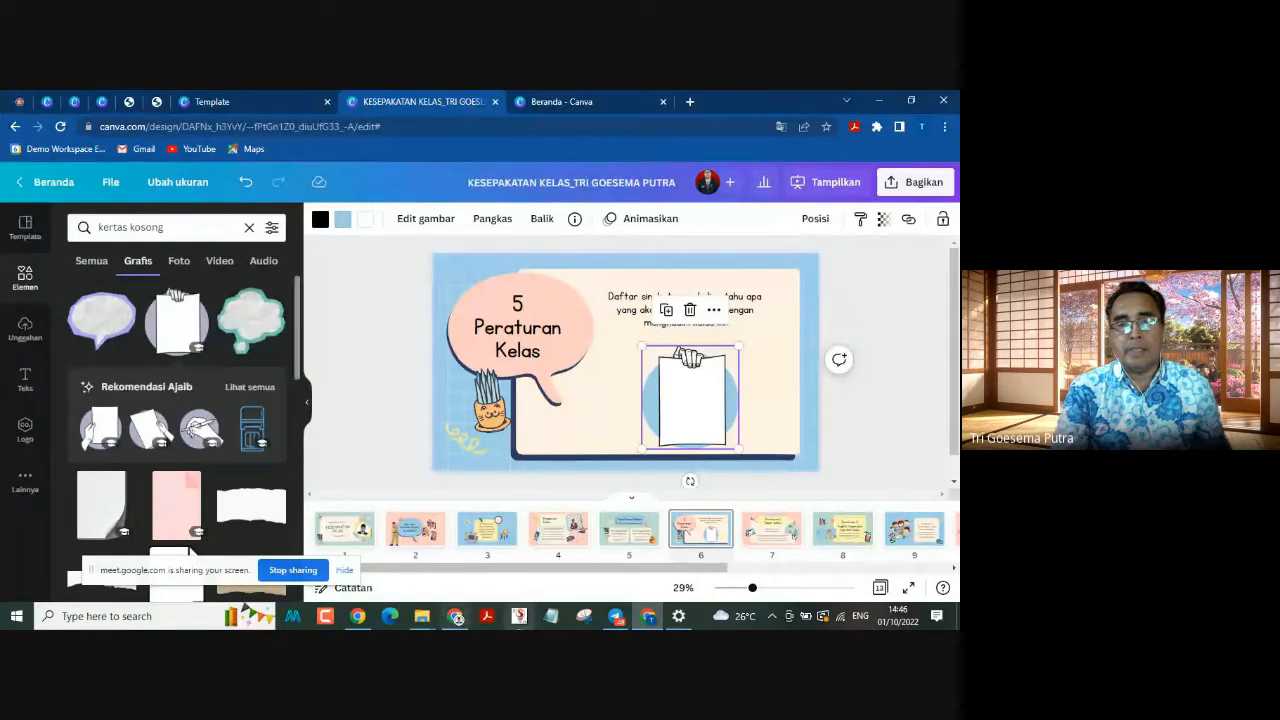
click(866, 340)
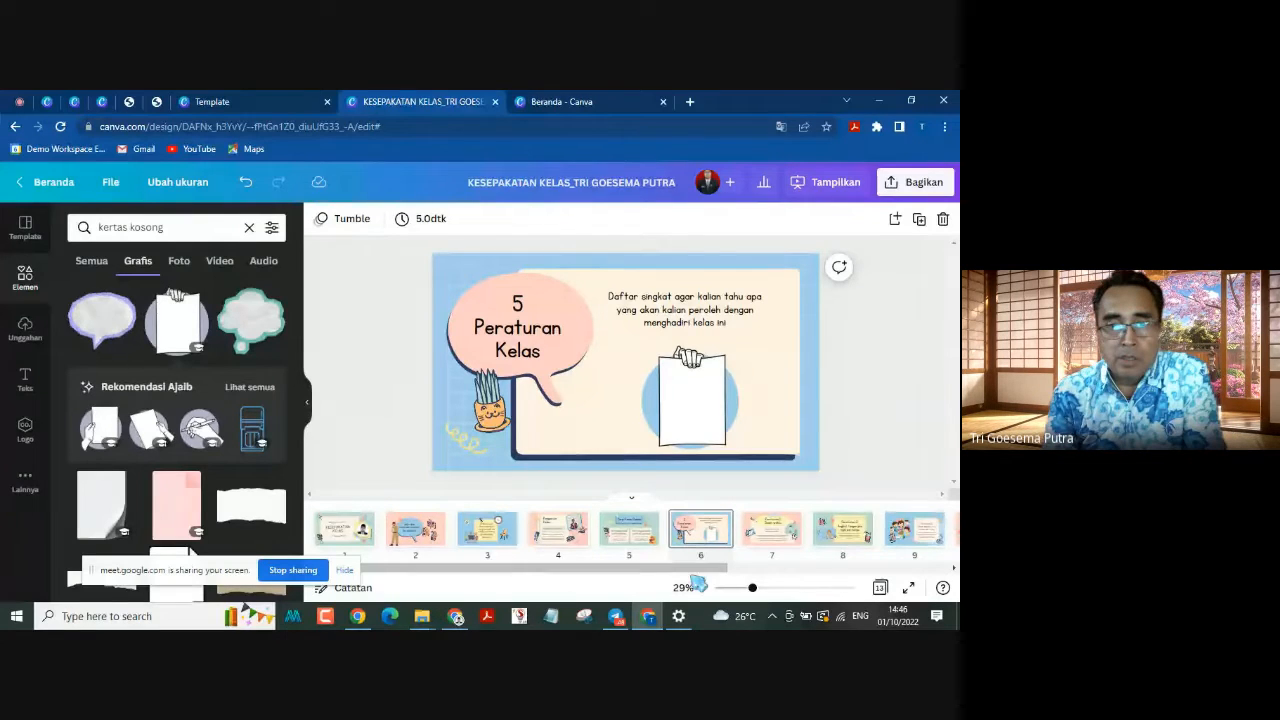
Step: View the closing "Terima kasih sudah mendengarkan!" slide on page 13
drag(725, 567, 940, 570)
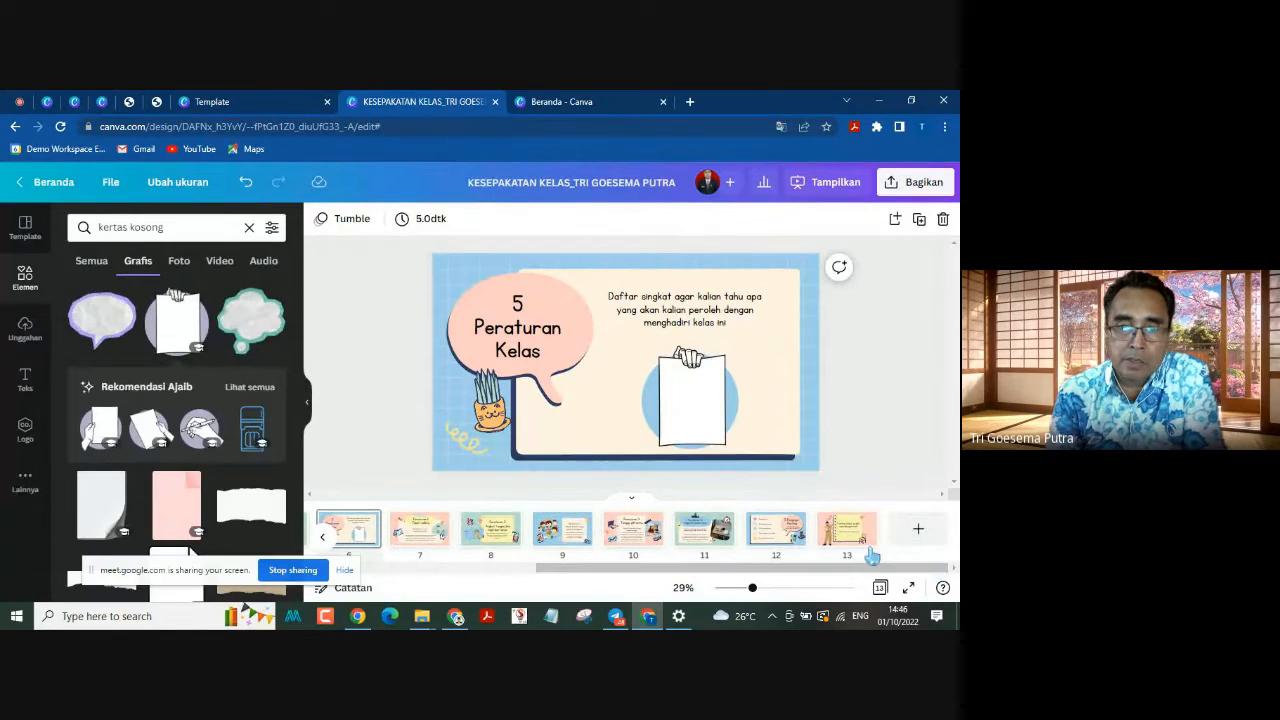
click(780, 538)
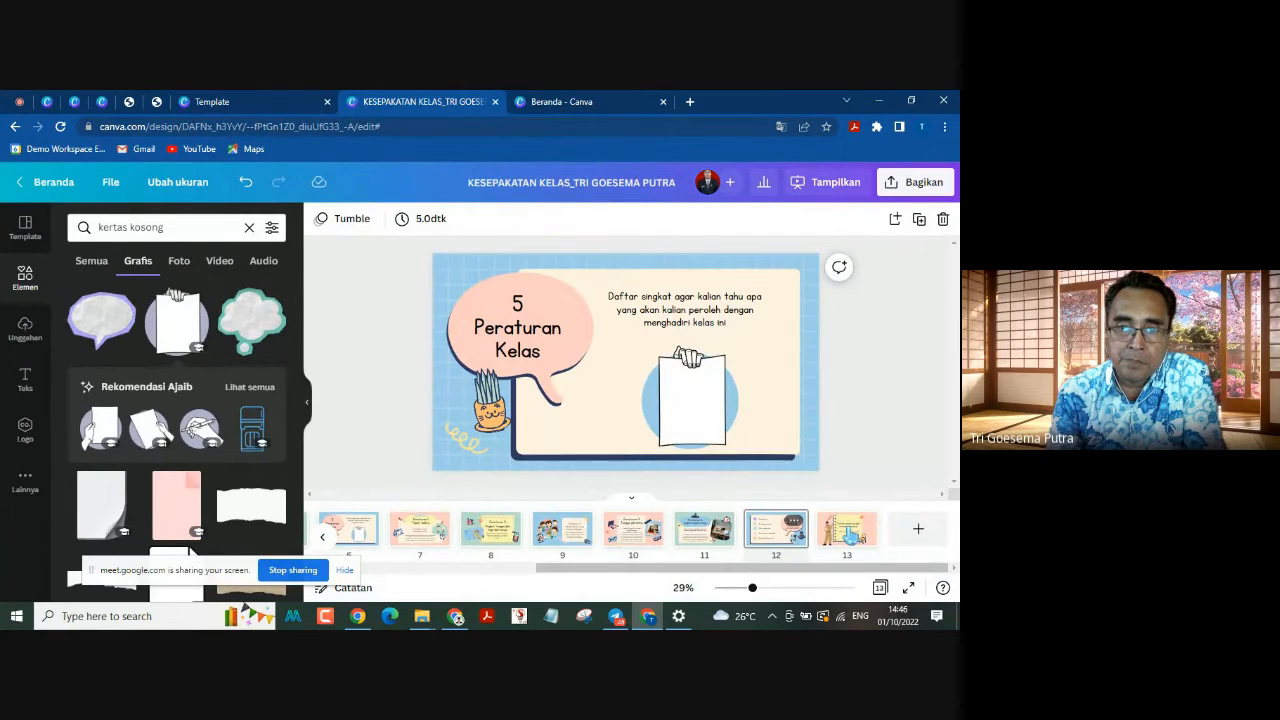
click(848, 537)
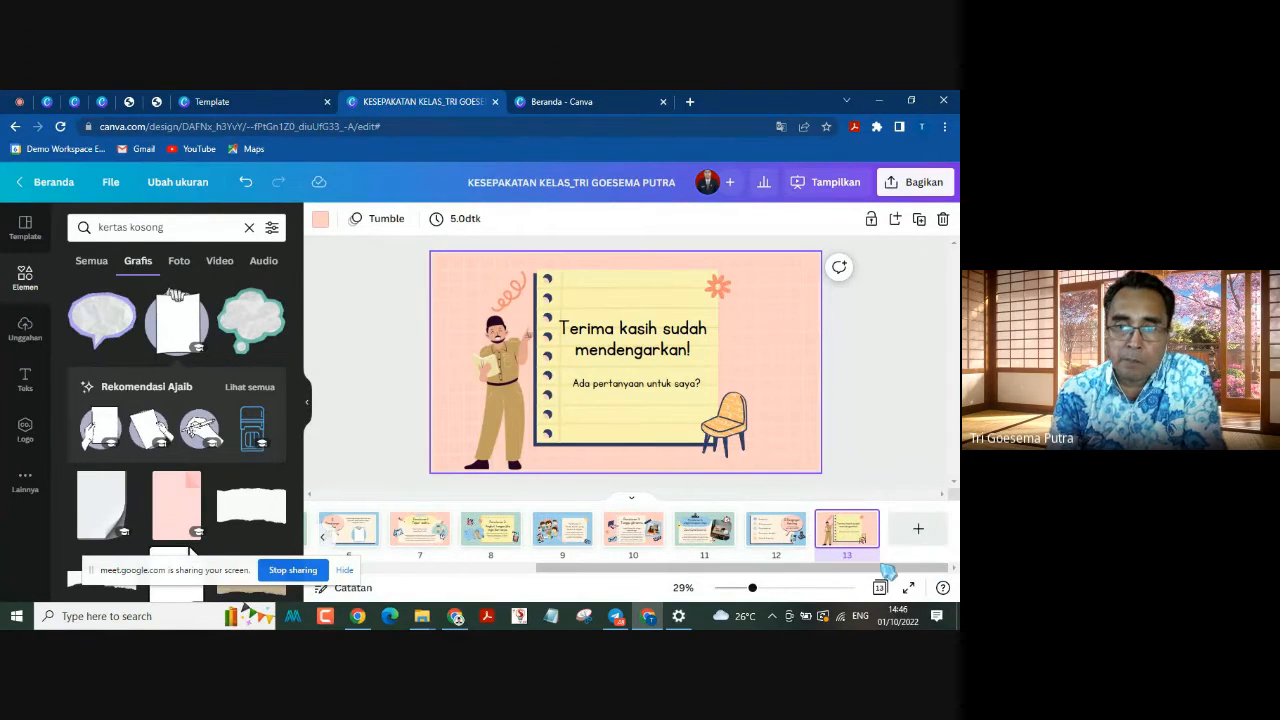
drag(887, 570, 432, 578)
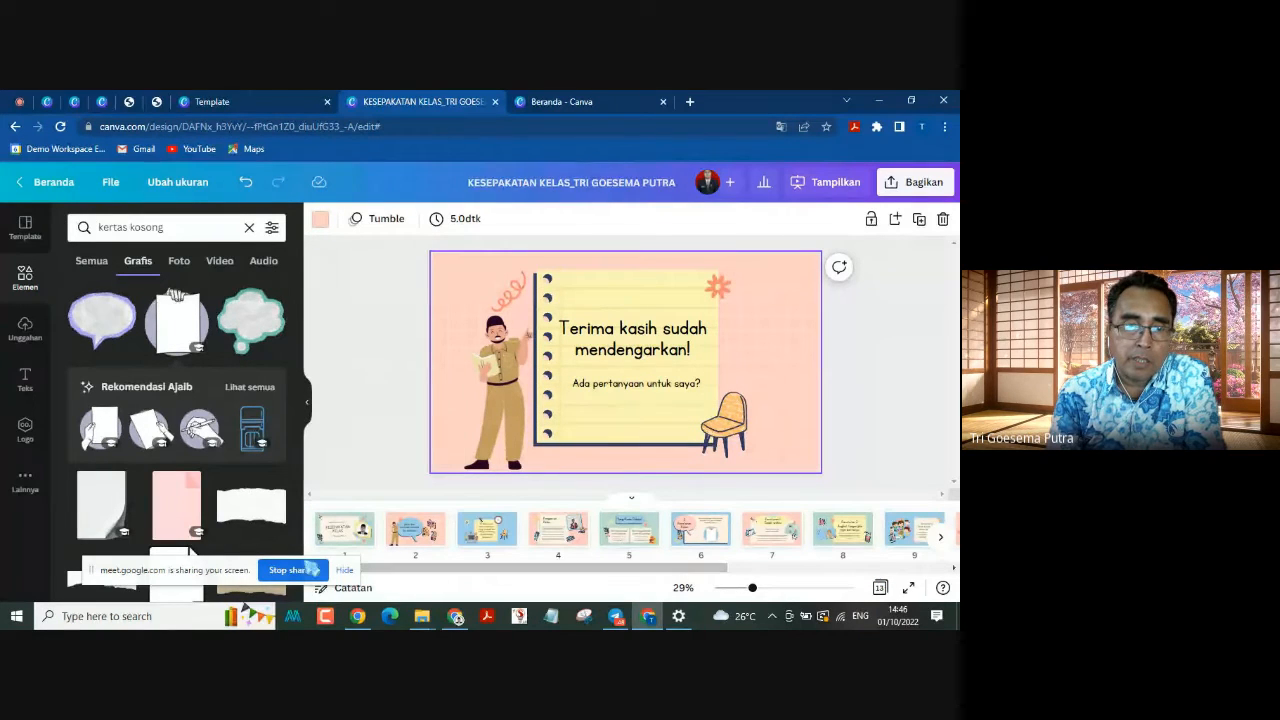
Step: Collapse the elements side panel to widen the editing area and return to the KESEPAKATAN KELAS title slide on page 1
drag(238, 570, 173, 572)
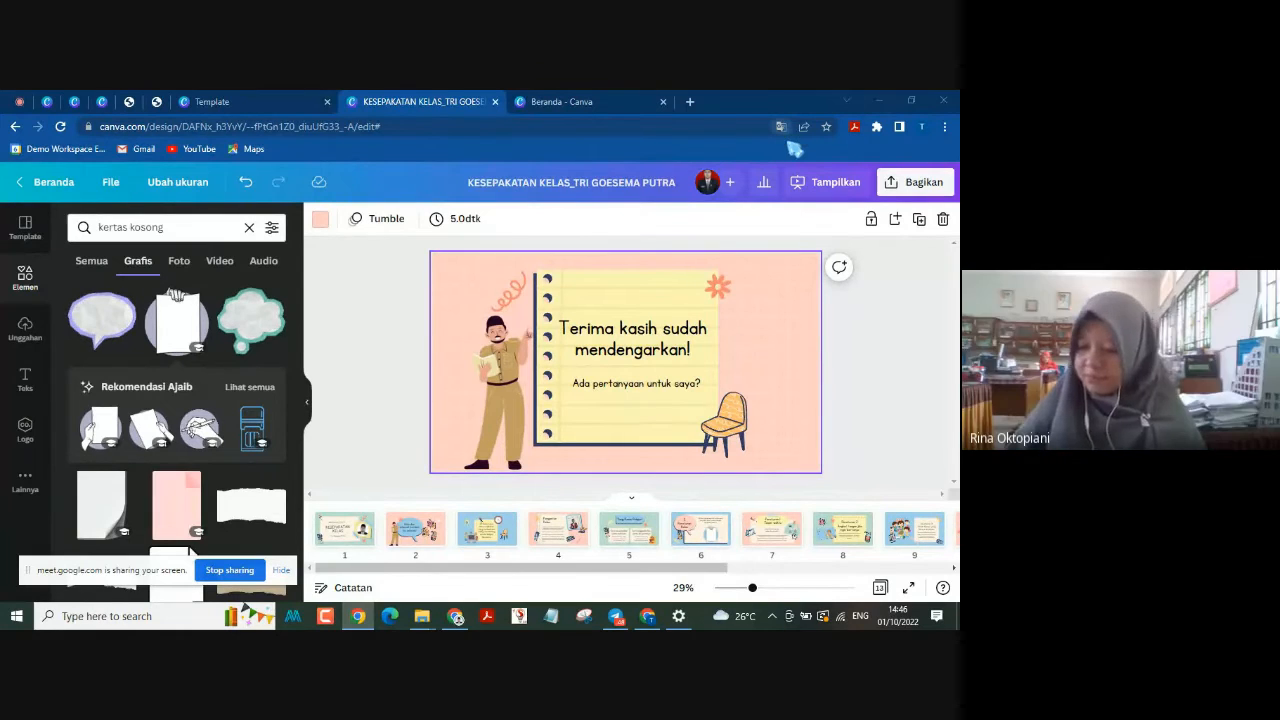
click(307, 410)
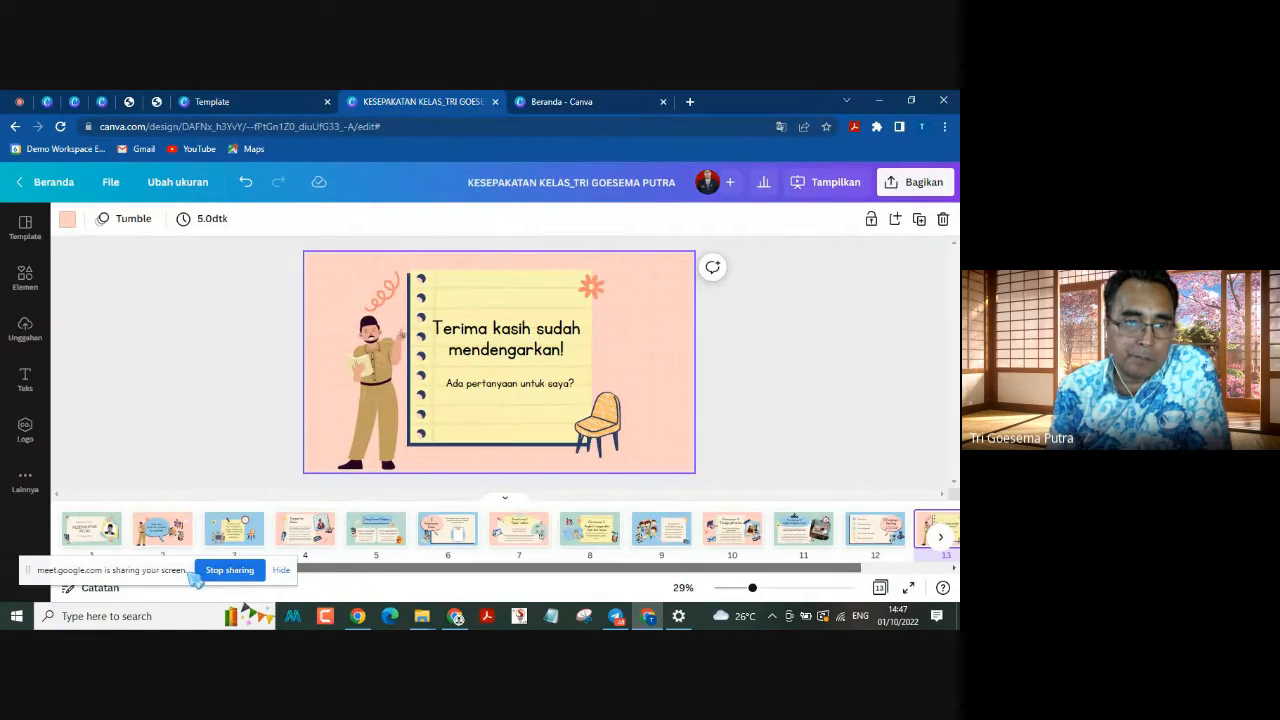
click(90, 535)
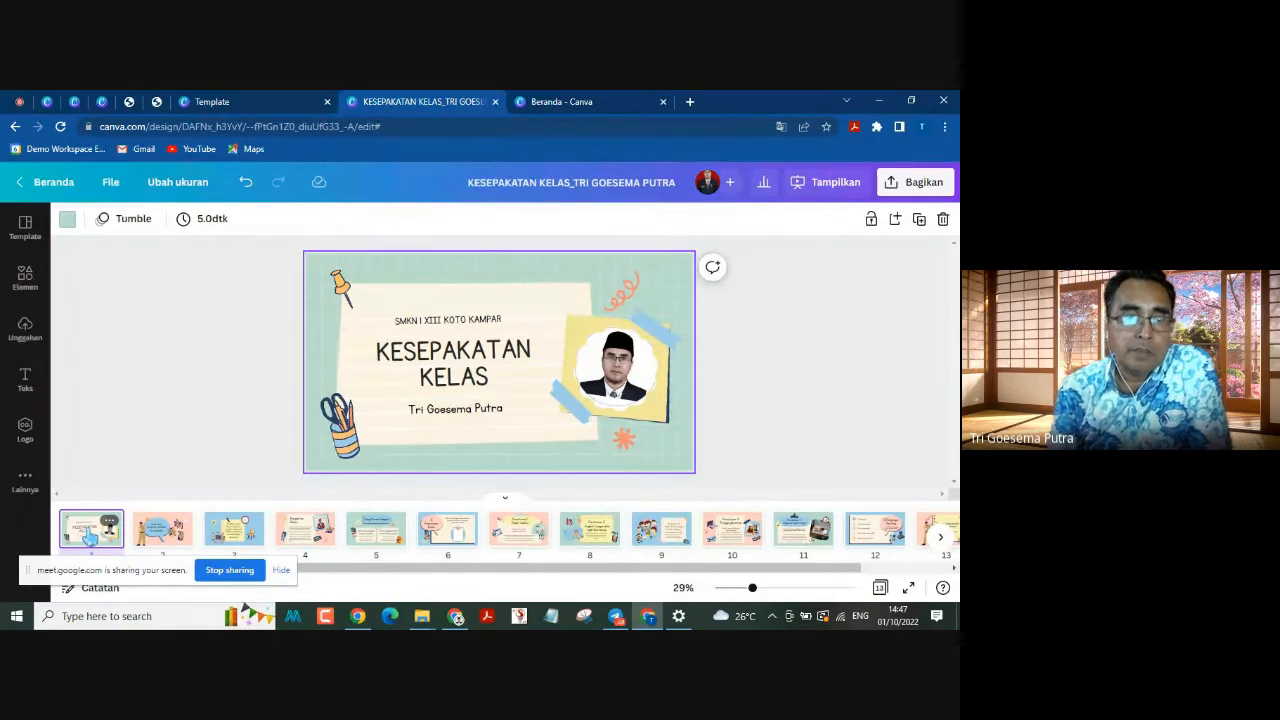
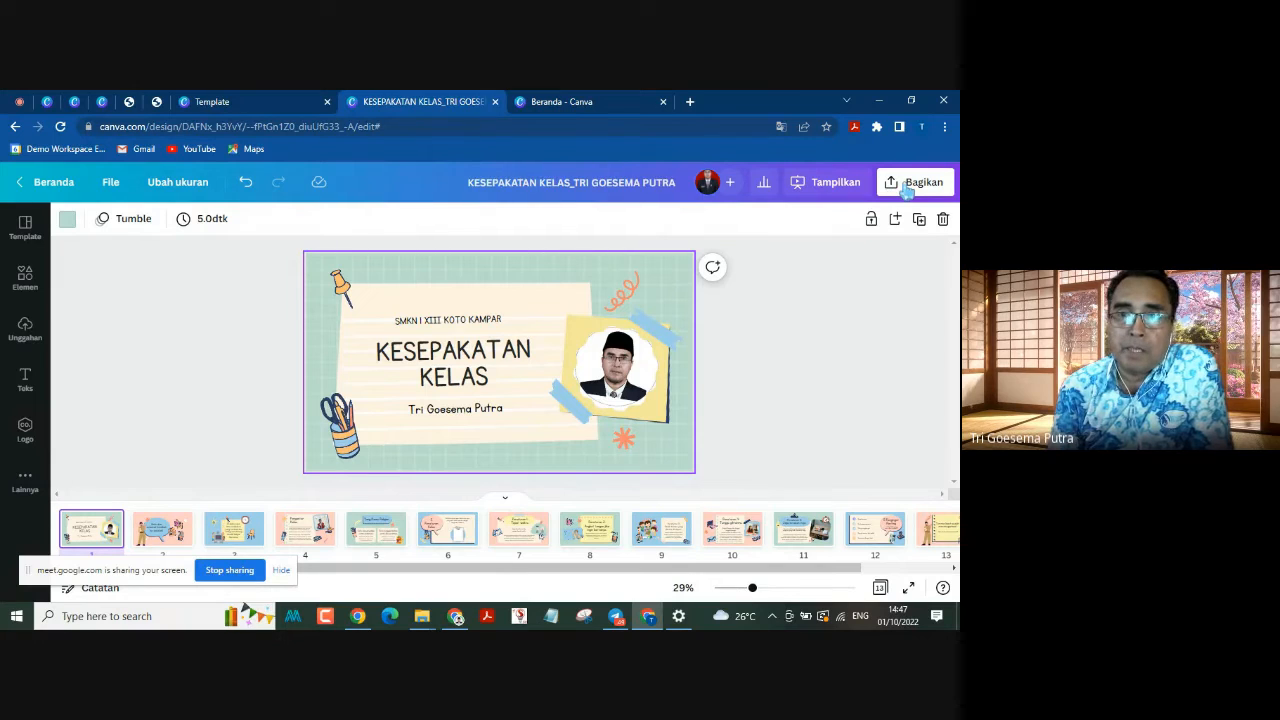
Step: Open the design's sharing options, review the link-access levels and keep access at "Hanya Anda yang dapat mengakses"
click(906, 190)
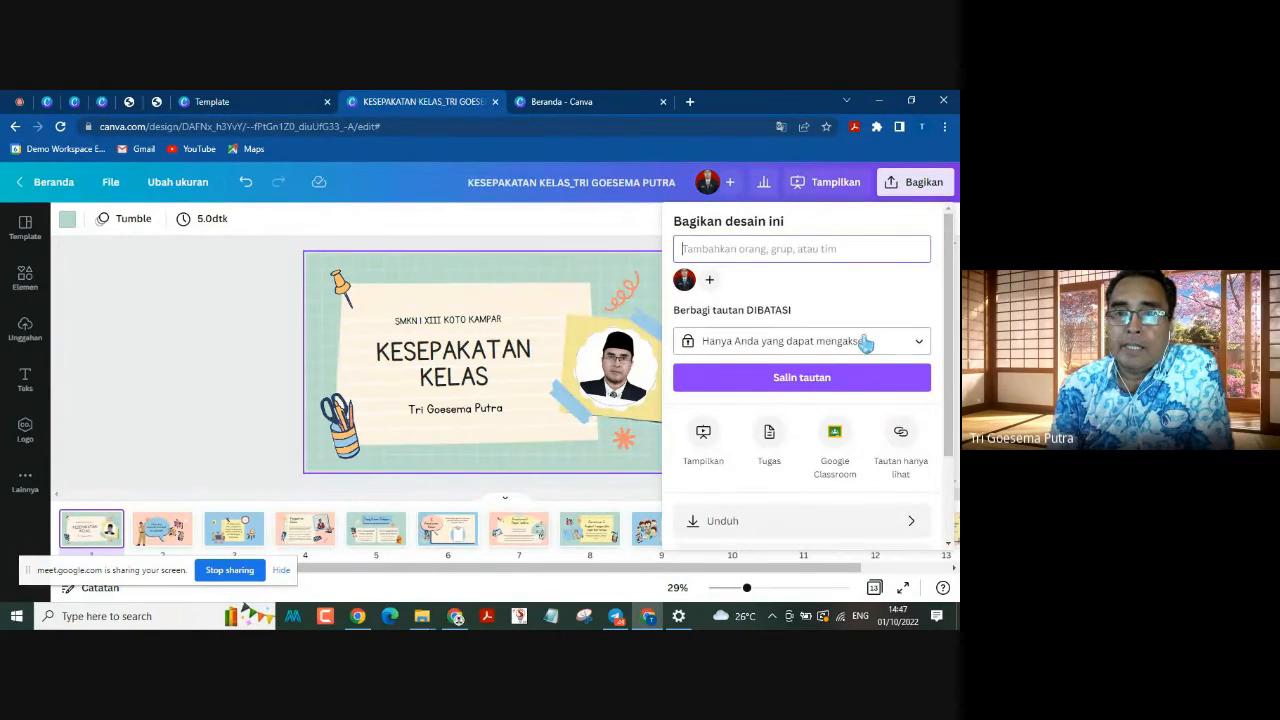
scroll(865, 344, down, 1)
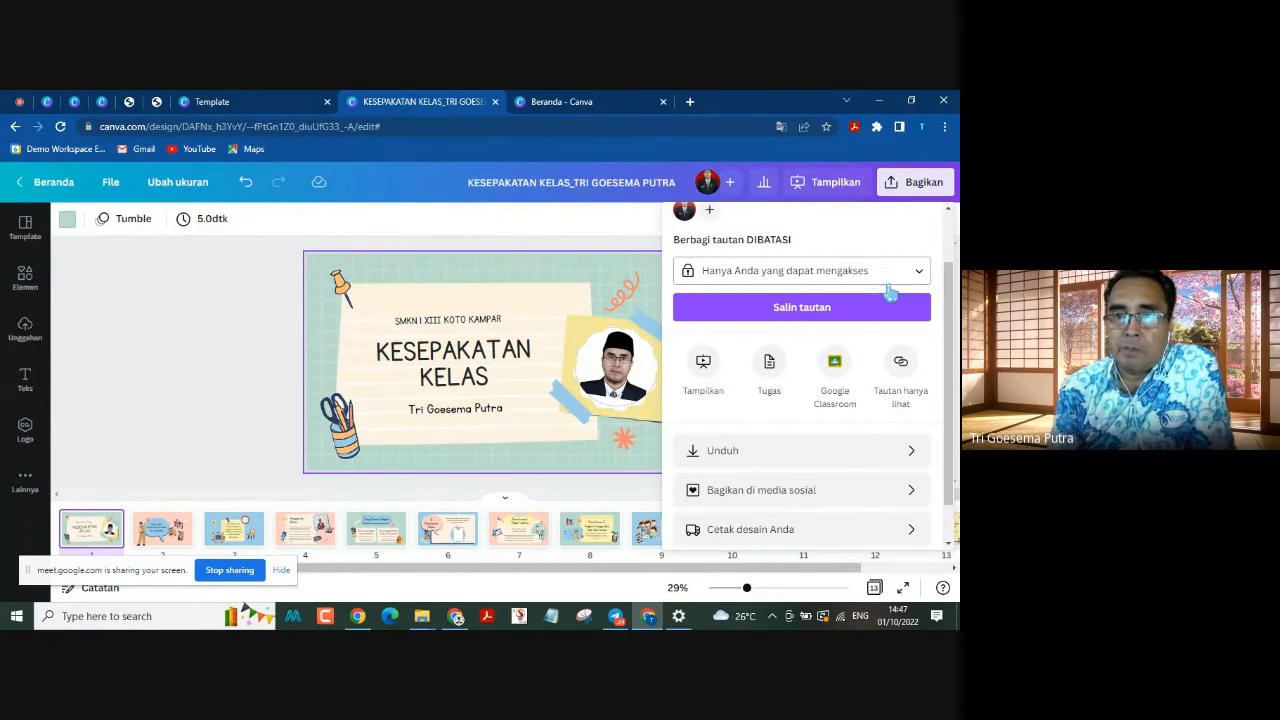
scroll(840, 300, up, 2)
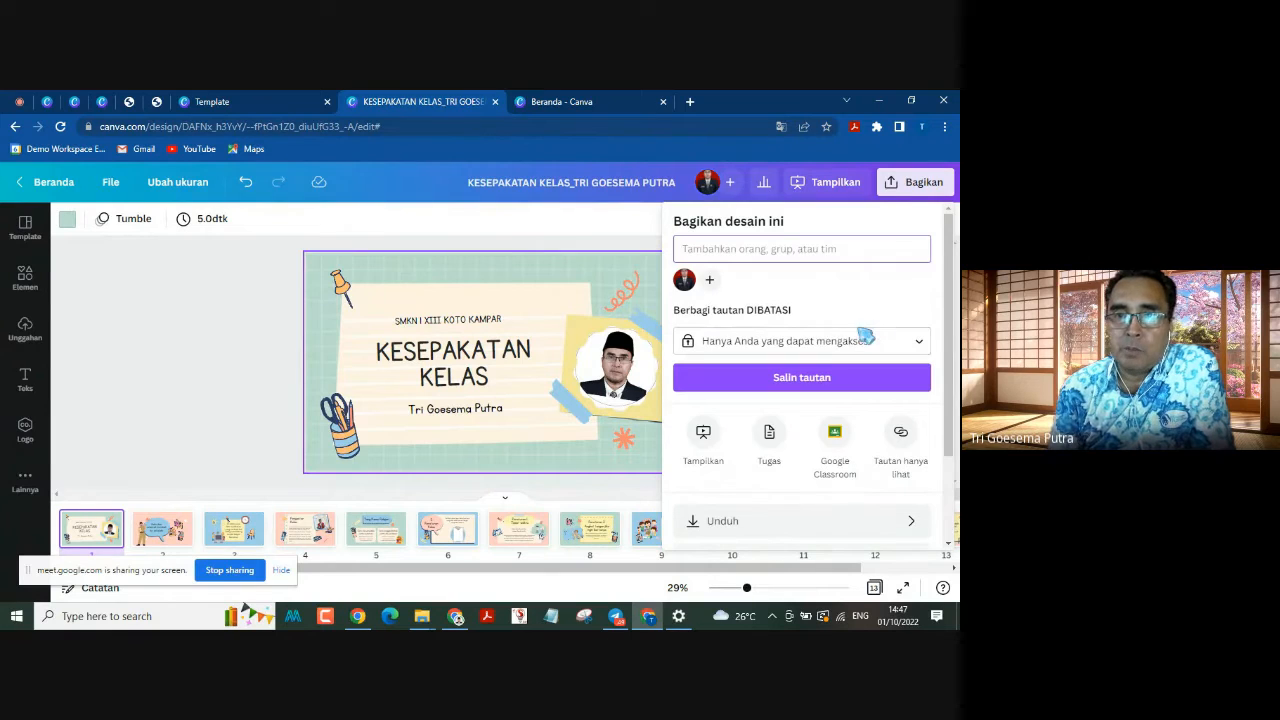
click(907, 344)
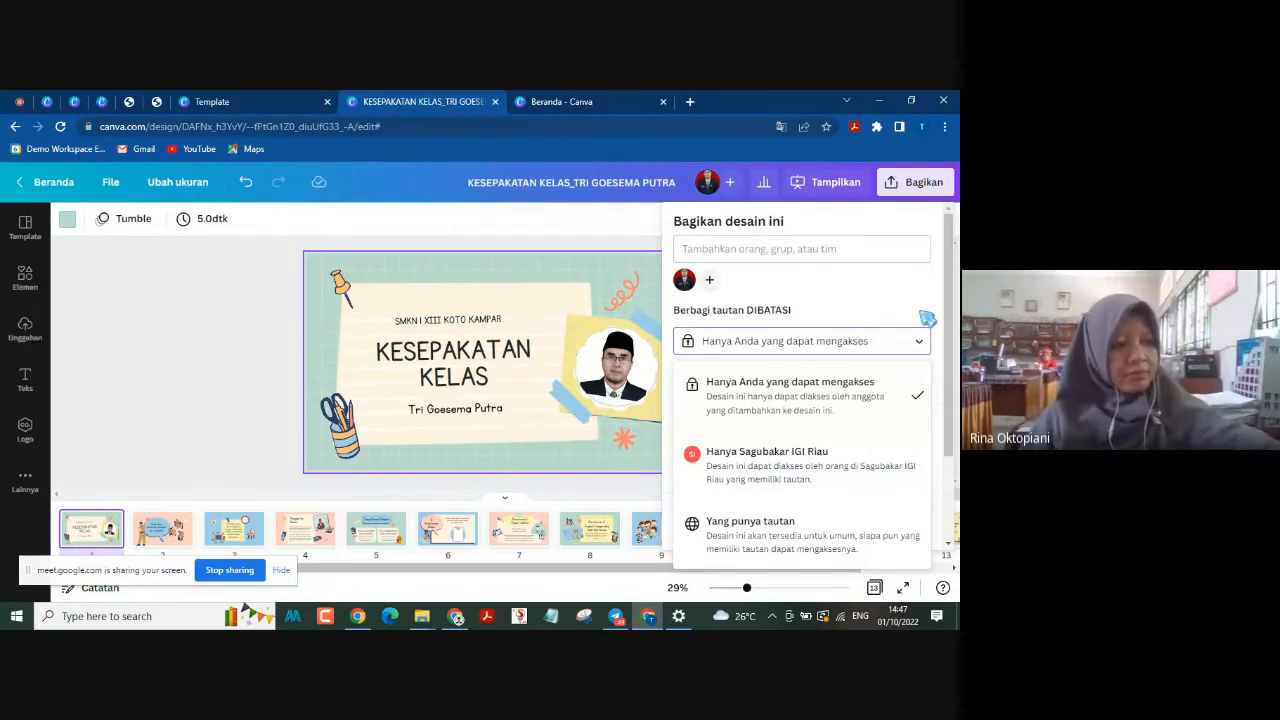
click(790, 395)
Step: Examine the download, social media and print choices for sharing the design, including the full list of publishing options
scroll(790, 450, down, 1)
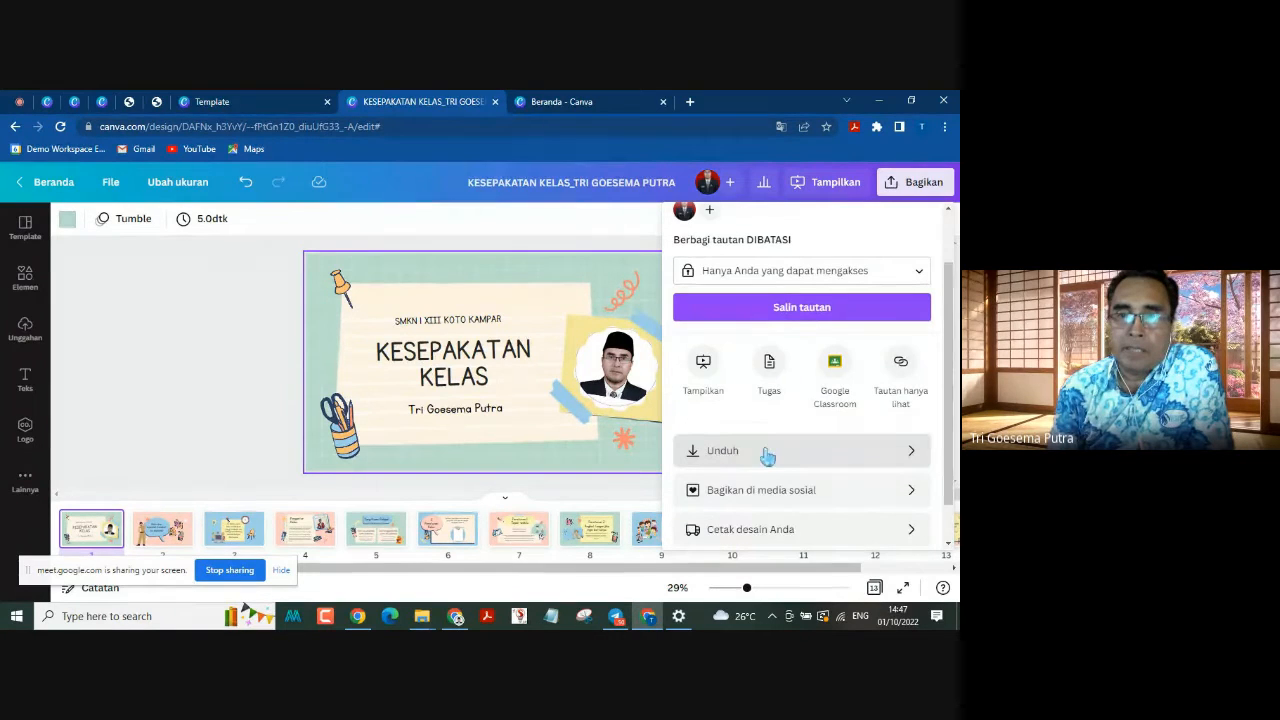
scroll(829, 463, down, 1)
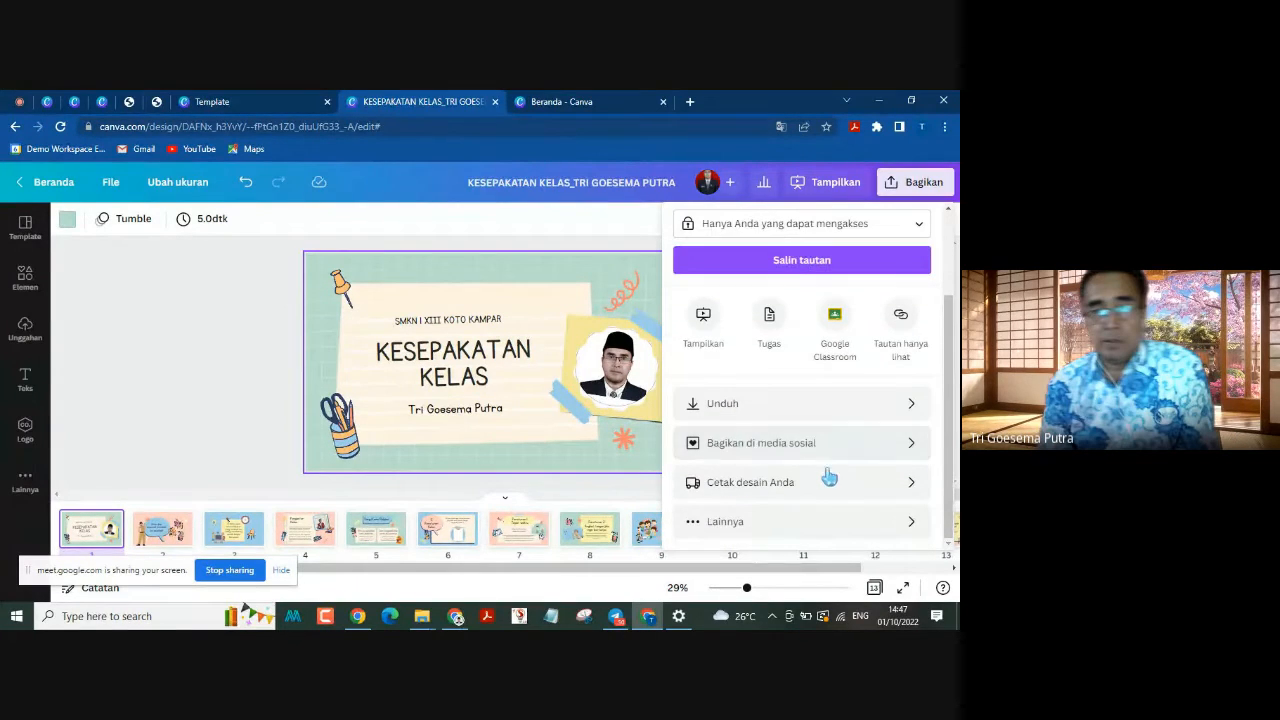
click(808, 530)
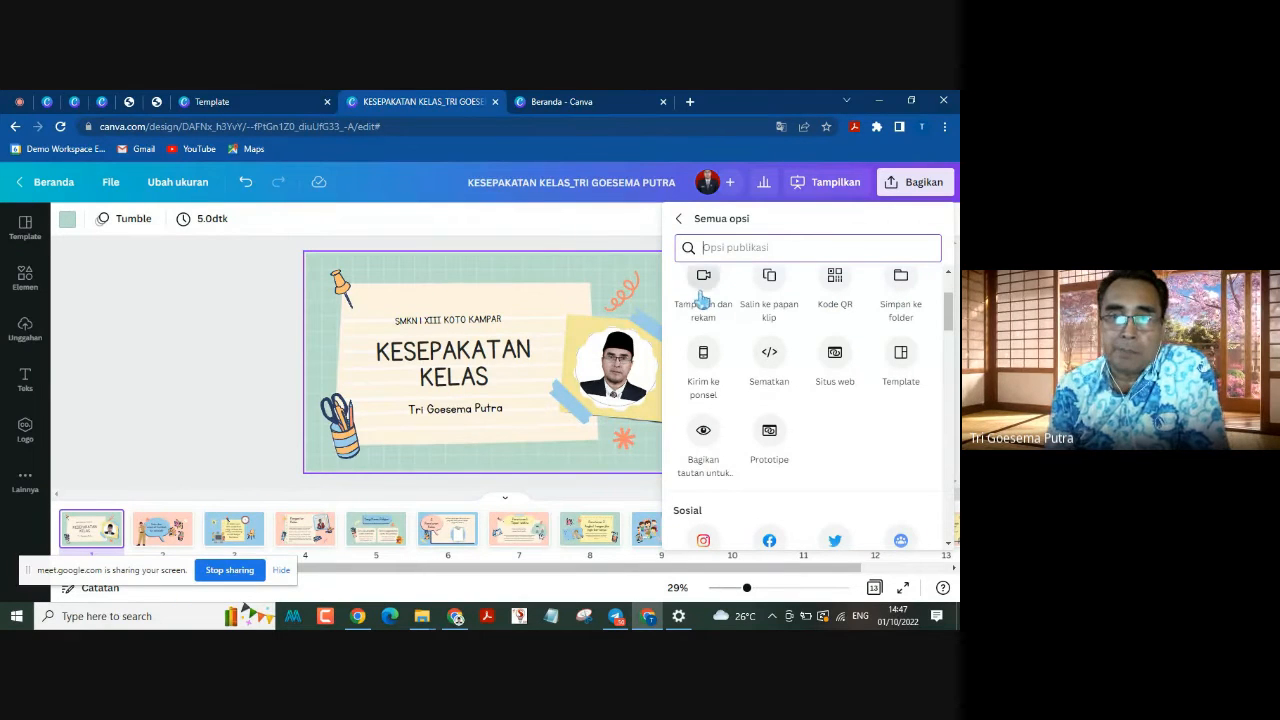
scroll(733, 341, up, 3)
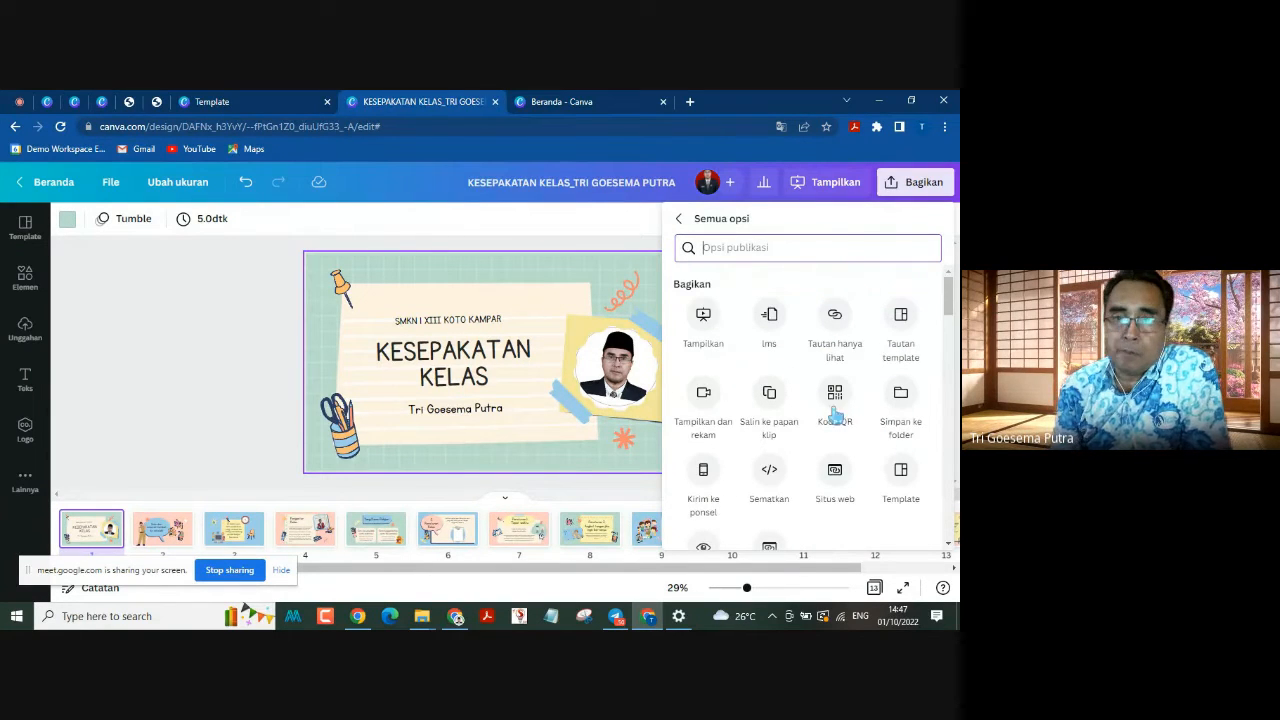
click(684, 216)
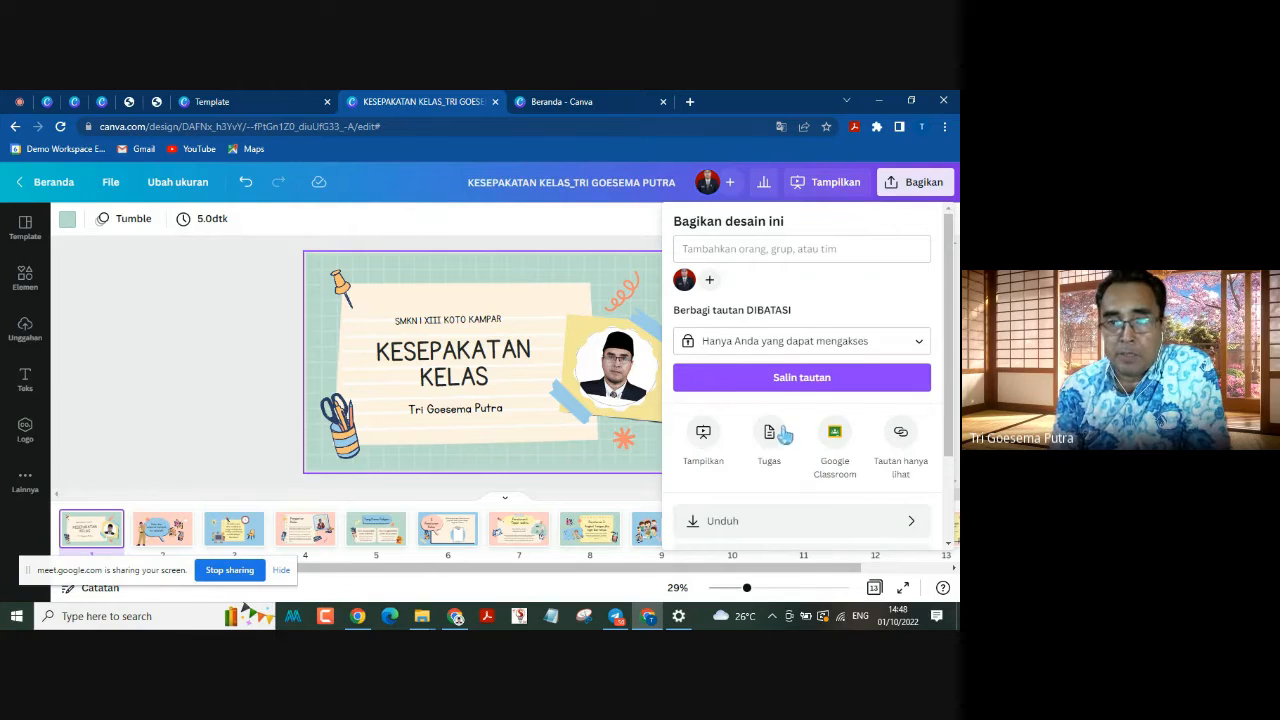
scroll(800, 450, down, 1)
scroll(780, 432, up, 1)
scroll(775, 440, down, 2)
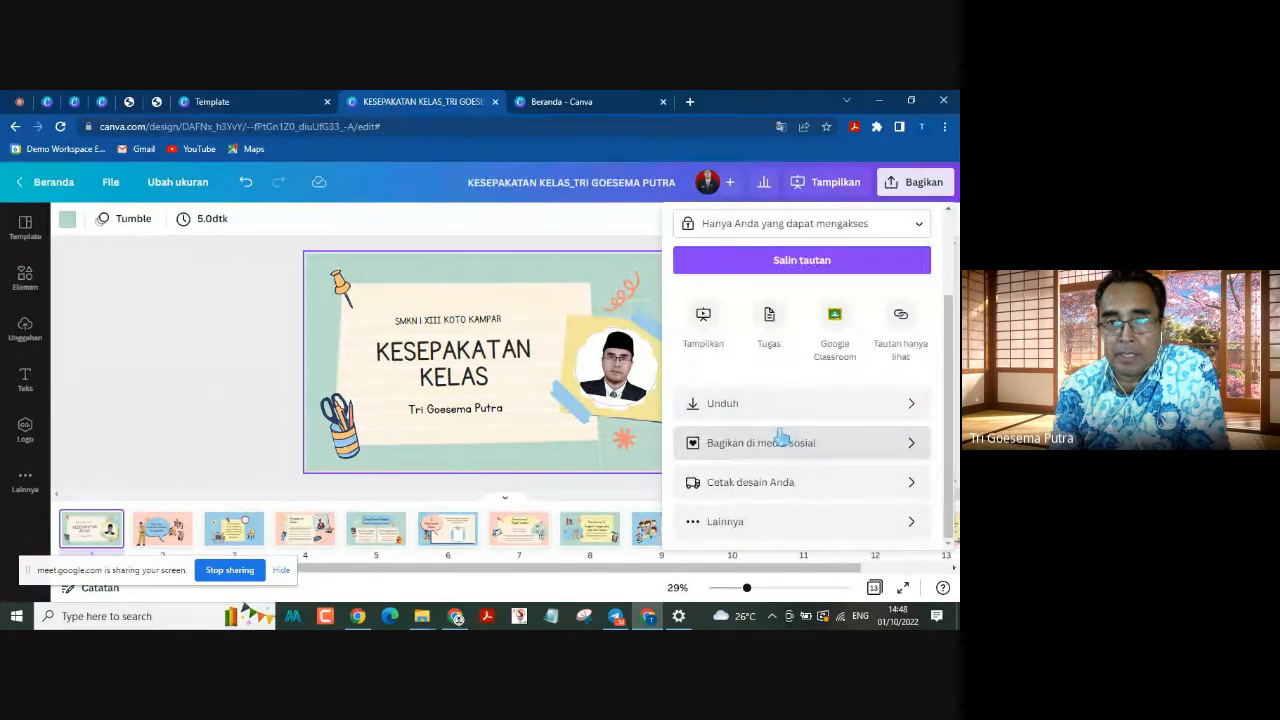
scroll(765, 431, up, 2)
scroll(765, 431, down, 2)
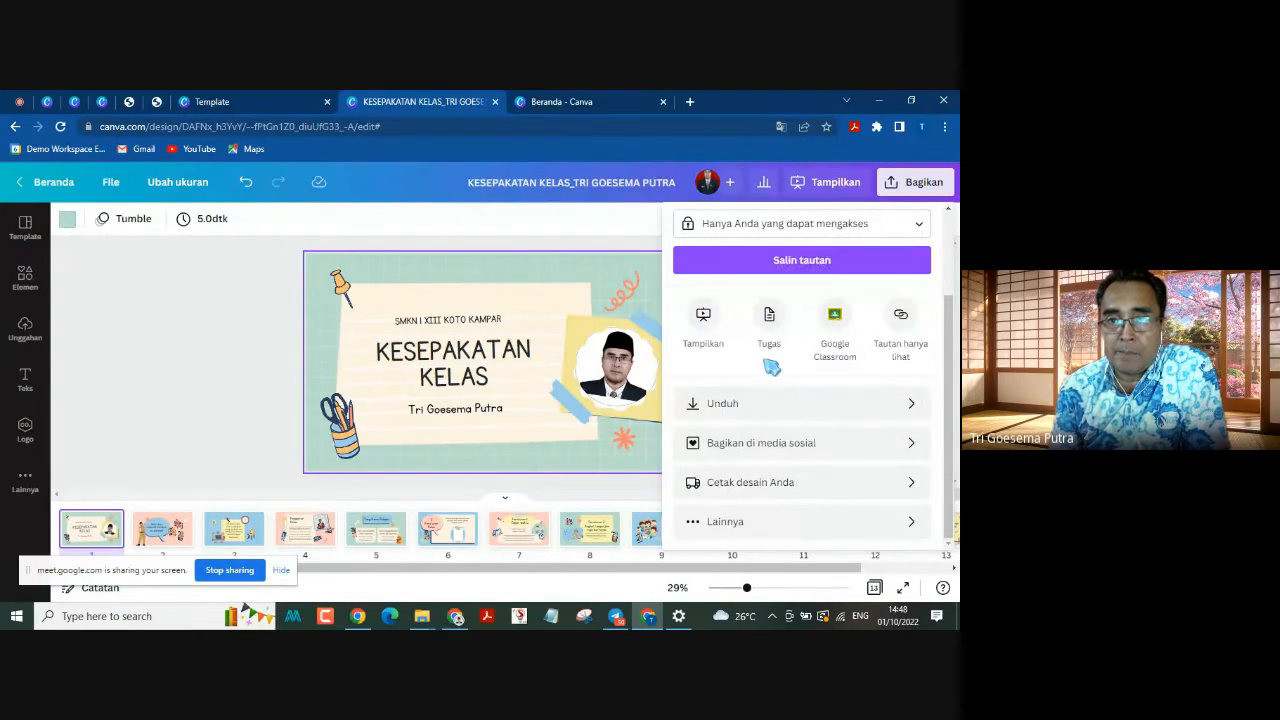
scroll(770, 388, up, 2)
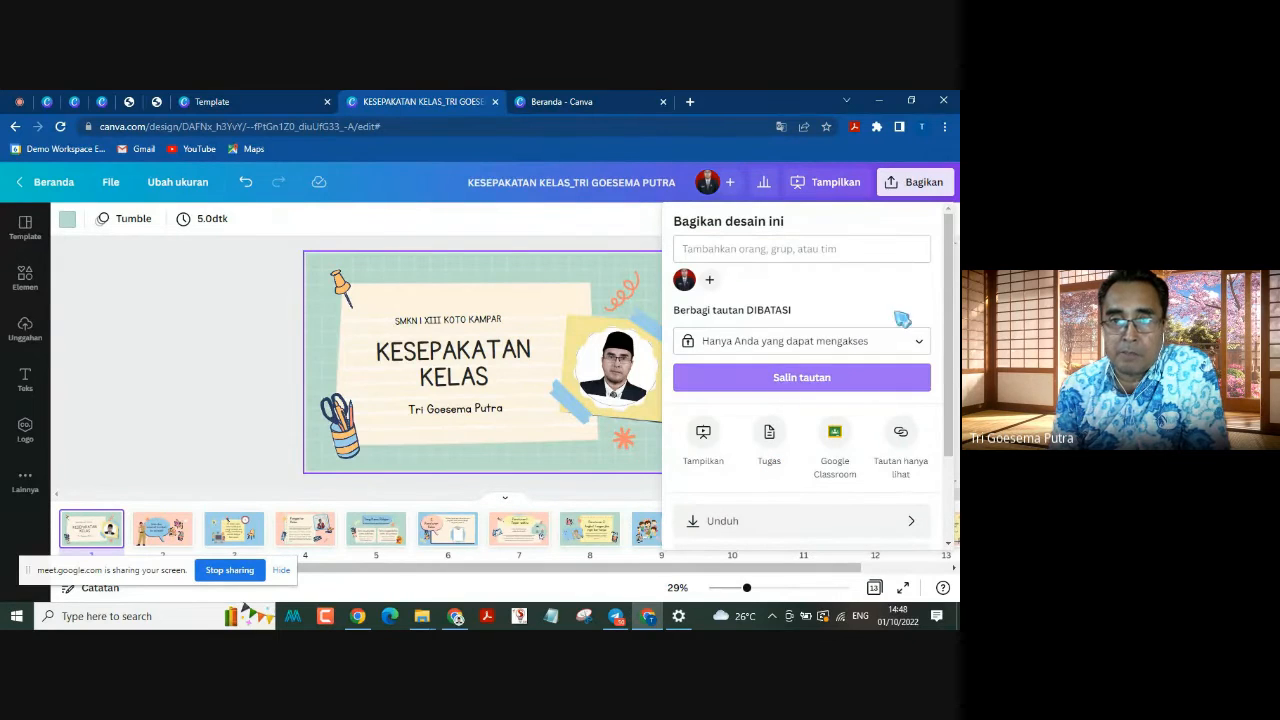
Step: Find "Tampilkan dan rekam" among all publishing options and enter the recording studio
scroll(880, 365, down, 2)
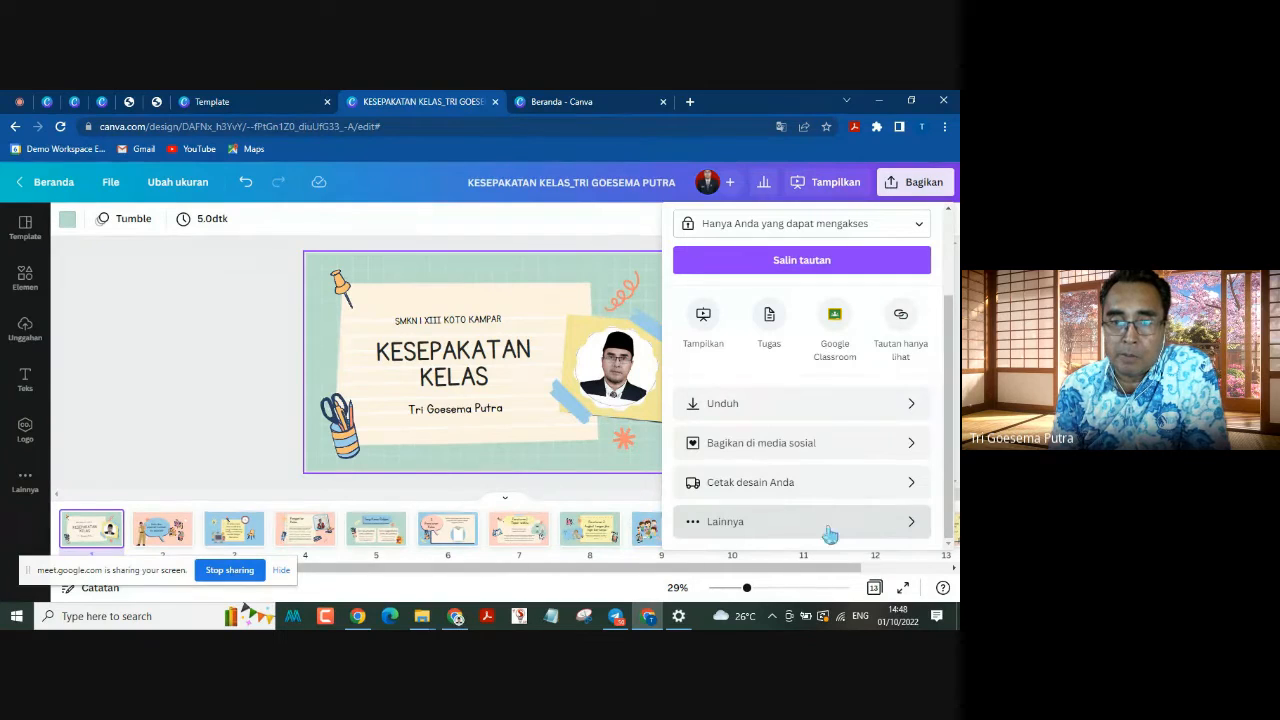
click(713, 522)
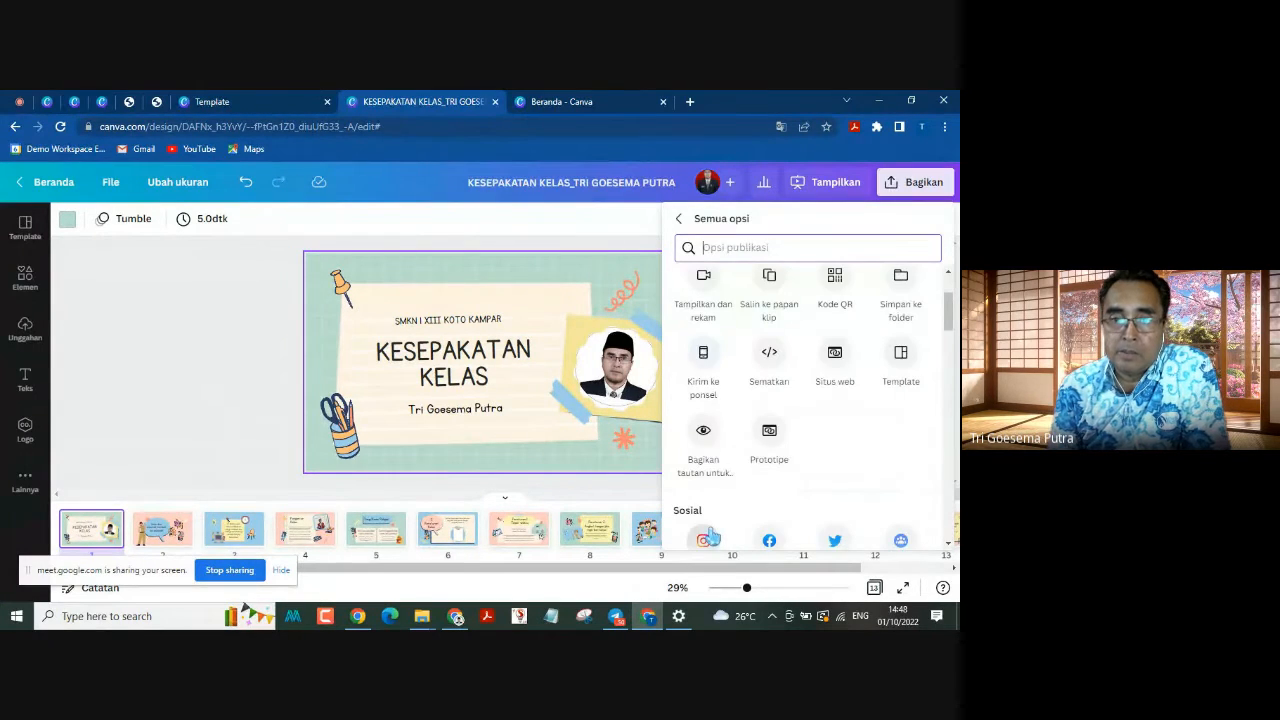
scroll(769, 357, up, 2)
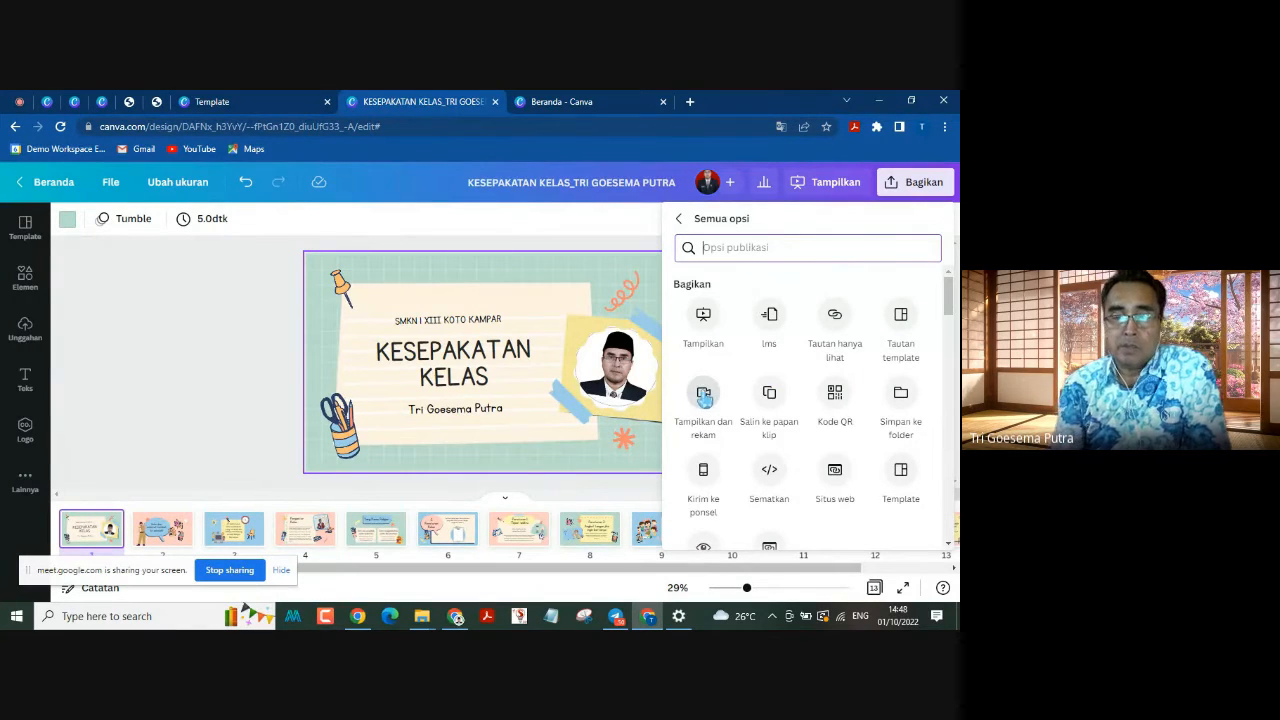
click(705, 397)
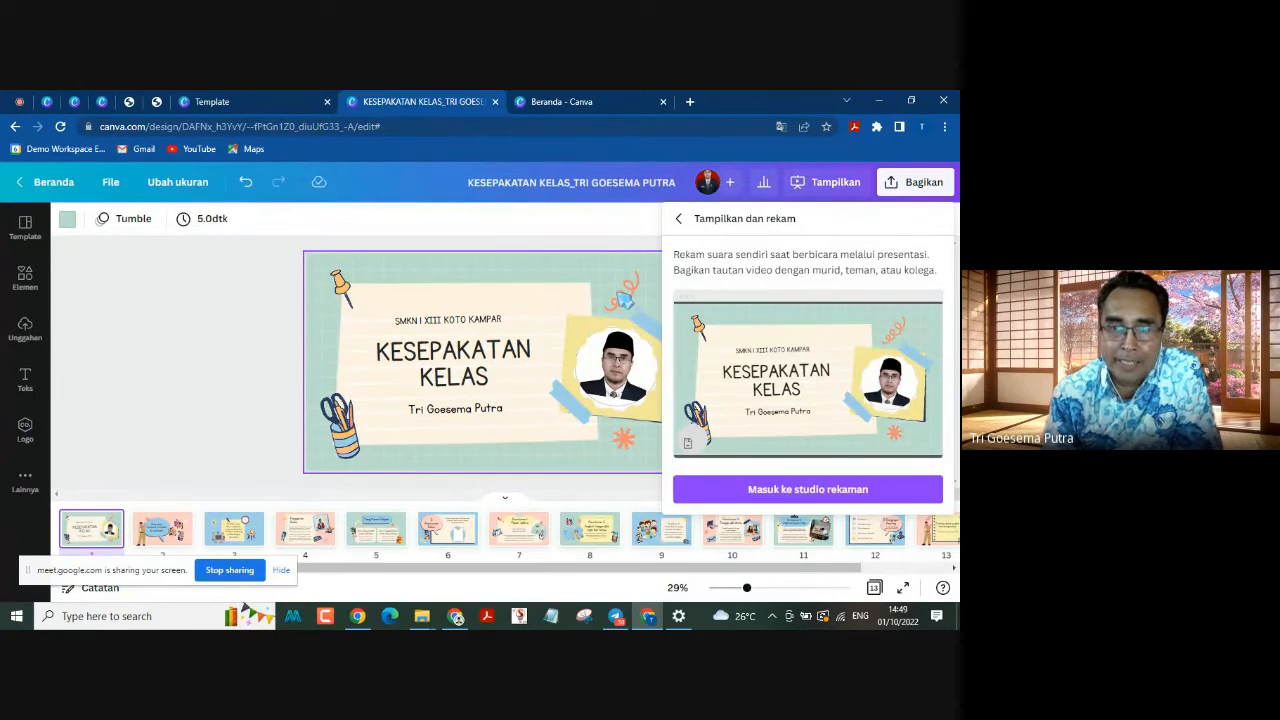
click(866, 495)
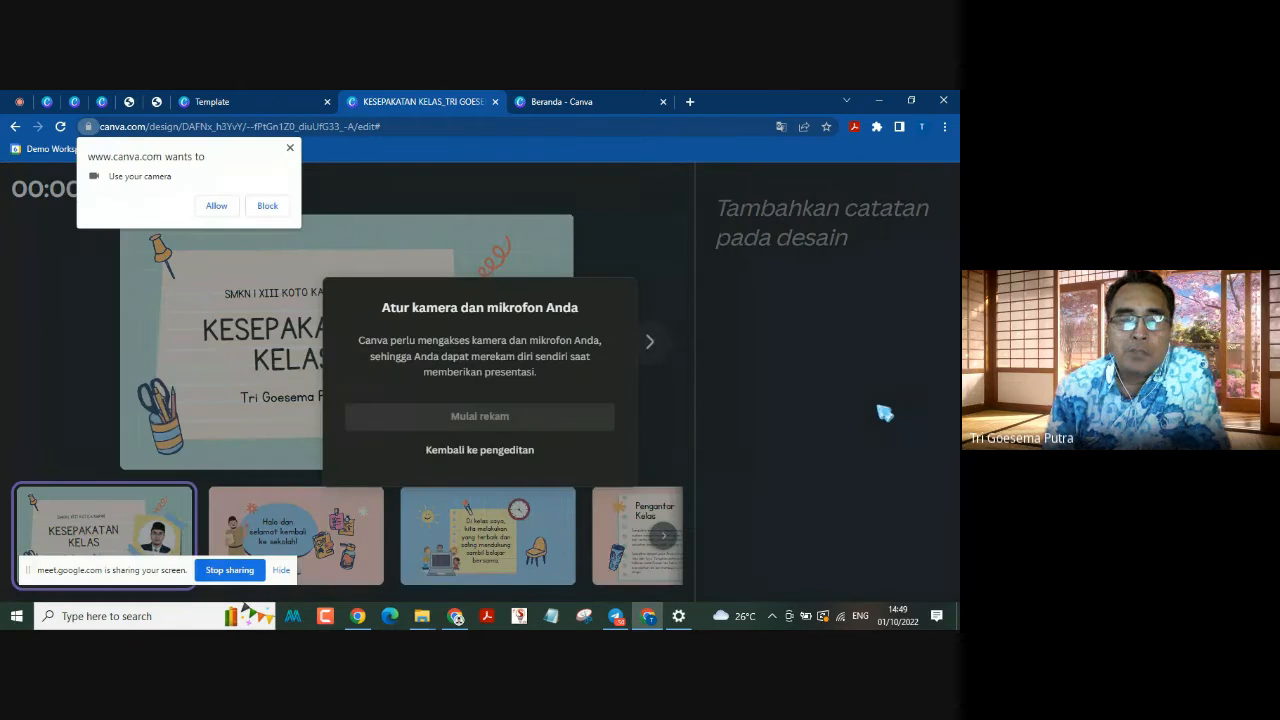
Step: Allow the site to use the camera and the microphone for the recording
click(218, 206)
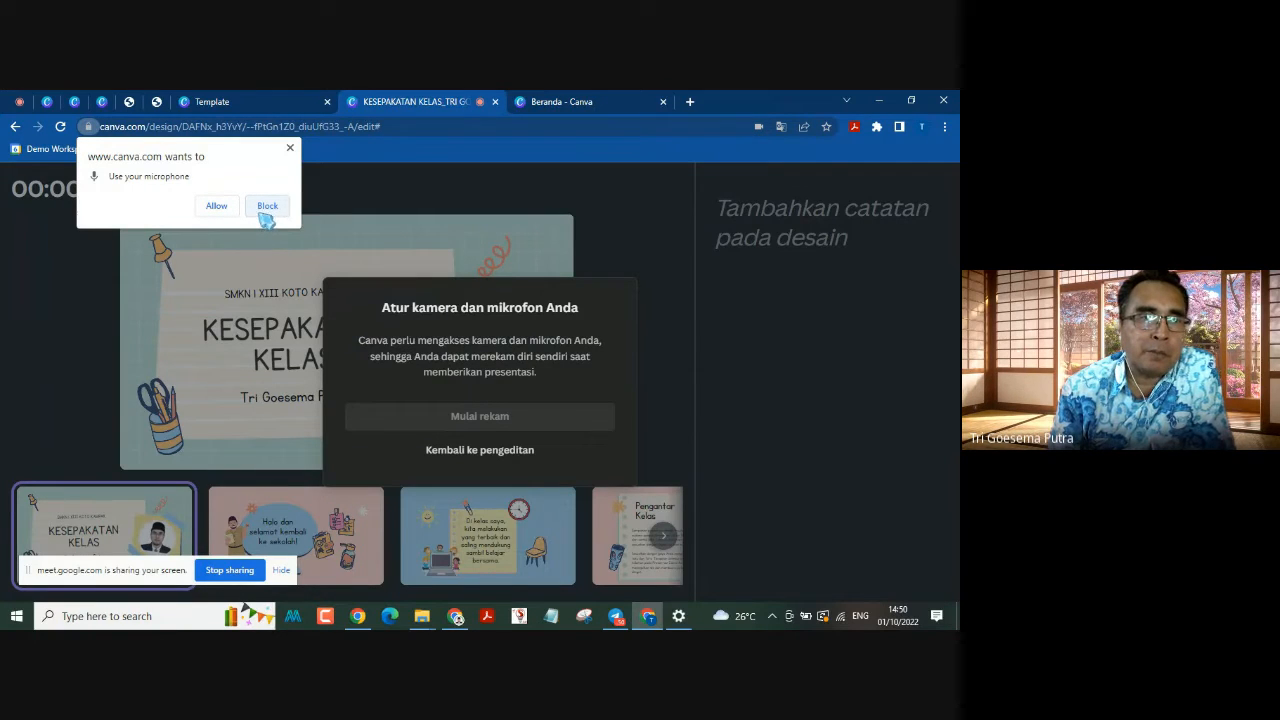
click(267, 206)
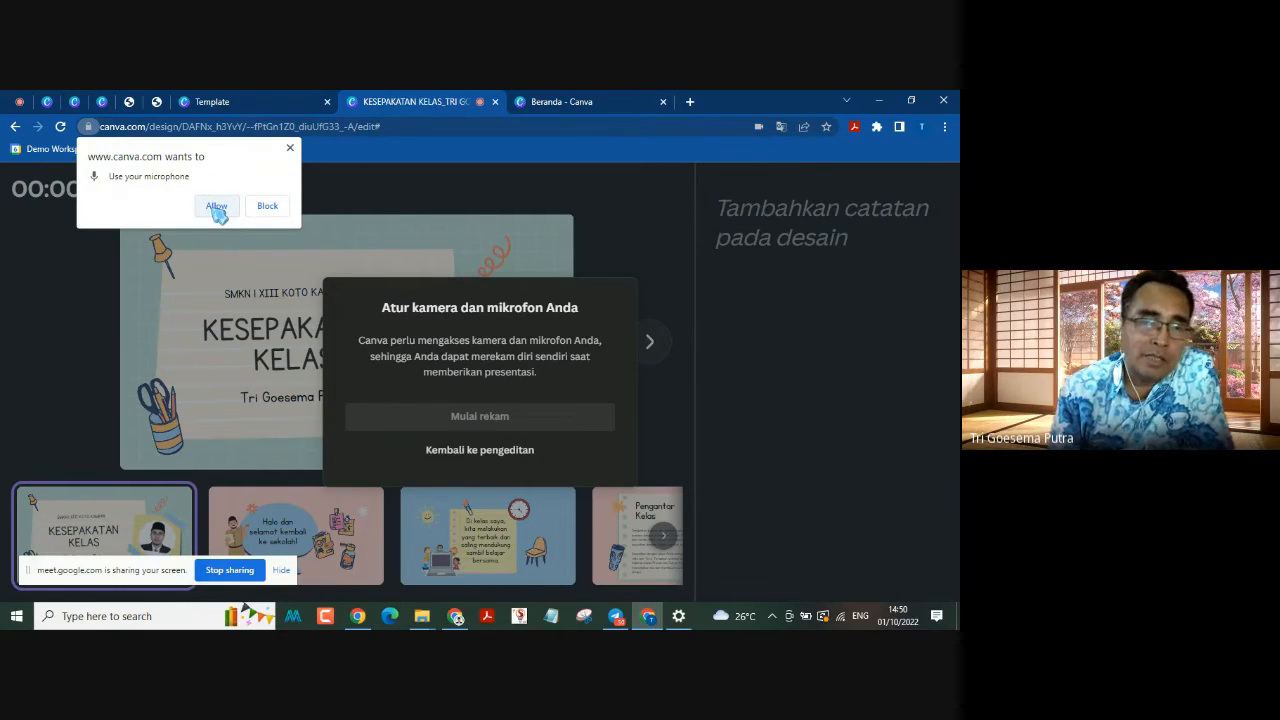
click(217, 209)
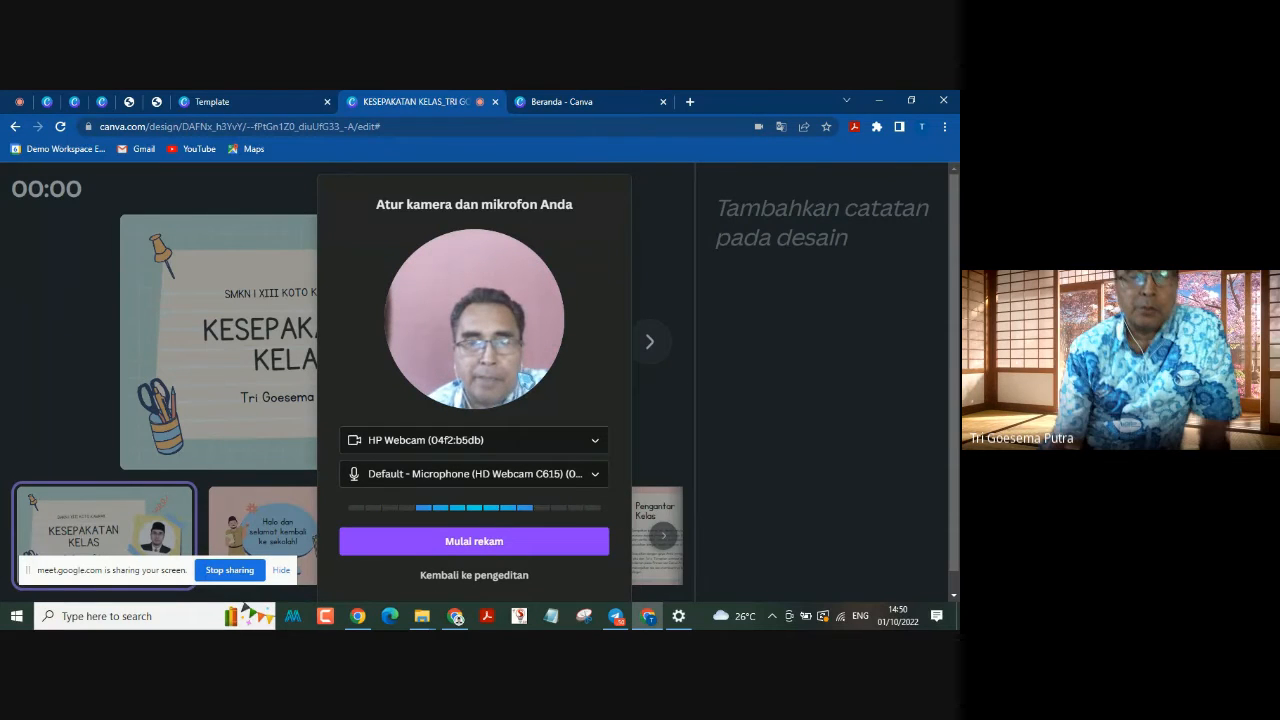
Step: Set the recording camera to "Tanpa kamera" and start recording with the default microphone
click(585, 442)
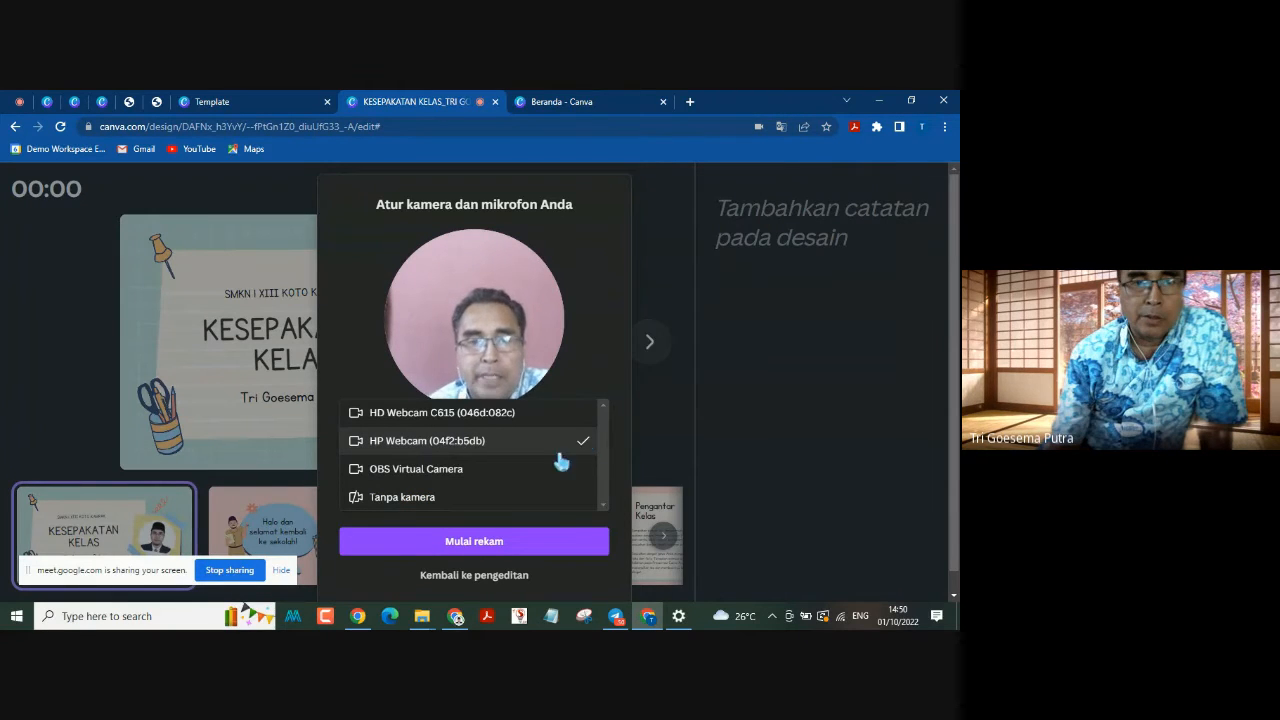
click(425, 503)
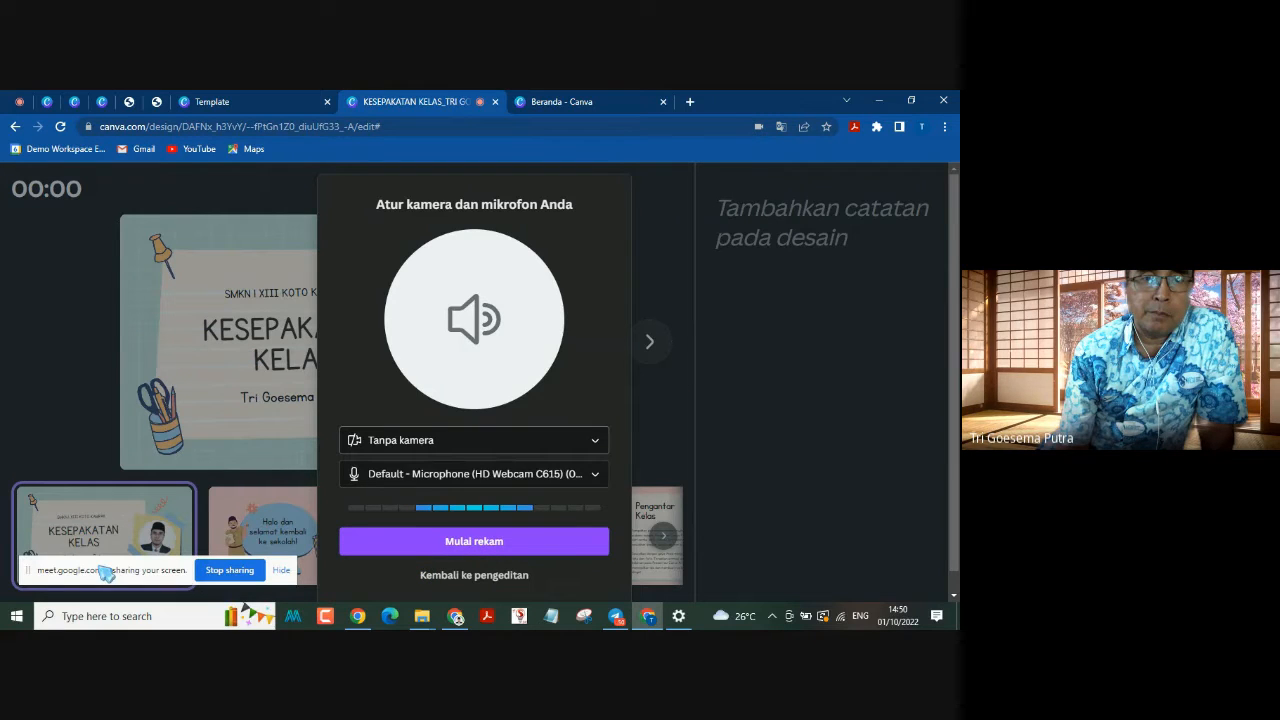
click(484, 548)
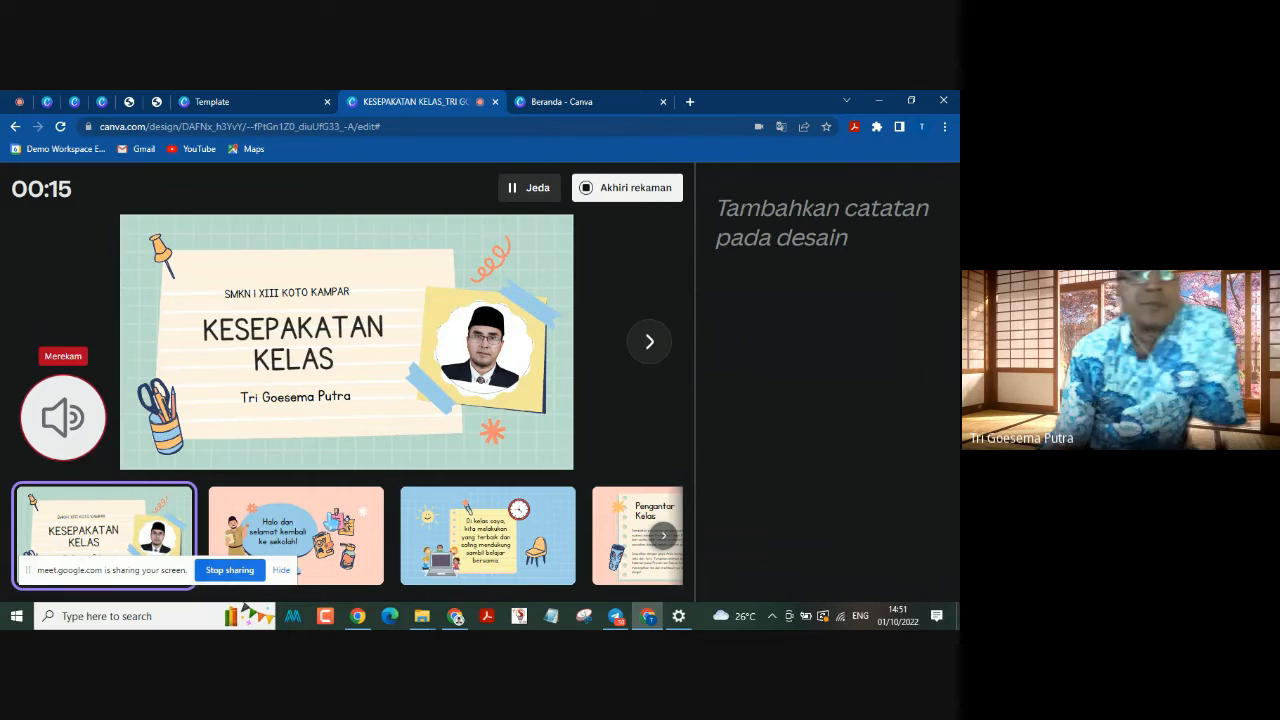
Step: While recording, advance the presentation from the title slide through the introductory slides to "5 Peraturan Kelas"
click(648, 343)
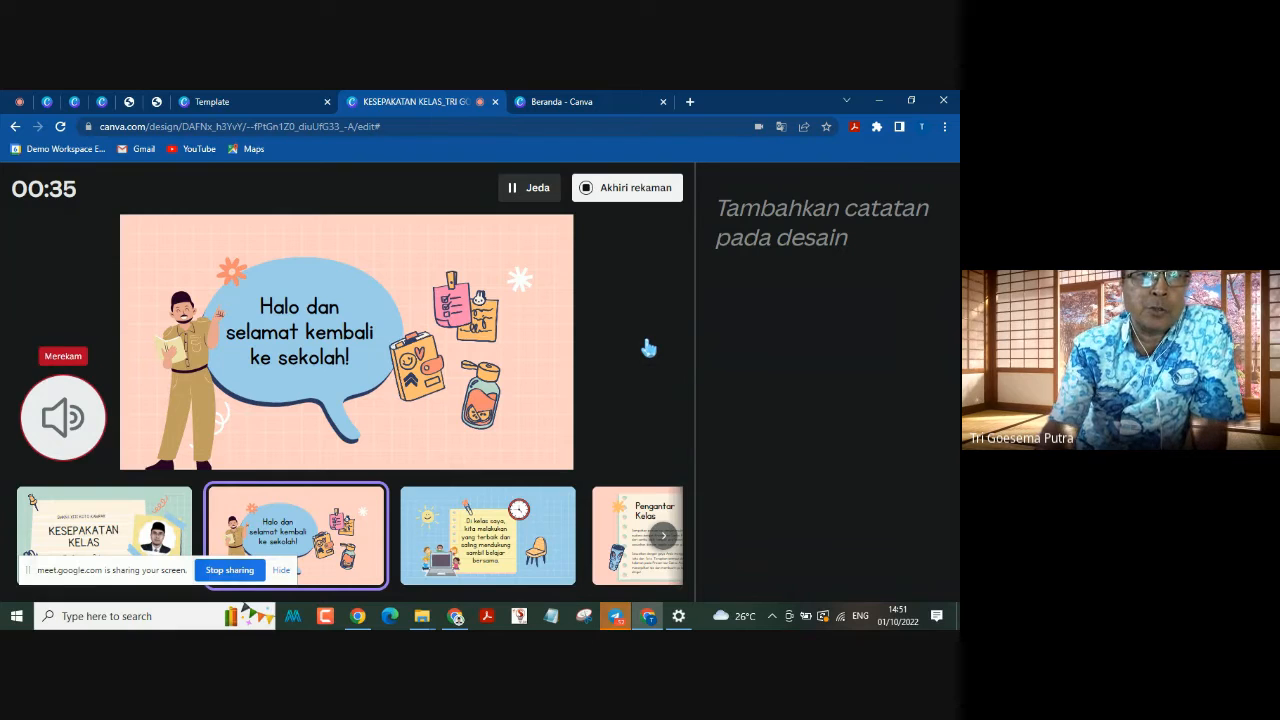
key(Right)
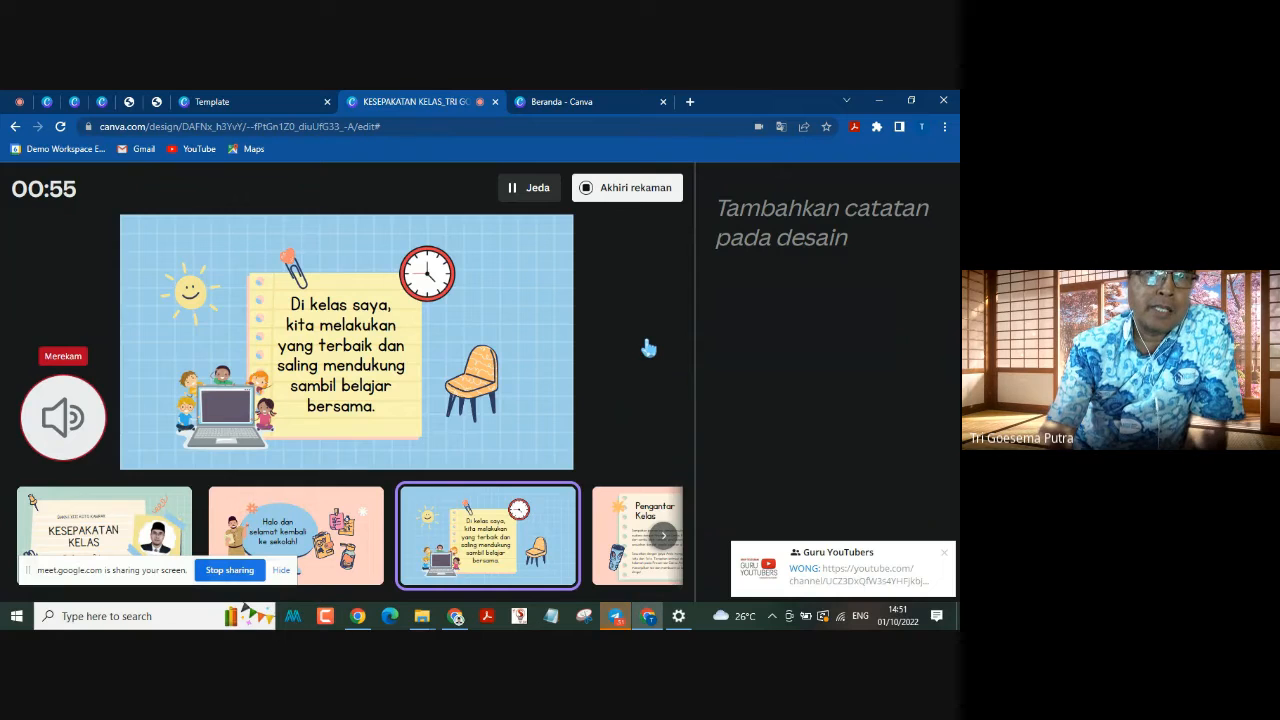
key(Right)
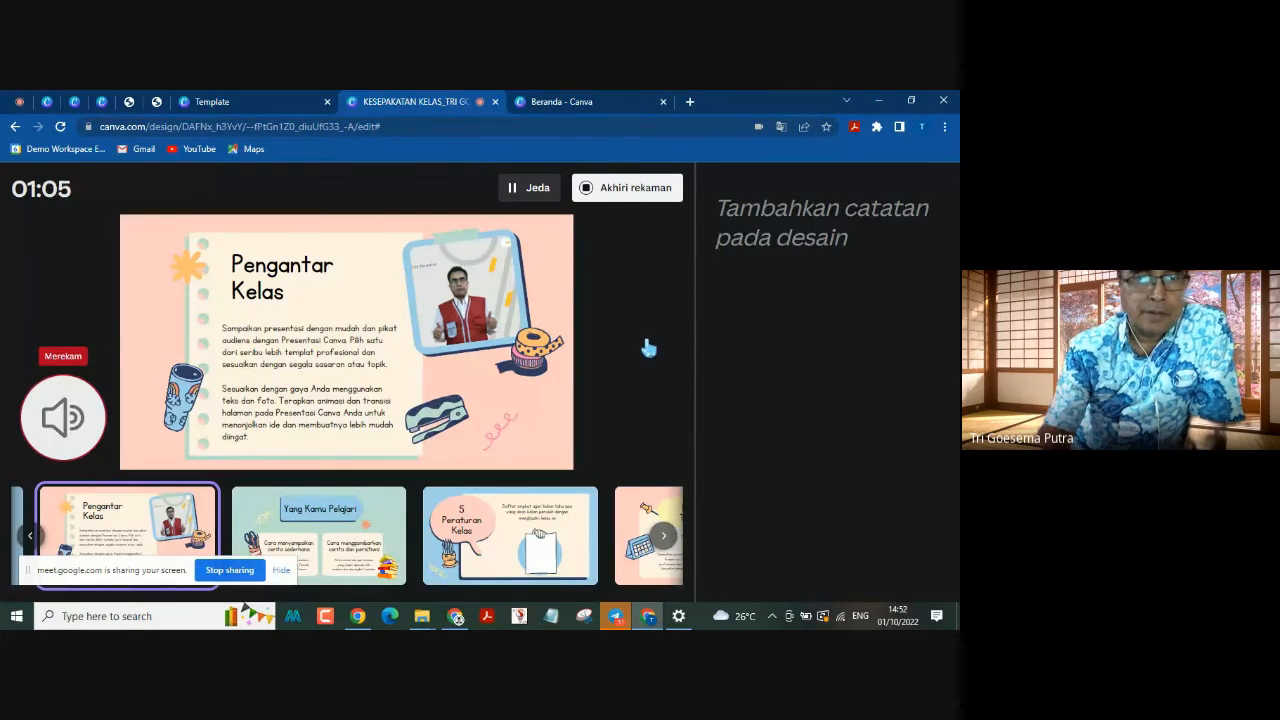
key(Right)
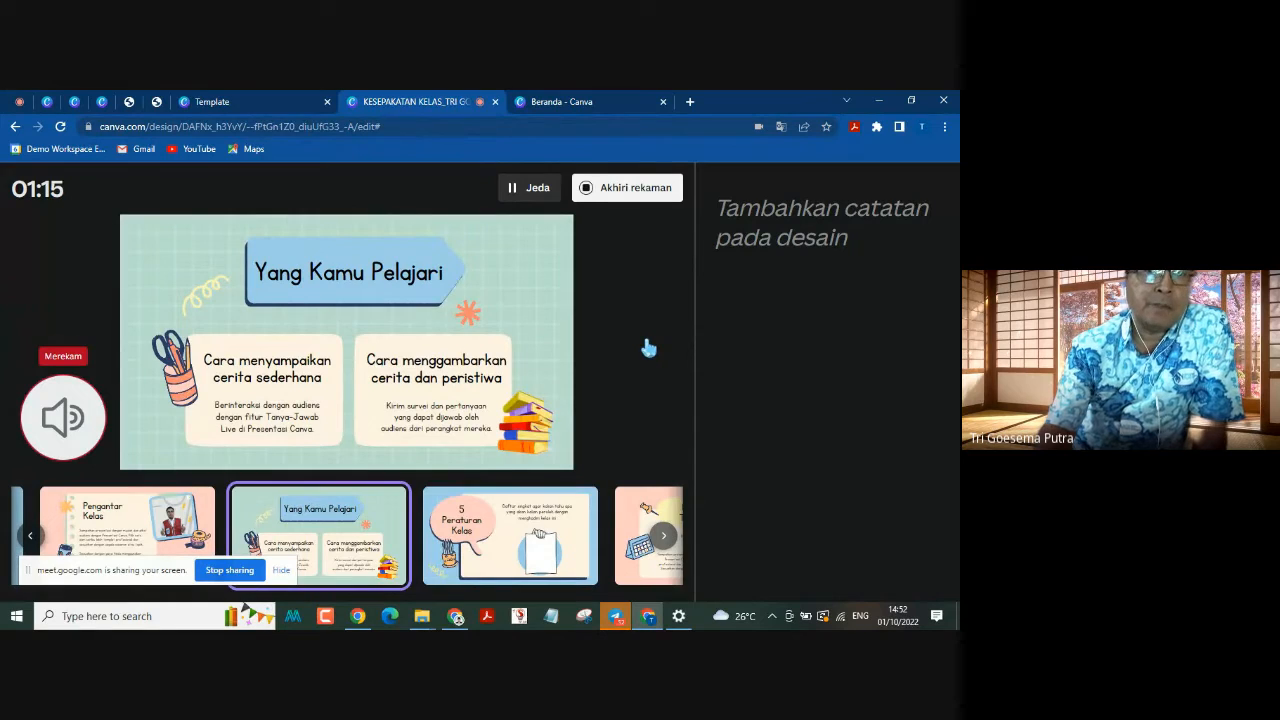
key(Right)
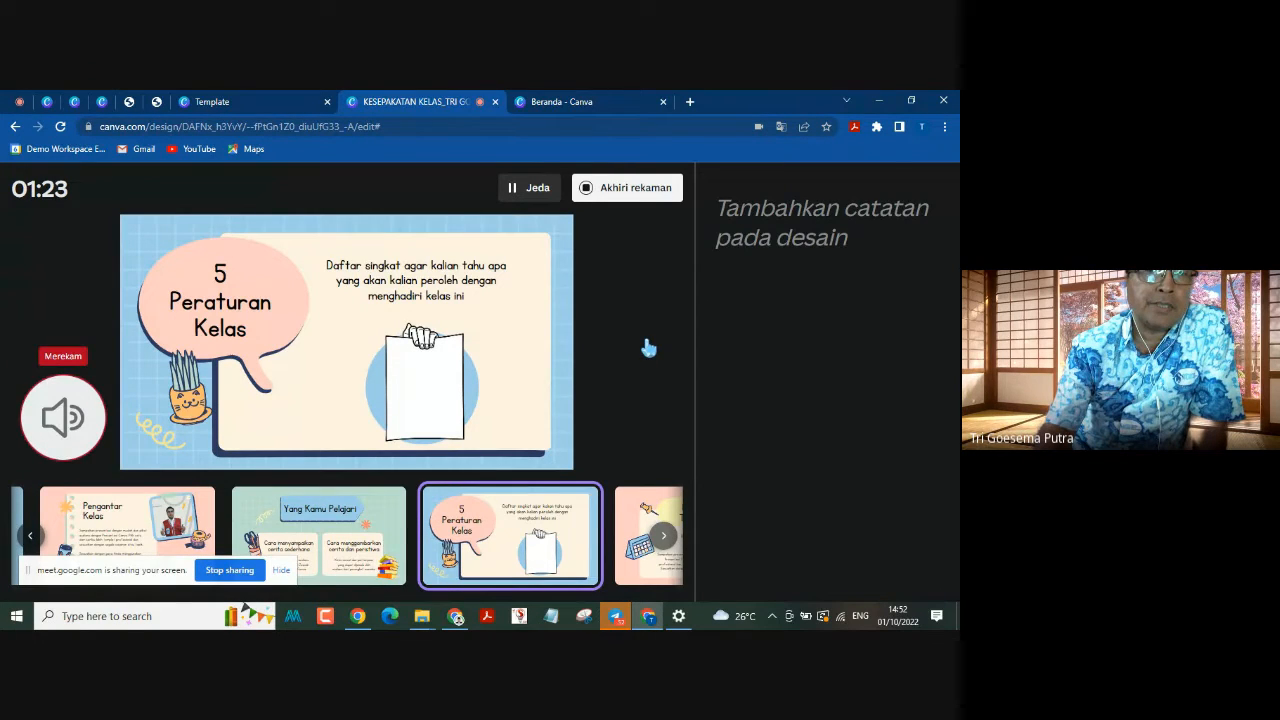
Step: Continue the recorded presentation through Peraturan 1 to 5 and "5 Pengingat Penting" to the closing "Terima kasih sudah mendengarkan!" slide
click(648, 347)
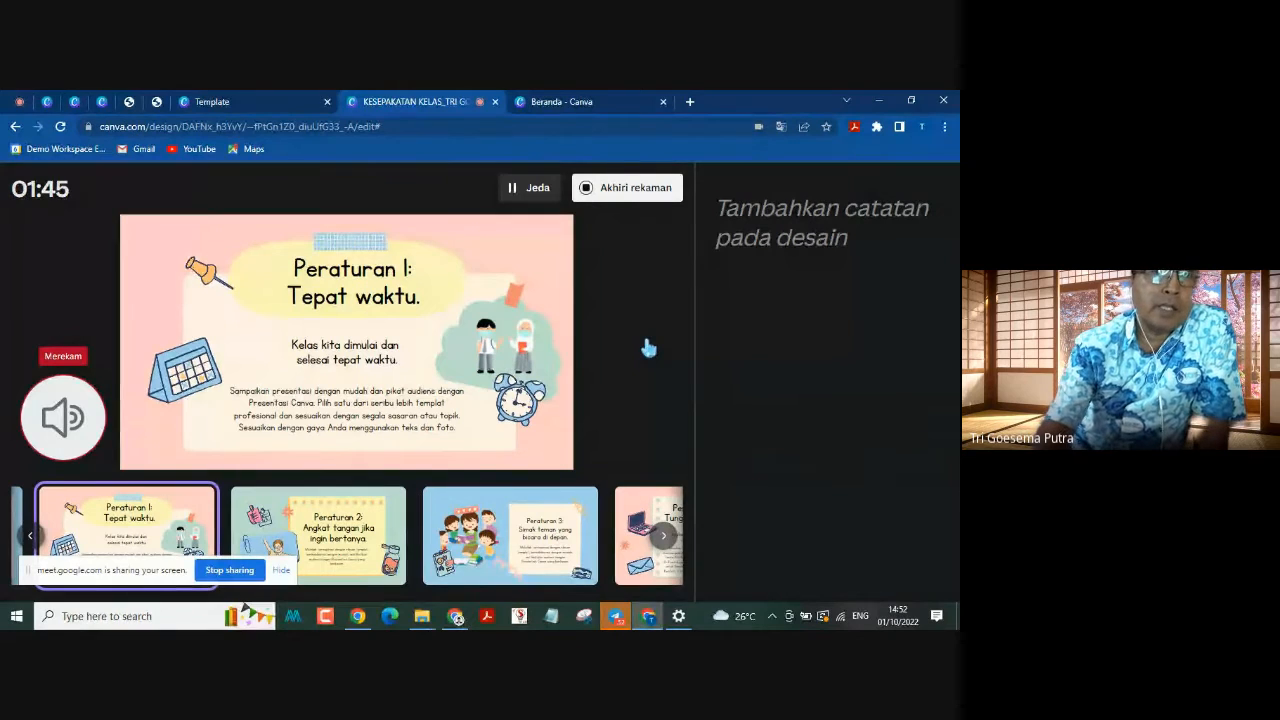
key(Right)
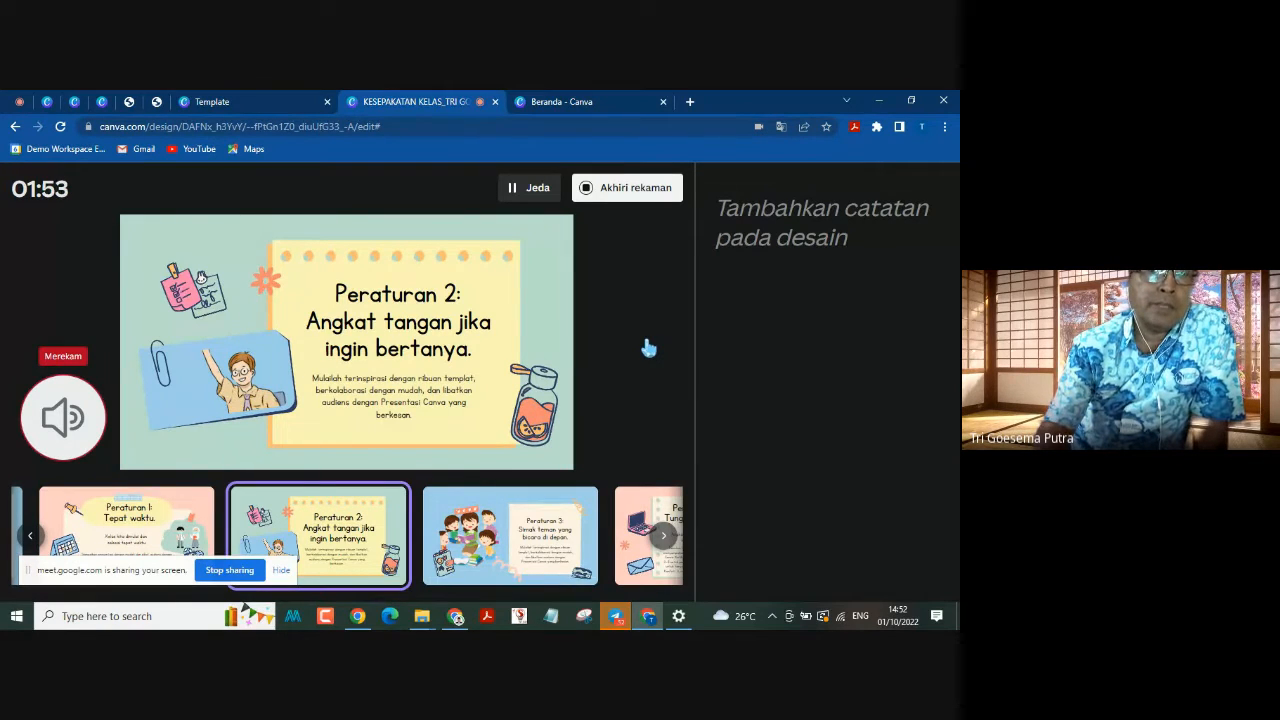
key(Right)
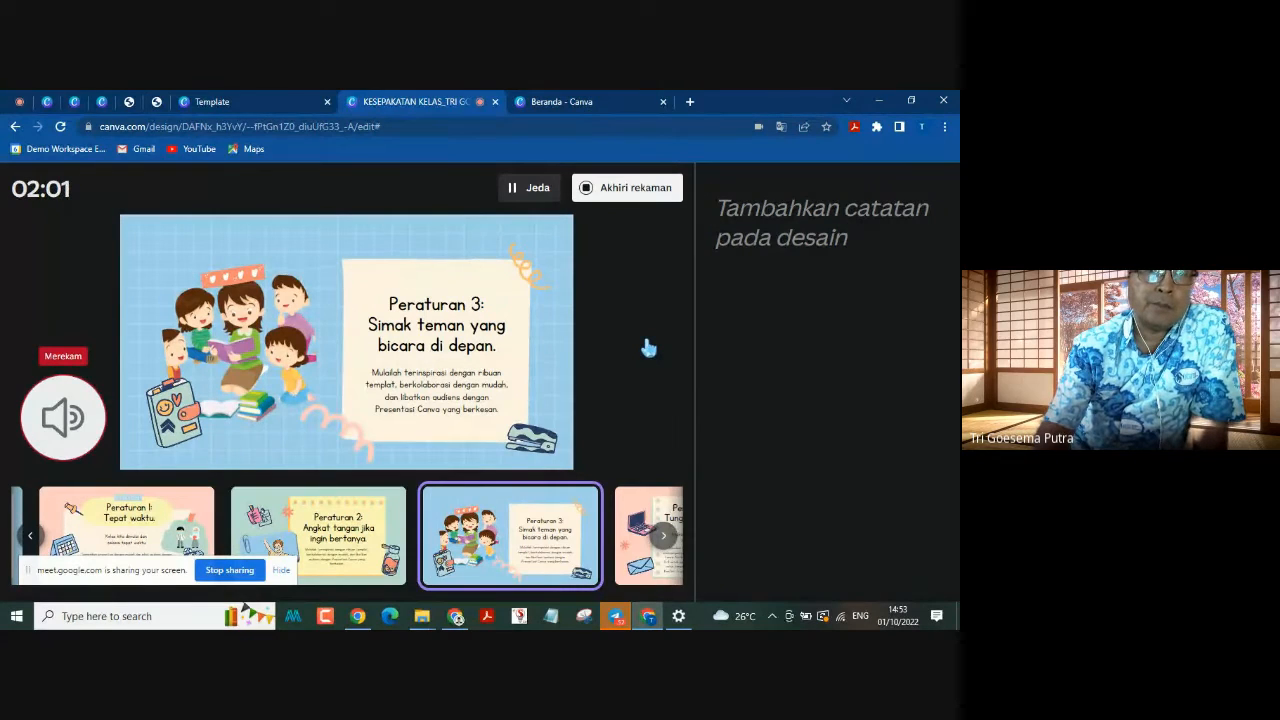
key(Right)
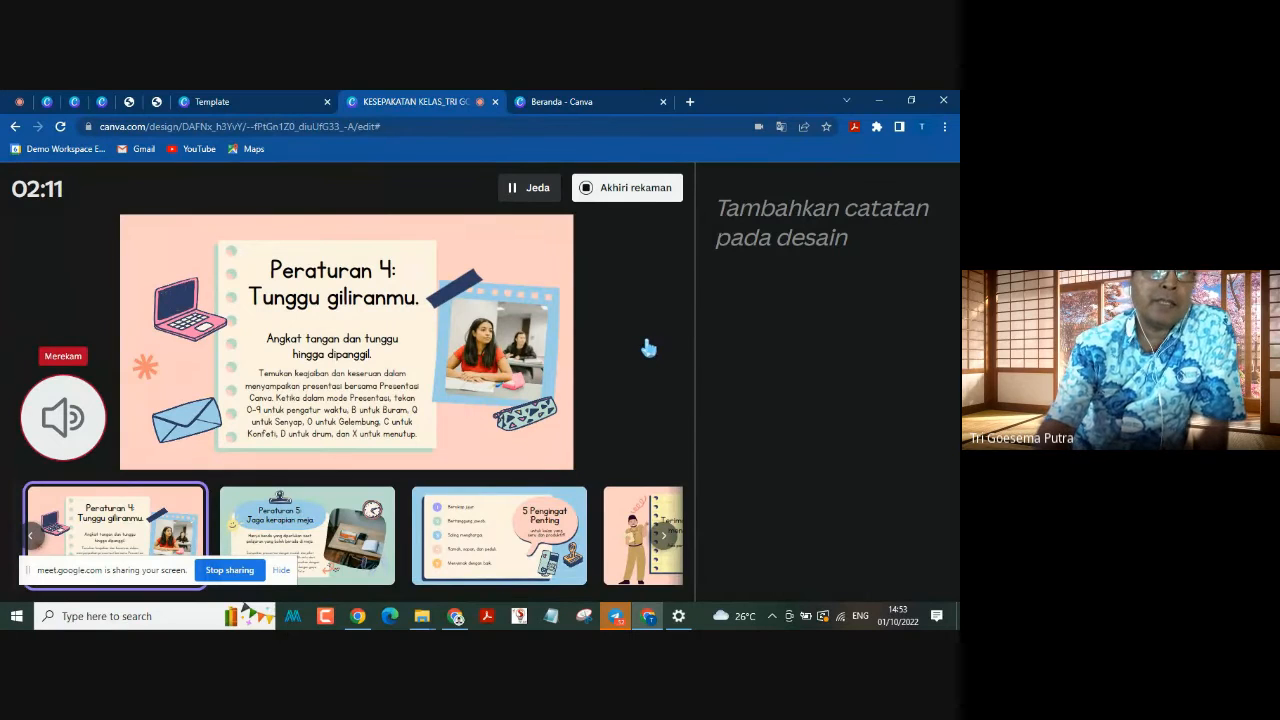
key(Right)
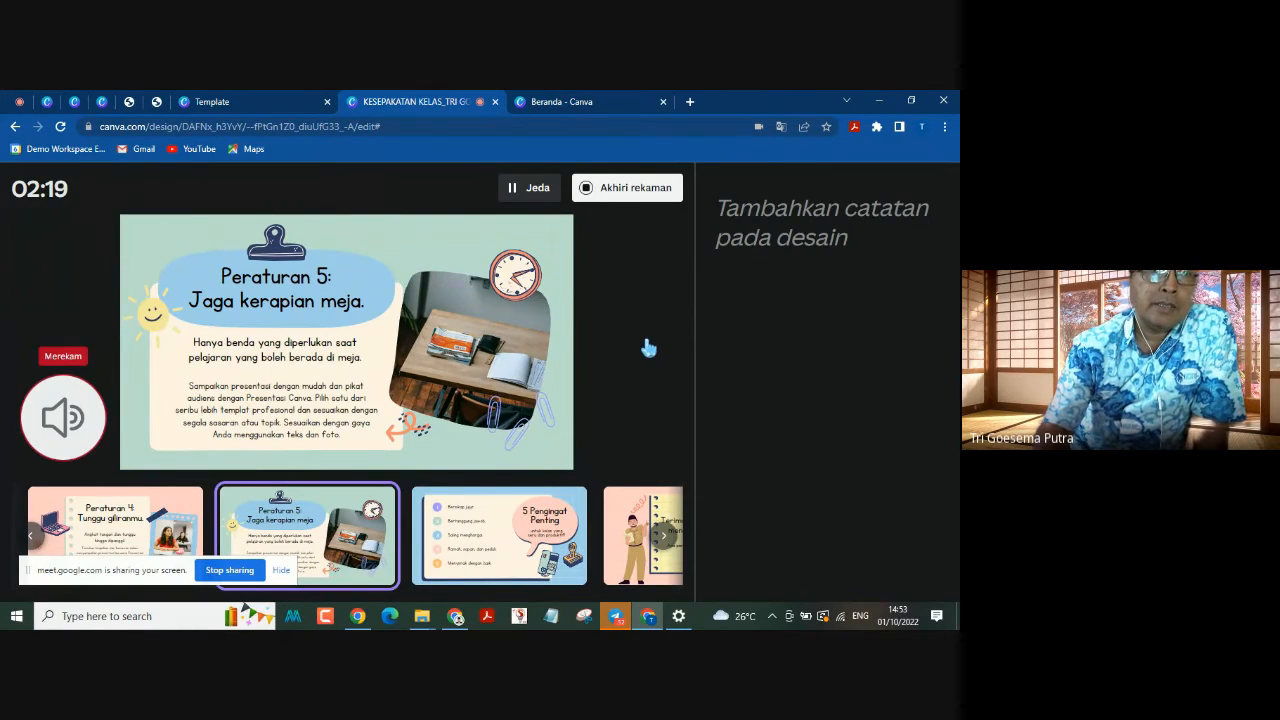
key(Right)
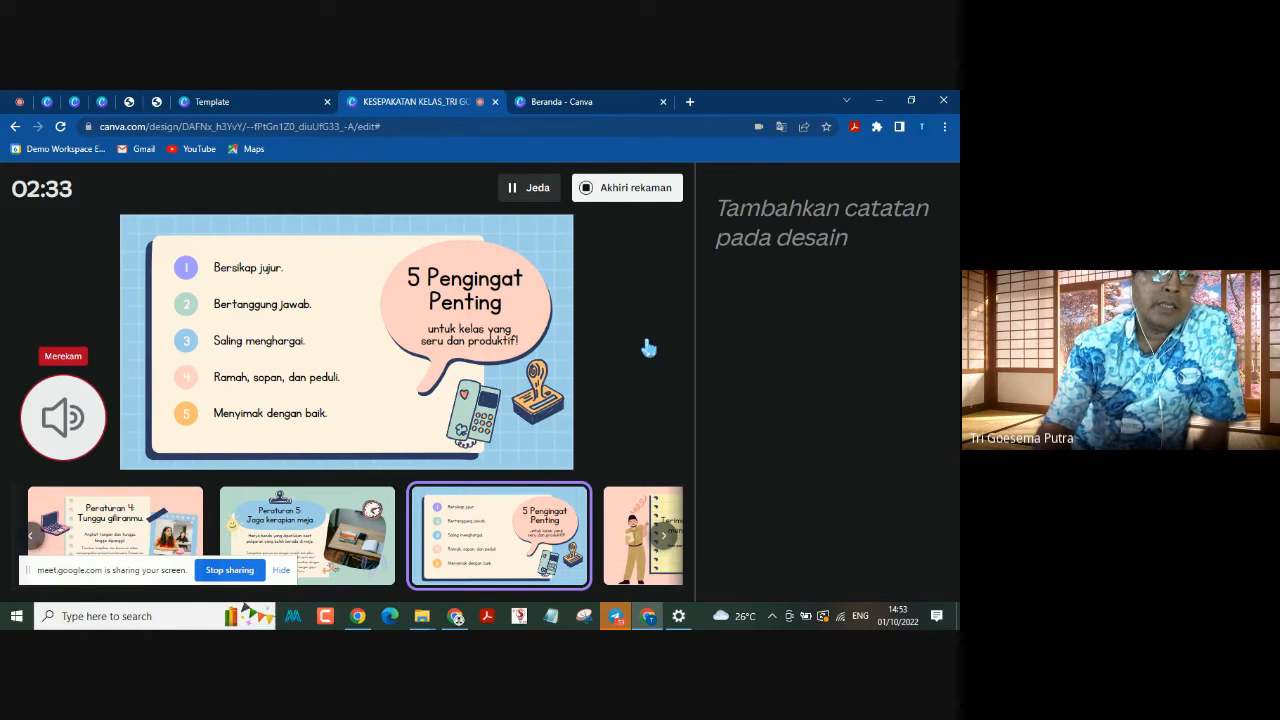
key(Right)
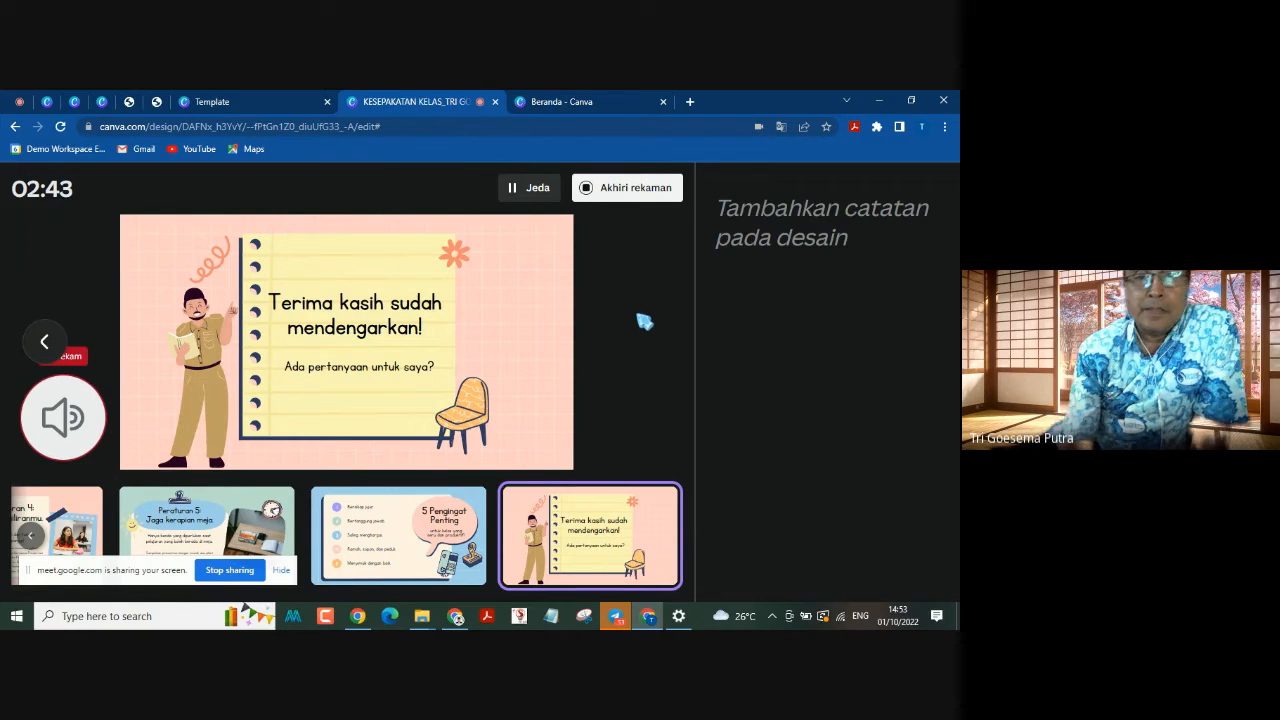
Step: End the presentation recording and download it as an MP4 video
click(654, 196)
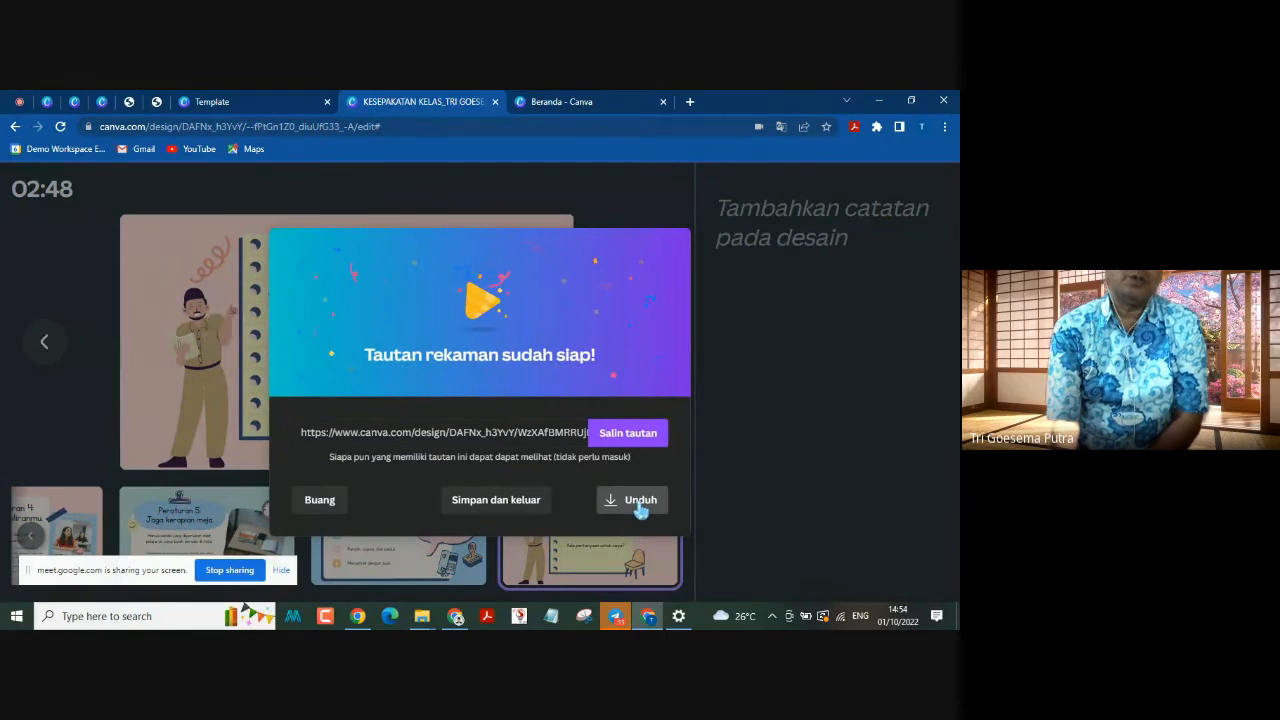
click(638, 502)
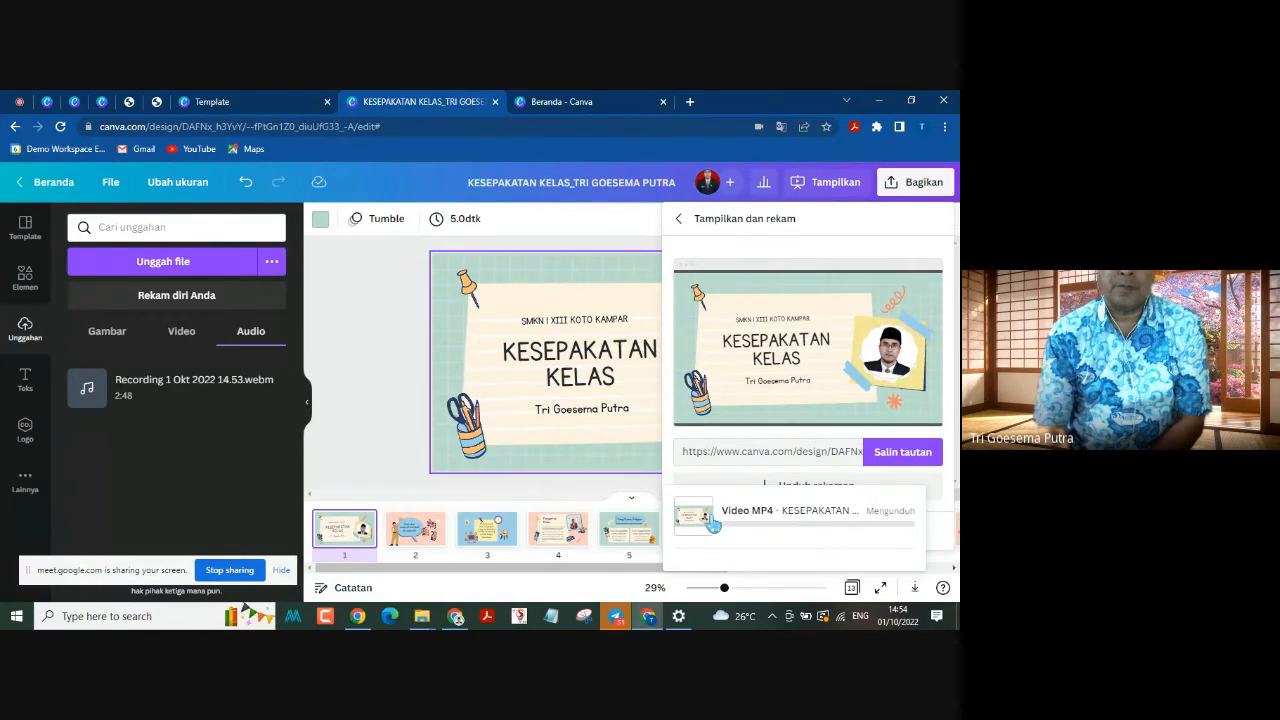
scroll(720, 531, down, 1)
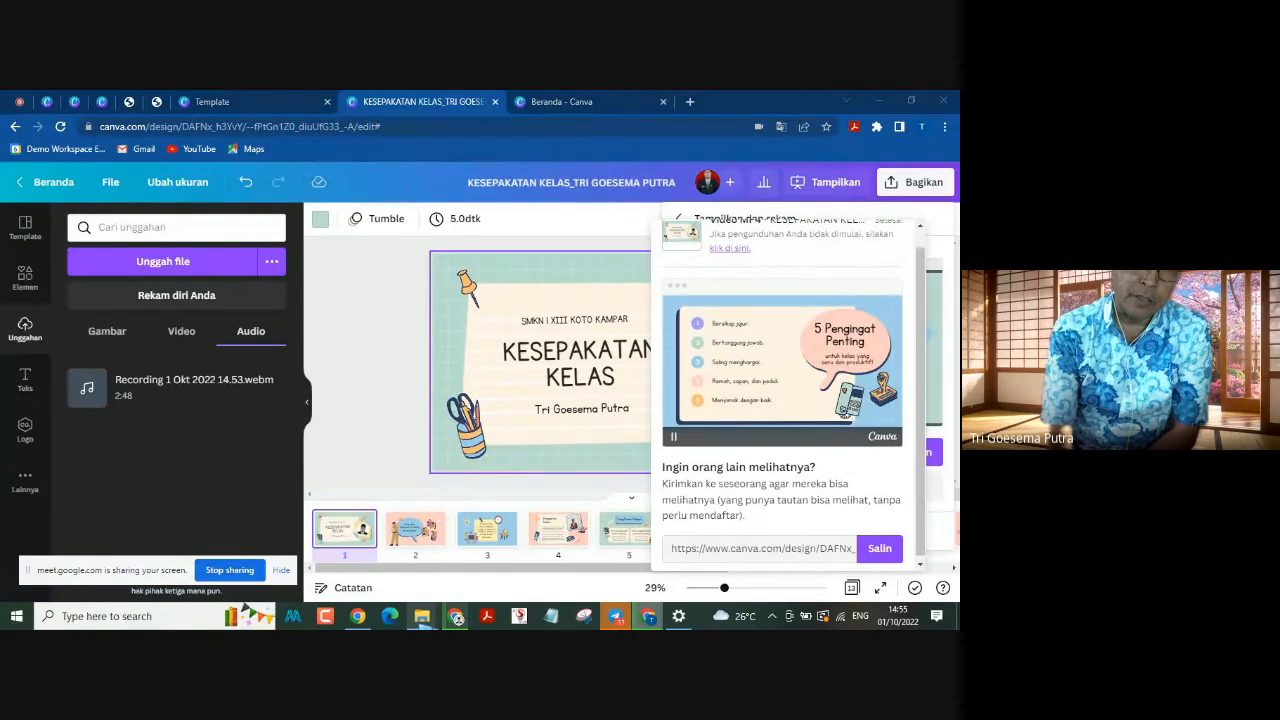
Step: Check the Downloads folder in File Explorer for the recorded video, and return to the Canva presentation
mouse_move(422, 614)
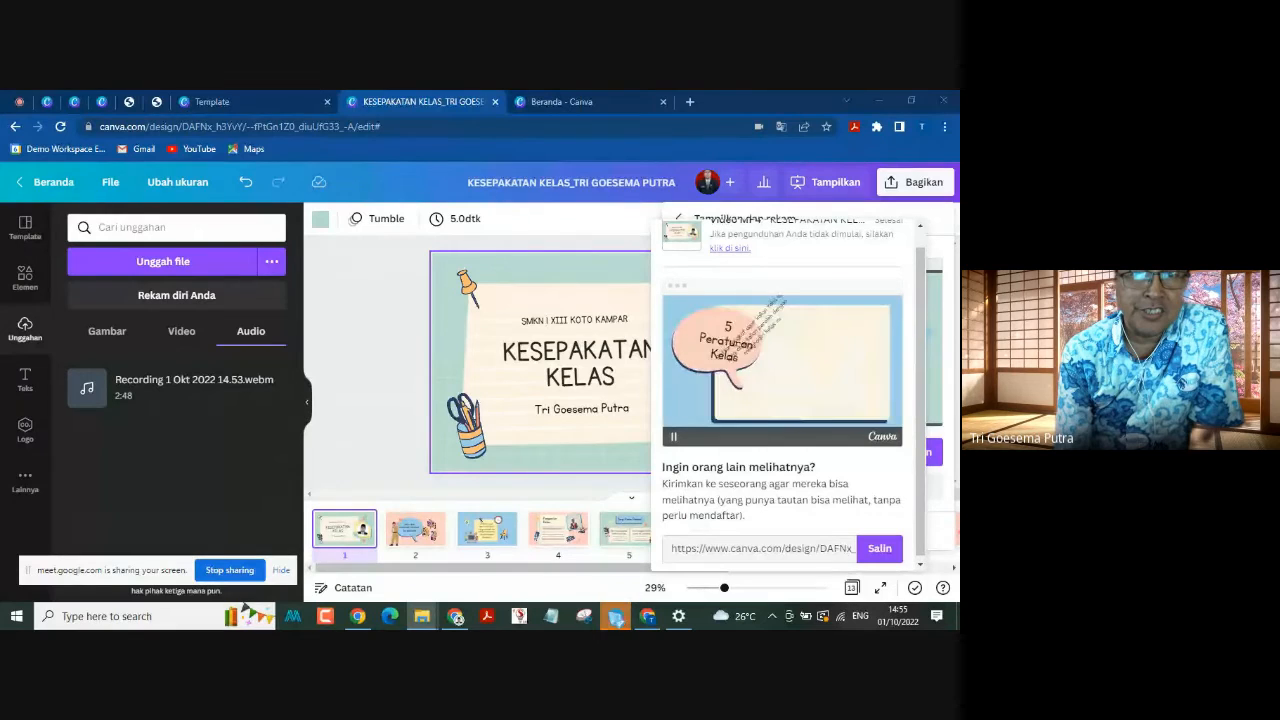
mouse_move(612, 620)
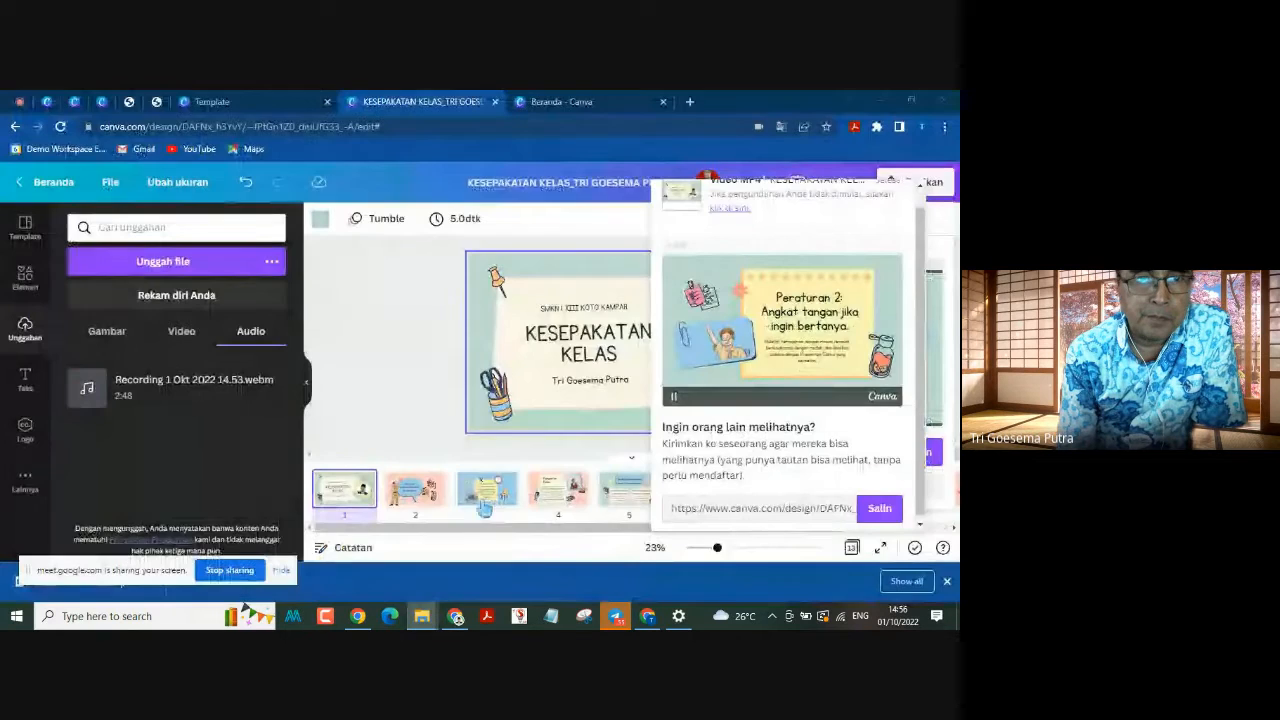
click(470, 568)
mouse_move(425, 622)
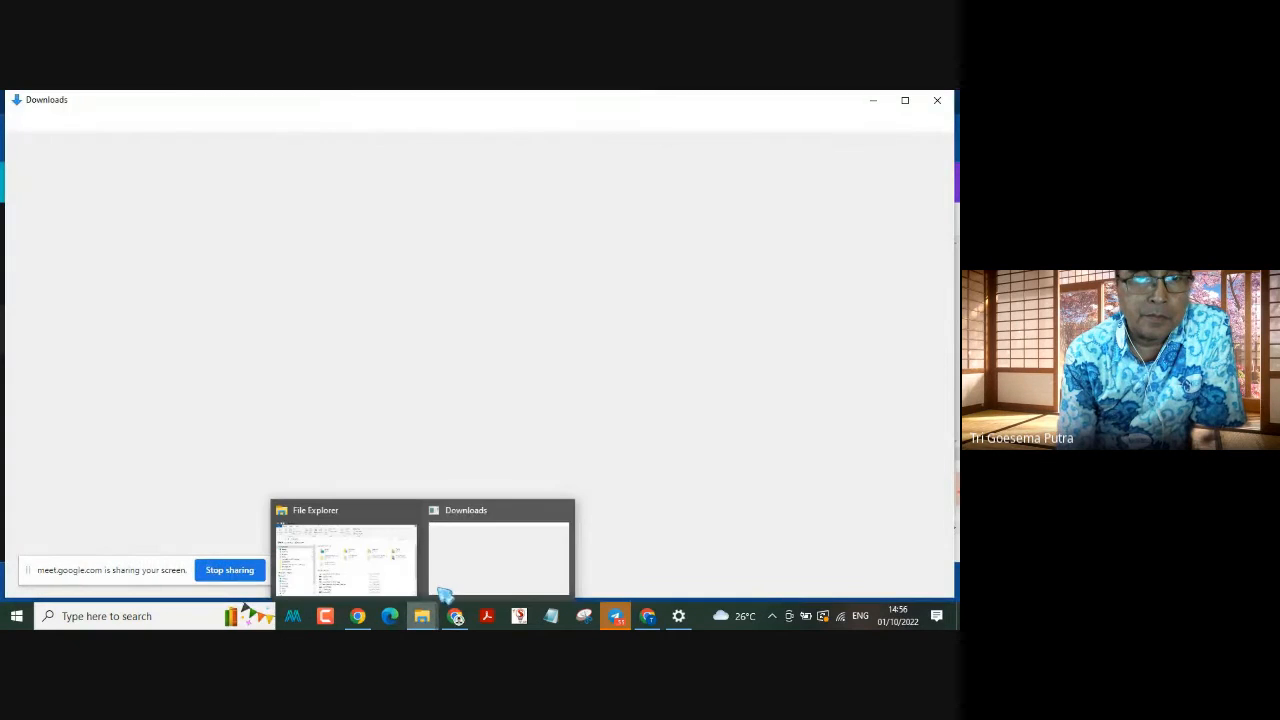
click(478, 568)
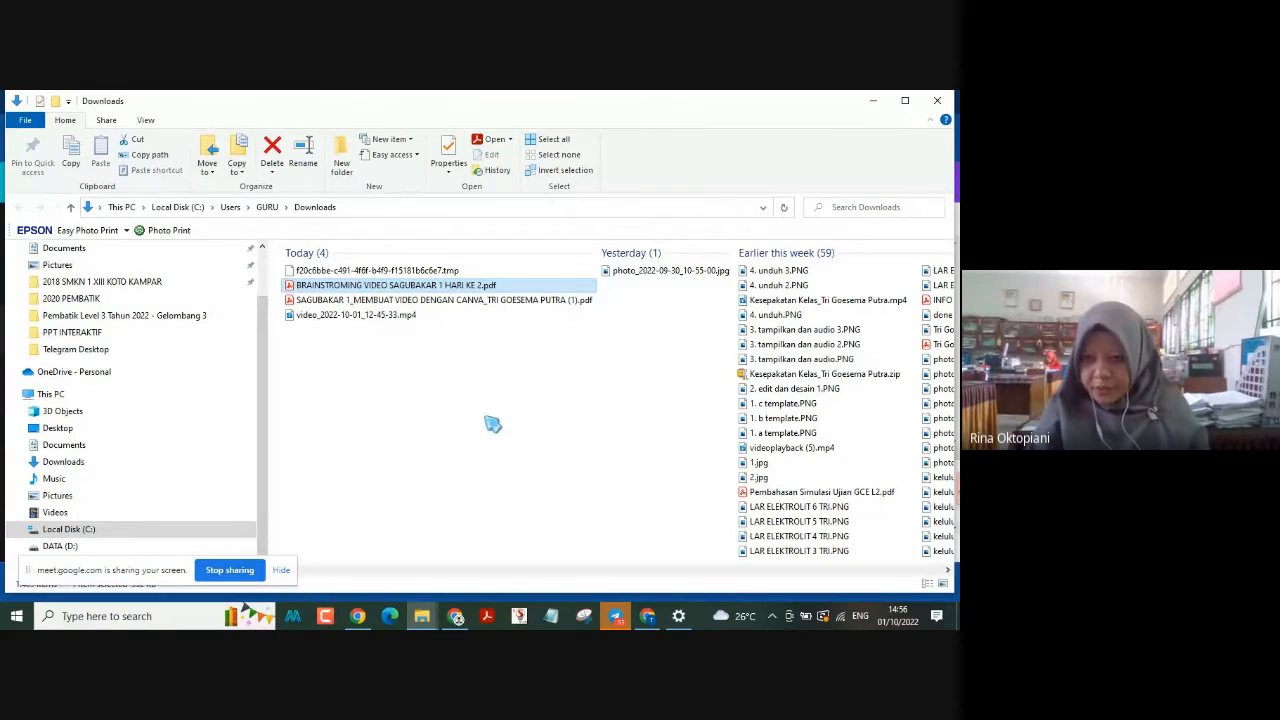
click(648, 616)
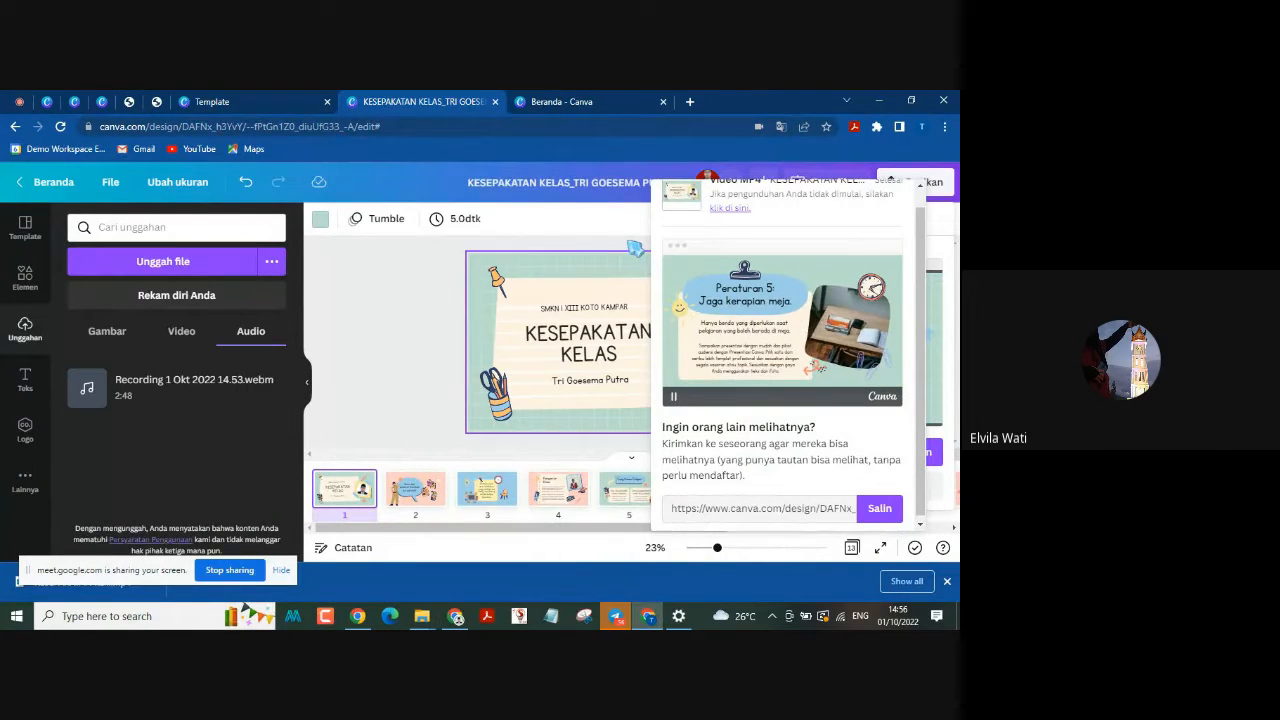
Step: Close the download pop-up and the uploads panel, and show slide 2, "Halo dan selamat kembali ke sekolah!"
click(631, 244)
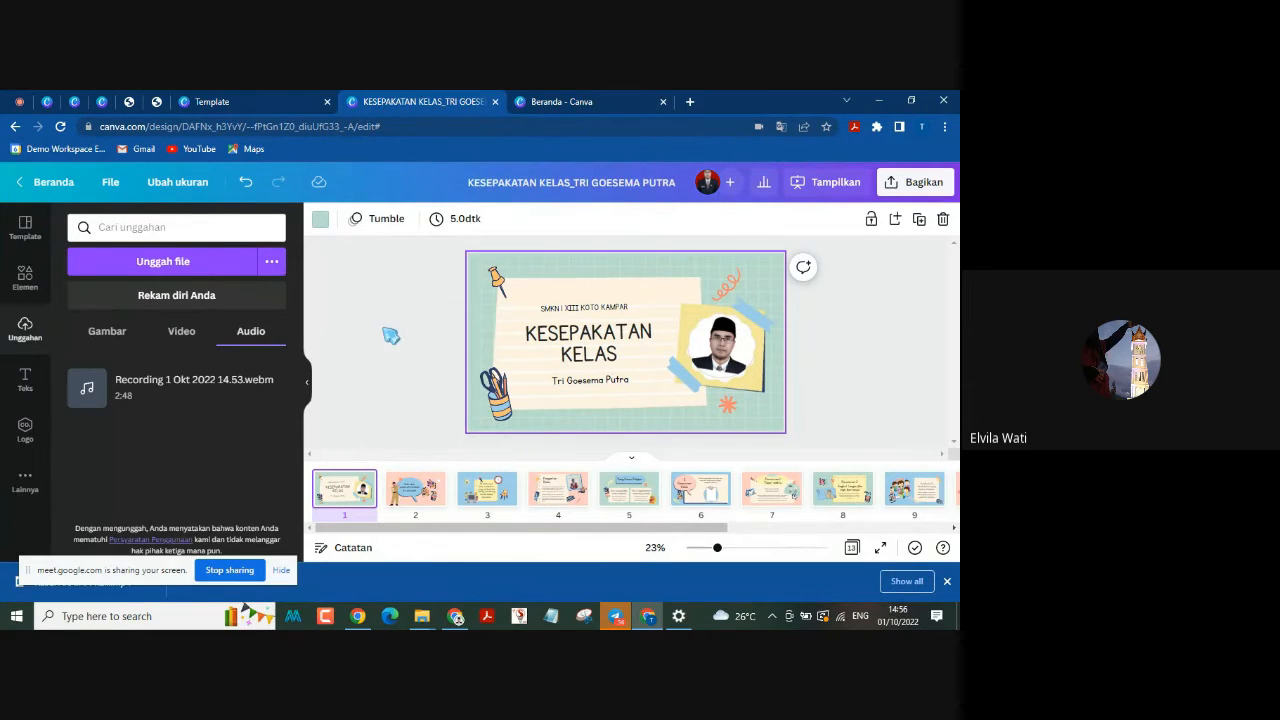
click(308, 392)
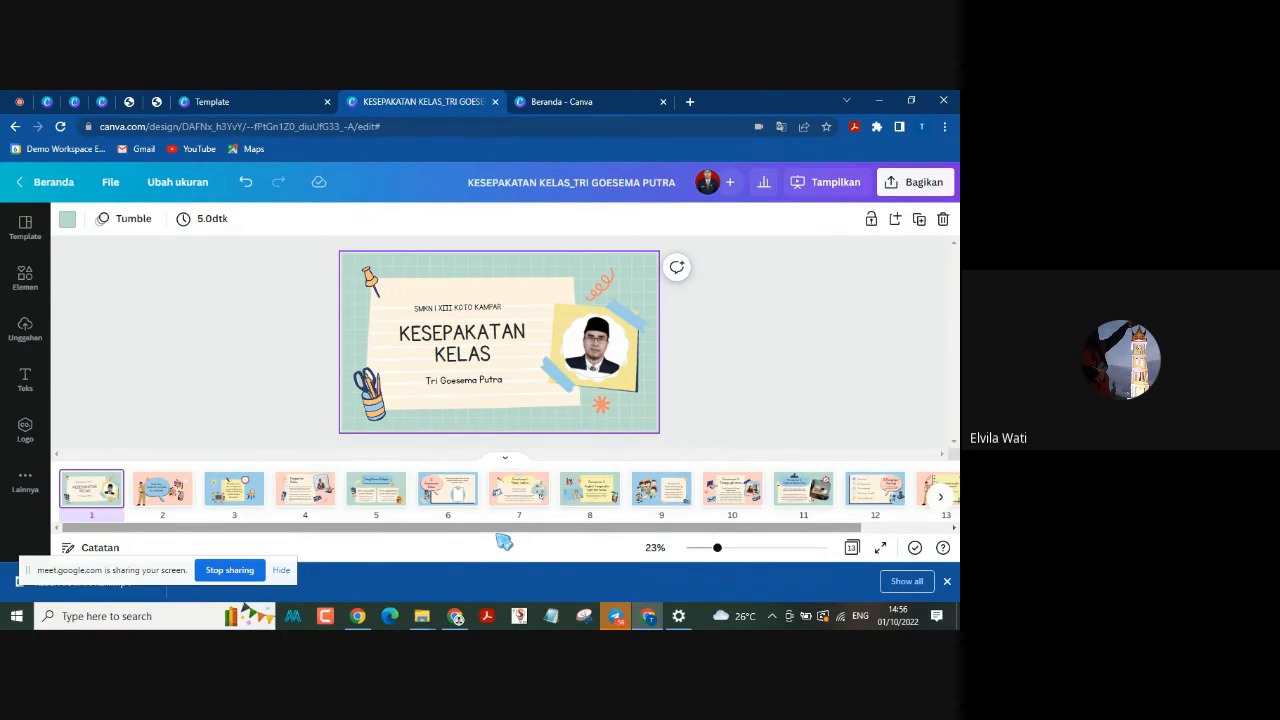
drag(496, 533, 384, 539)
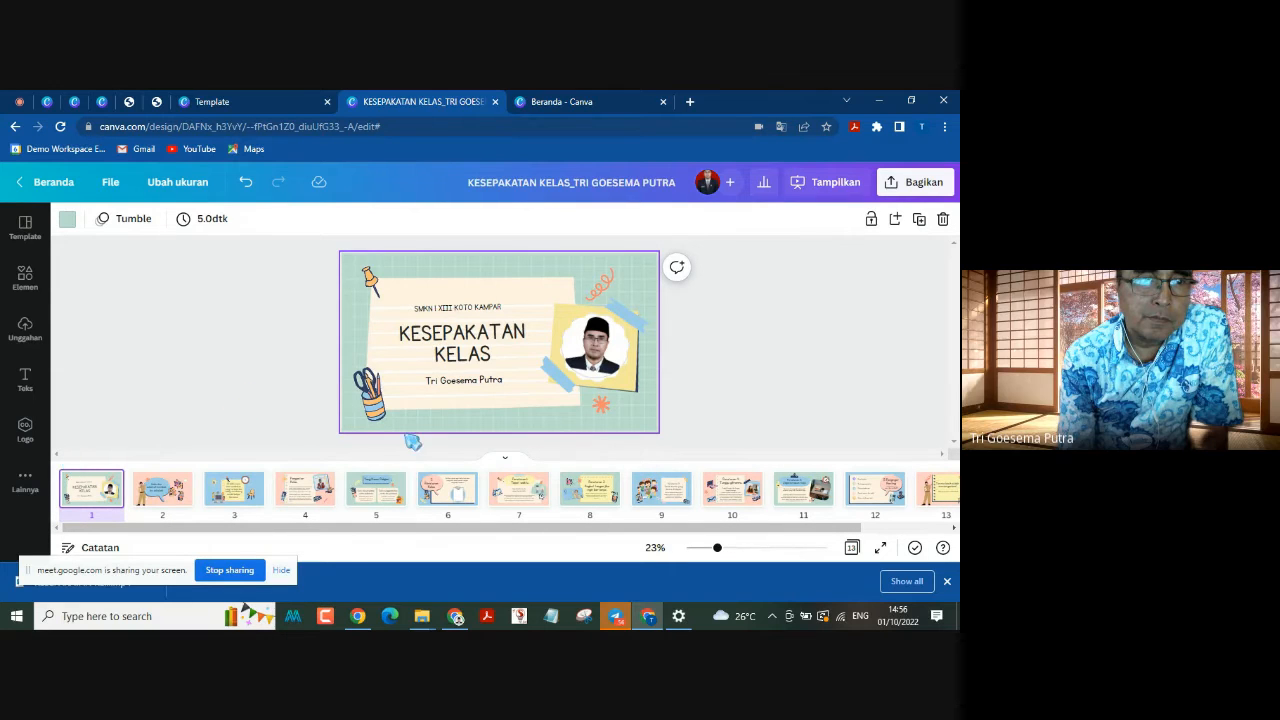
scroll(406, 436, down, 1)
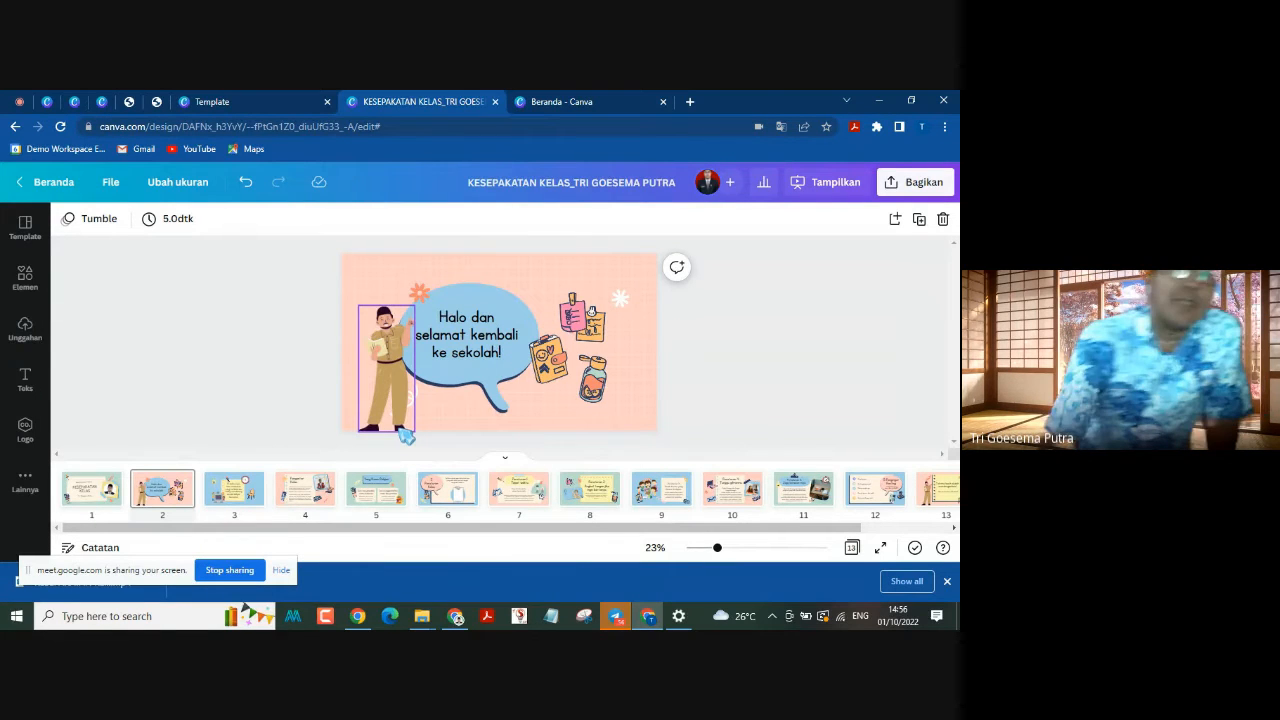
Step: Play the downloaded KESEPAKATAN KELAS (1) MP4 from the Downloads folder in File Explorer, and minimise the folder window
click(423, 617)
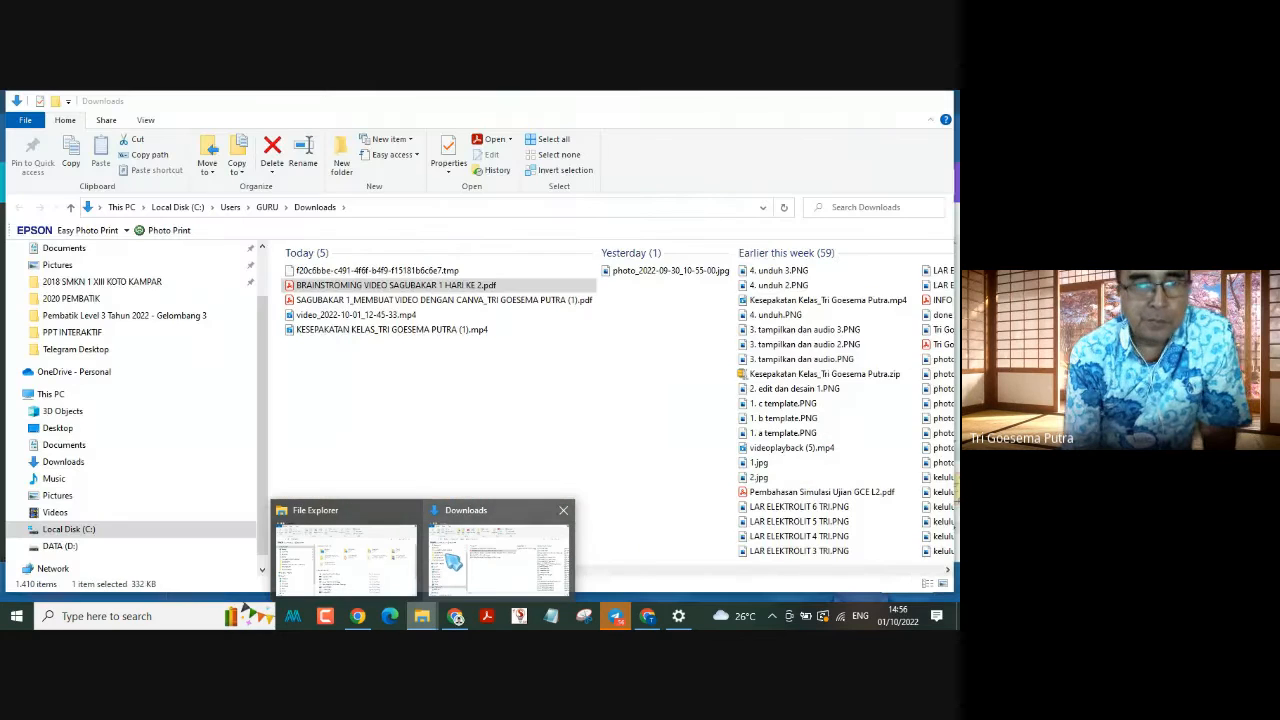
mouse_move(372, 551)
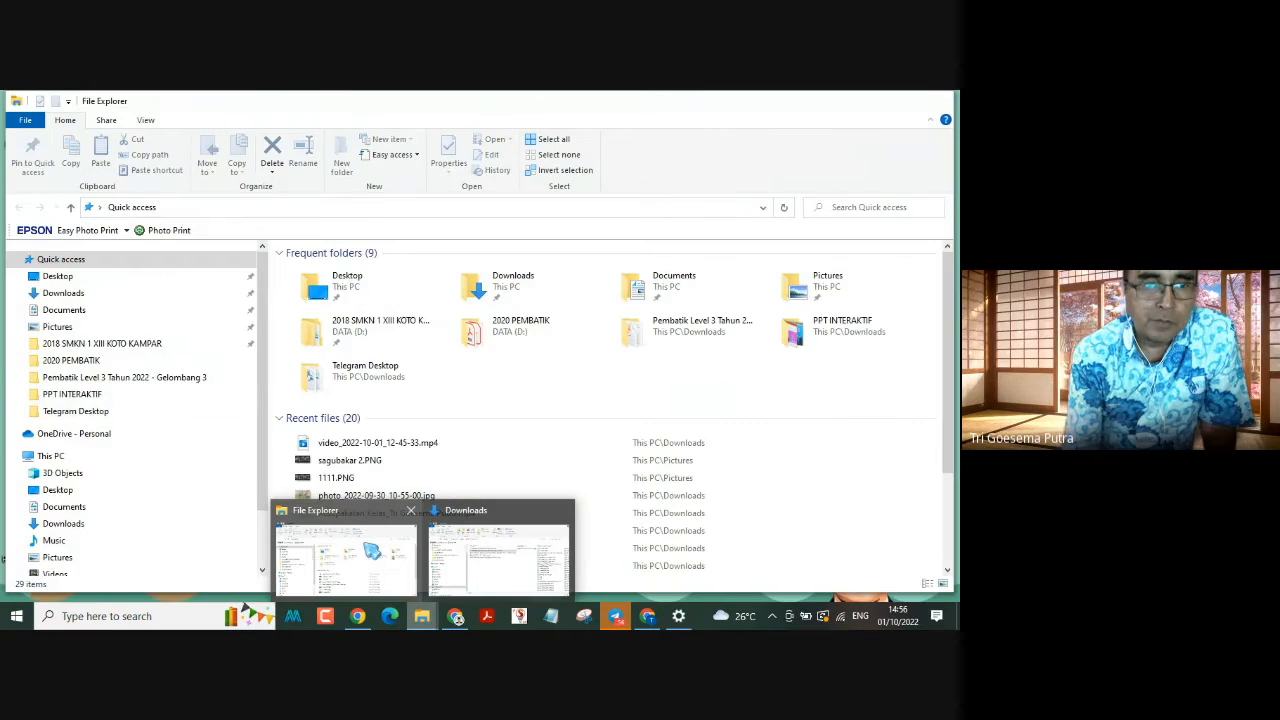
mouse_move(450, 515)
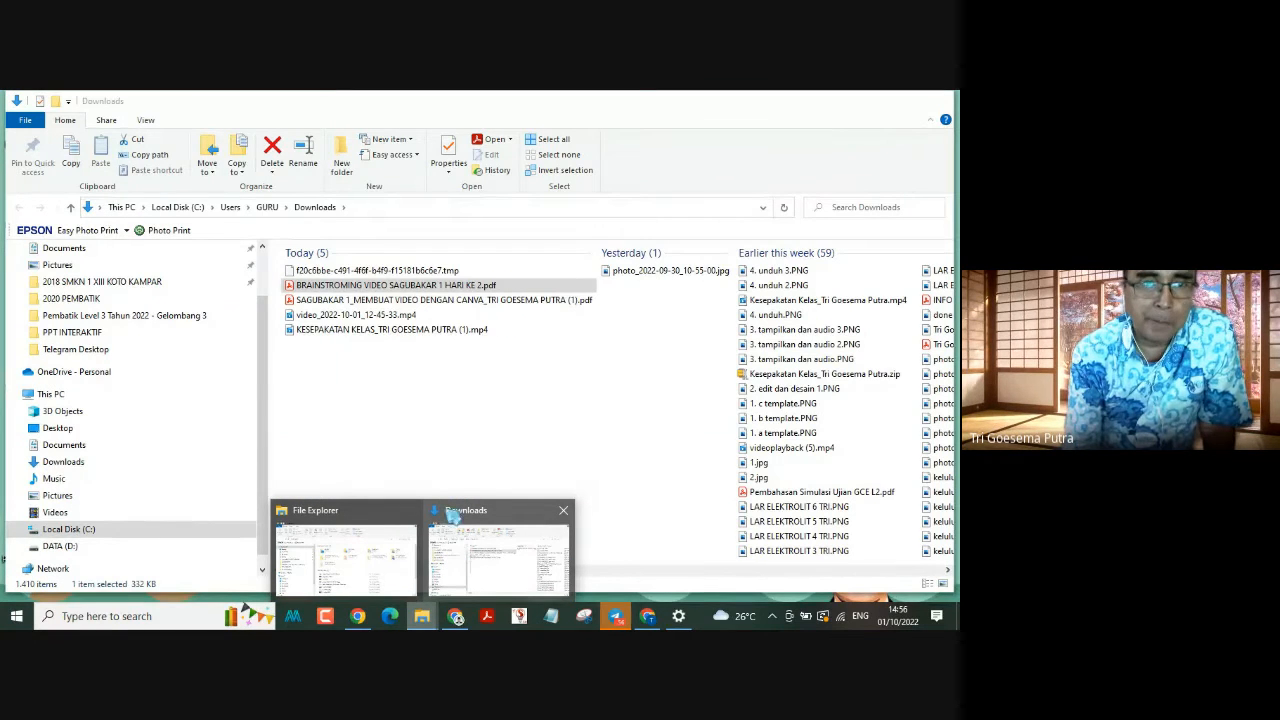
click(446, 555)
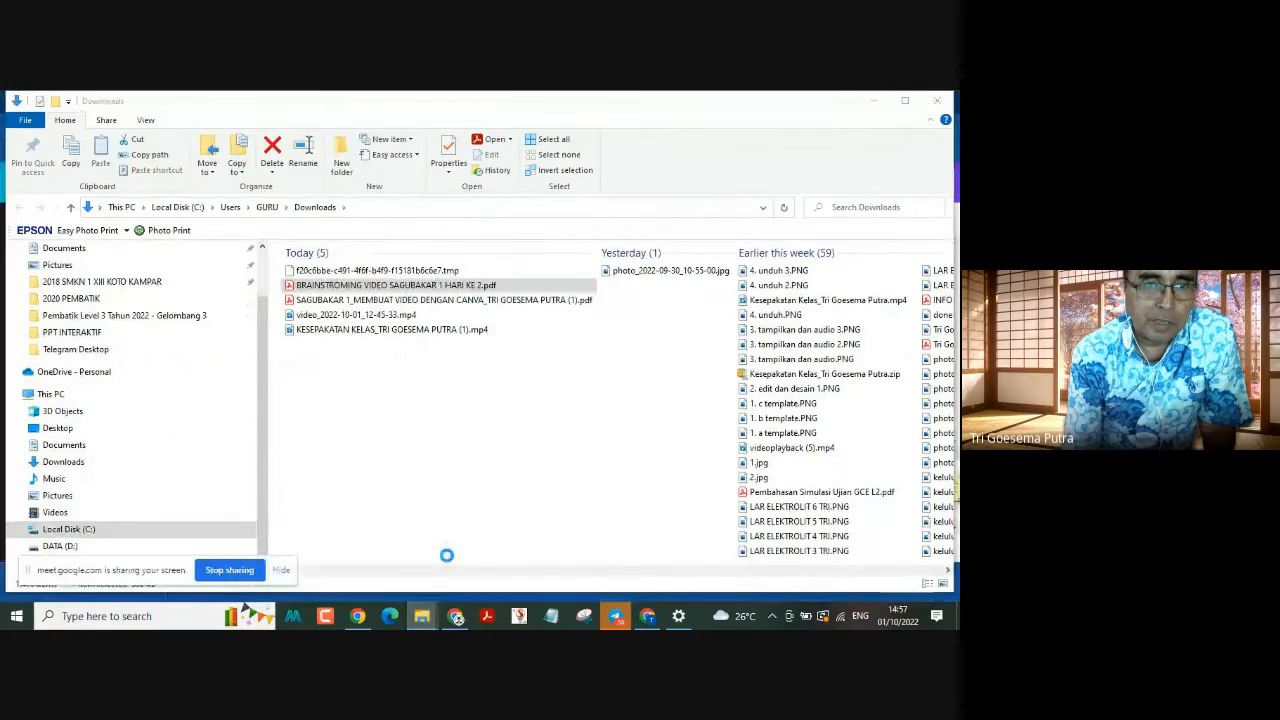
click(415, 333)
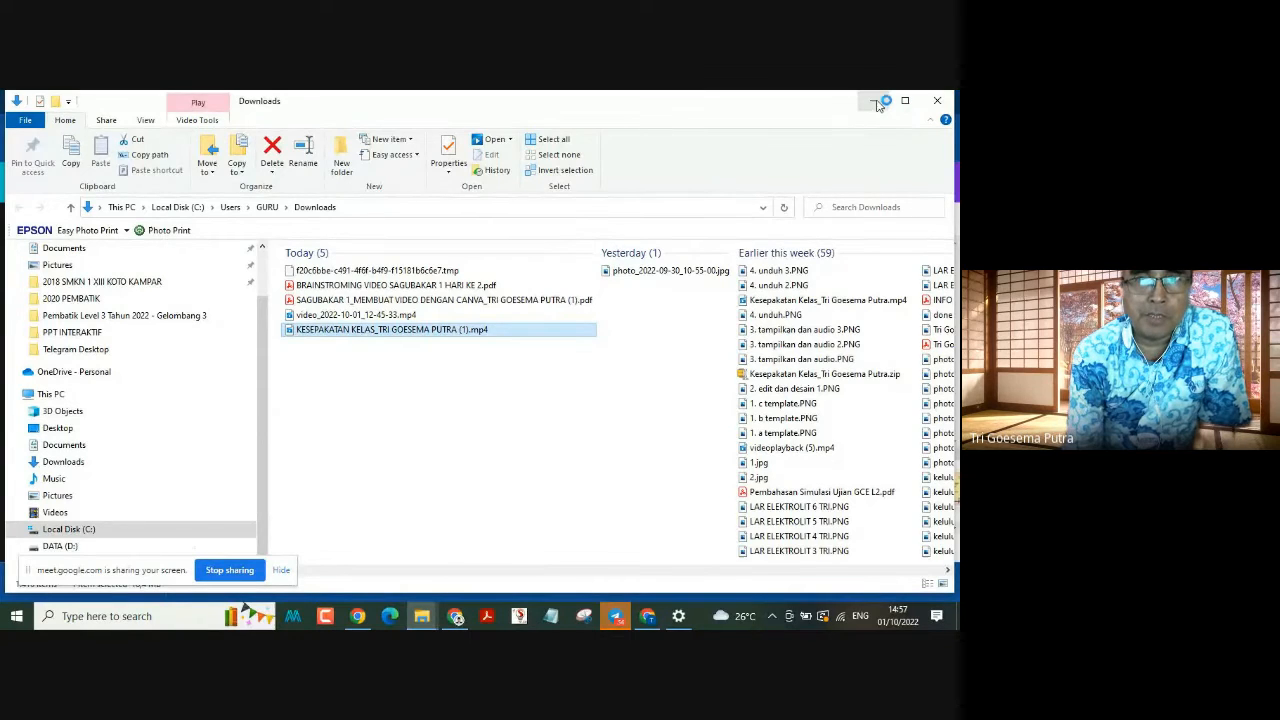
click(876, 102)
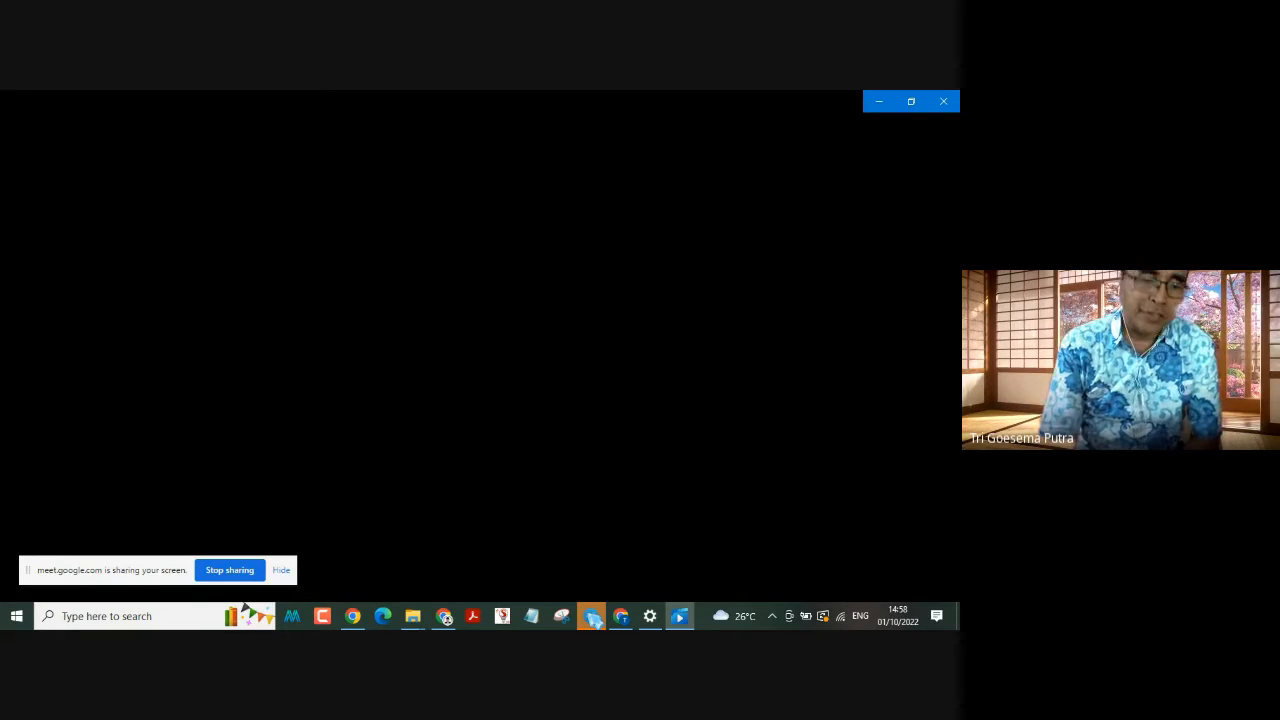
Step: Switch to Telegram to view the IGI DATA channel
mouse_move(593, 618)
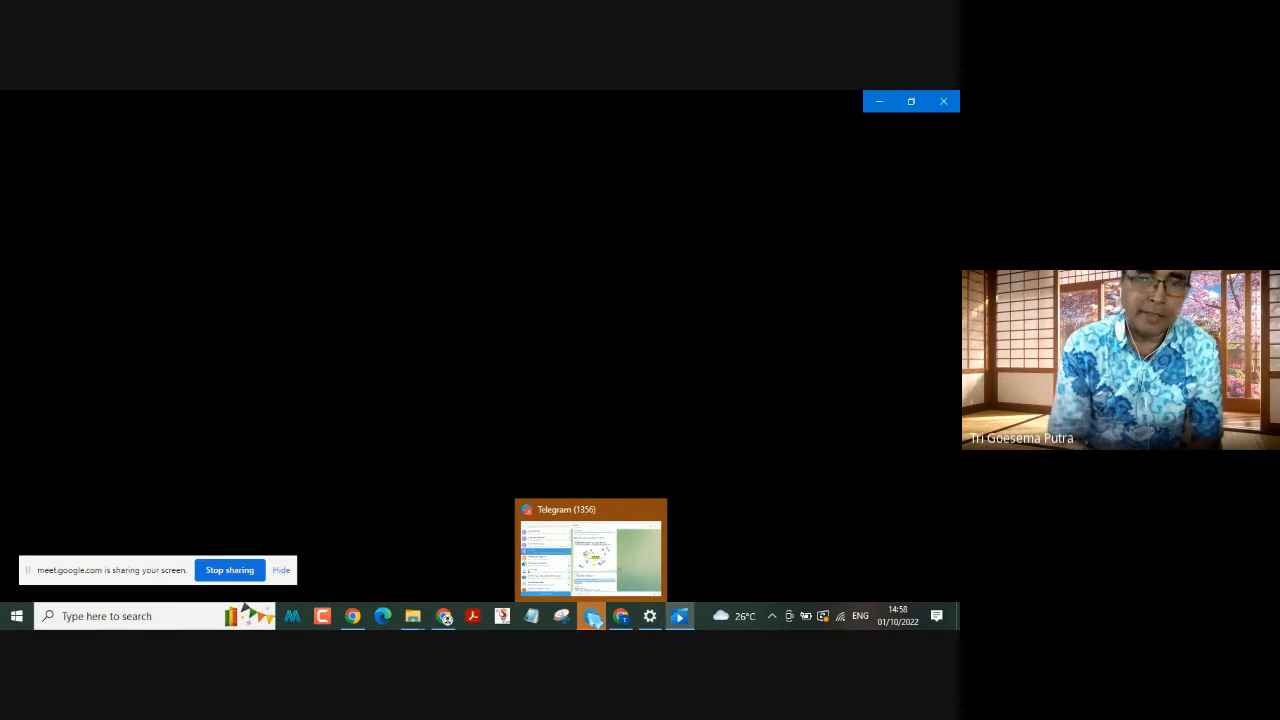
mouse_move(590, 550)
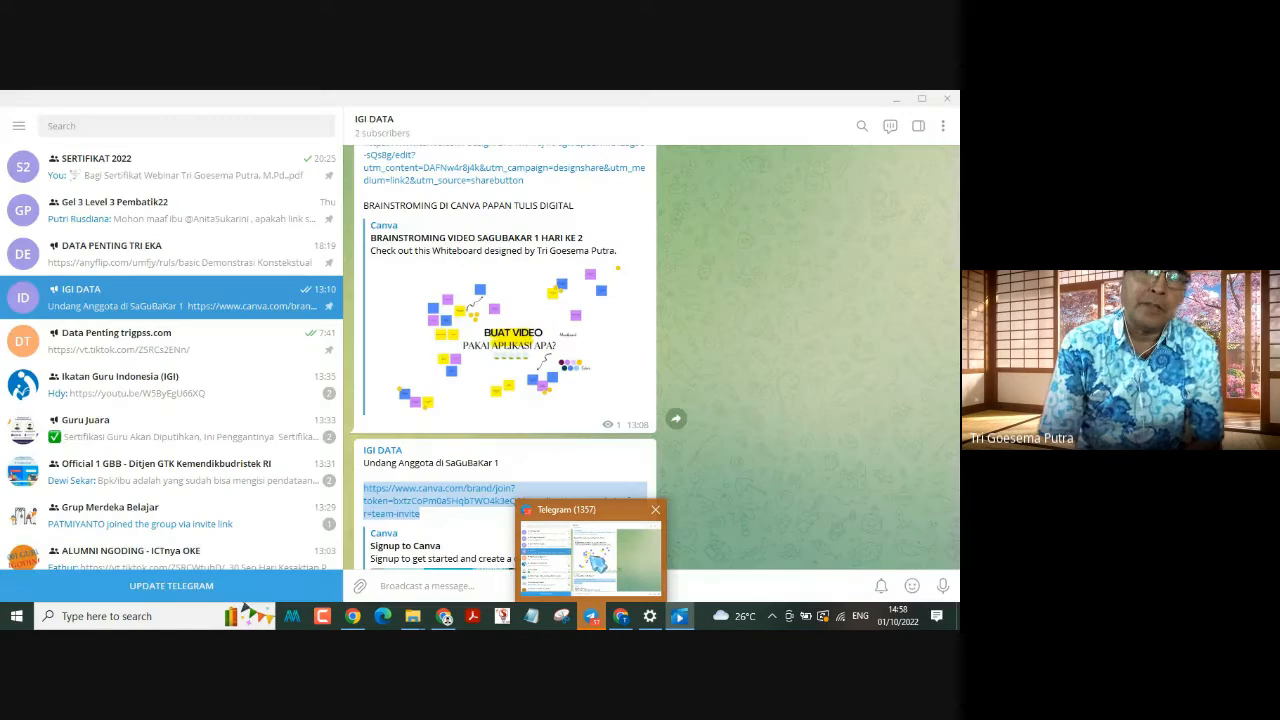
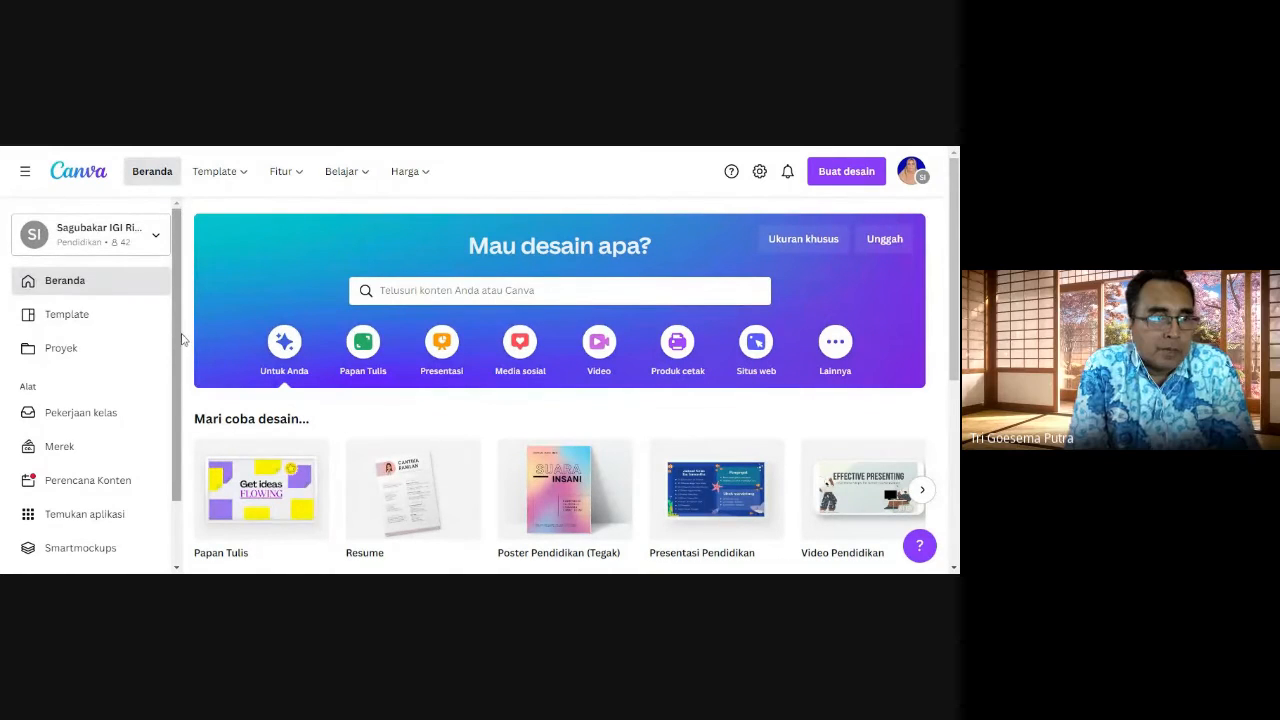
Step: Show the Proyek page, dismiss its filter tip, and revisit it after viewing the Template and Beranda pages
click(62, 348)
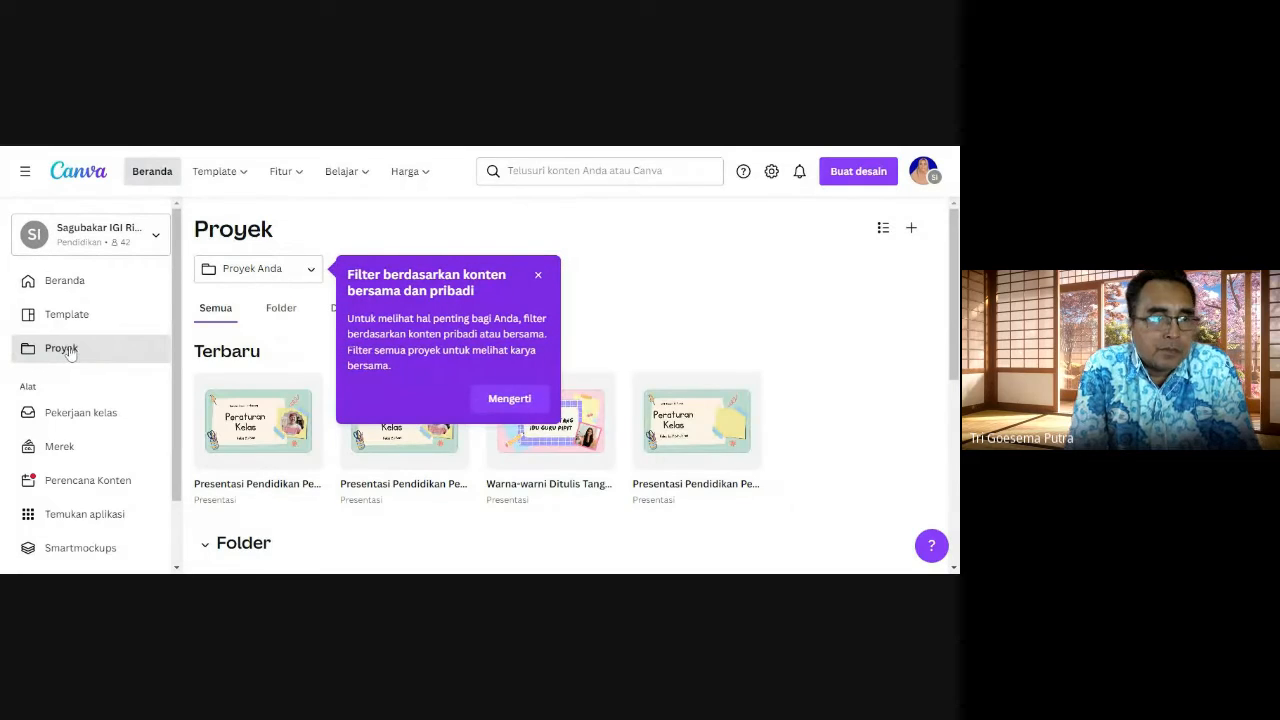
click(518, 400)
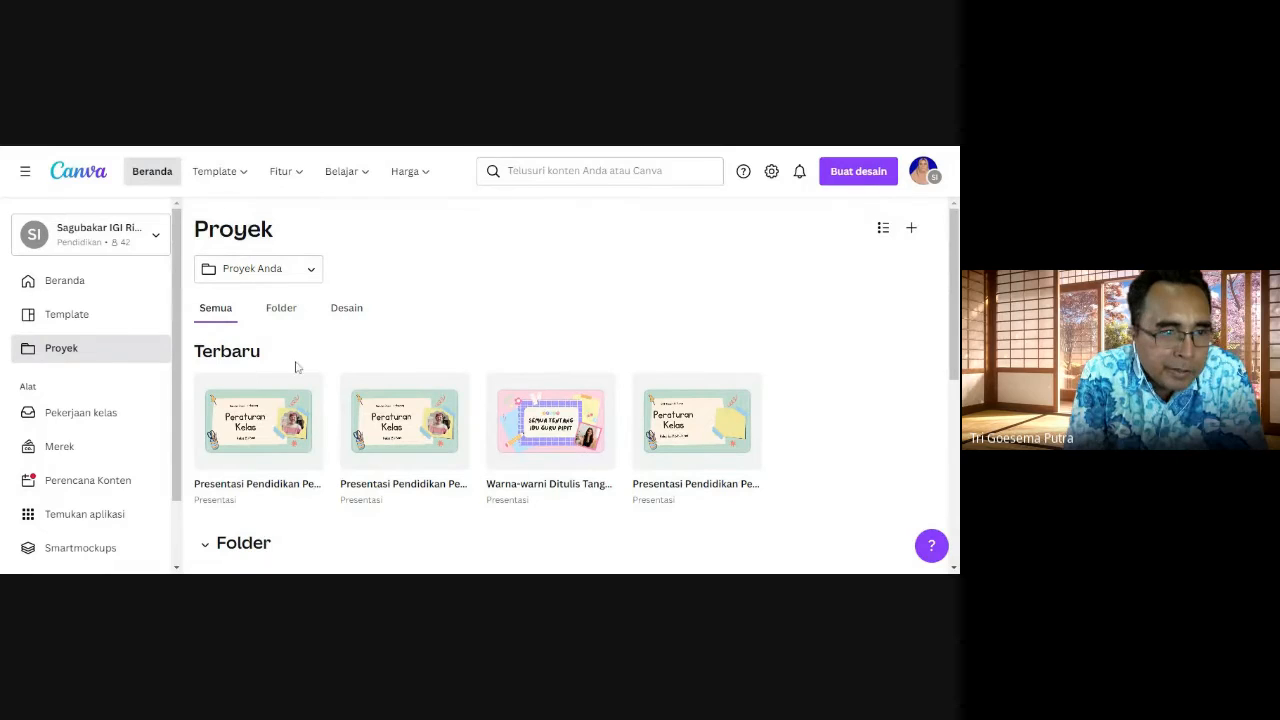
click(98, 320)
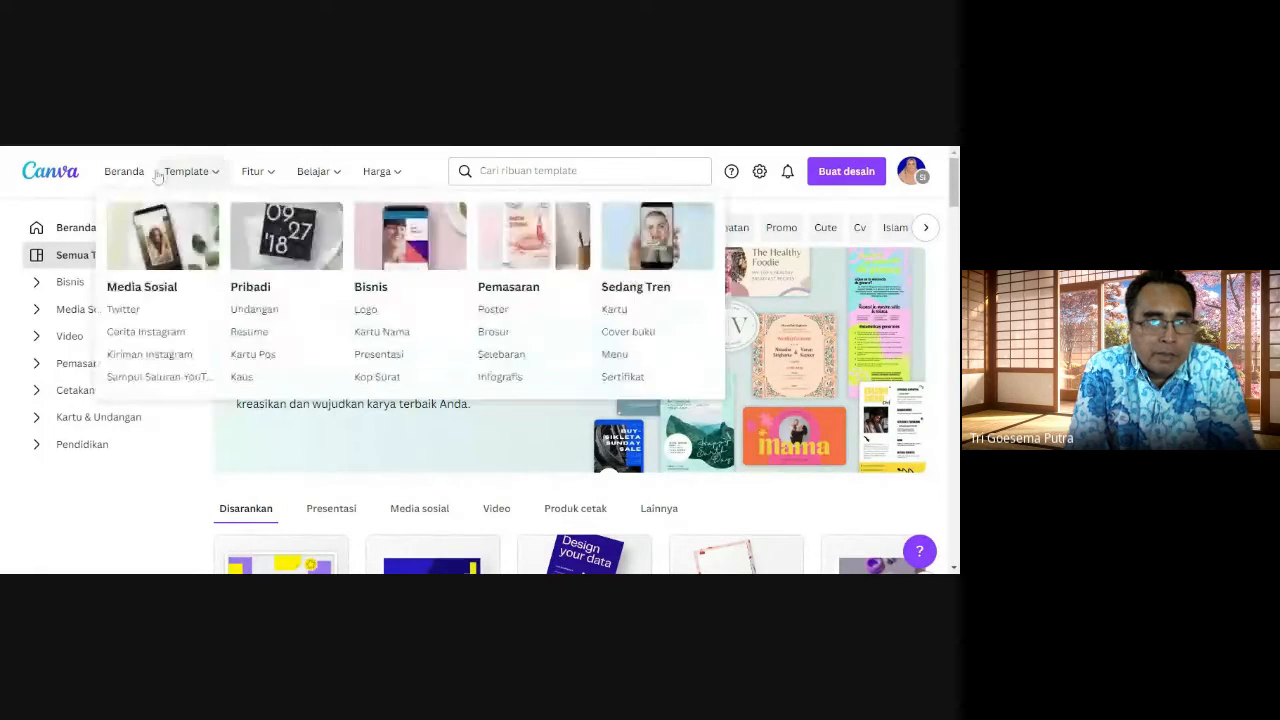
click(75, 228)
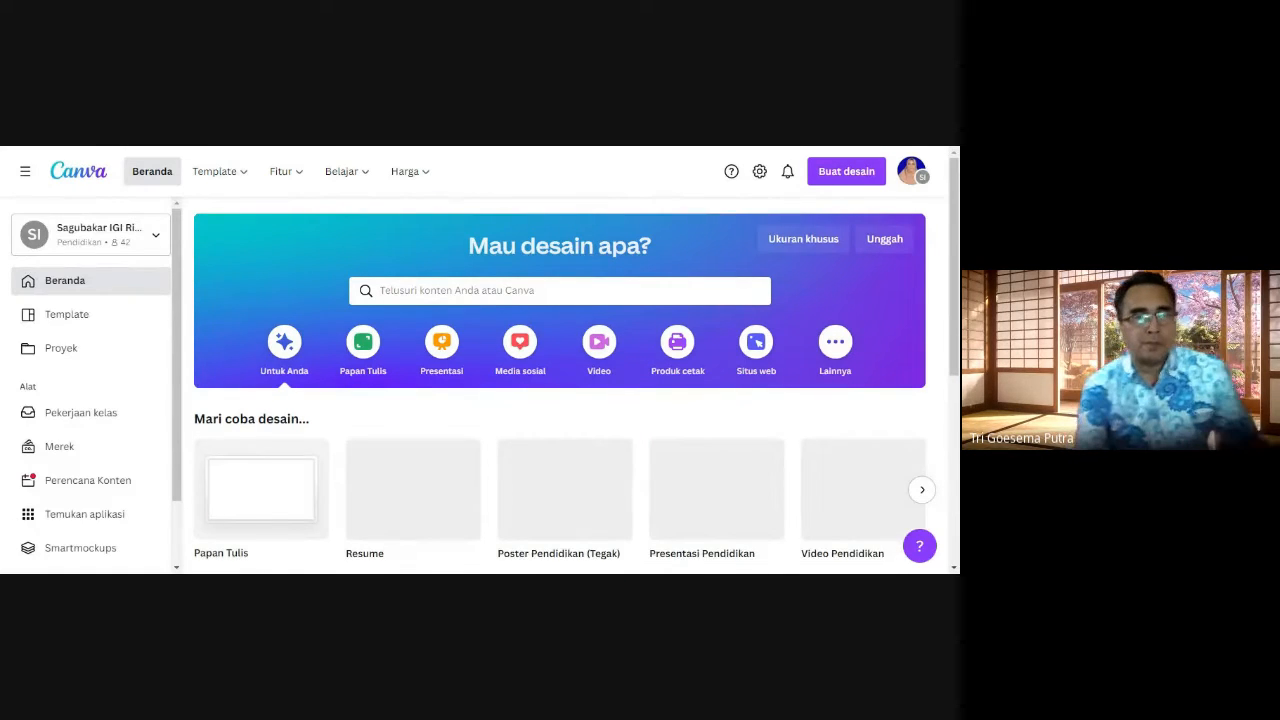
click(62, 349)
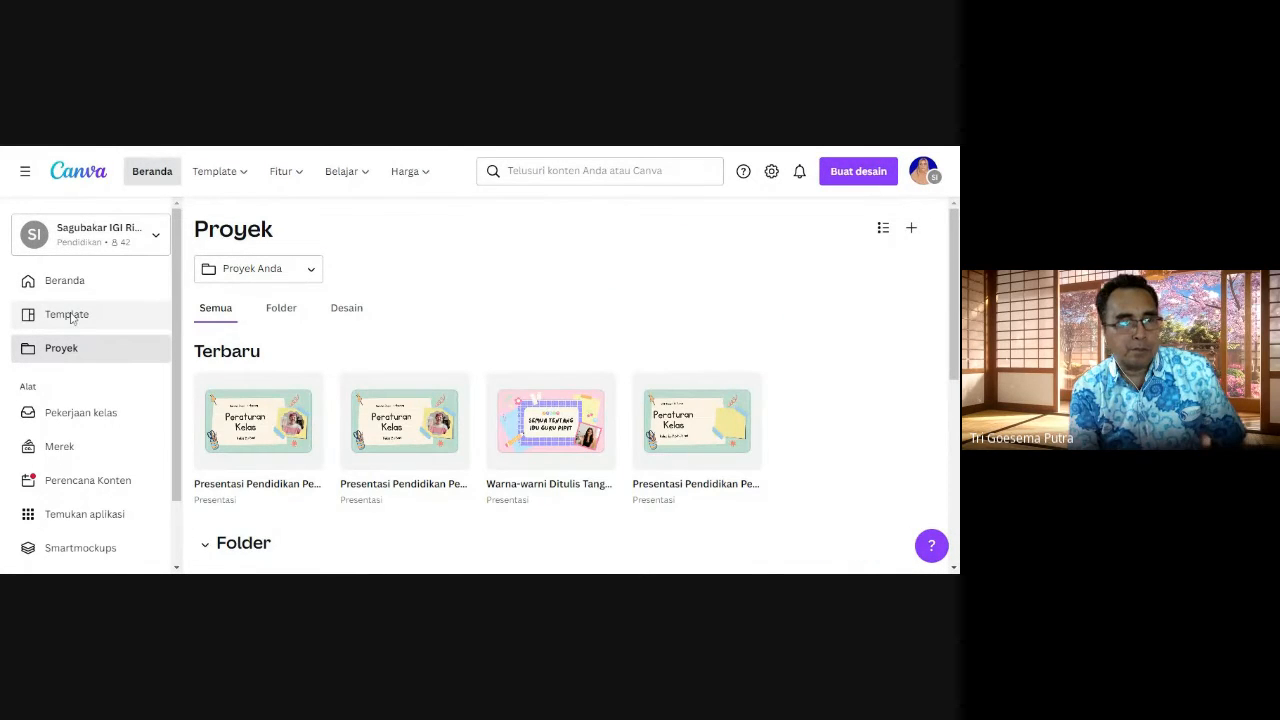
Step: Open the Presentasi Pendidikan templates within the Pendidikan template category
click(67, 315)
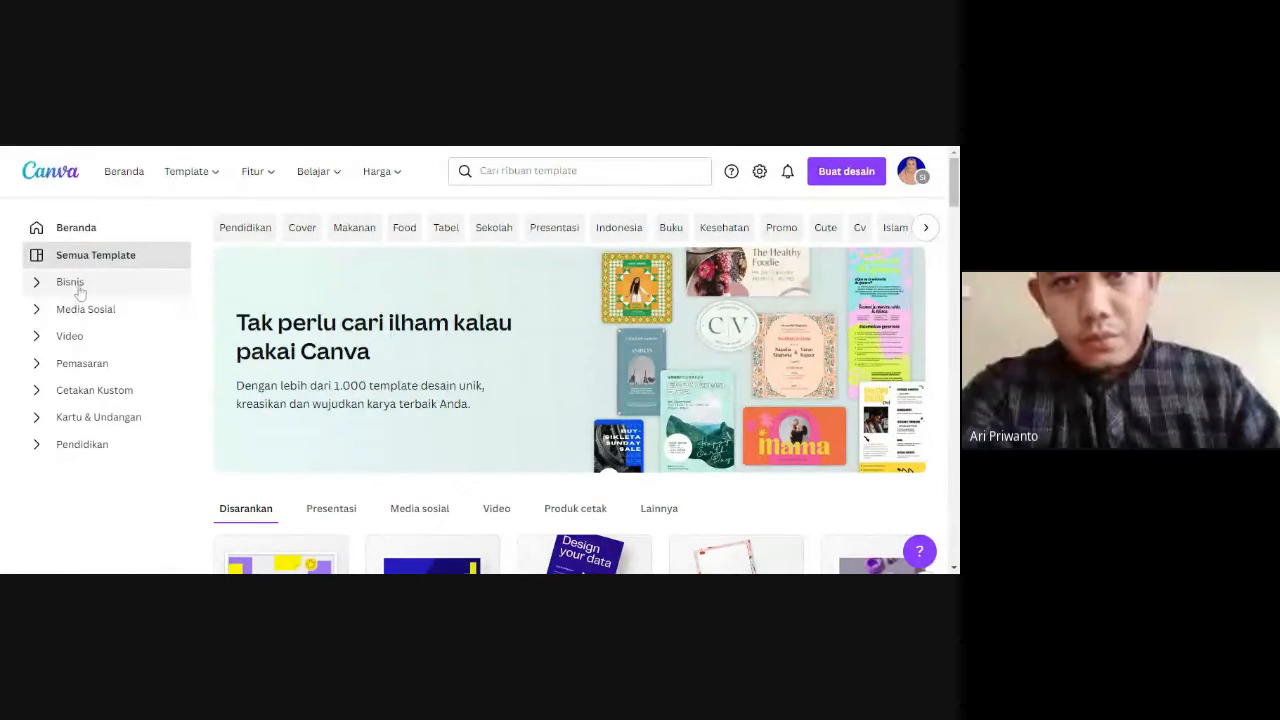
click(115, 449)
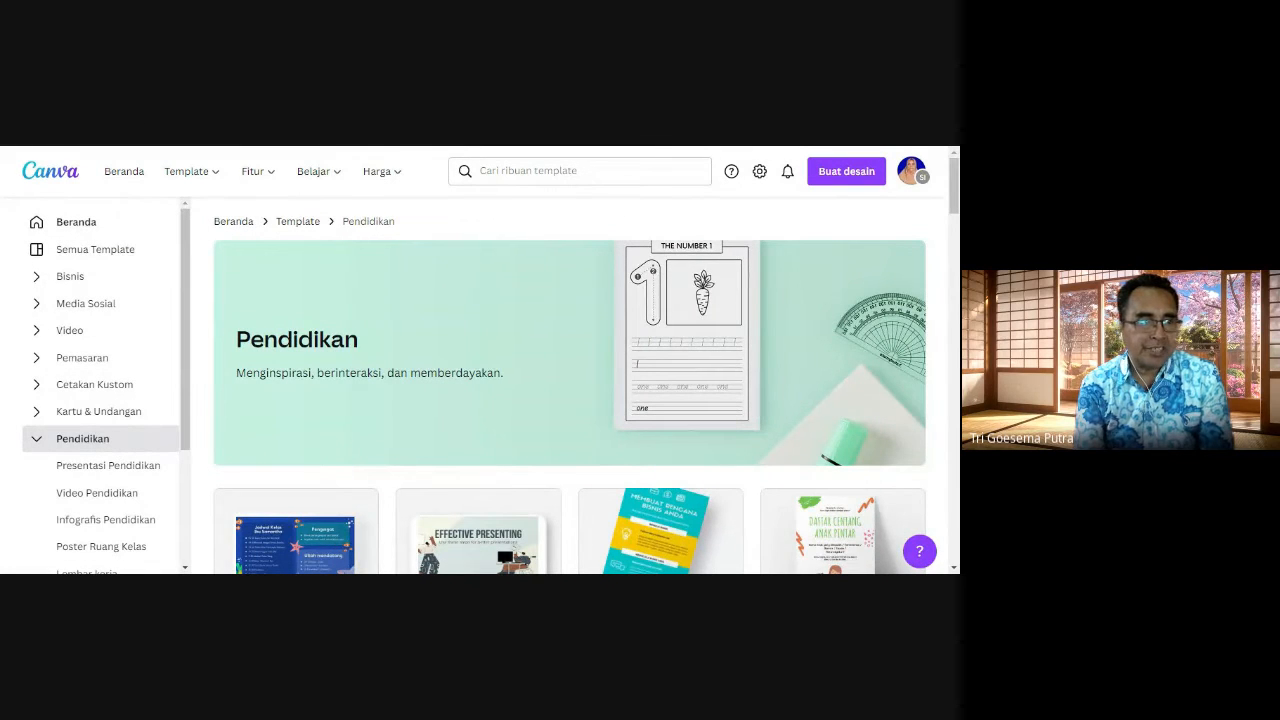
click(133, 466)
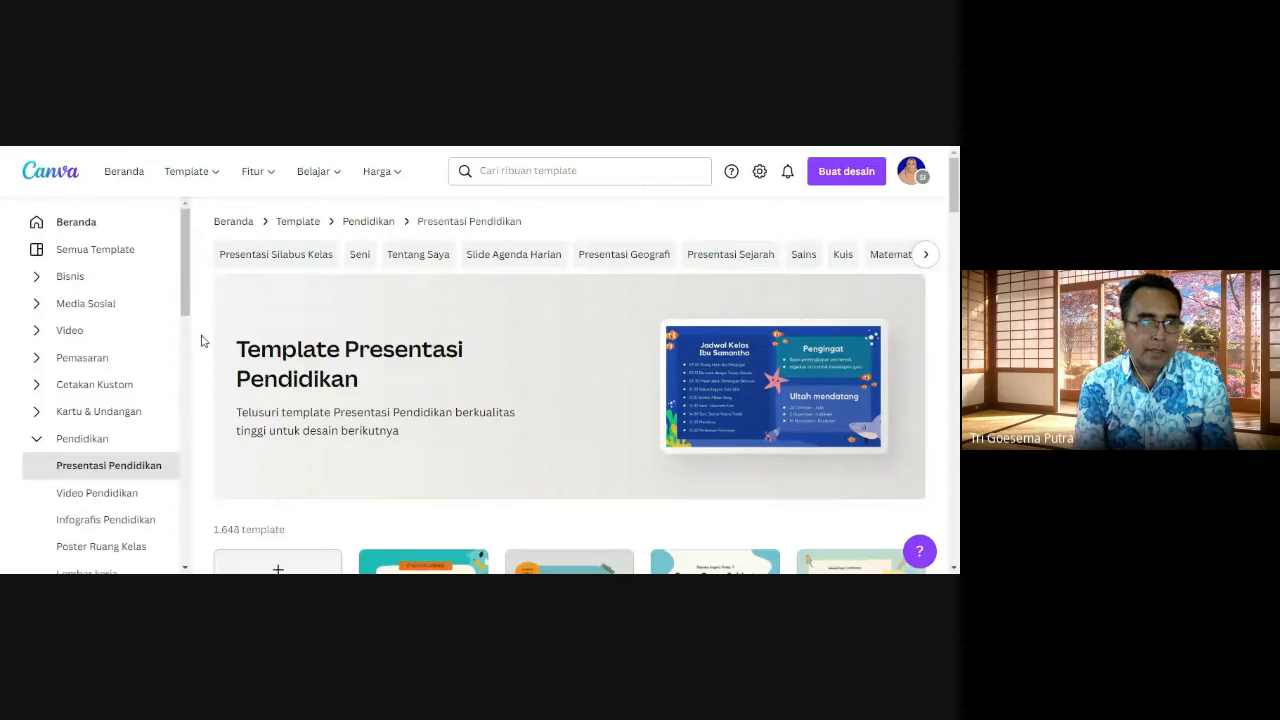
Step: Choose the "Peta dan Globe" template, Presentasi Pendidikan Kisi dan Garis Keterampilan Peta, and start customising it
drag(957, 193, 956, 229)
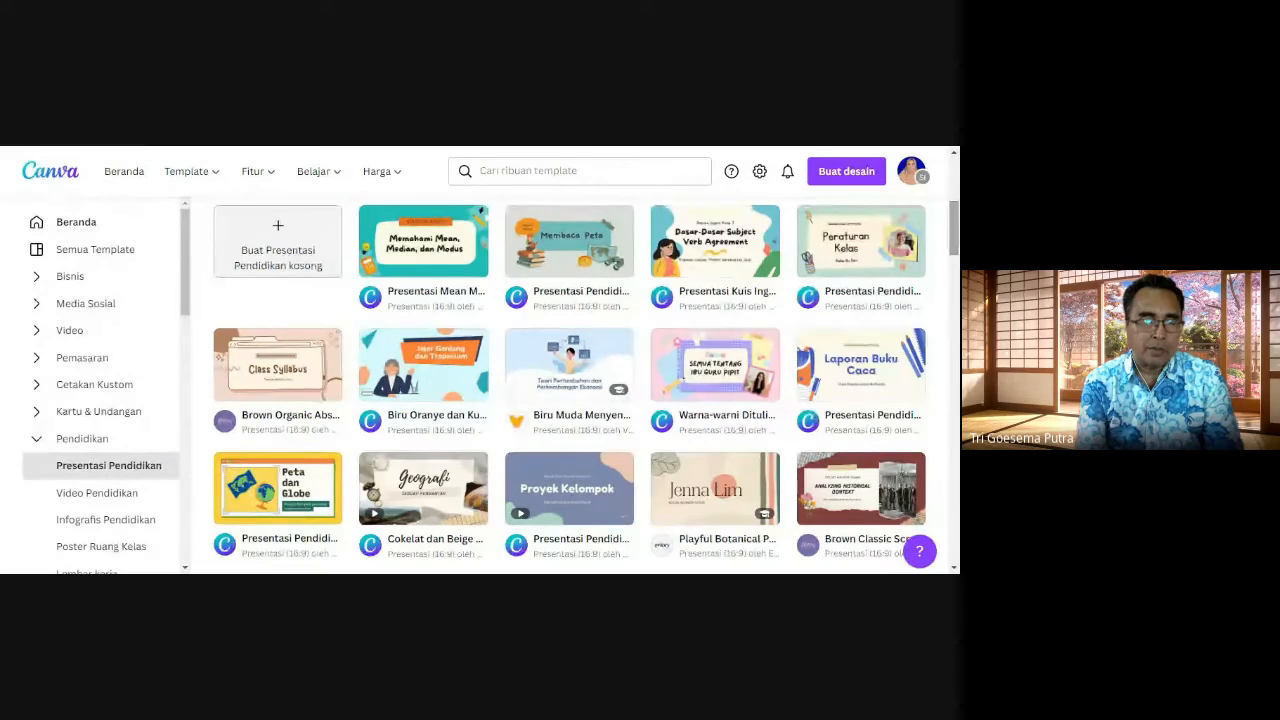
click(285, 488)
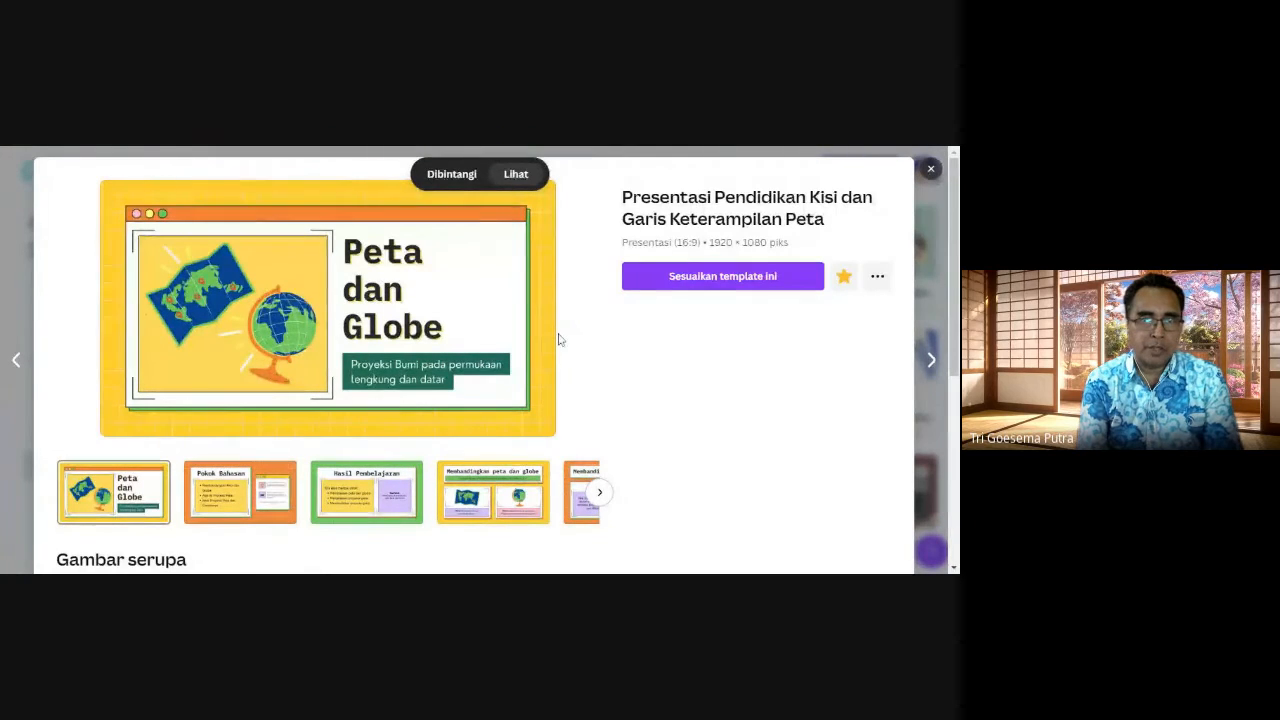
click(707, 279)
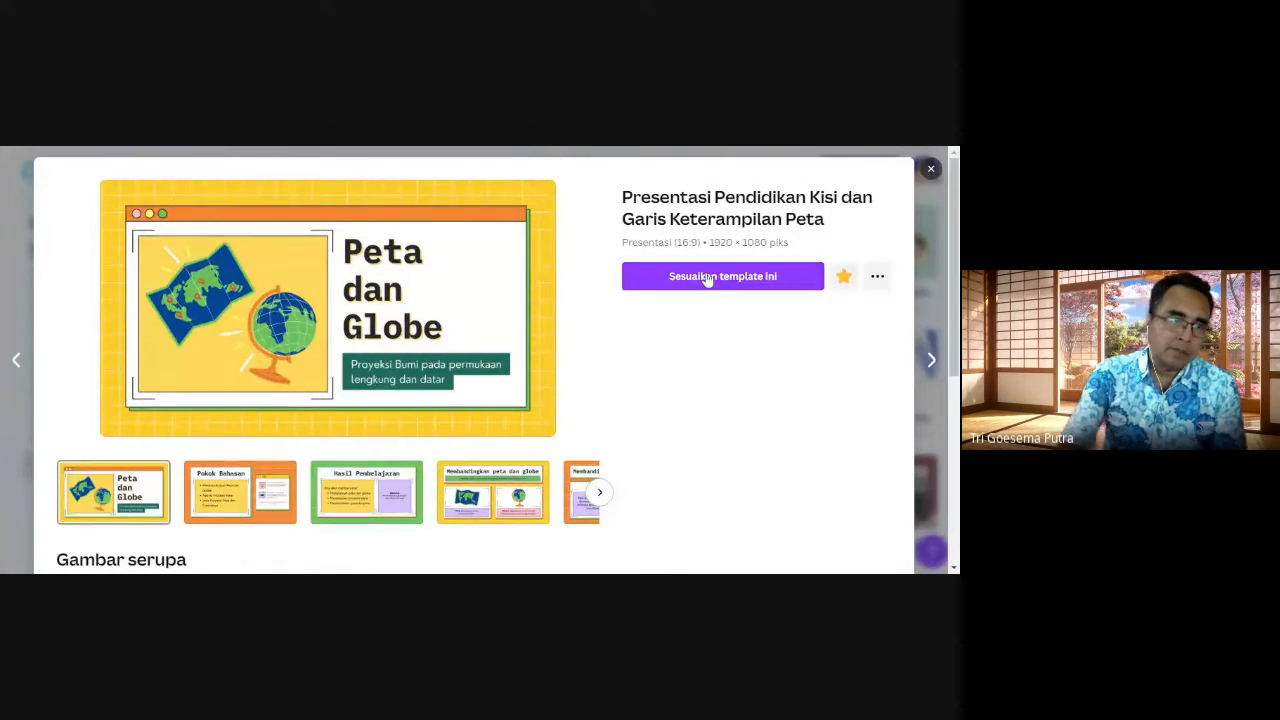
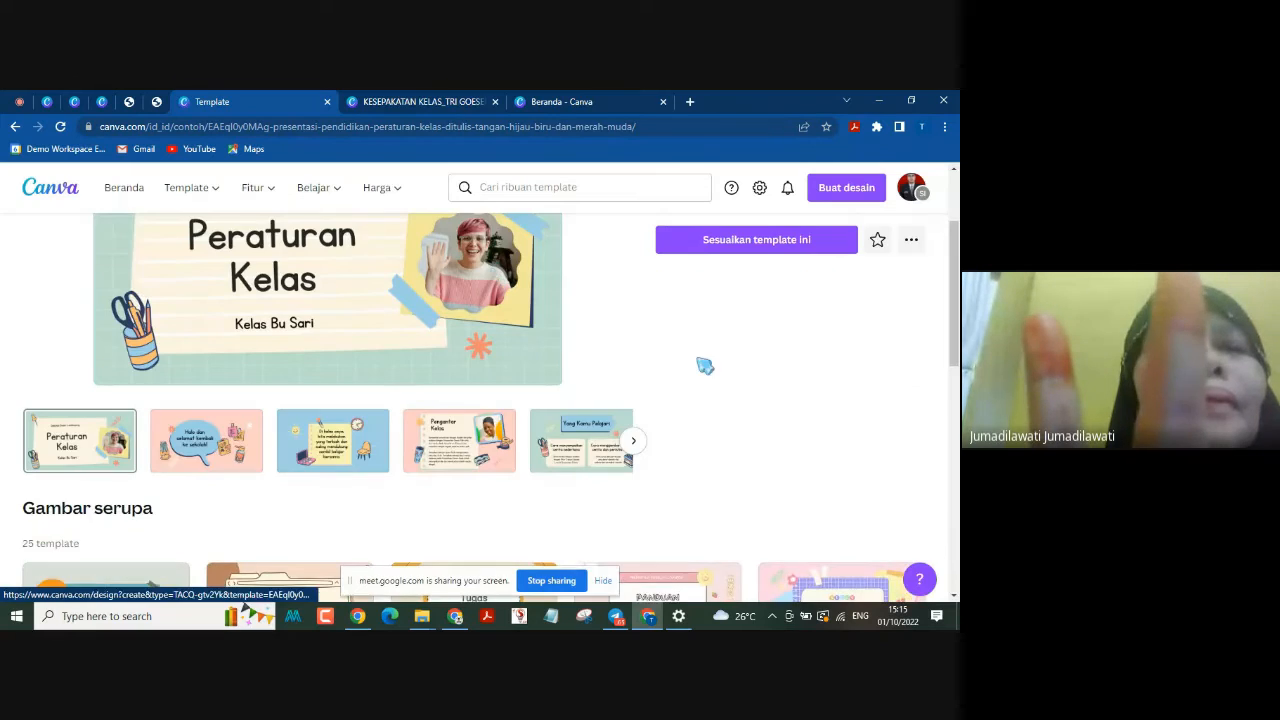
Step: Return to the Beranda page from the Peraturan Kelas template and open the Template page
scroll(706, 366, up, 2)
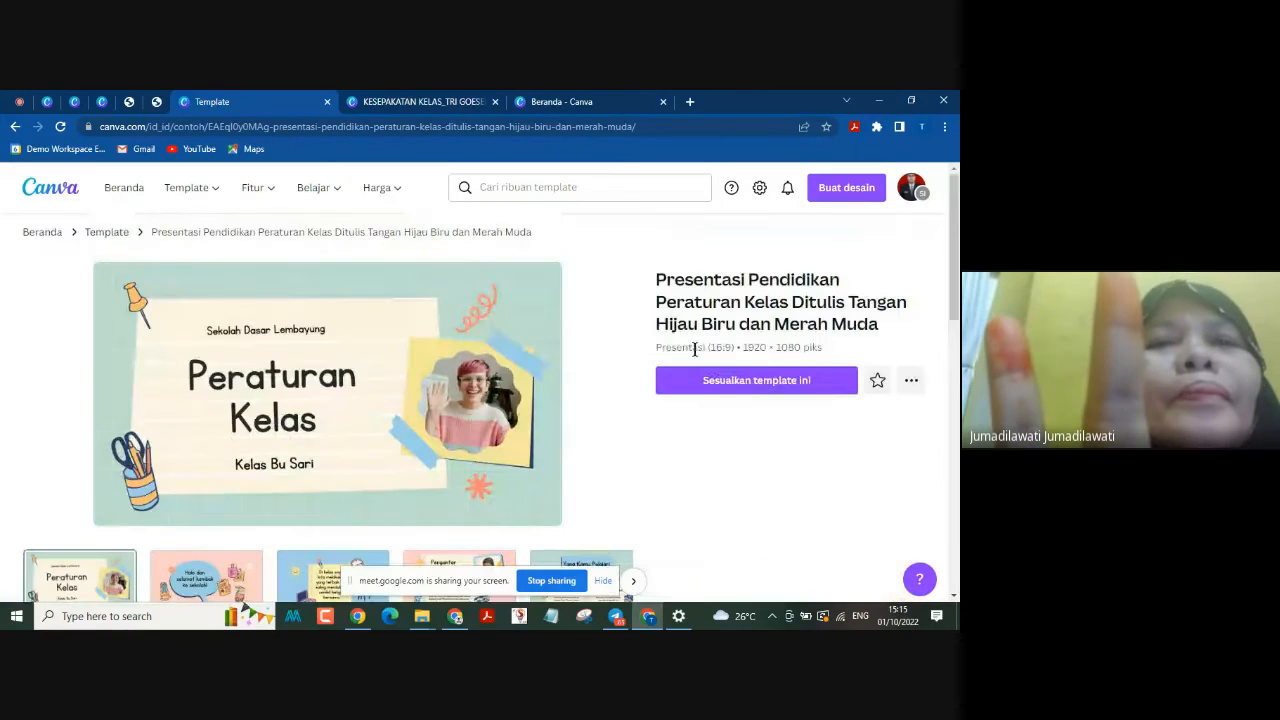
click(38, 233)
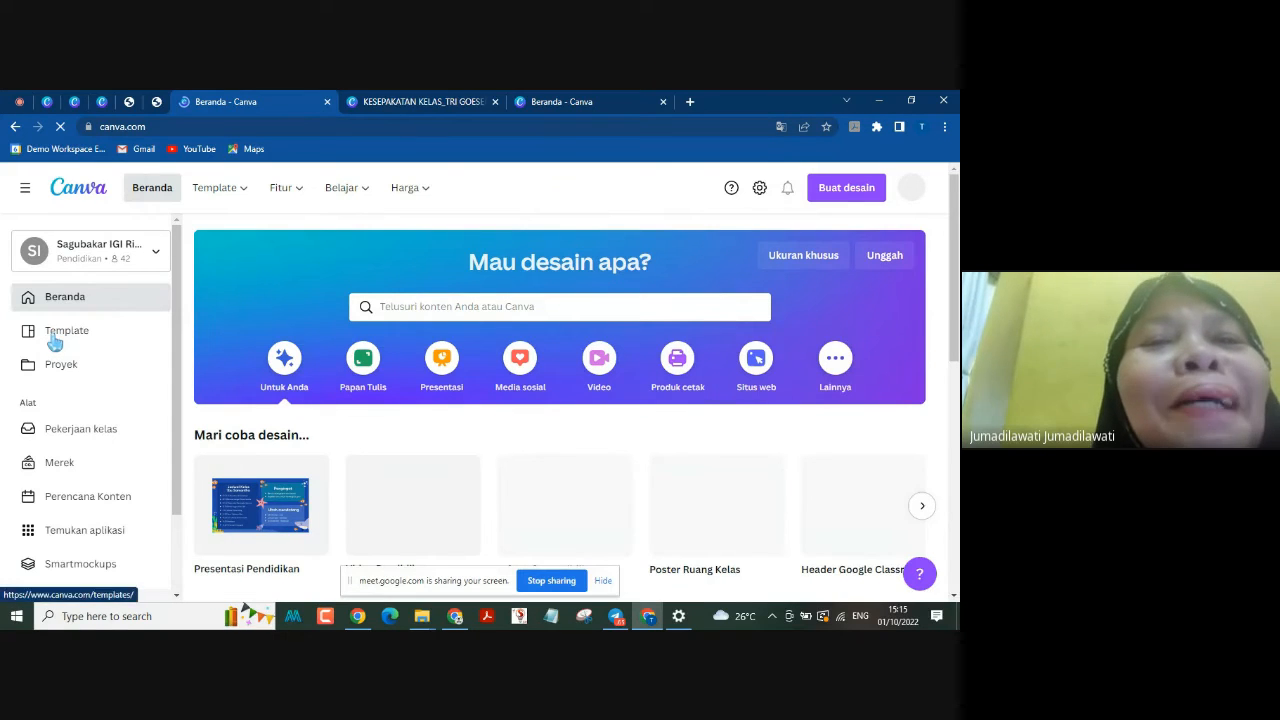
click(55, 340)
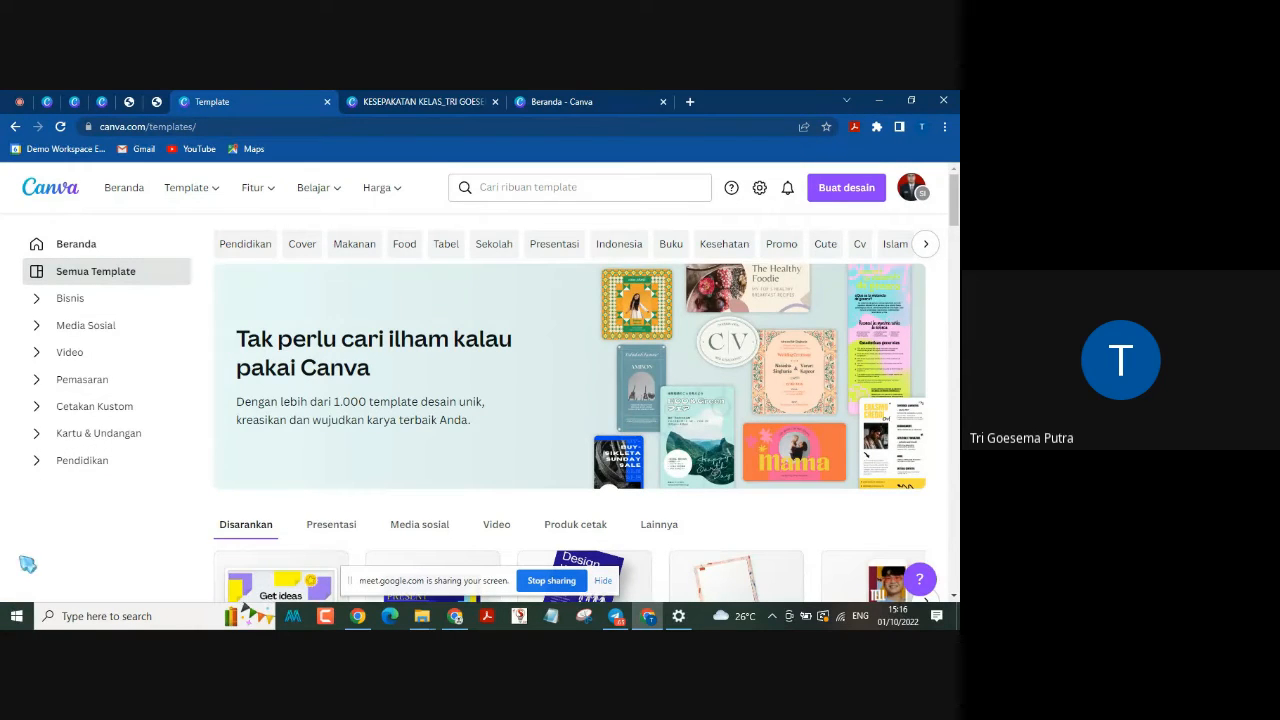
Step: Open the Pendidikan template category, look over its subcategories, and show the Presentasi Pendidikan templates
click(71, 466)
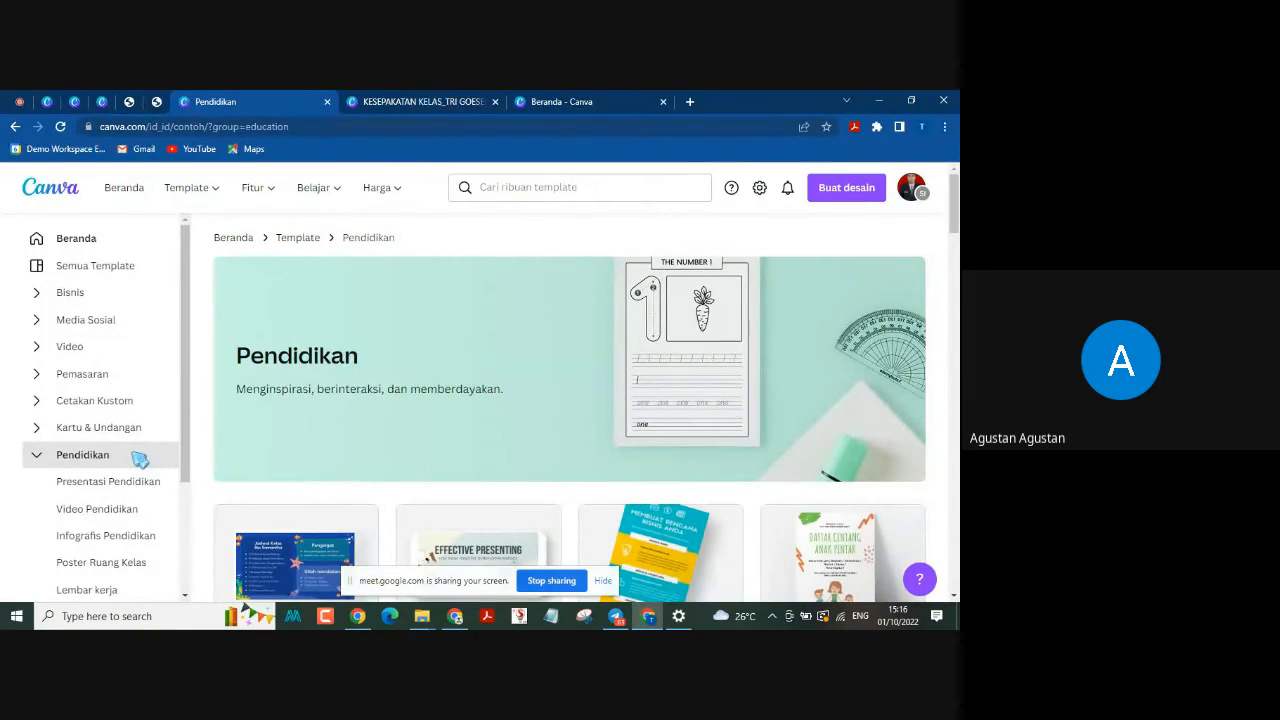
scroll(150, 452, down, 2)
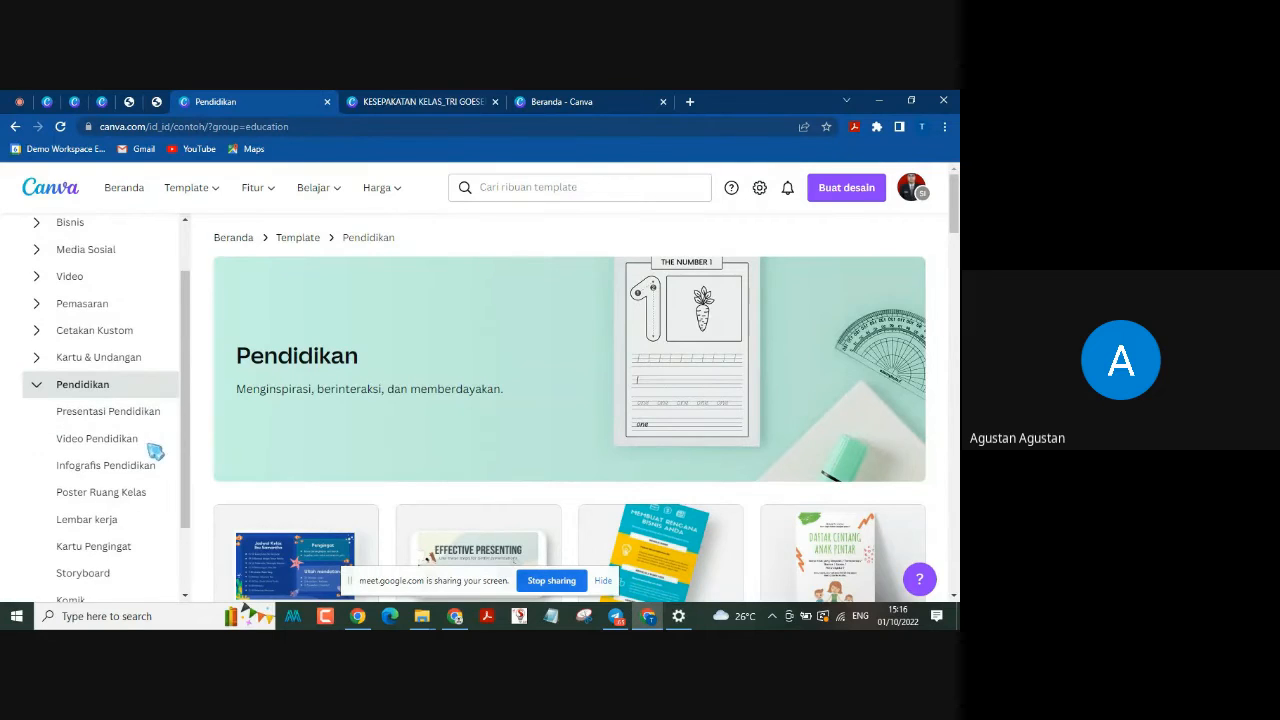
scroll(140, 434, down, 3)
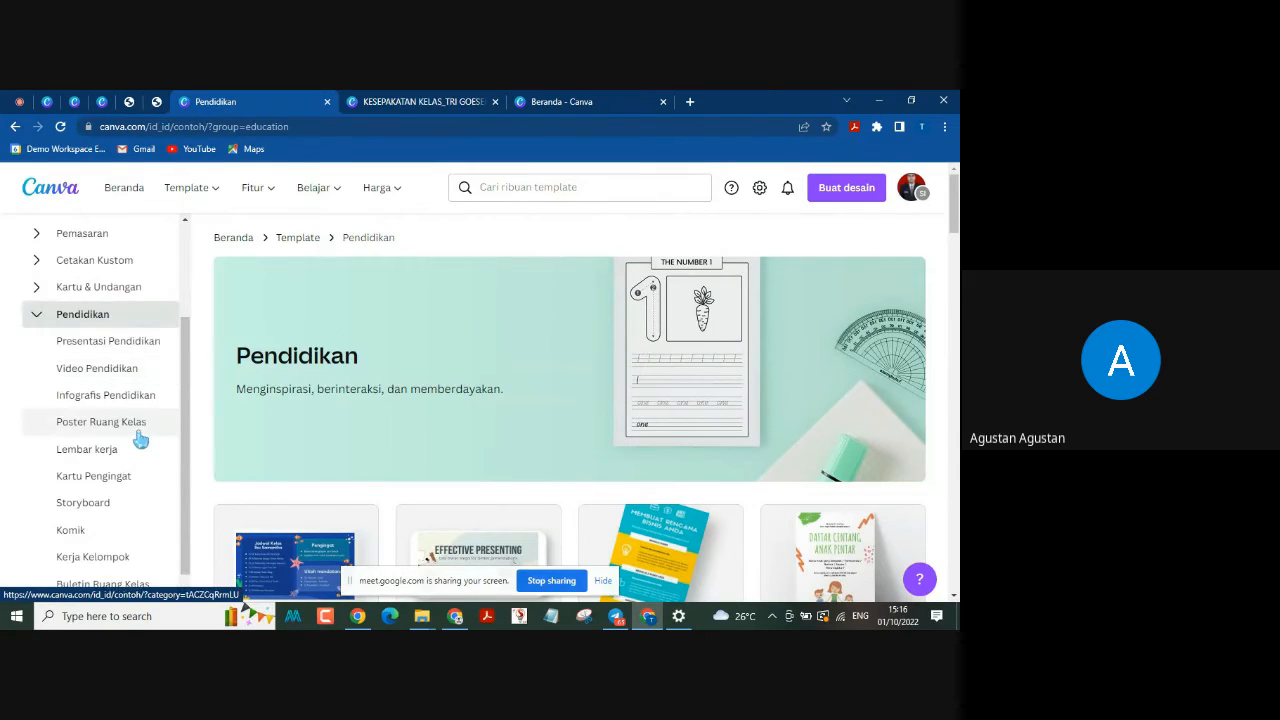
scroll(140, 440, up, 2)
scroll(140, 440, up, 1)
scroll(142, 442, down, 3)
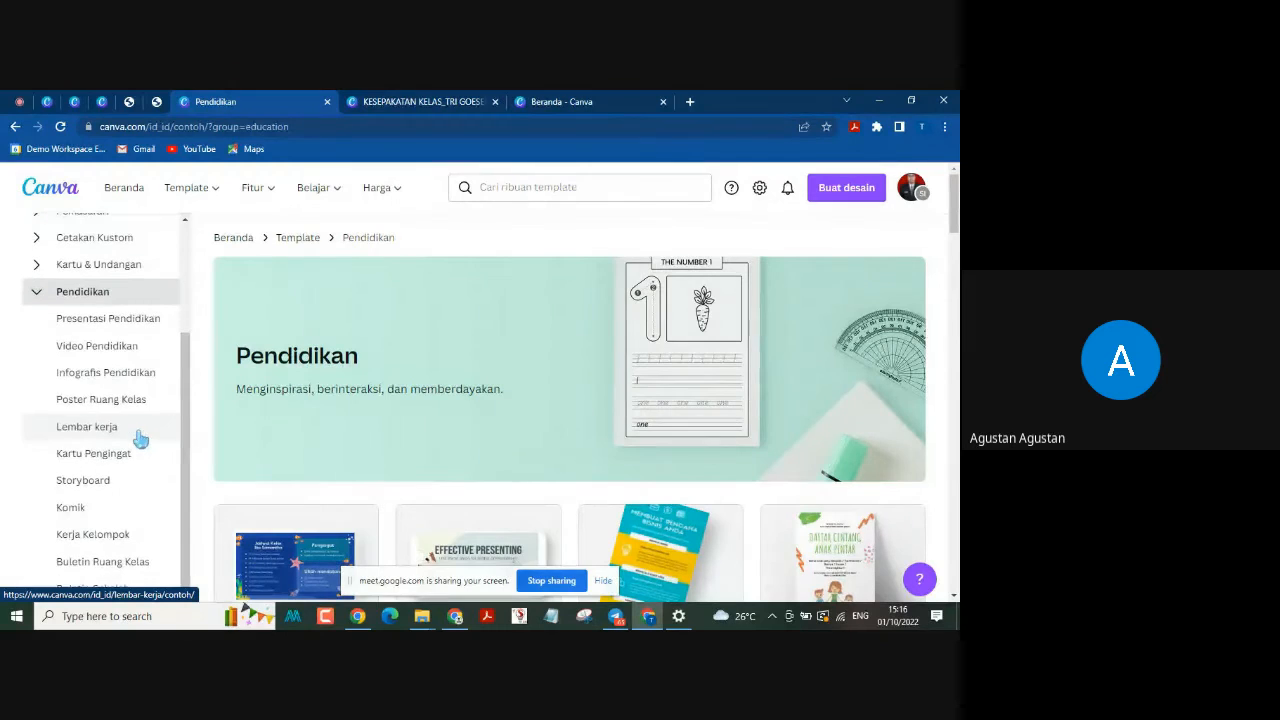
click(124, 329)
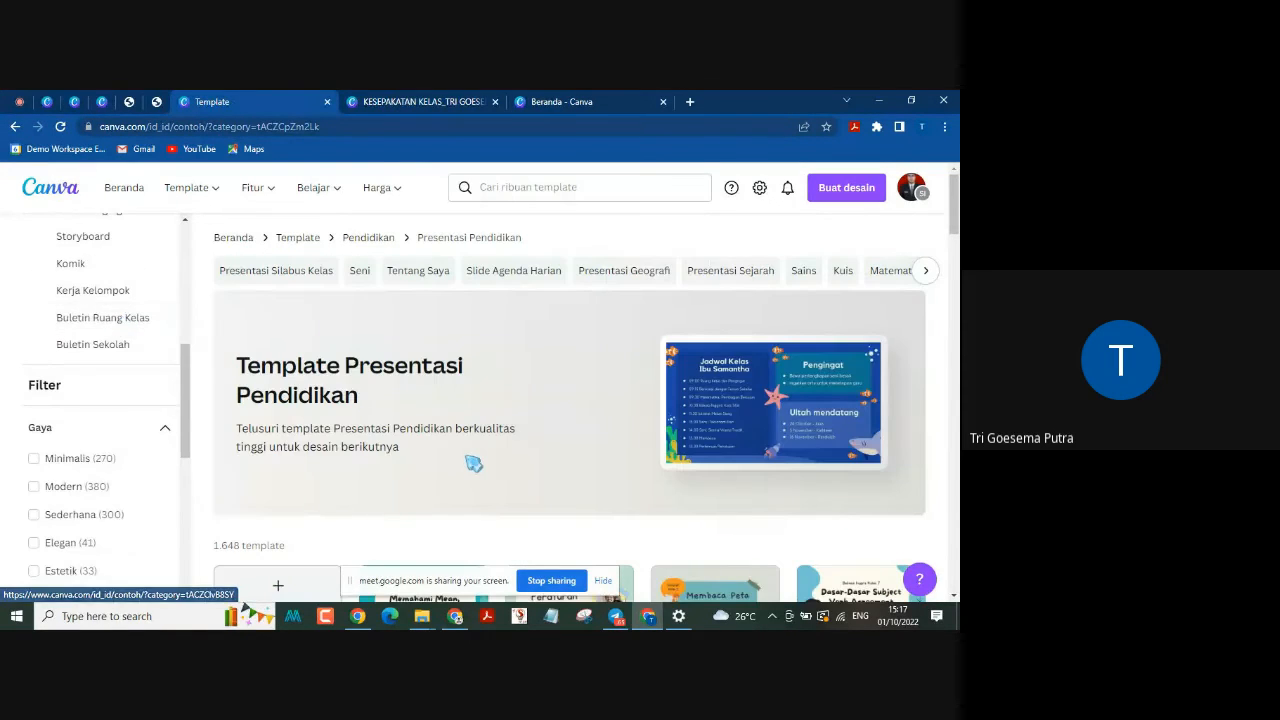
Step: Choose the "English Class" template, Pastel Illustration Computer UI English Class Education Presentation, and start customising it
scroll(484, 457, down, 3)
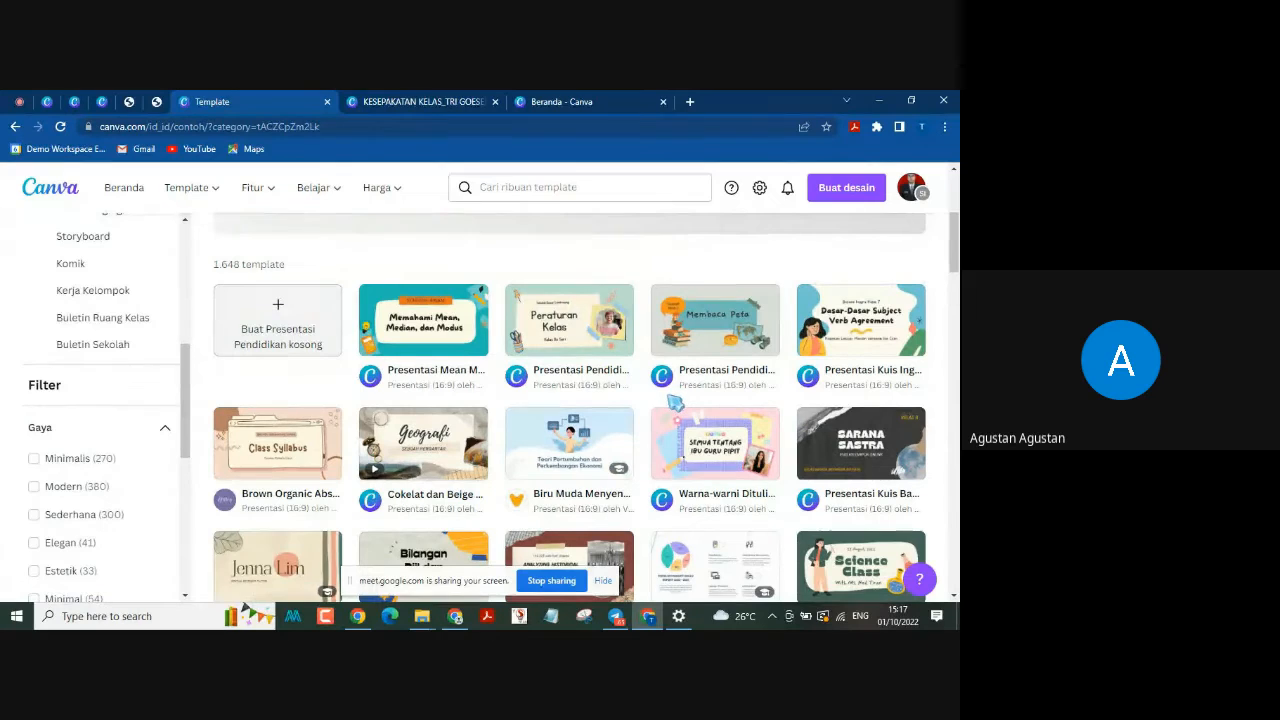
scroll(672, 402, down, 1)
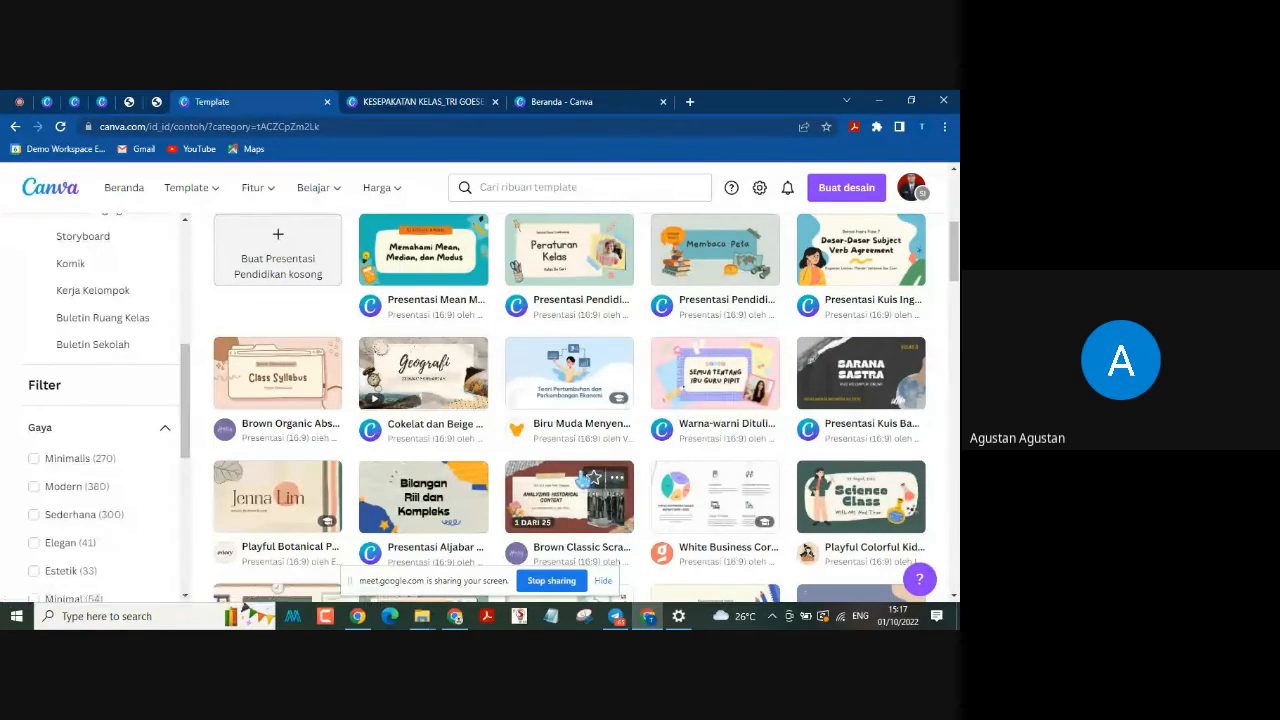
scroll(585, 482, down, 1)
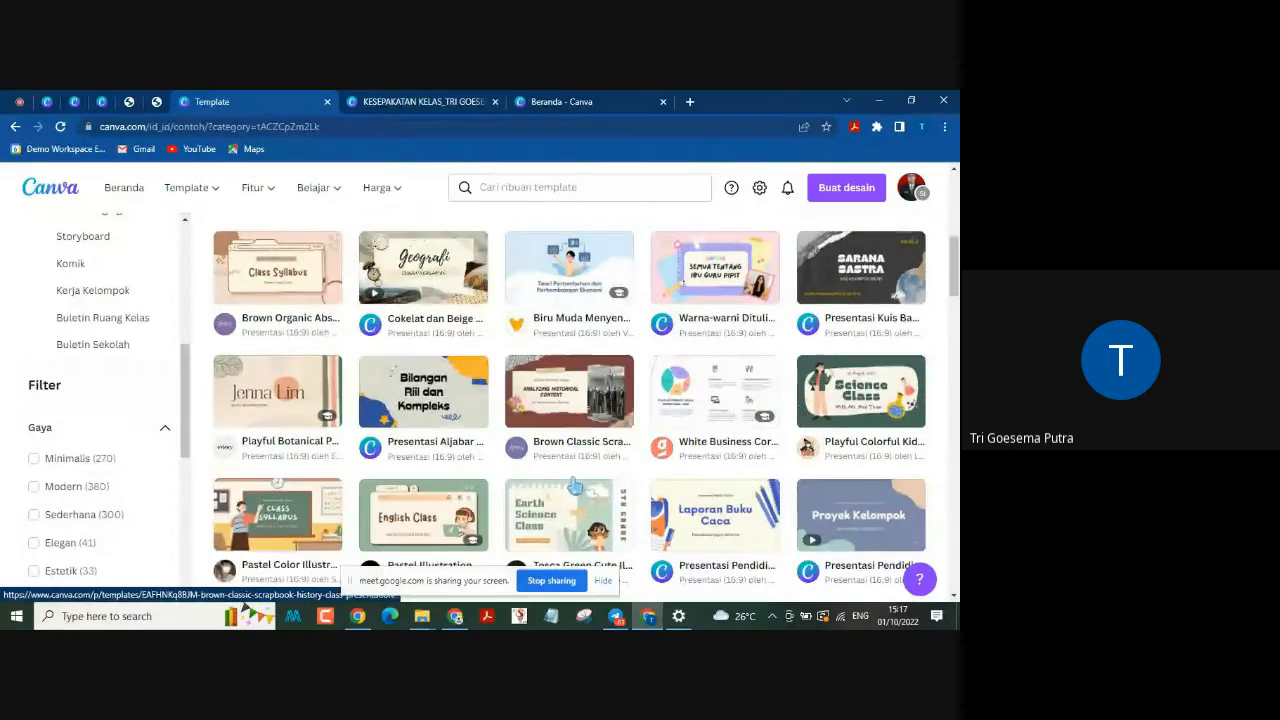
scroll(575, 487, down, 1)
scroll(576, 488, up, 1)
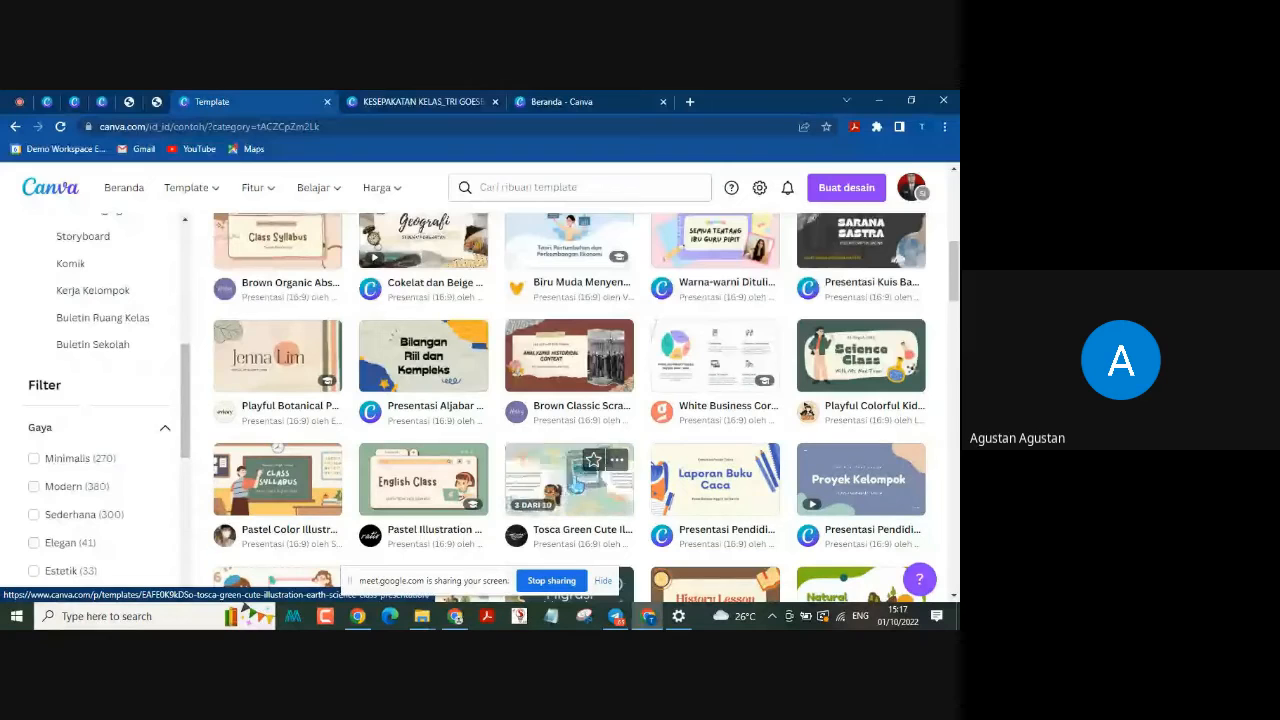
click(413, 490)
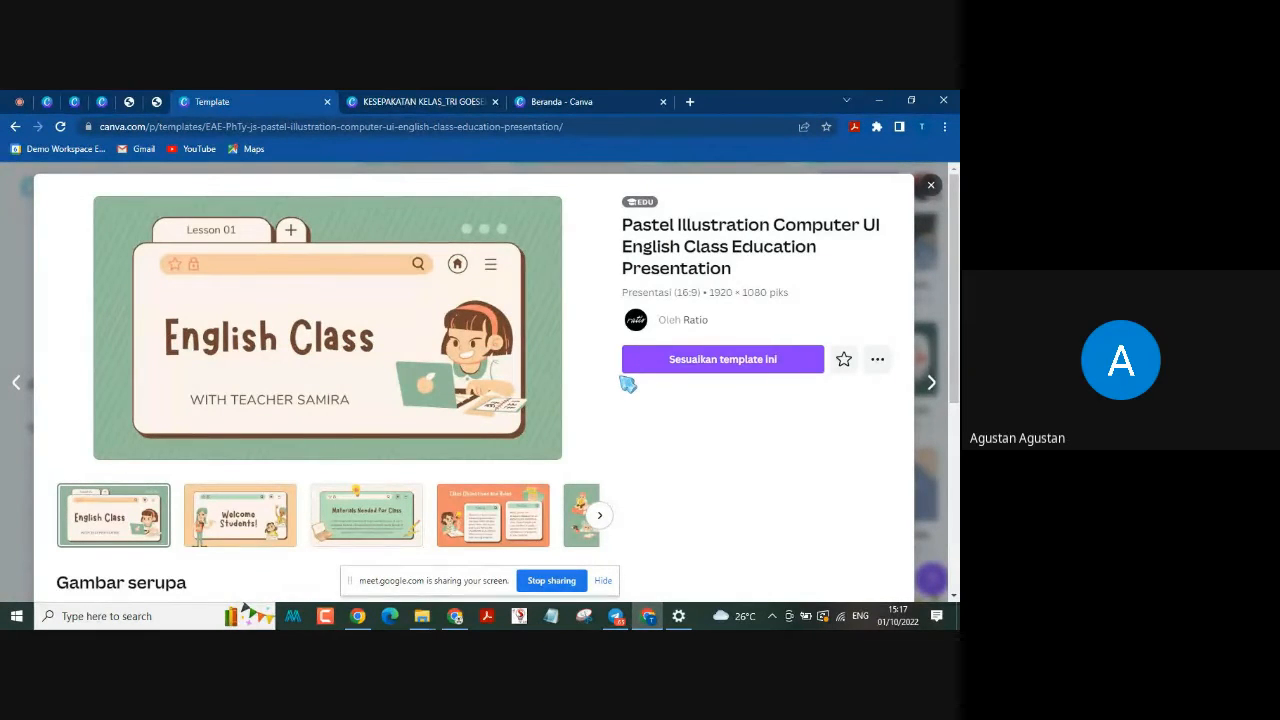
click(684, 366)
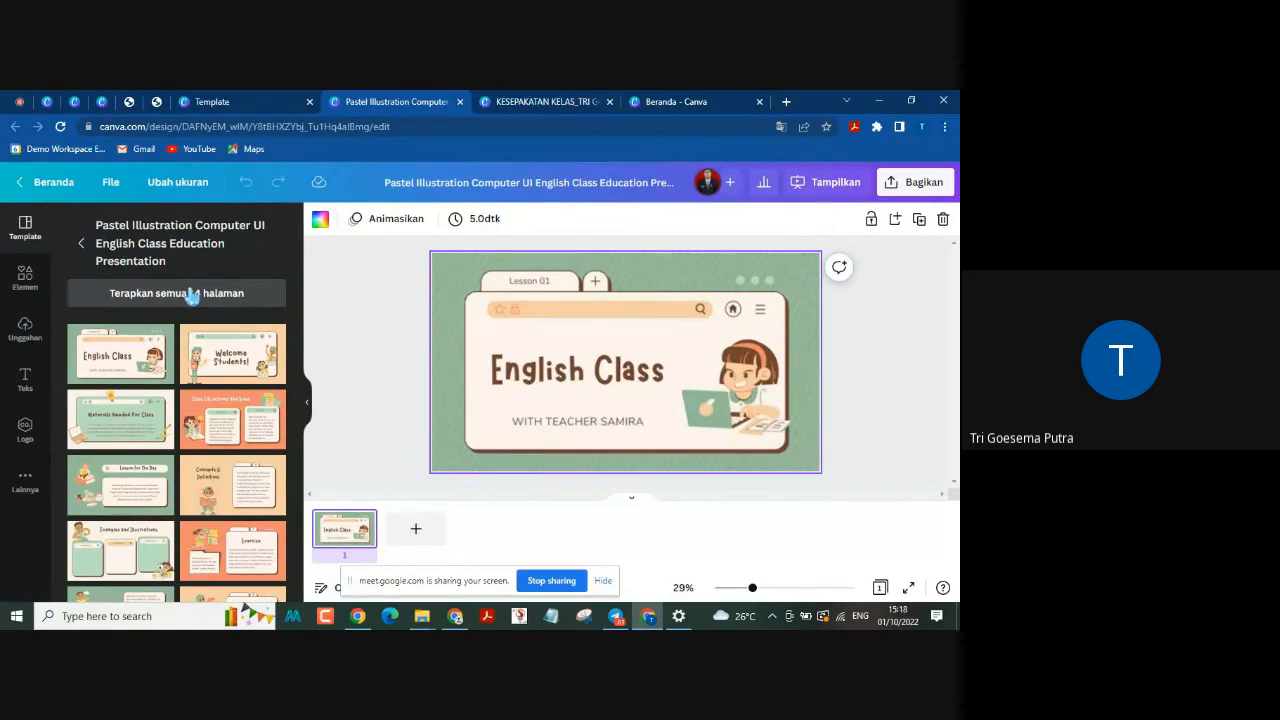
Step: Apply all 14 template pages to the design and briefly select the subtitle text on the English Class cover page
click(192, 293)
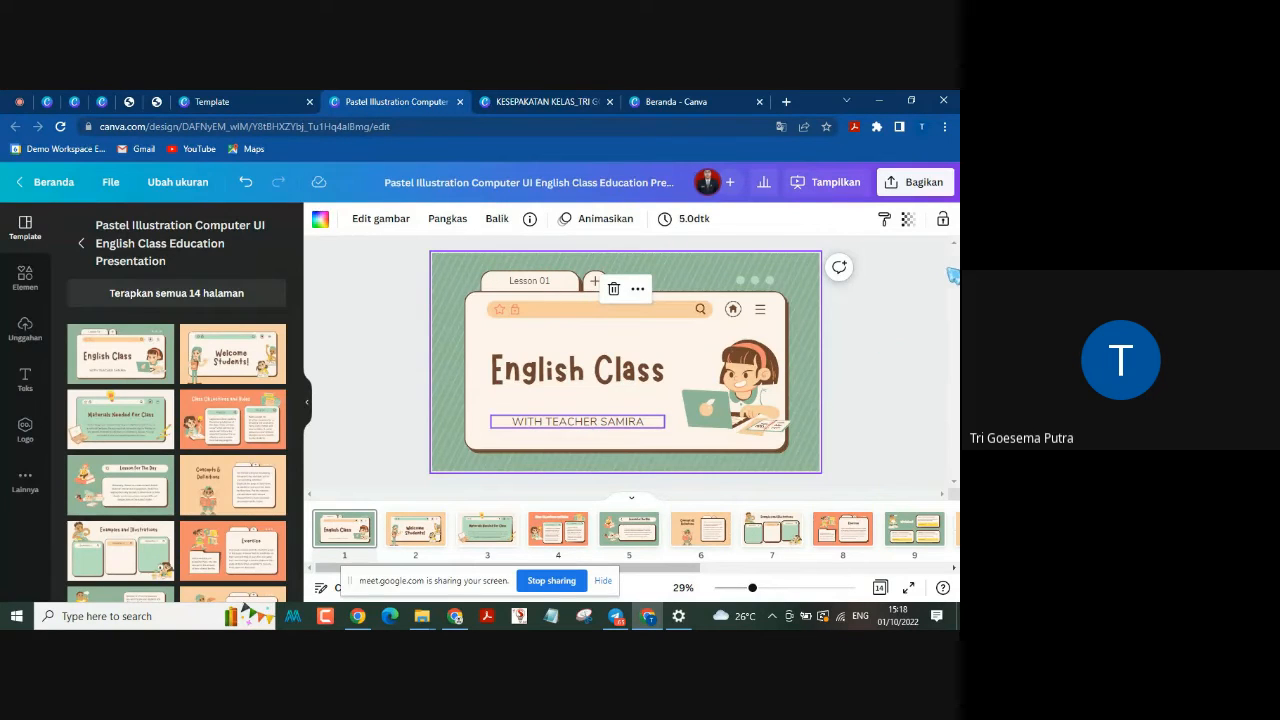
double_click(578, 421)
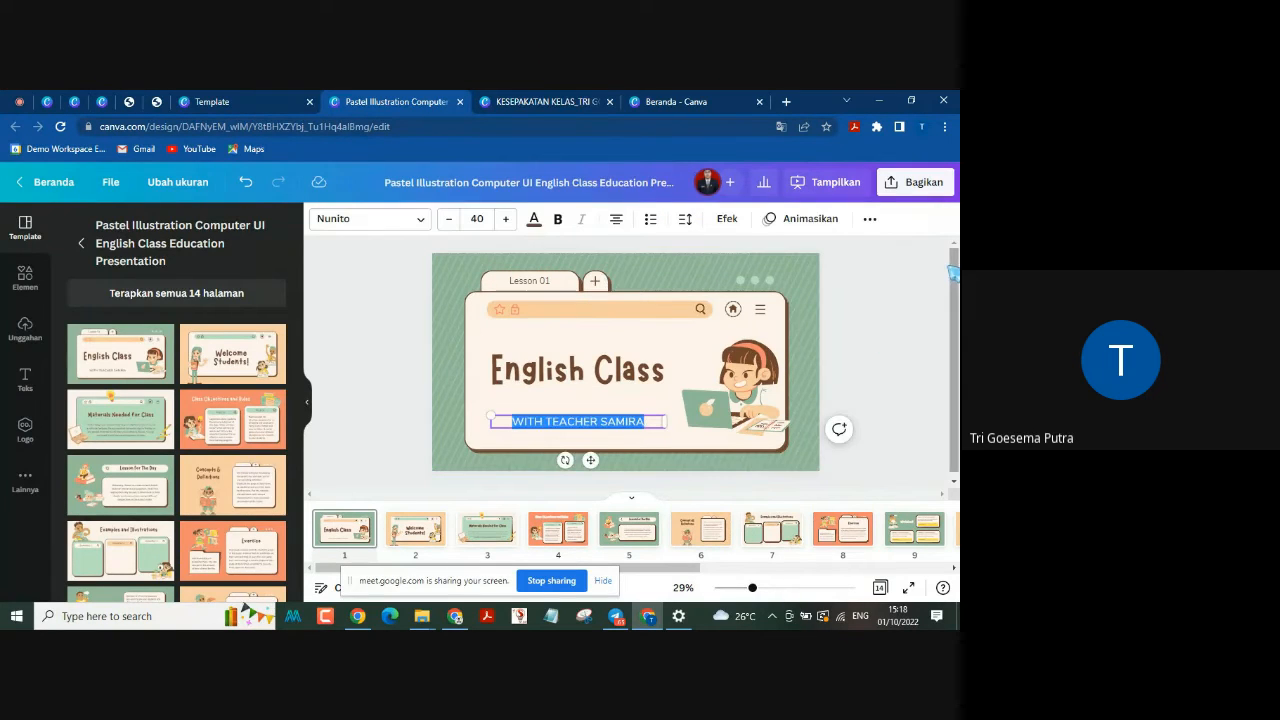
click(870, 340)
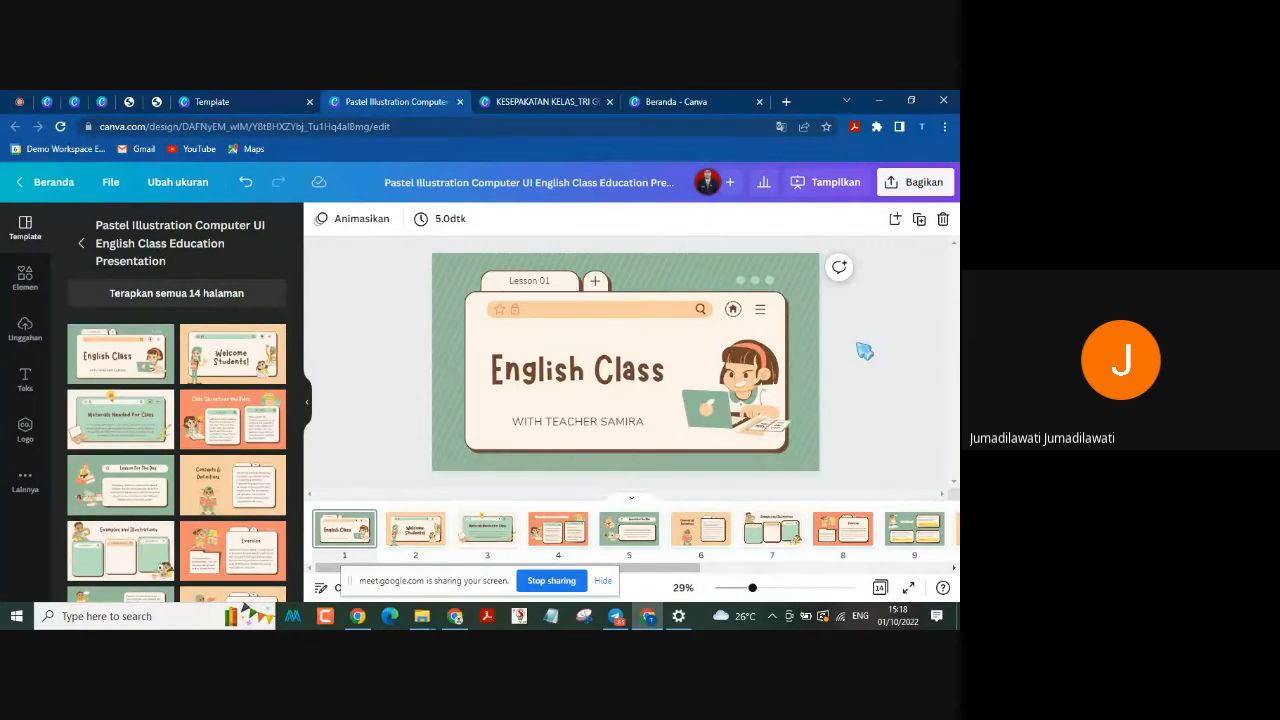
Step: Look through the page thumbnails, collapse the template list, and view page 2, "Welcome Students!", selecting its illustration briefly
drag(678, 570, 846, 568)
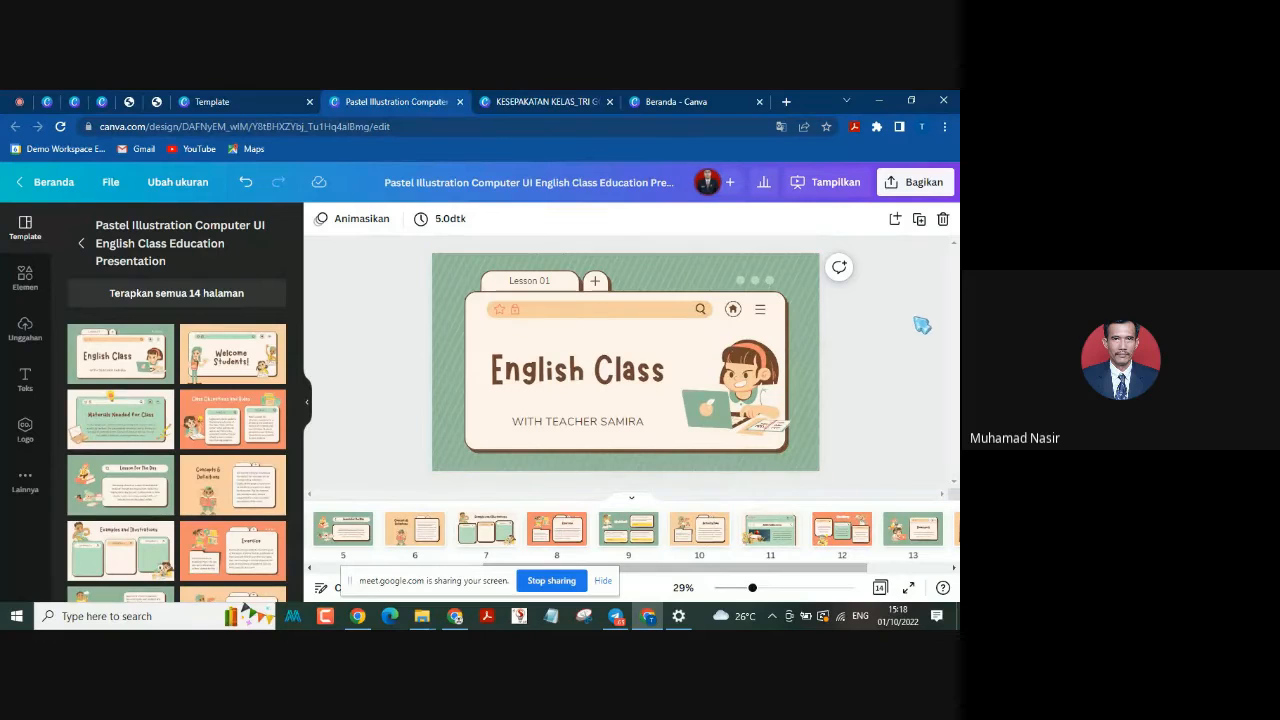
click(308, 405)
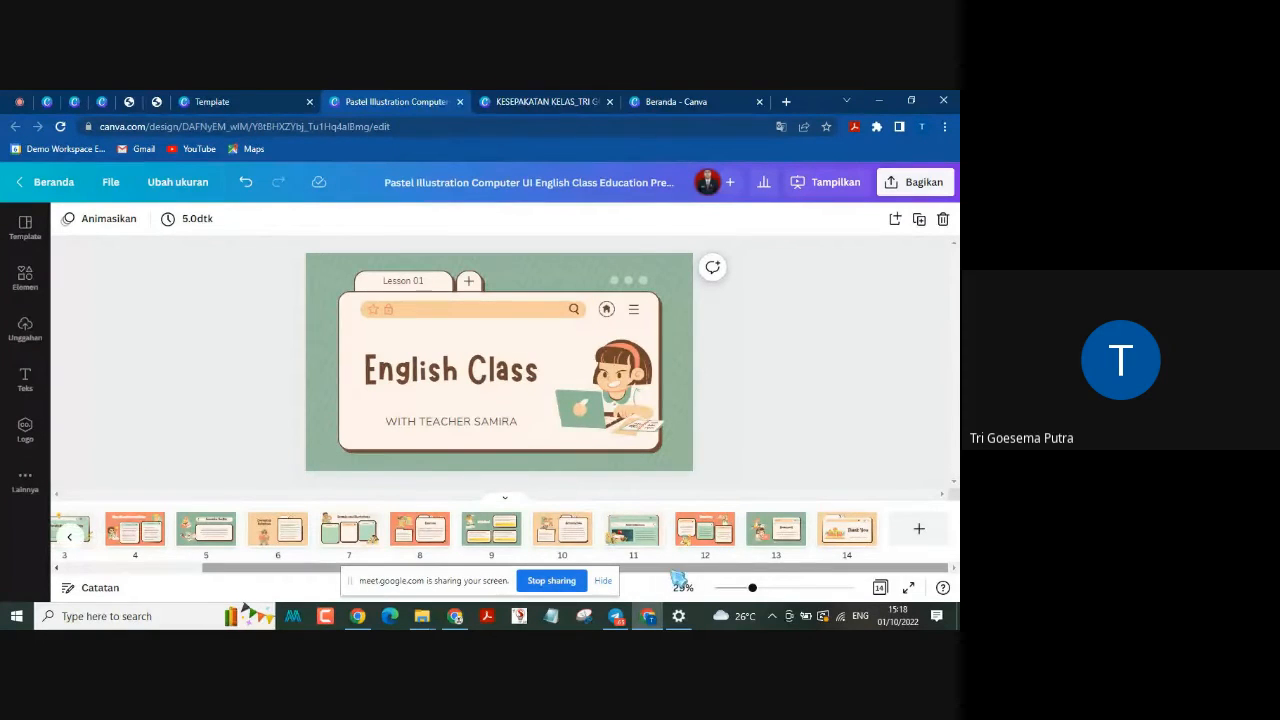
drag(676, 568, 520, 572)
click(157, 533)
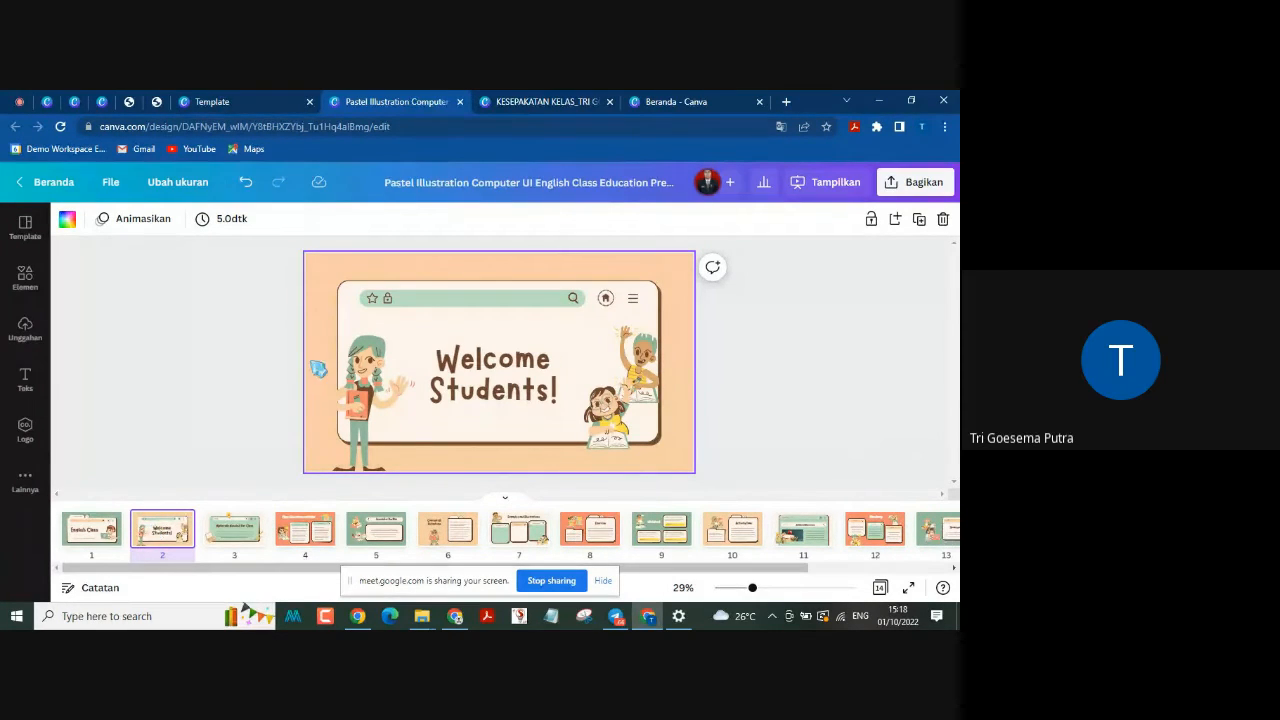
click(348, 392)
click(890, 346)
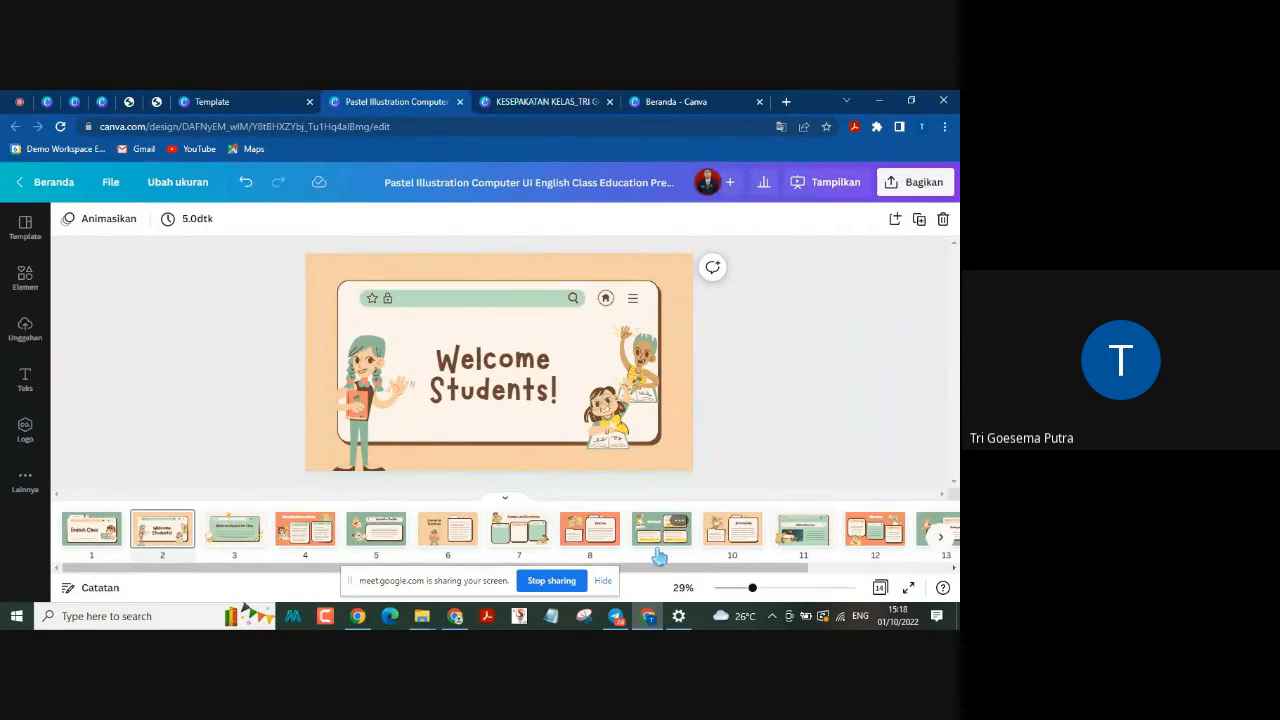
Step: View the design's last pages, page 13 "Homework" and page 14 "Thank You"
drag(742, 575, 886, 586)
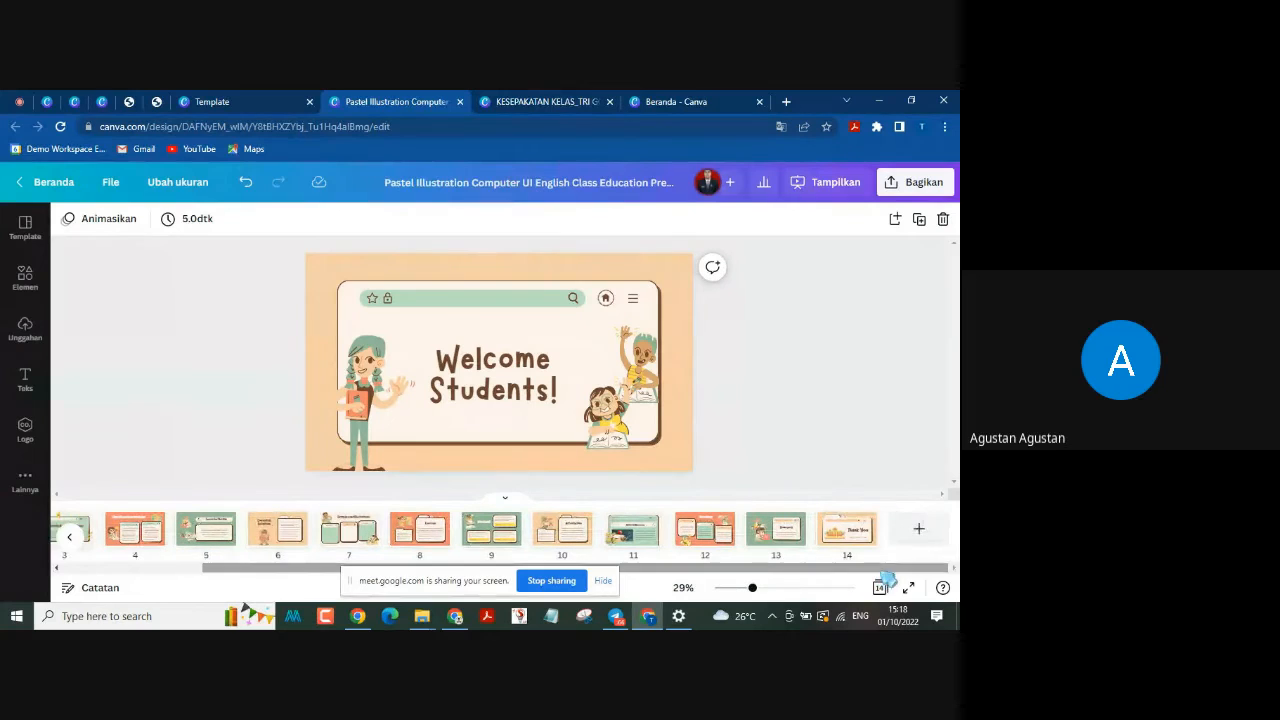
click(838, 547)
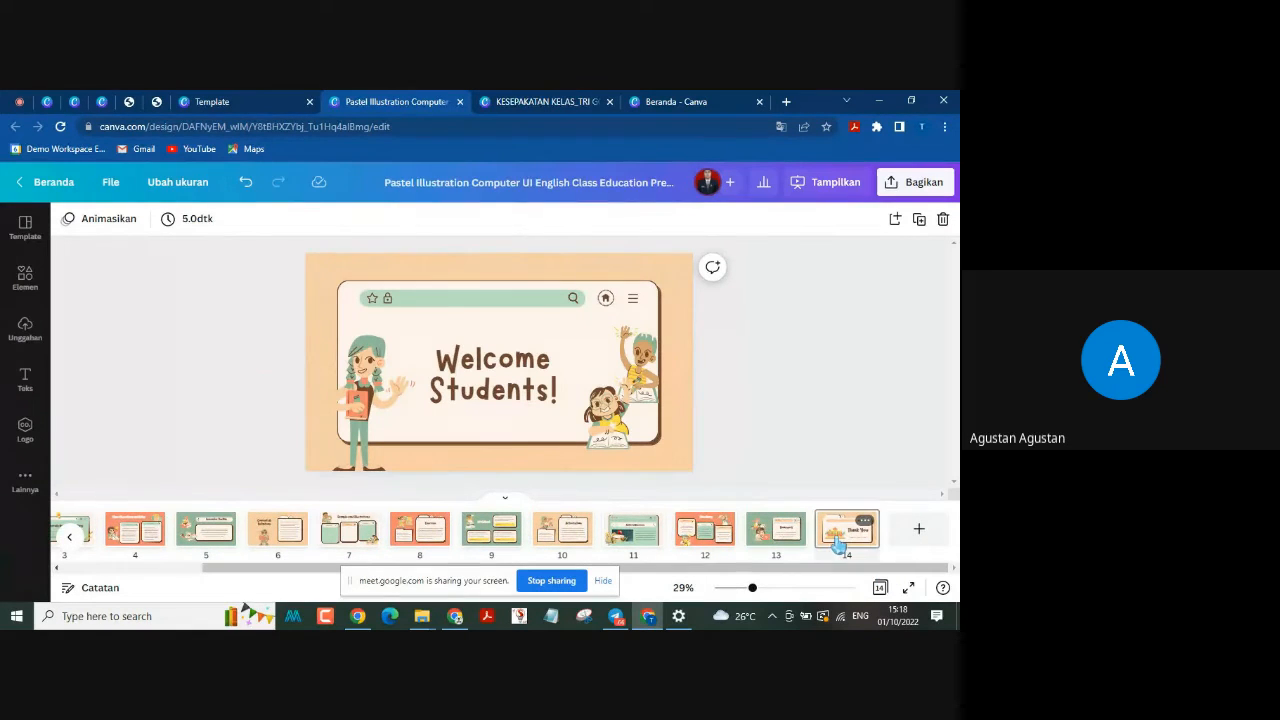
click(779, 543)
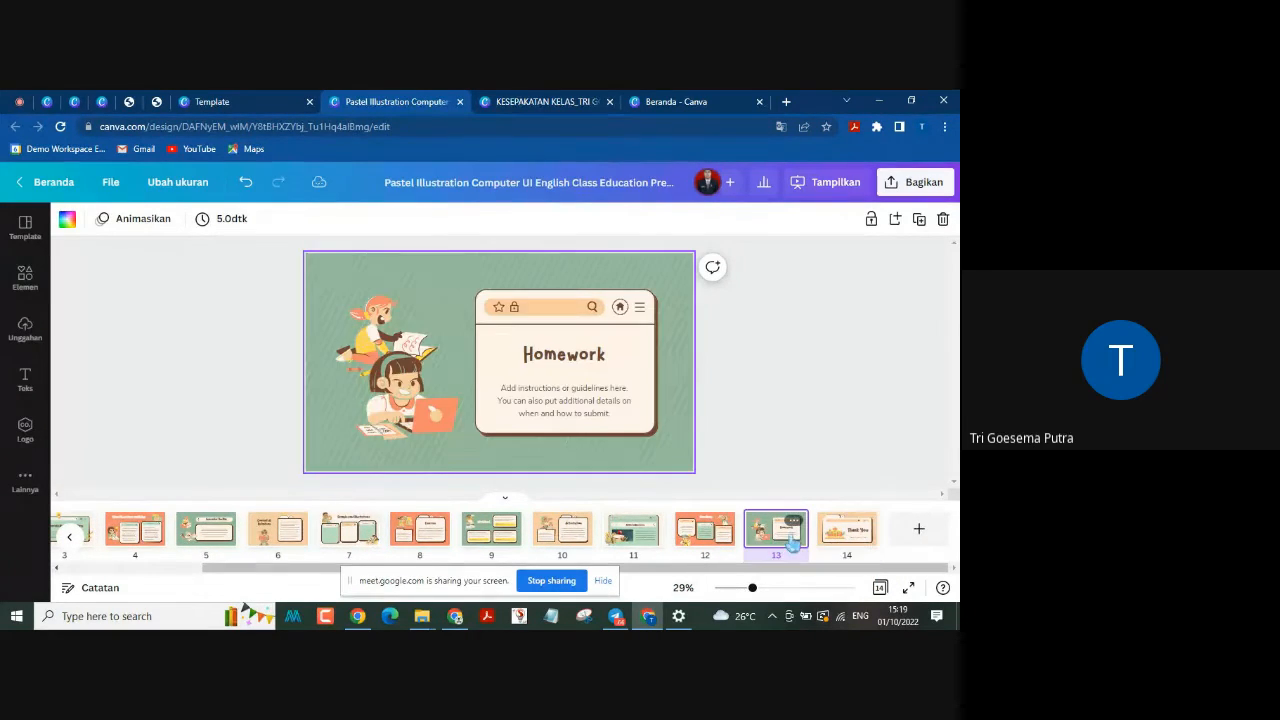
click(840, 545)
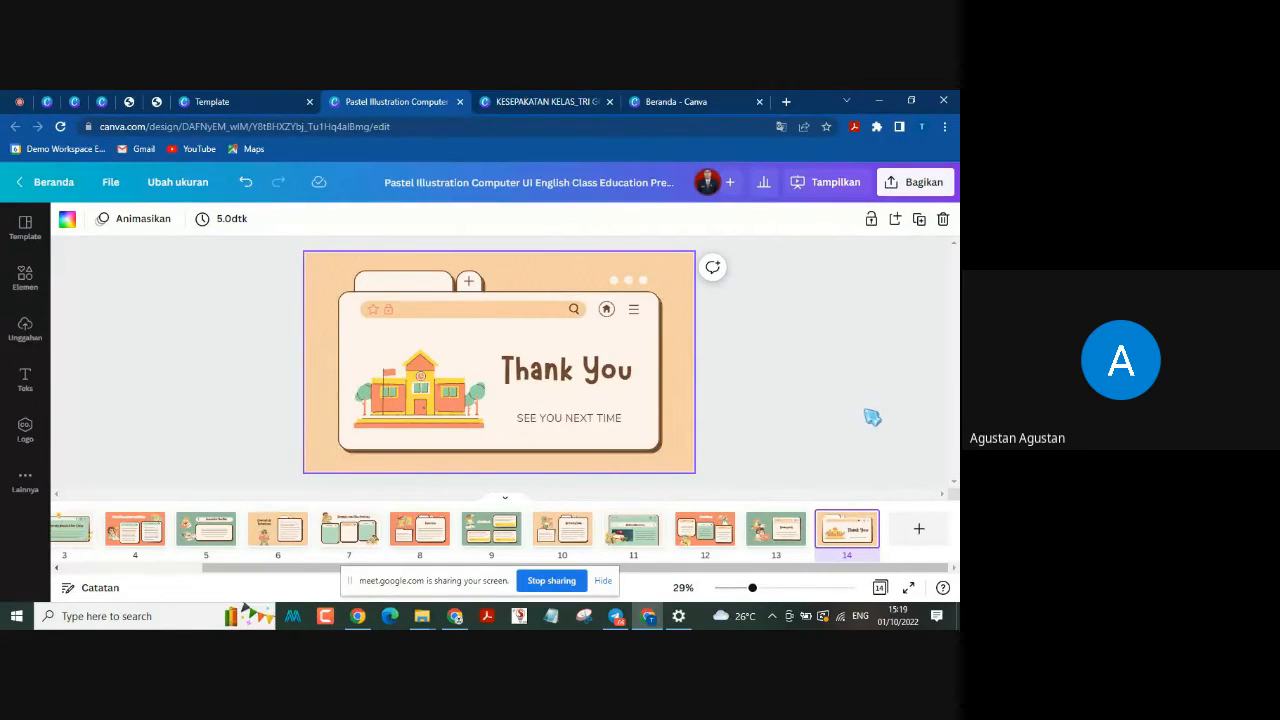
Step: Open the Bagikan options for the design and look over the available sharing, download and print choices
click(915, 189)
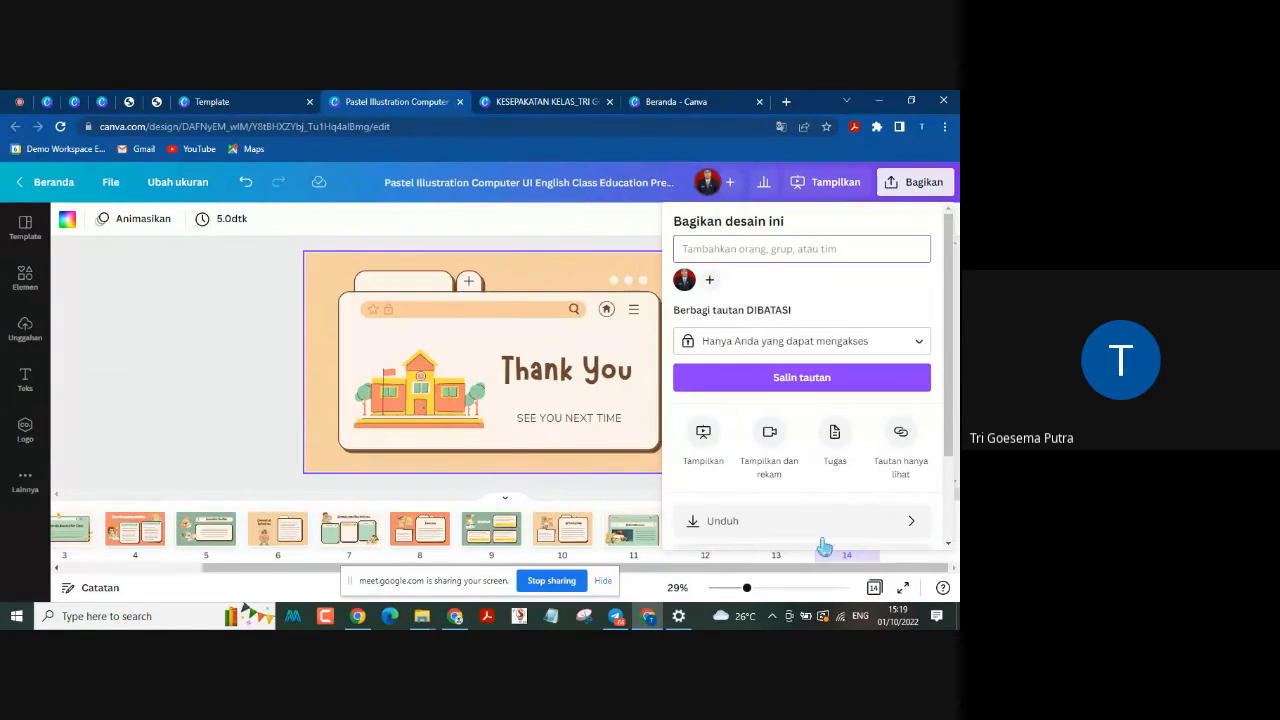
scroll(845, 500, down, 3)
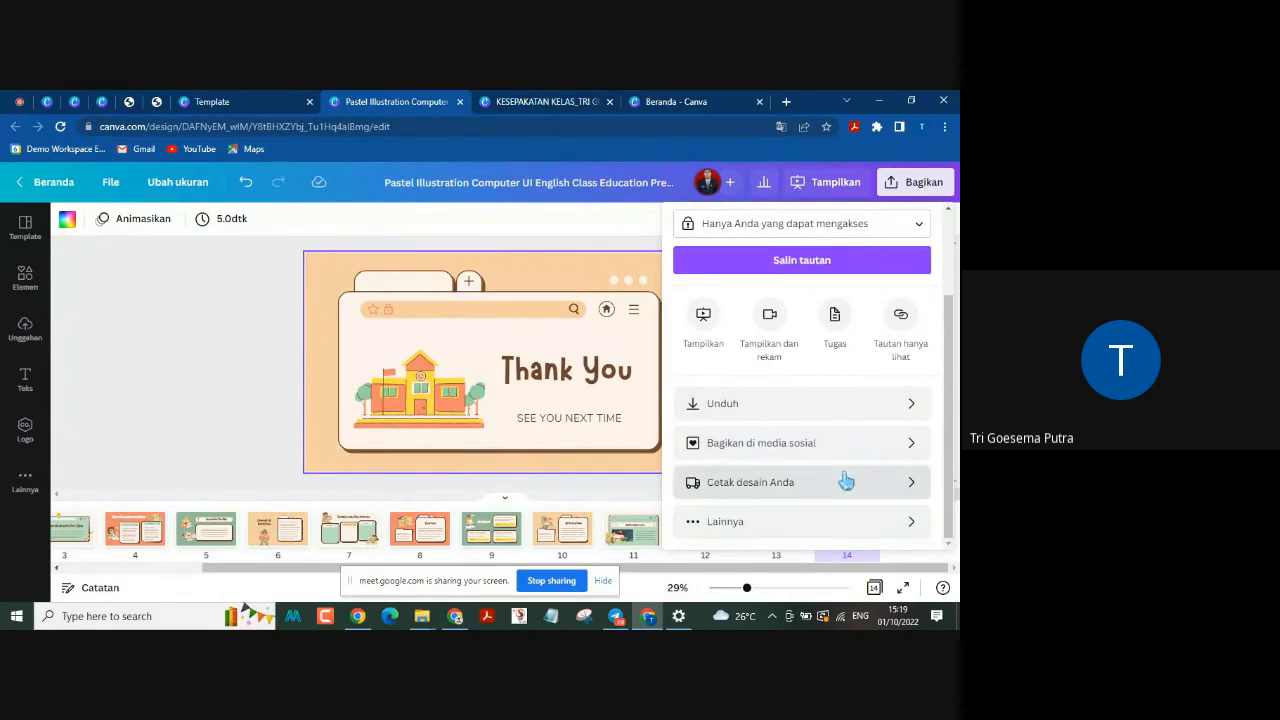
scroll(850, 460, up, 3)
scroll(834, 460, down, 3)
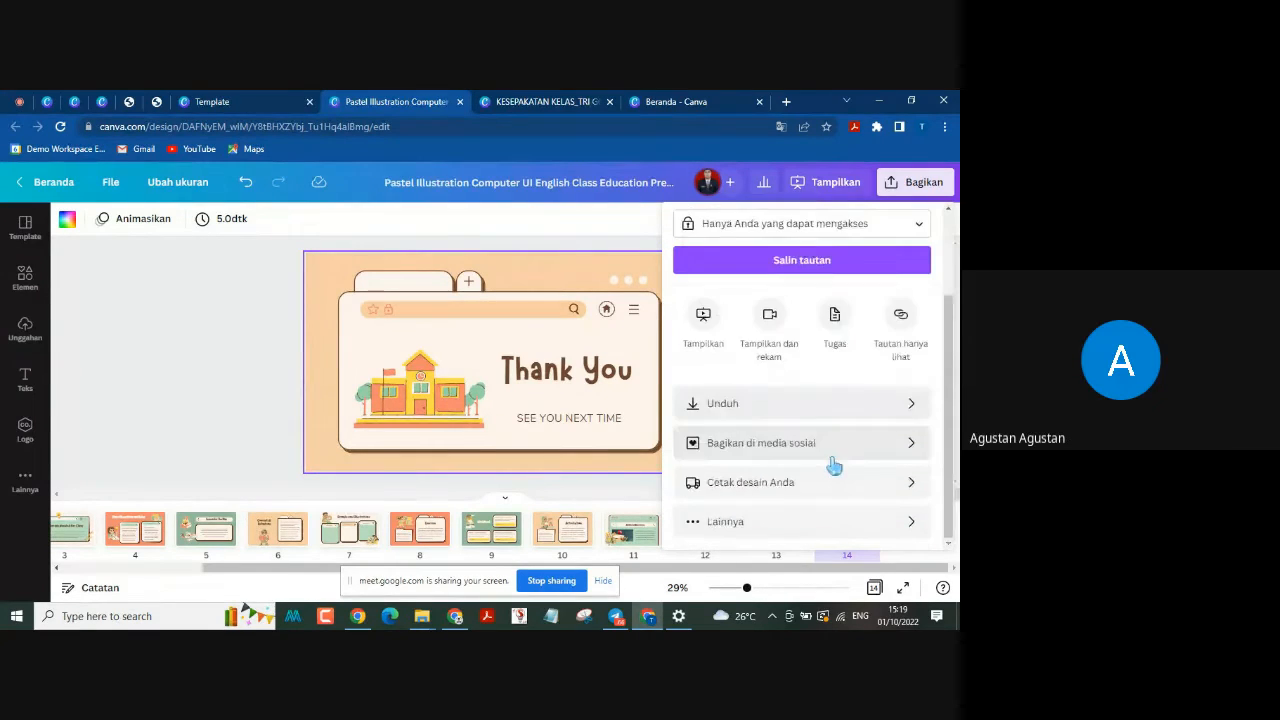
scroll(828, 445, up, 2)
scroll(828, 445, up, 1)
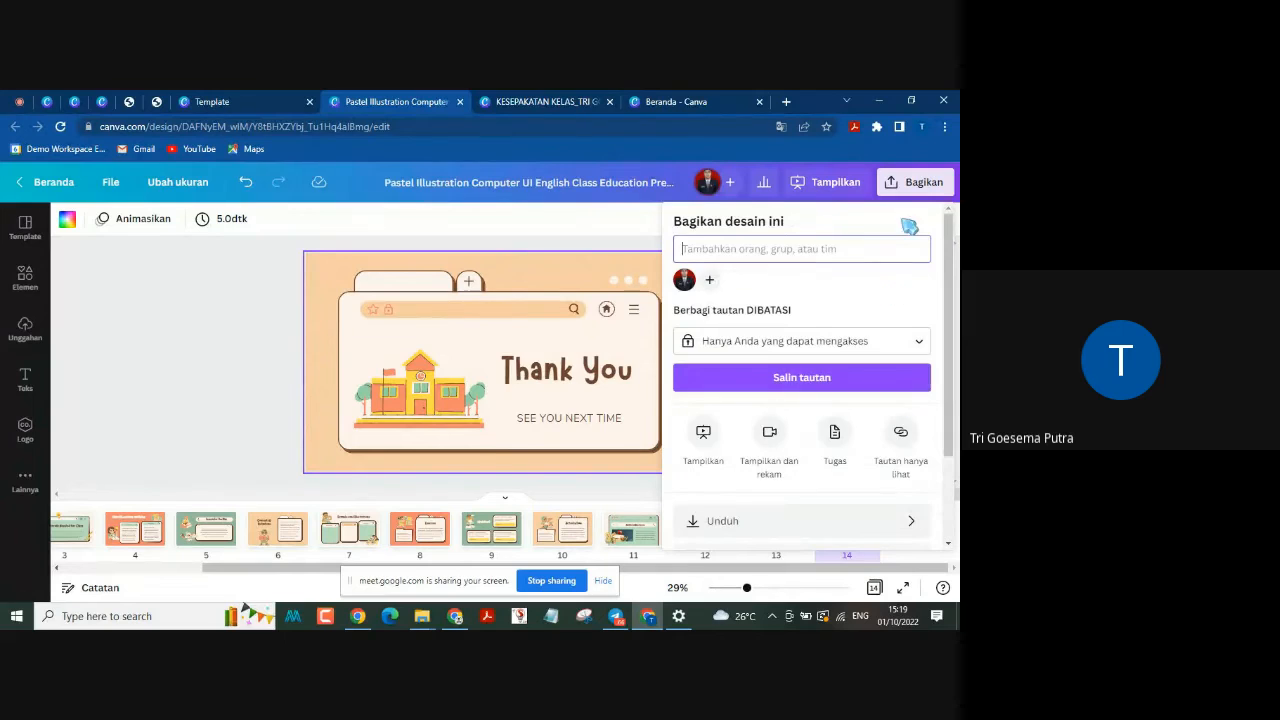
scroll(870, 340, down, 3)
scroll(863, 351, up, 1)
scroll(860, 420, down, 1)
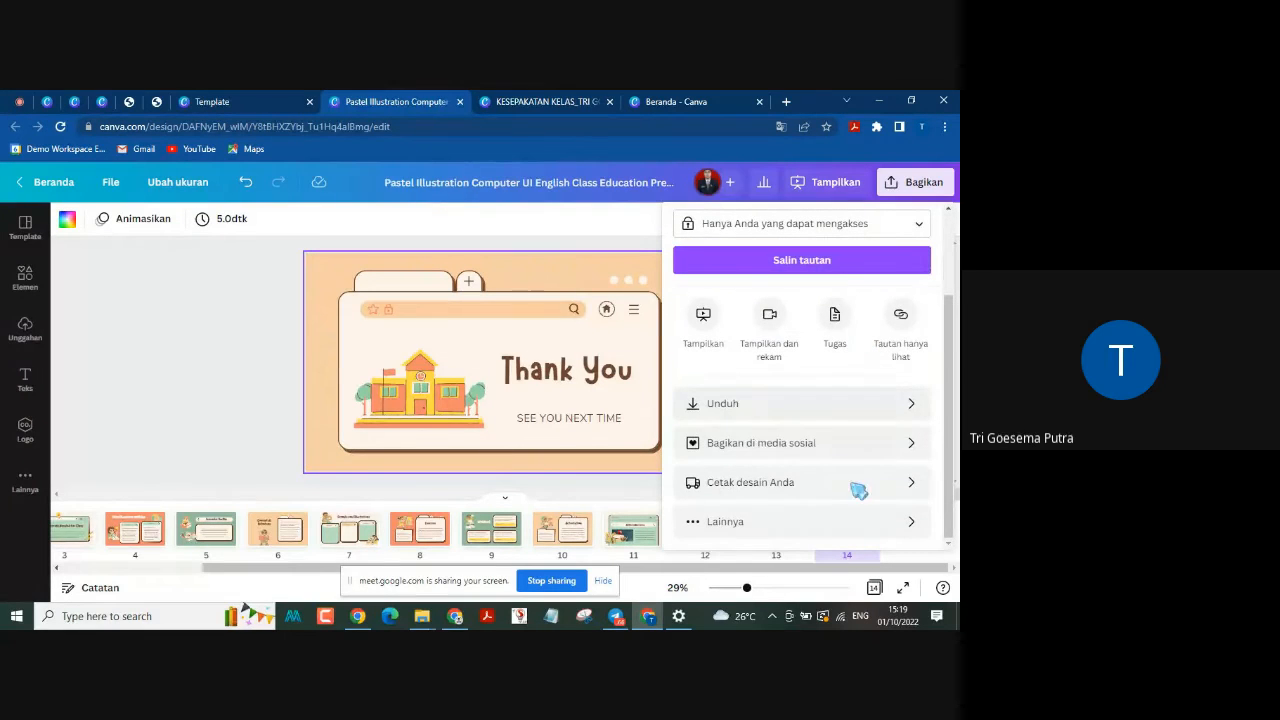
Step: Examine all publishing options under Lainnya, open Tampilkan dan rekam, and return to the main sharing options
click(796, 528)
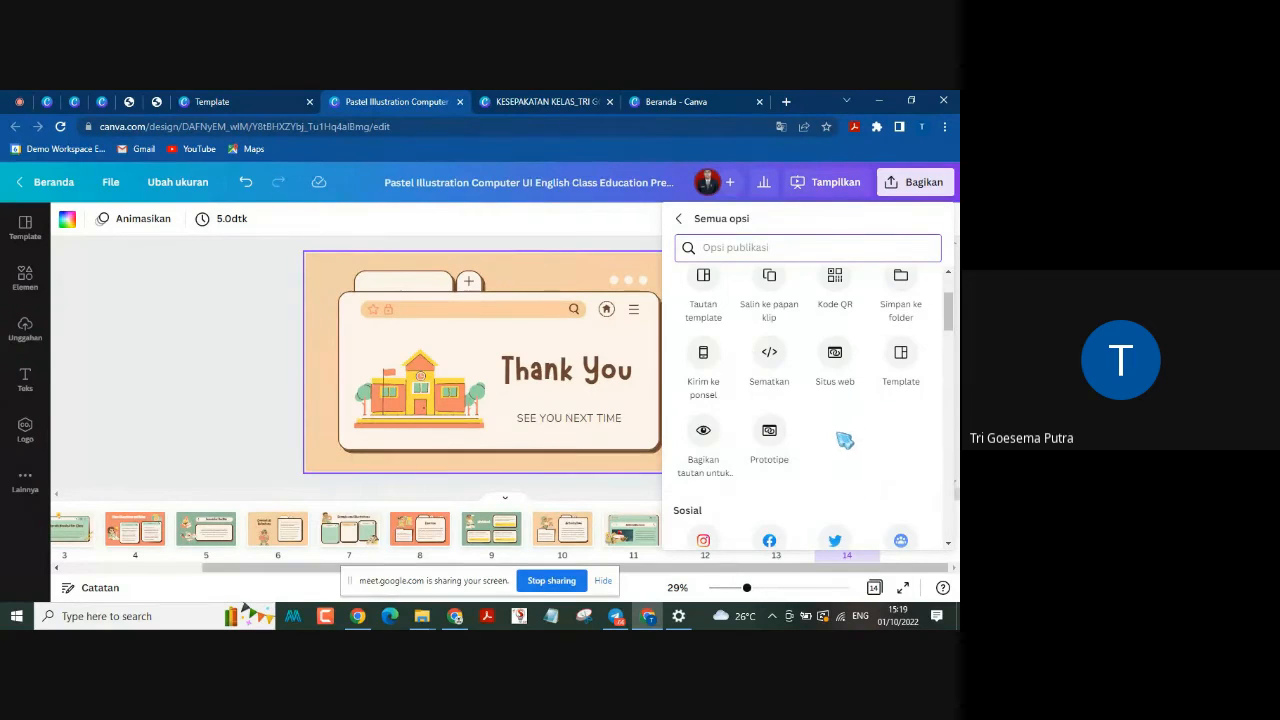
scroll(843, 437, up, 2)
scroll(868, 350, down, 1)
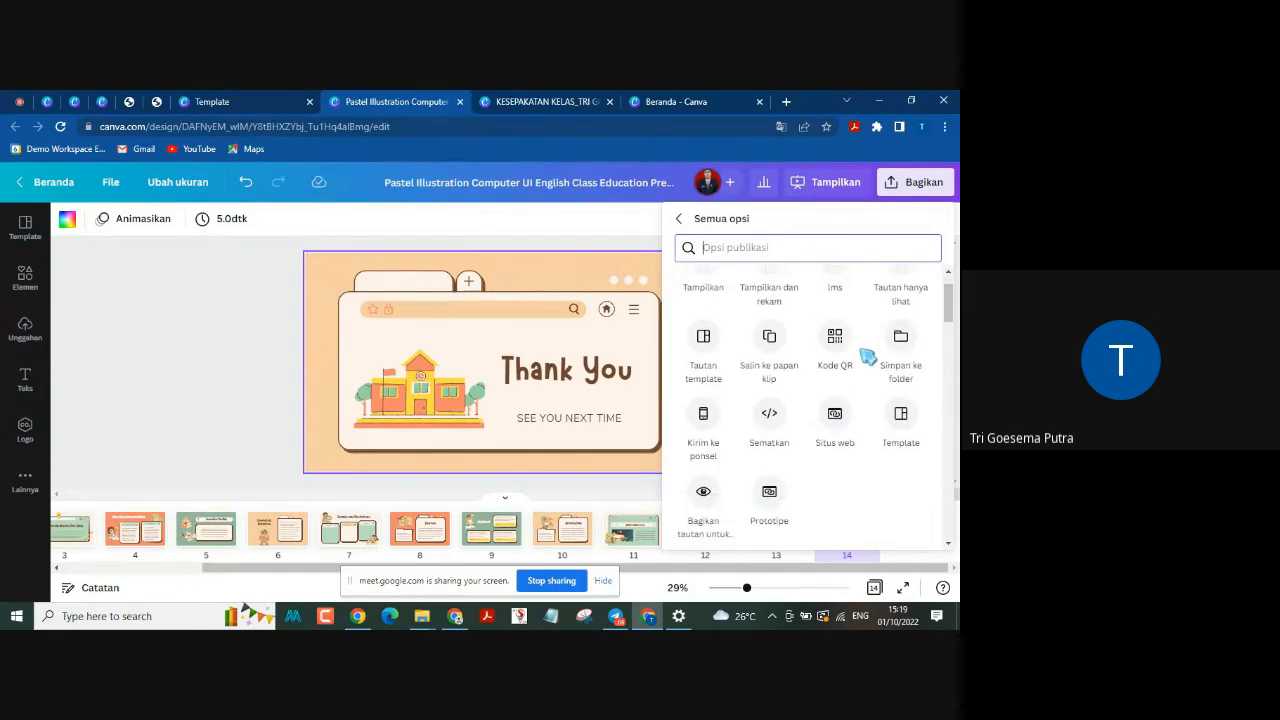
scroll(866, 352, up, 1)
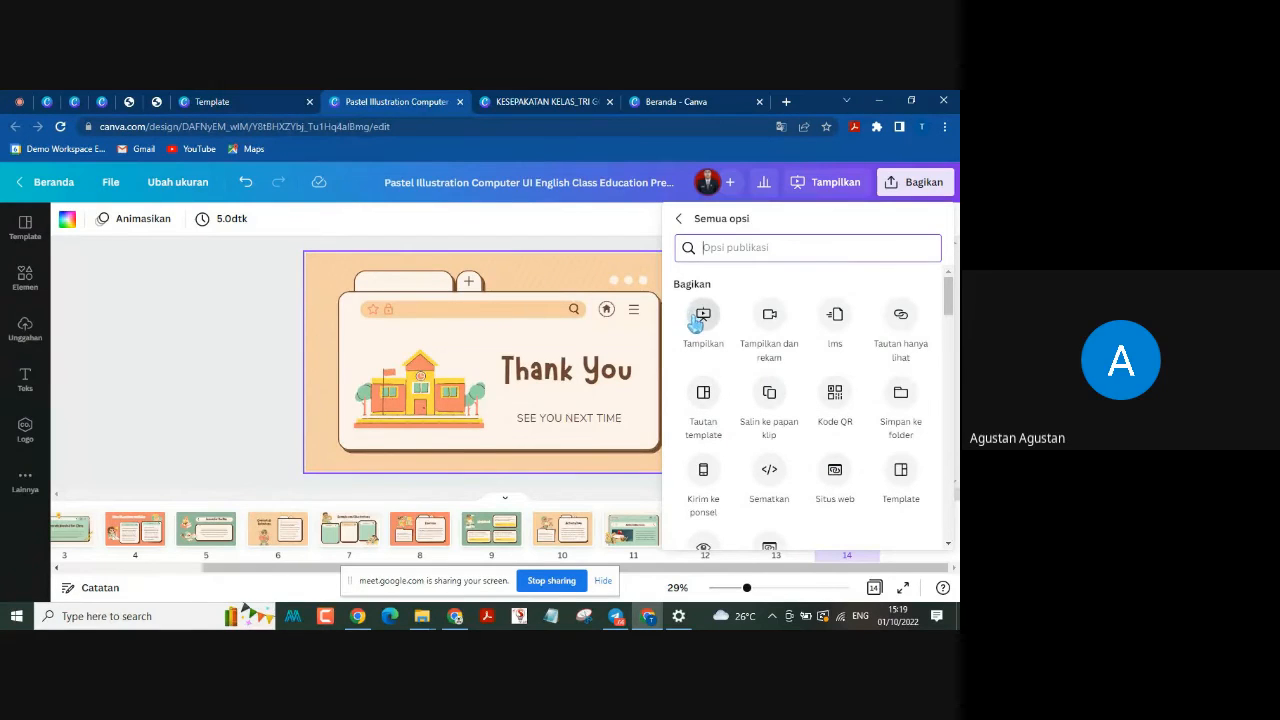
click(771, 322)
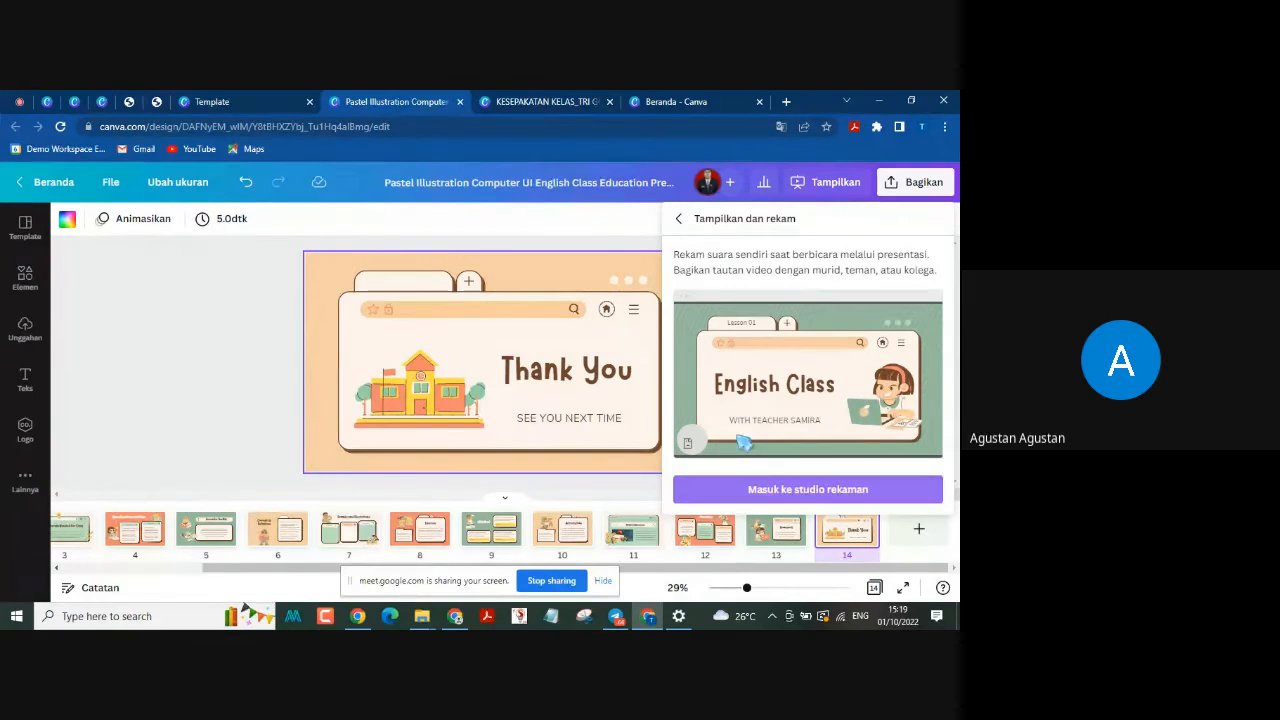
click(679, 219)
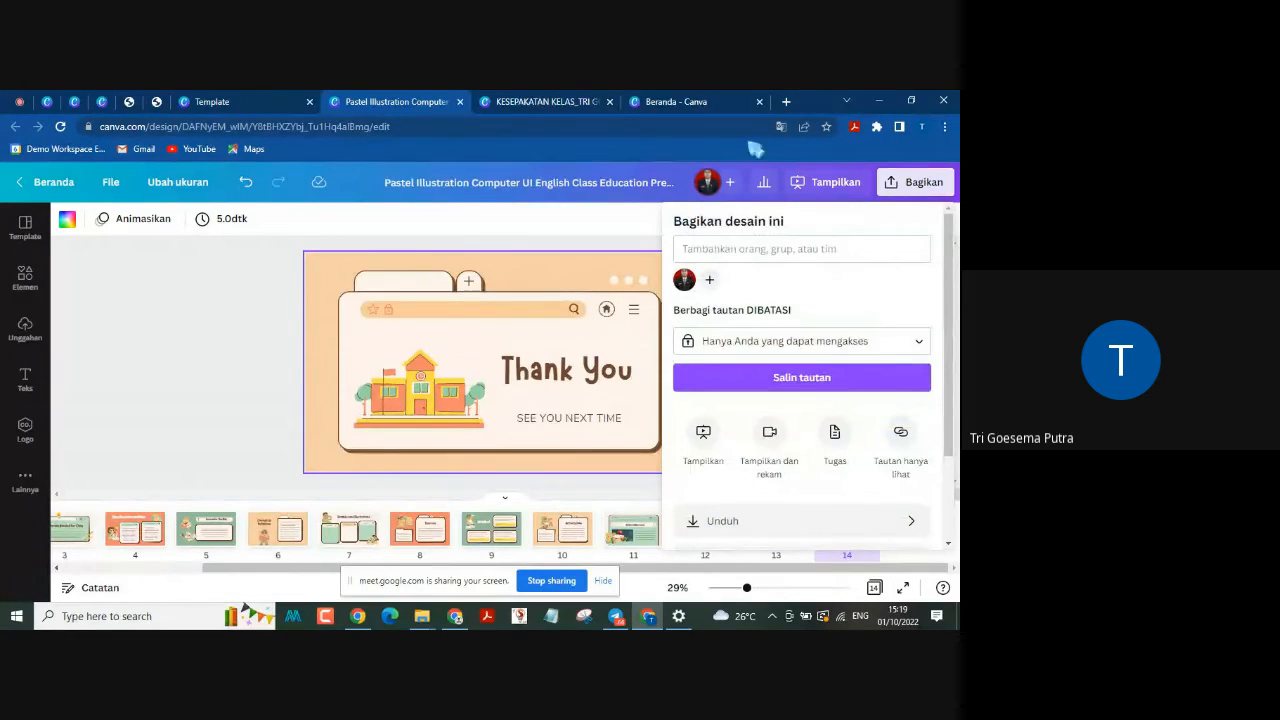
Step: Return to page 1, "English Class", and enter the recording studio through the Tampilkan dan rekam sharing option
drag(905, 570, 491, 566)
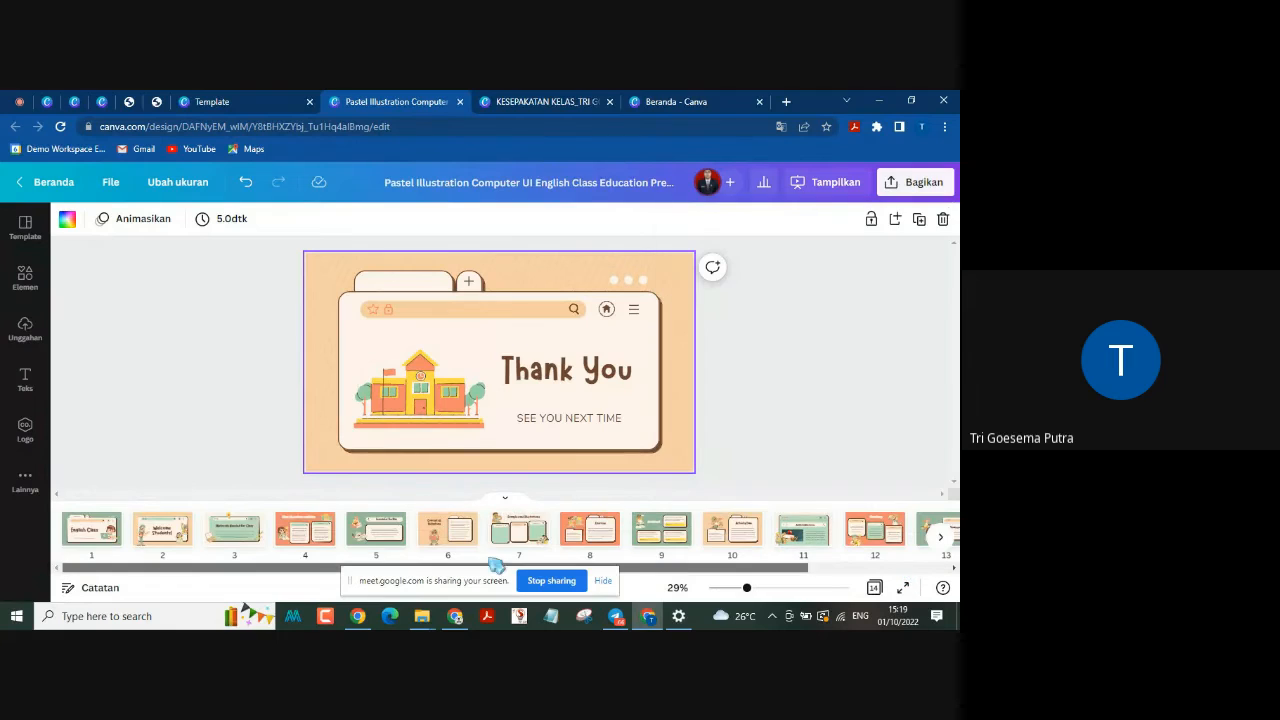
click(100, 528)
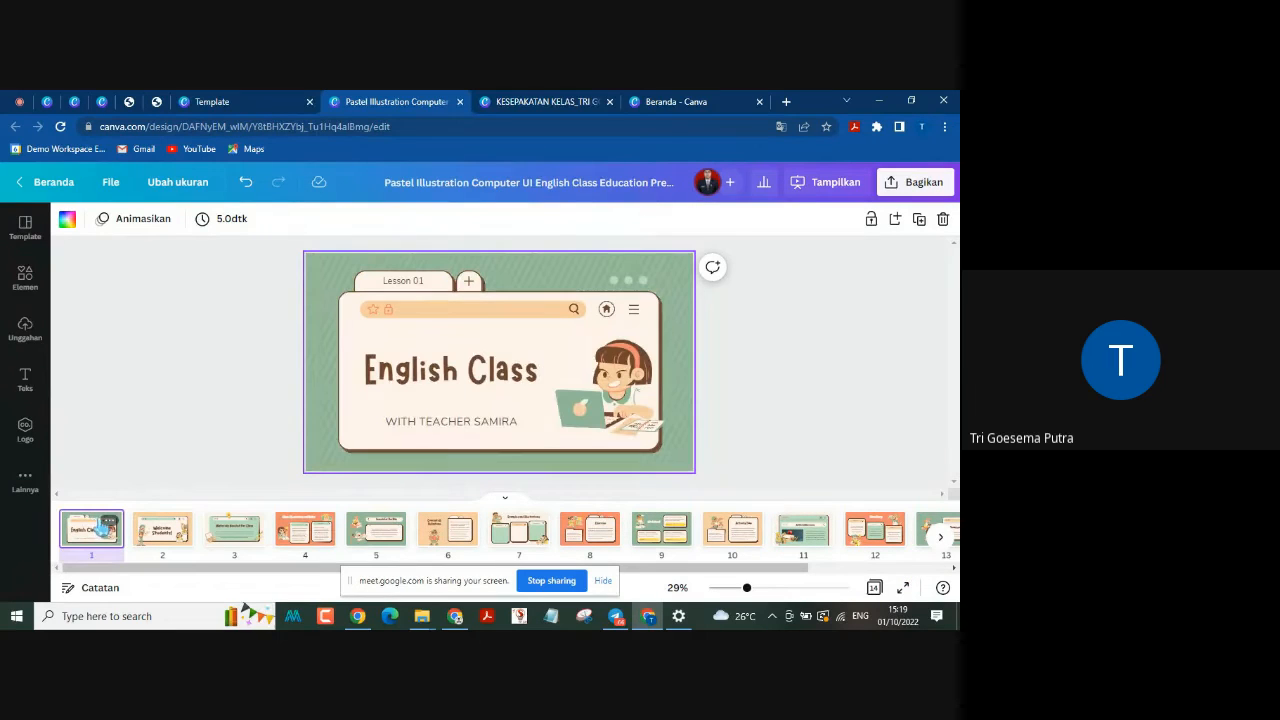
click(900, 183)
scroll(833, 443, down, 1)
scroll(833, 443, down, 2)
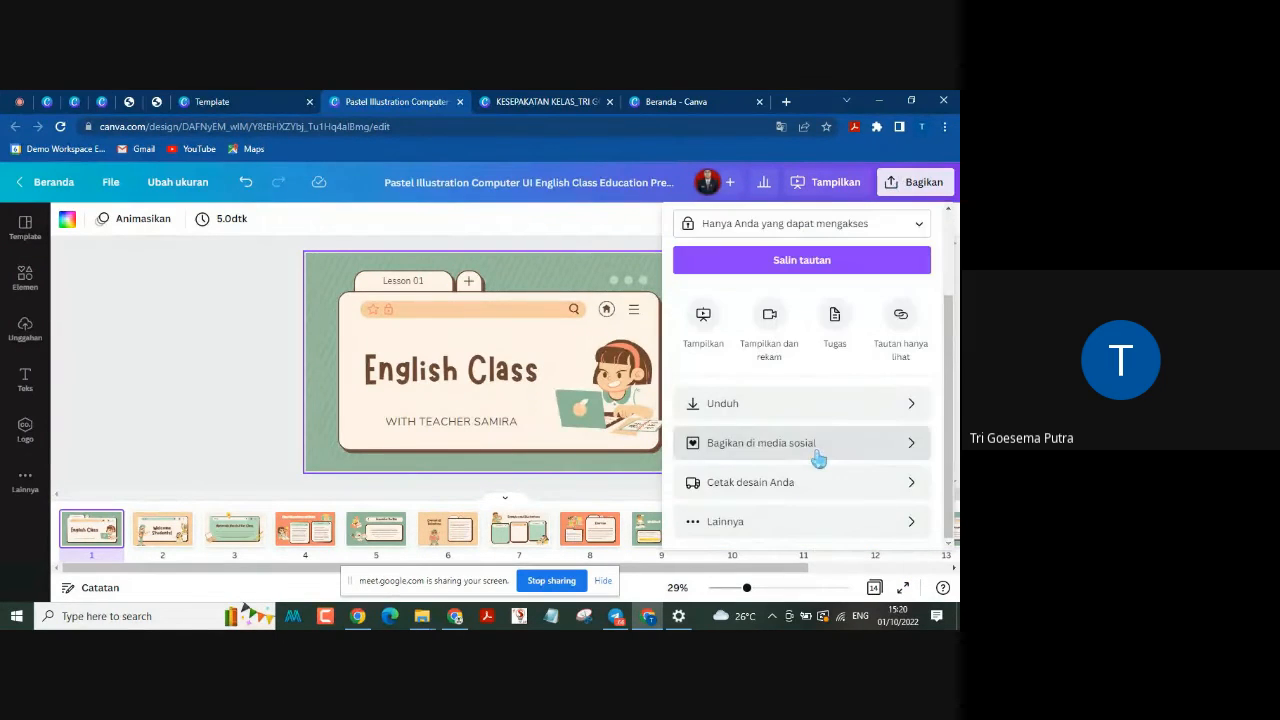
click(777, 523)
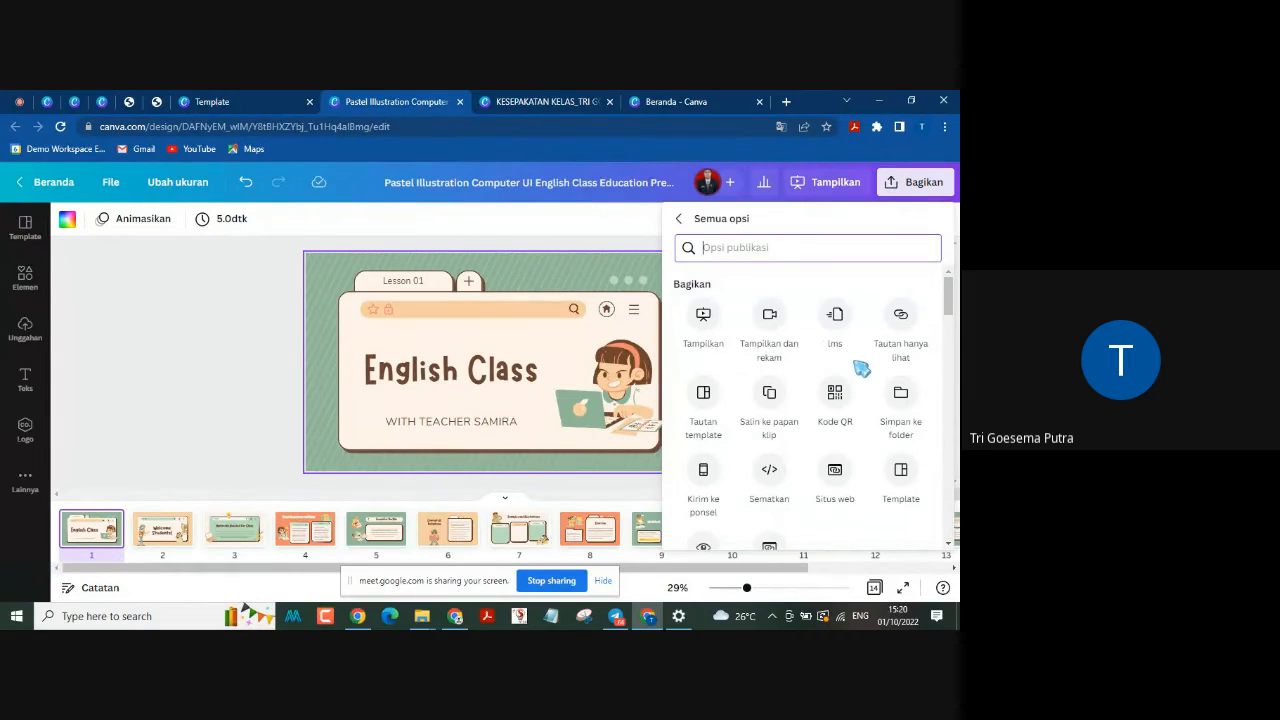
click(767, 320)
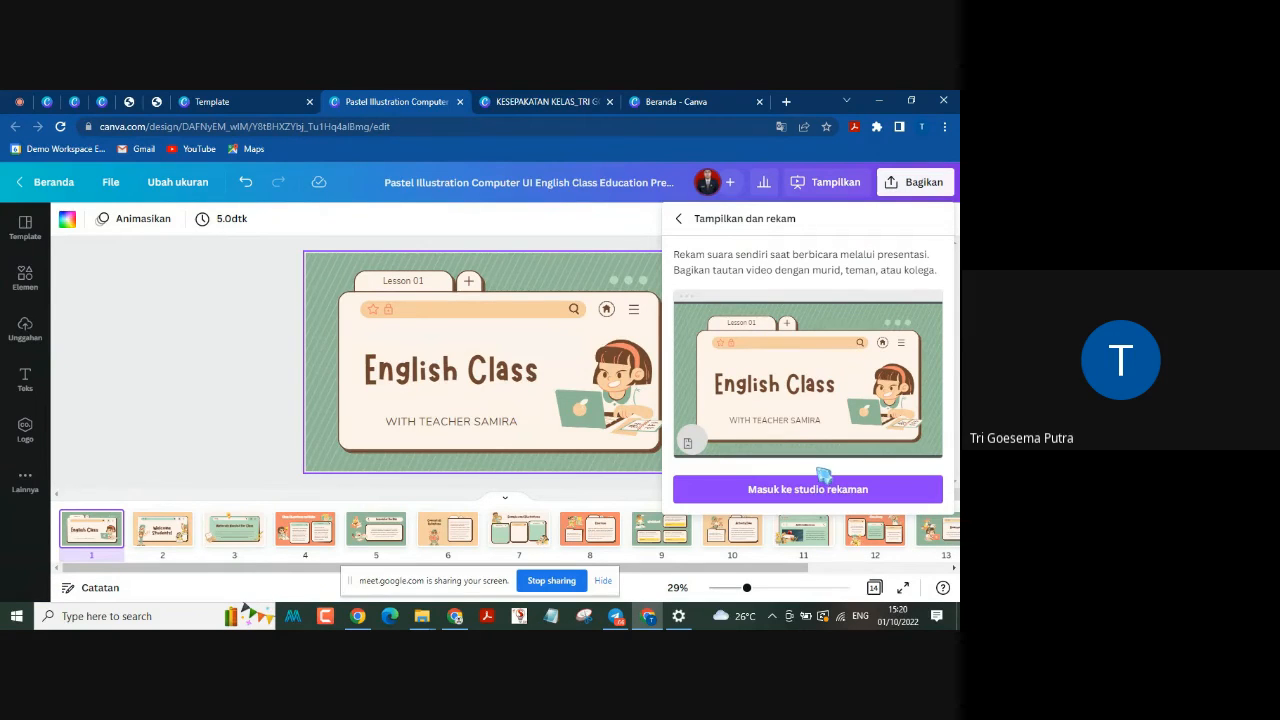
click(815, 496)
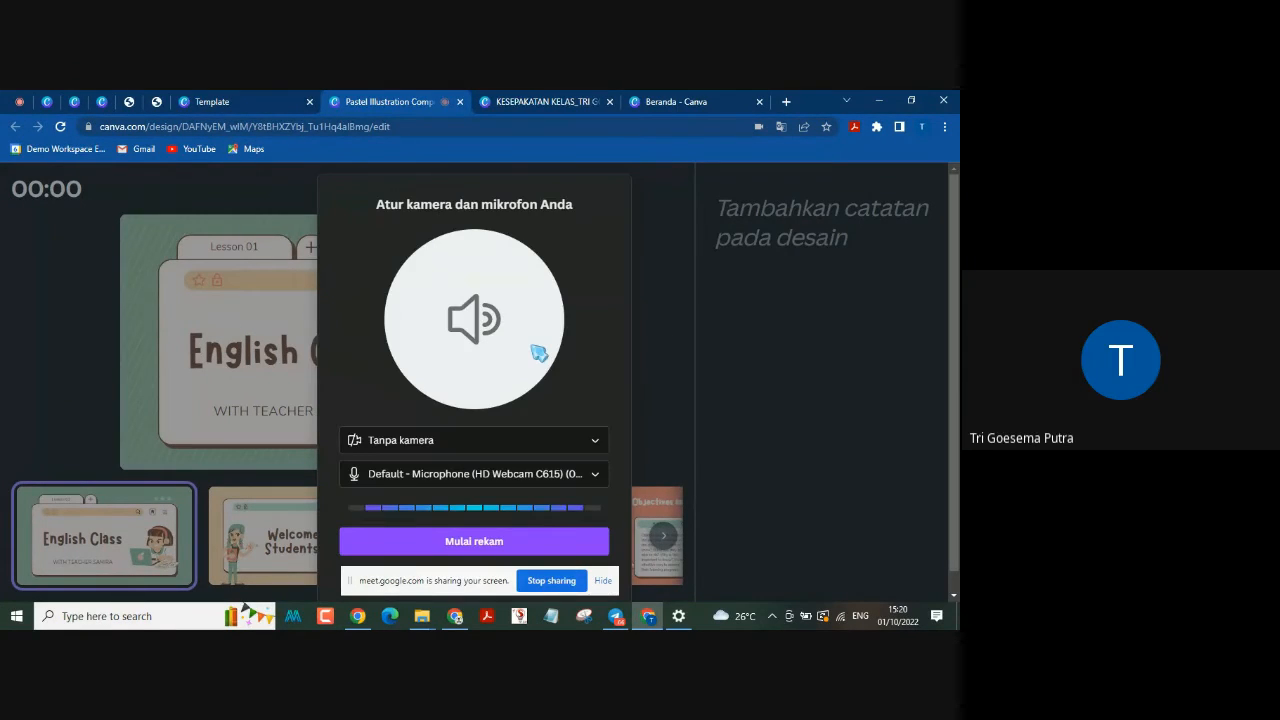
Step: Try HD Webcam C615 as the recording camera and switch the camera back to Tanpa kamera
click(593, 447)
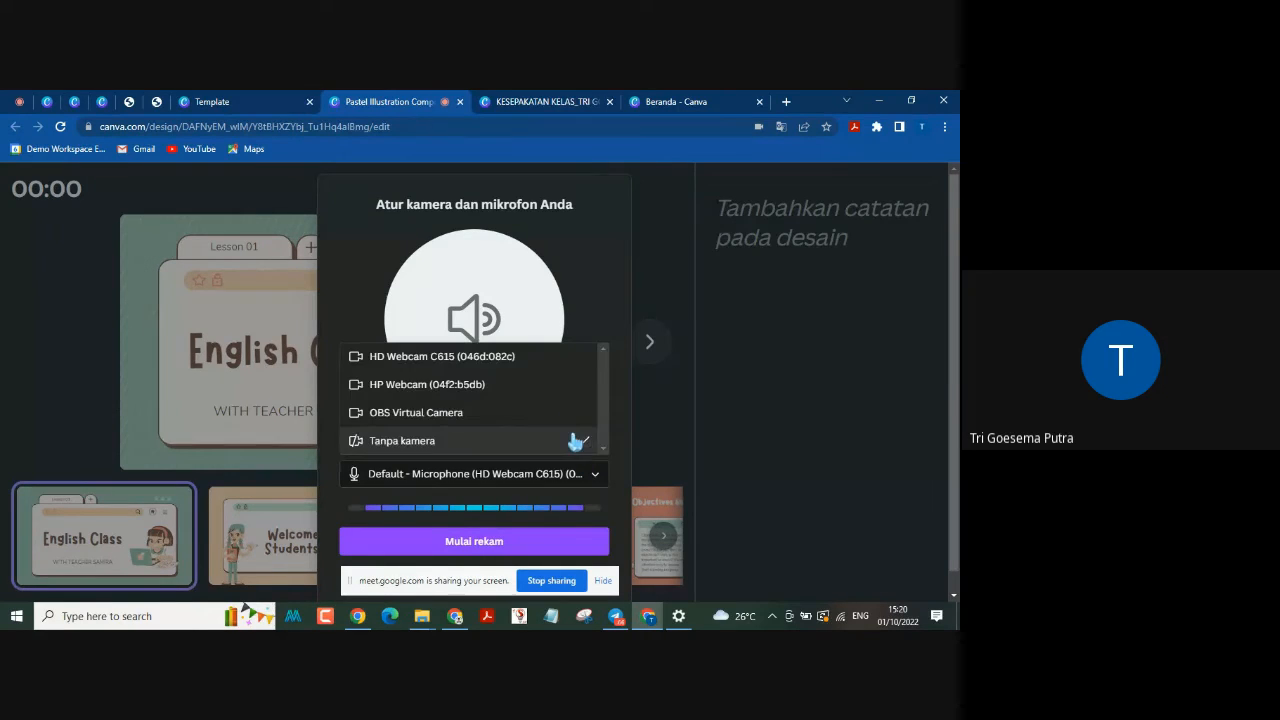
click(500, 362)
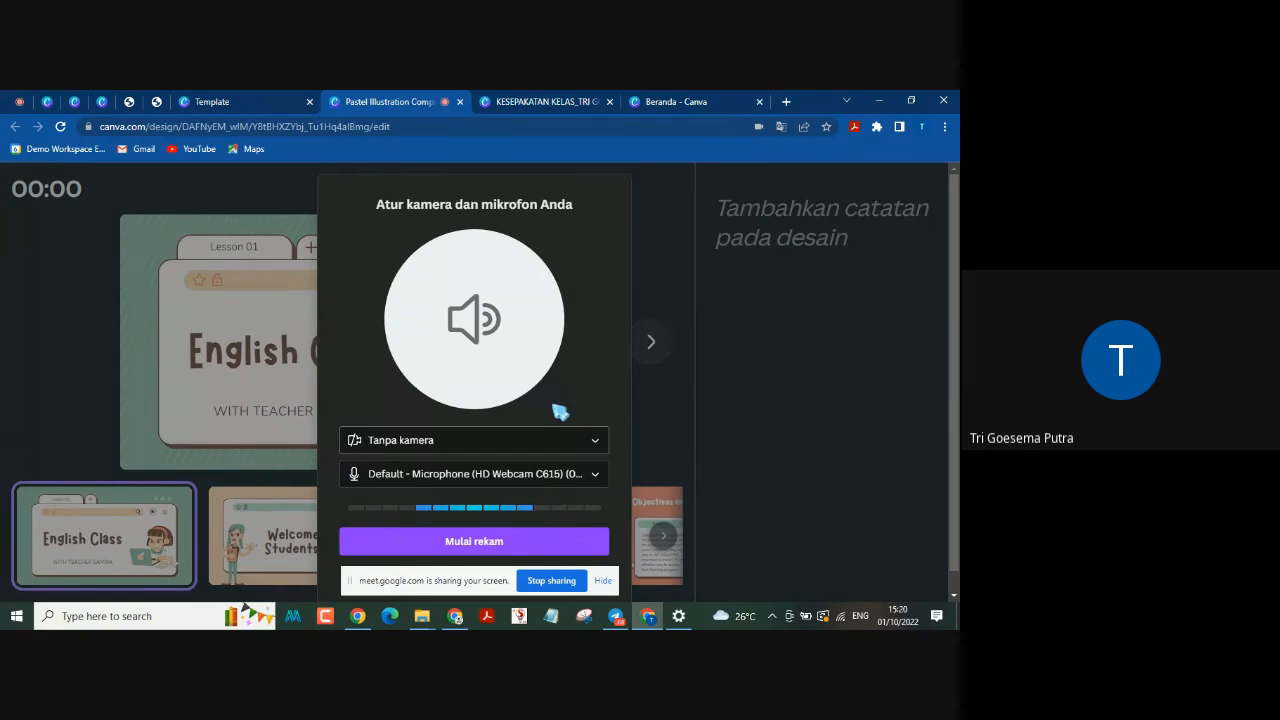
click(593, 453)
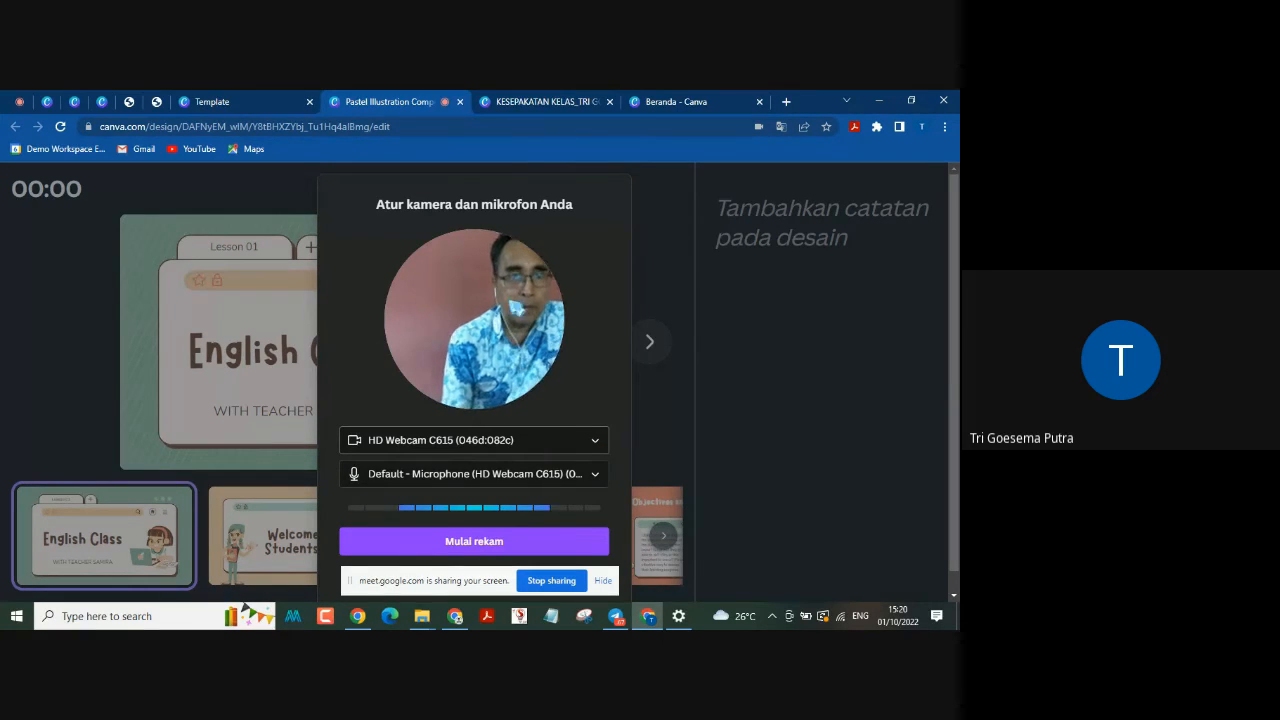
click(592, 446)
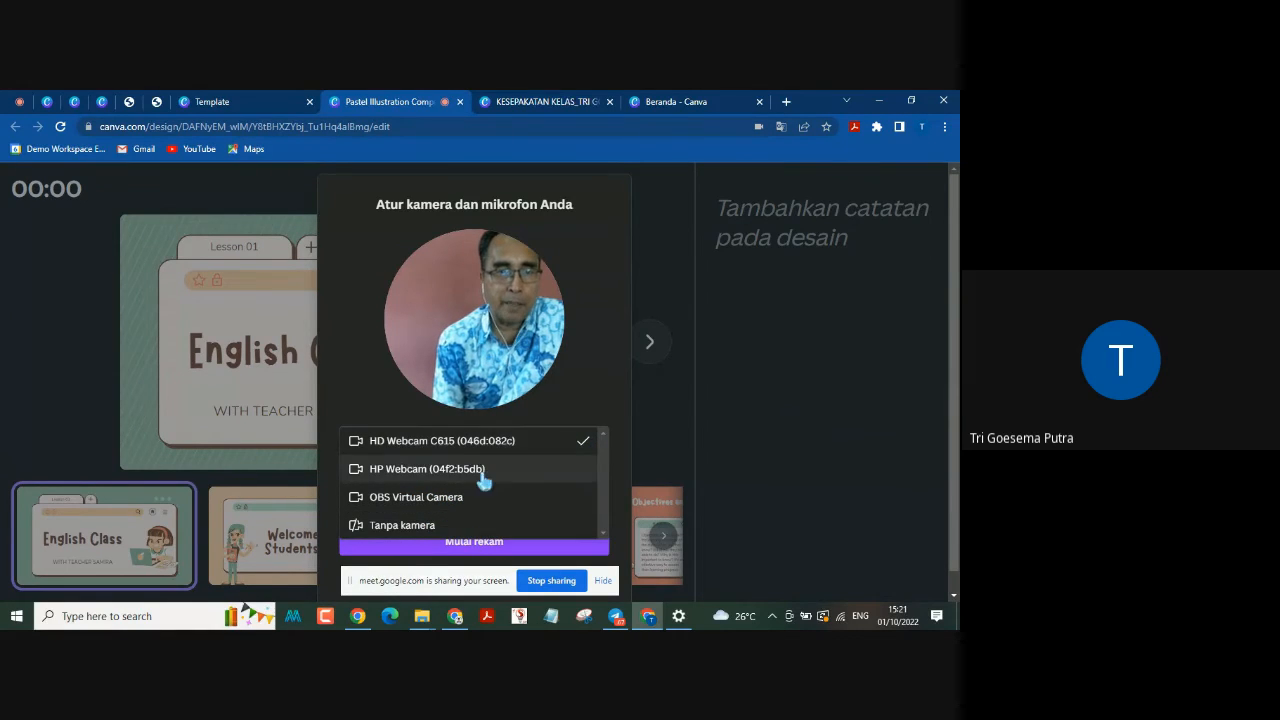
click(422, 528)
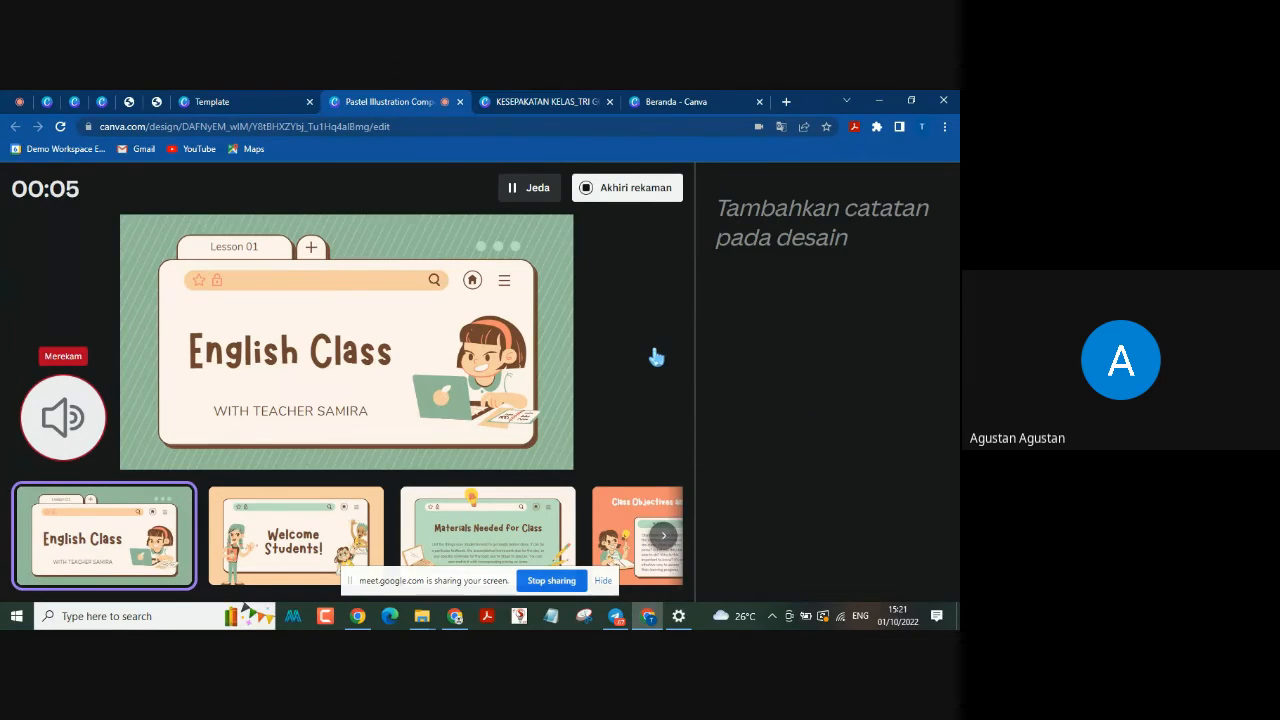
Step: Record the "English Class" page without a camera, end the recording and download it as a video
mouse_move(655, 355)
click(618, 192)
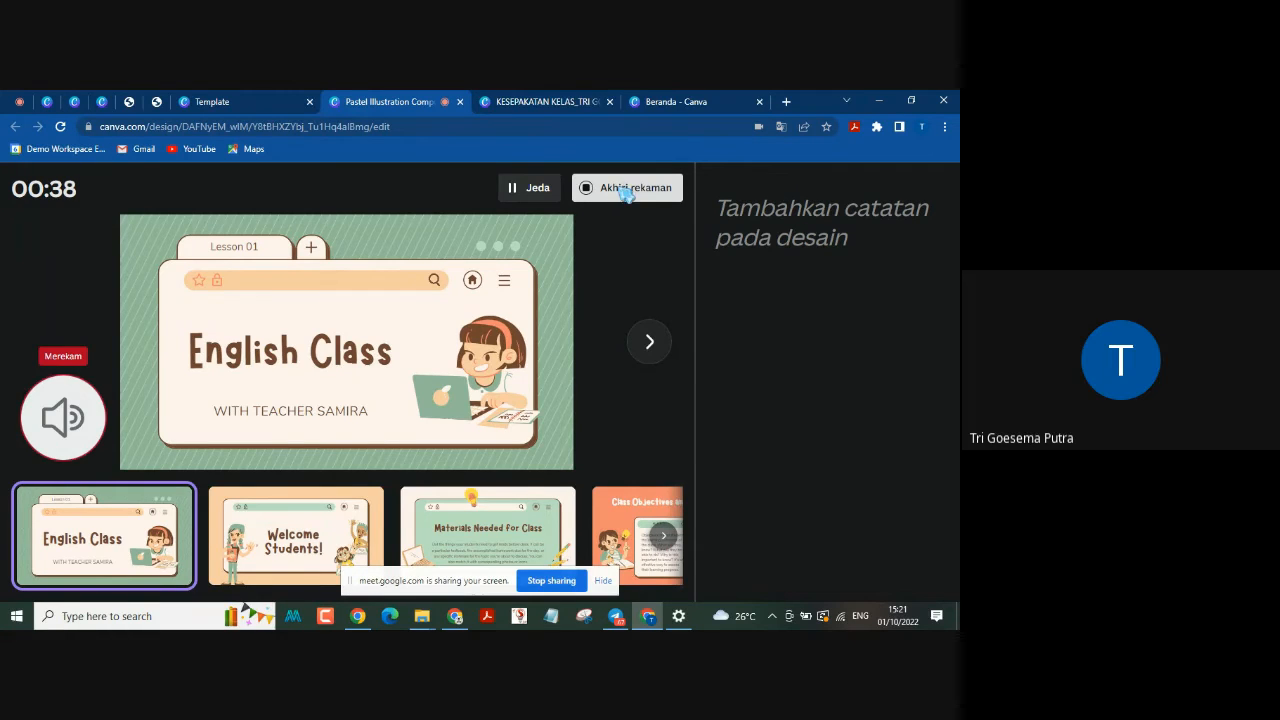
click(625, 194)
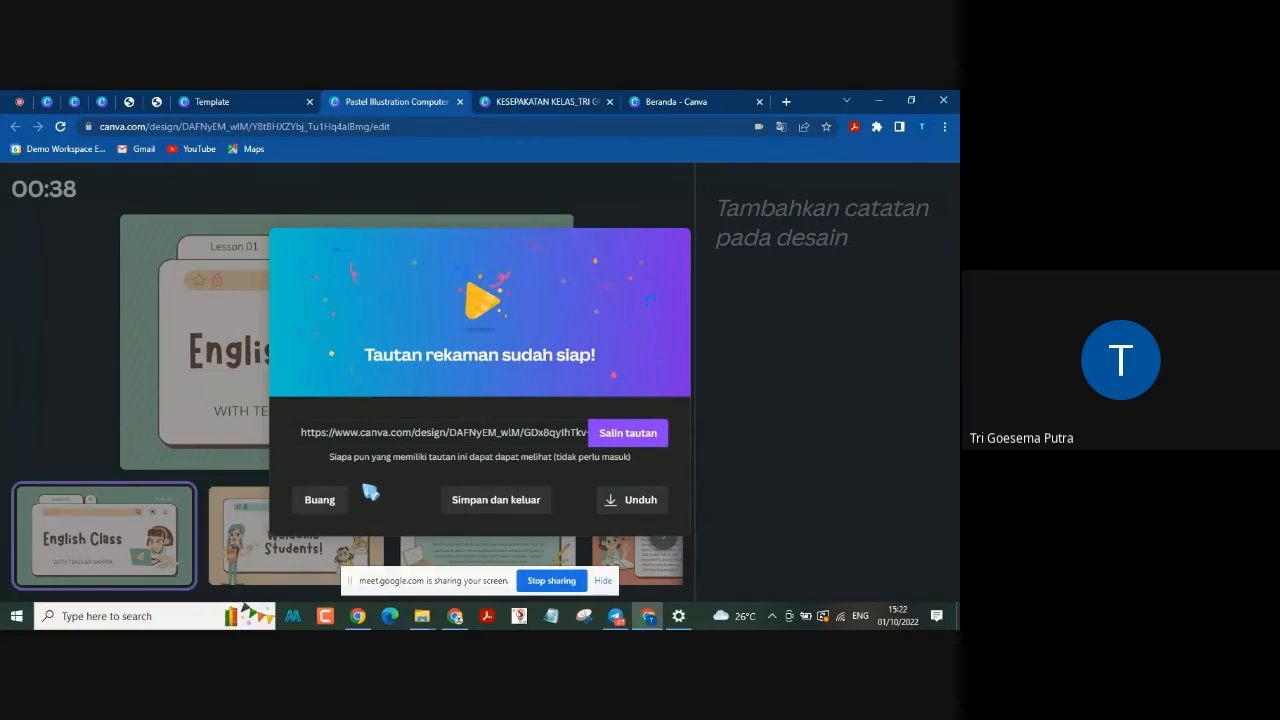
click(645, 502)
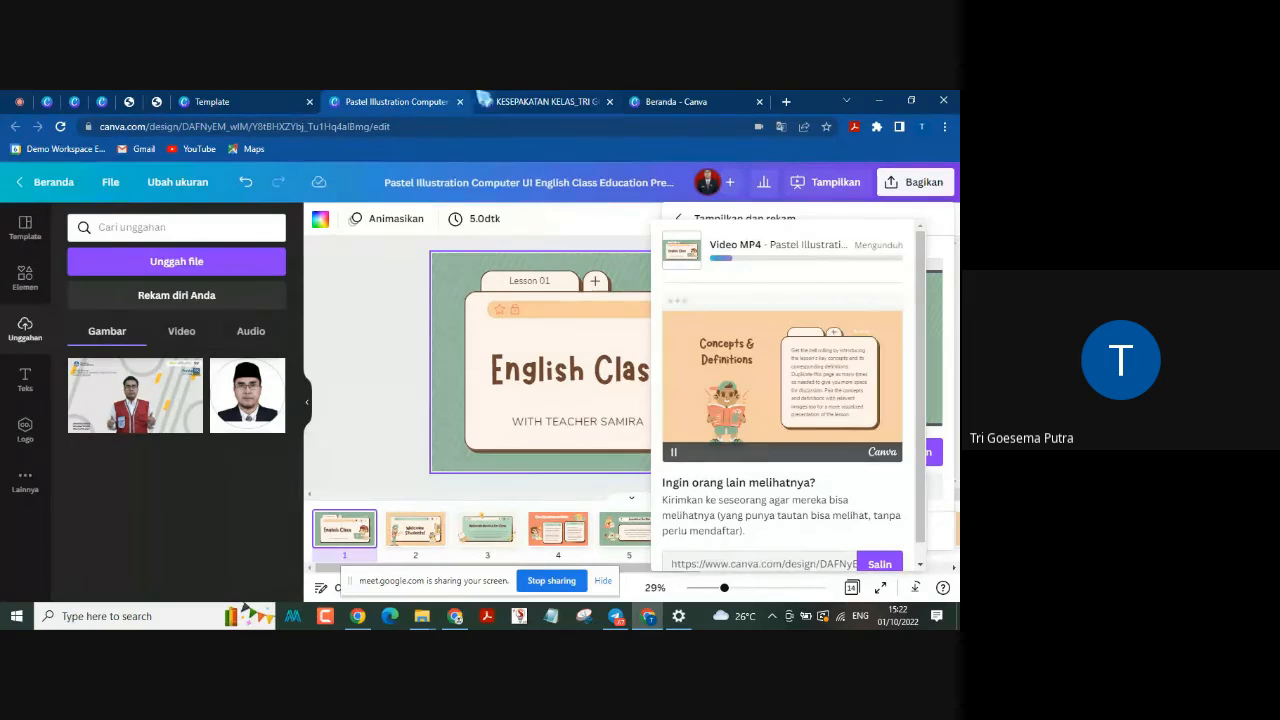
Step: Close the video download panel and stop sharing the screen in Google Meet
click(385, 376)
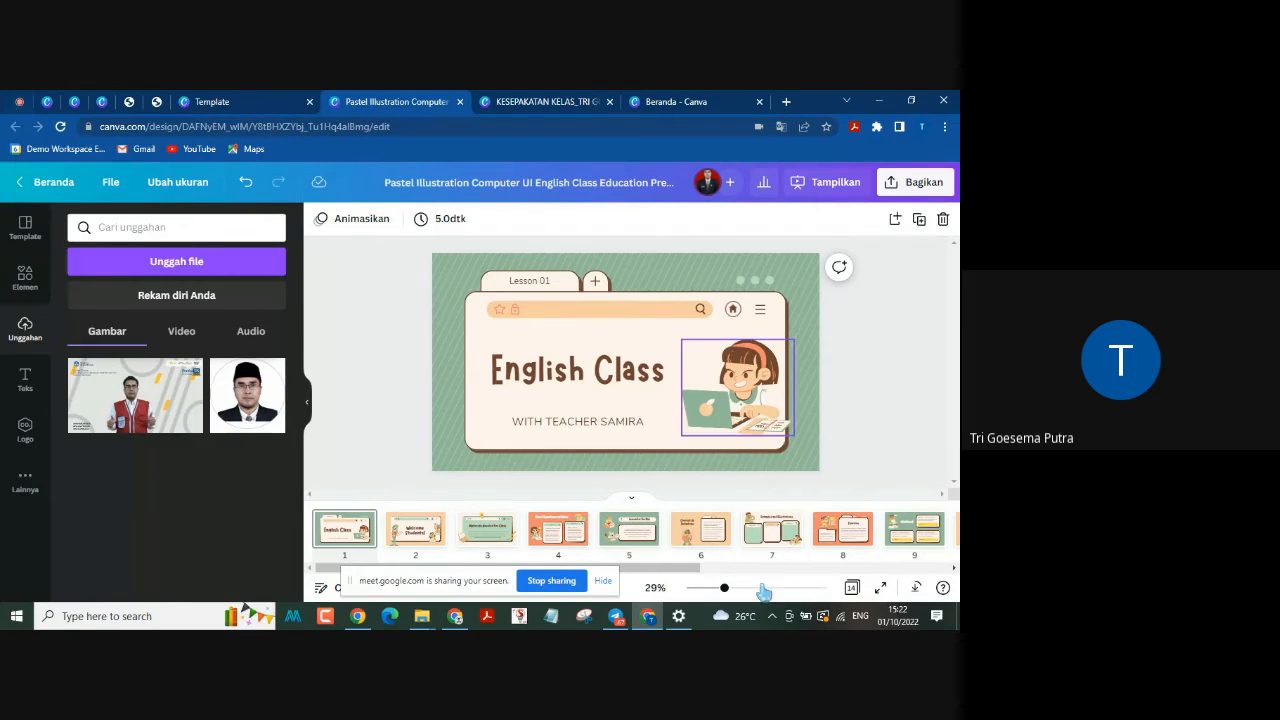
click(552, 582)
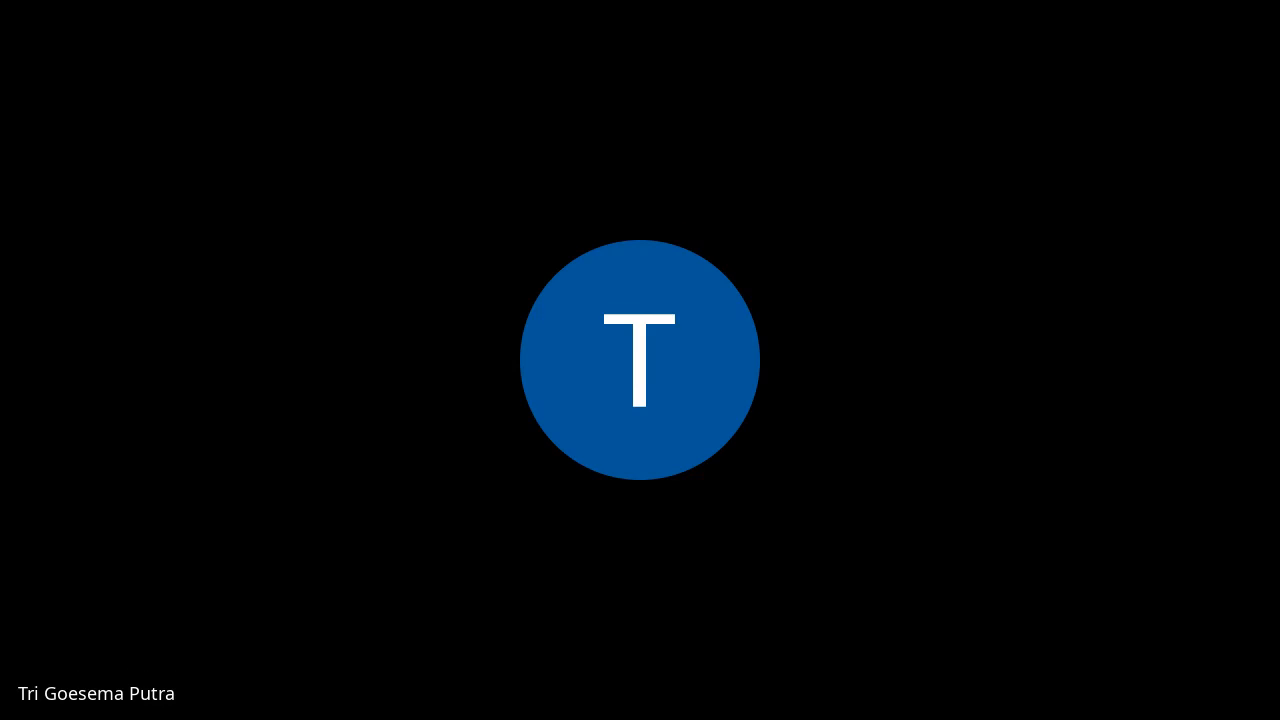